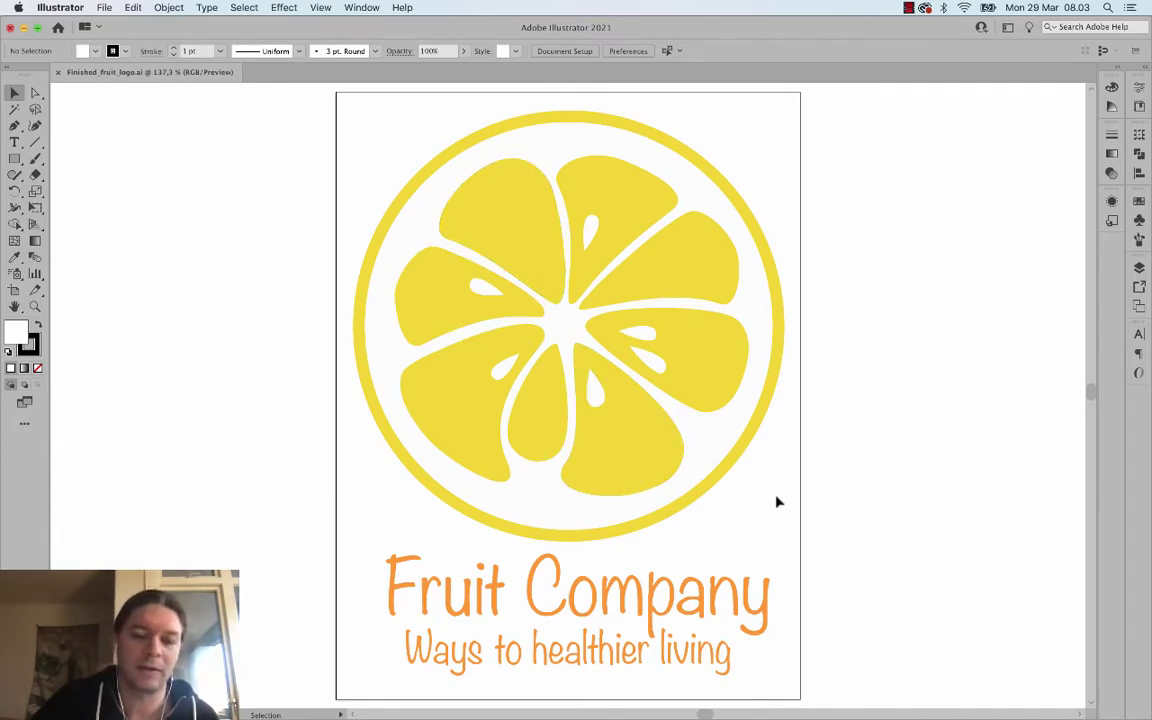
Switch to InDesign and view the finished fruit poster layout in the Untitled-14 document.
mouse_move(540, 705)
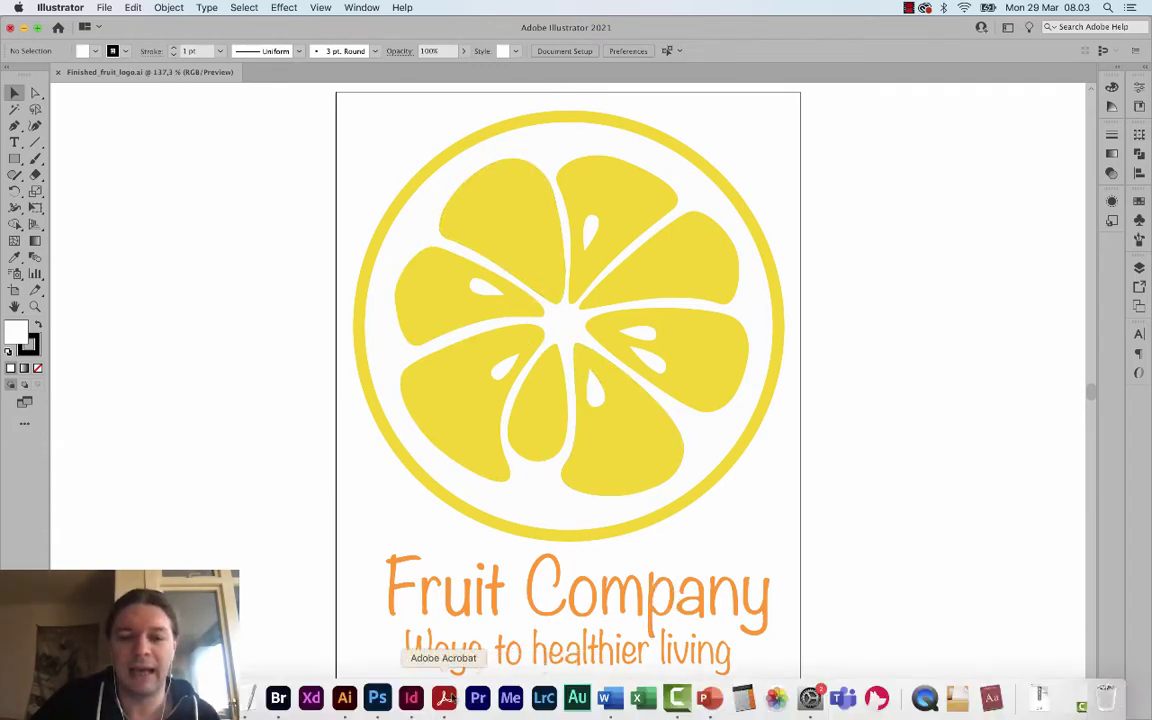
click(410, 697)
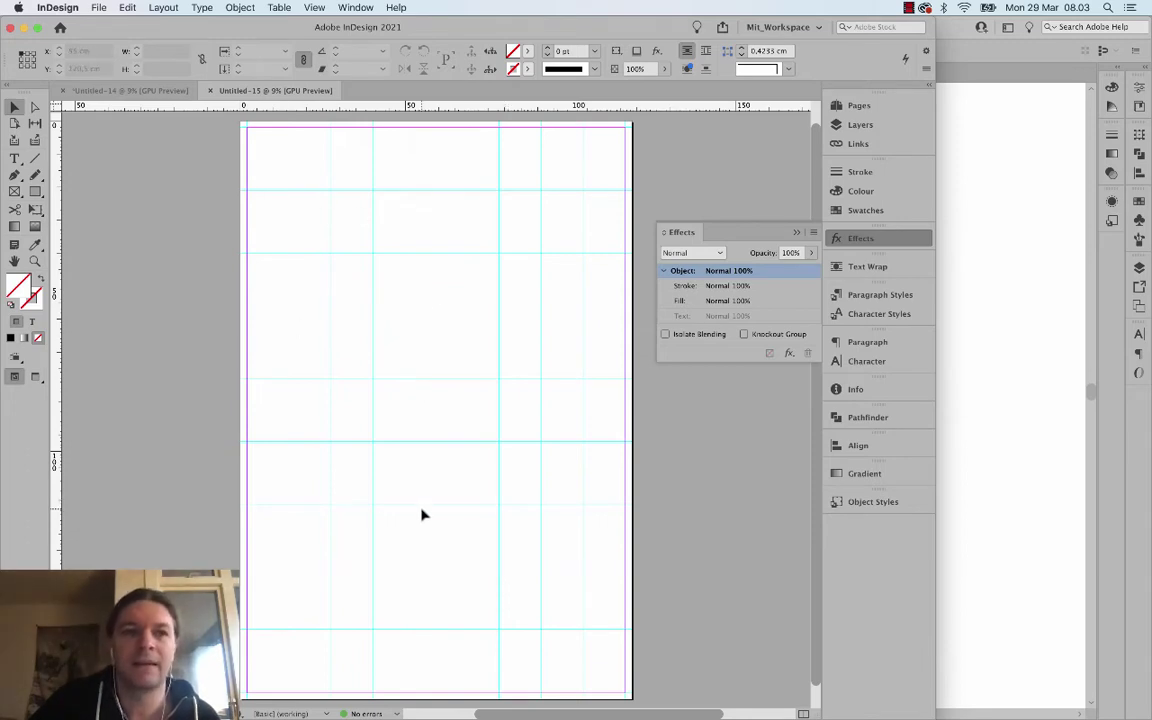
click(148, 91)
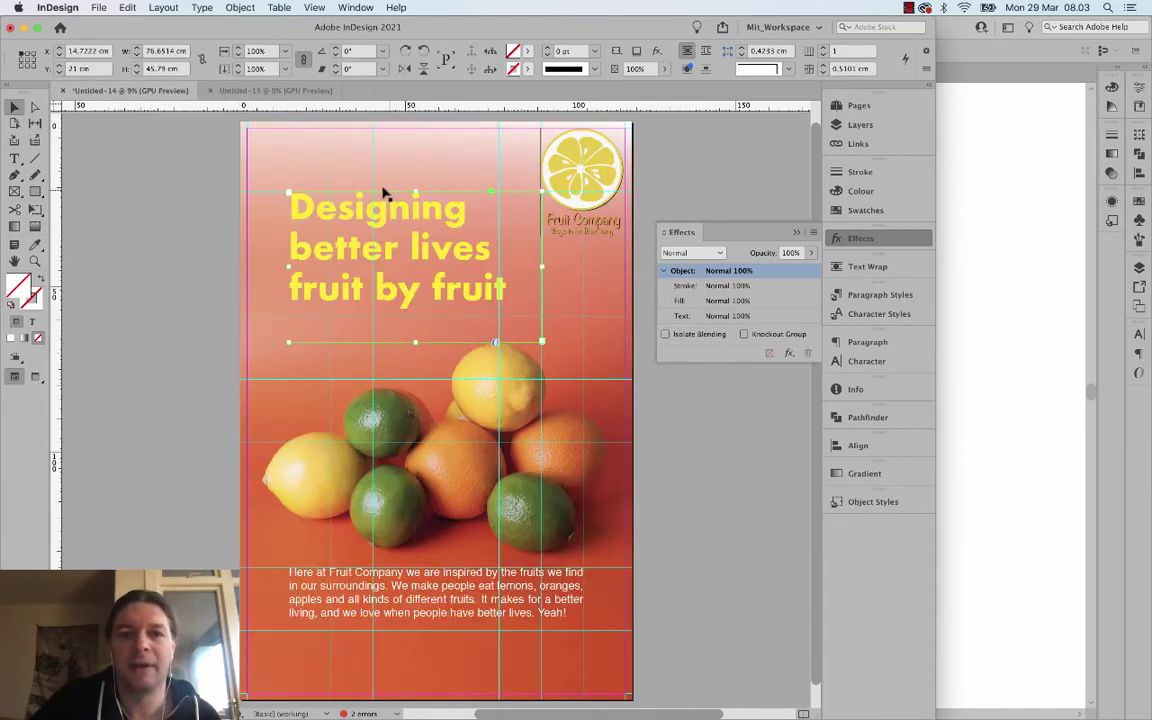
click(436, 410)
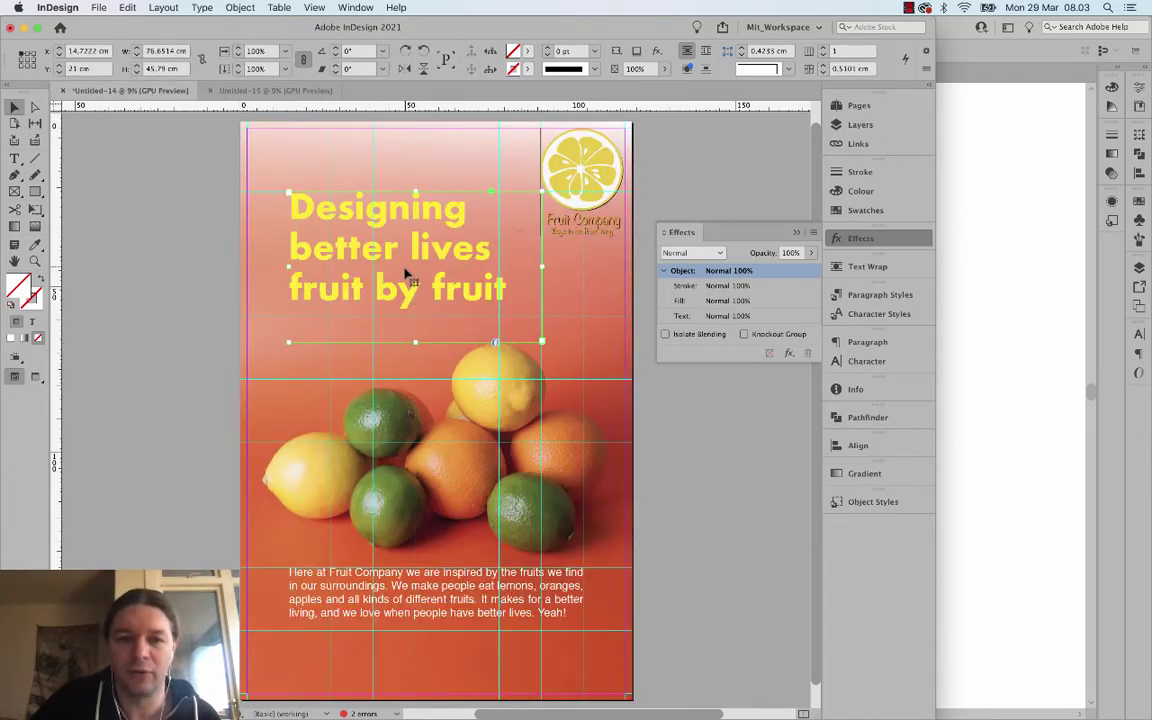
Review the Fruit_logo, Fruits and Templates folders of the For_exercise folder in Finder.
mouse_move(440, 718)
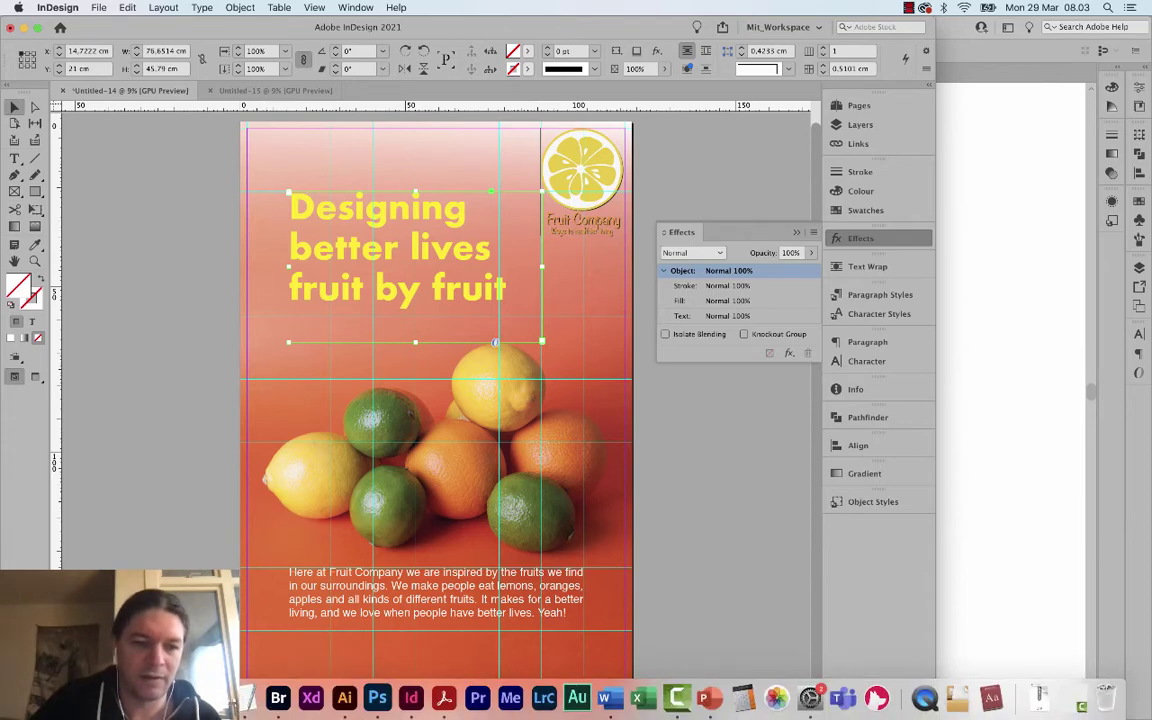
click(46, 697)
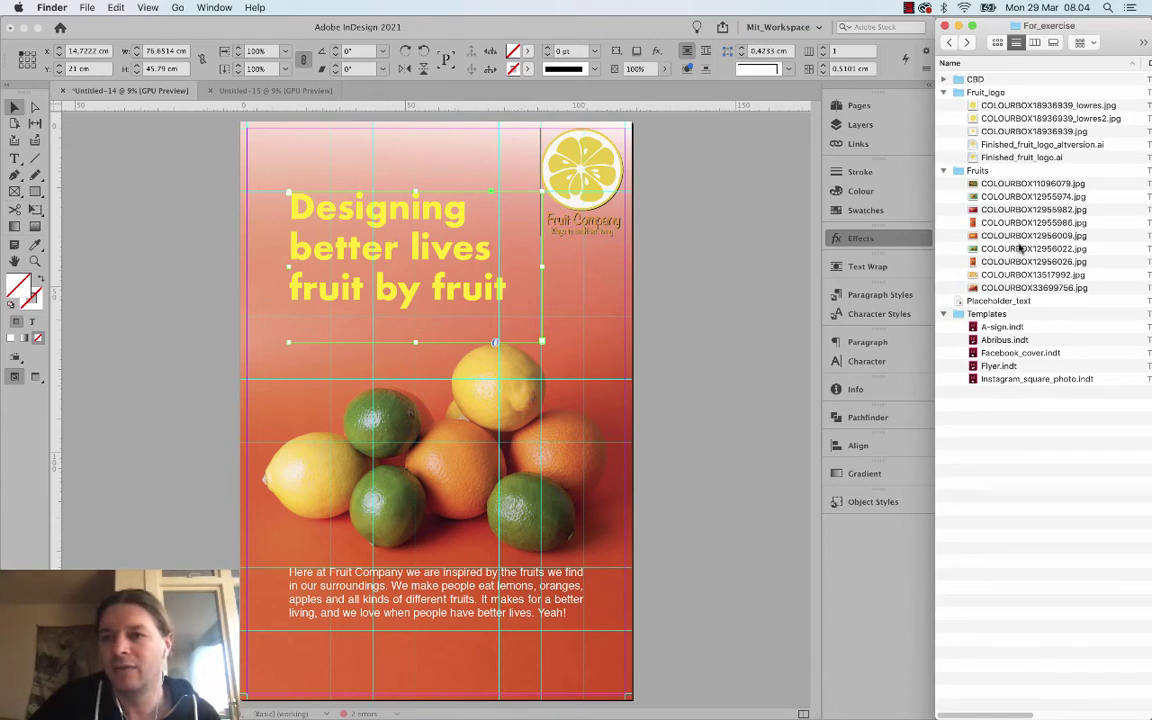
click(971, 96)
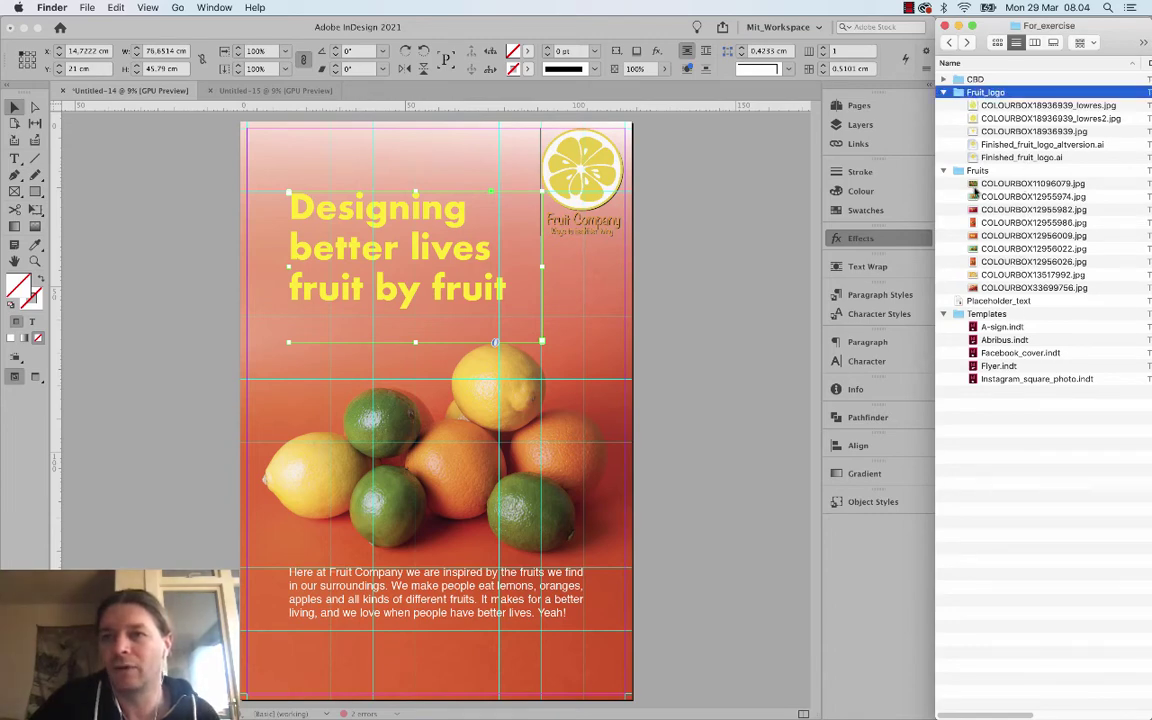
click(978, 171)
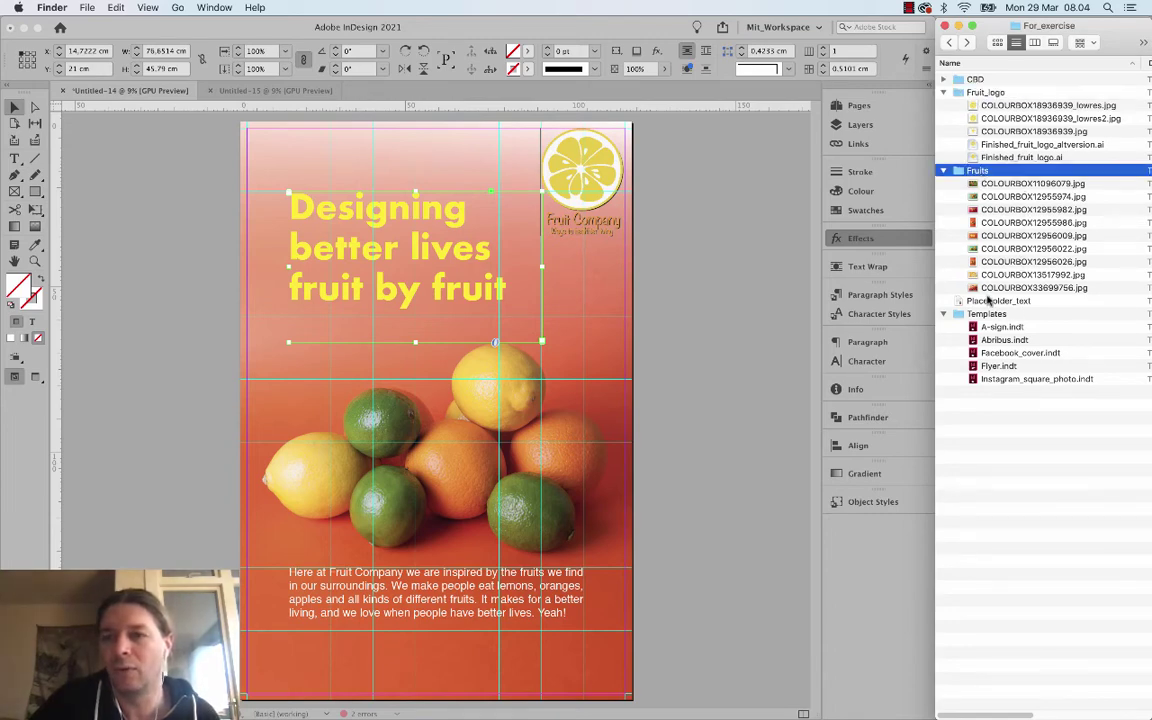
click(989, 315)
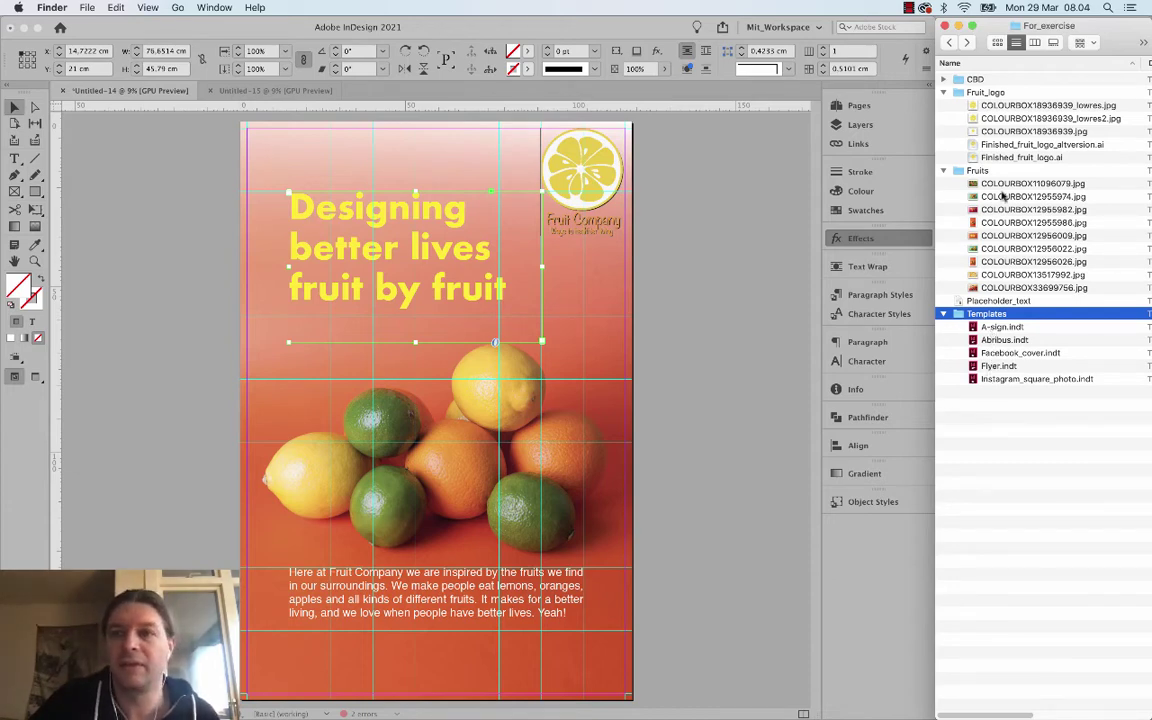
click(1006, 108)
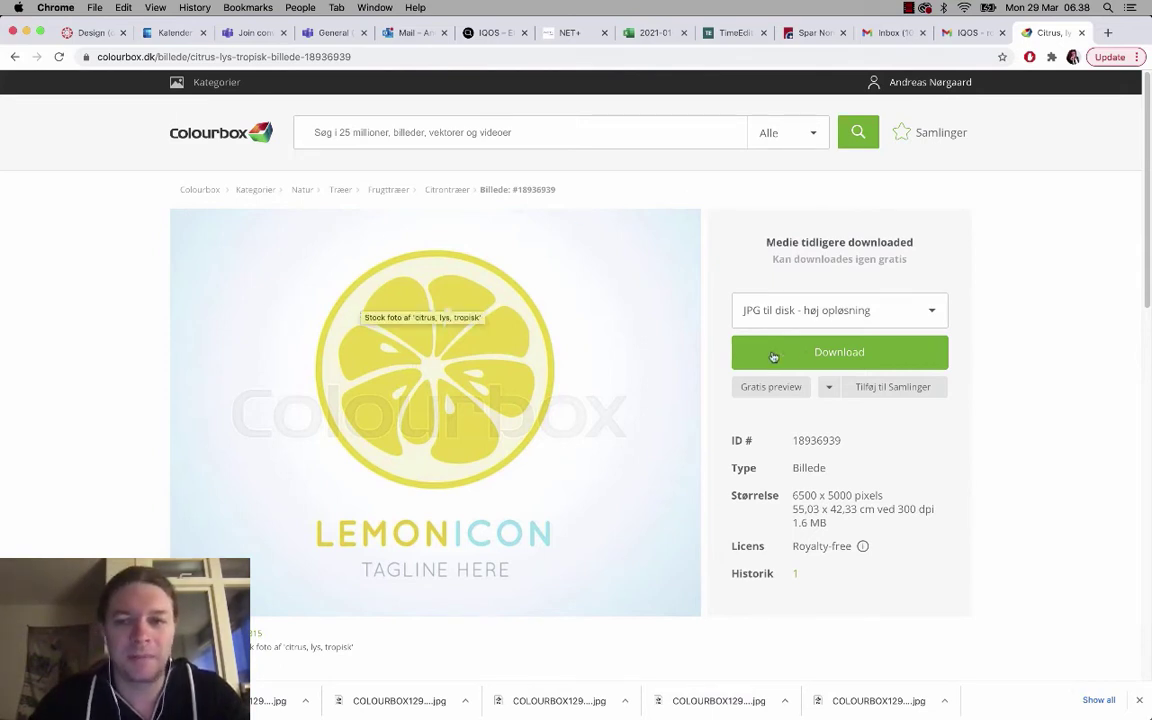
Switch to Photoshop and open COLOURBOX18936939.jpg from the Fruit_logo folder.
mouse_move(444, 714)
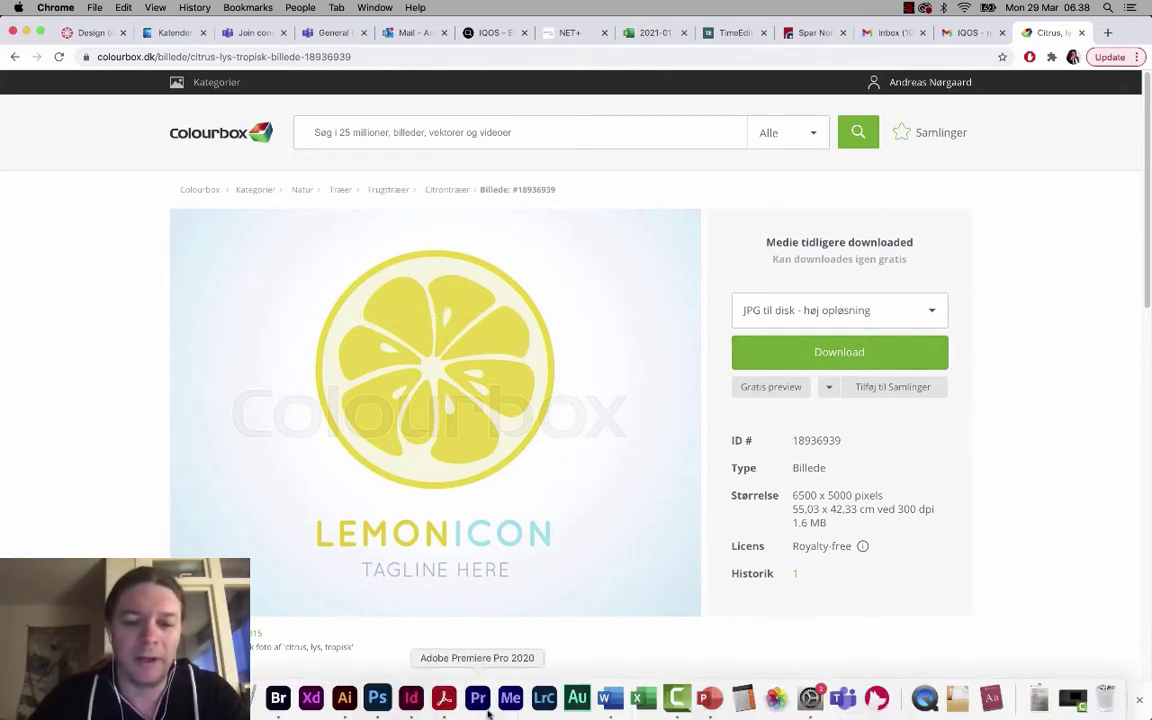
click(380, 713)
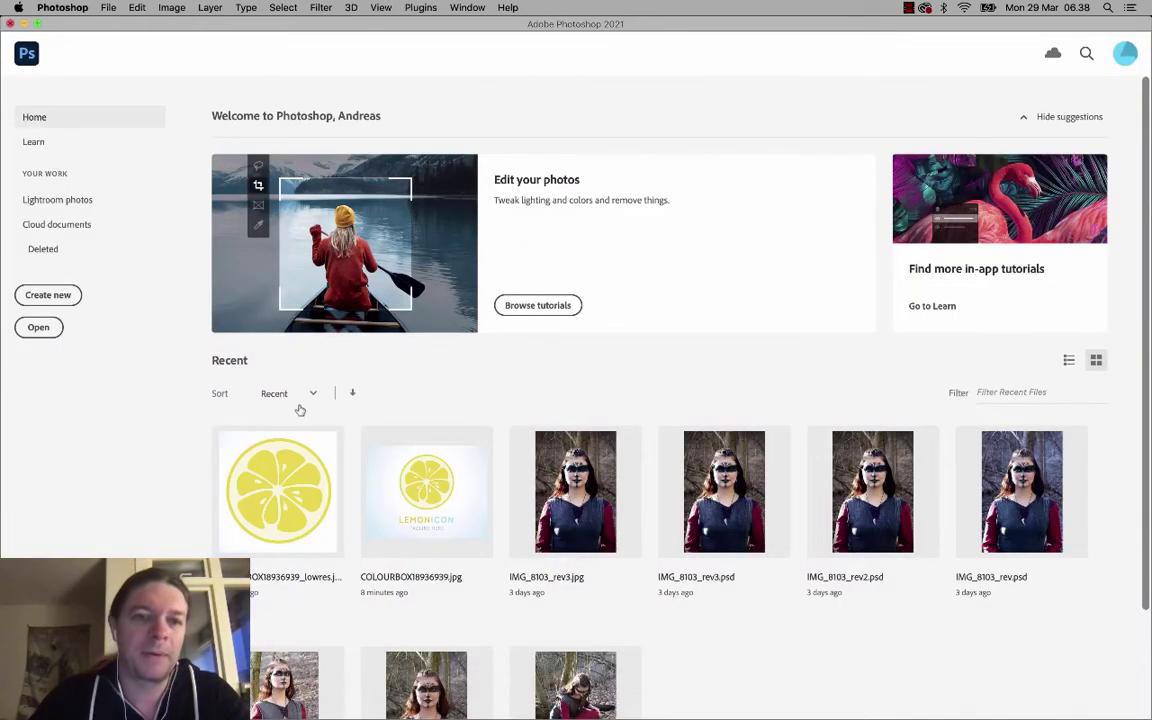
click(381, 476)
click(676, 250)
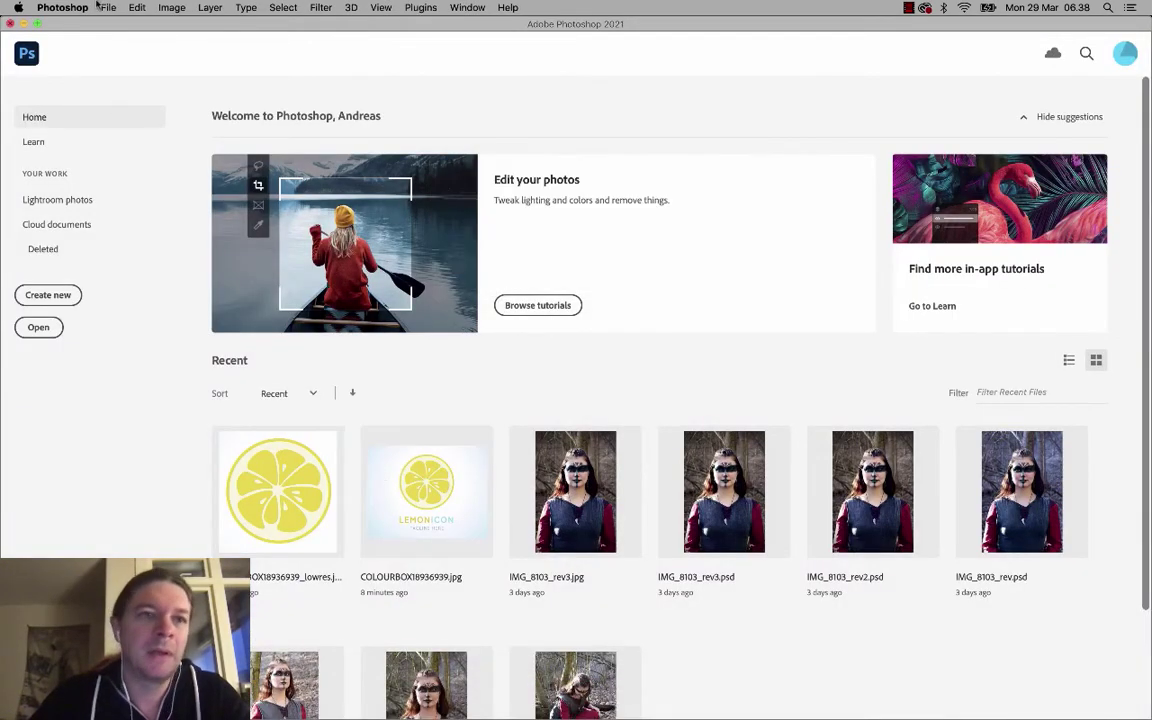
click(108, 7)
click(120, 37)
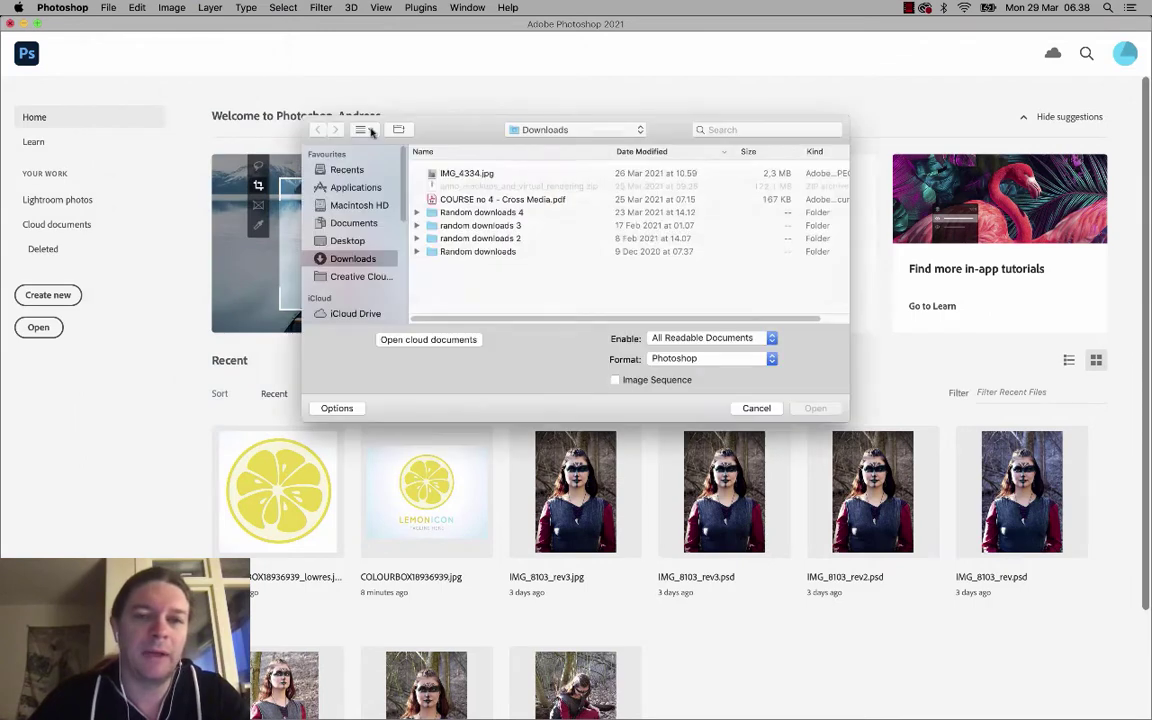
click(570, 129)
click(542, 219)
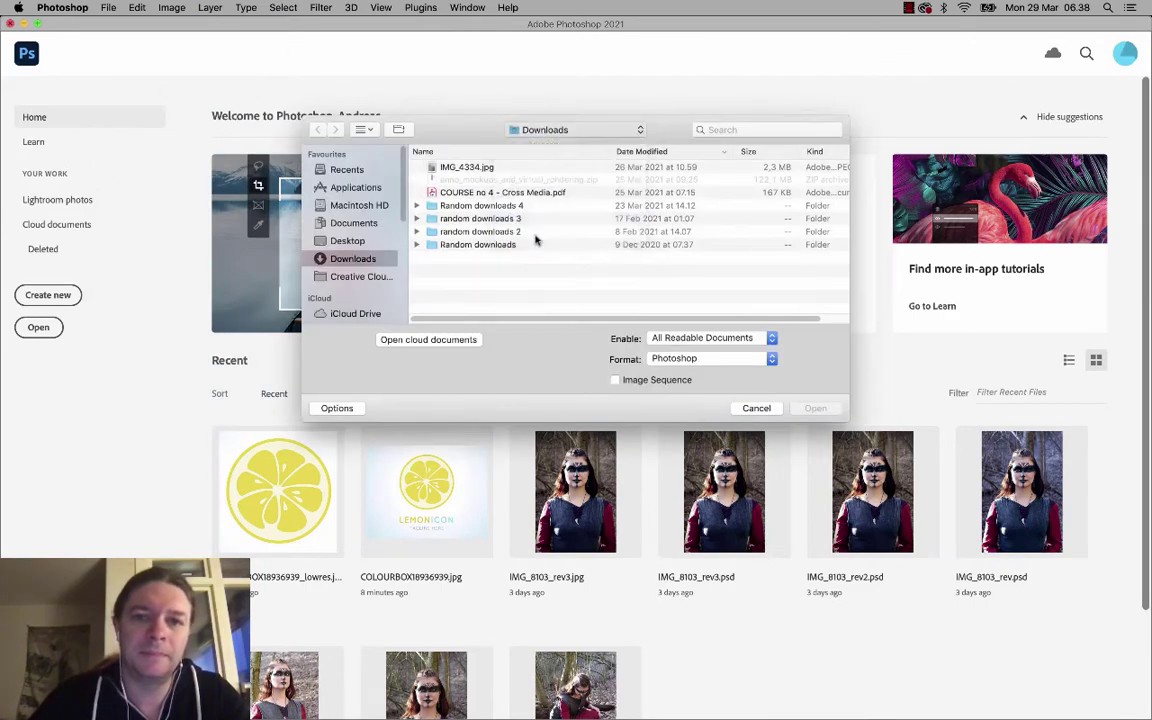
click(497, 181)
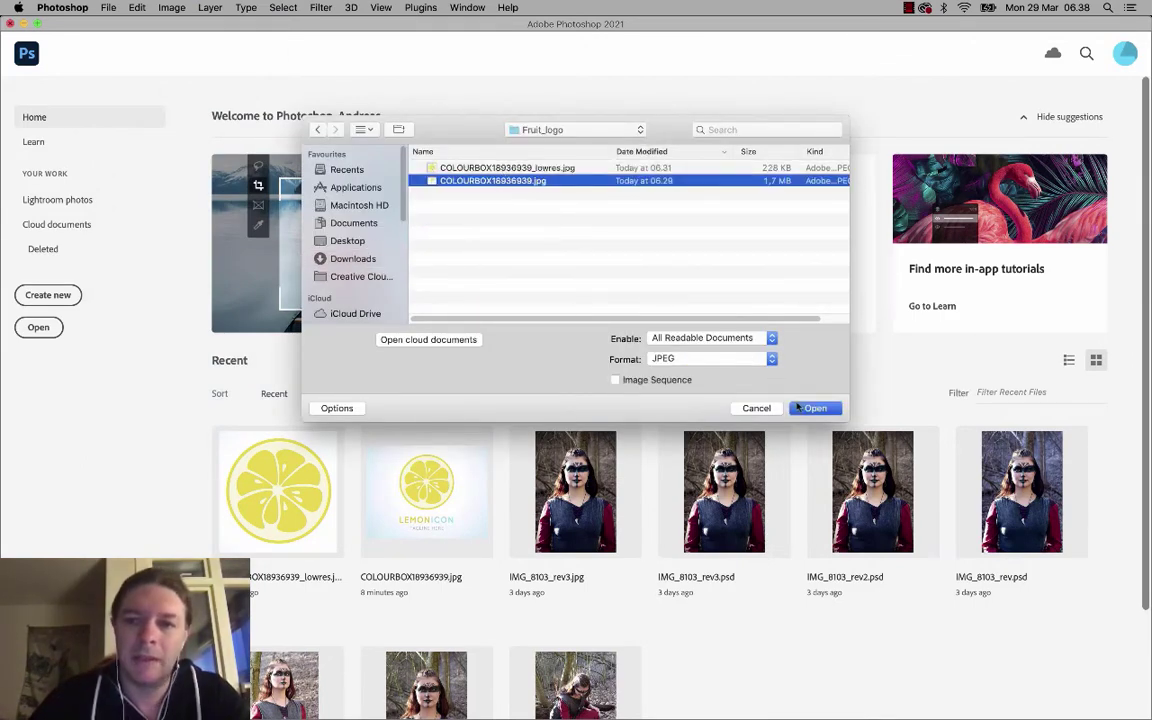
key(Return)
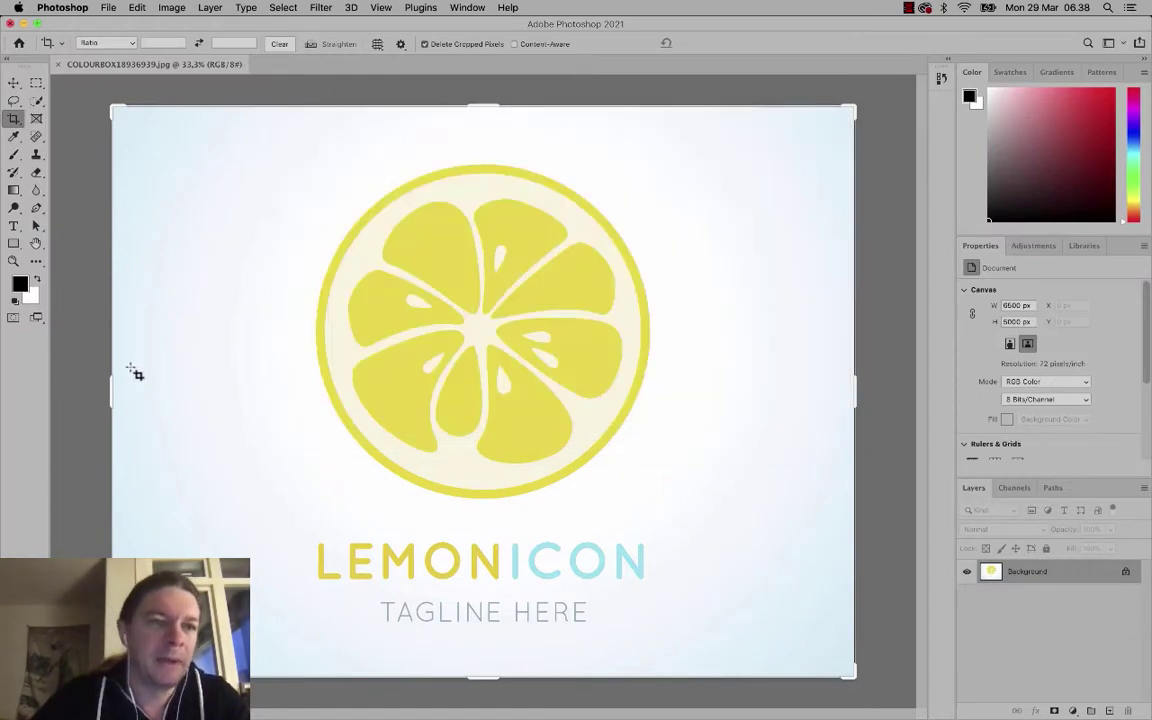
Crop the image closely around the lemon slice to about 3610 x 3350 px, cutting off the text below it.
drag(112, 386, 193, 386)
drag(484, 680, 508, 598)
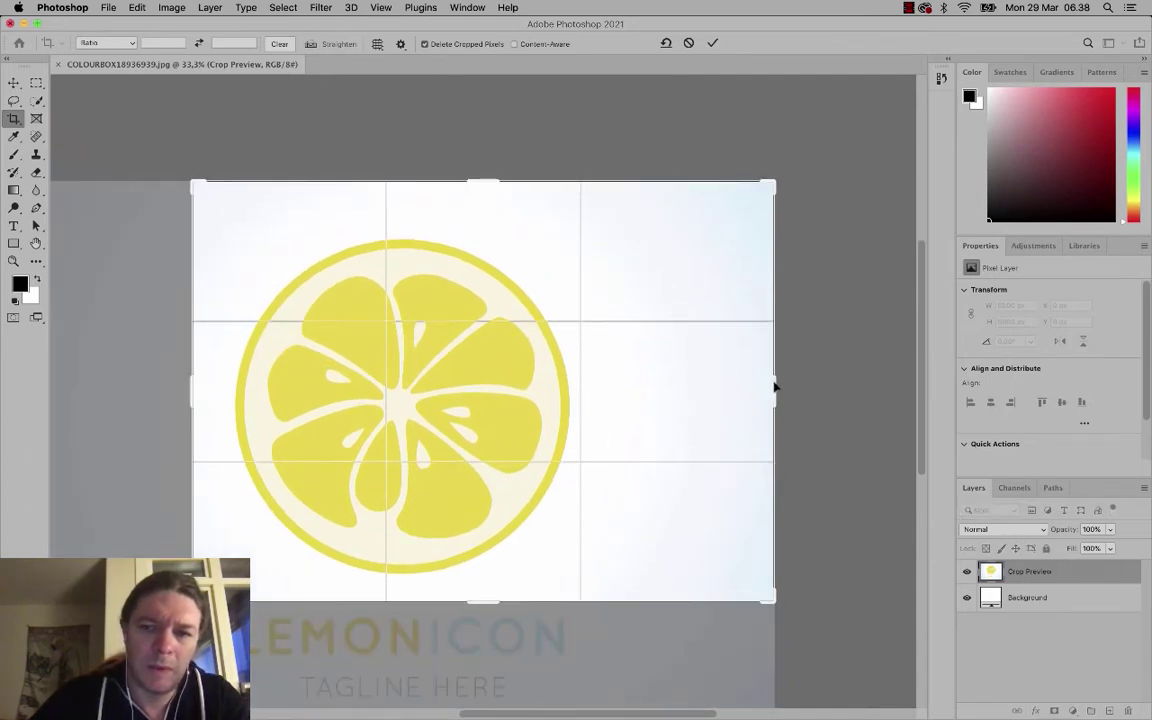
drag(773, 385, 691, 383)
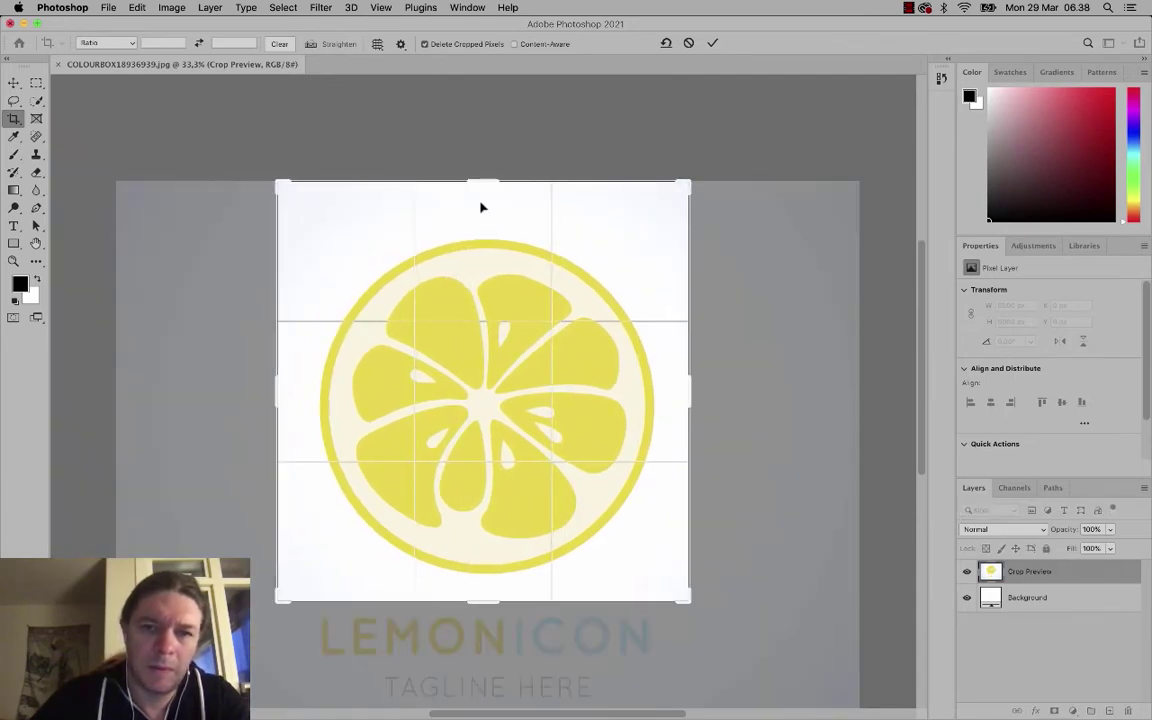
drag(483, 181, 489, 218)
key(Return)
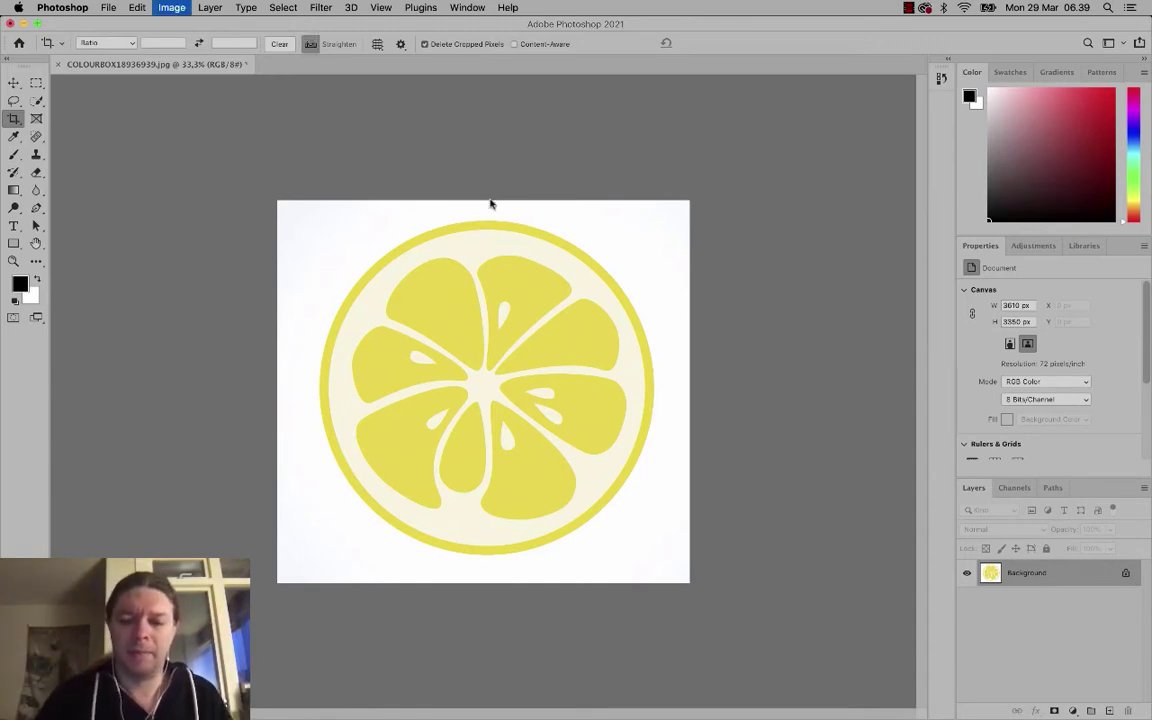
Resize the cropped lemon image to a width of 50 centimeters with resampling on.
key(super+alt+i)
drag(538, 260, 438, 180)
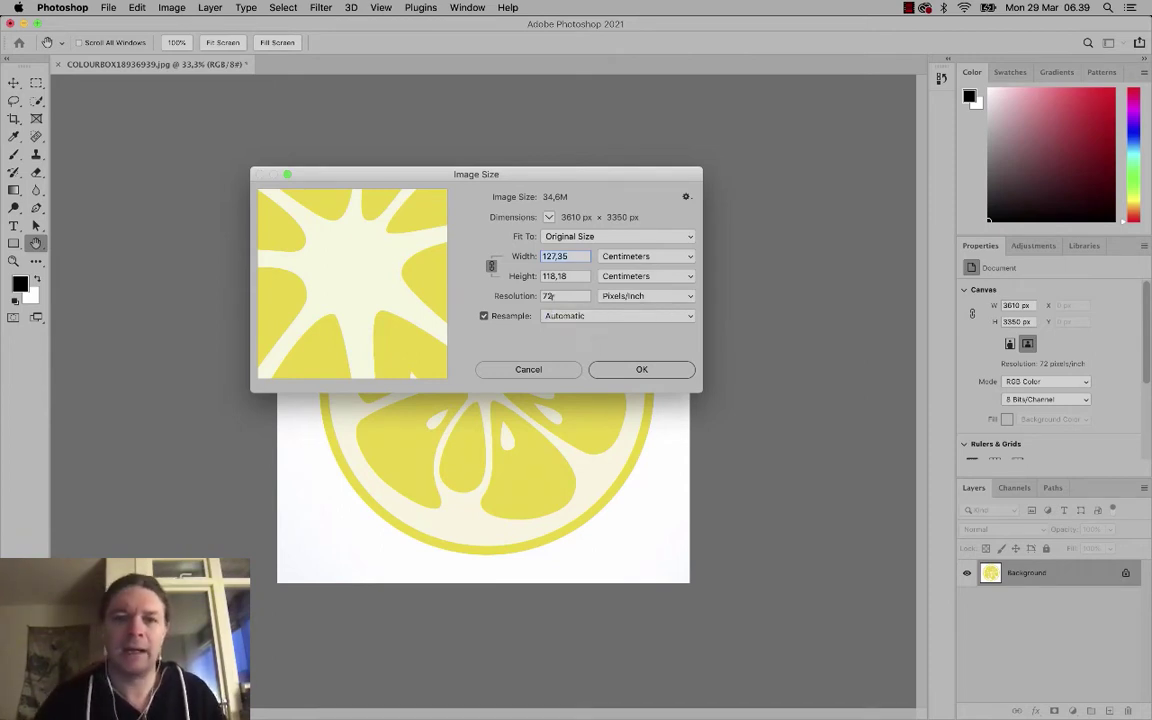
text(50)
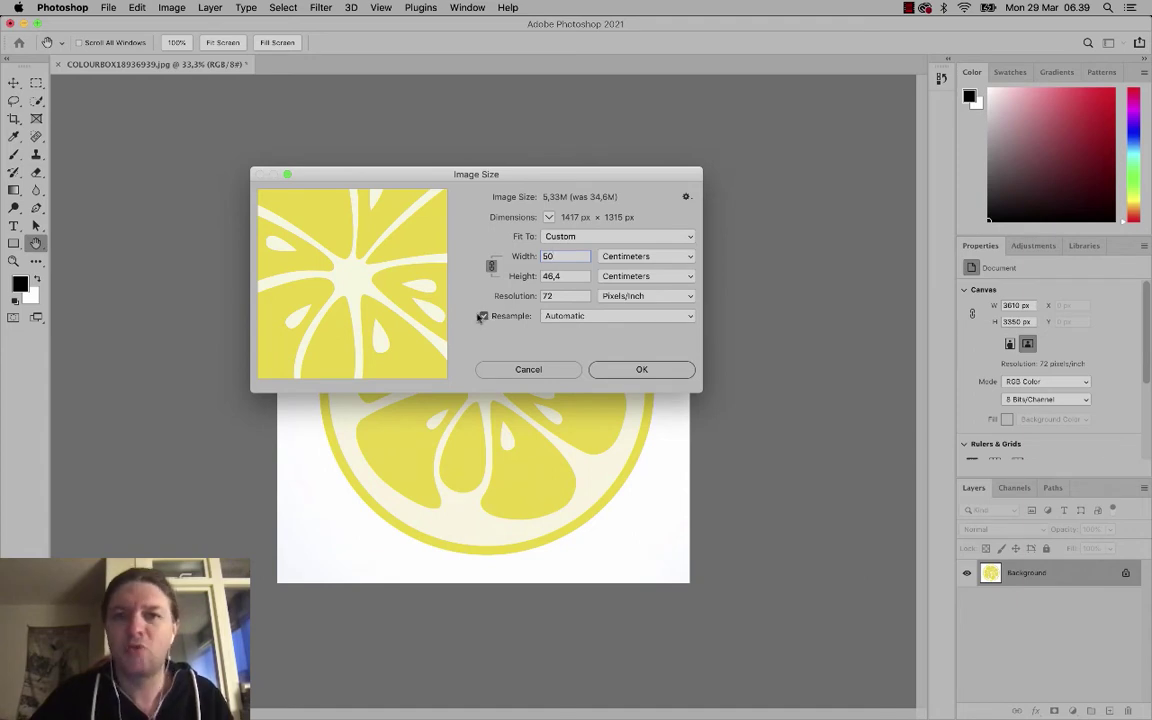
click(640, 369)
key(c)
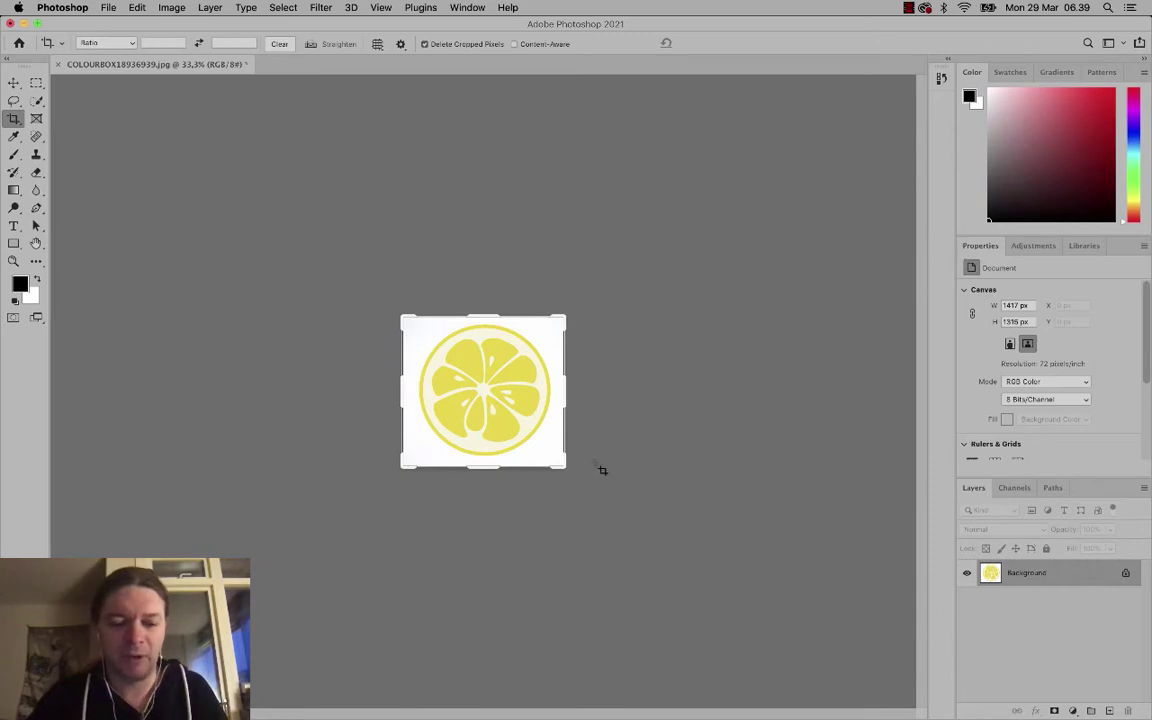
Save the image in the Fruit_logo folder as COLOURBOX18936939_lowres2.jpg in JPEG format with quality 8.
key(super+shift+s)
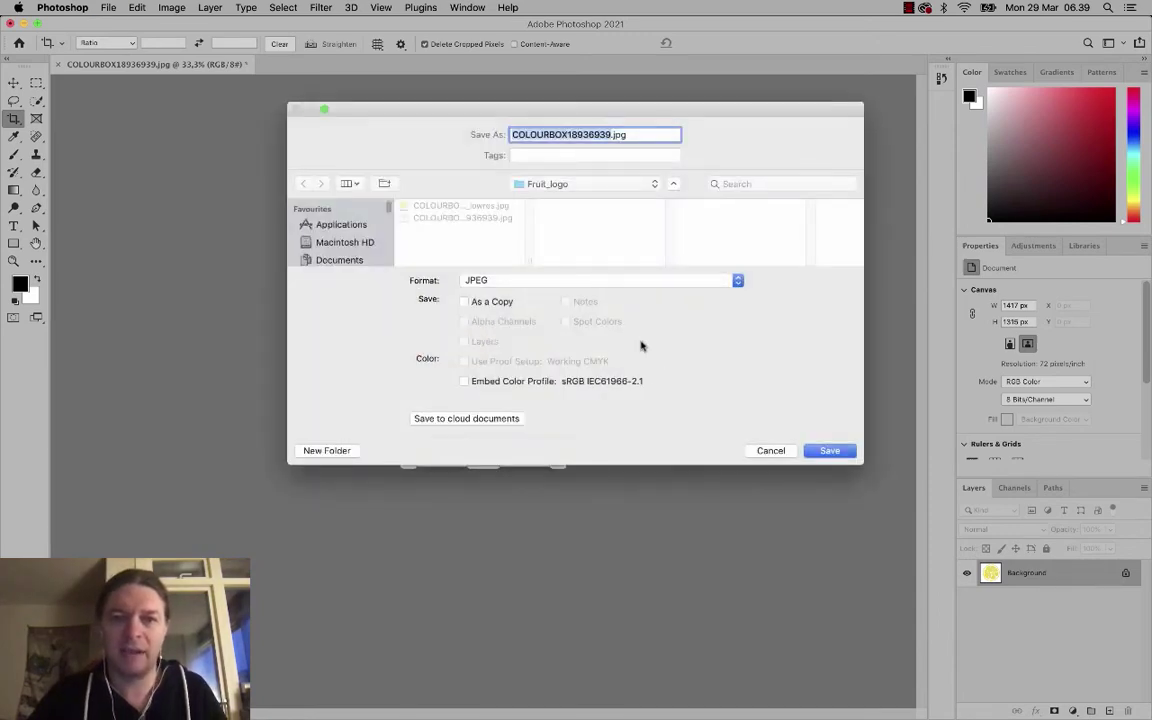
key(Right)
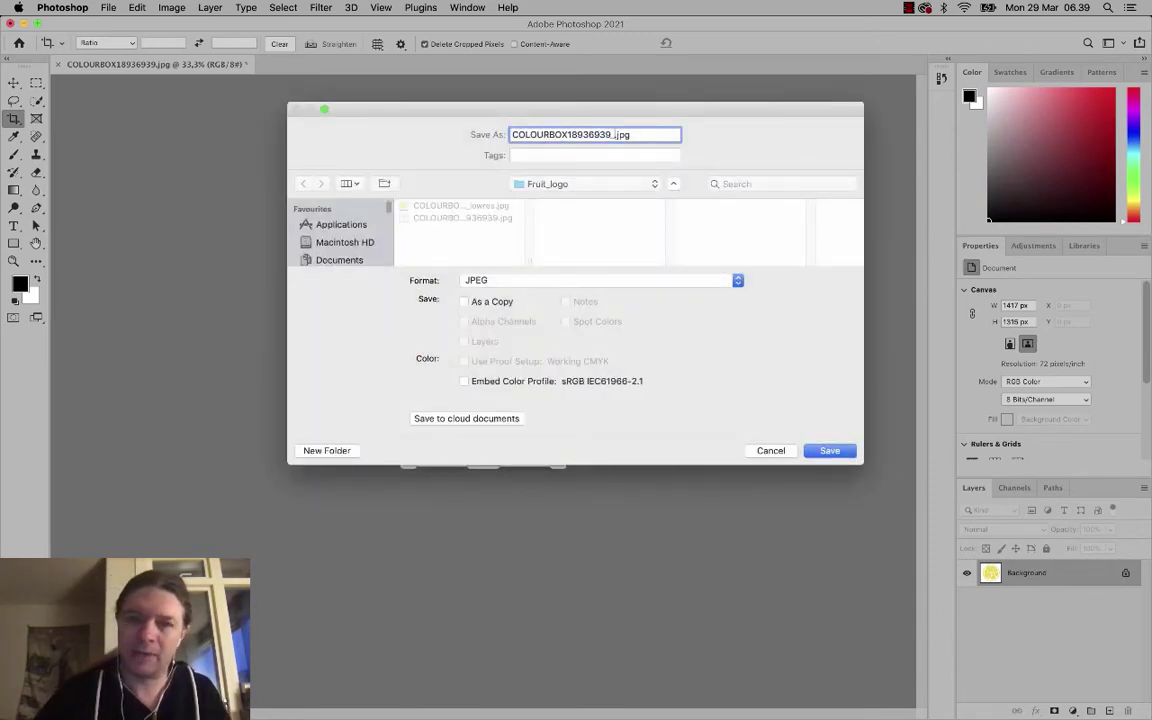
text(_)
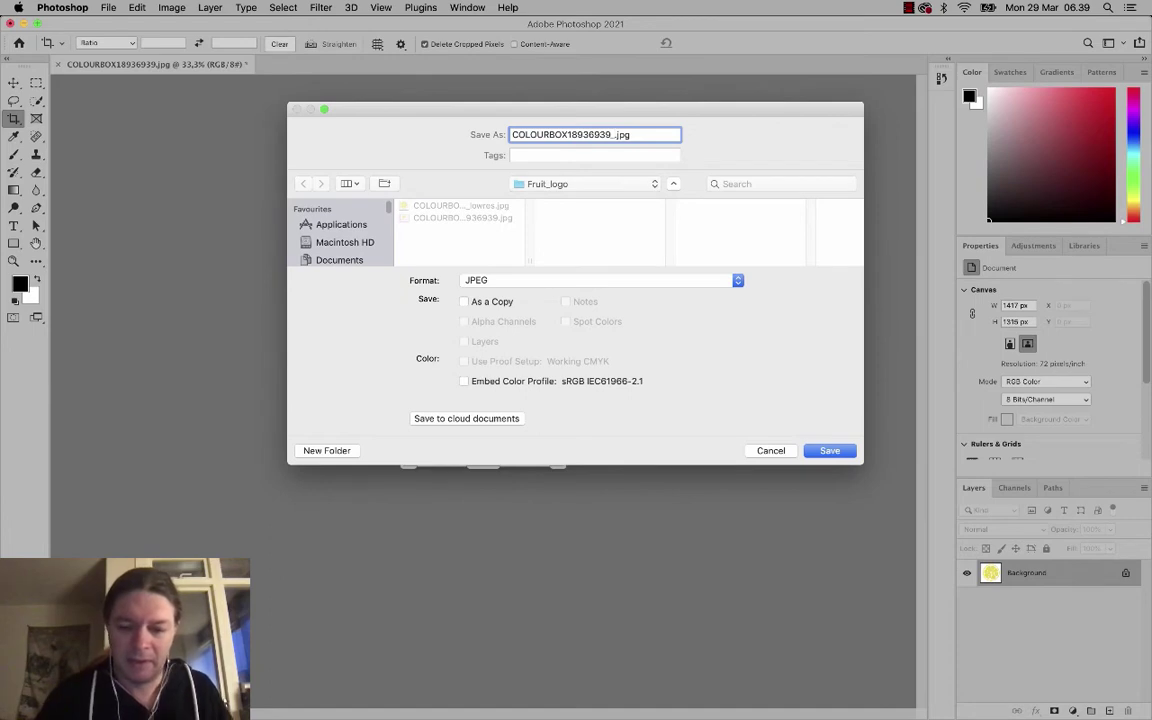
text(lowres2)
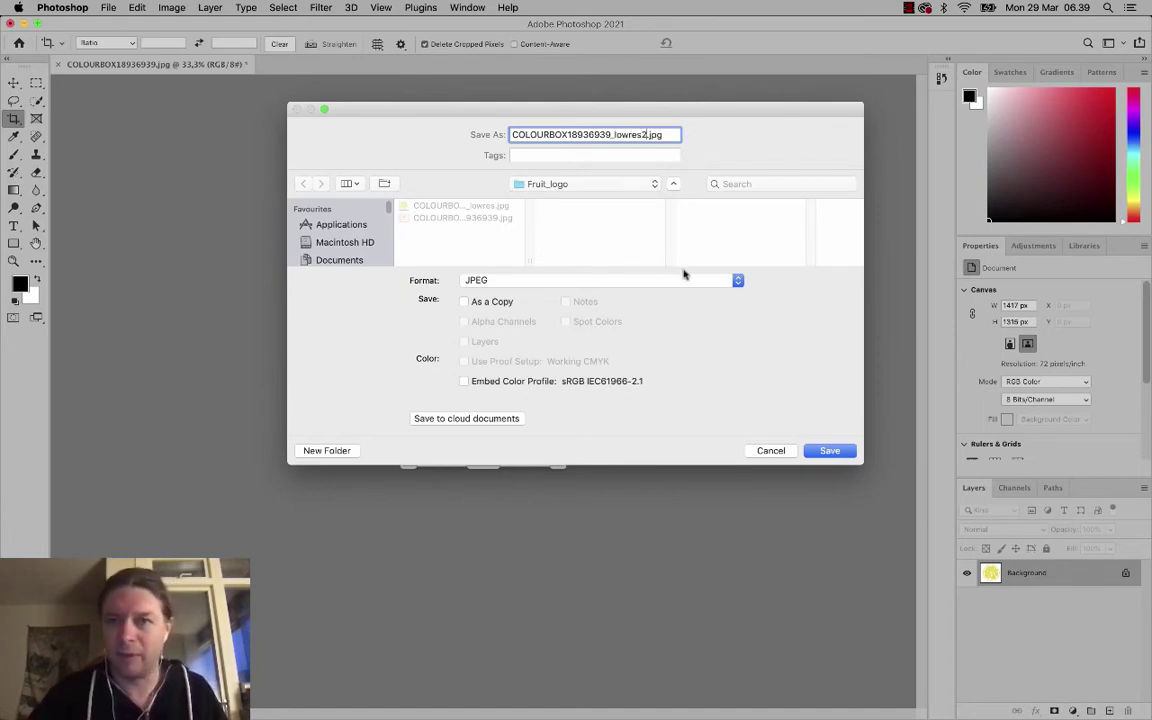
click(829, 451)
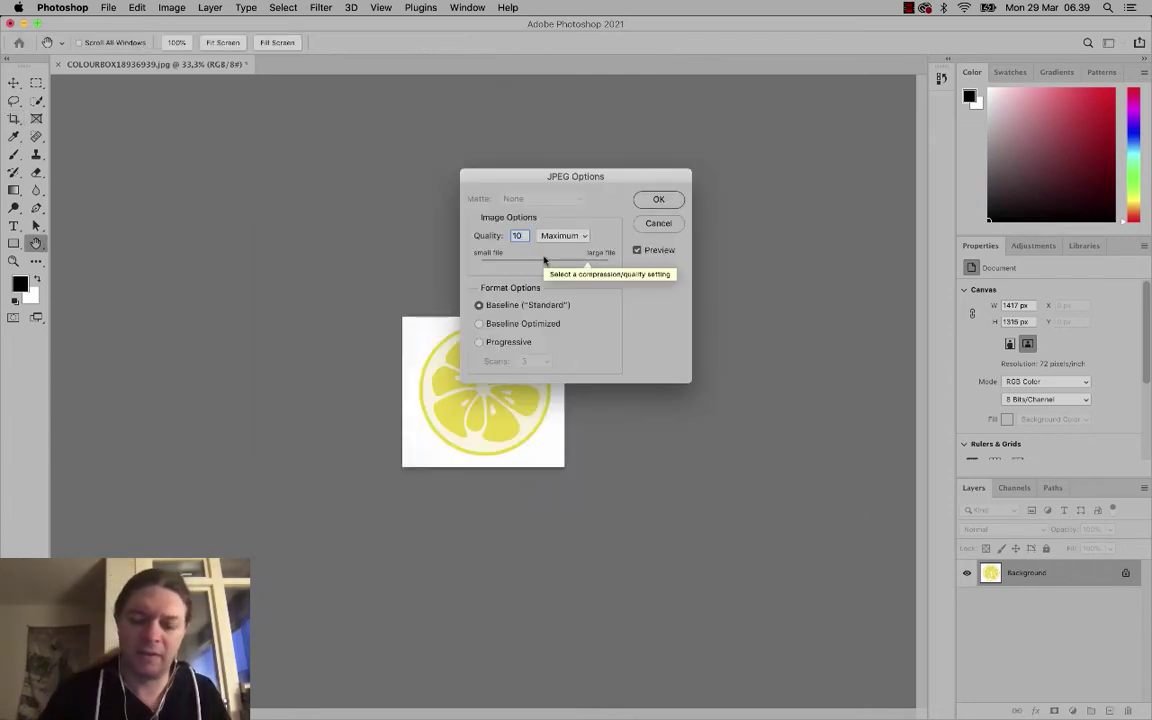
text(8)
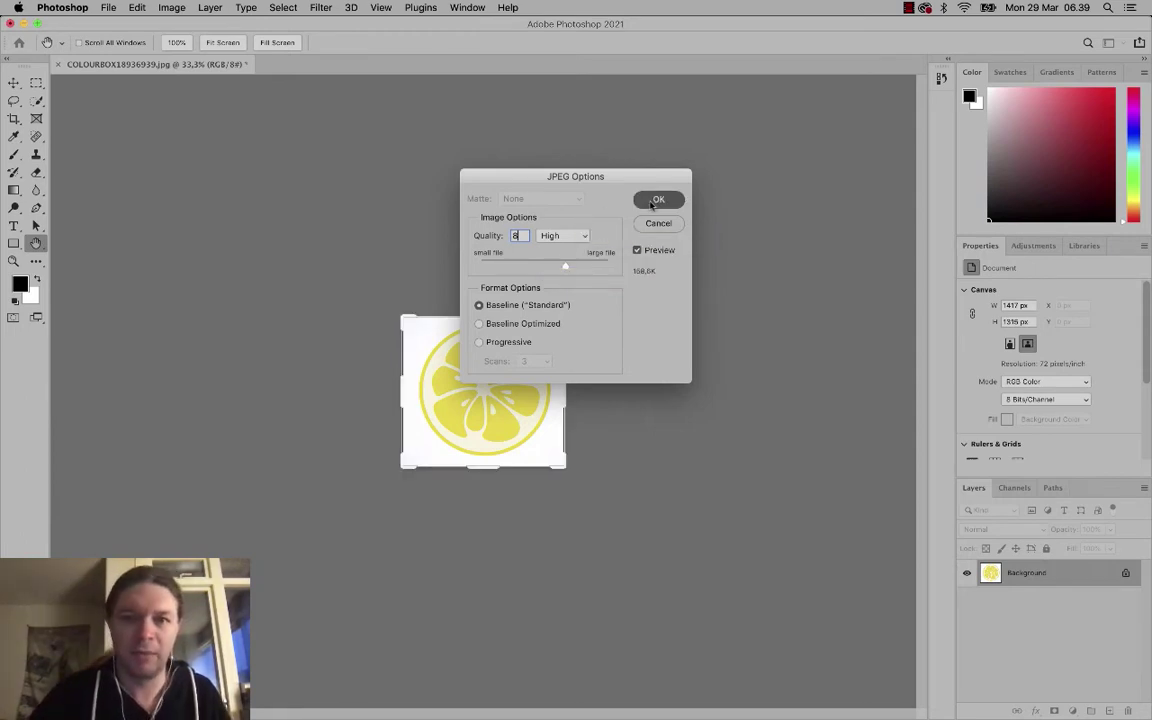
click(656, 200)
key(c)
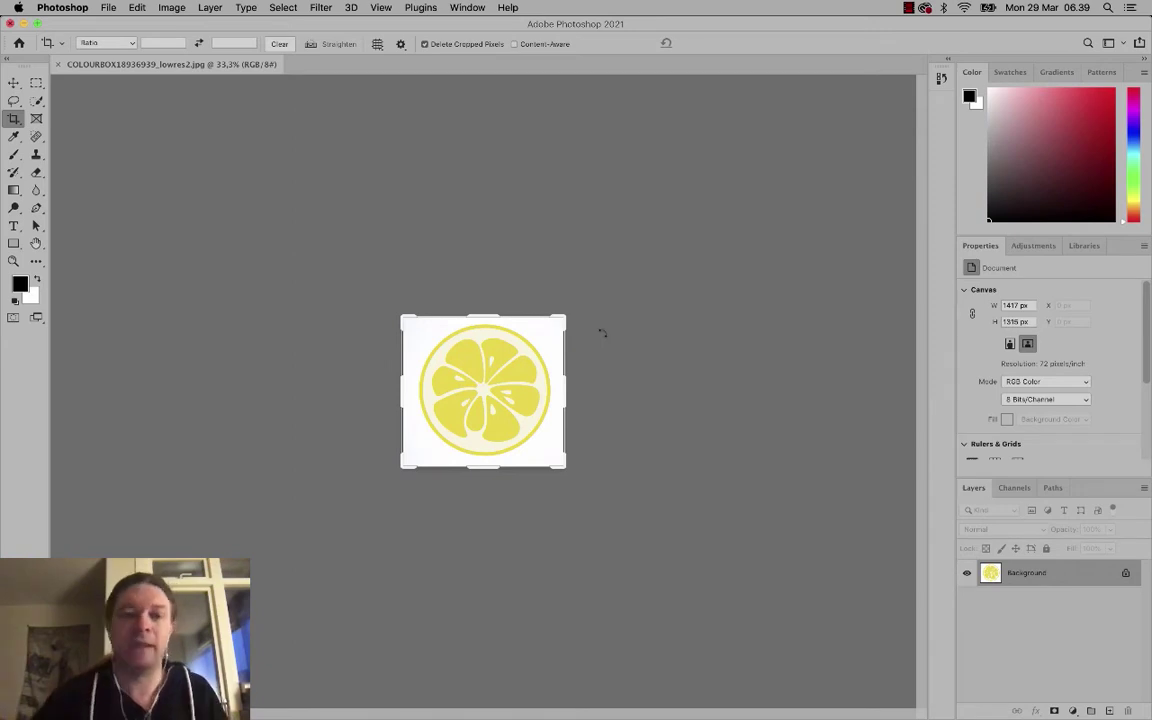
Switch to Illustrator and create a new 297 x 210 mm landscape Art & Illustration document in RGB color.
mouse_move(345, 700)
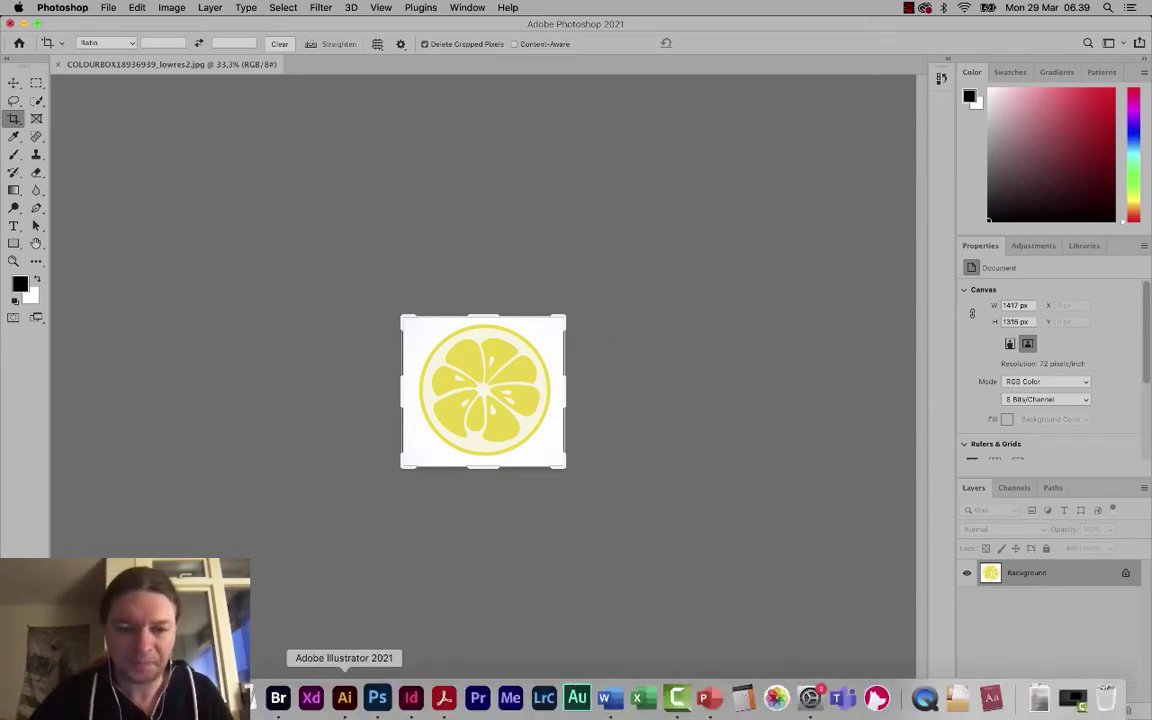
click(345, 700)
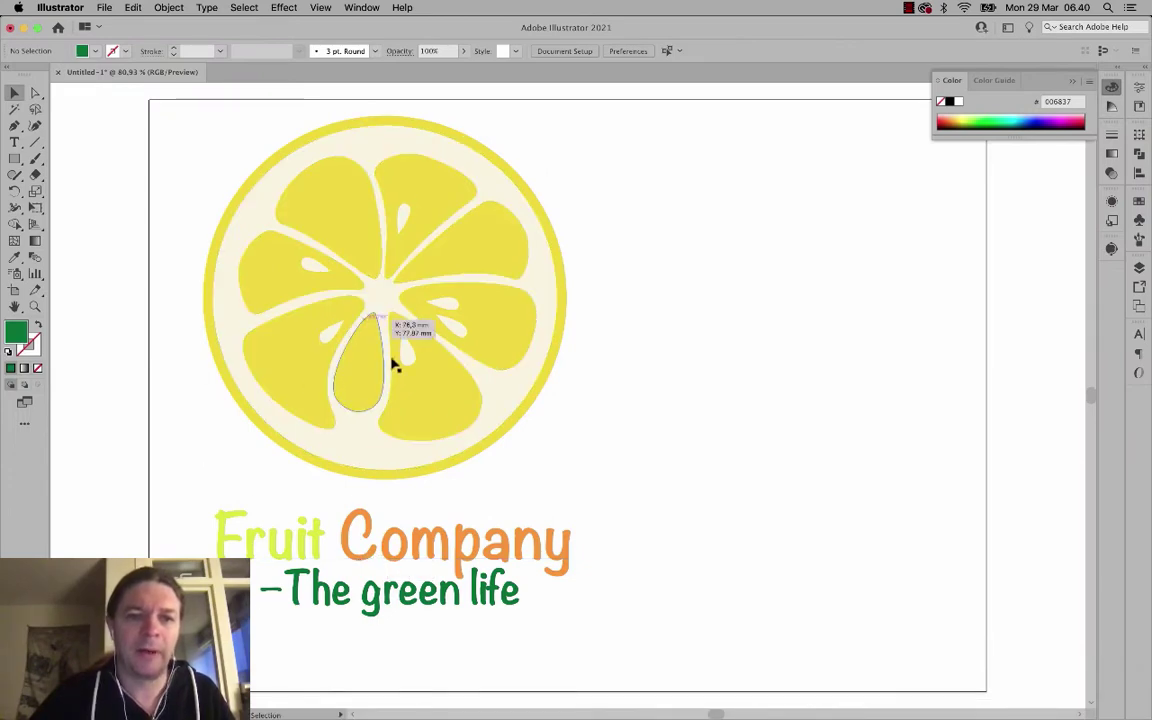
click(104, 7)
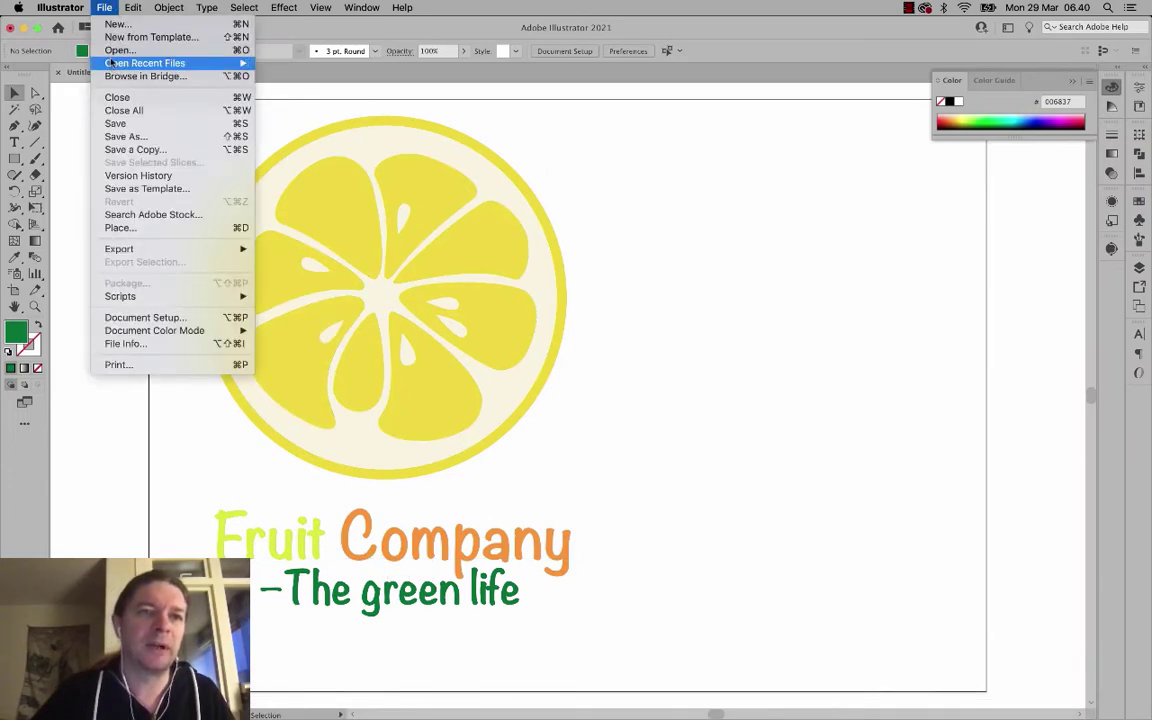
click(115, 24)
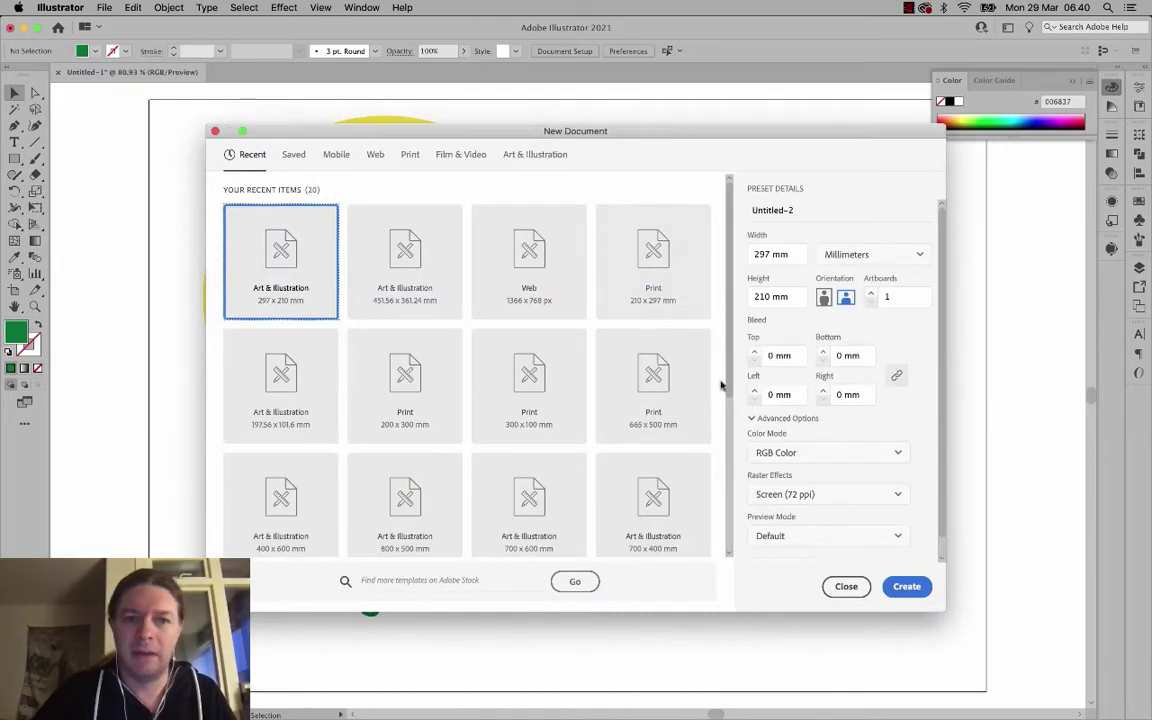
click(900, 586)
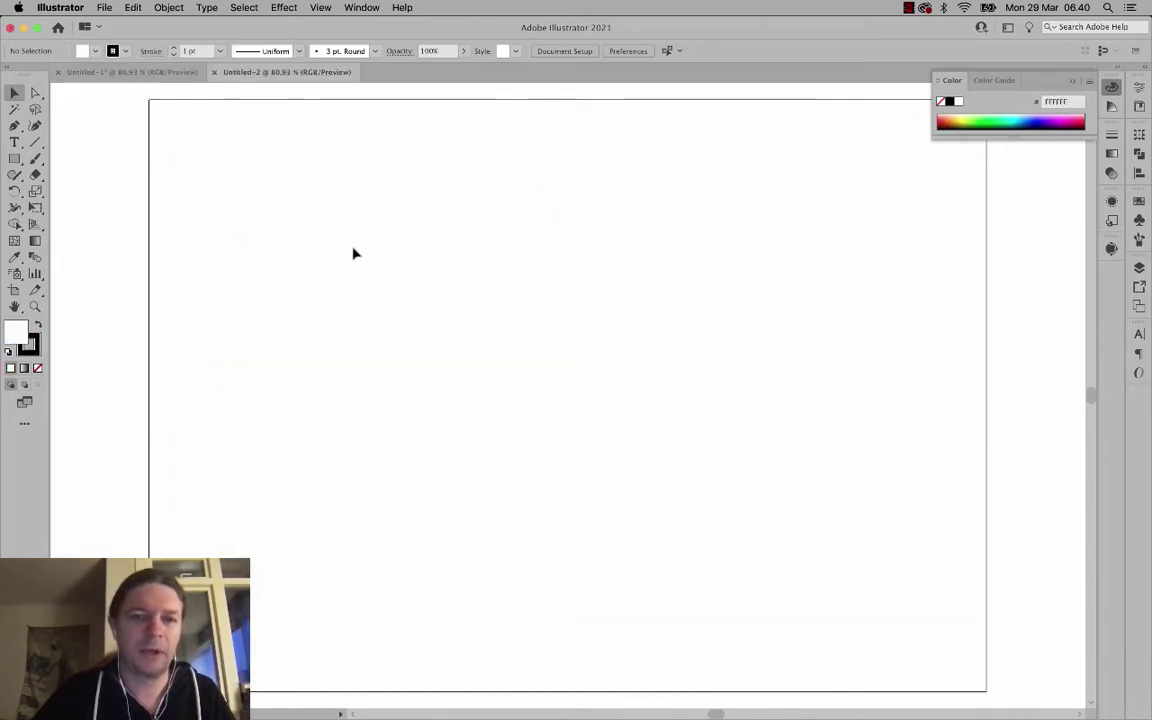
Place COLOURBOX18936939_lowres2.jpg from the Fruit_logo folder on the artboard at about 198 x 183 mm.
click(105, 7)
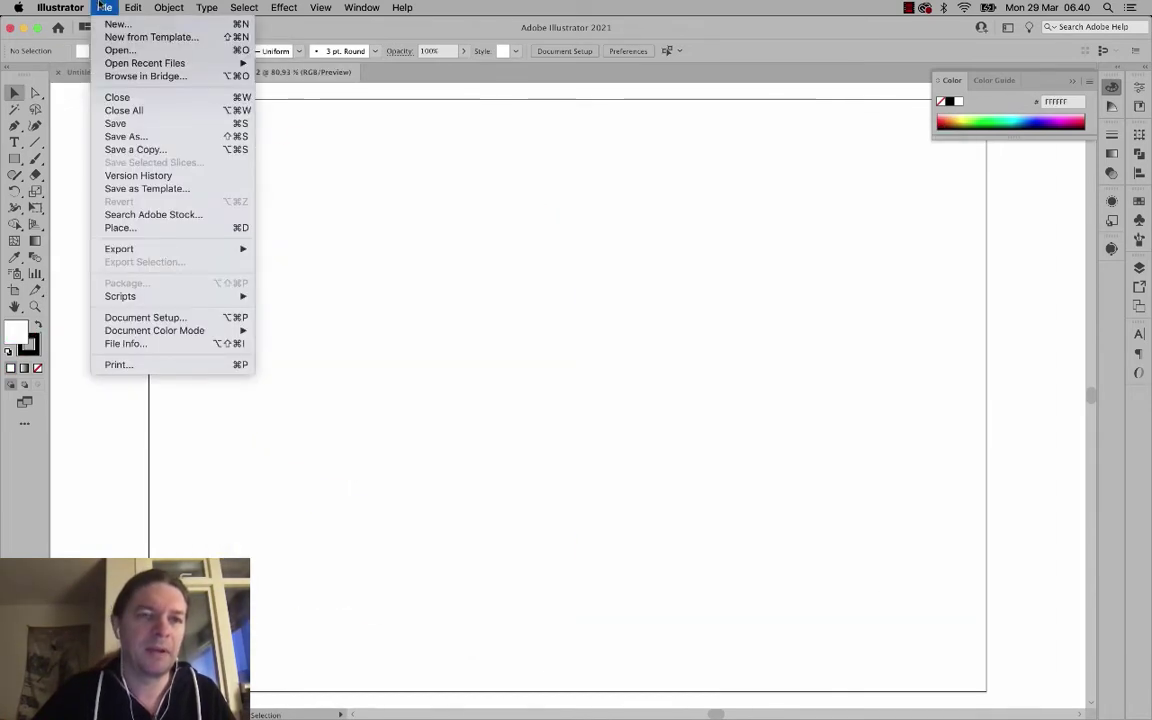
click(105, 7)
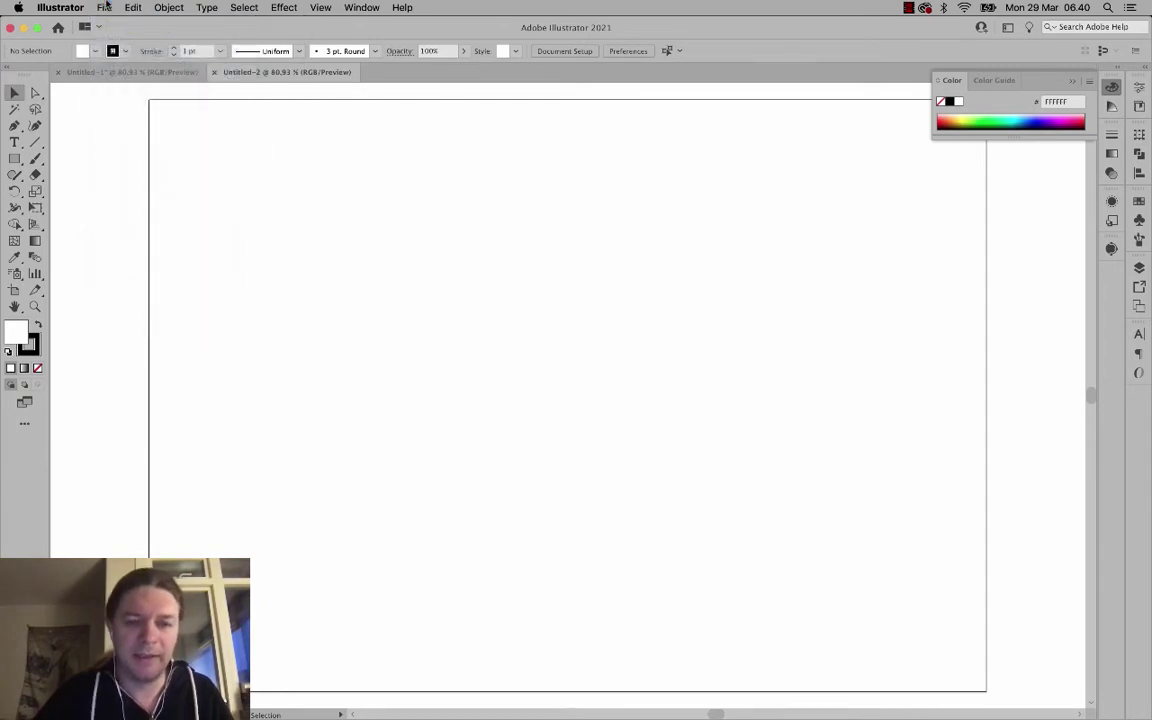
key(super+shift+p)
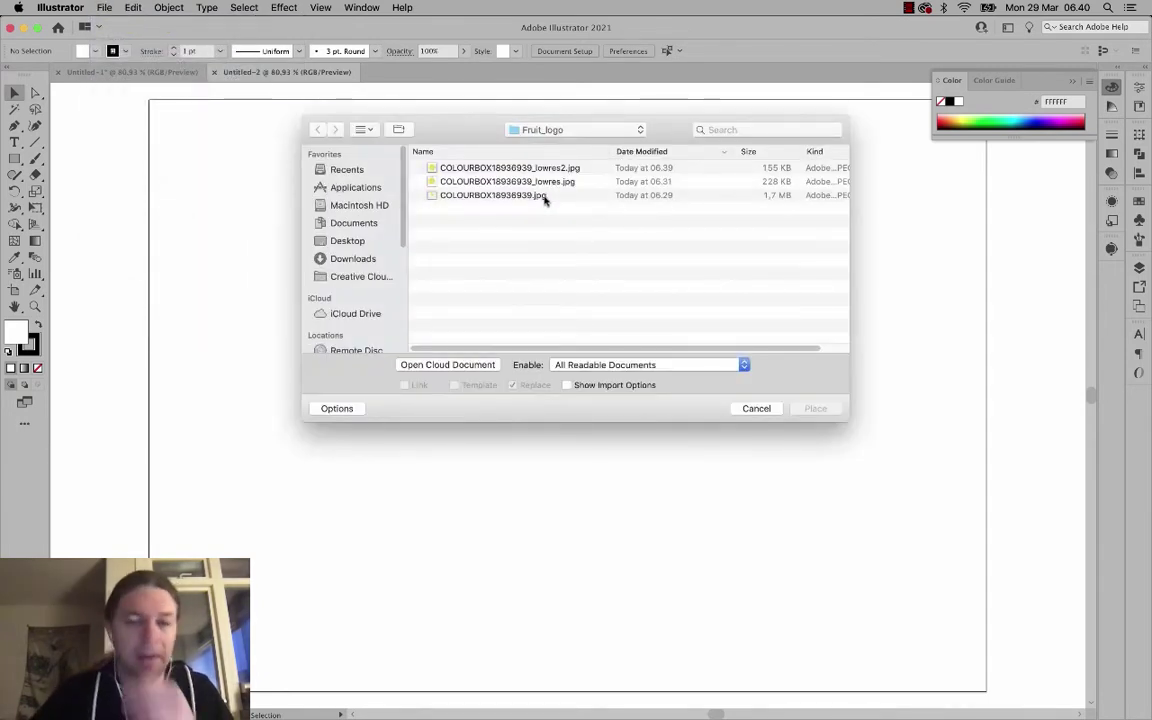
click(492, 168)
click(820, 408)
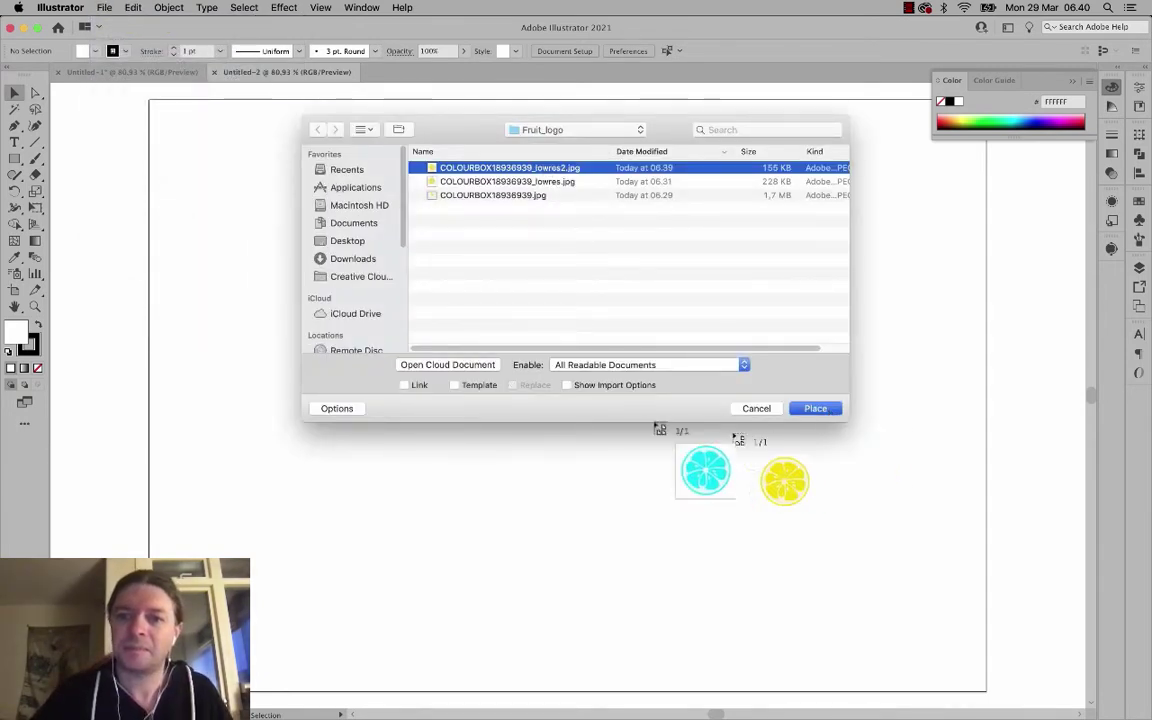
drag(219, 118, 850, 644)
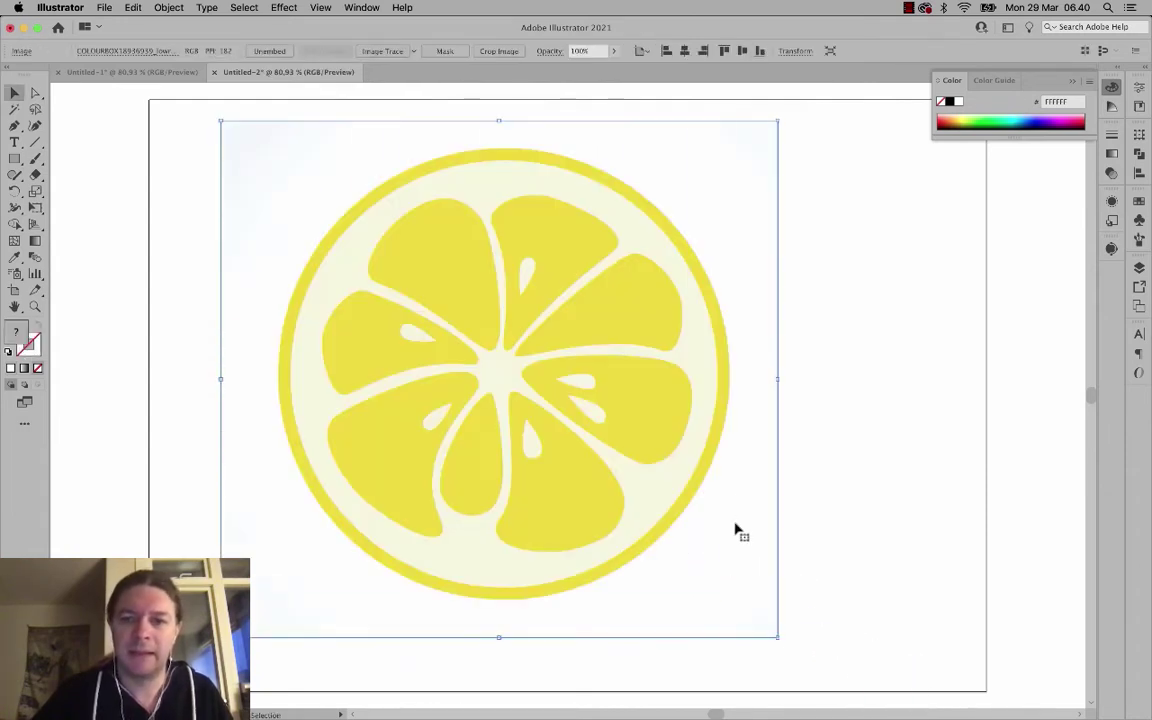
Trace the lemon image in Color mode with a limited palette of 2 colors and expand the tracing into vector paths.
click(362, 7)
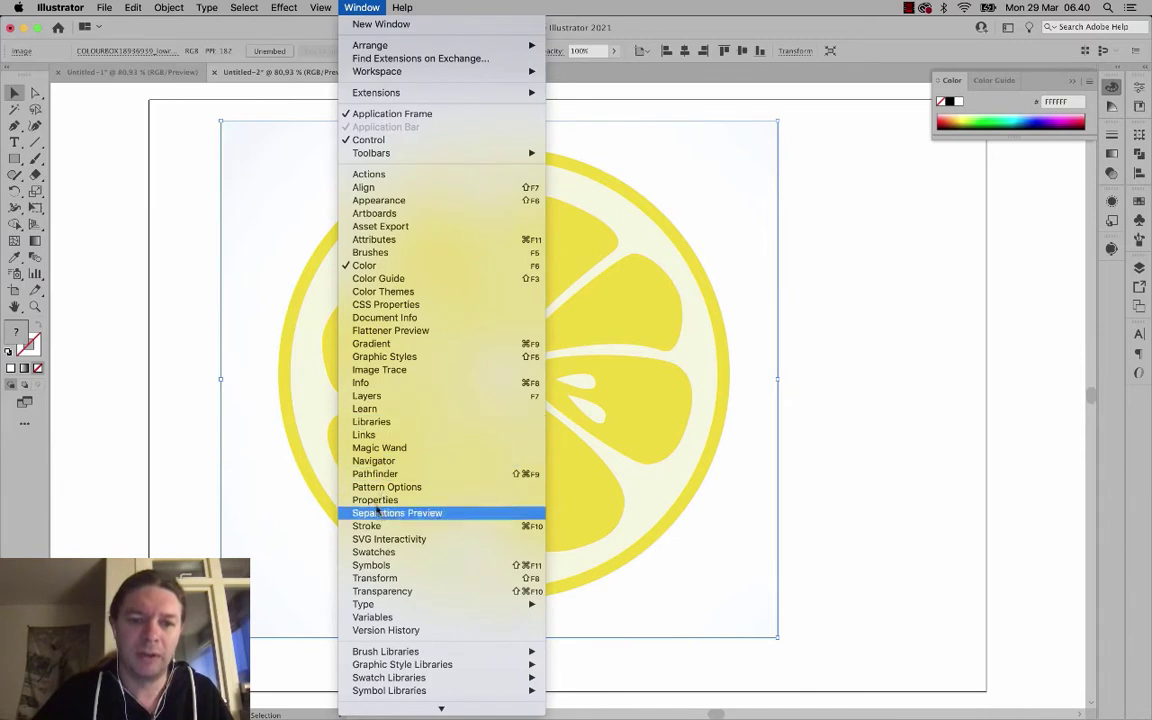
click(377, 370)
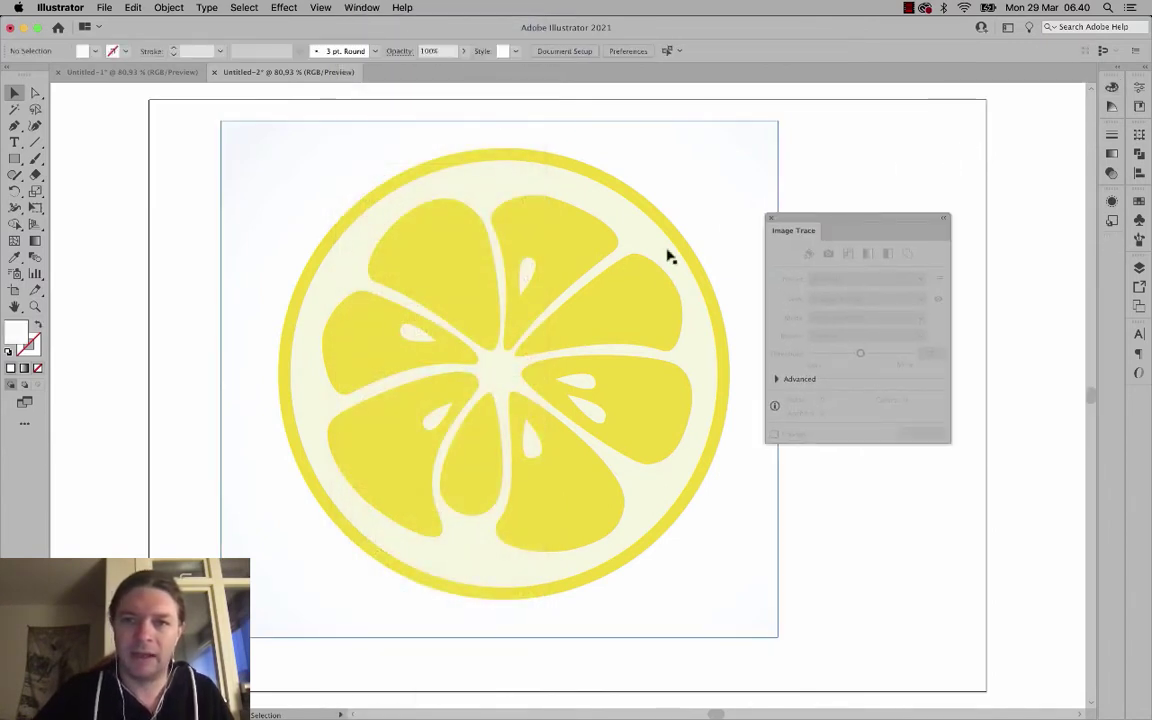
click(837, 318)
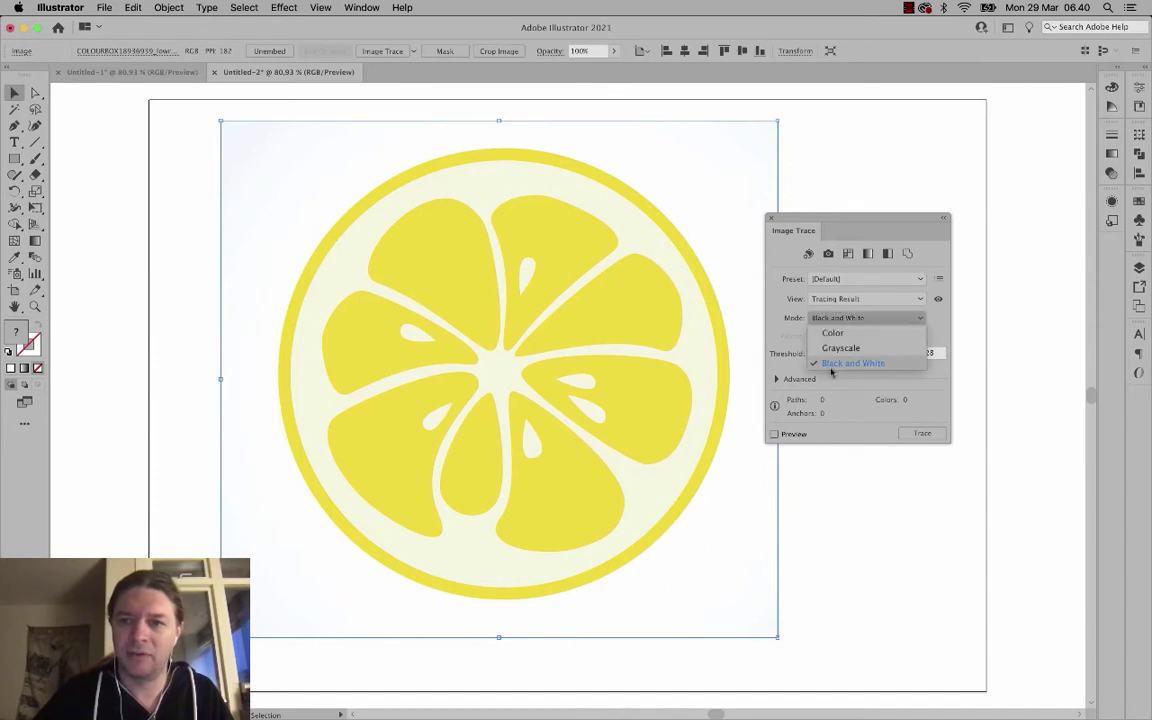
click(836, 333)
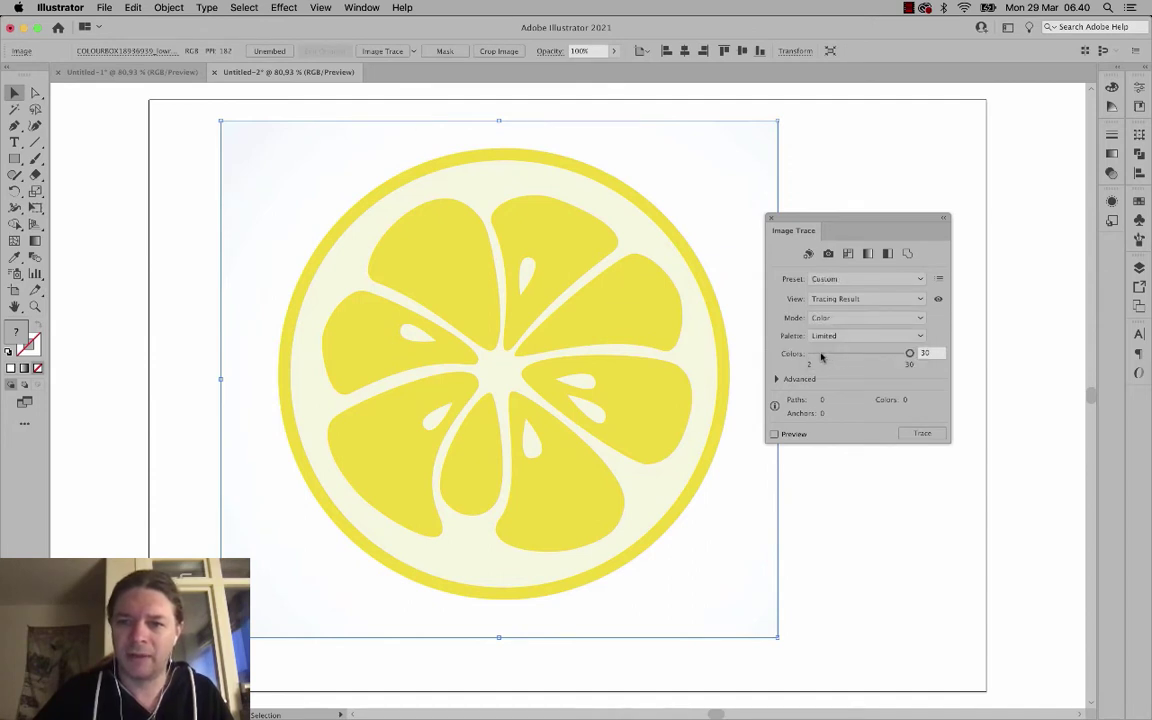
drag(821, 354, 790, 357)
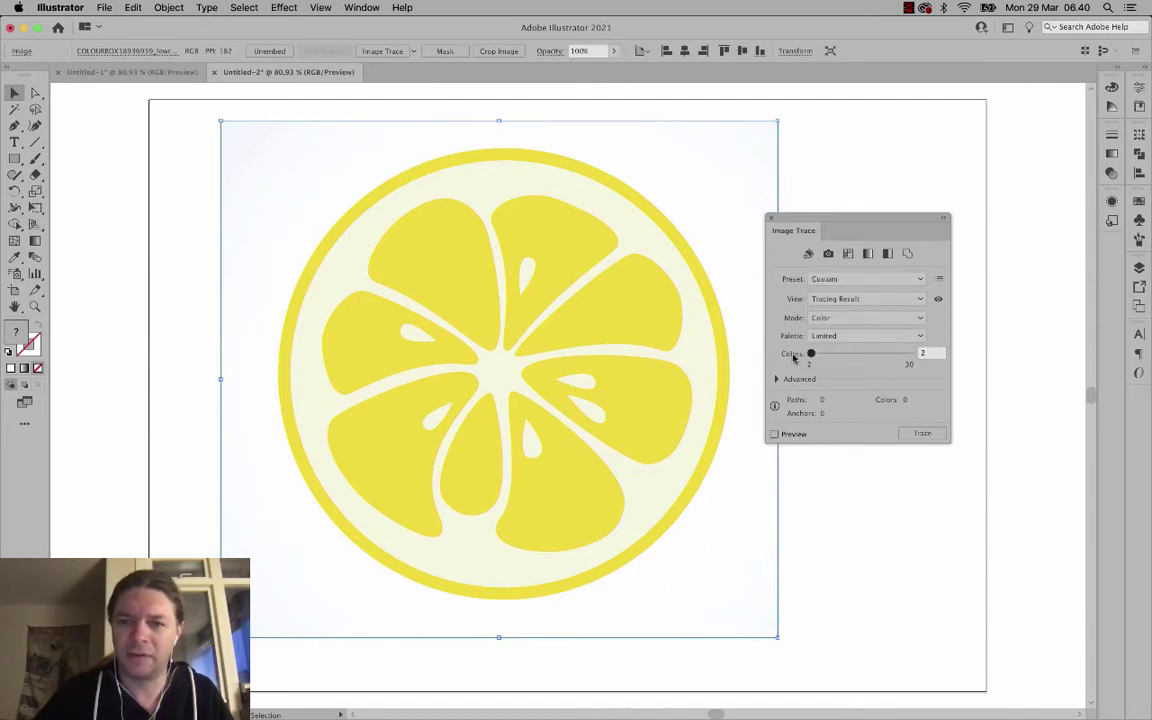
click(774, 434)
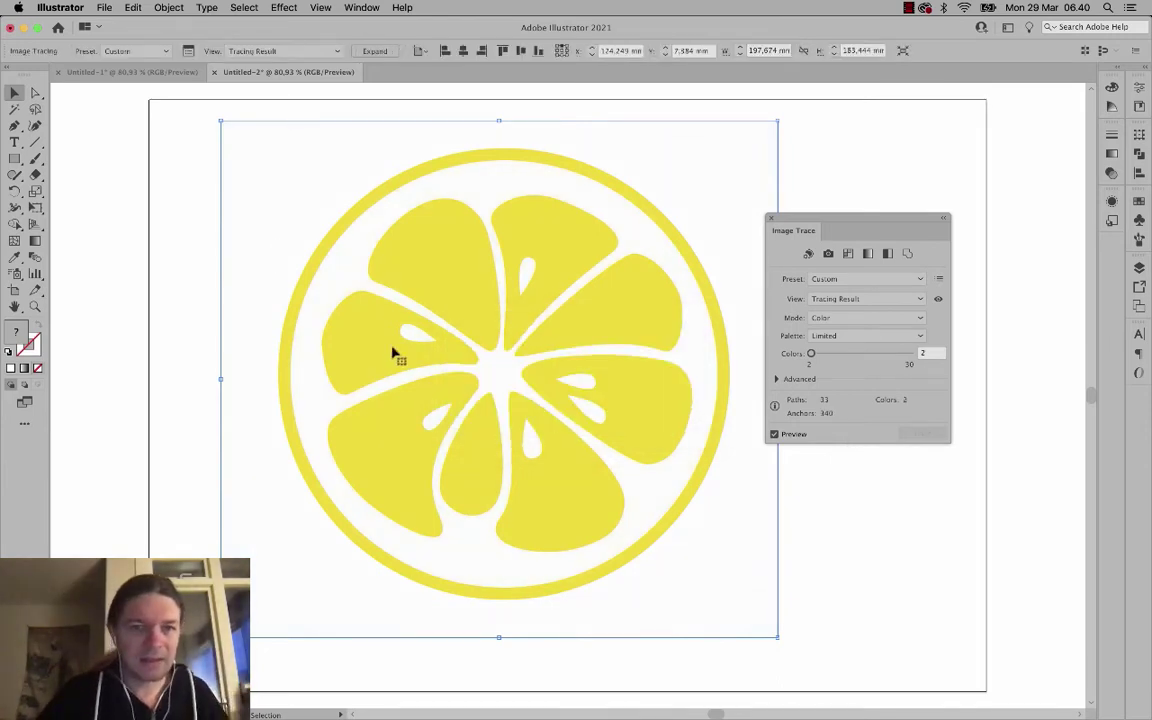
click(372, 51)
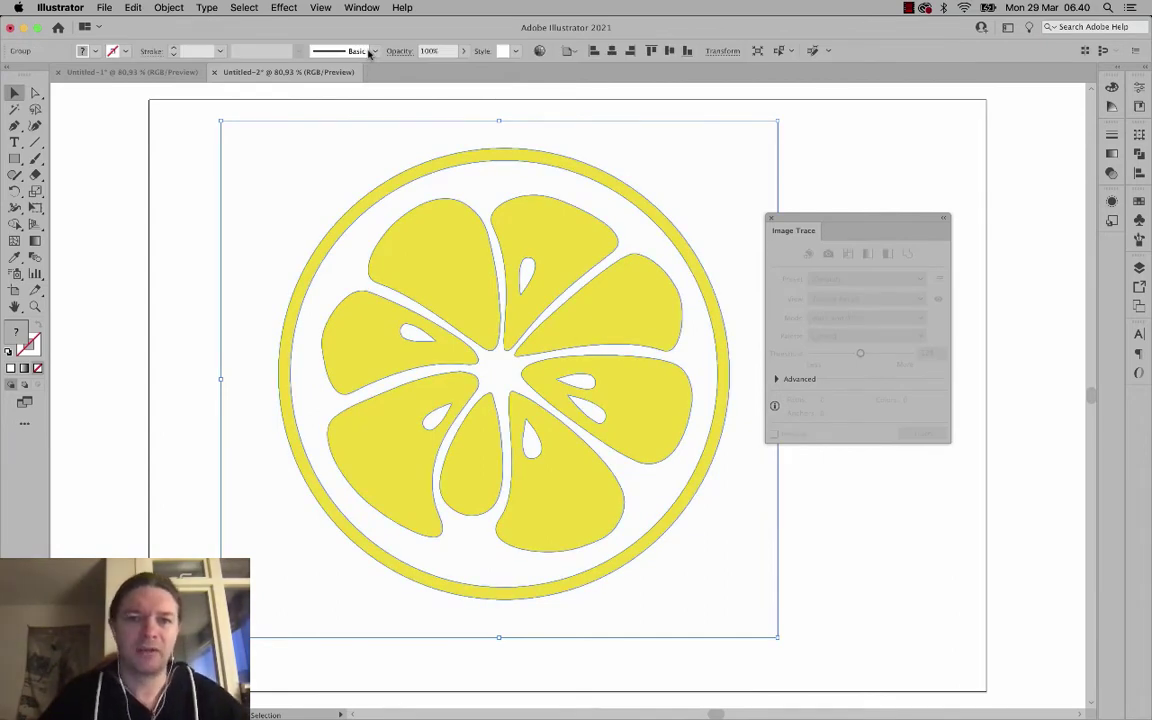
Delete the white background shape surrounding the expanded lemon with the Direct Selection tool.
click(180, 167)
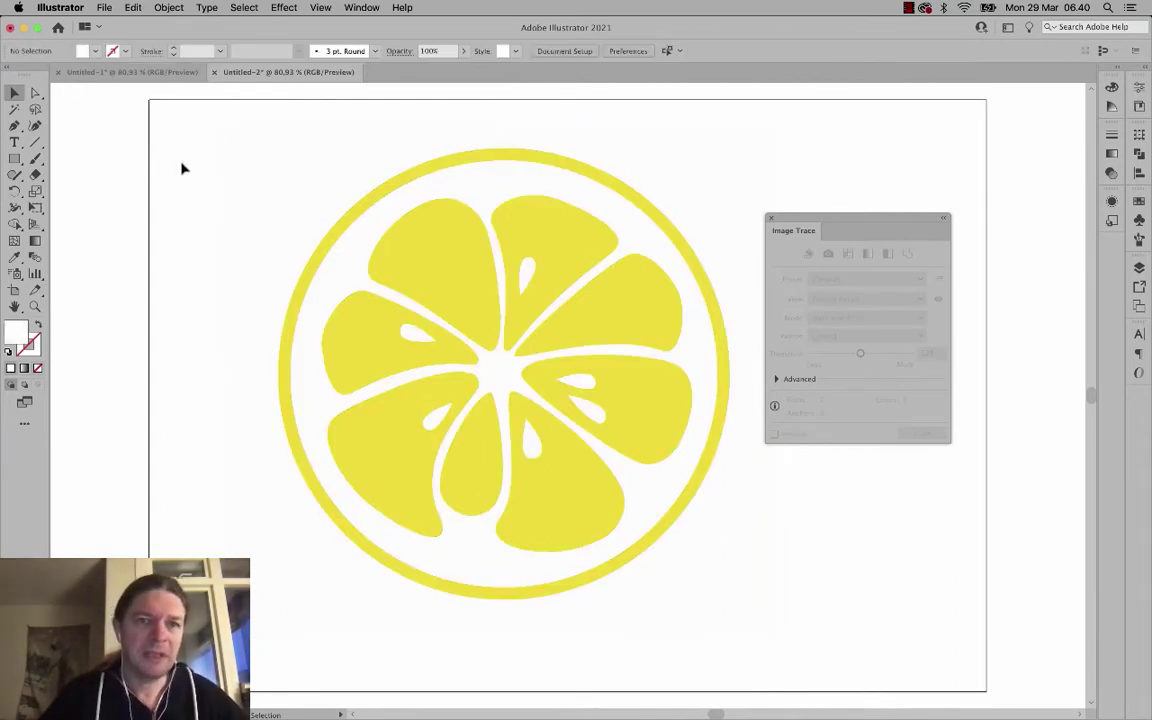
click(307, 167)
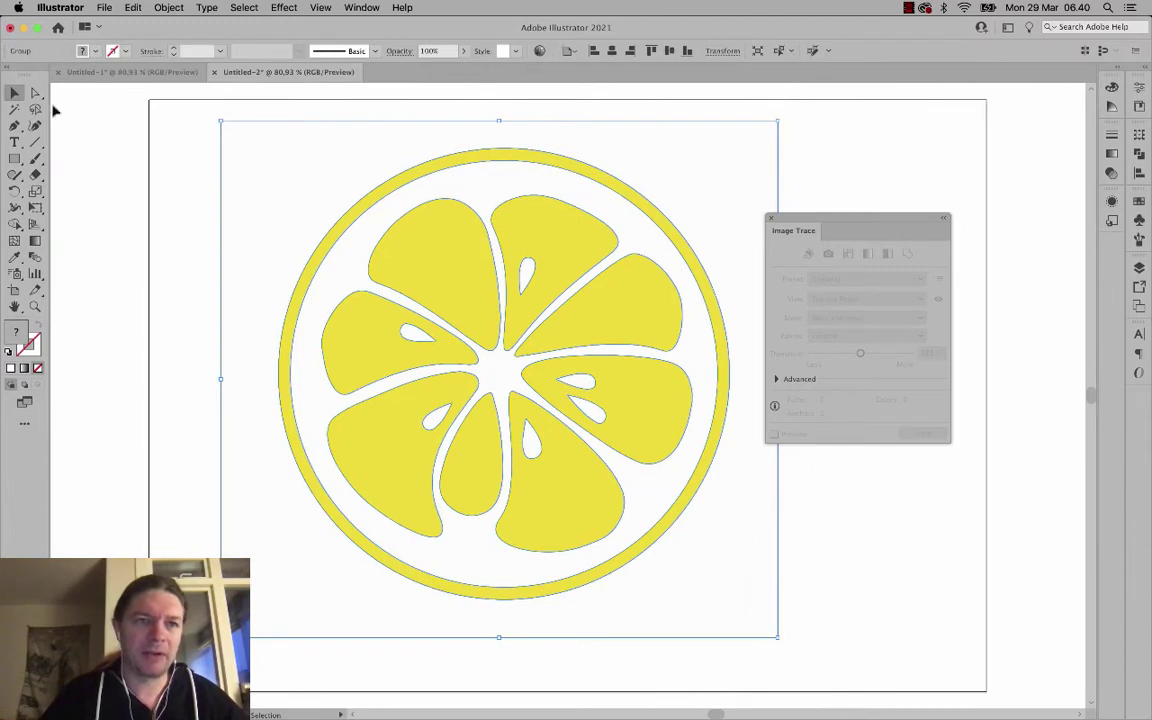
key(a)
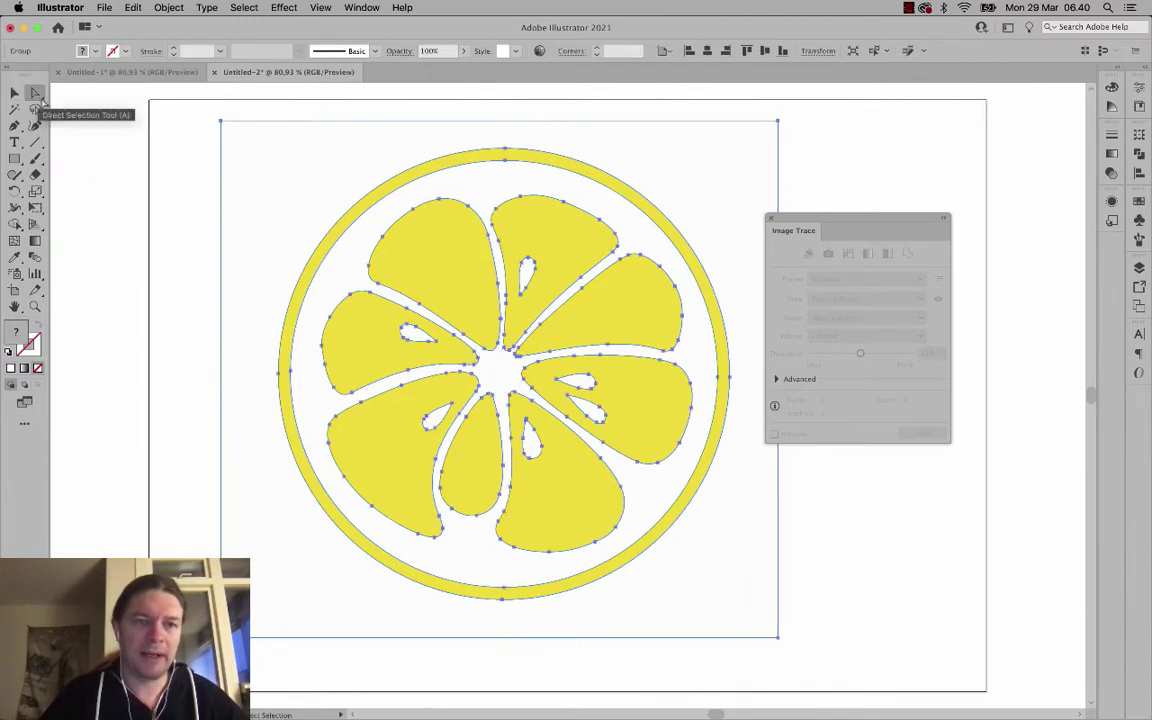
click(145, 147)
click(271, 148)
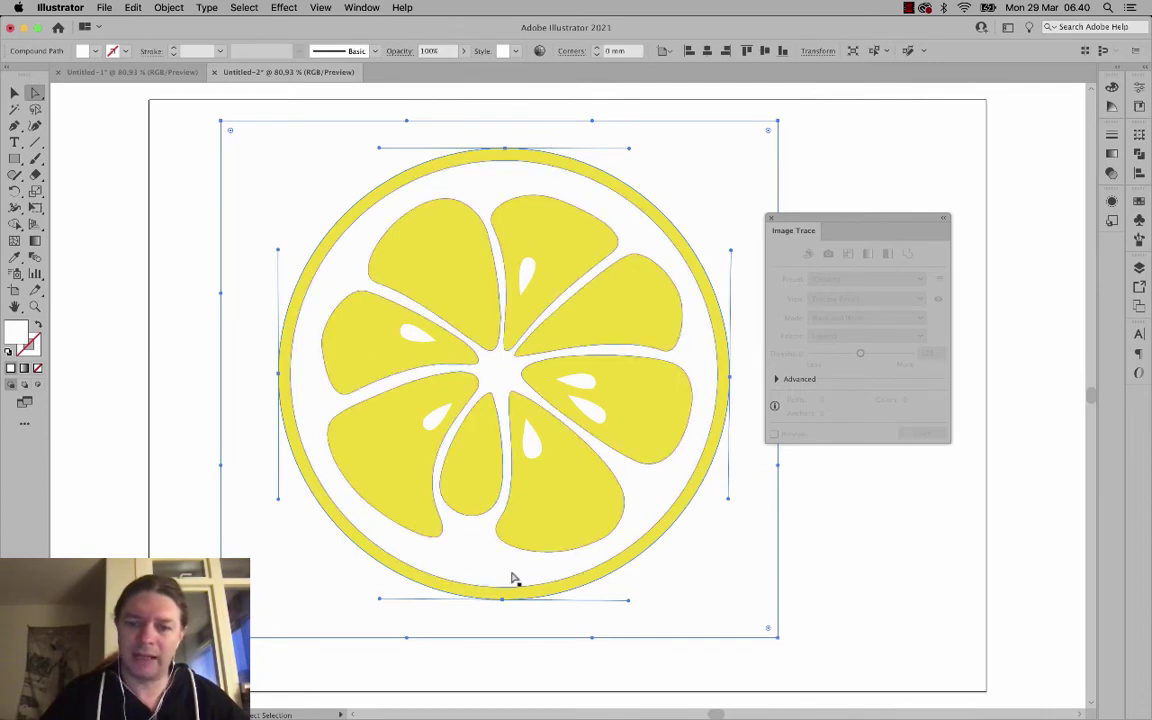
click(236, 294)
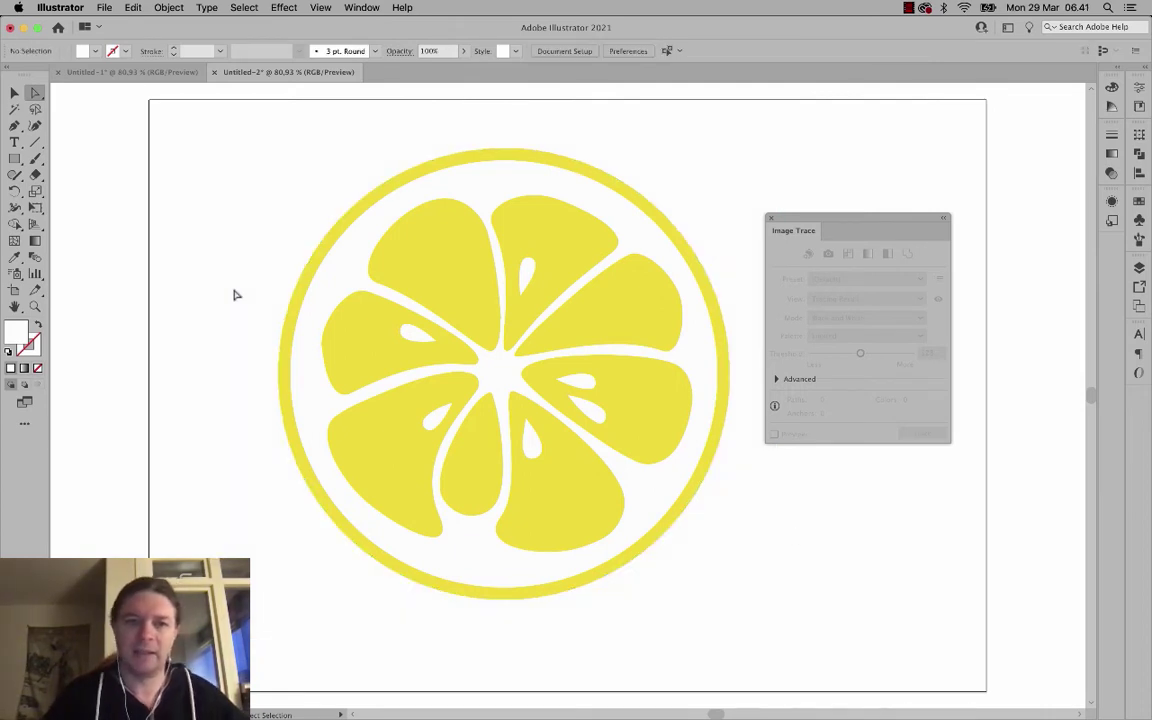
click(16, 93)
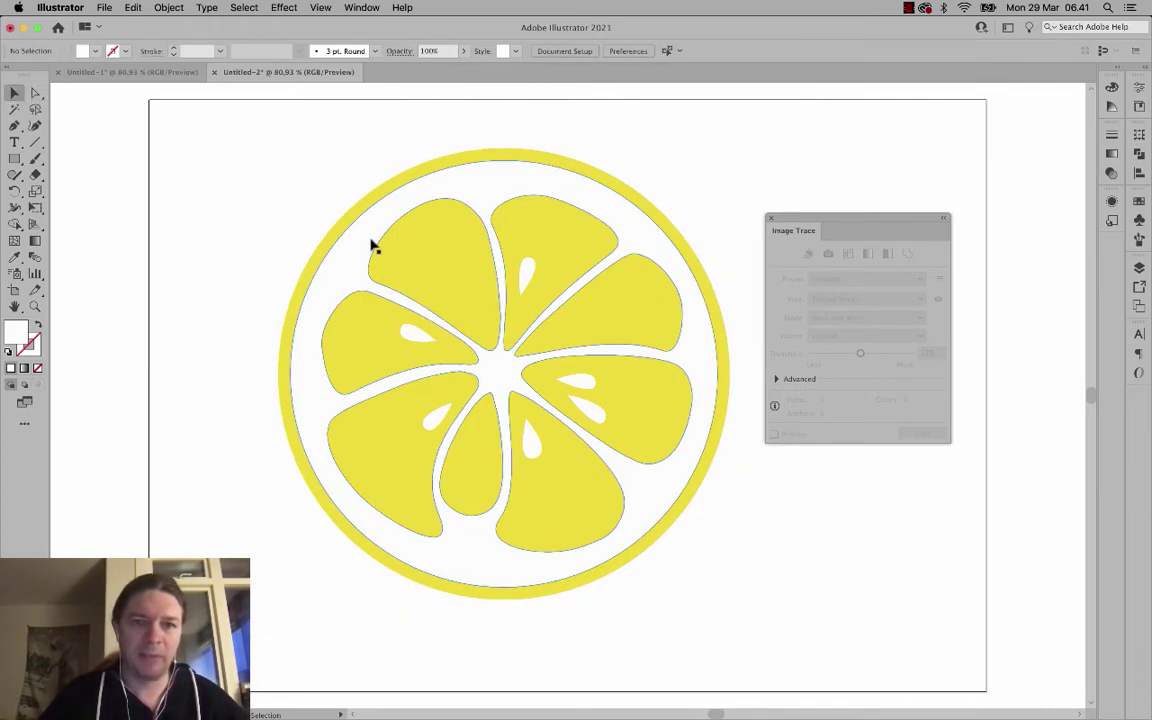
click(21, 95)
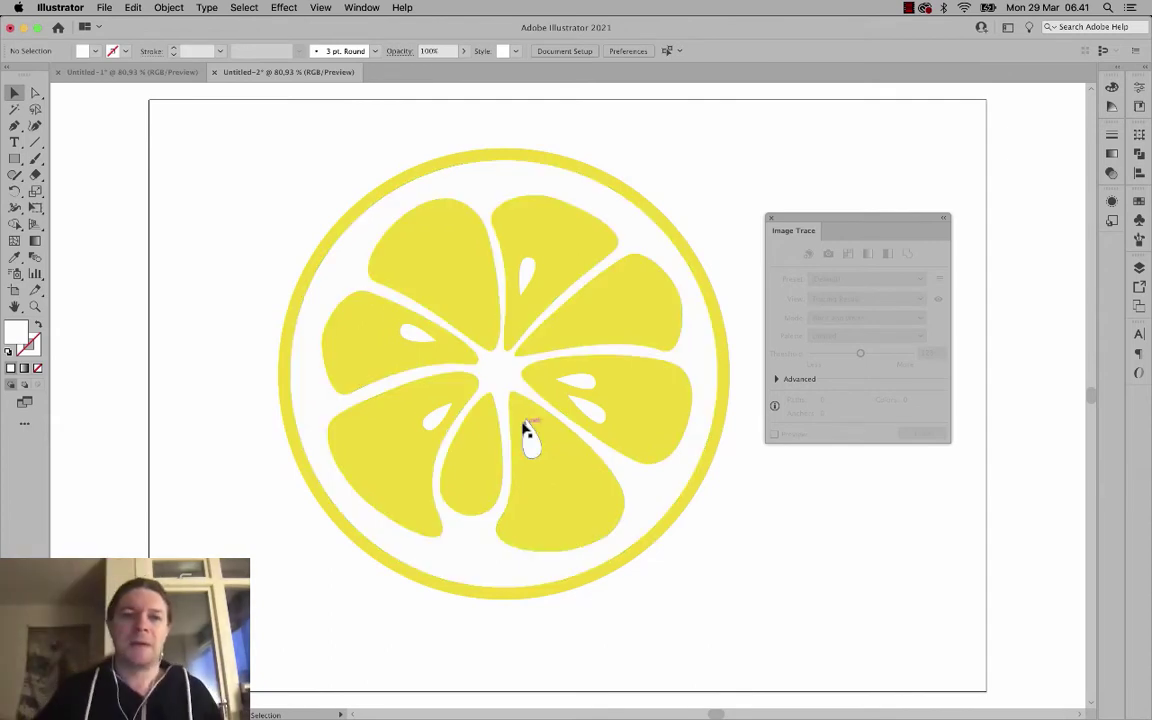
Scale the lemon group down to a little over half its size and move it to the artboard's upper-left area.
click(338, 249)
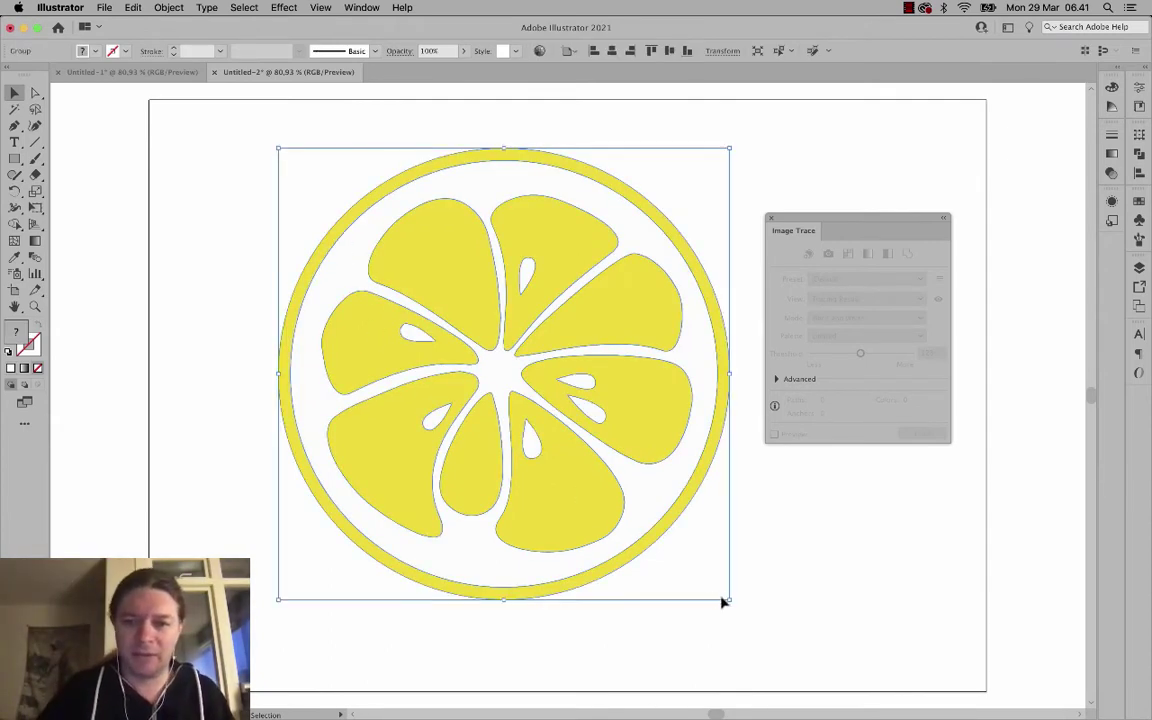
drag(728, 600, 532, 412)
drag(452, 345, 358, 318)
Add the text "Fruit Company" as a single line below the lemon.
click(15, 142)
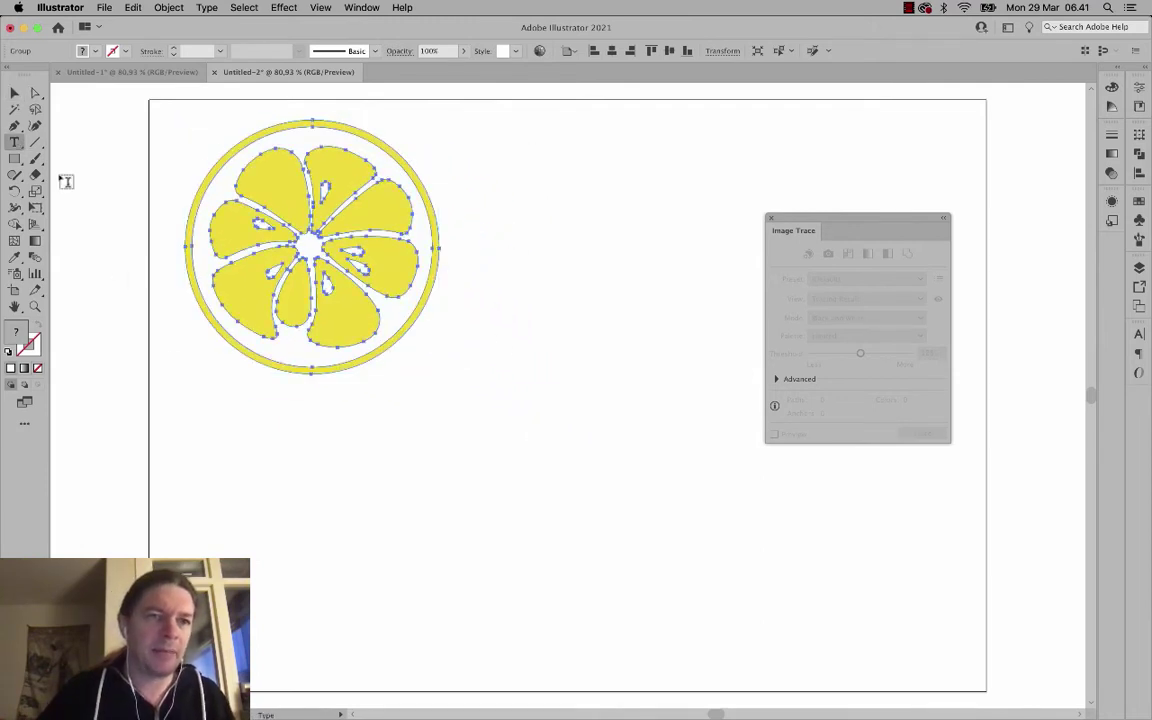
click(206, 409)
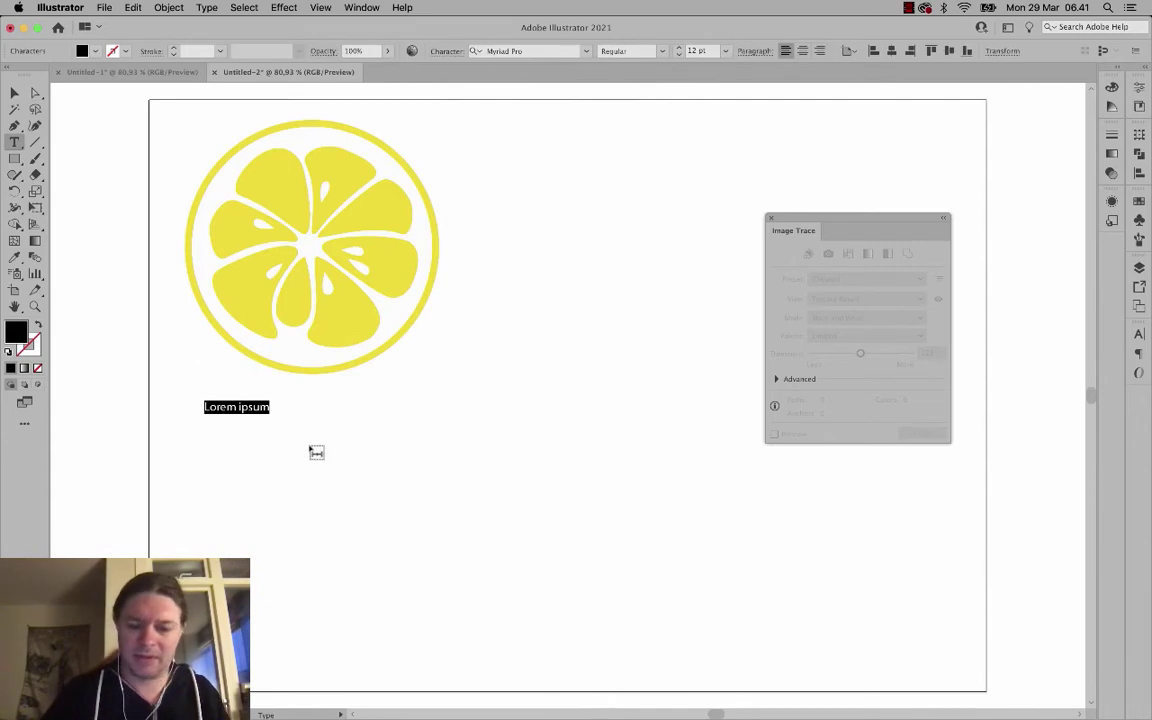
text(Fruit Company)
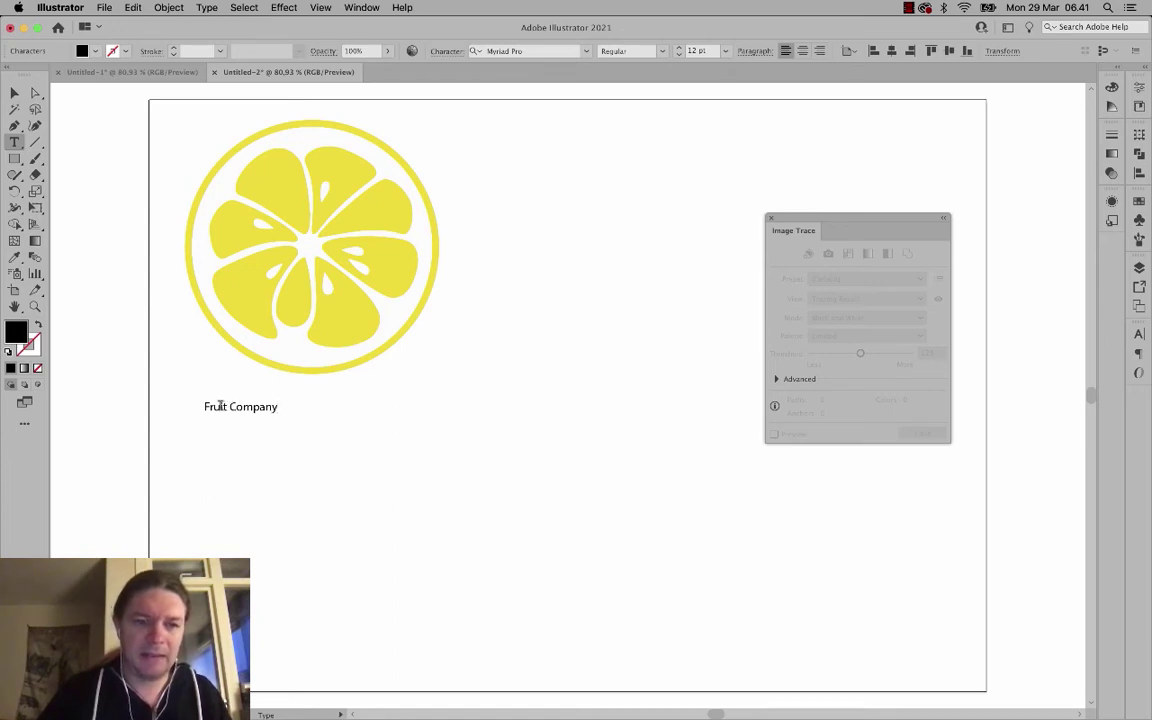
Set the Fruit Company text's font to Noteworthy Light and enlarge it to about 41 pt.
triple_click(220, 406)
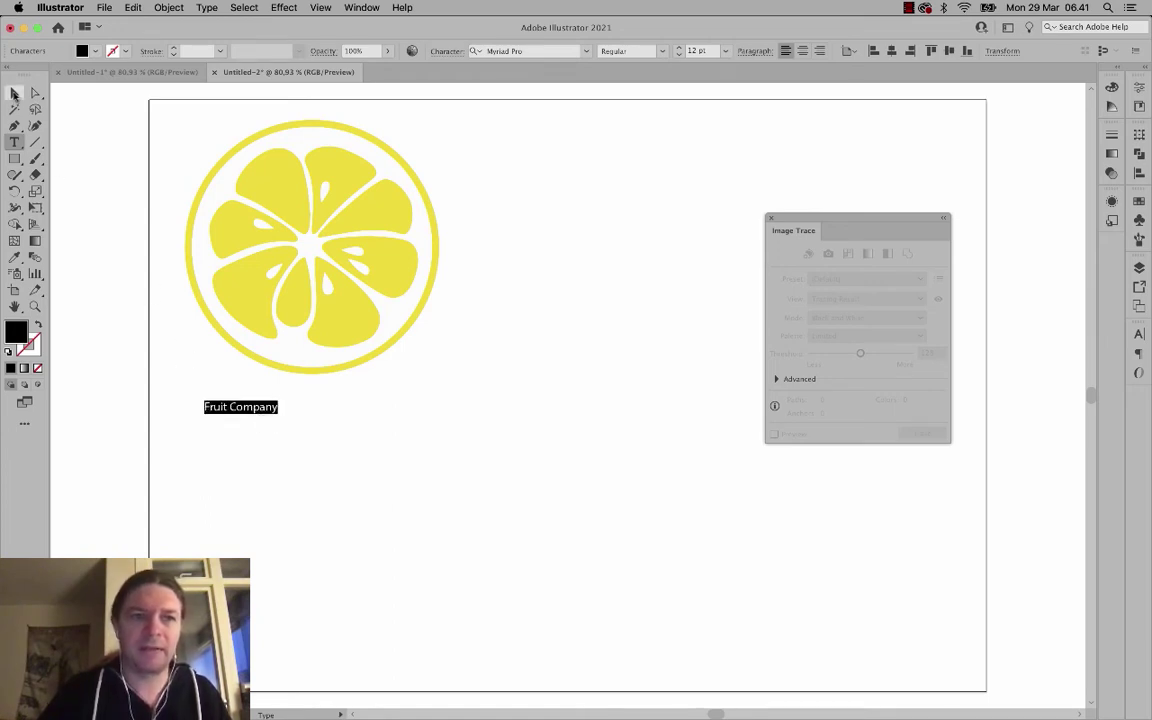
click(14, 92)
click(356, 7)
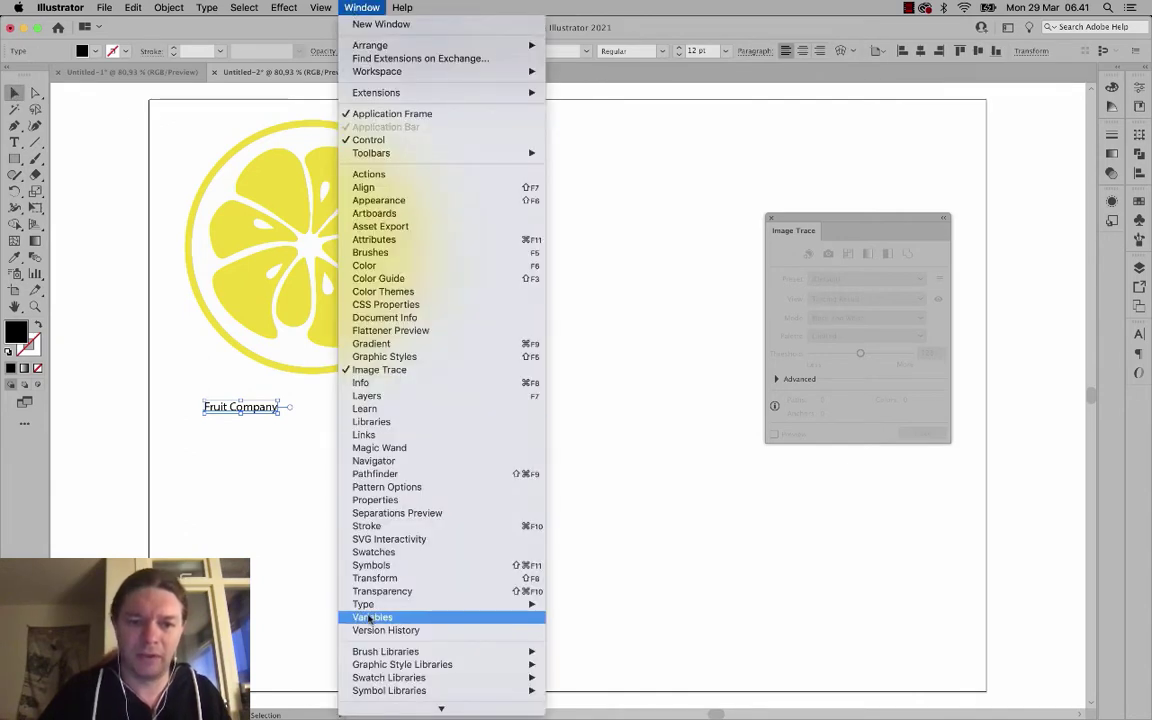
mouse_move(370, 605)
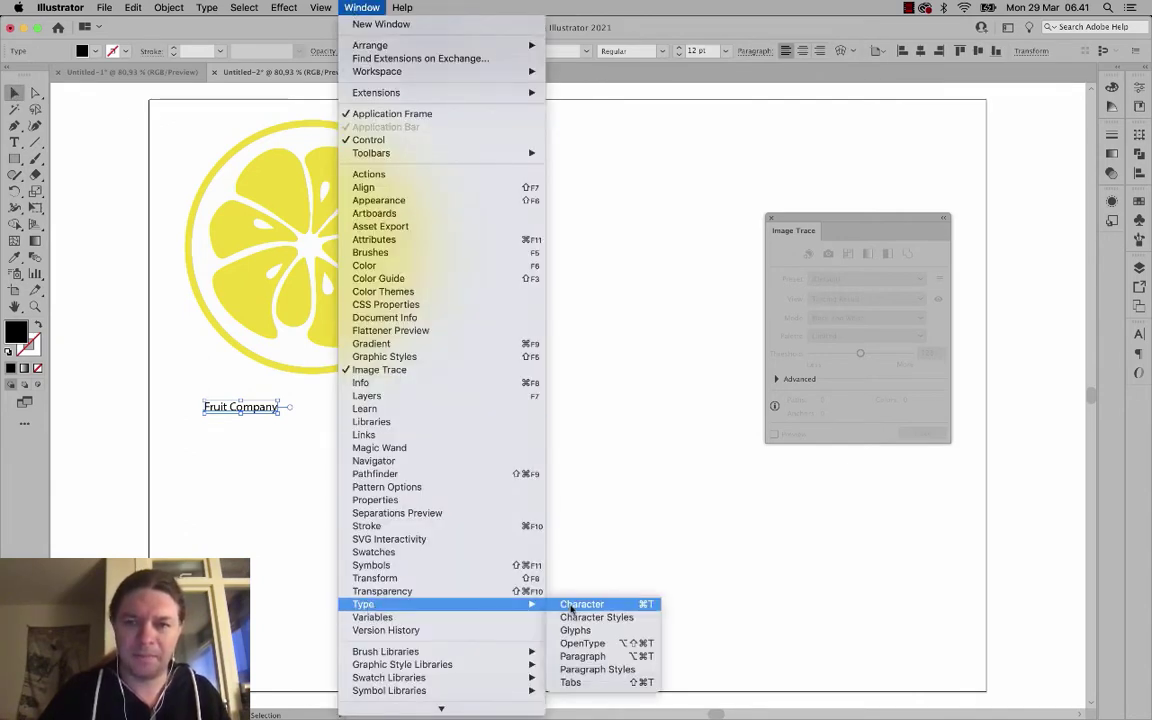
click(580, 604)
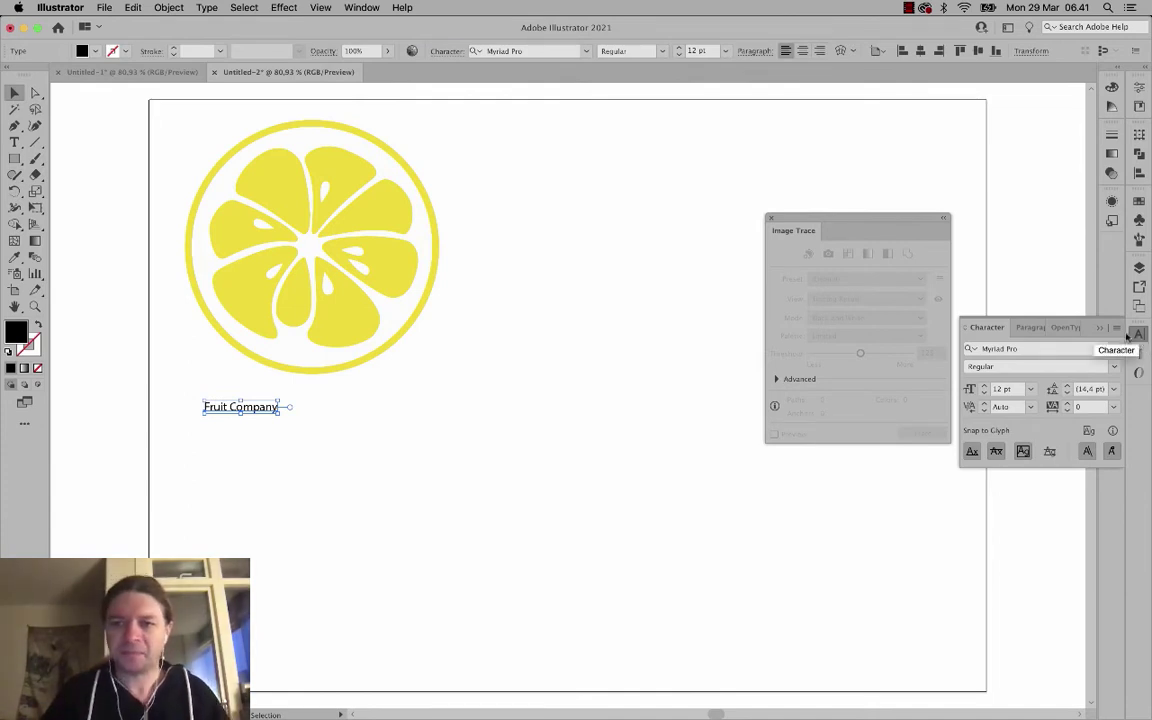
drag(1088, 323, 1135, 330)
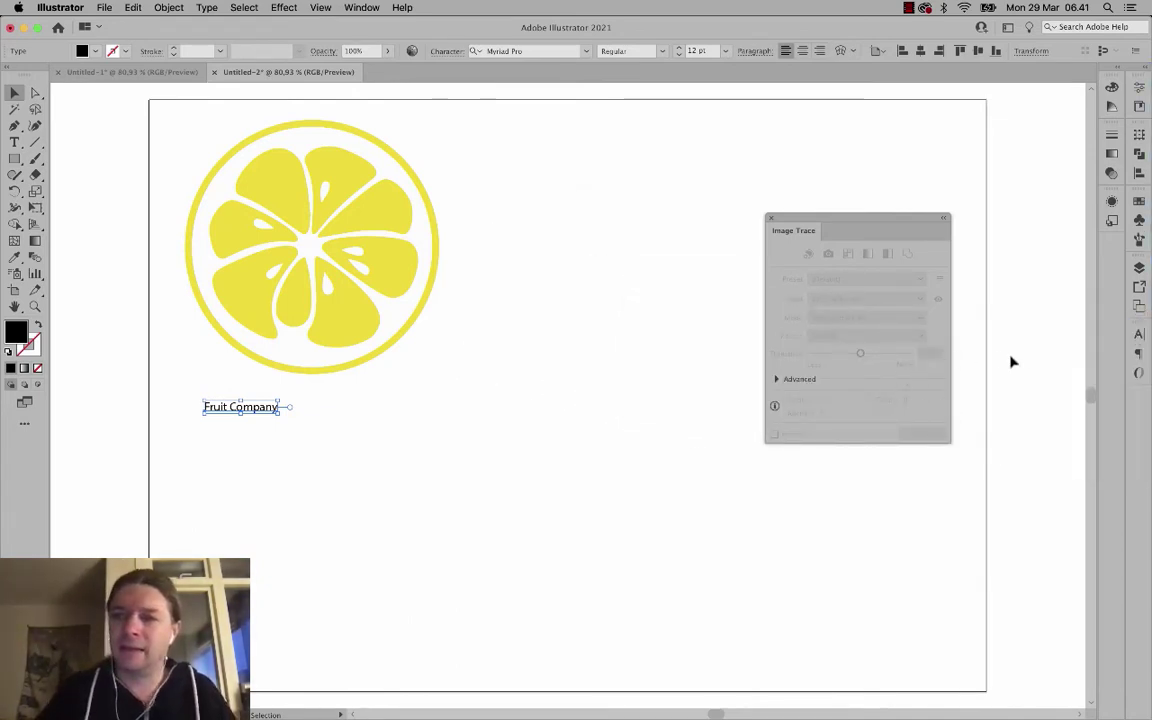
click(1136, 333)
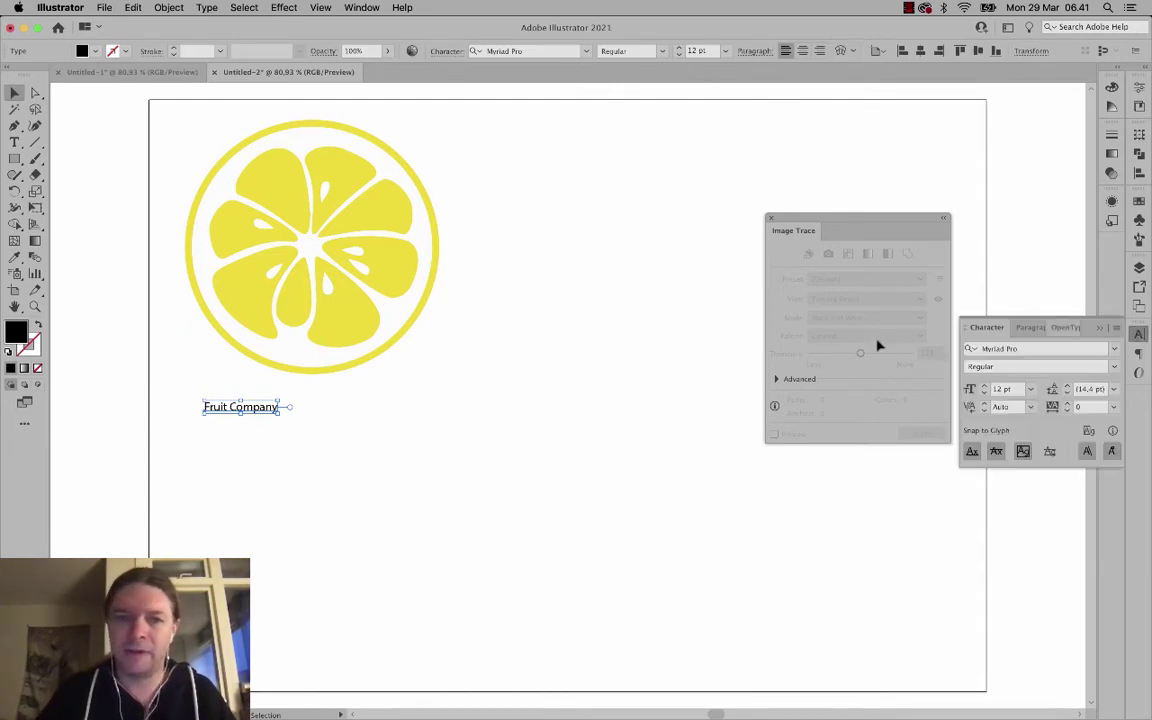
click(1027, 349)
text(Myriad Roman)
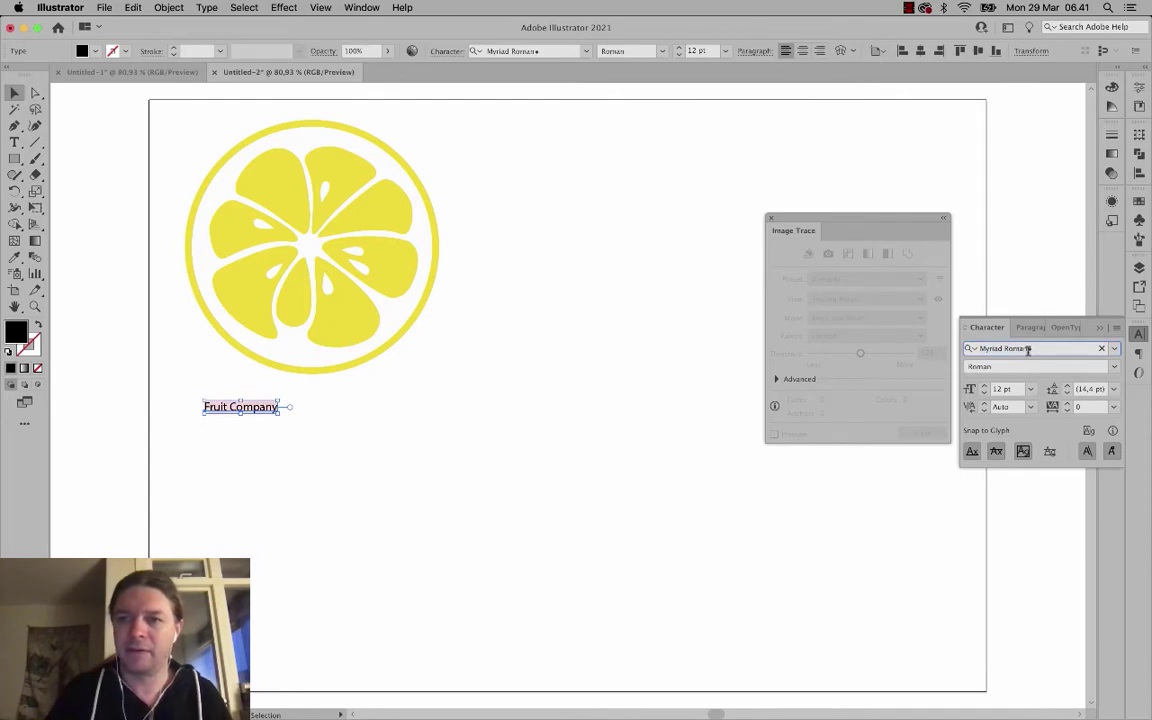
text(Noteworthy)
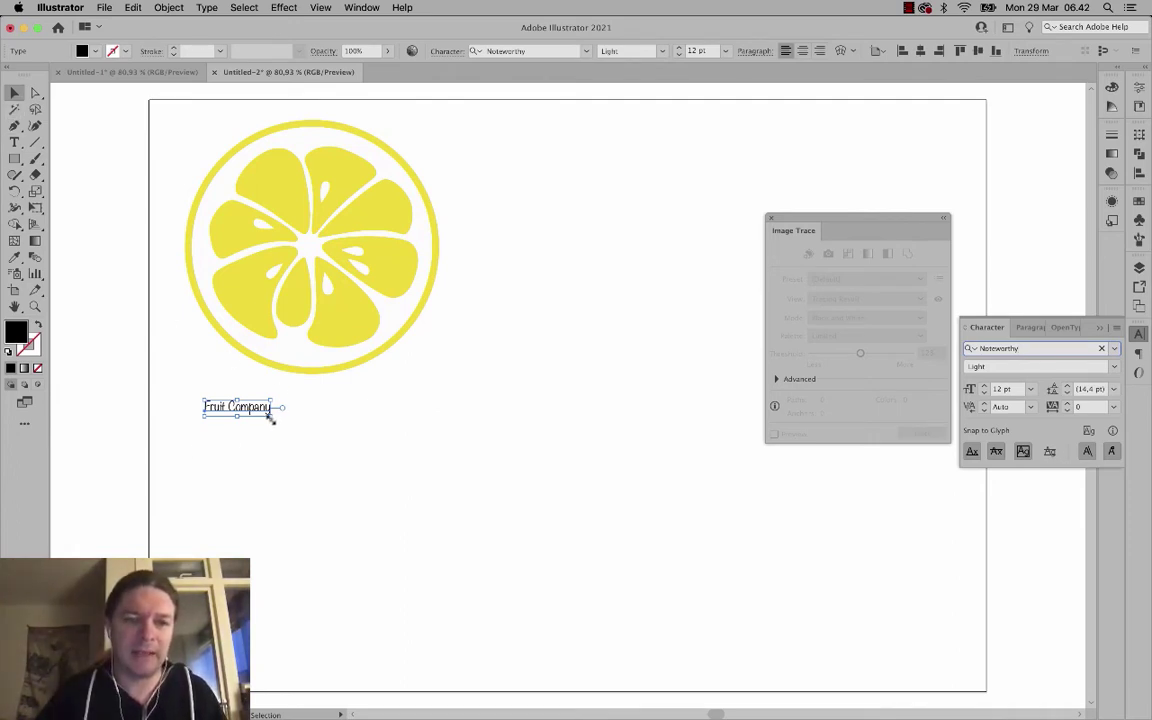
drag(270, 418, 432, 481)
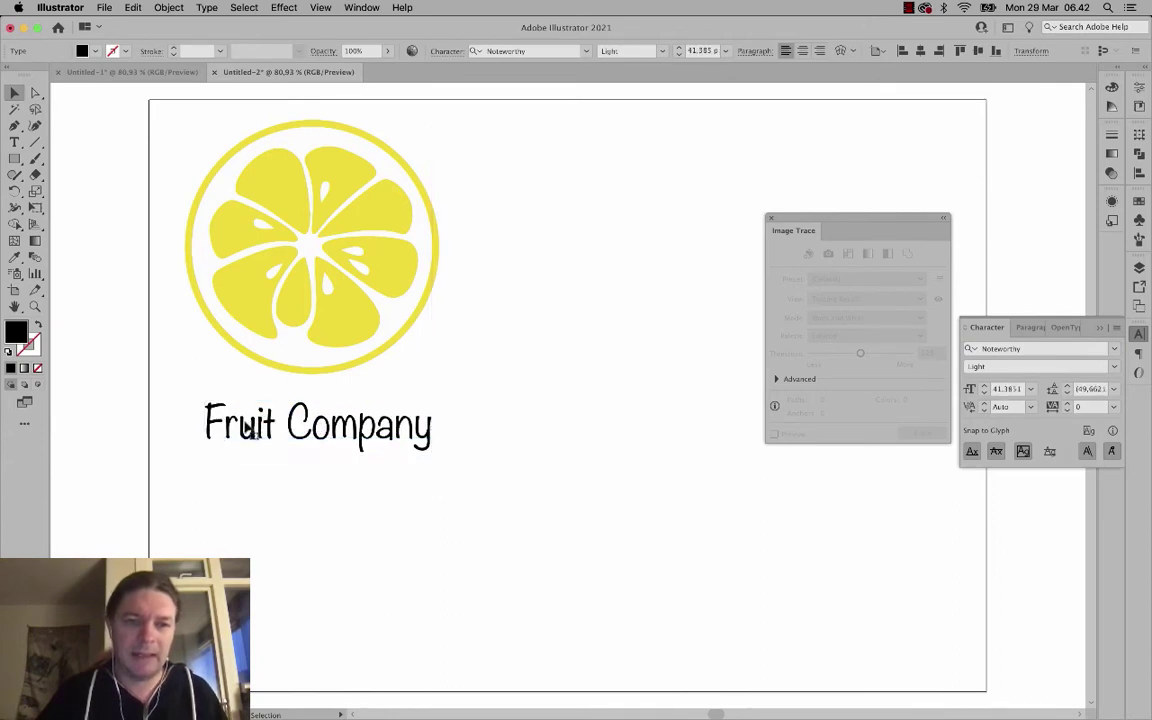
Color the word "Fruit" in the company name with the light green swatch.
double_click(252, 428)
double_click(252, 426)
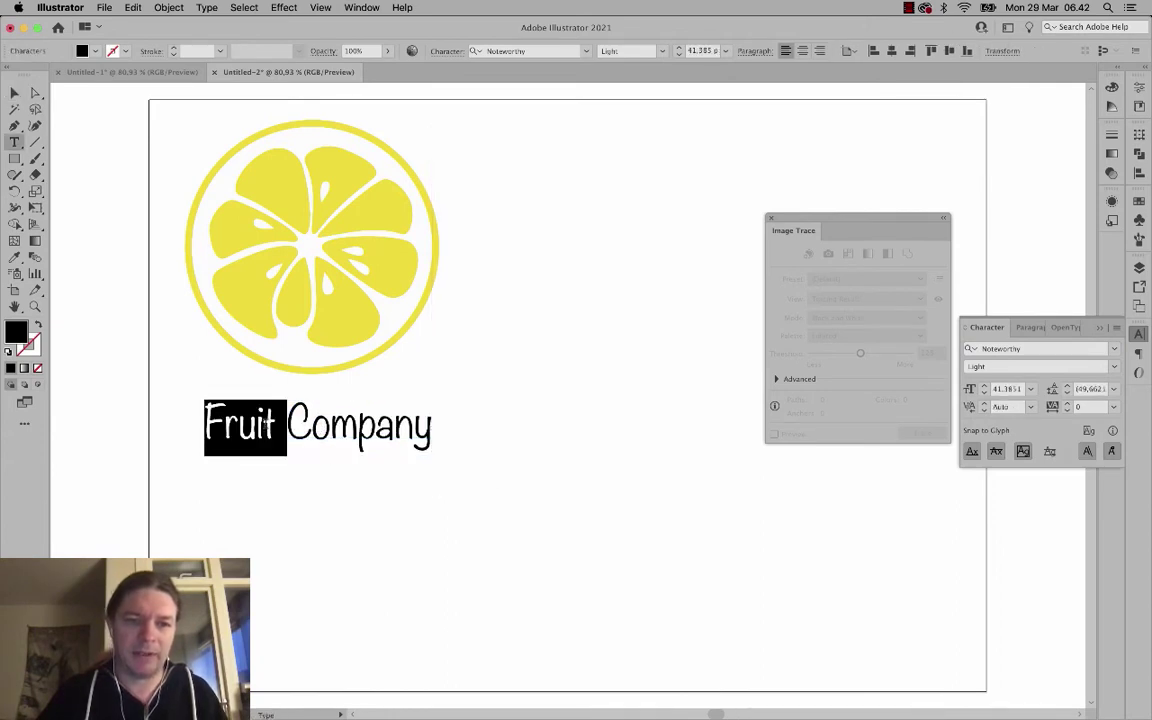
click(1139, 200)
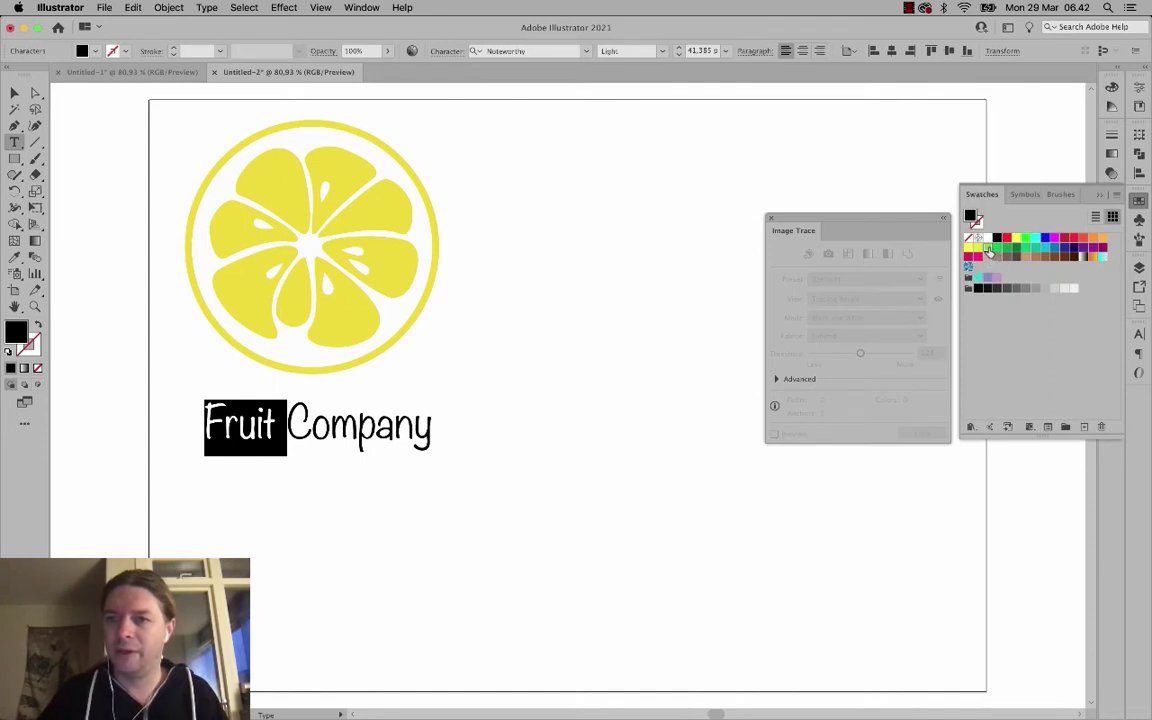
click(988, 249)
click(410, 425)
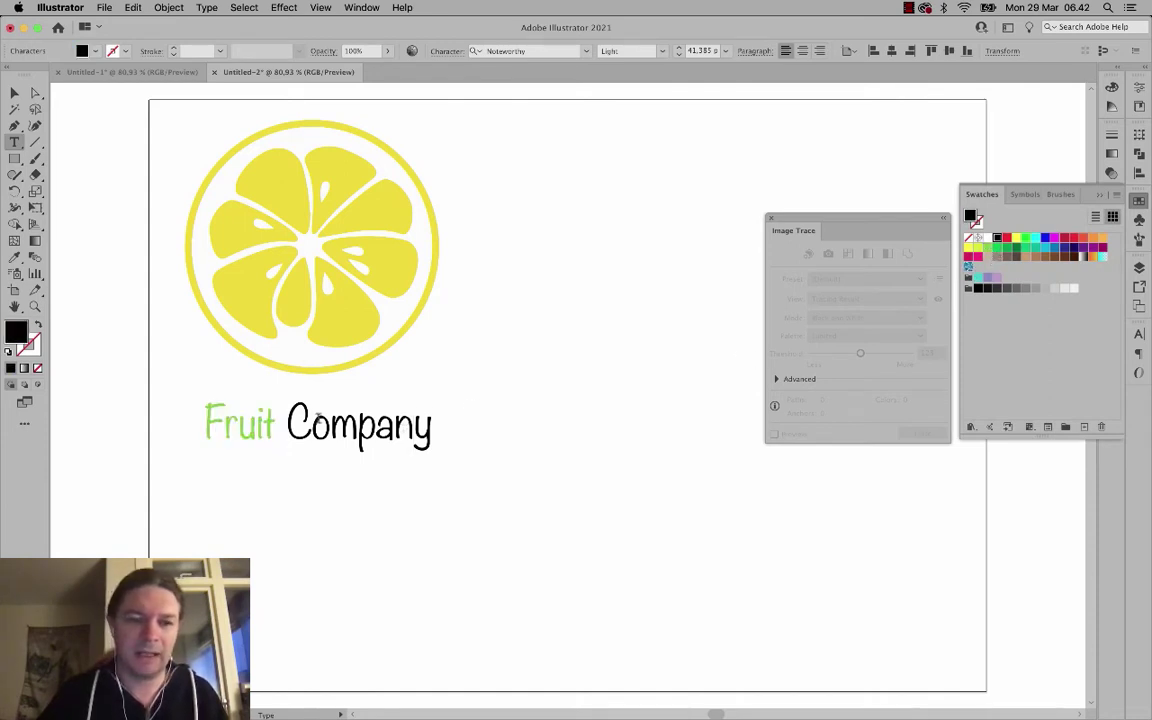
Color the word "Company" in the company name with the orange swatch.
drag(289, 420, 440, 417)
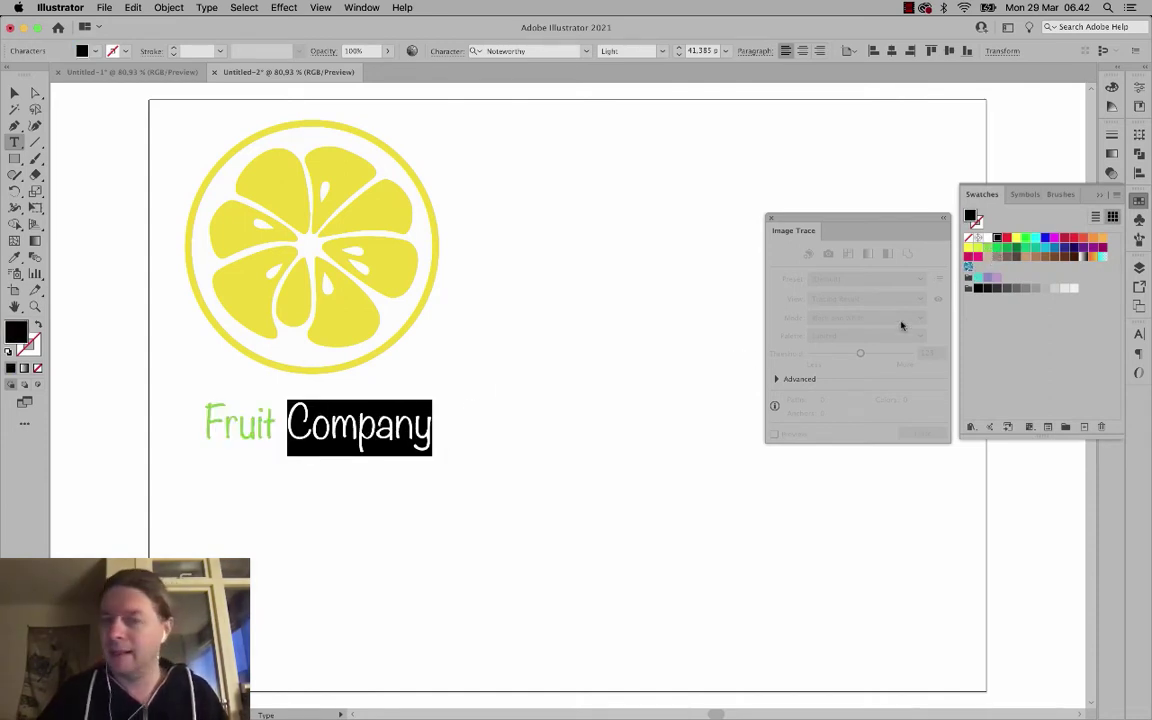
click(1093, 237)
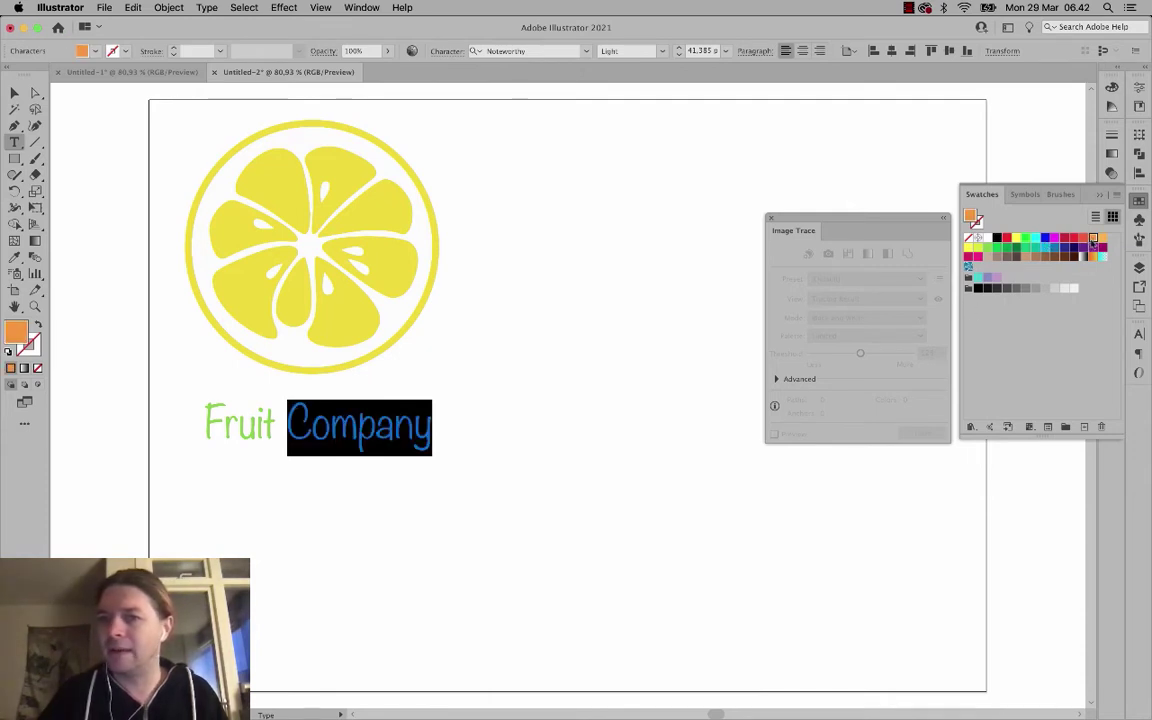
click(381, 419)
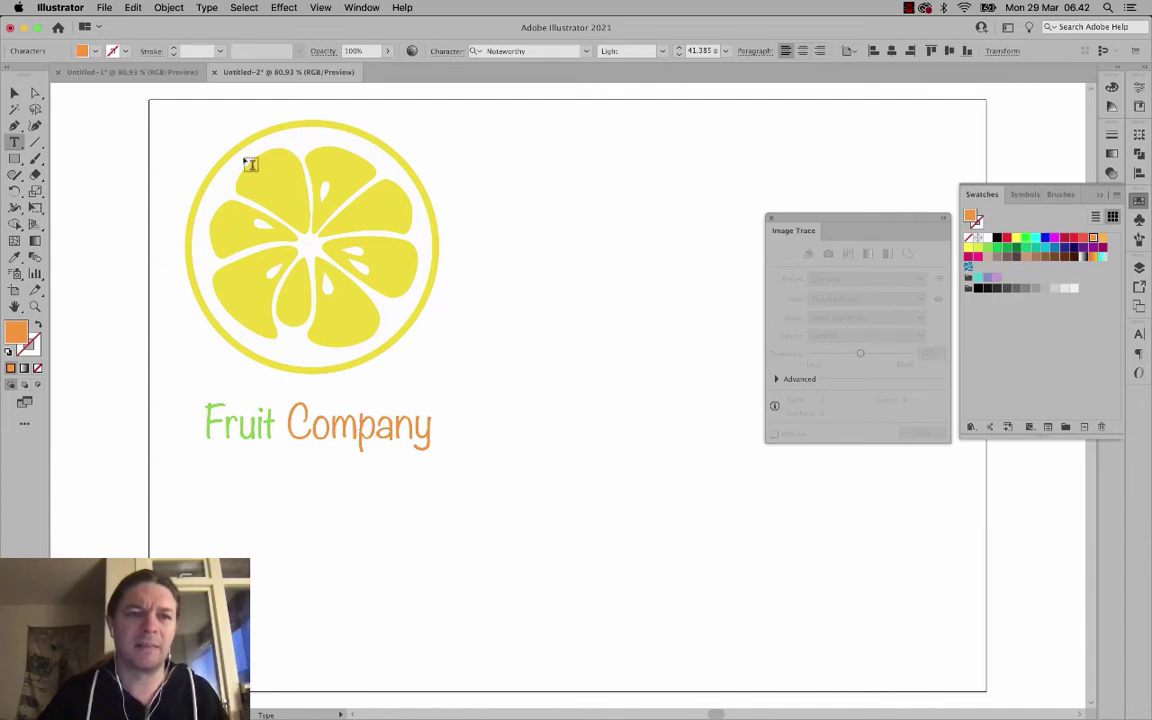
Check the other logo document, return to this one and add the tagline "Ways to healthier living" below the company name.
click(134, 72)
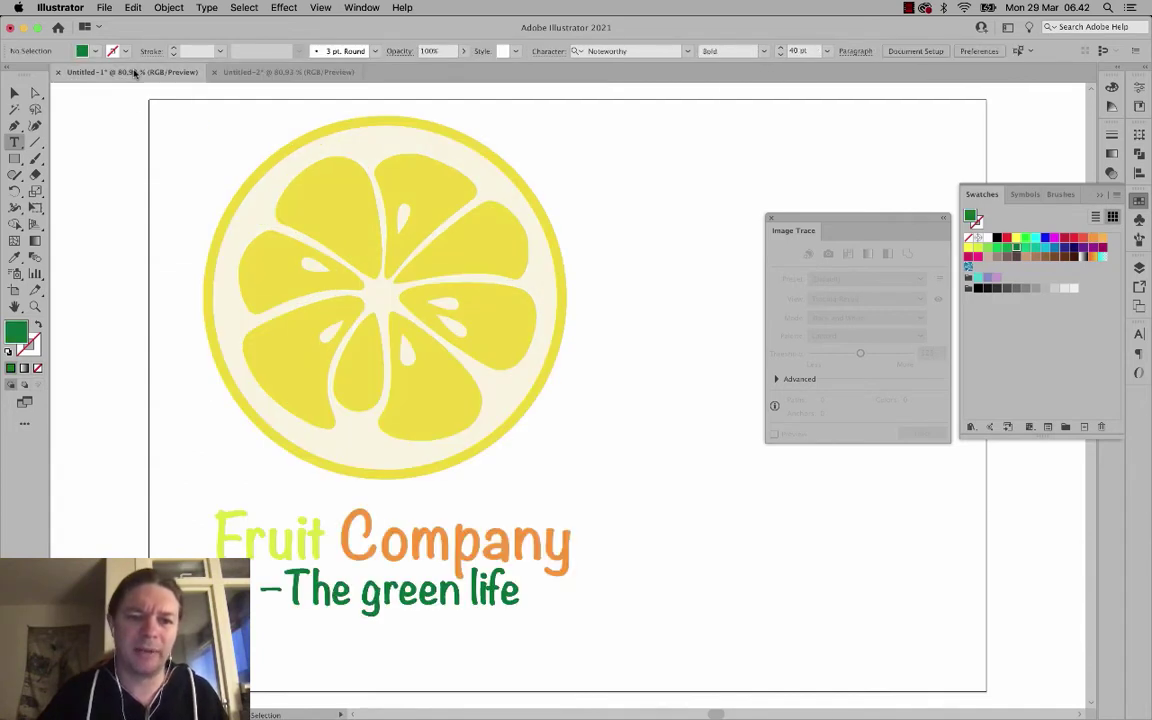
click(279, 73)
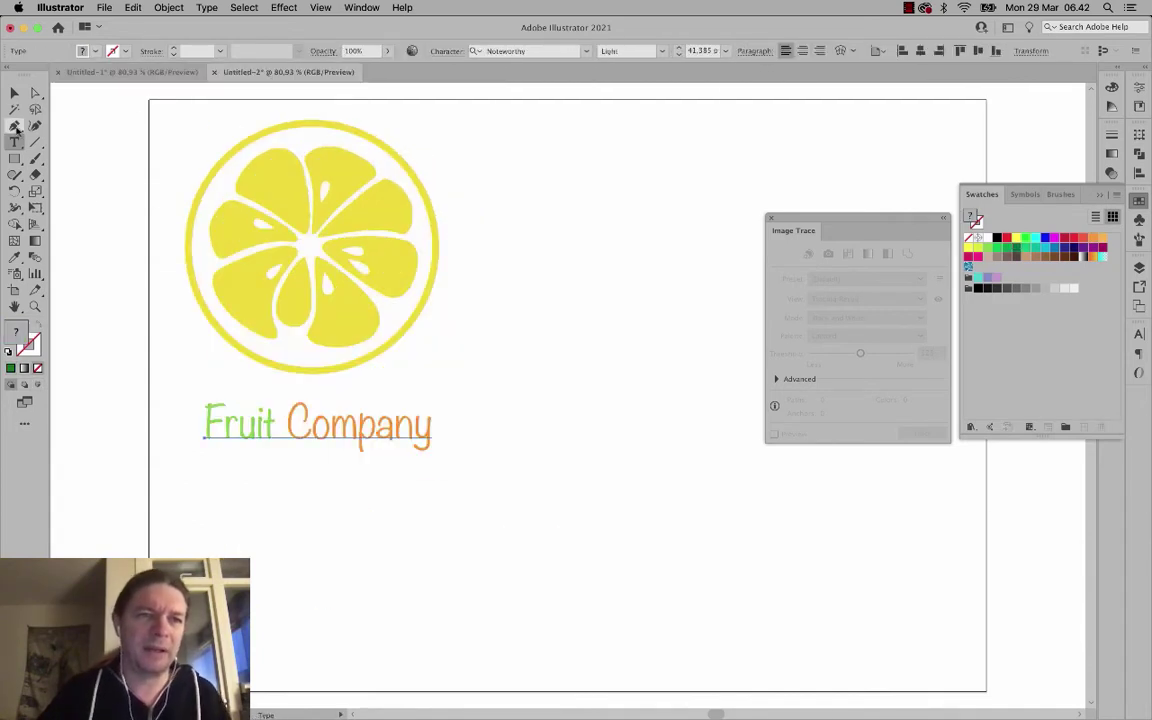
click(229, 470)
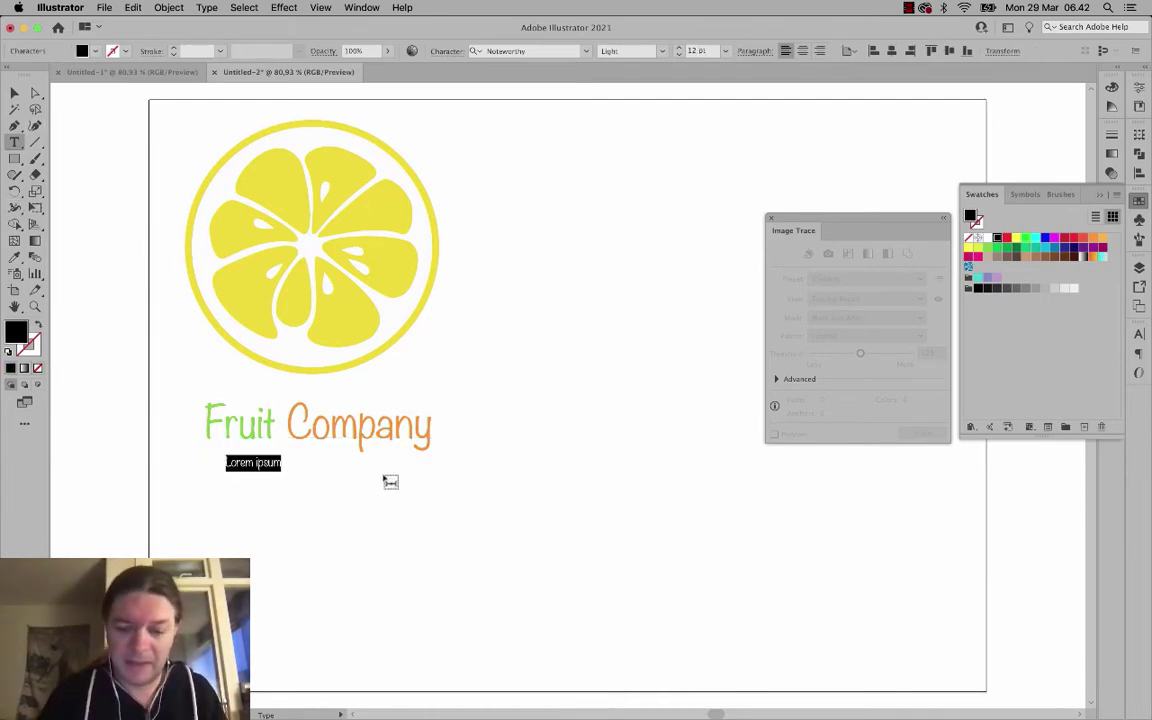
text(Ways to healthier living)
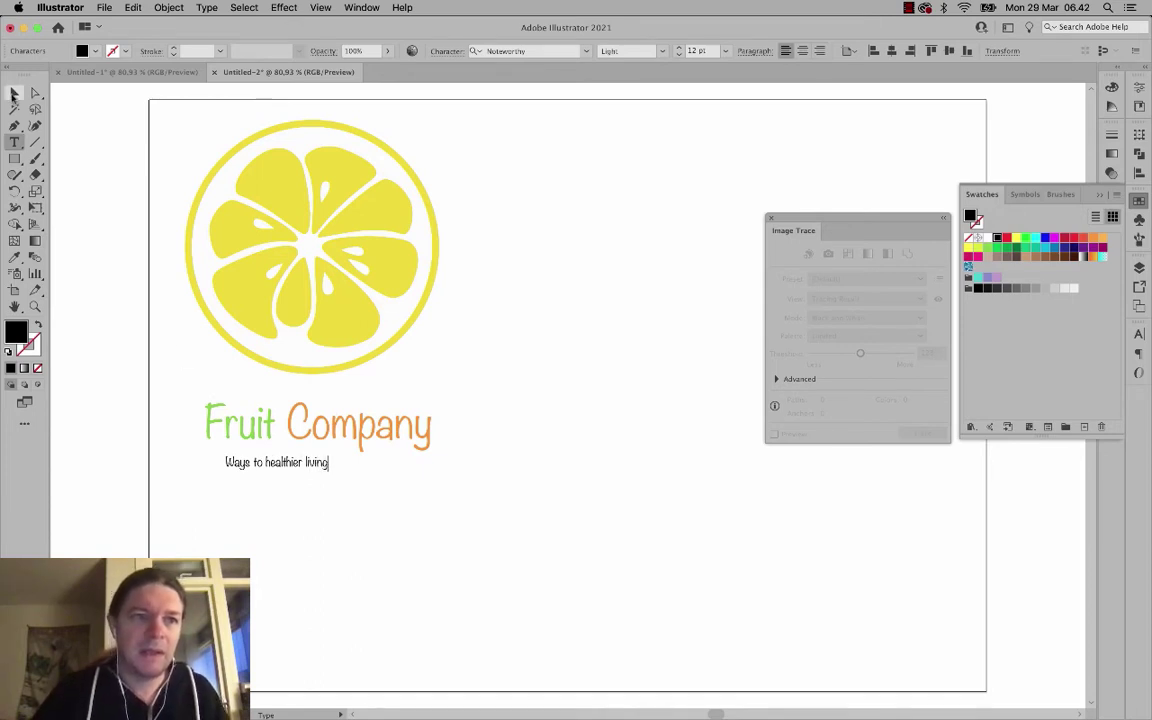
Enlarge the tagline to about 24 pt and place it directly under the company name.
click(15, 92)
mouse_move(312, 464)
mouse_down()
mouse_move(301, 455)
mouse_move(410, 480)
mouse_up()
click(373, 525)
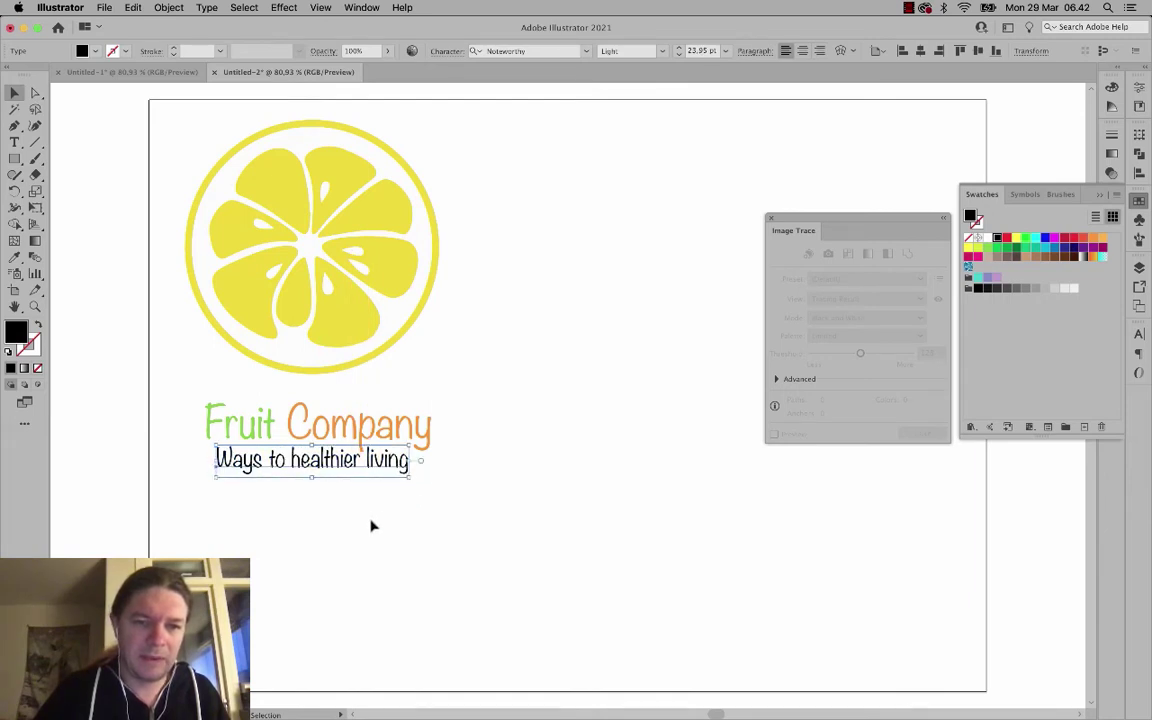
Try the dark green swatch and a brighter green swatch on the whole tagline.
click(393, 470)
double_click(393, 471)
key(super+a)
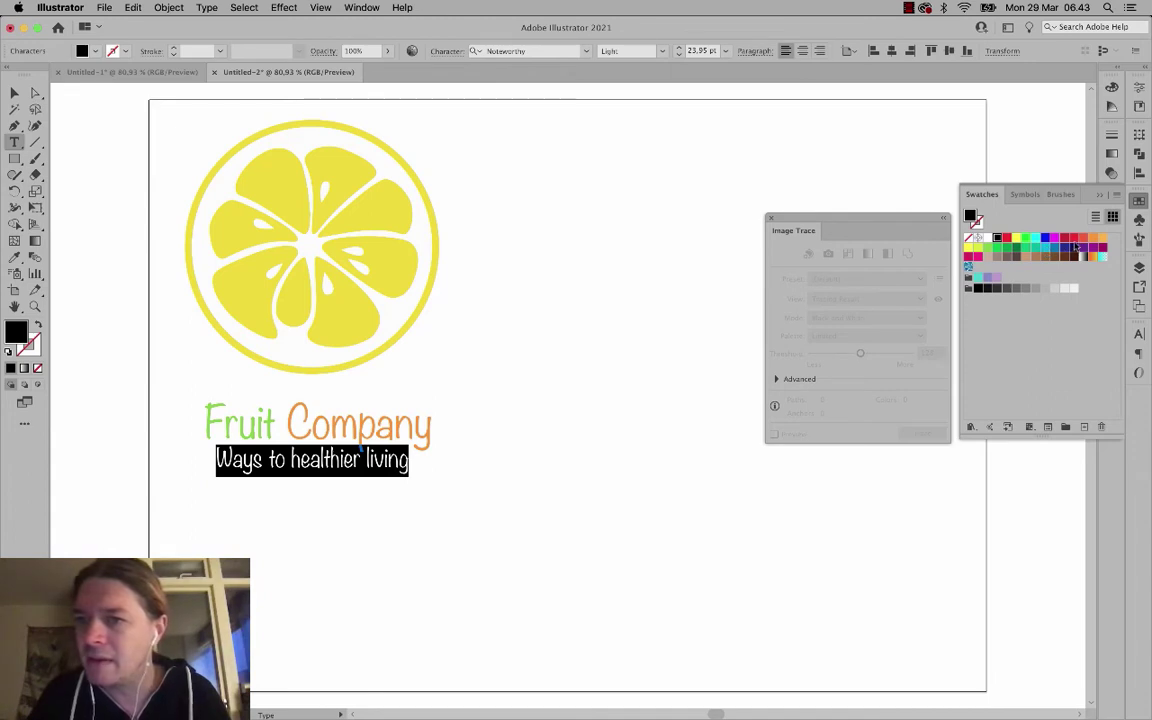
click(1015, 251)
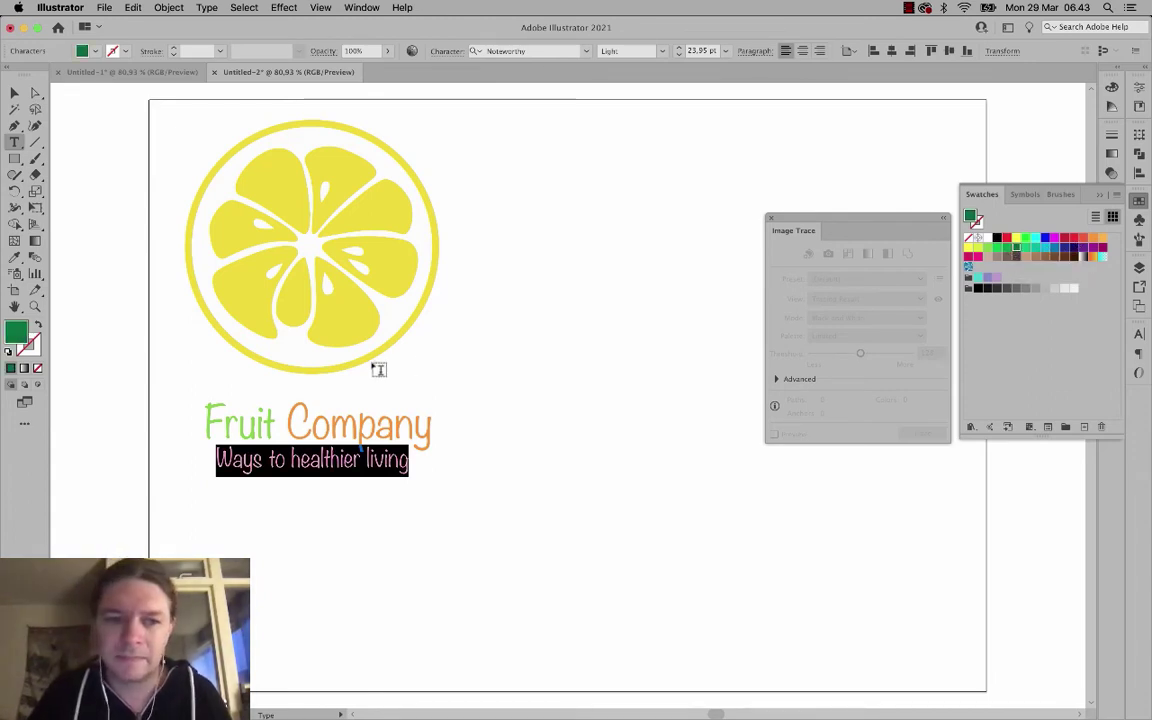
click(360, 449)
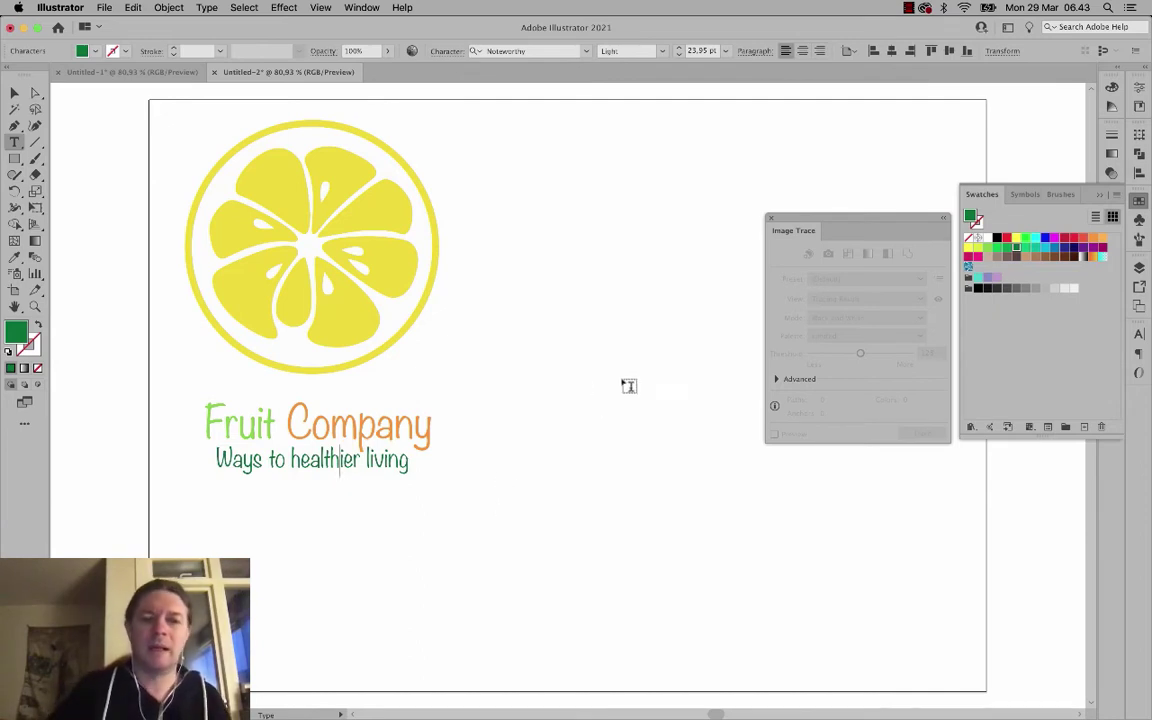
triple_click(360, 448)
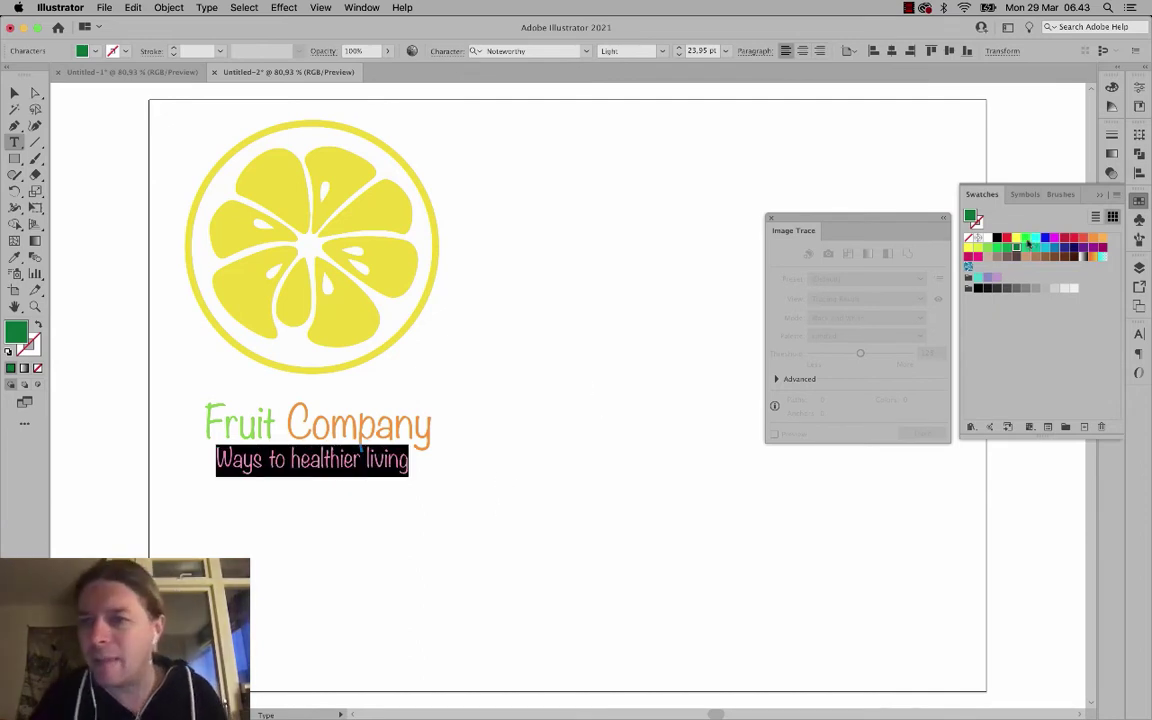
click(374, 459)
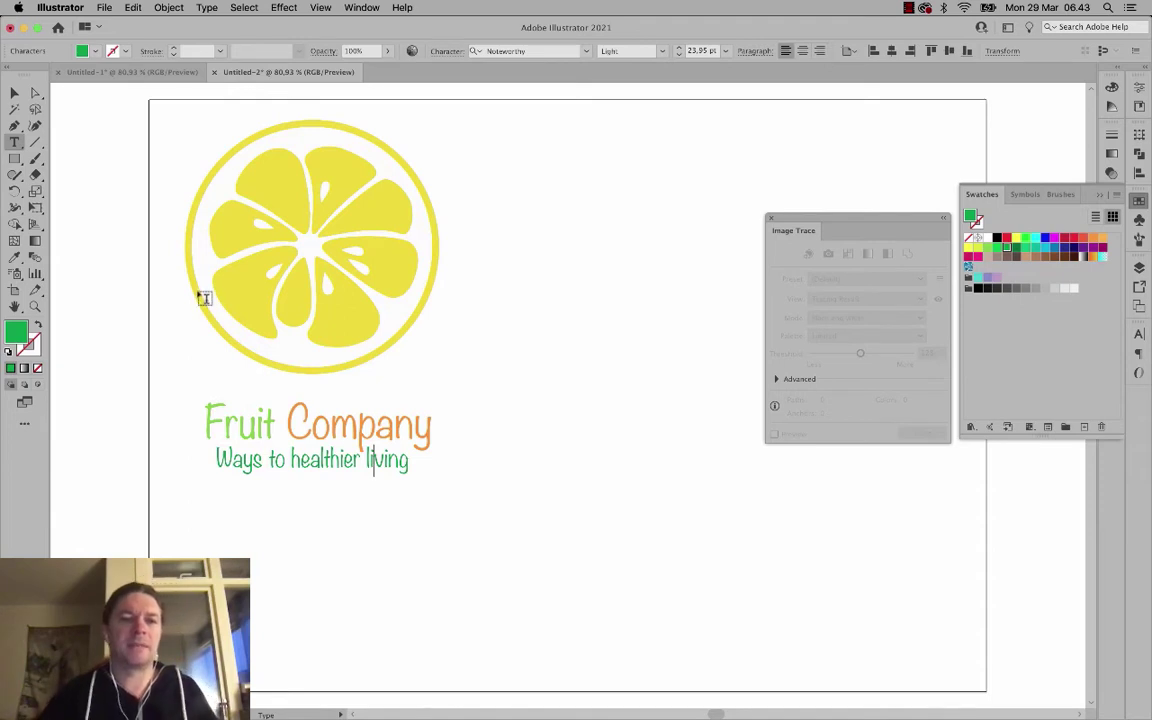
Select the company name and tagline together and move them up closer to the lemon.
click(15, 92)
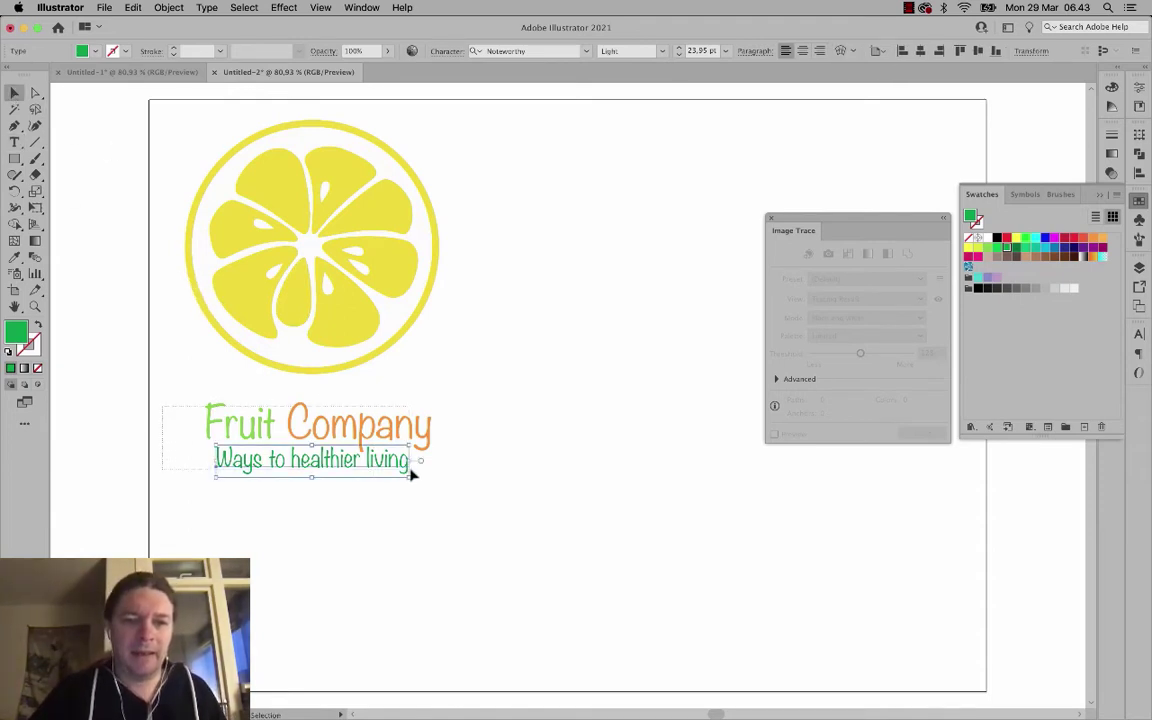
mouse_move(384, 442)
mouse_down()
mouse_move(372, 427)
mouse_move(394, 425)
mouse_up()
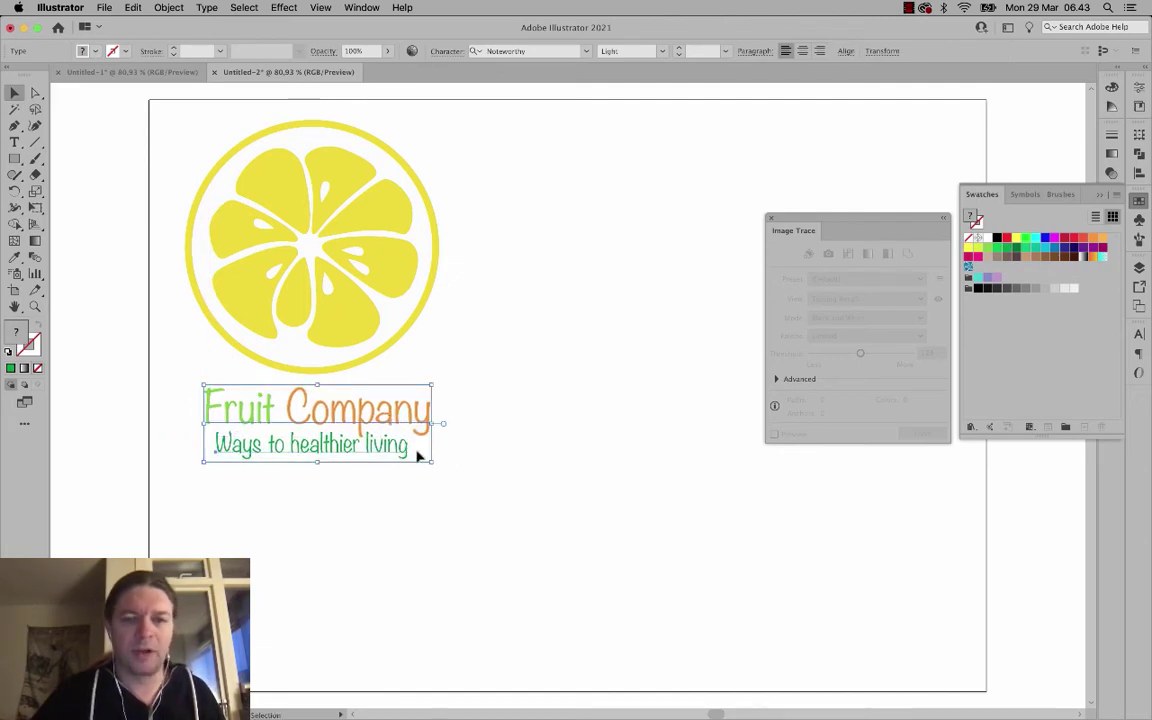
click(478, 468)
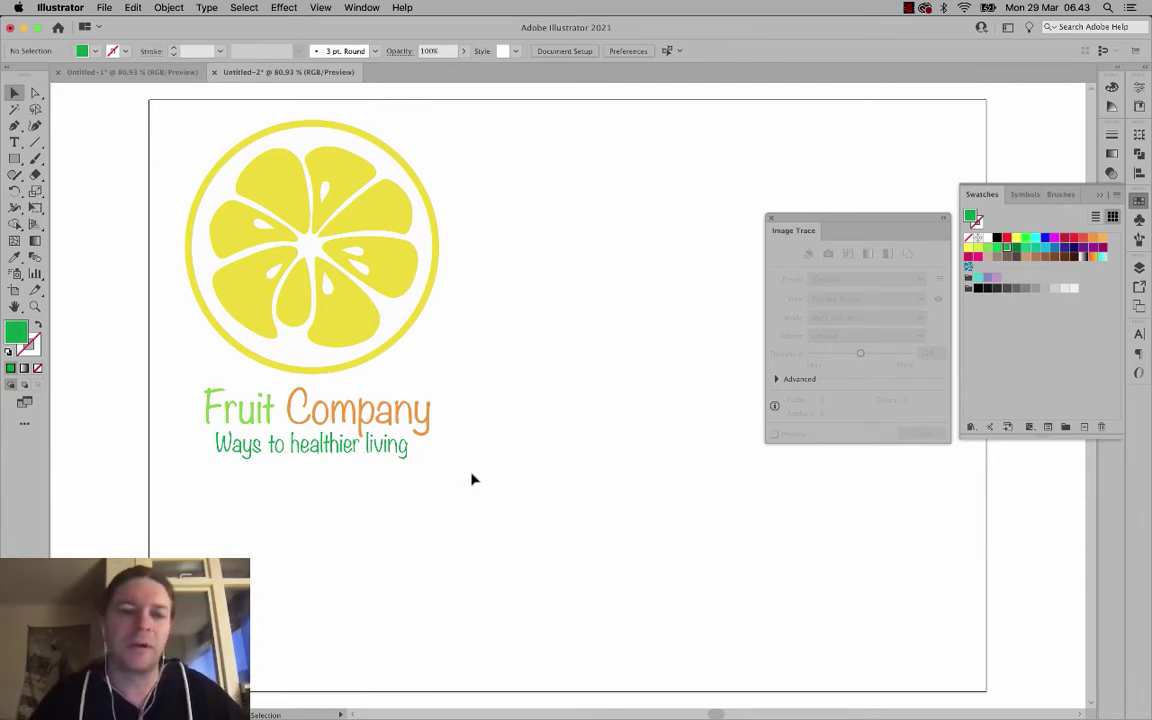
drag(472, 473, 196, 395)
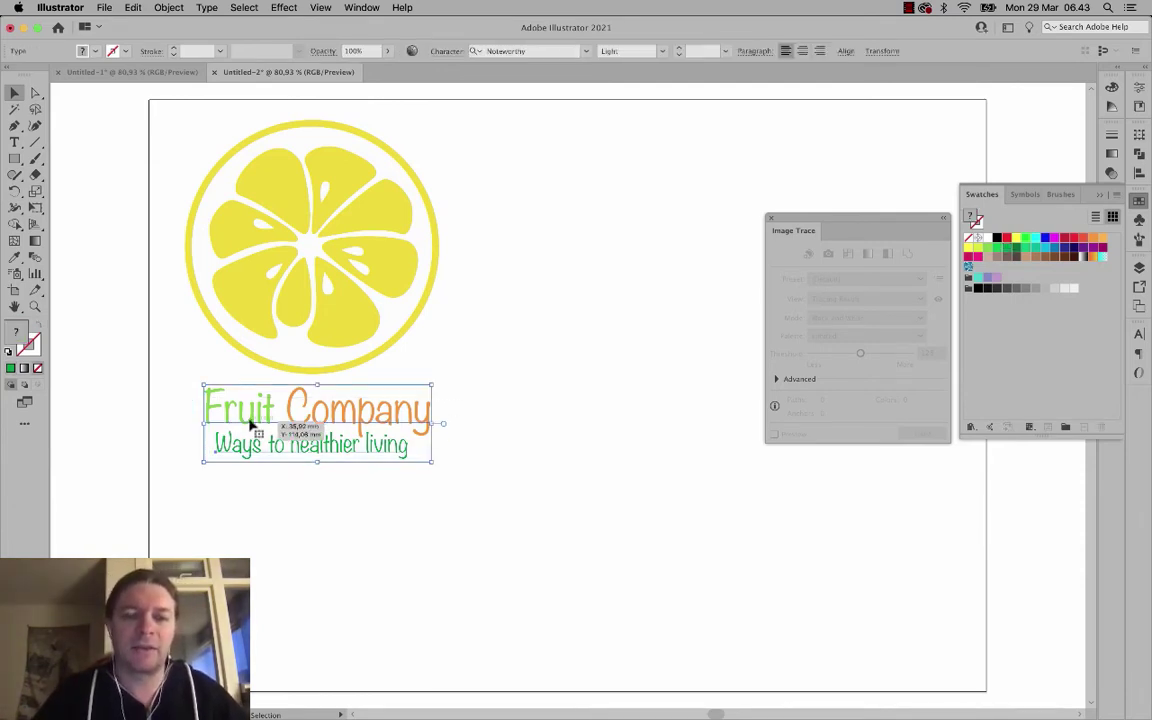
Try the light red swatch on the whole tagline.
double_click(337, 443)
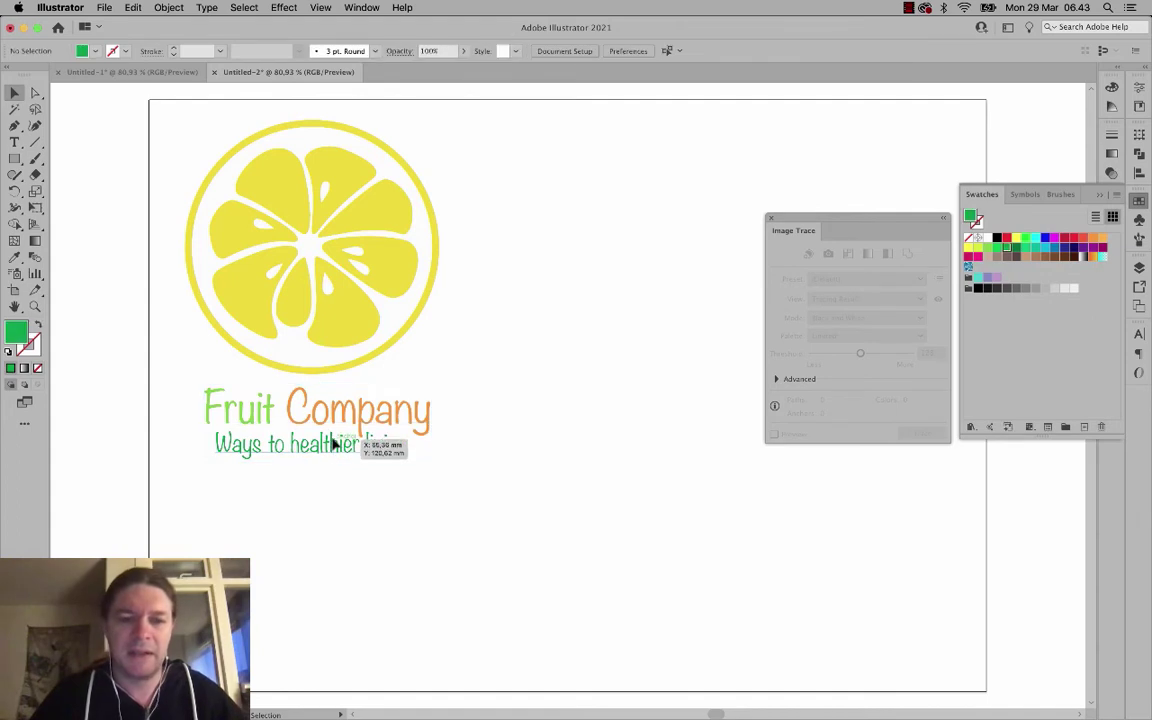
triple_click(337, 443)
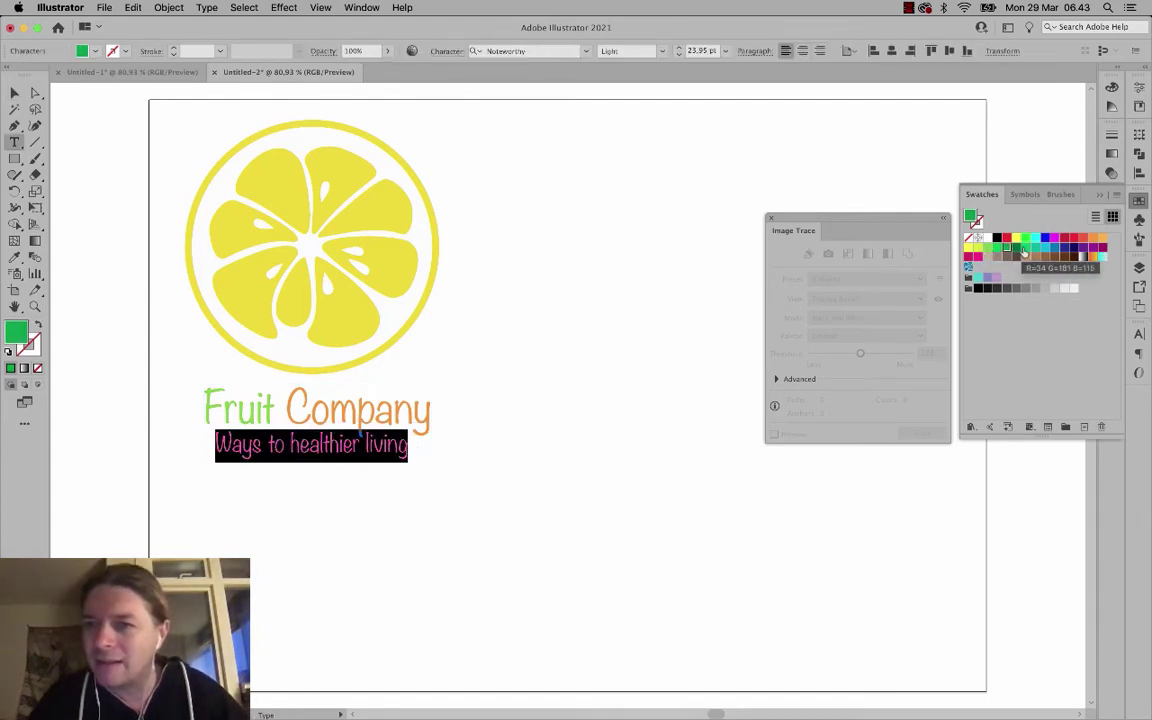
click(1082, 240)
click(370, 440)
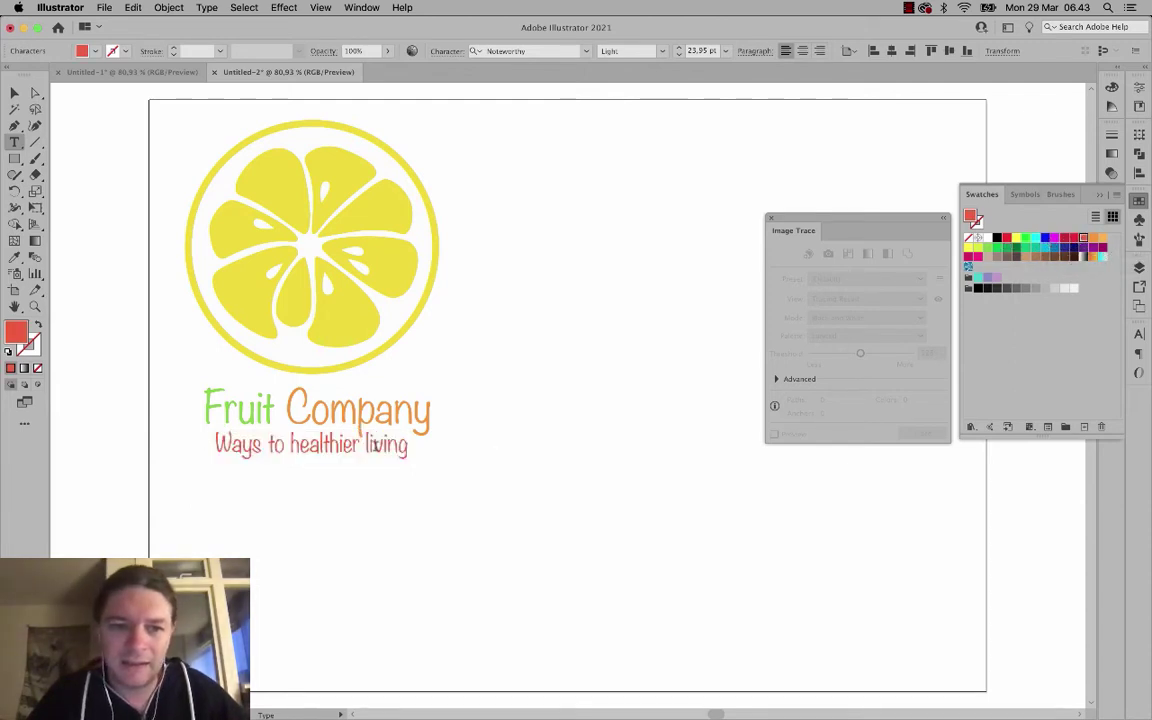
Try the purple-magenta swatch on the whole tagline.
triple_click(380, 441)
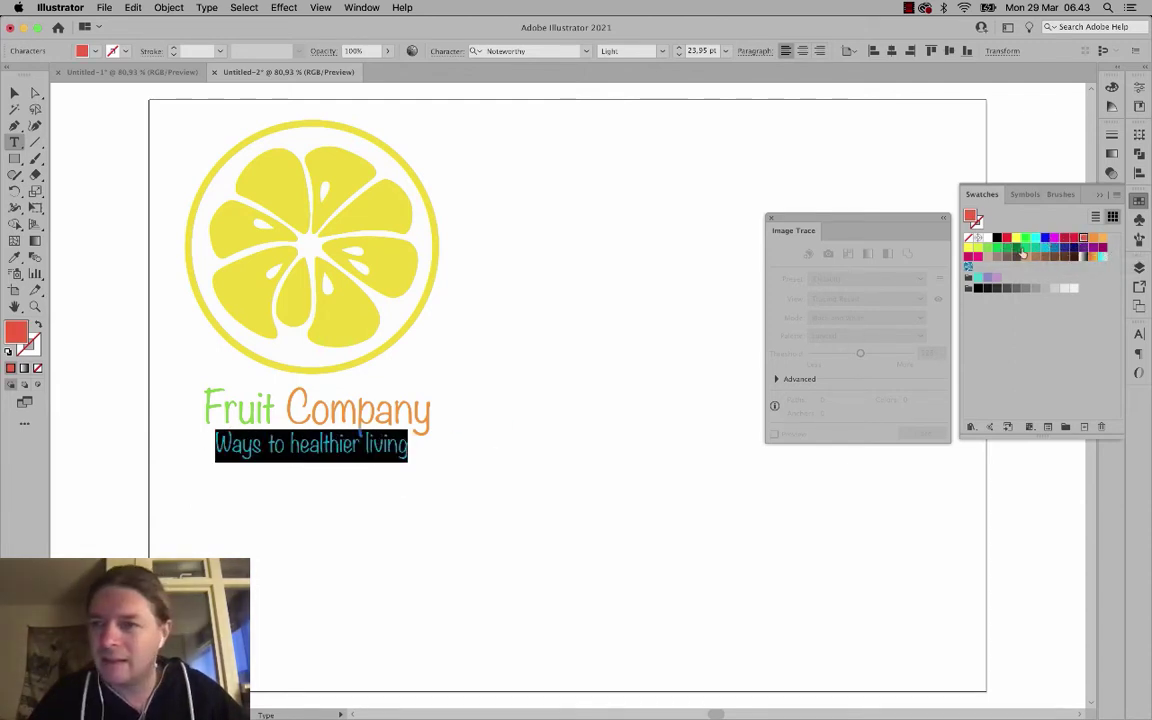
click(1100, 250)
click(364, 443)
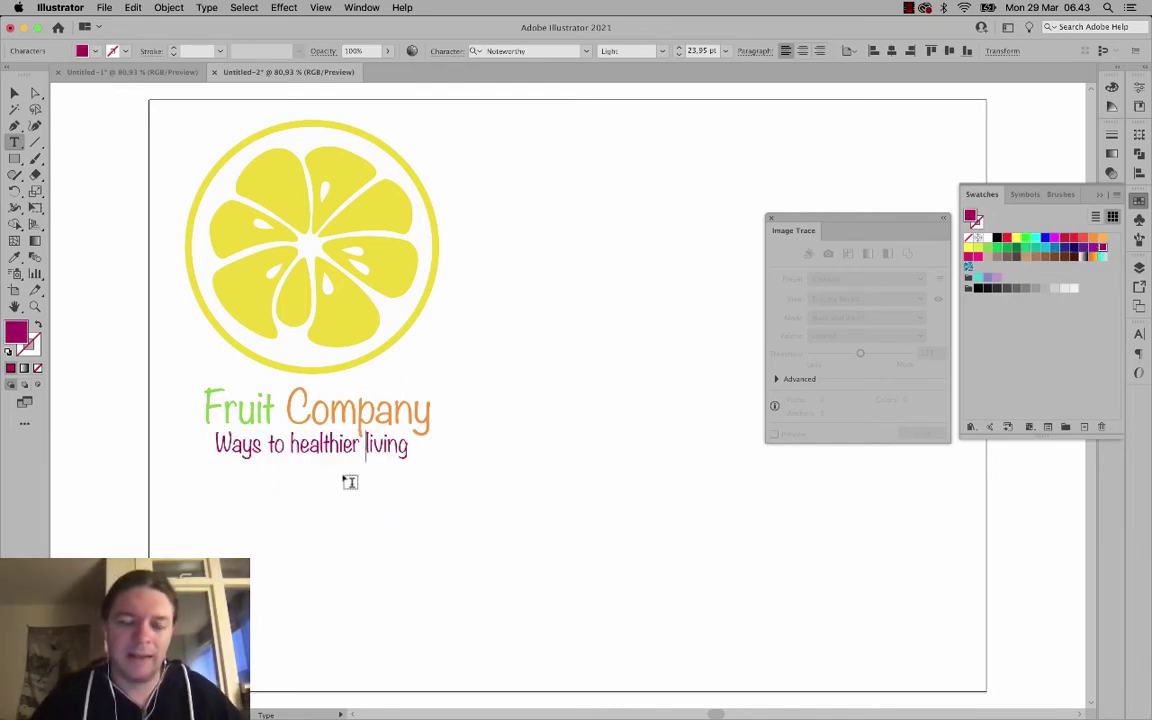
Nudge the company name and tagline slightly up together and color both with the orange swatch.
click(15, 92)
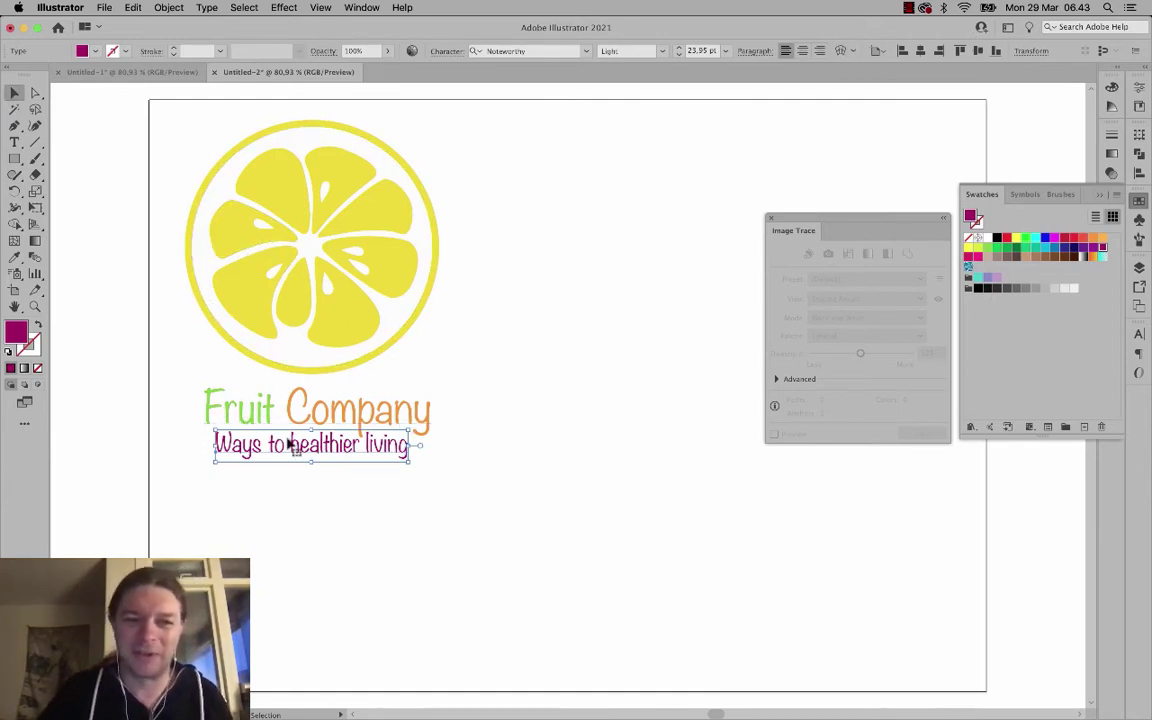
mouse_move(303, 413)
mouse_down()
mouse_move(289, 410)
mouse_move(303, 406)
mouse_up()
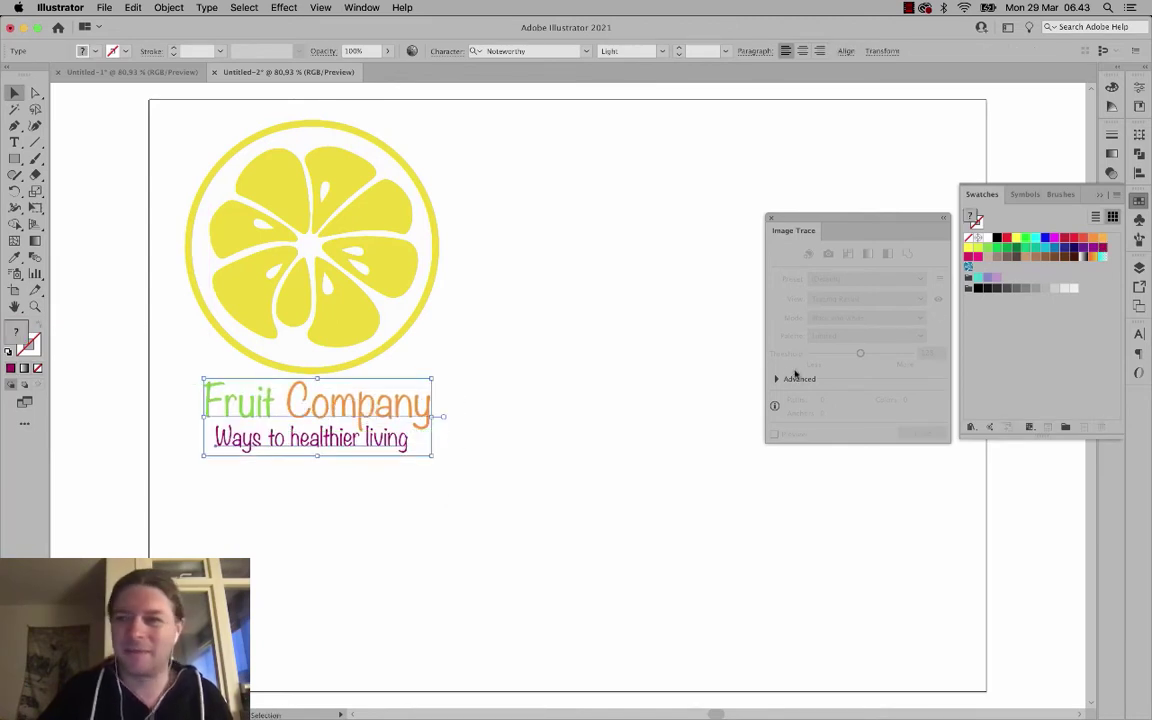
click(1092, 238)
click(533, 455)
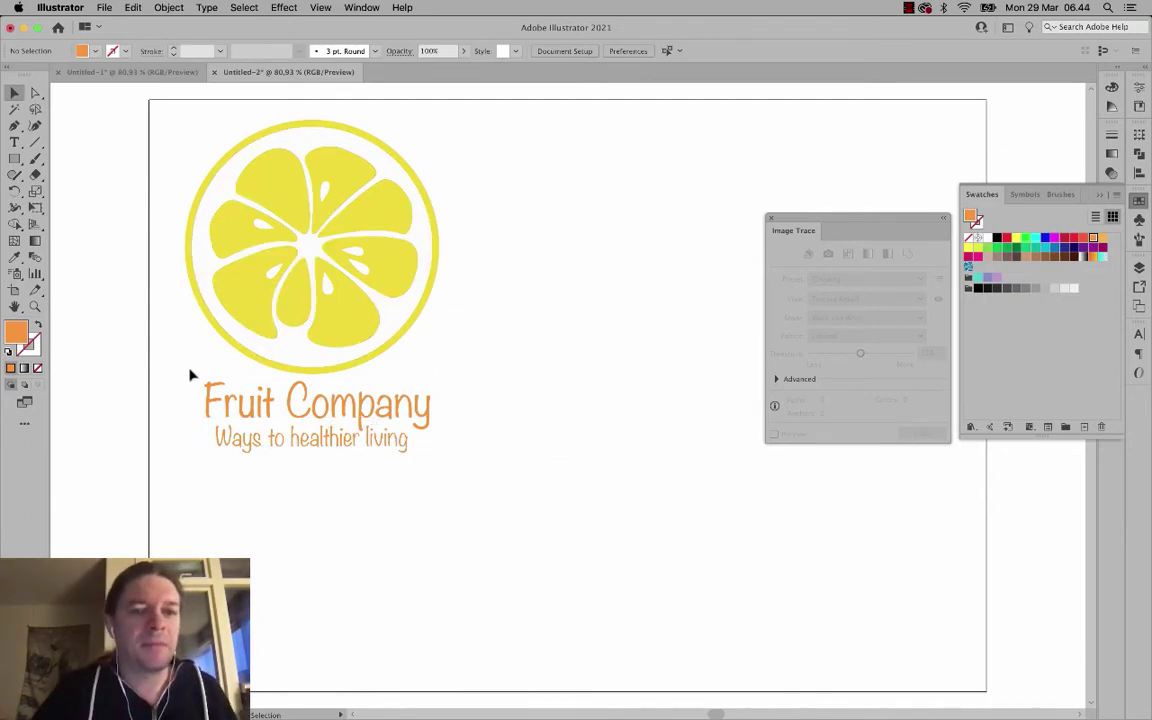
Convert the company name and tagline to outlines.
click(395, 435)
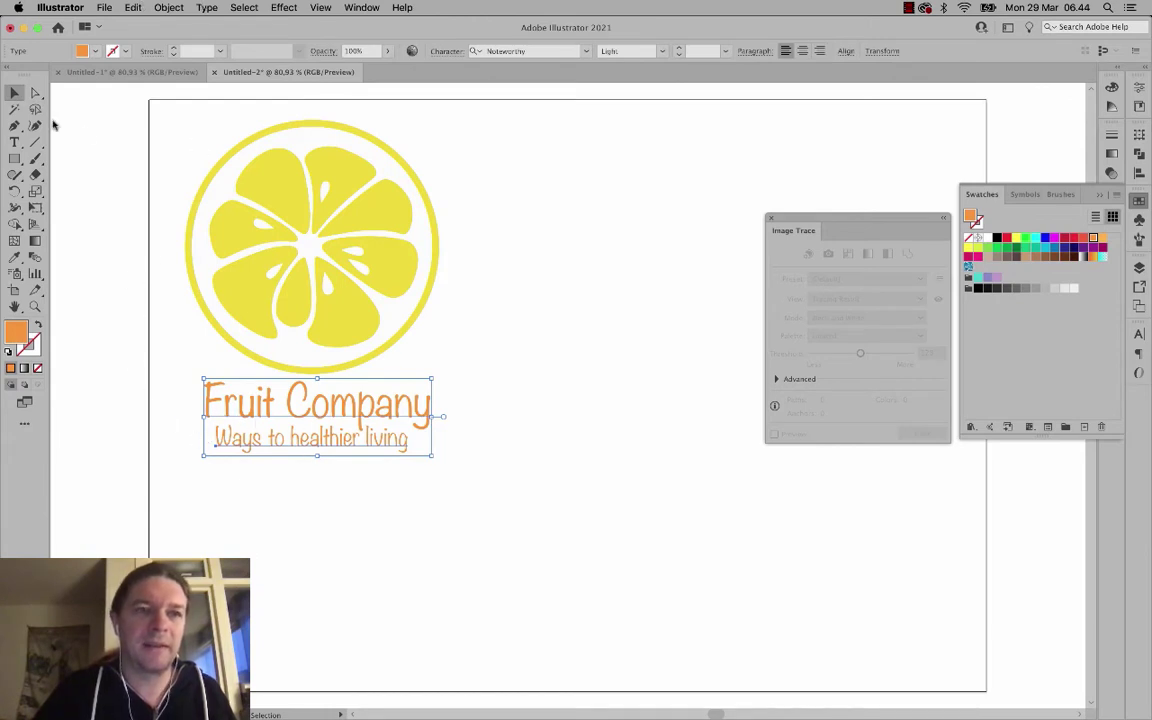
click(205, 7)
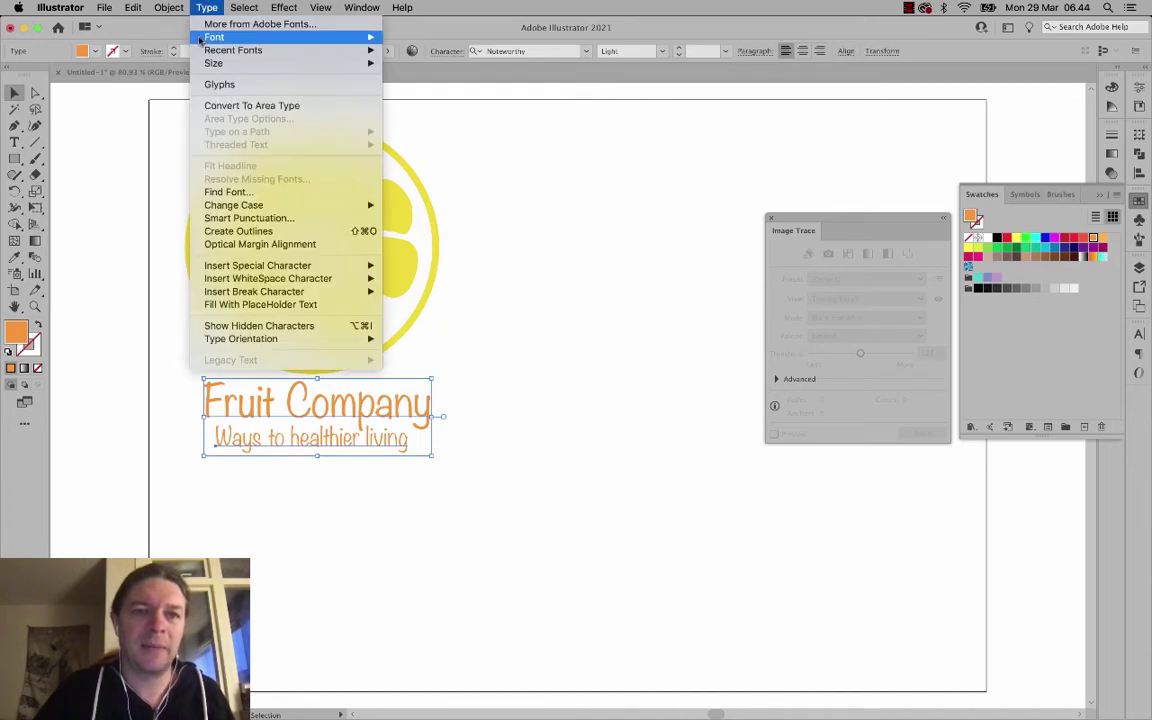
click(214, 233)
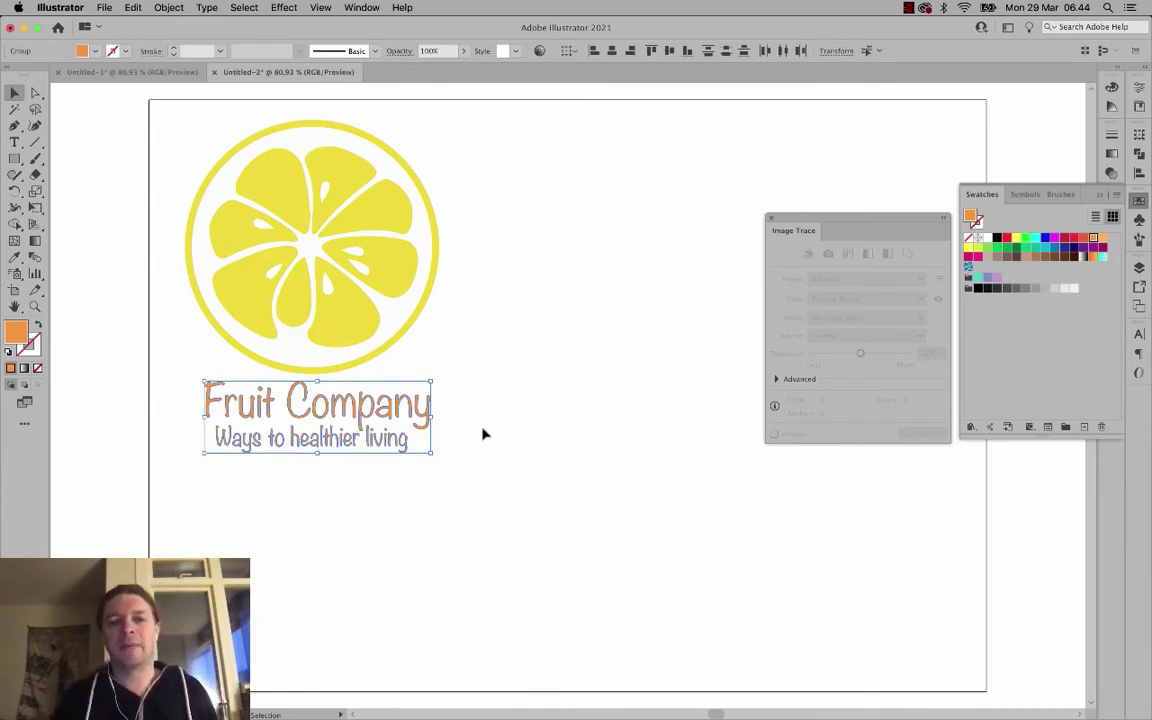
click(482, 434)
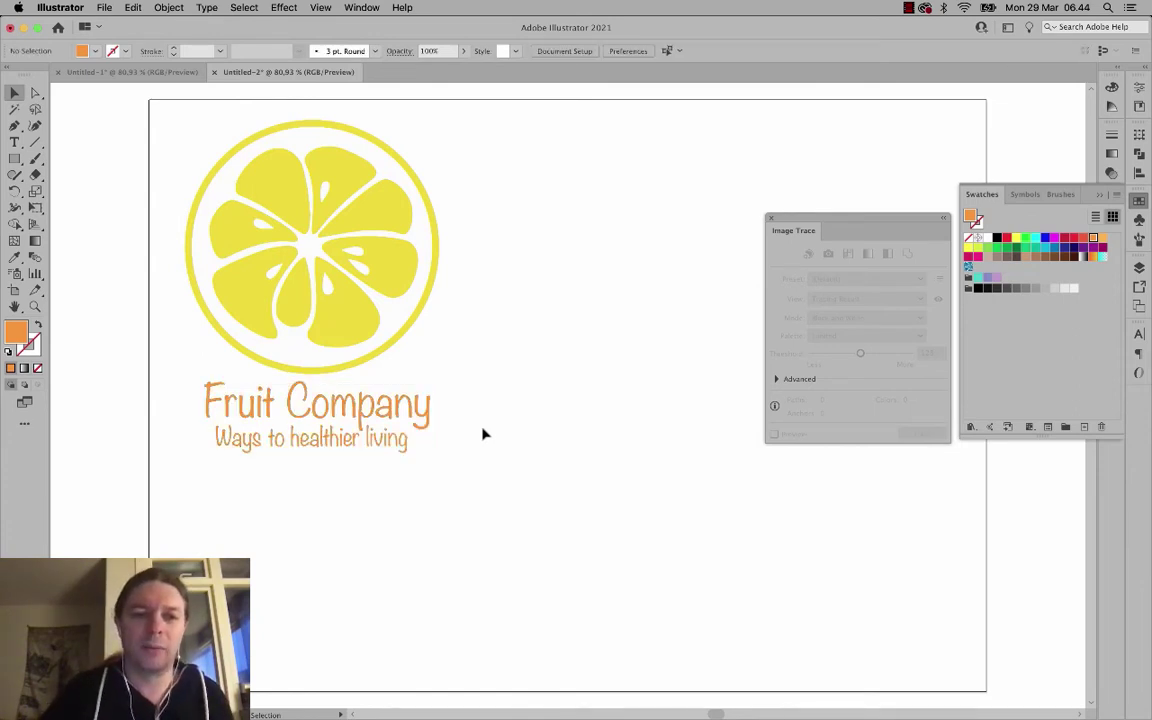
Shrink the artboard around the logo by hand to about 98 × 130 mm, leaving a small margin.
click(14, 290)
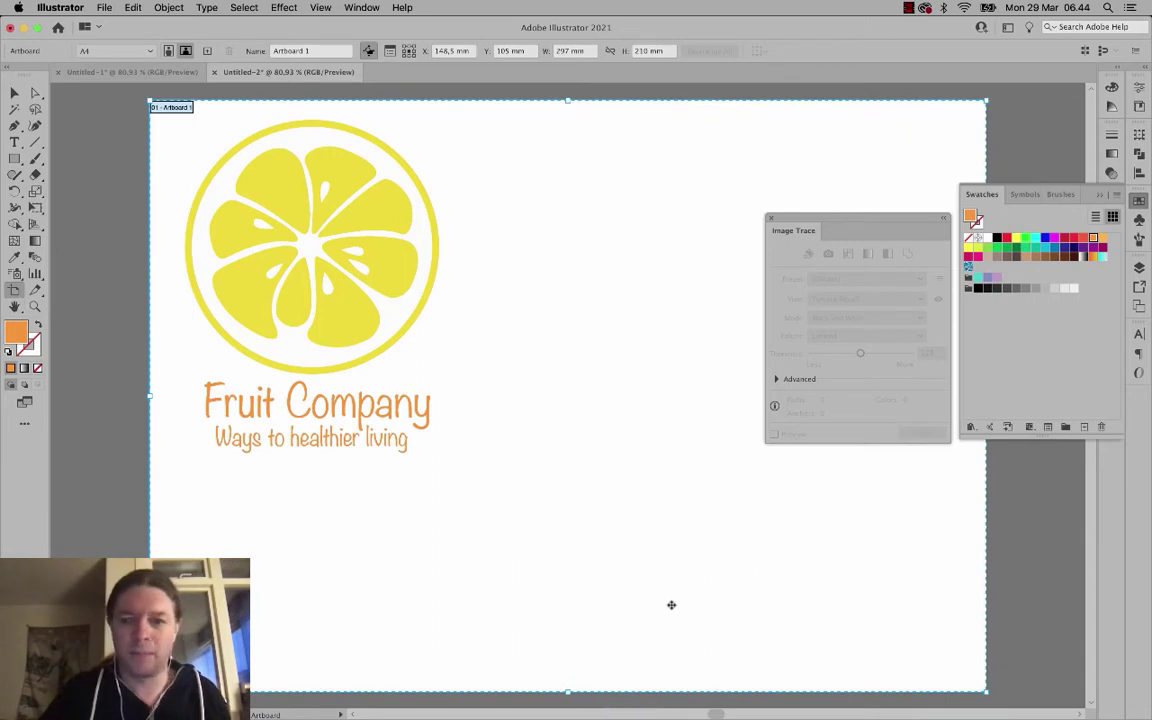
drag(986, 690, 450, 472)
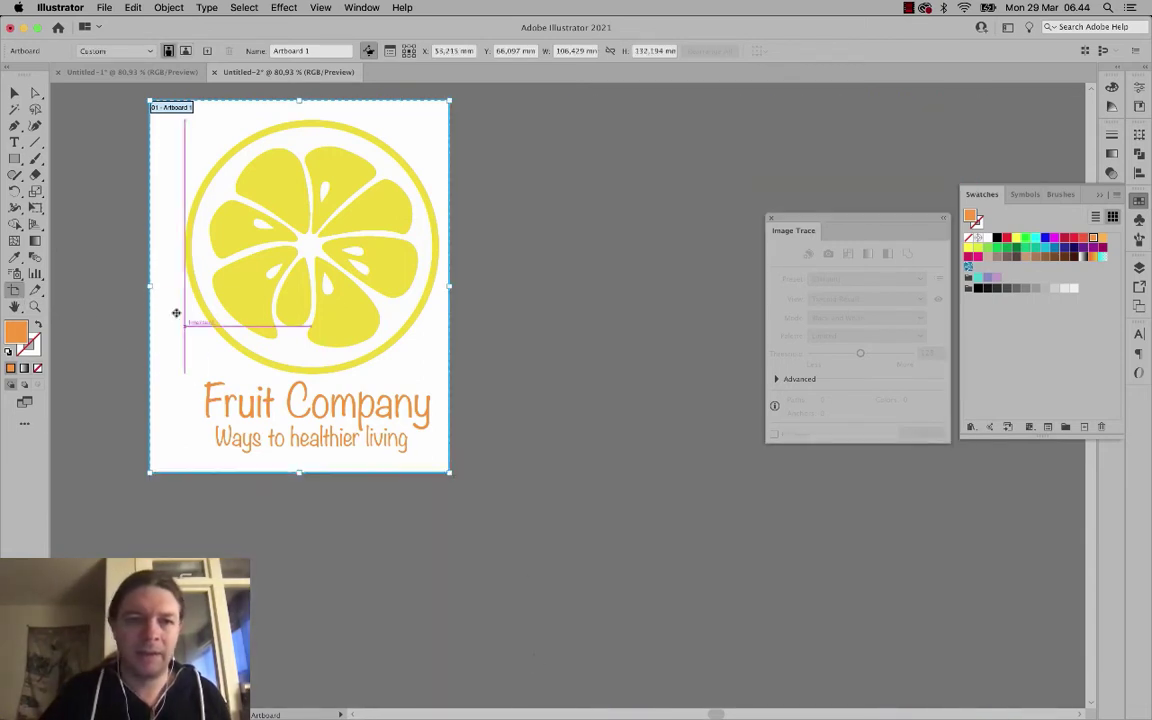
drag(150, 288, 176, 297)
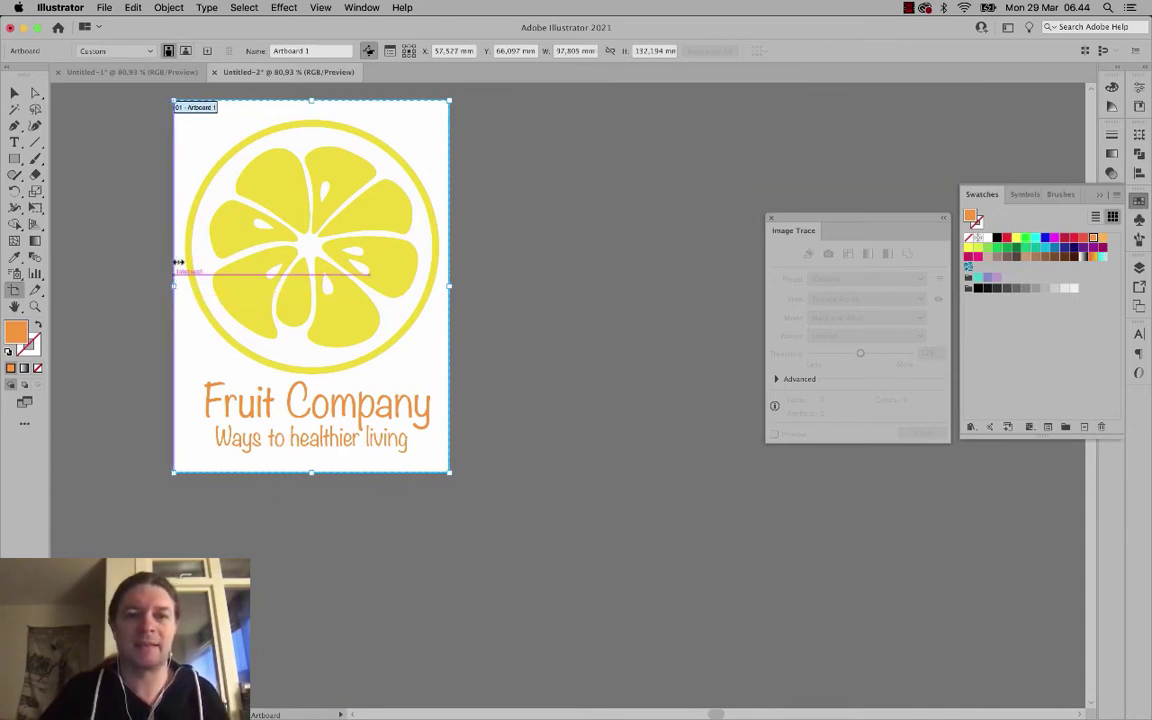
drag(312, 100, 312, 106)
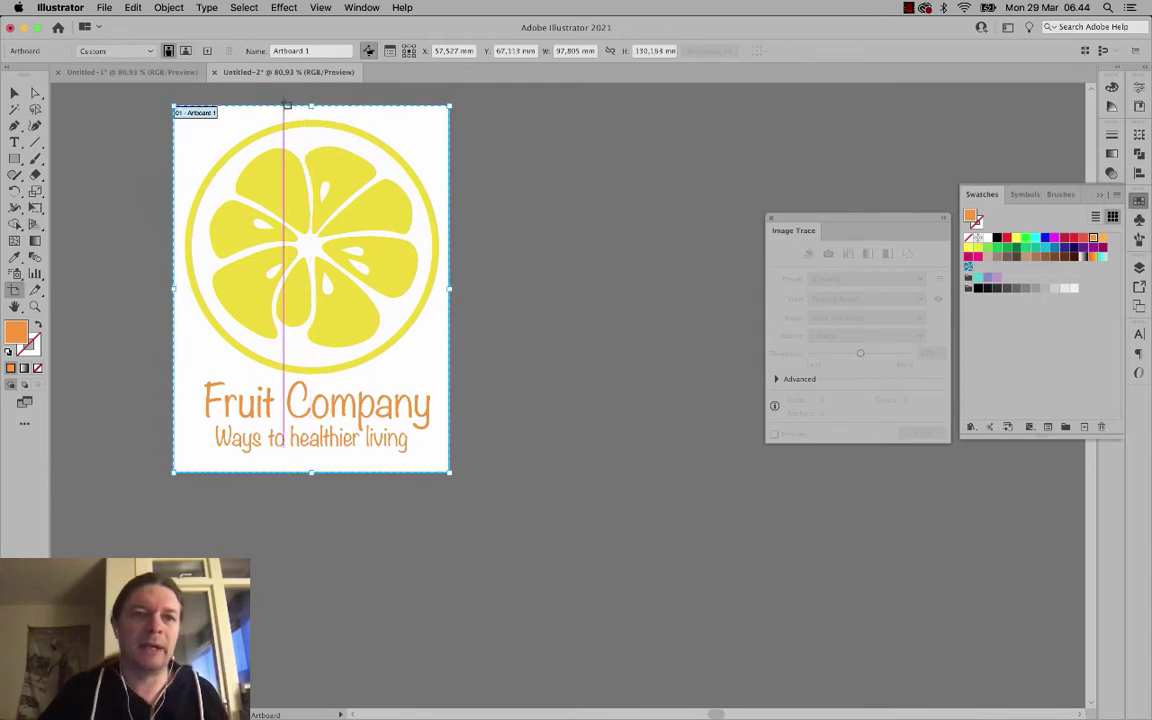
Resize the artboard with the Fit to Artwork Bounds preset.
click(149, 51)
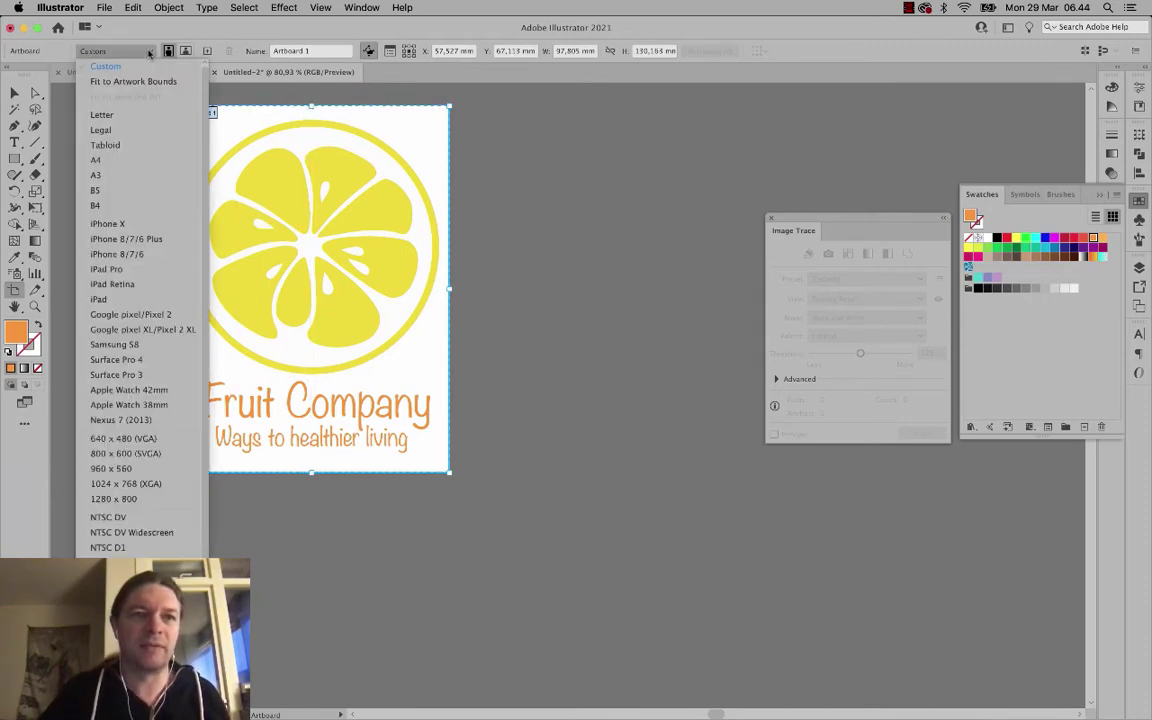
click(136, 81)
click(121, 51)
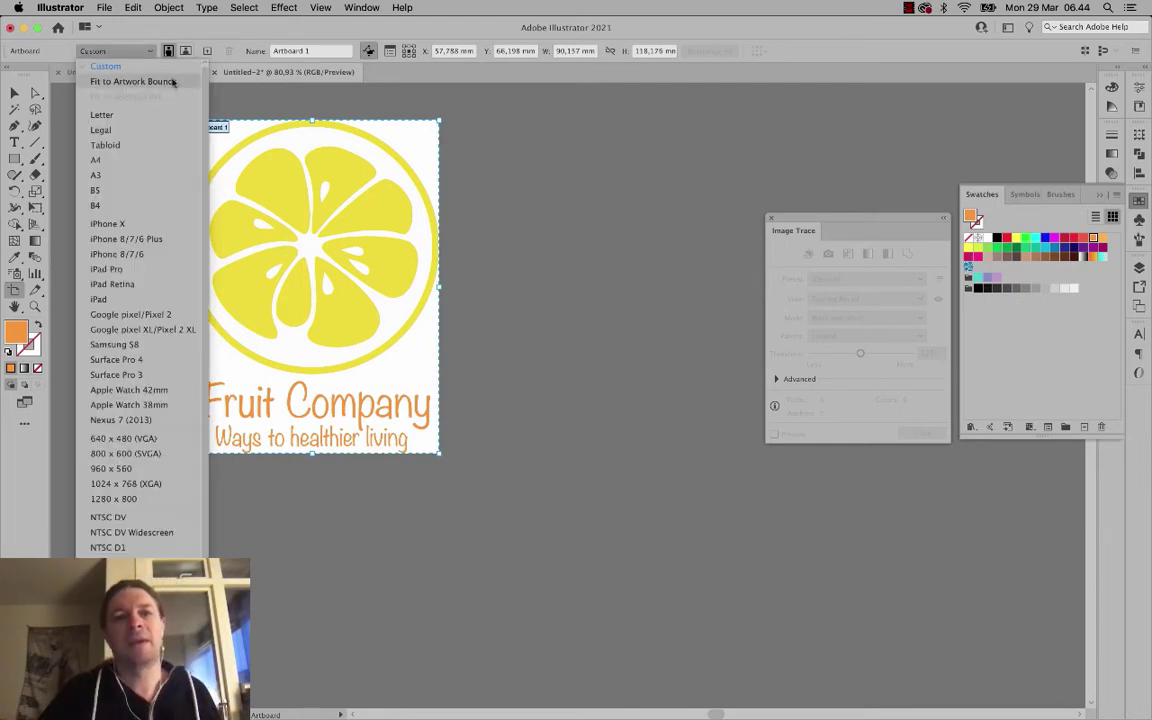
Fit the artboard to the artwork bounds, then enlarge all four sides by hand to about 97 × 127 mm, leaving a small margin.
click(173, 81)
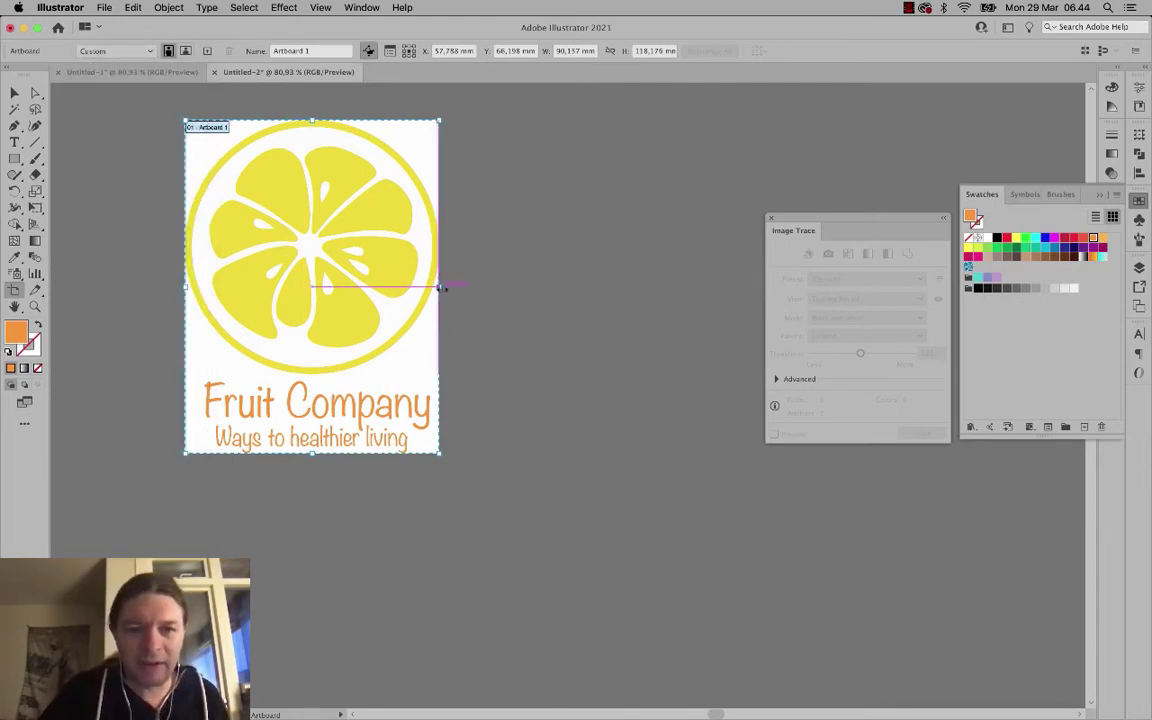
drag(441, 287, 450, 288)
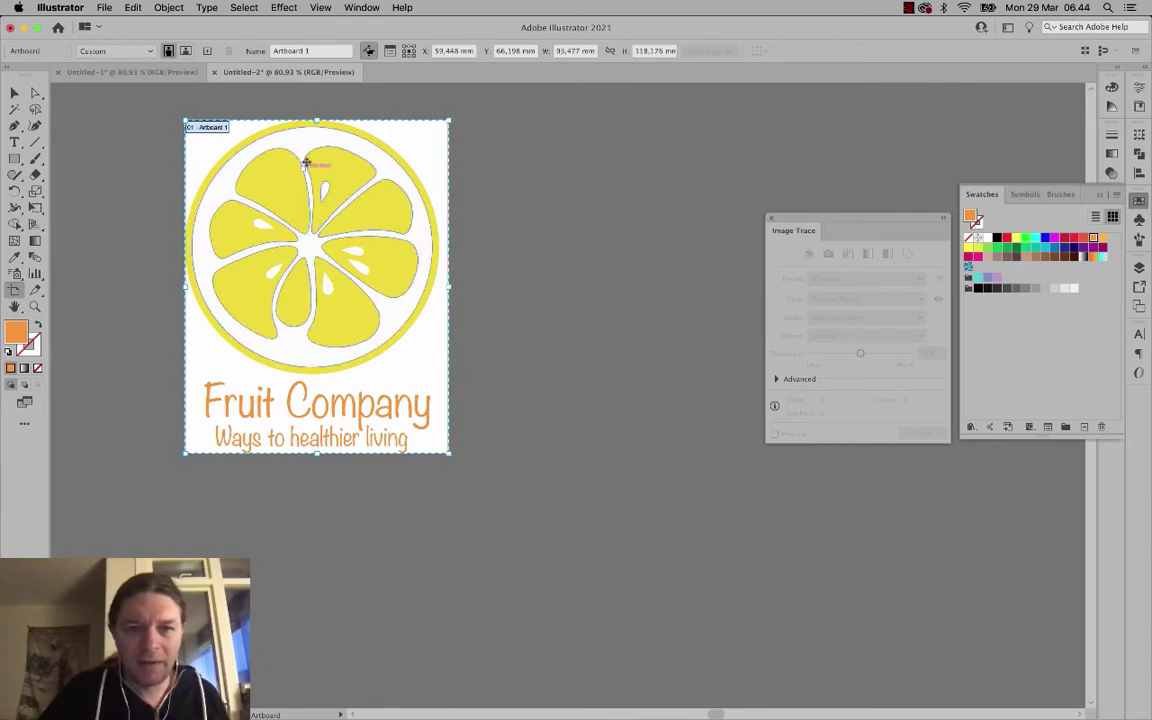
drag(314, 125, 316, 110)
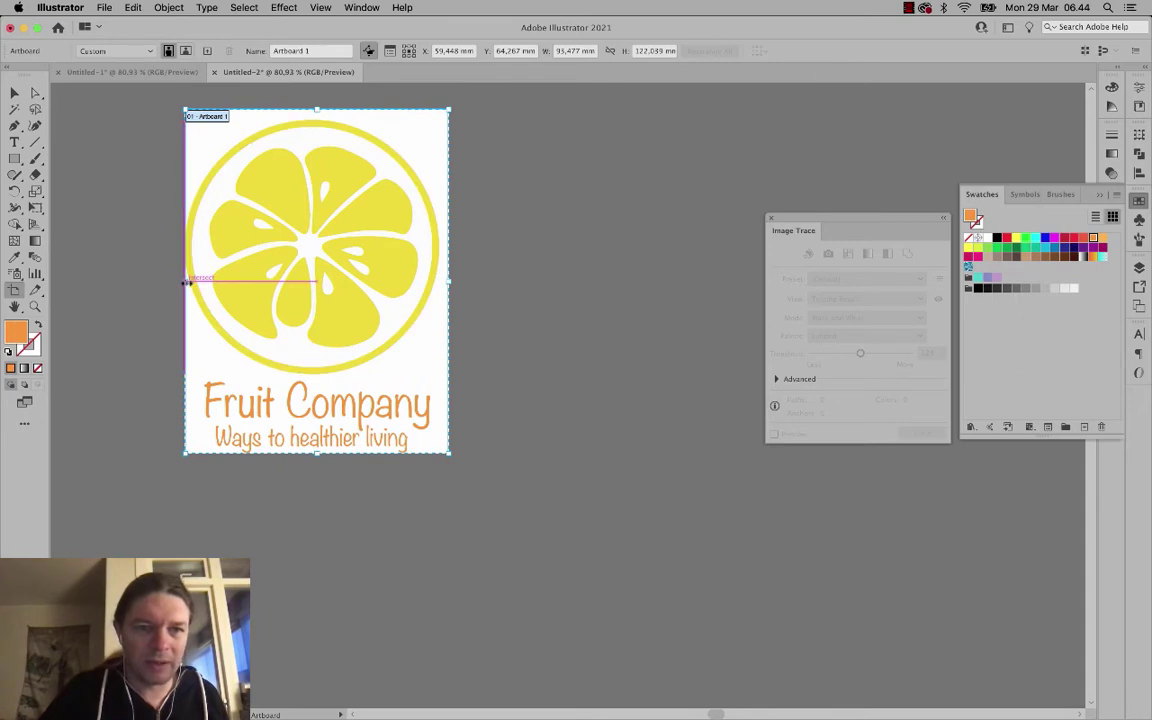
drag(185, 283, 175, 282)
drag(311, 453, 311, 466)
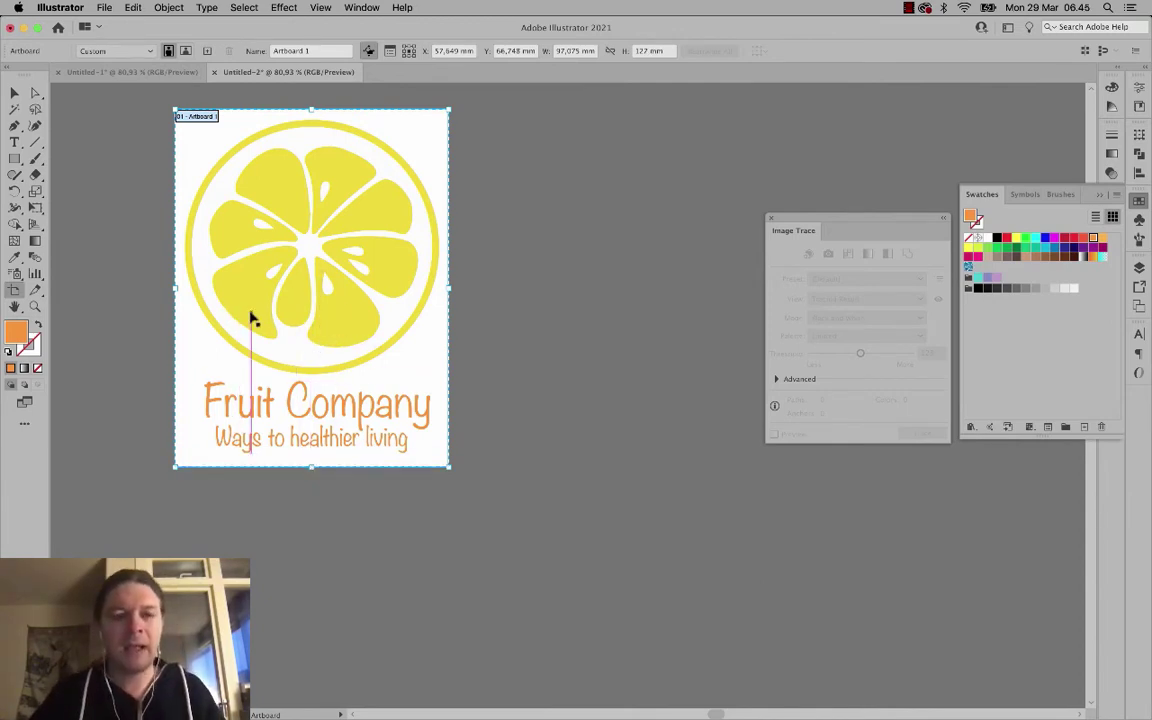
Save the logo document as Finished_fruit_logo.ai in the Fruit_logo folder in Adobe Illustrator format.
key(super+s)
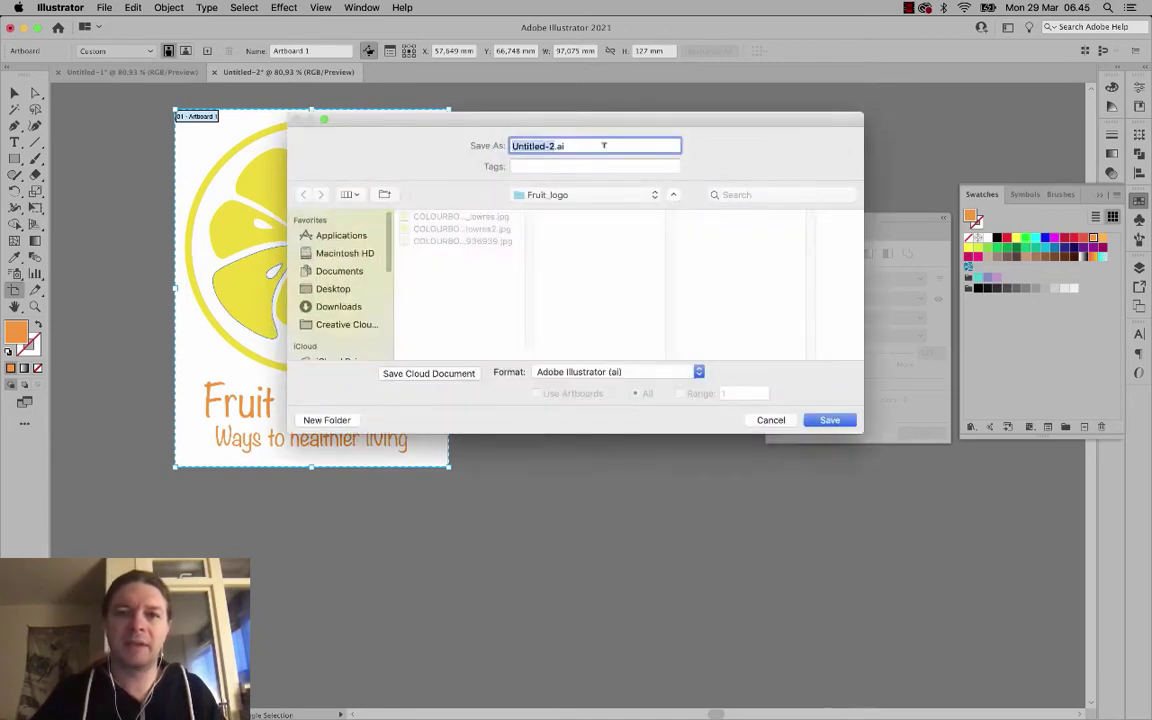
text(Finished)
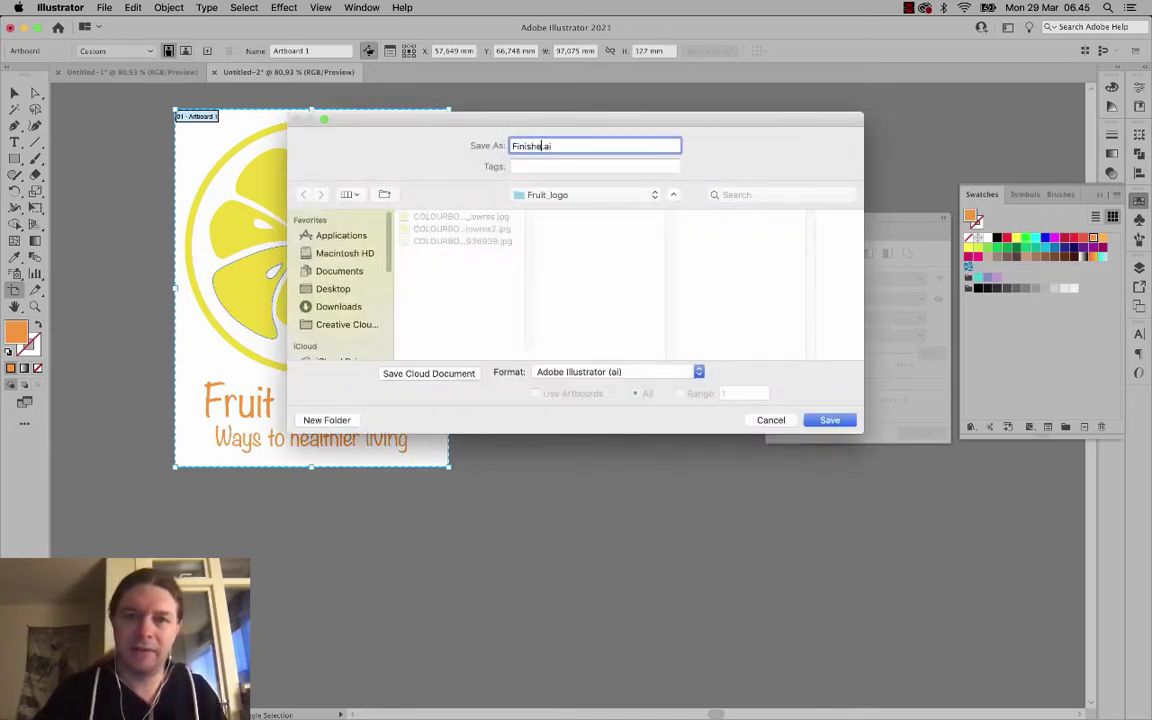
text(_fruit_)
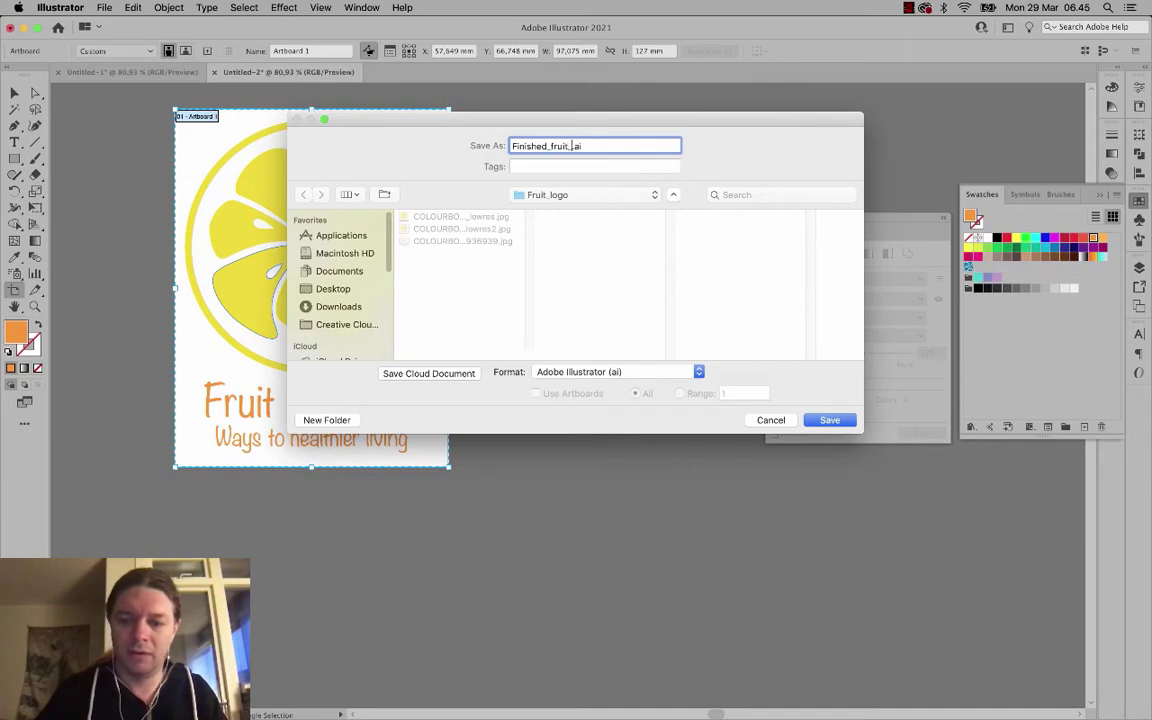
text(logo)
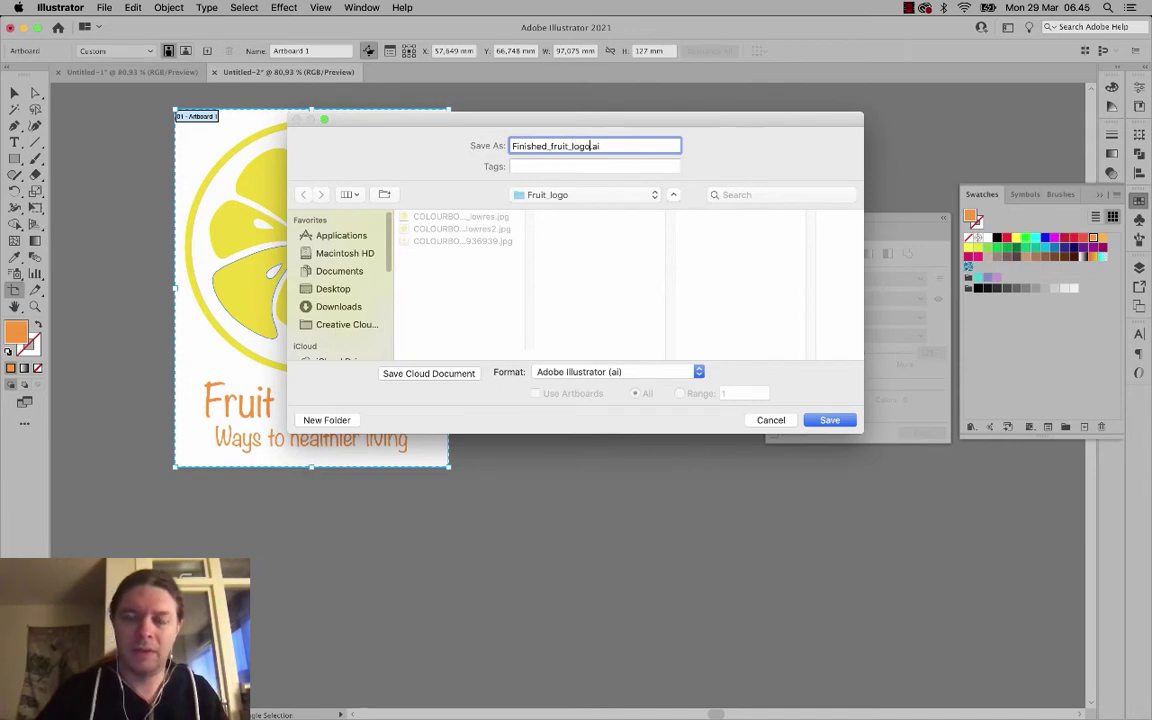
click(829, 420)
click(417, 439)
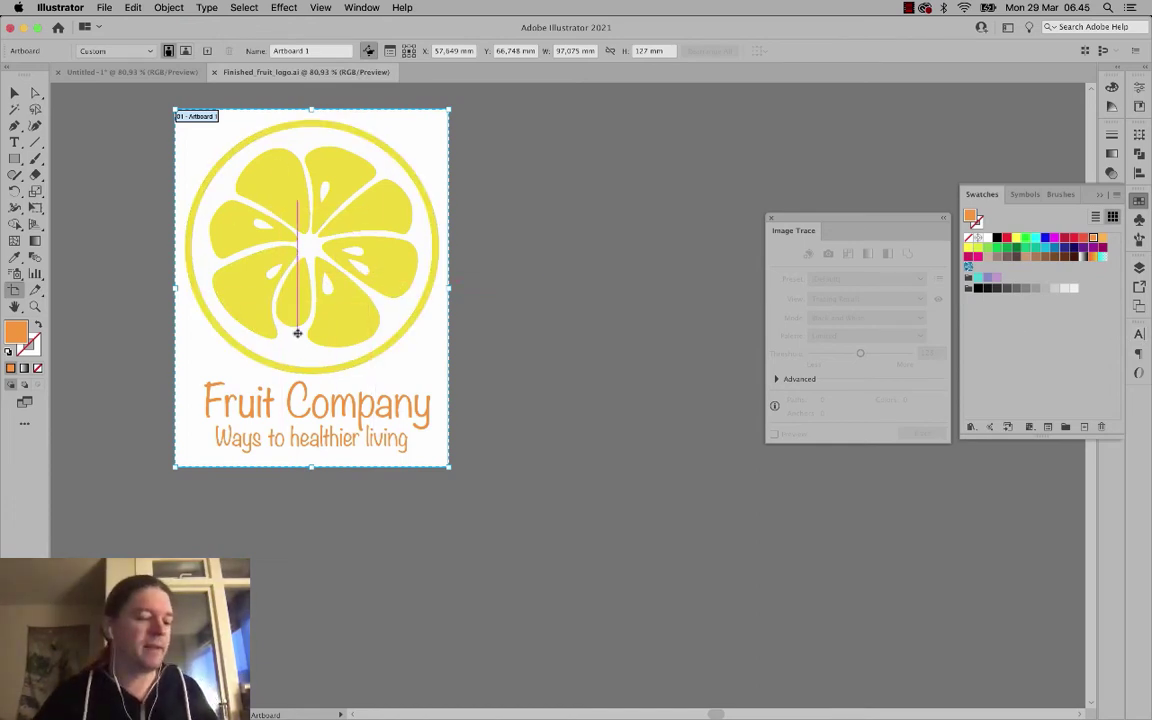
drag(300, 326, 329, 249)
key(super+z)
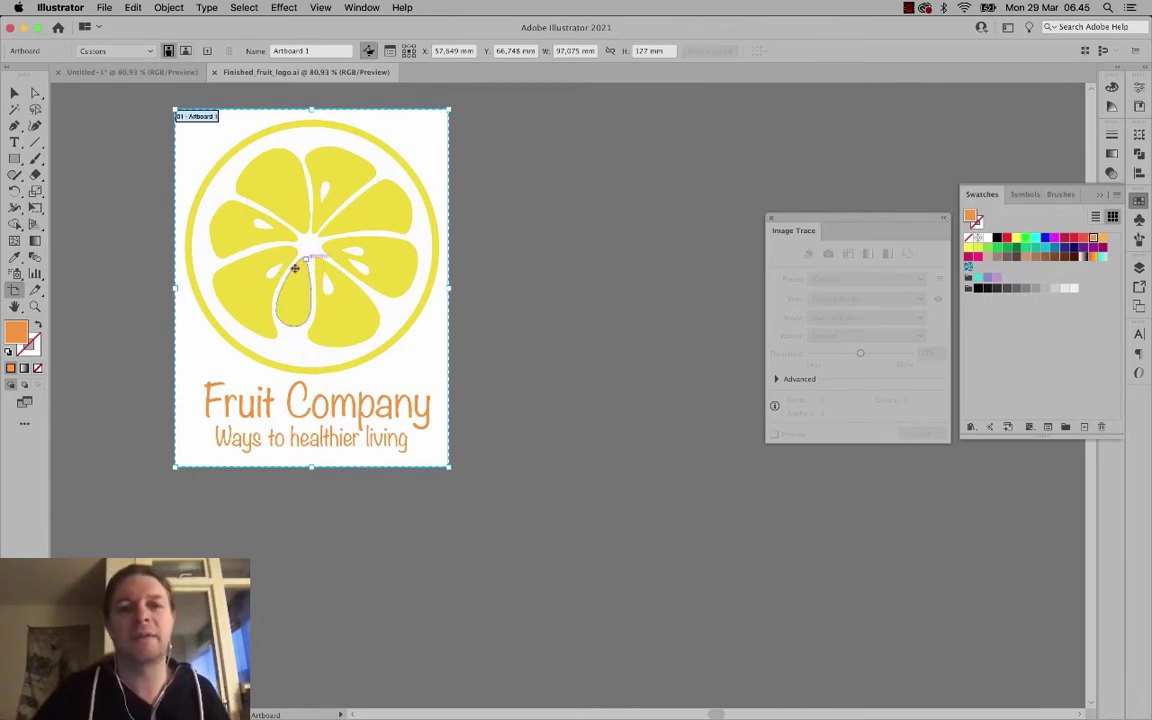
drag(295, 268, 367, 287)
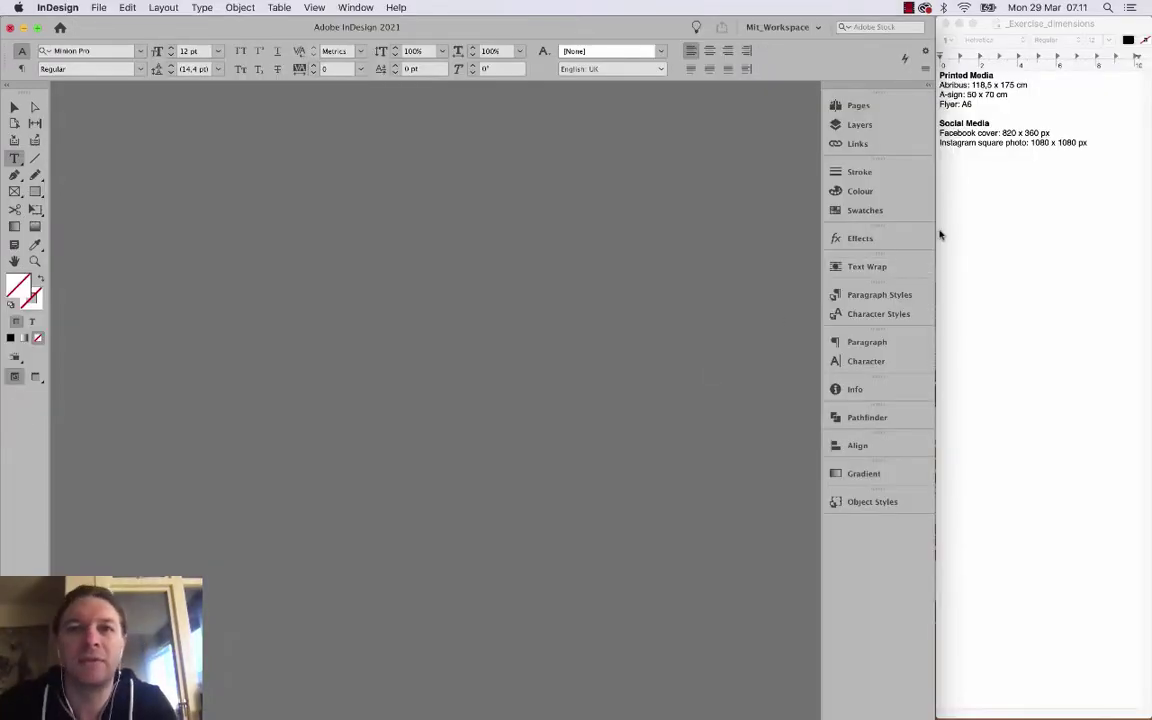
Switch to the _Exercise_dimensions note in TextEdit and review the required sizes for each printed and social media format.
click(1019, 133)
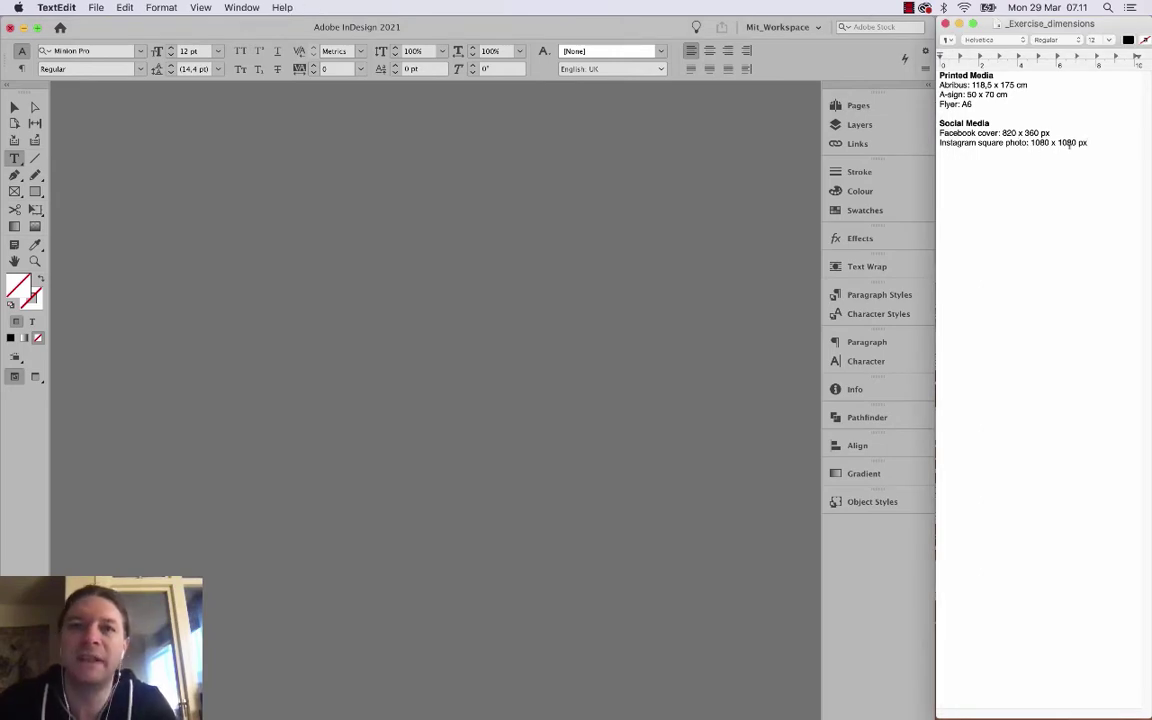
double_click(954, 86)
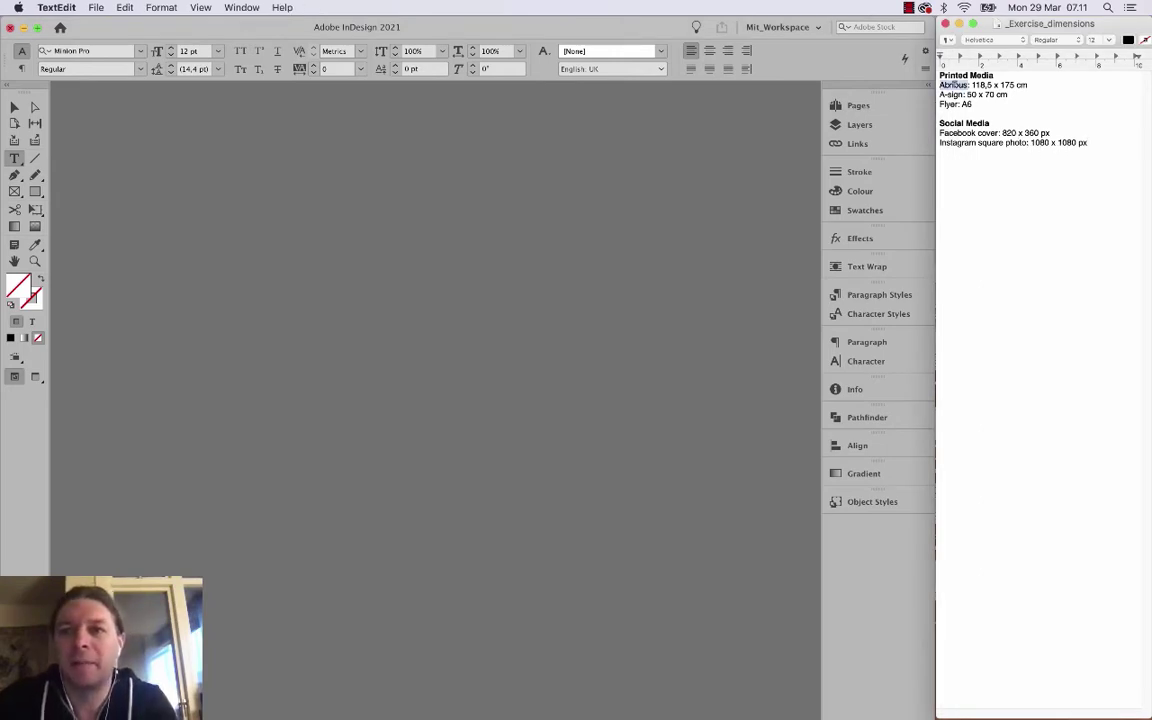
triple_click(954, 86)
click(969, 94)
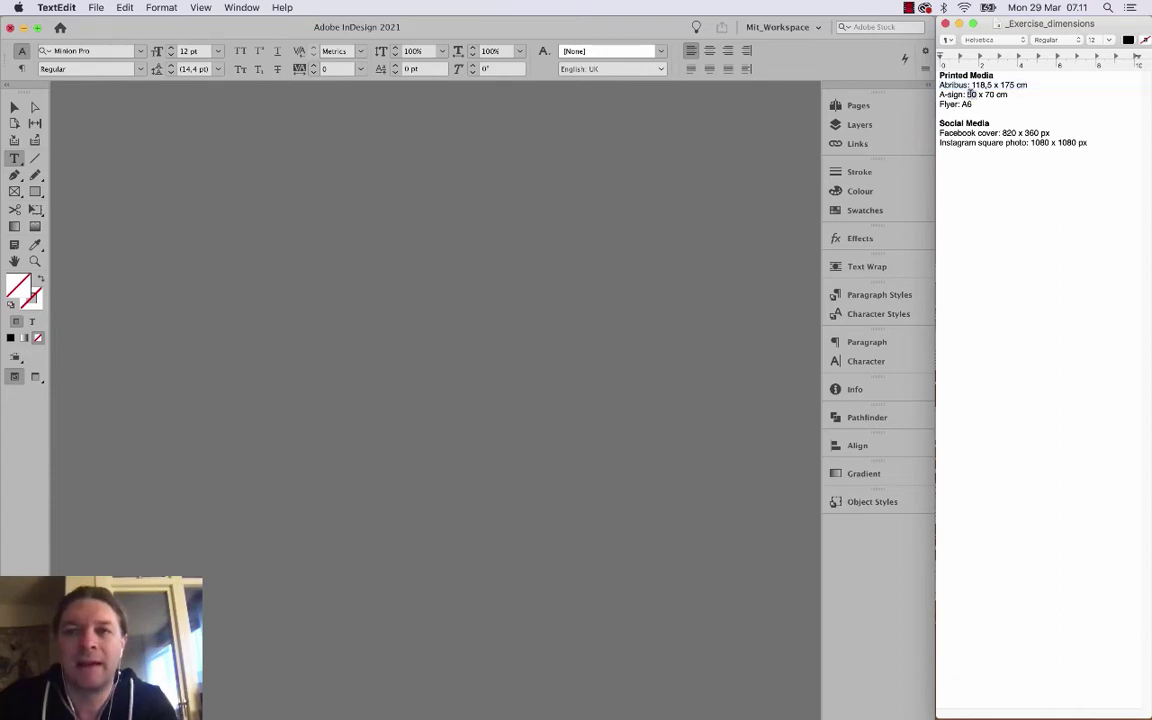
triple_click(954, 86)
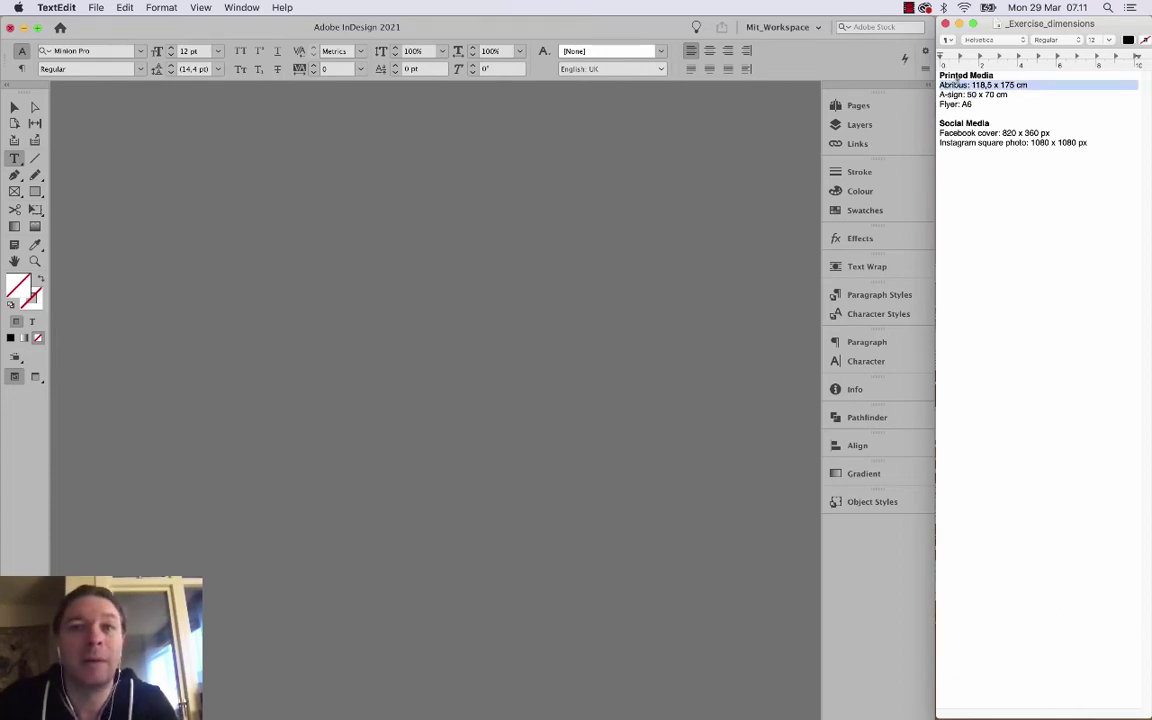
triple_click(967, 94)
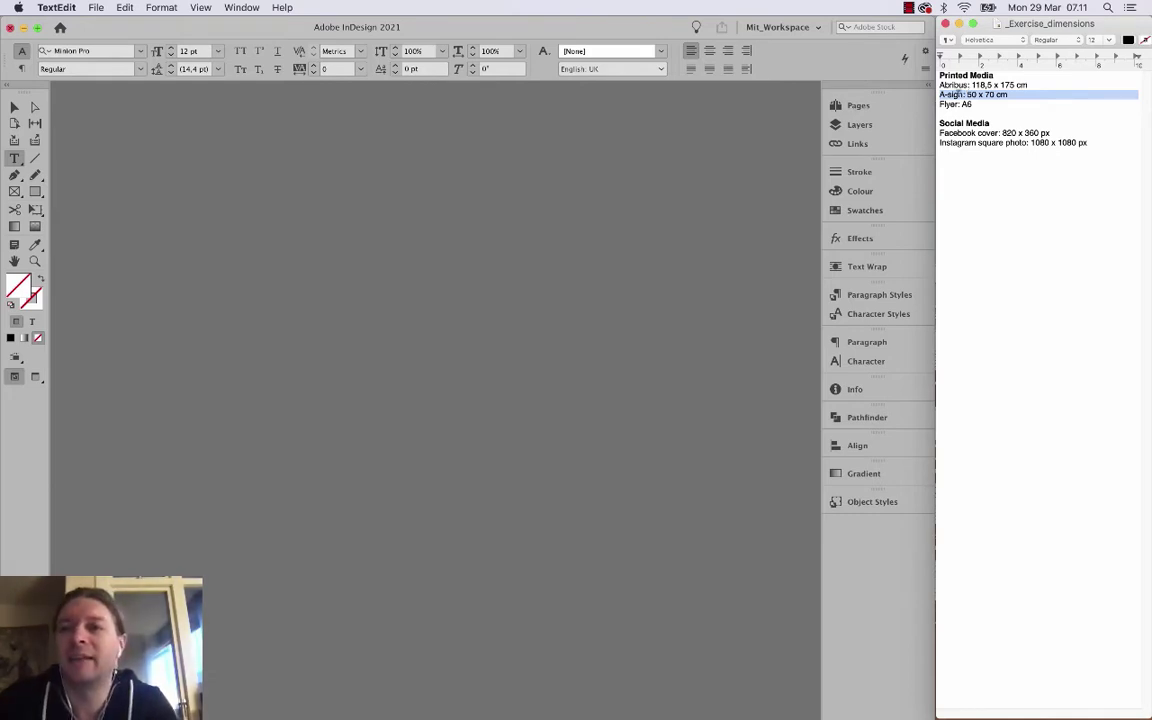
triple_click(960, 104)
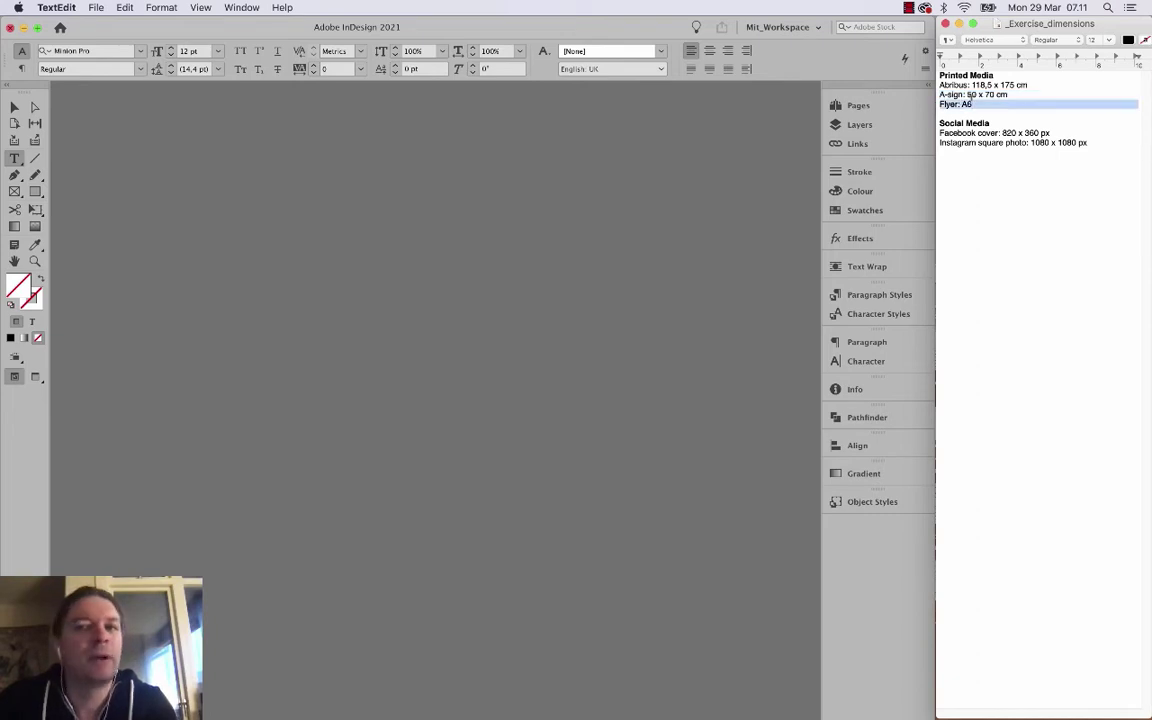
triple_click(1001, 132)
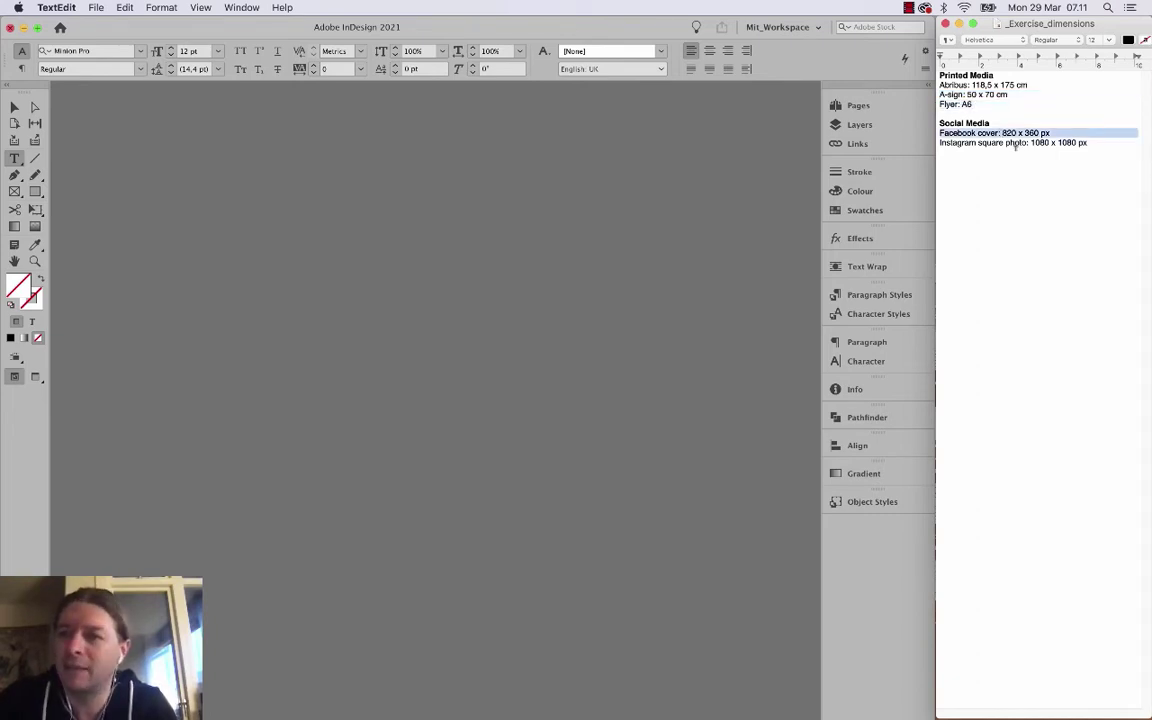
triple_click(1010, 140)
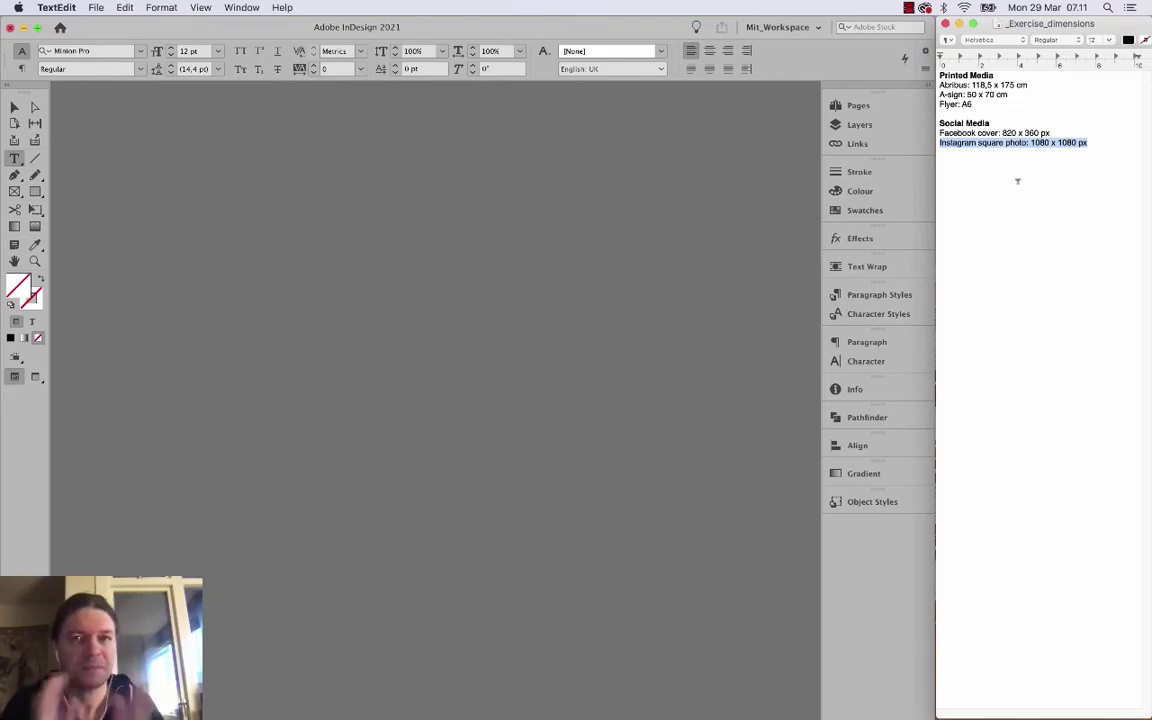
click(997, 176)
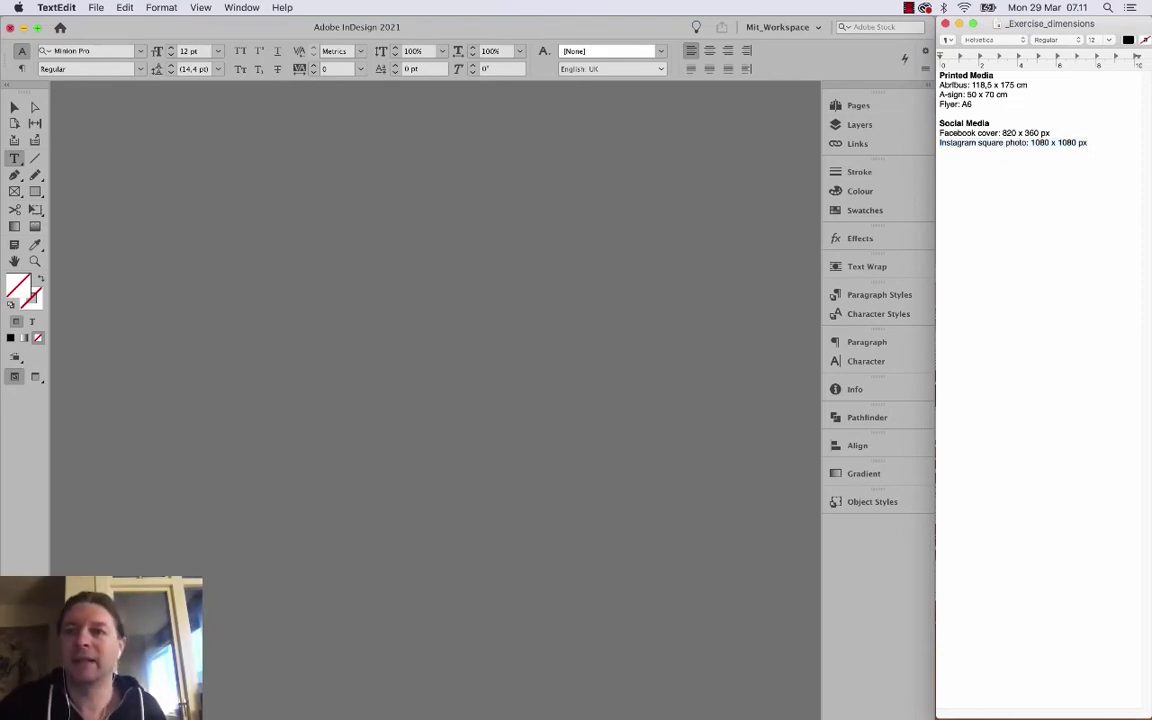
Switch to InDesign and start a new document with its units set to centimeters.
click(96, 7)
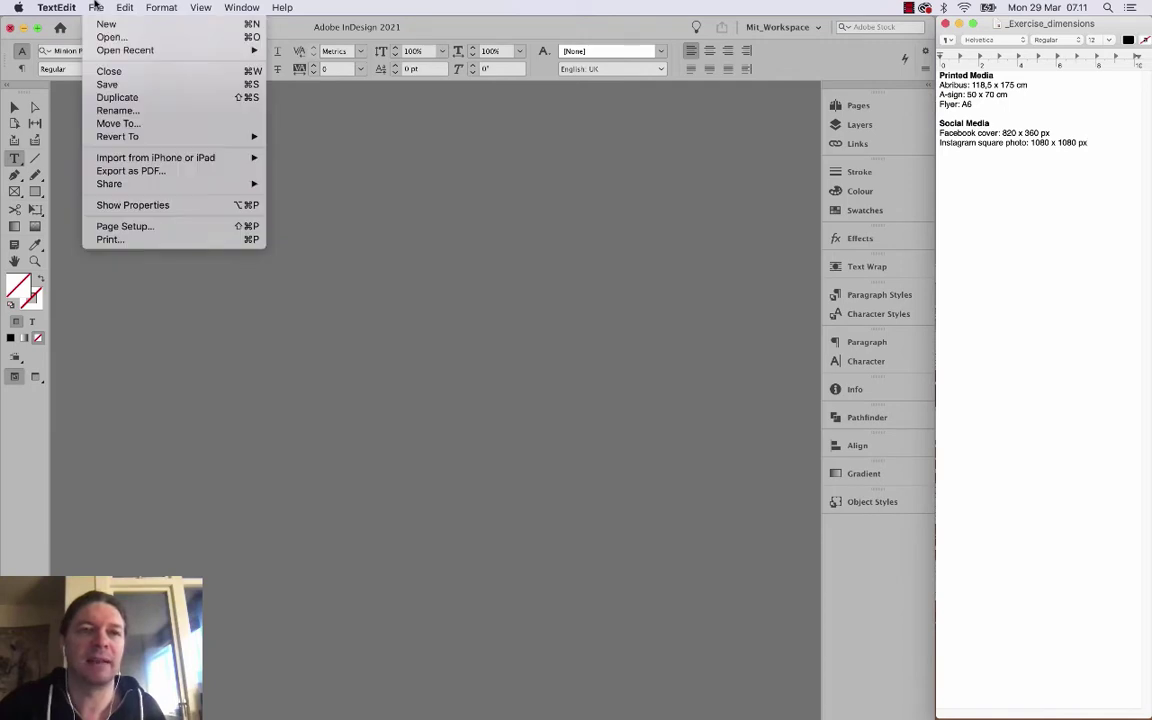
click(383, 237)
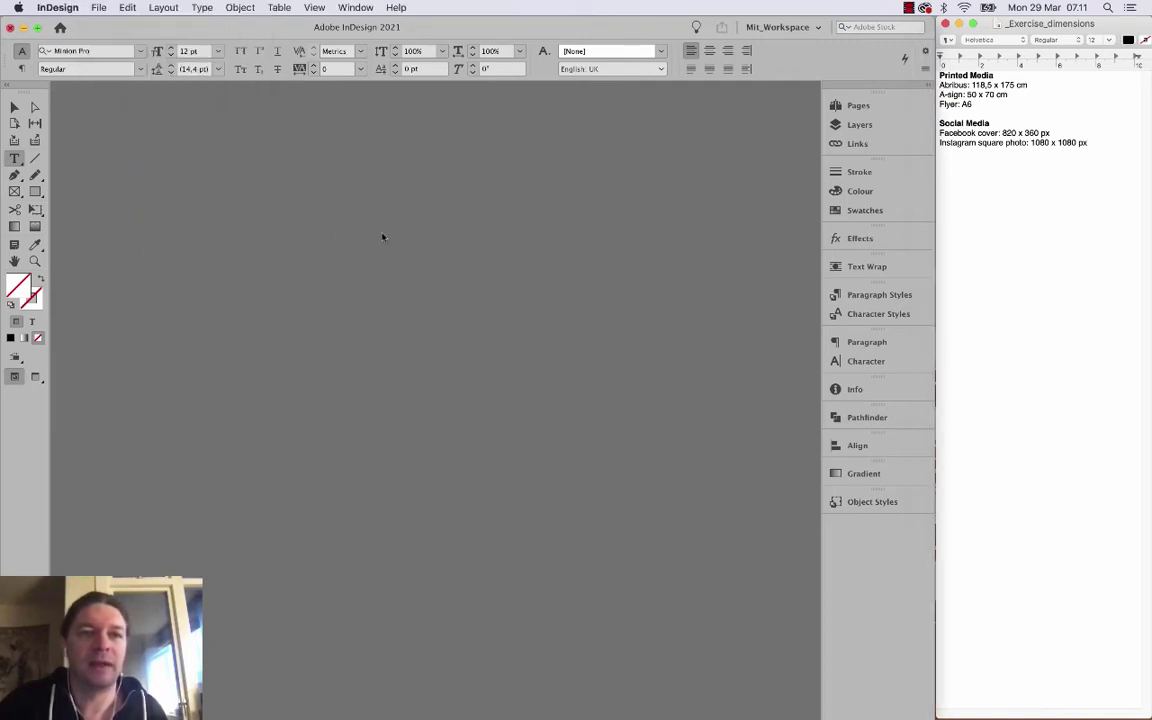
click(99, 7)
mouse_move(103, 25)
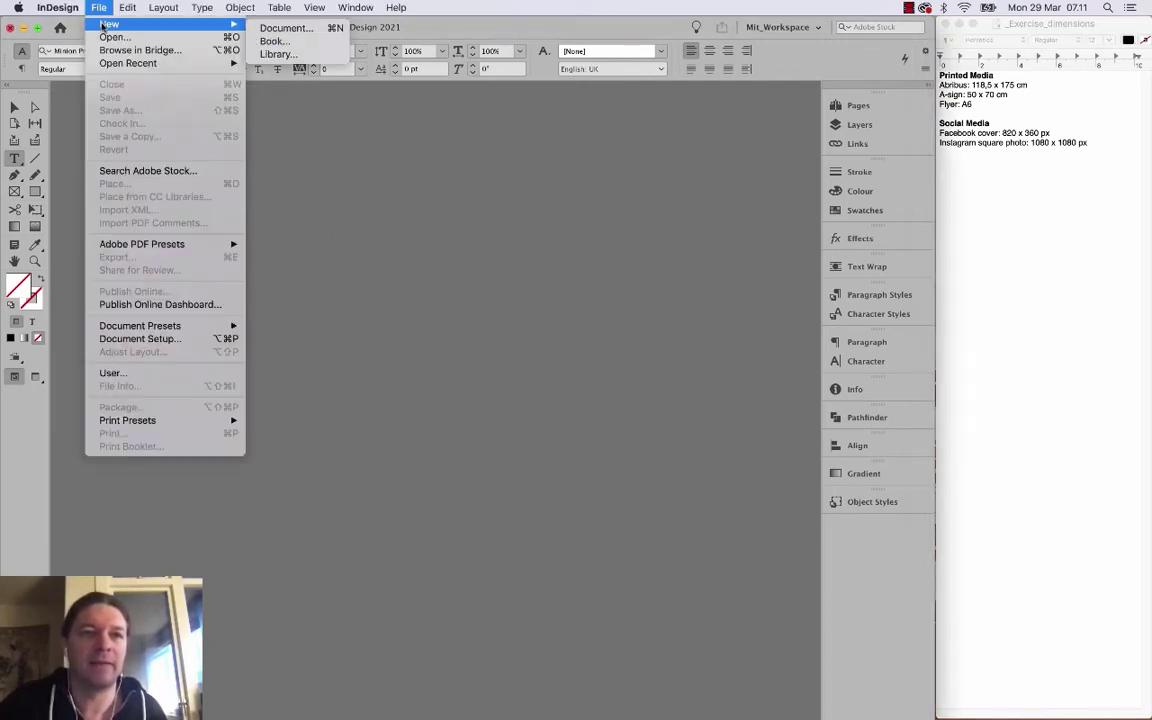
click(300, 28)
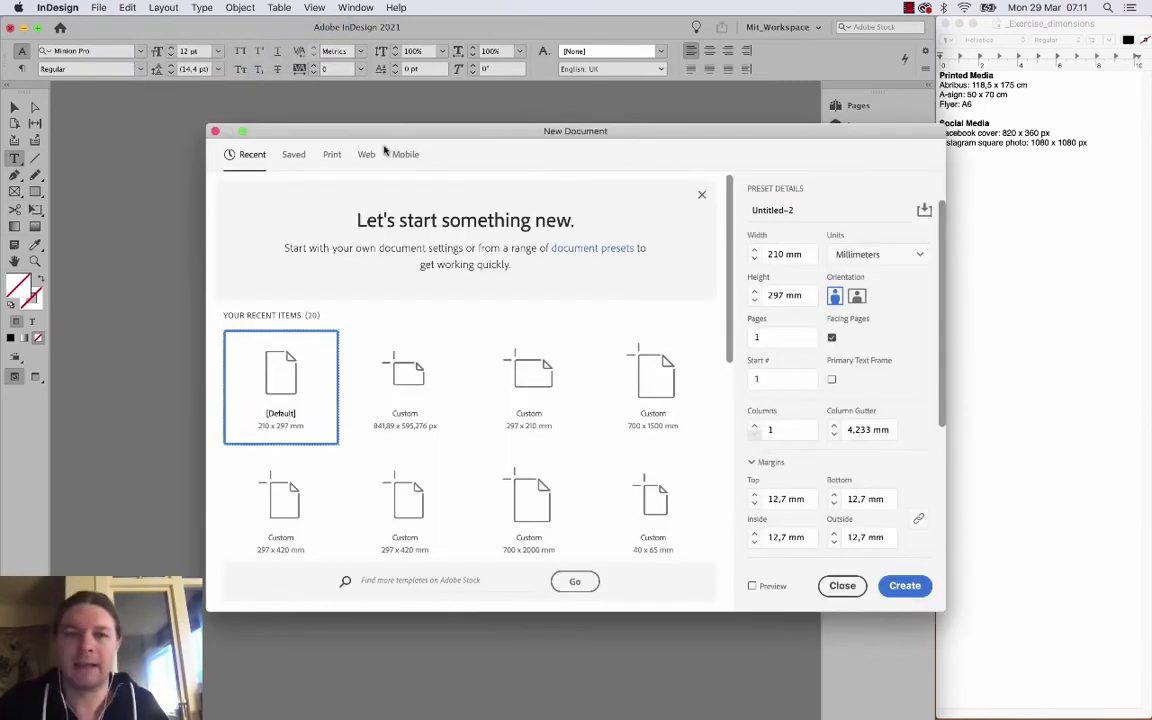
double_click(780, 254)
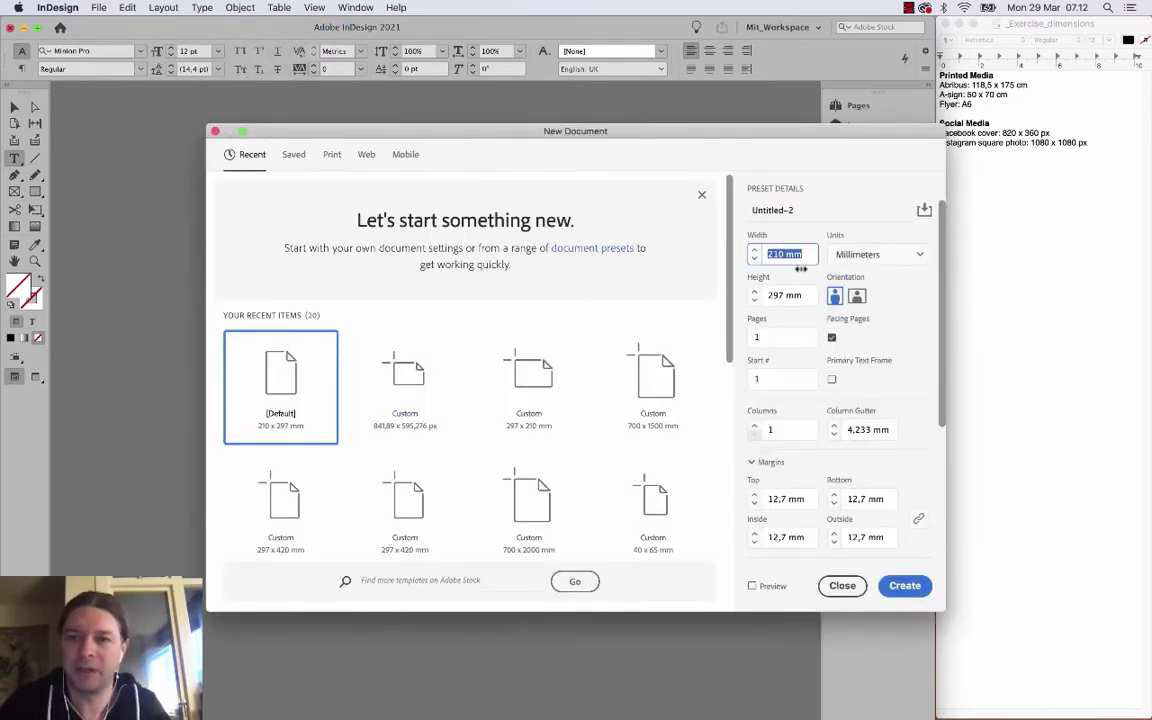
click(866, 254)
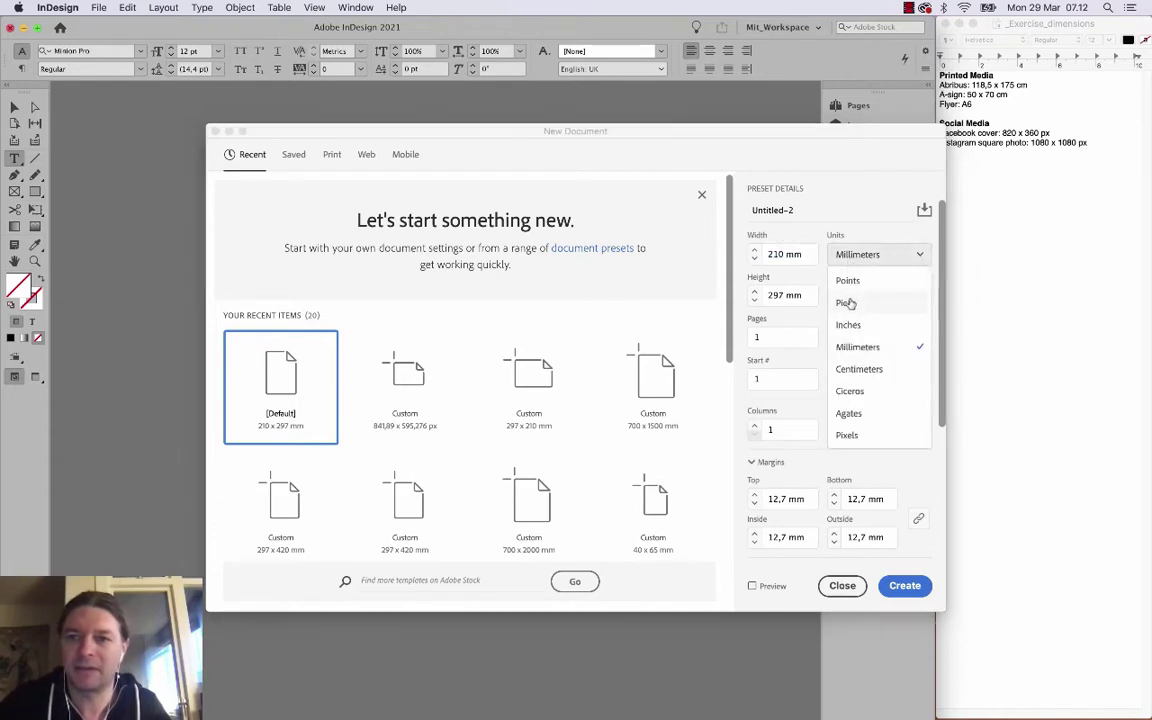
click(859, 369)
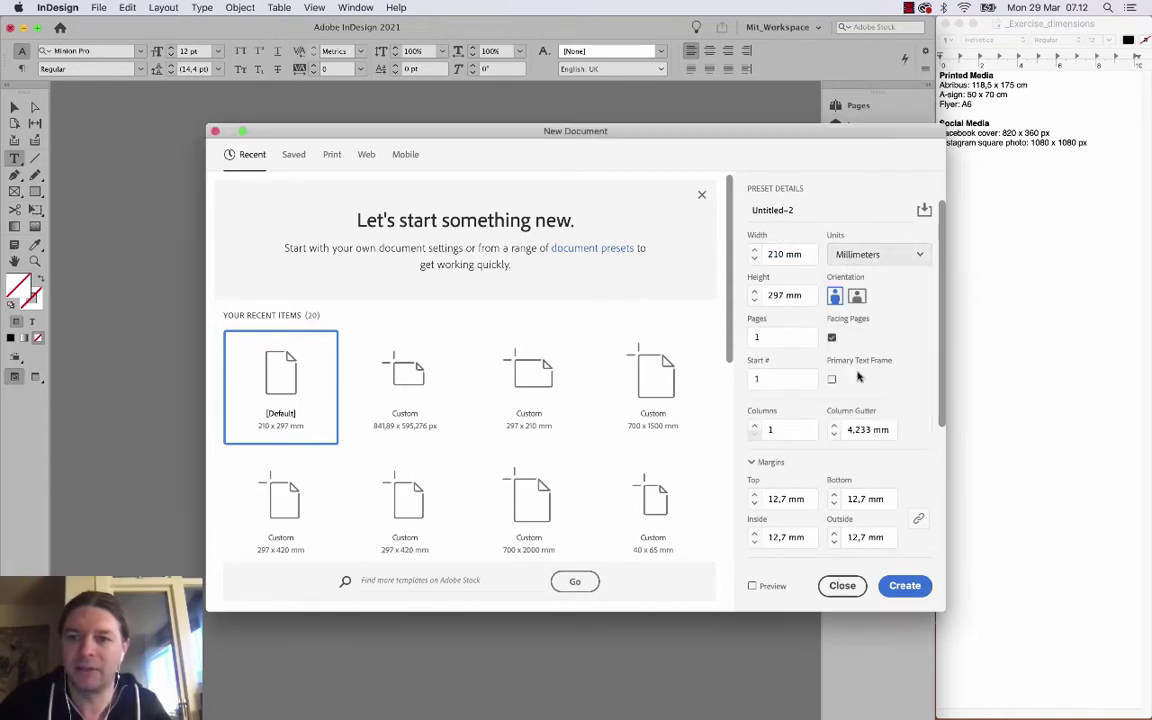
Set the new document's width to 118,5 cm and height to 175 cm, keeping the dialog clear of the dimensions note.
double_click(798, 254)
text(1)
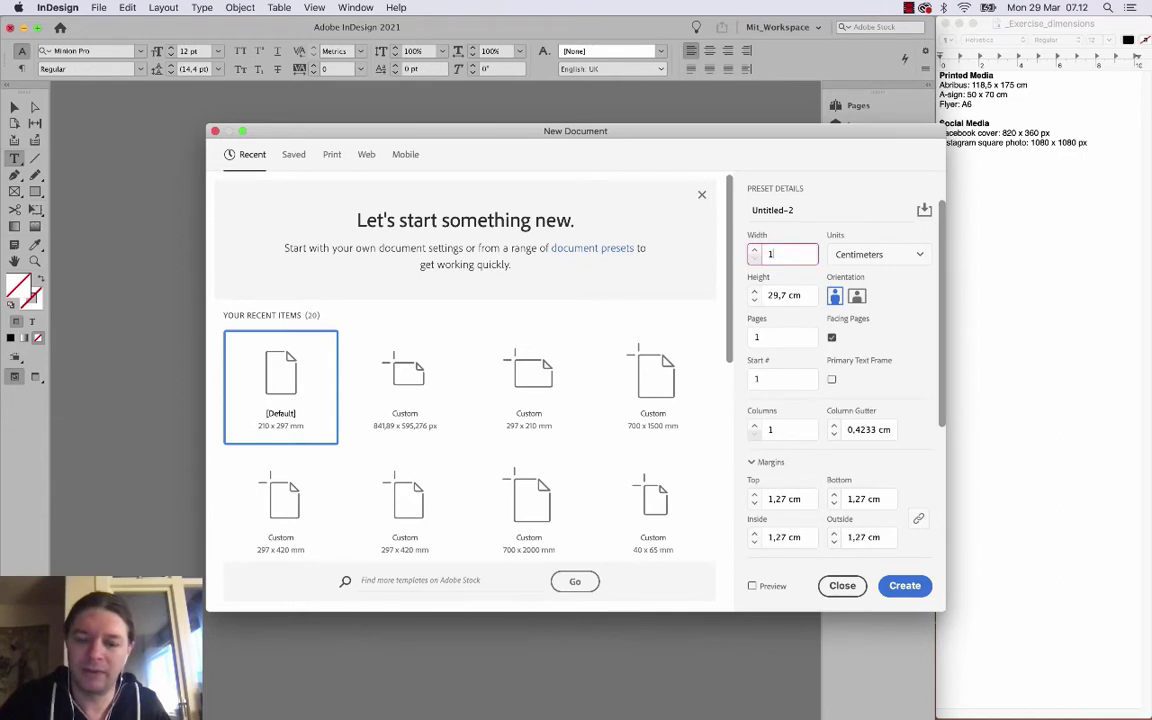
text(18,5)
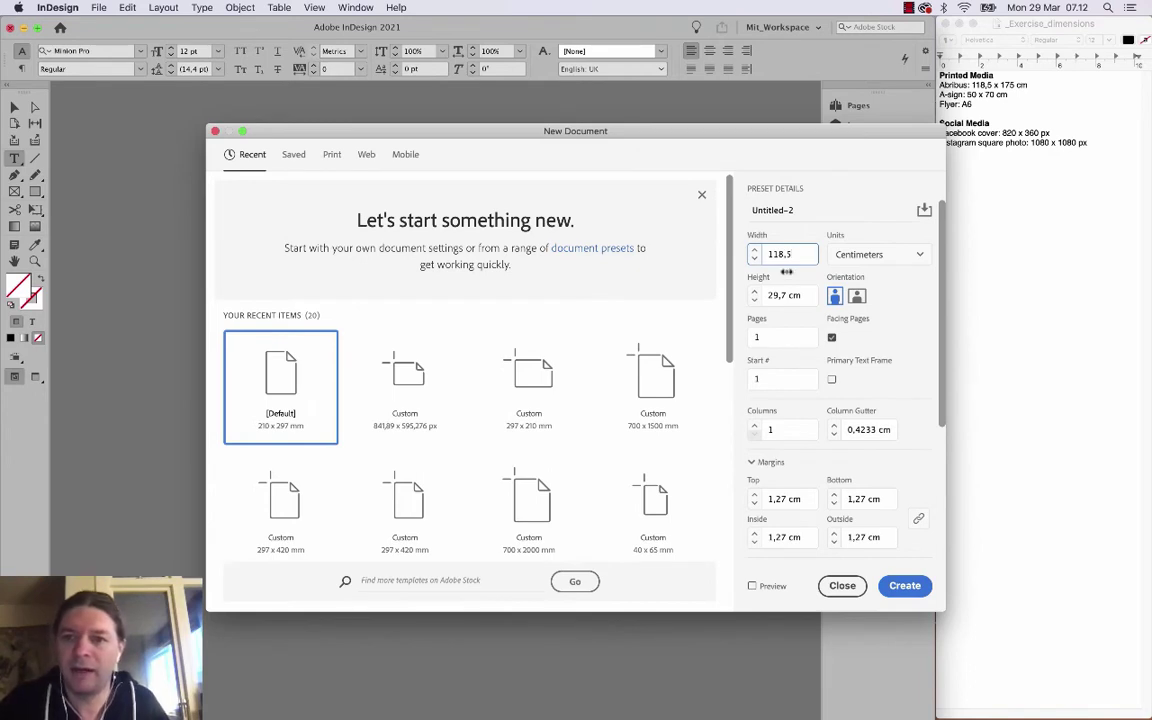
key(Tab)
text(17)
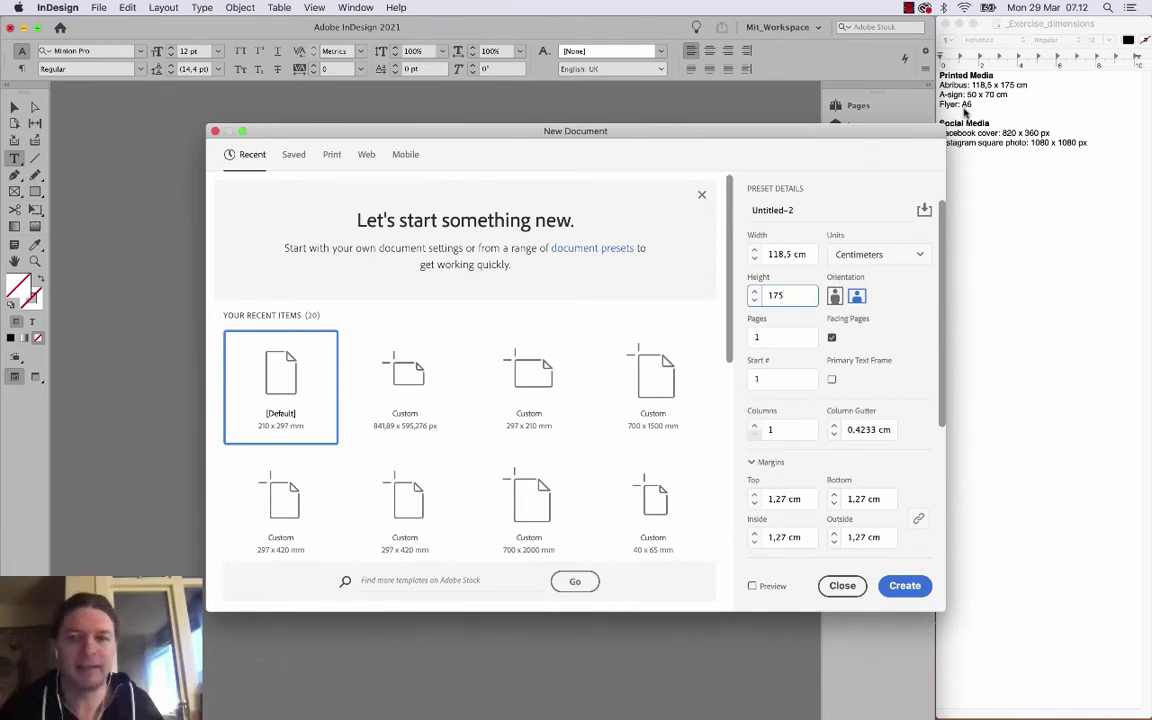
drag(845, 130, 800, 129)
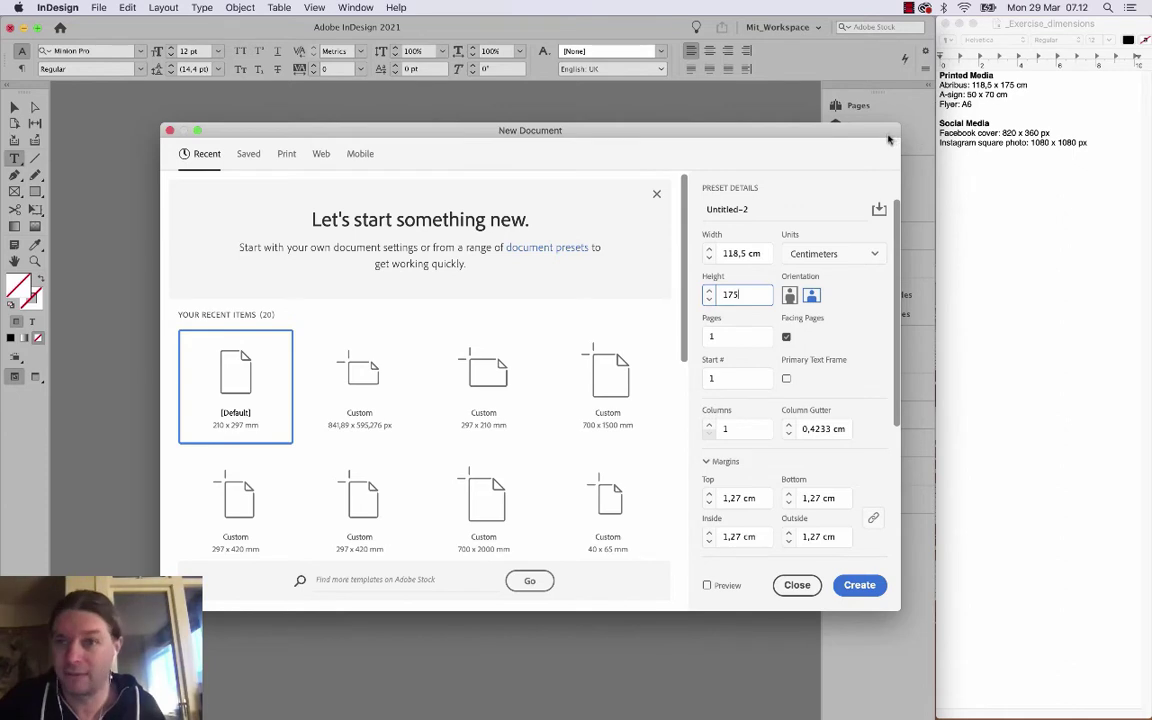
drag(888, 138, 902, 139)
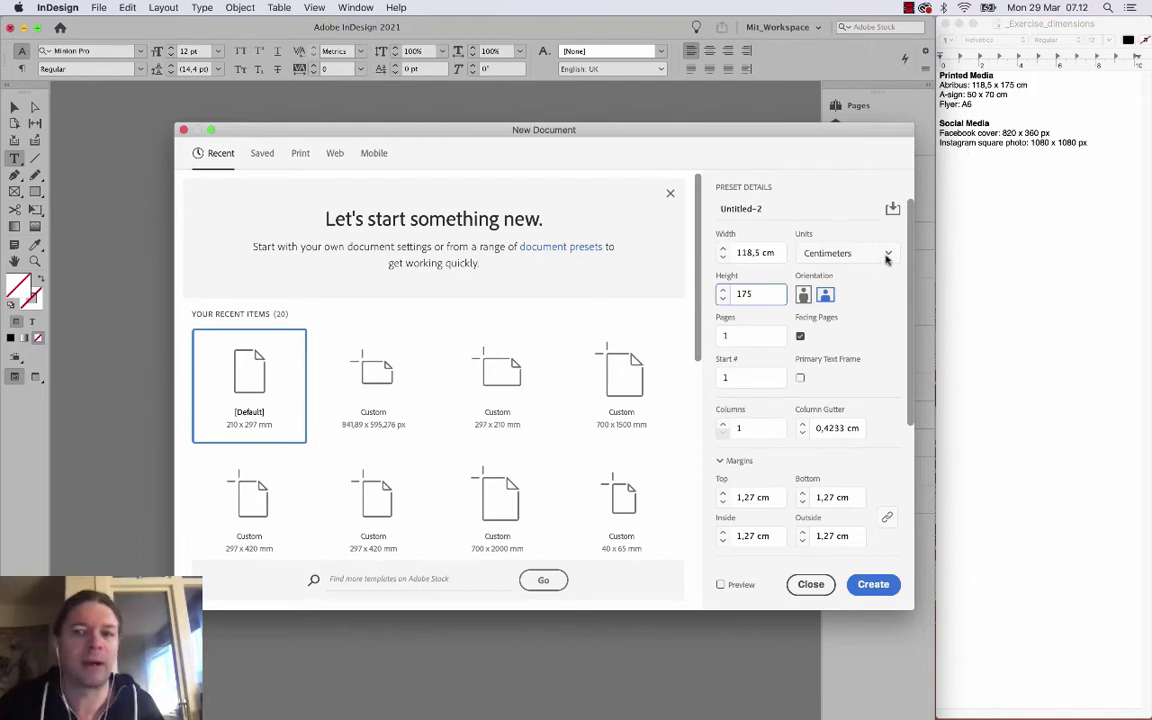
Set the new document to portrait orientation and turn off facing pages.
click(803, 297)
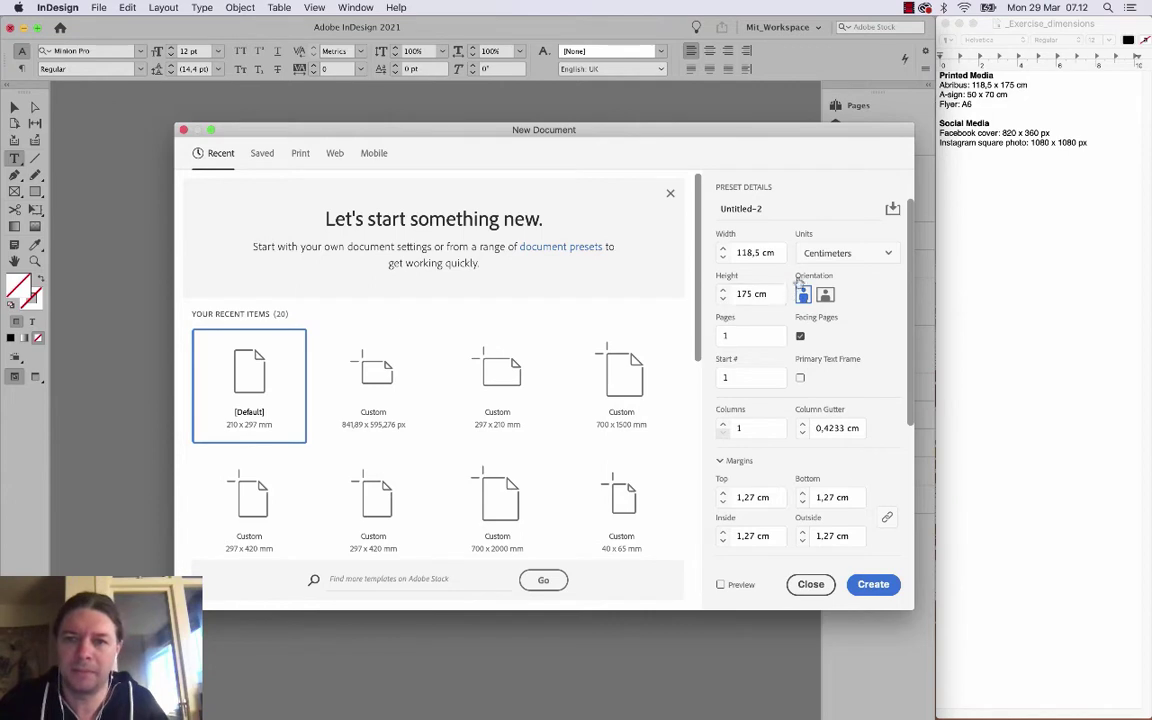
click(800, 336)
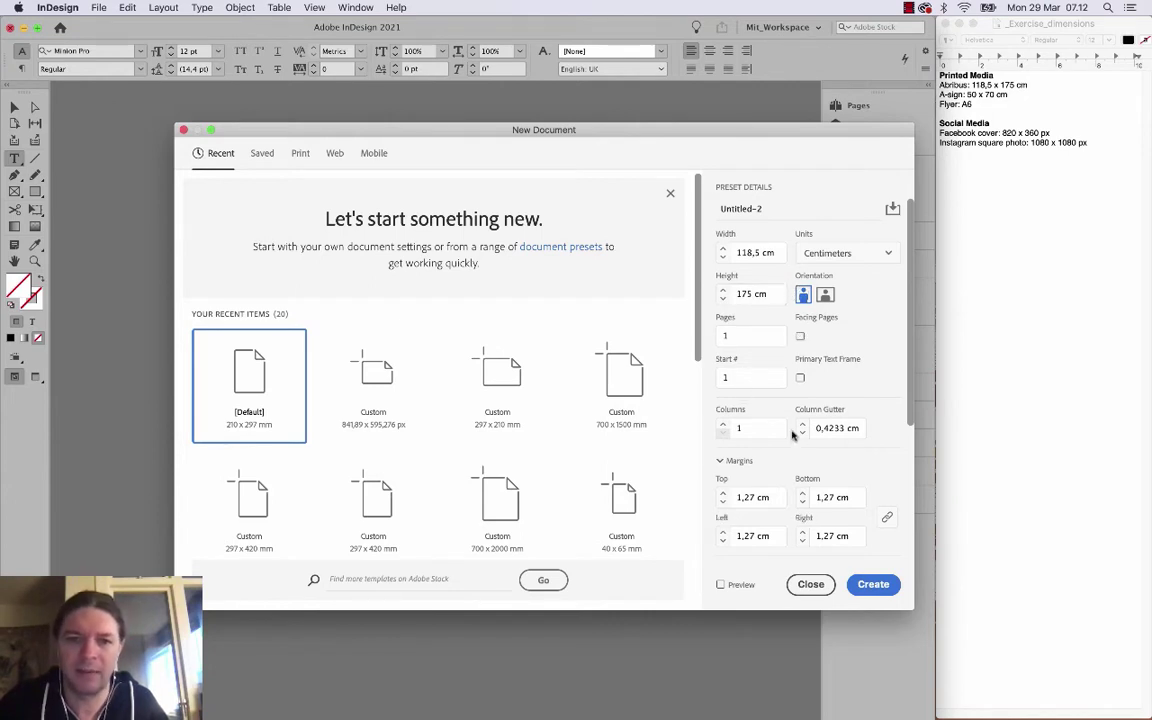
scroll(825, 445, down, 5)
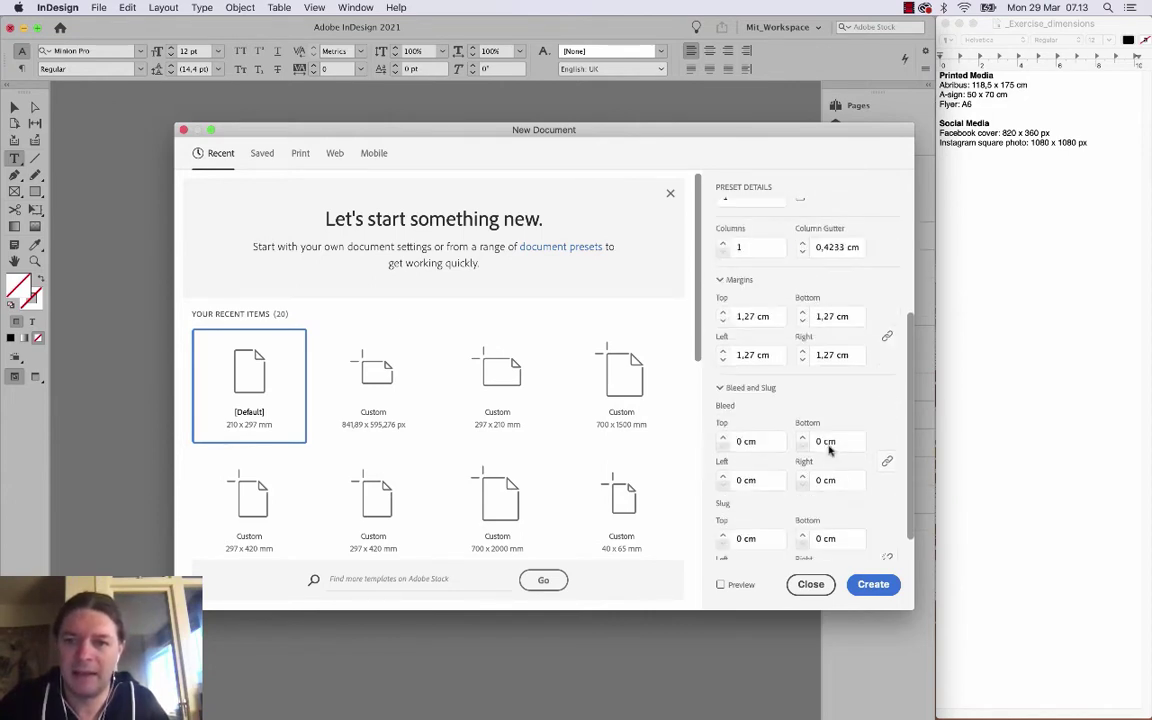
Set all four margins of the new document to 20 cm.
click(758, 318)
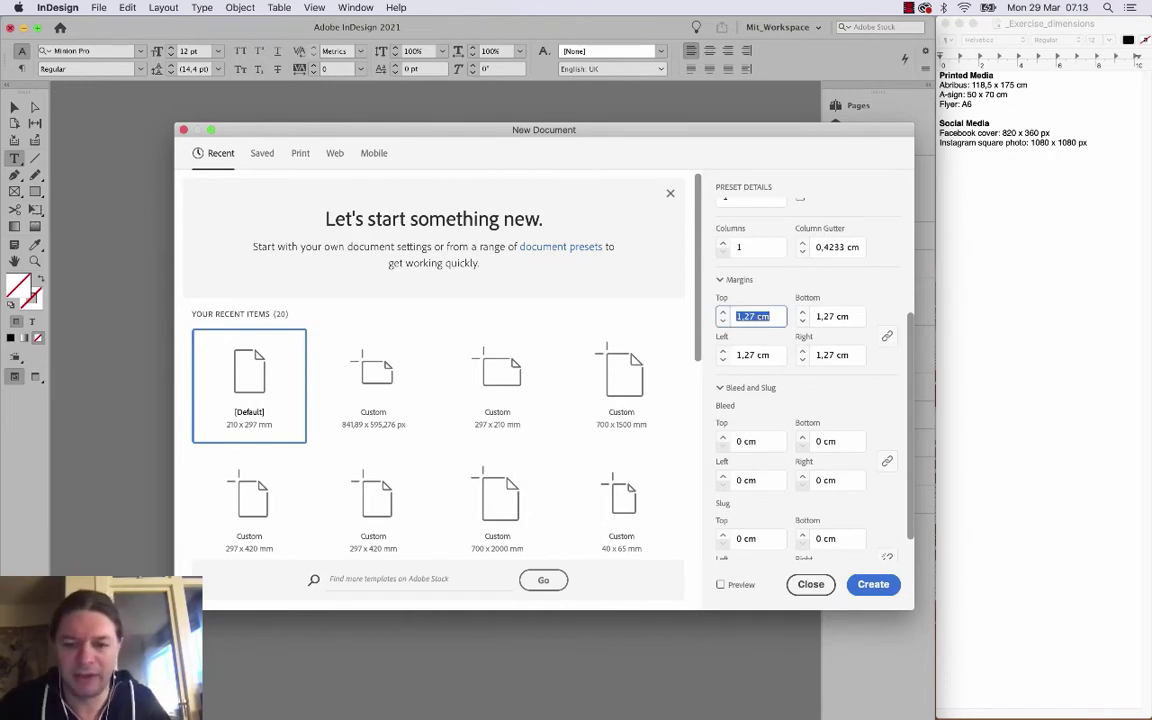
text(2)
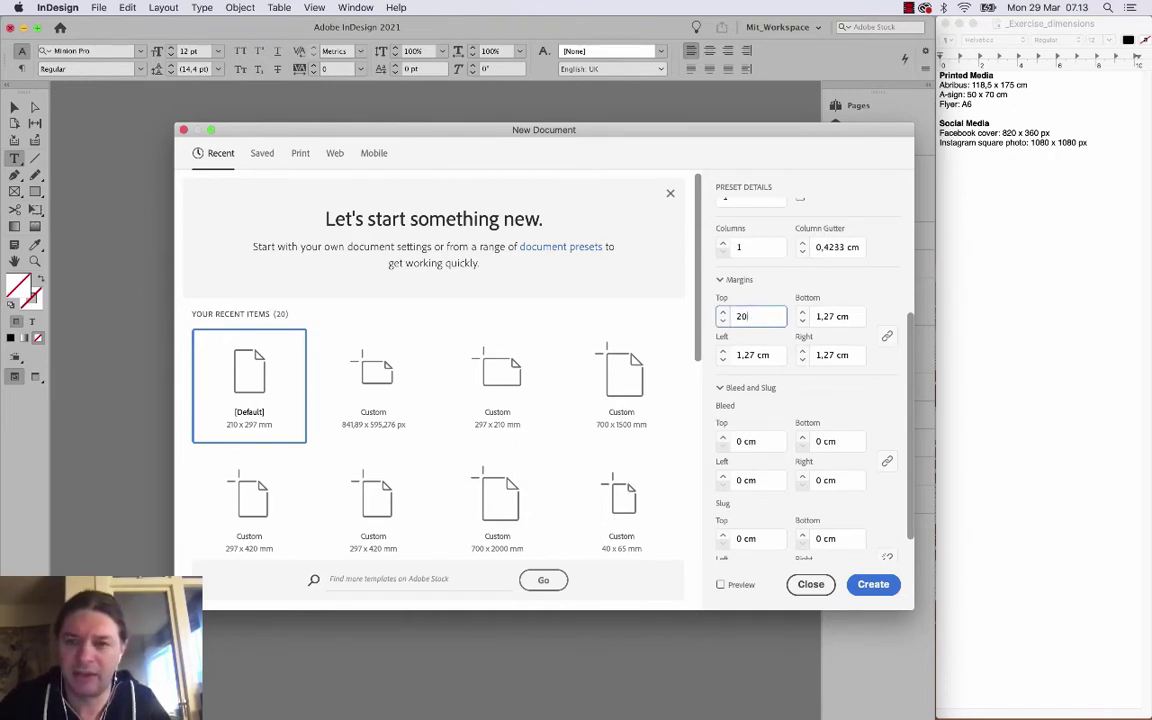
text(0)
click(766, 355)
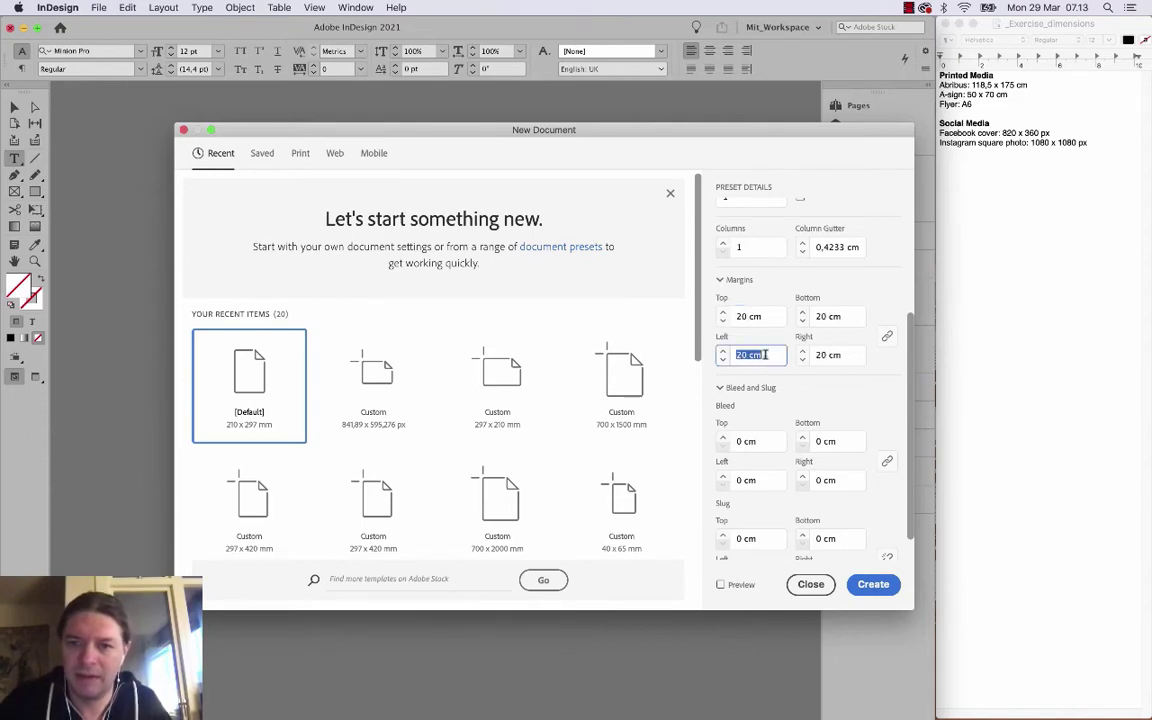
click(838, 316)
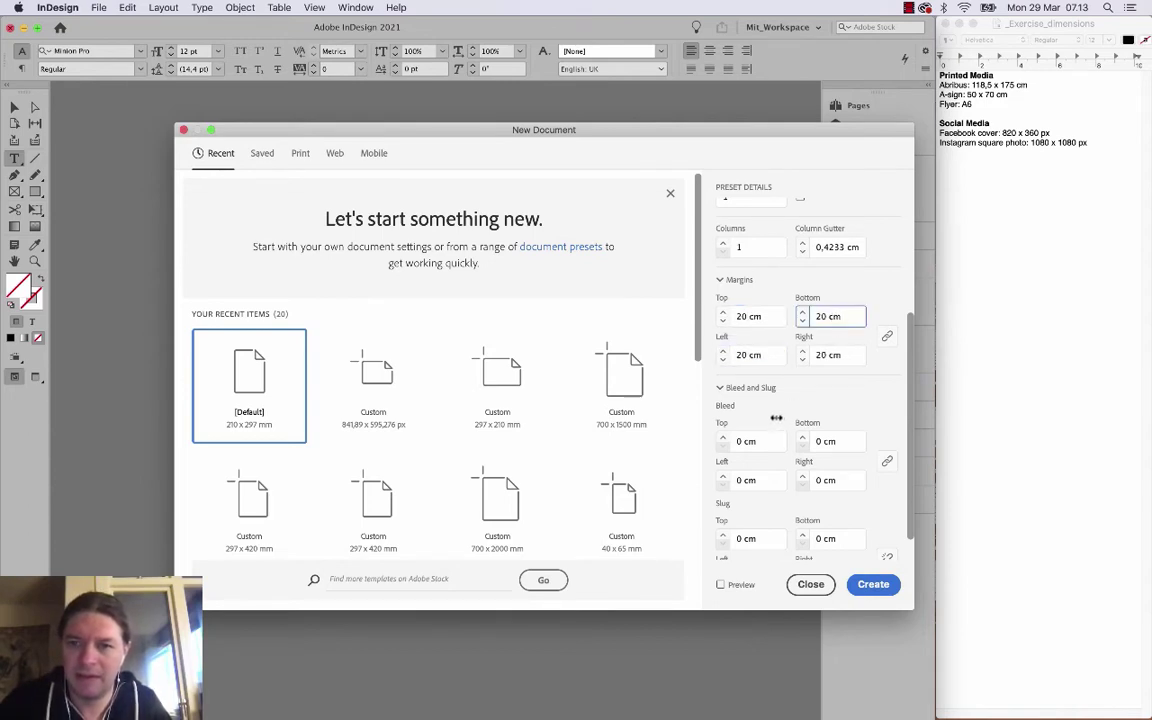
Set all four margins to 2 cm and create the 118,5 × 175 cm Abribus document.
click(757, 318)
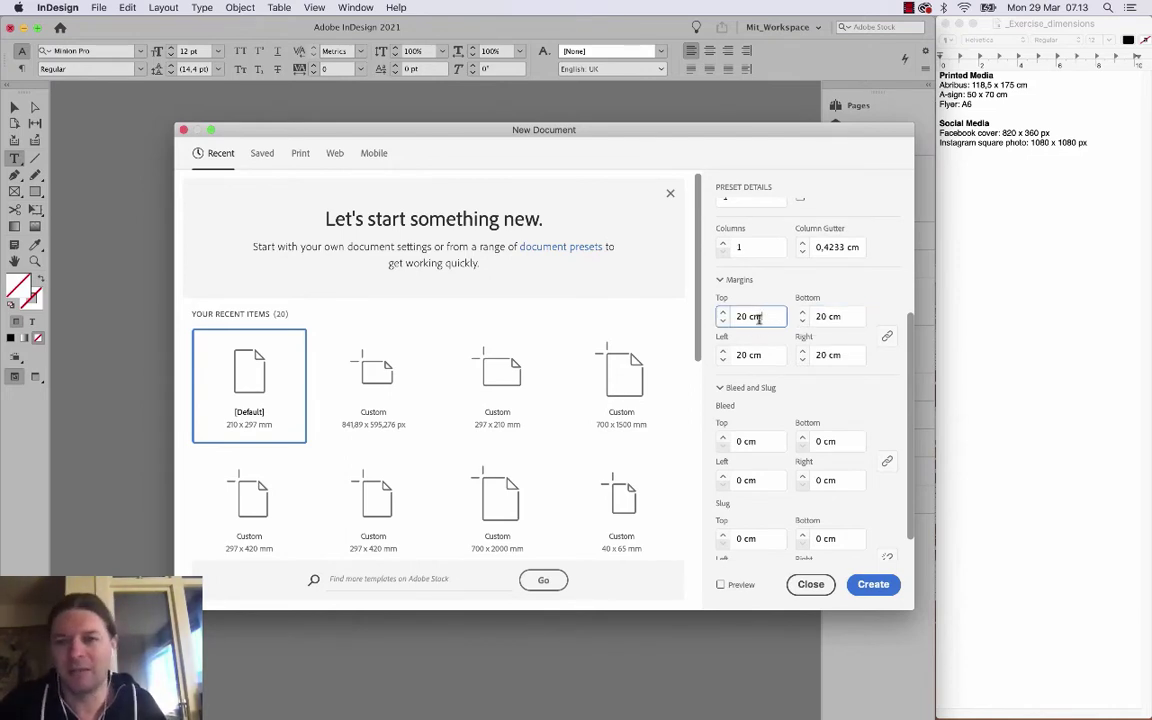
double_click(758, 318)
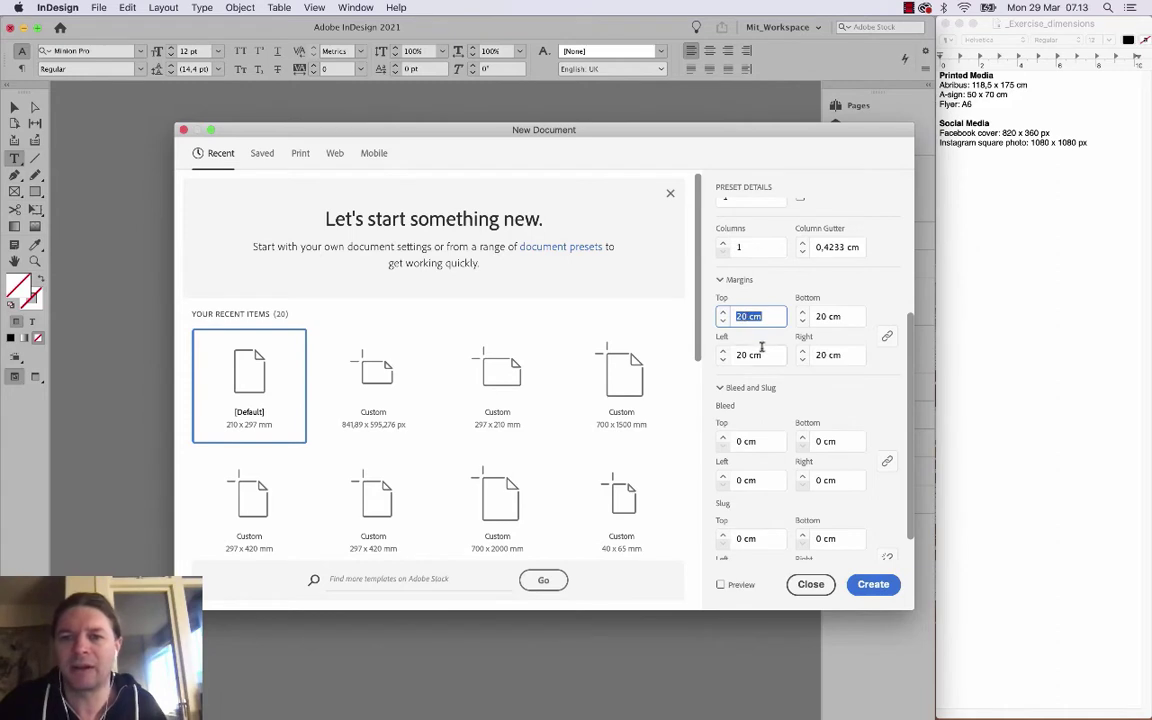
key(Tab)
double_click(820, 318)
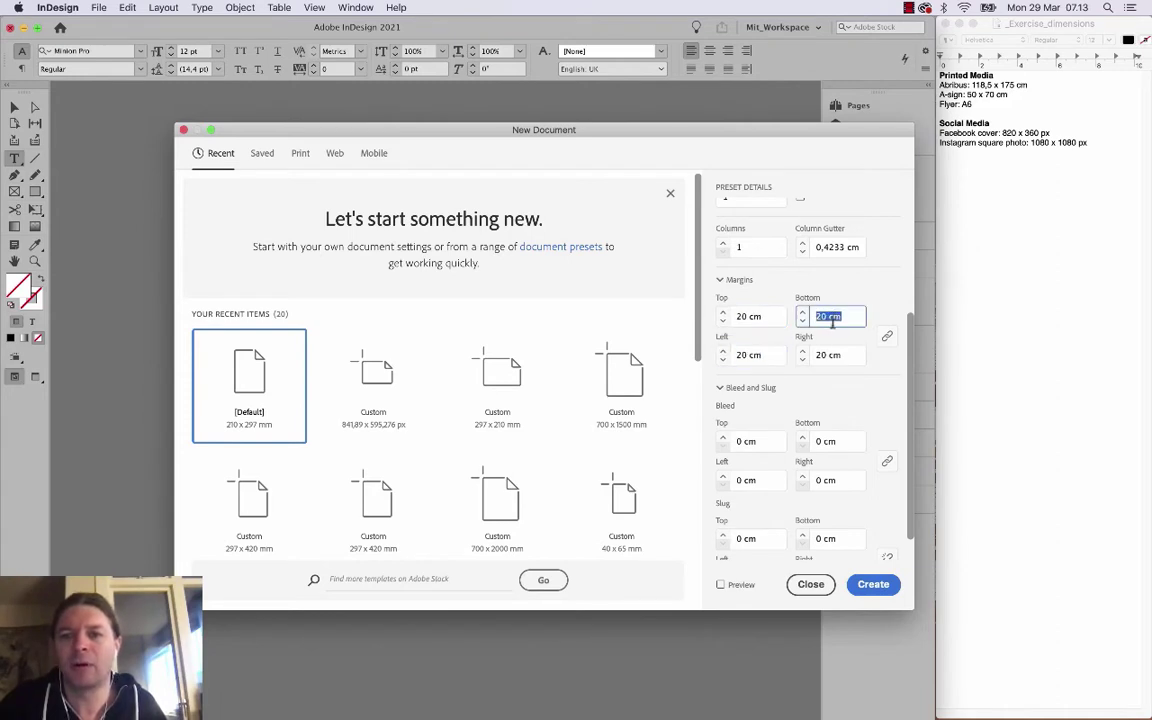
click(754, 318)
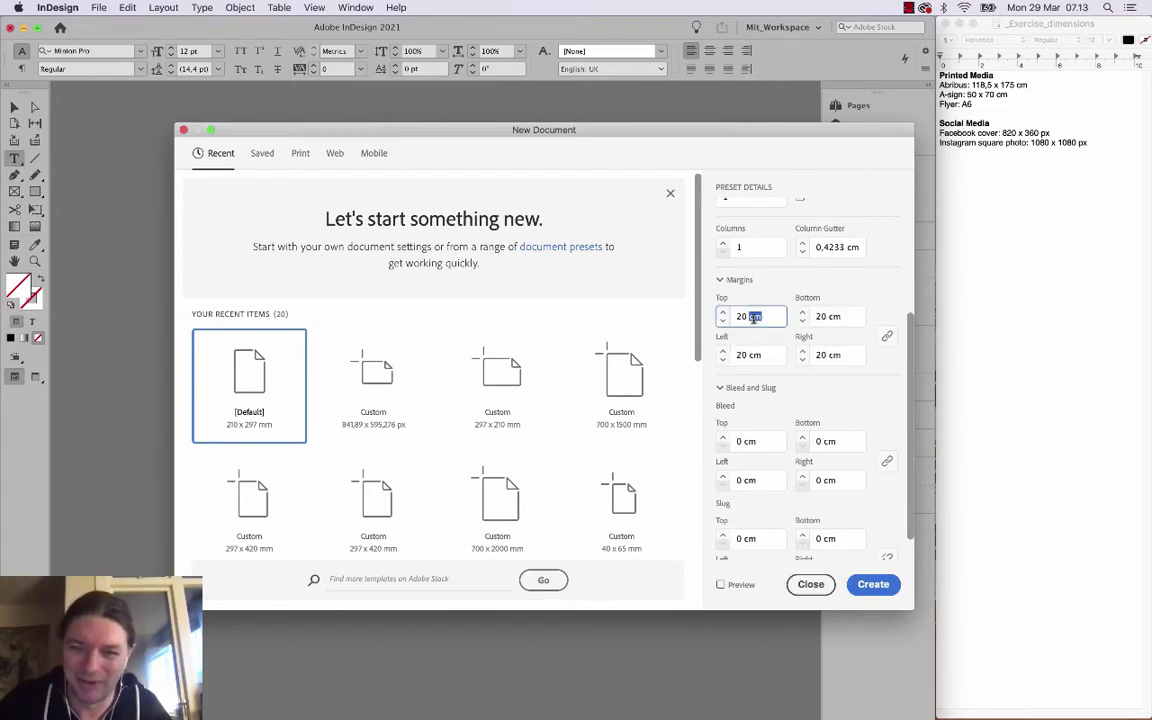
key(Tab)
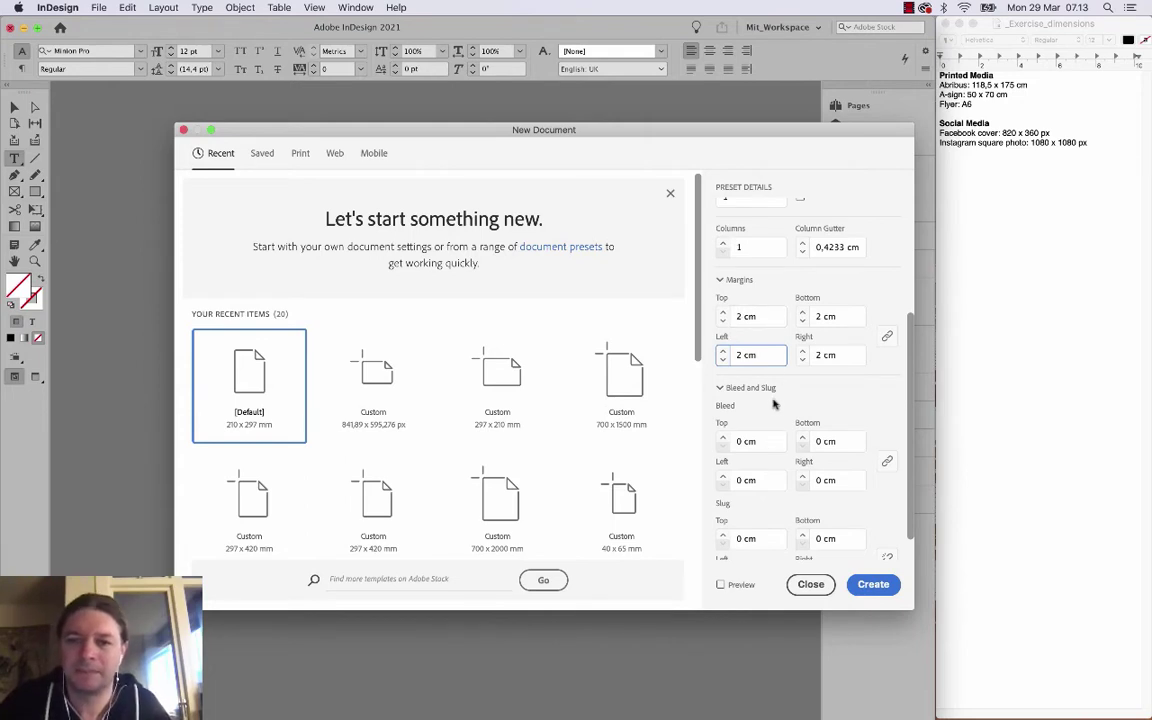
scroll(773, 403, up, 4)
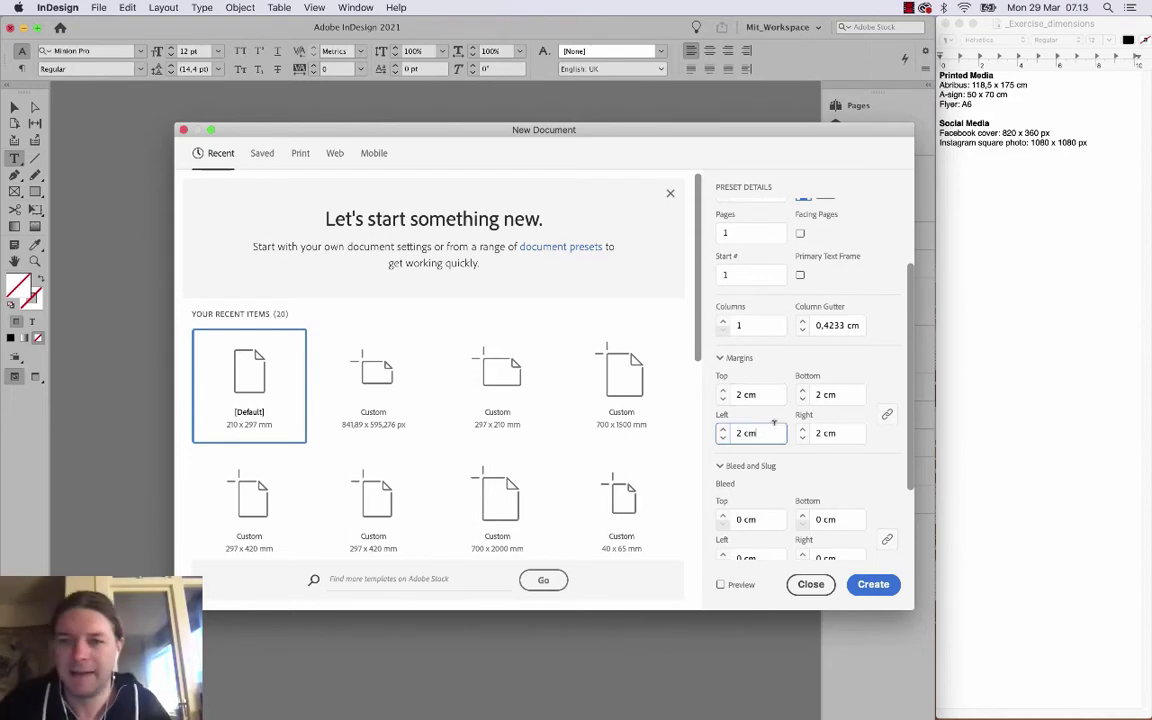
scroll(800, 465, up, 5)
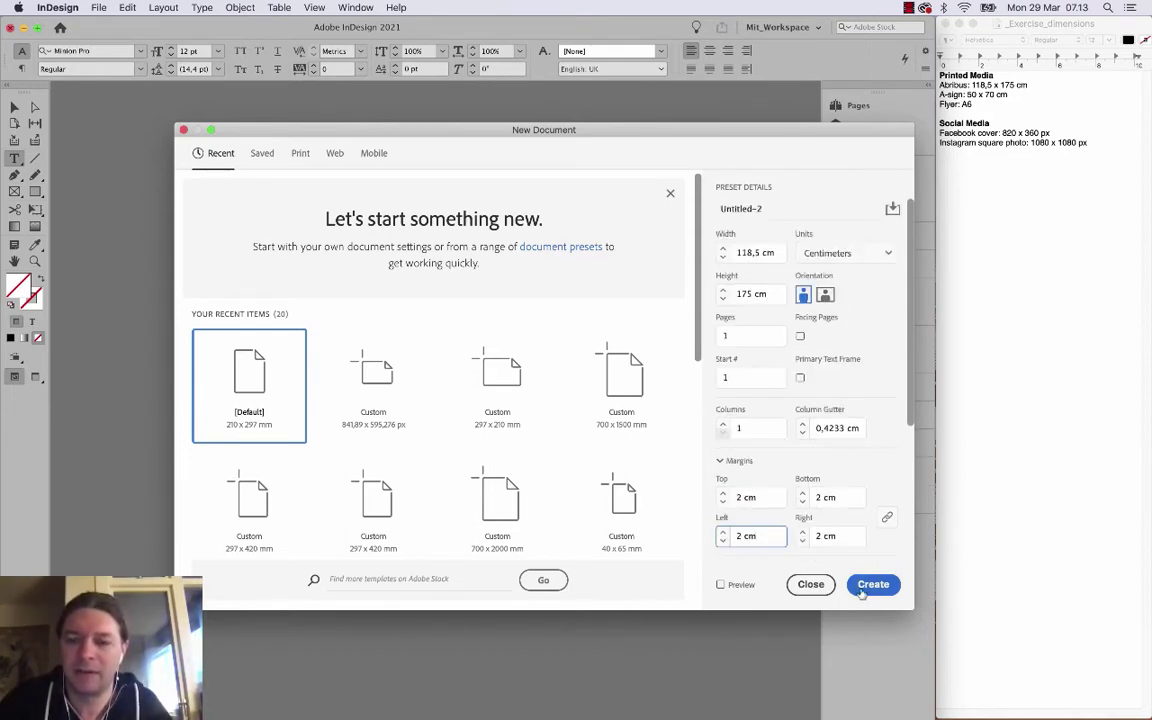
key(Return)
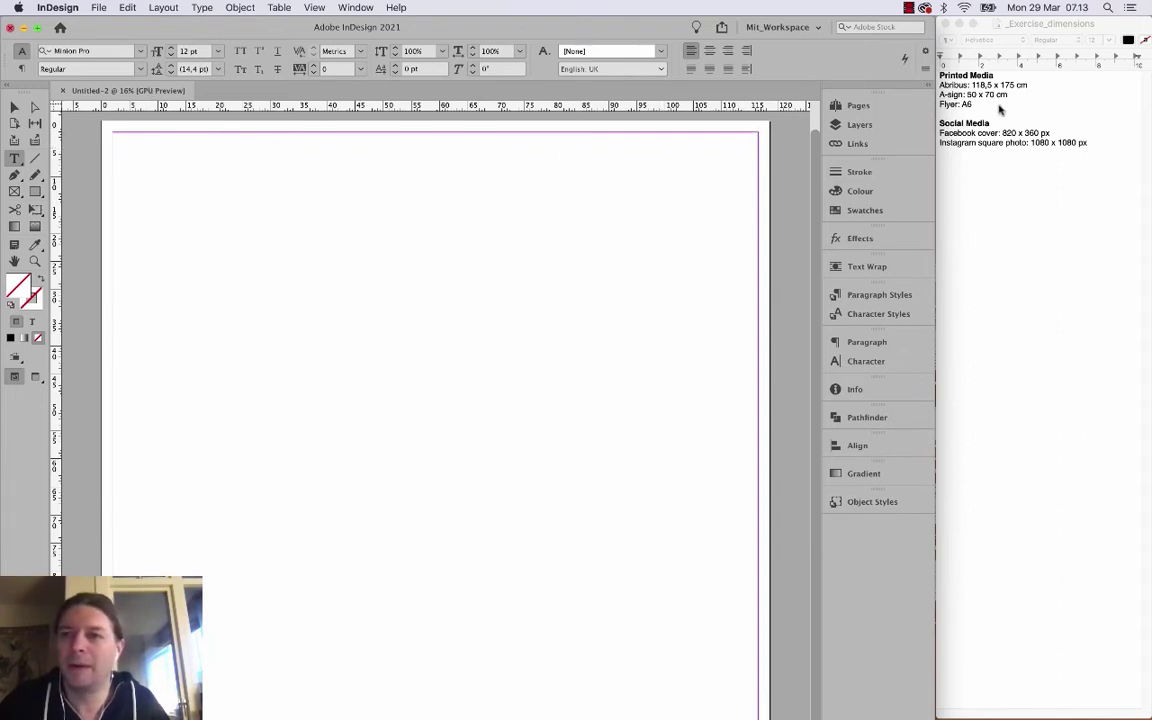
Start another new document for the A-sign and set its width to 500 mm and height to 70 cm.
click(100, 7)
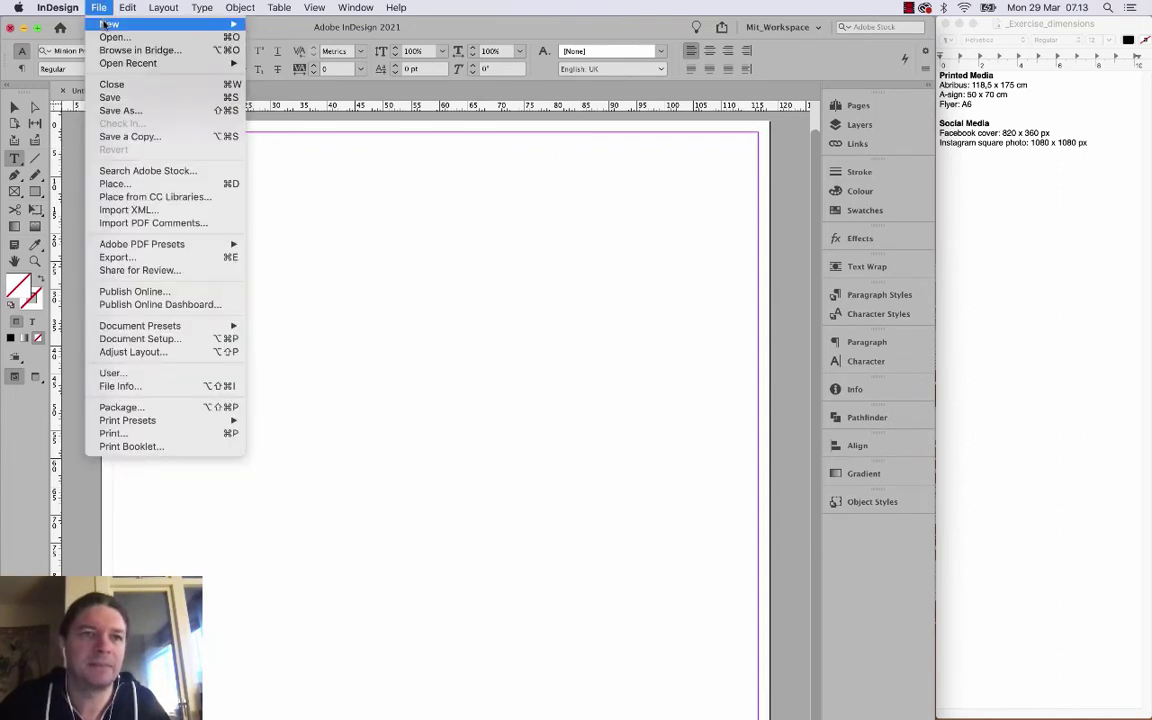
mouse_move(125, 23)
click(265, 26)
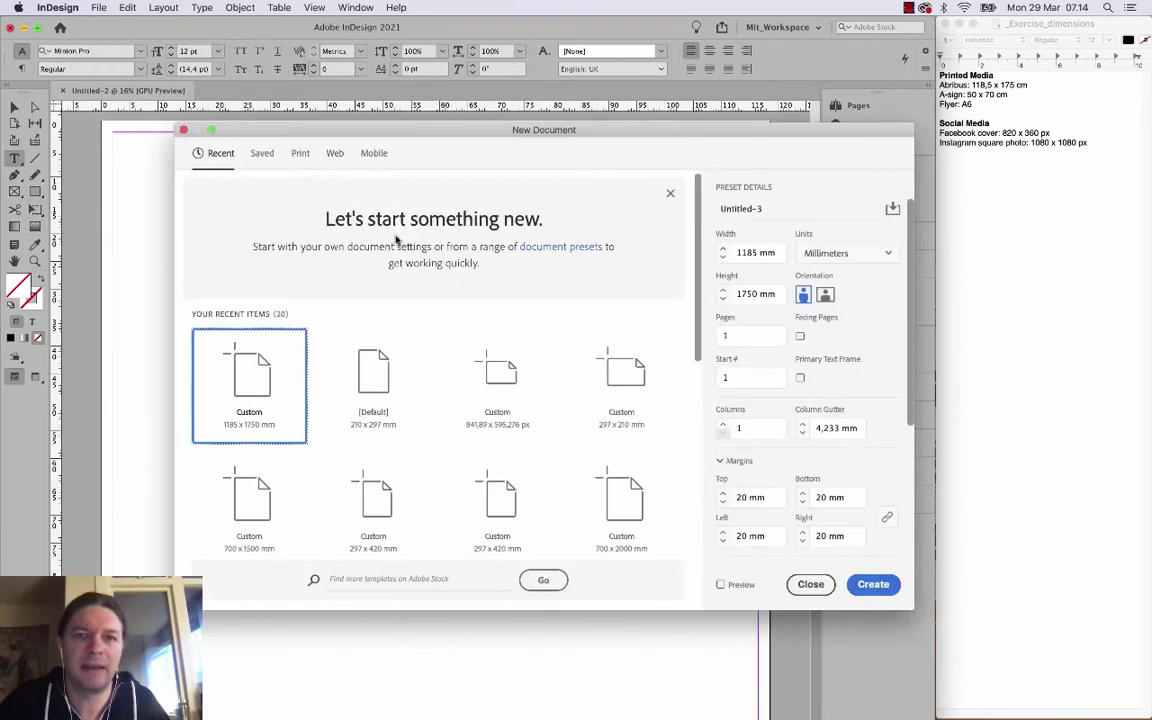
triple_click(759, 253)
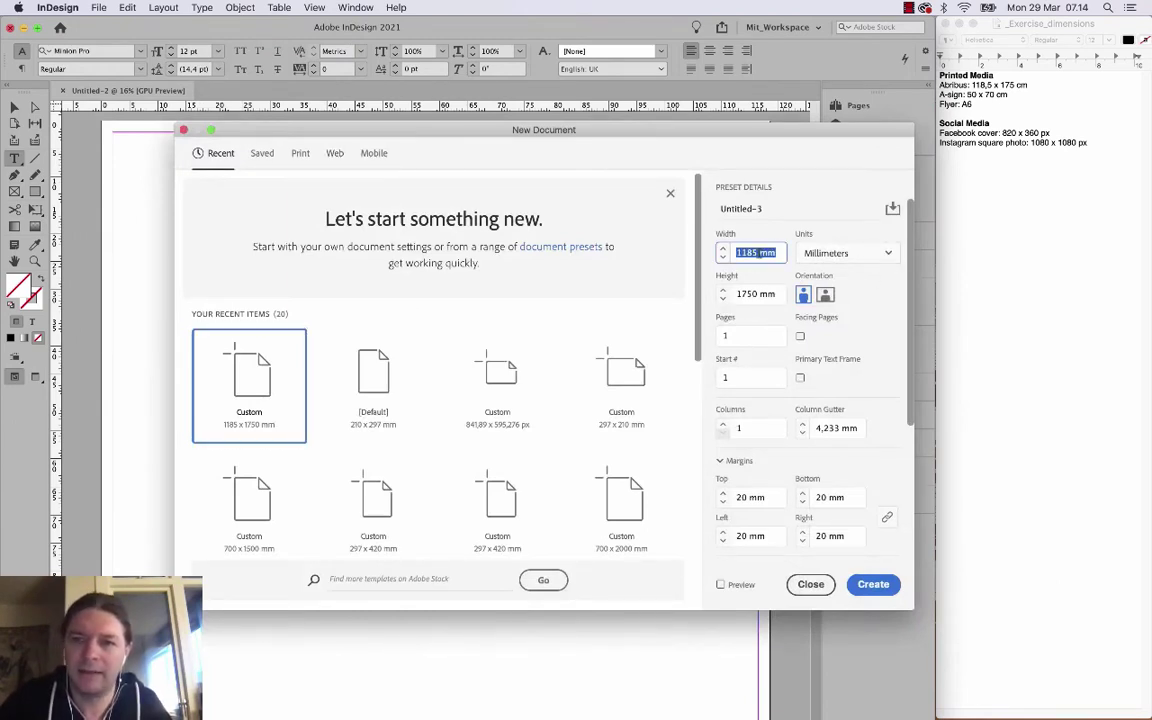
text(500)
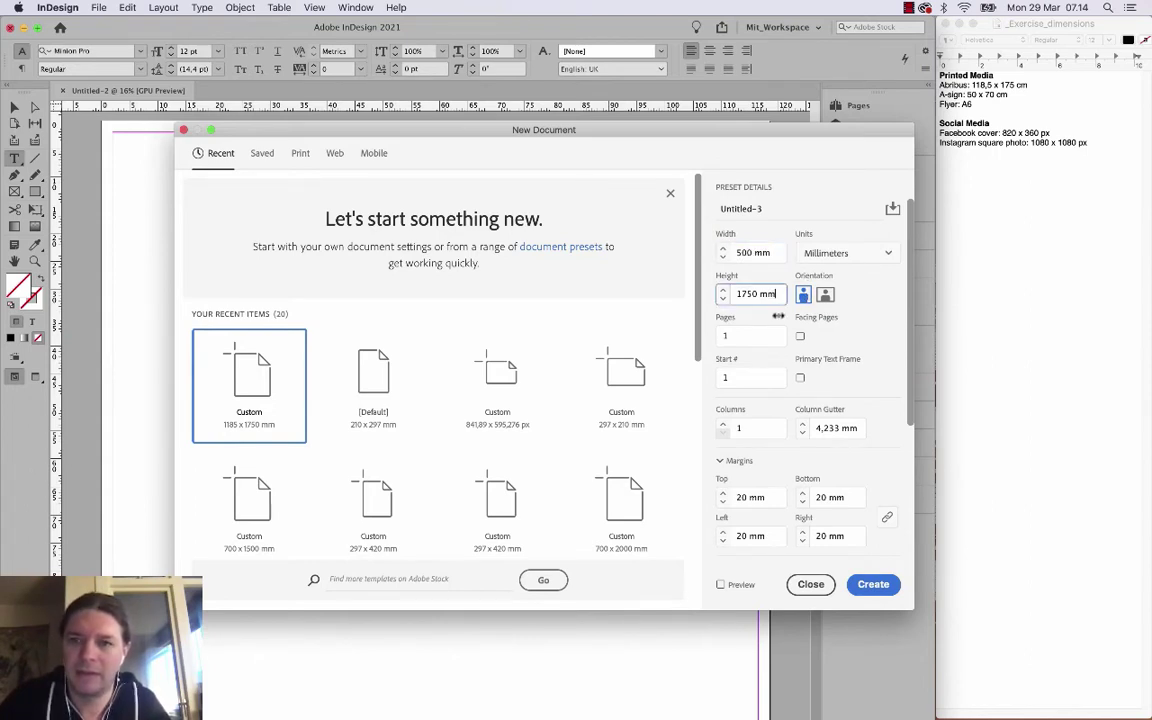
triple_click(754, 291)
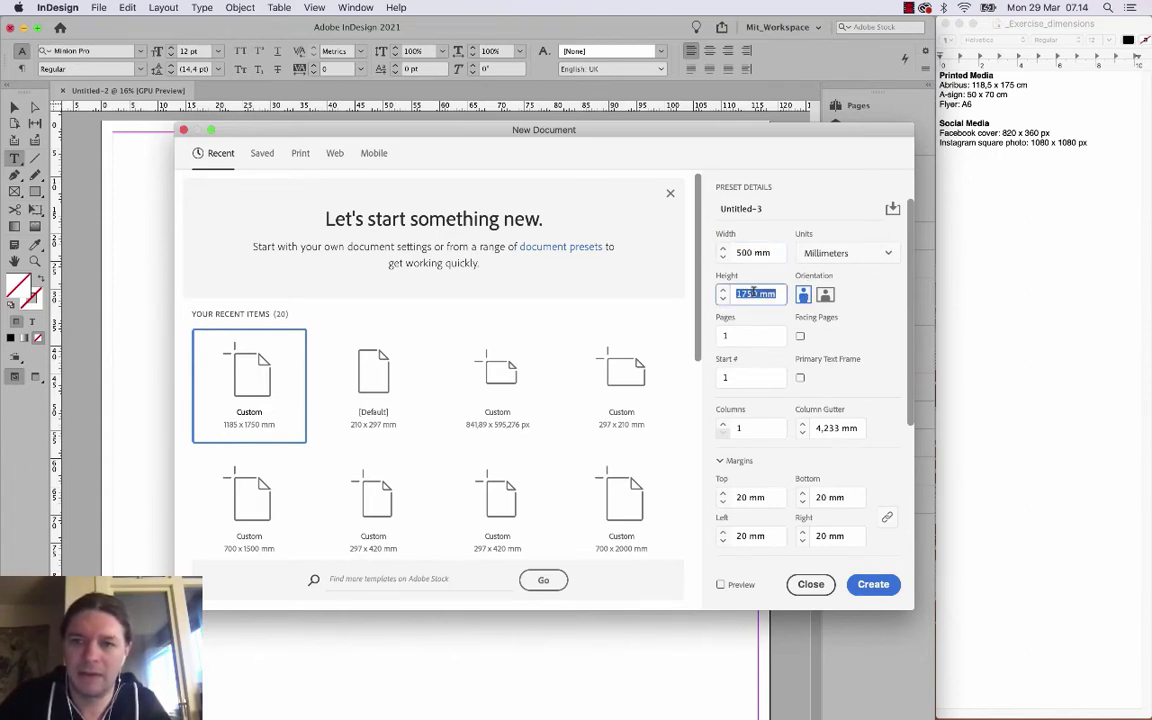
text(7)
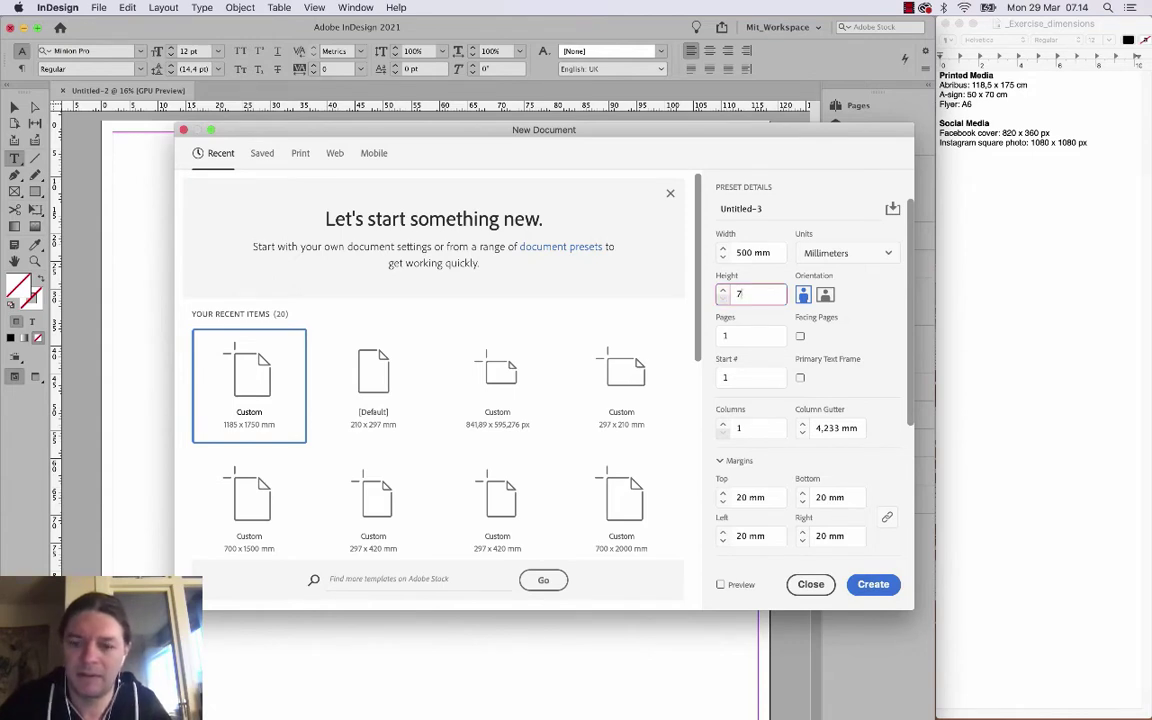
text(0 cm)
click(745, 253)
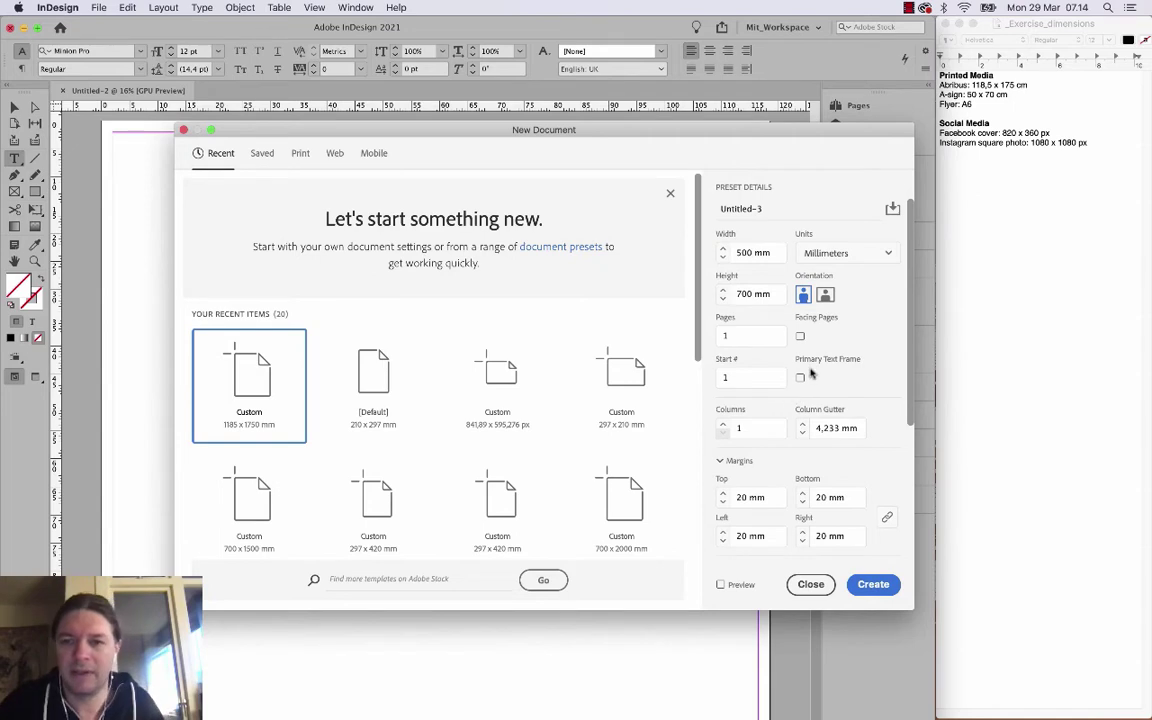
Set all four margins of the A-sign document to 15 mm and create the document.
scroll(805, 373, down, 3)
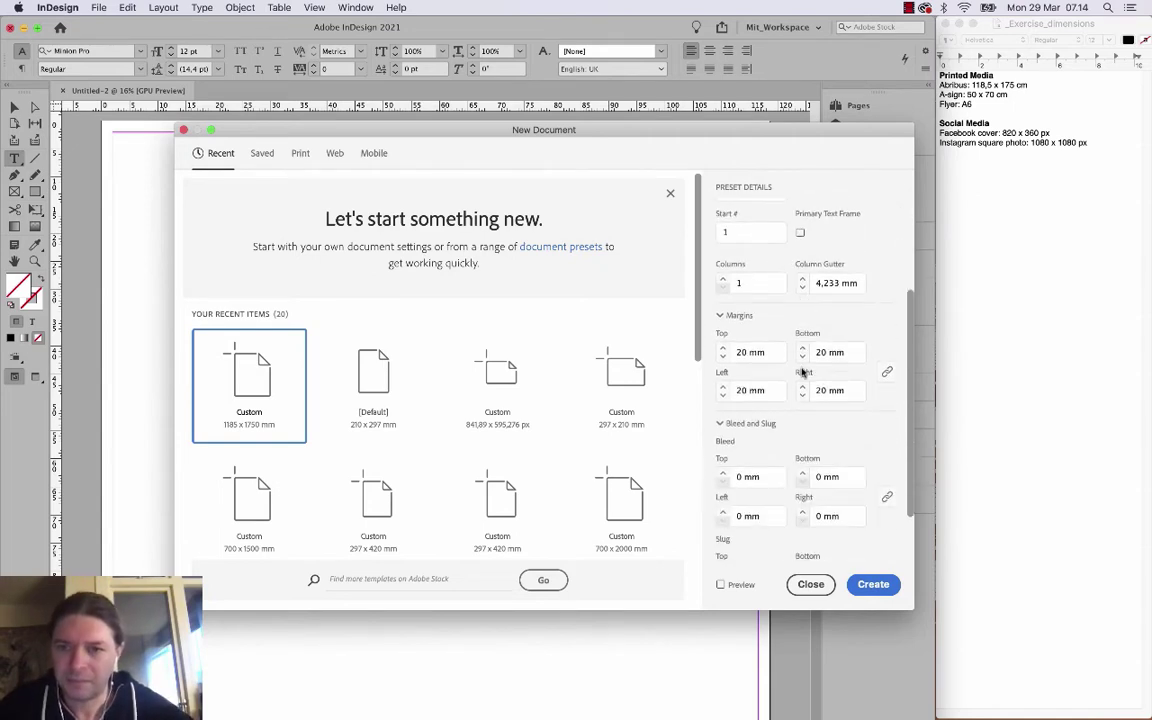
scroll(787, 369, up, 3)
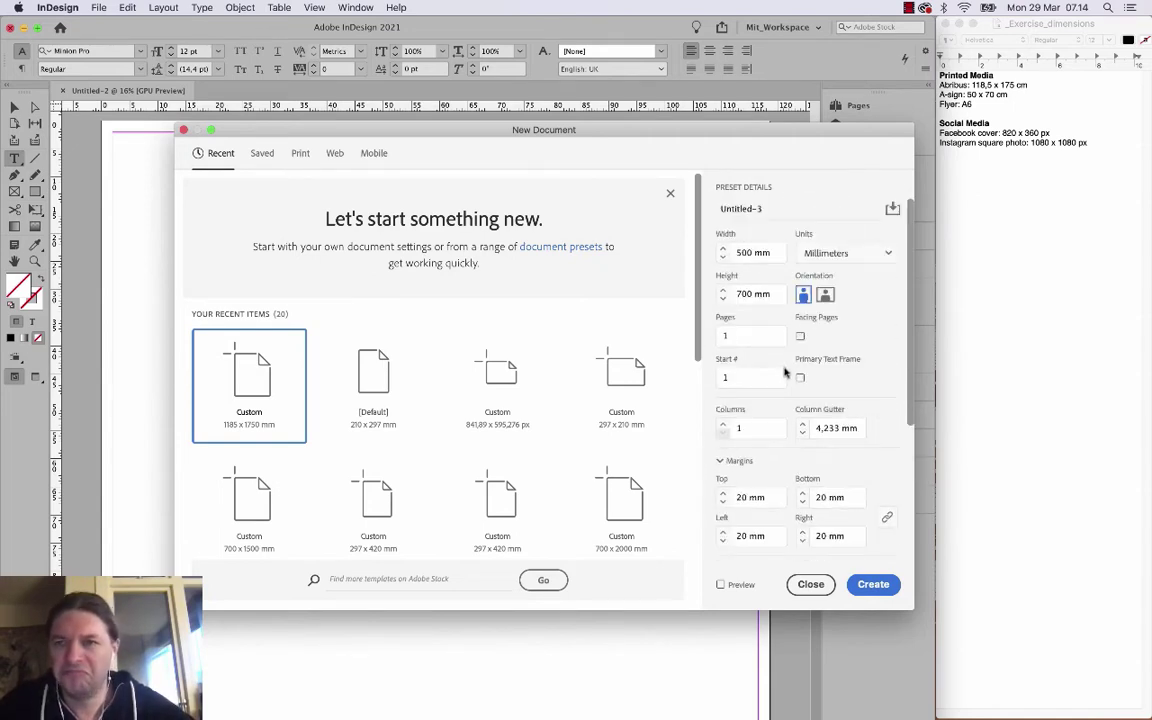
scroll(785, 372, down, 2)
drag(751, 424, 720, 424)
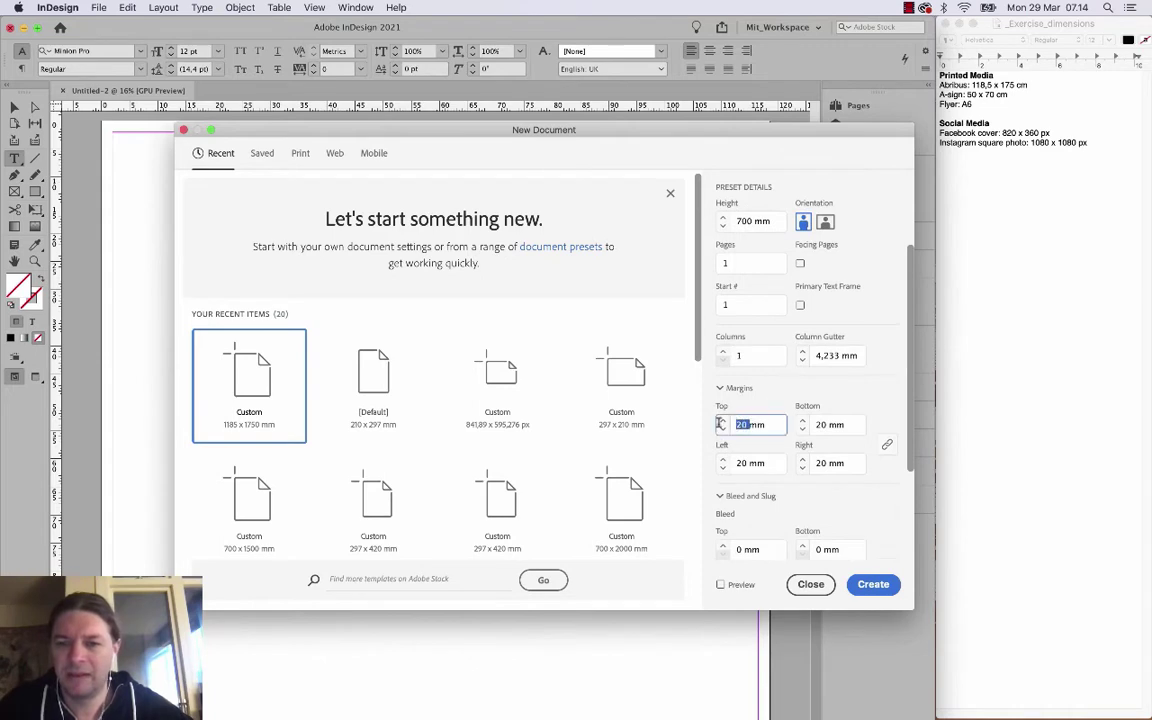
text(15)
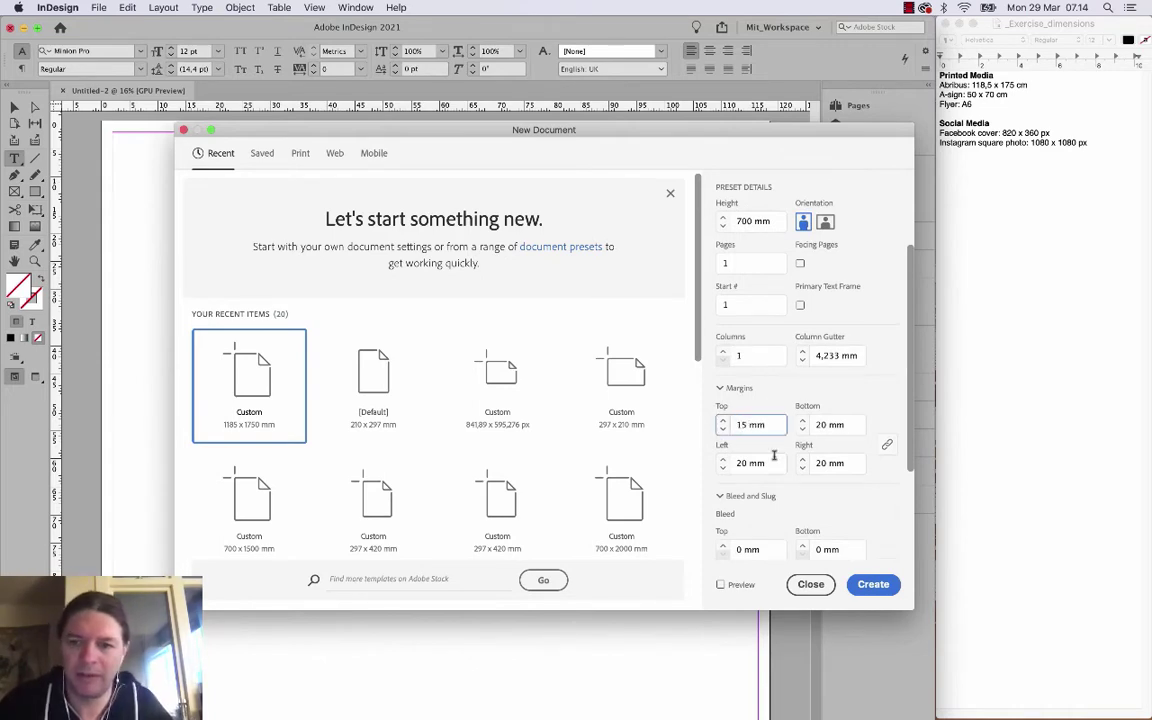
click(762, 463)
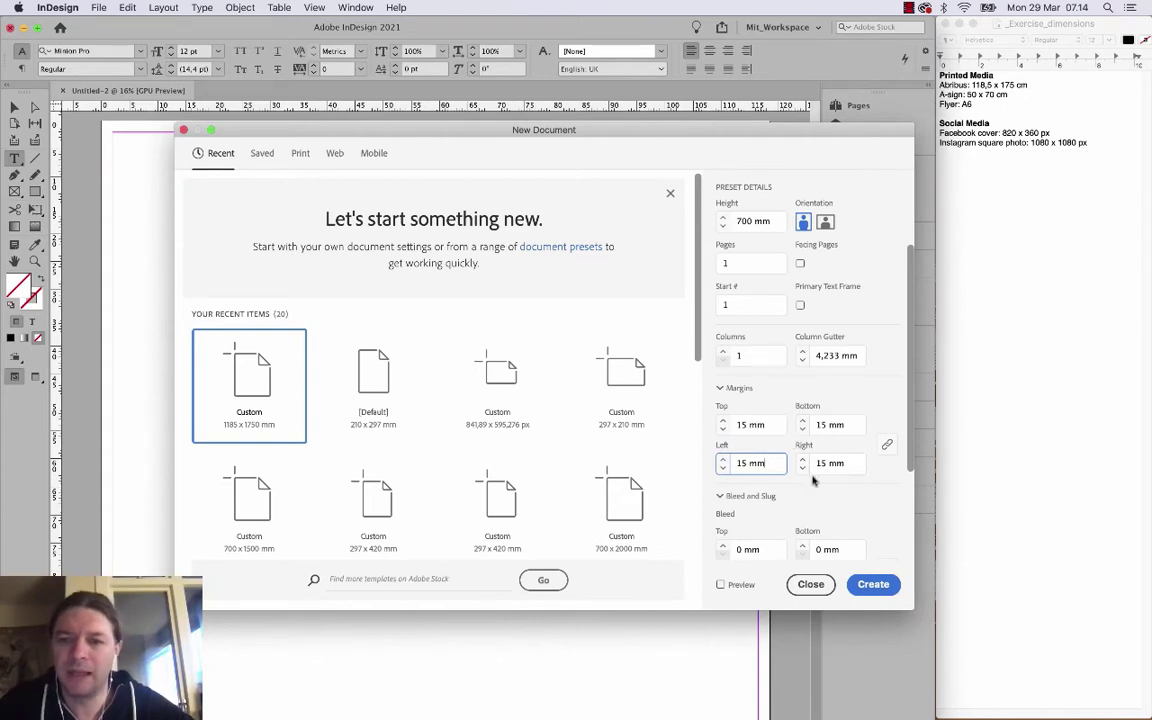
scroll(812, 480, down, 3)
scroll(812, 478, up, 5)
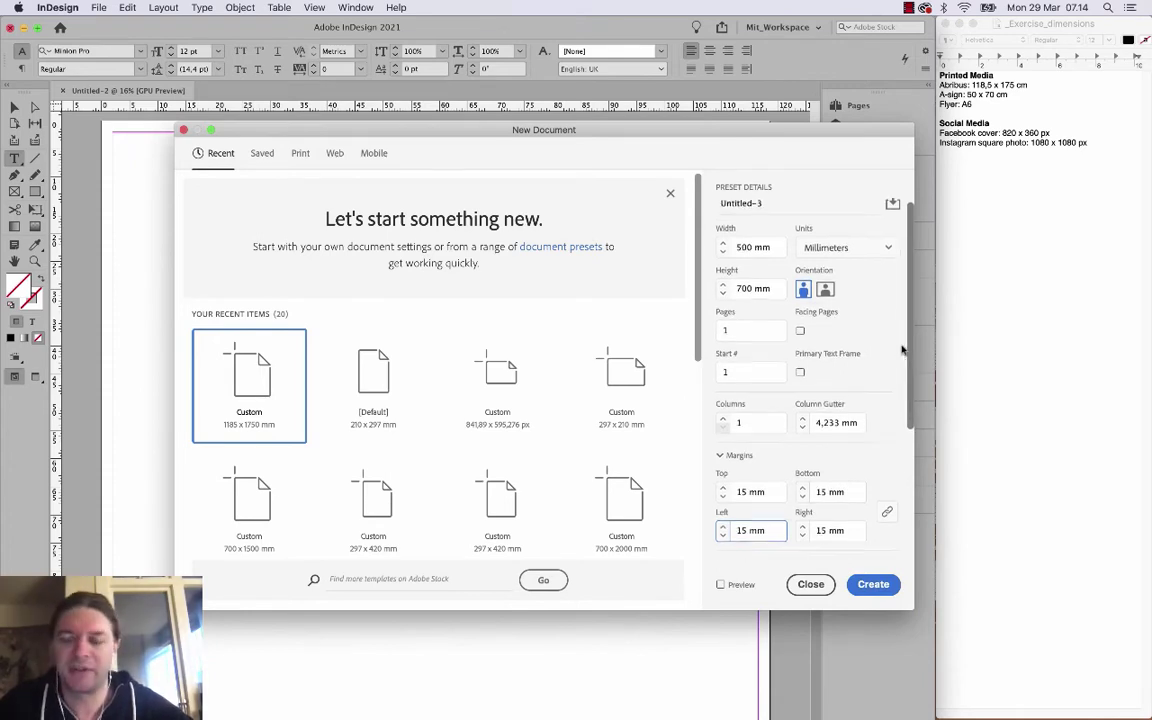
click(885, 584)
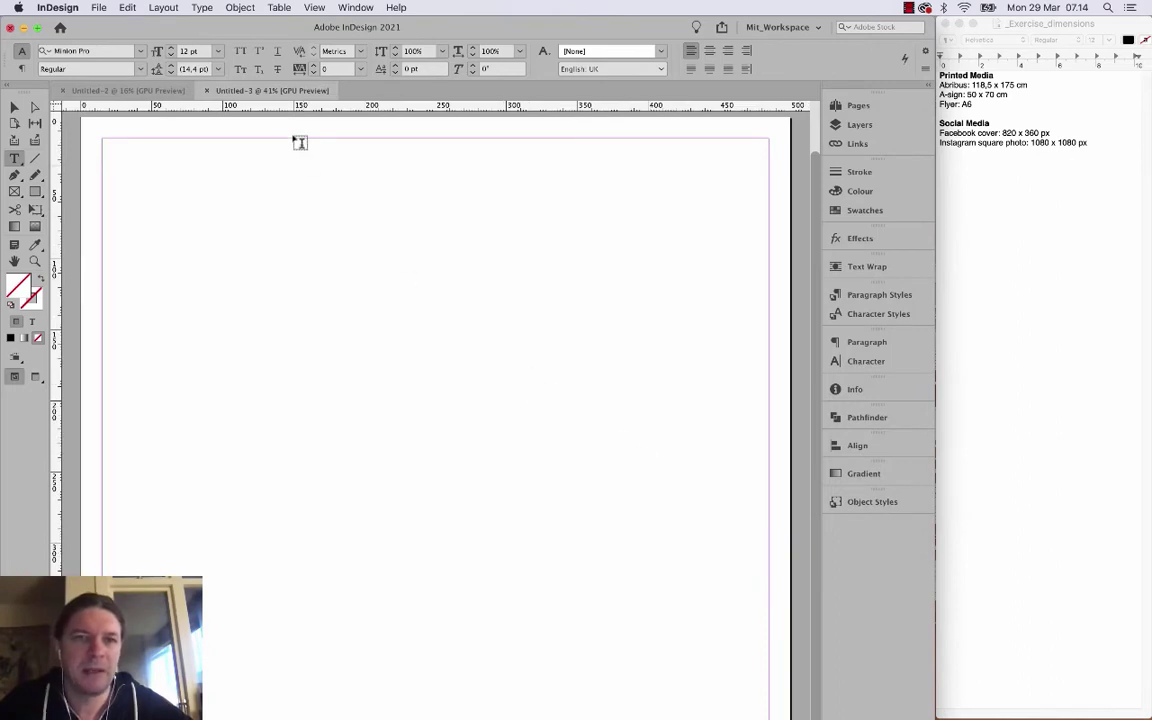
Display the A-sign's page overview and fit the whole page in view, keeping the window beside the dimensions note.
key(super+minus)
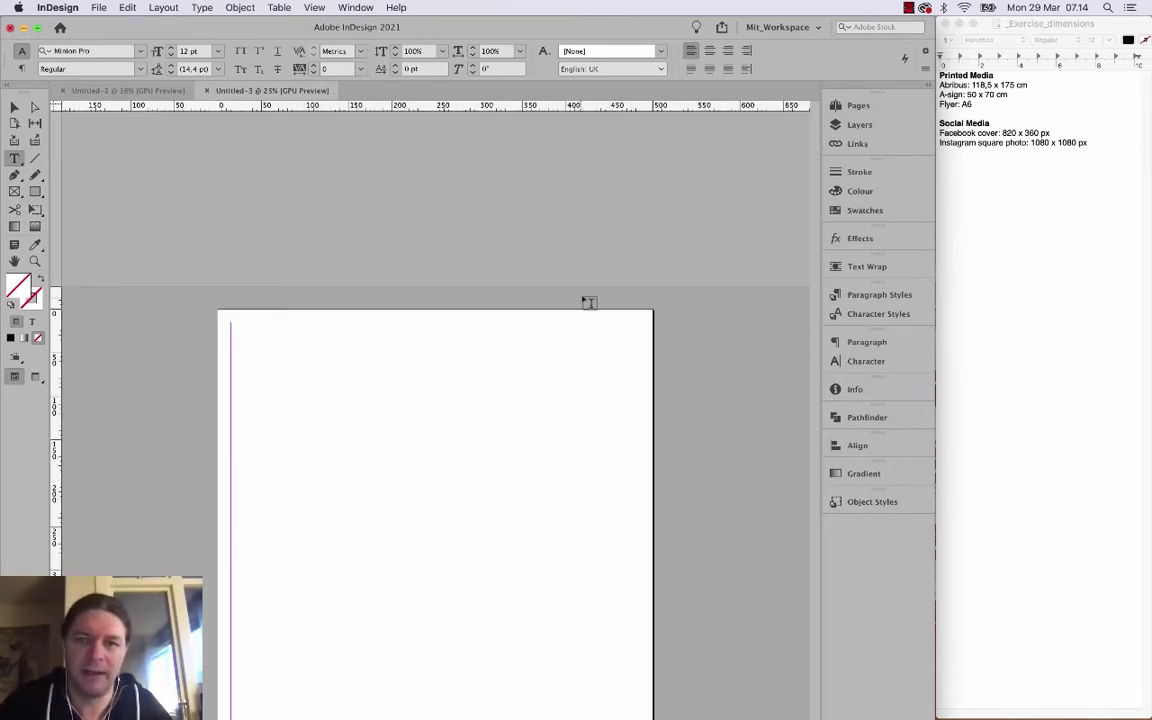
key(super+equal)
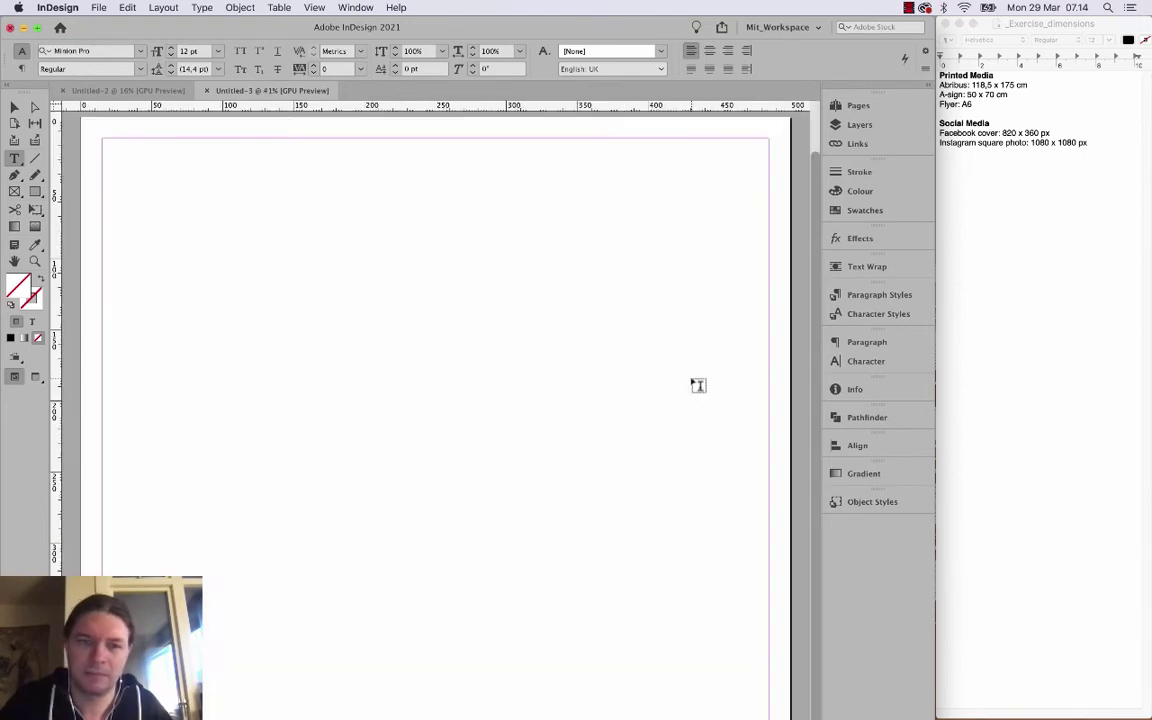
key(super+minus)
key(super+minus)
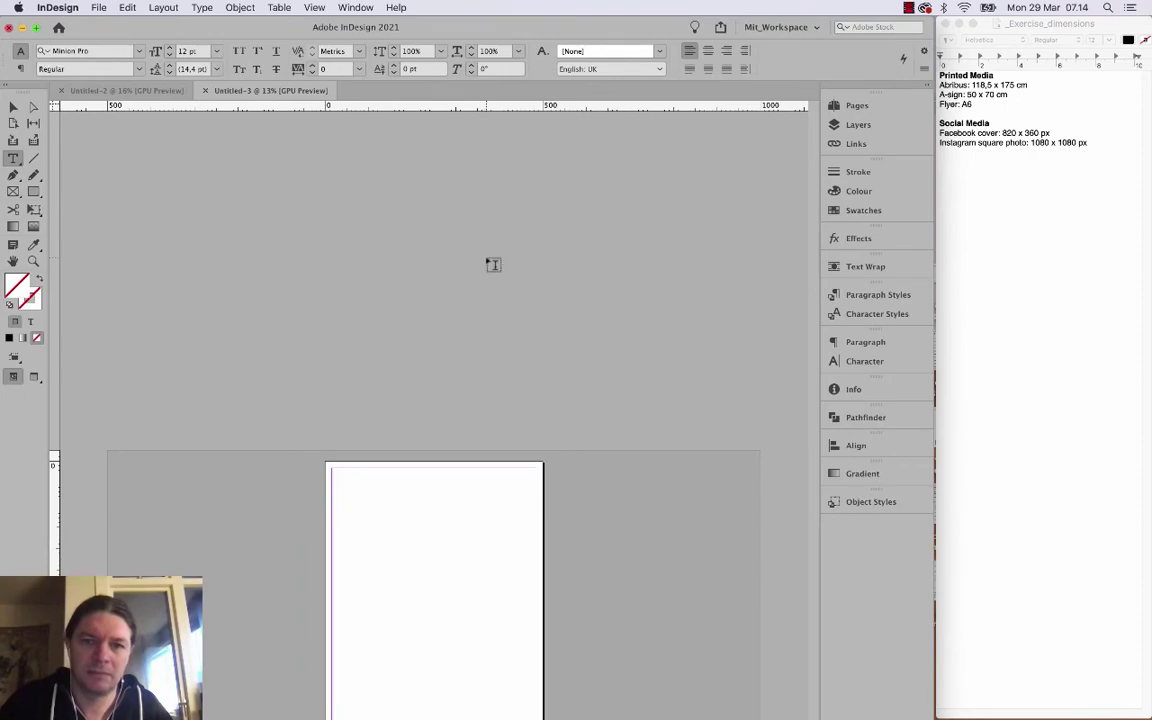
click(845, 105)
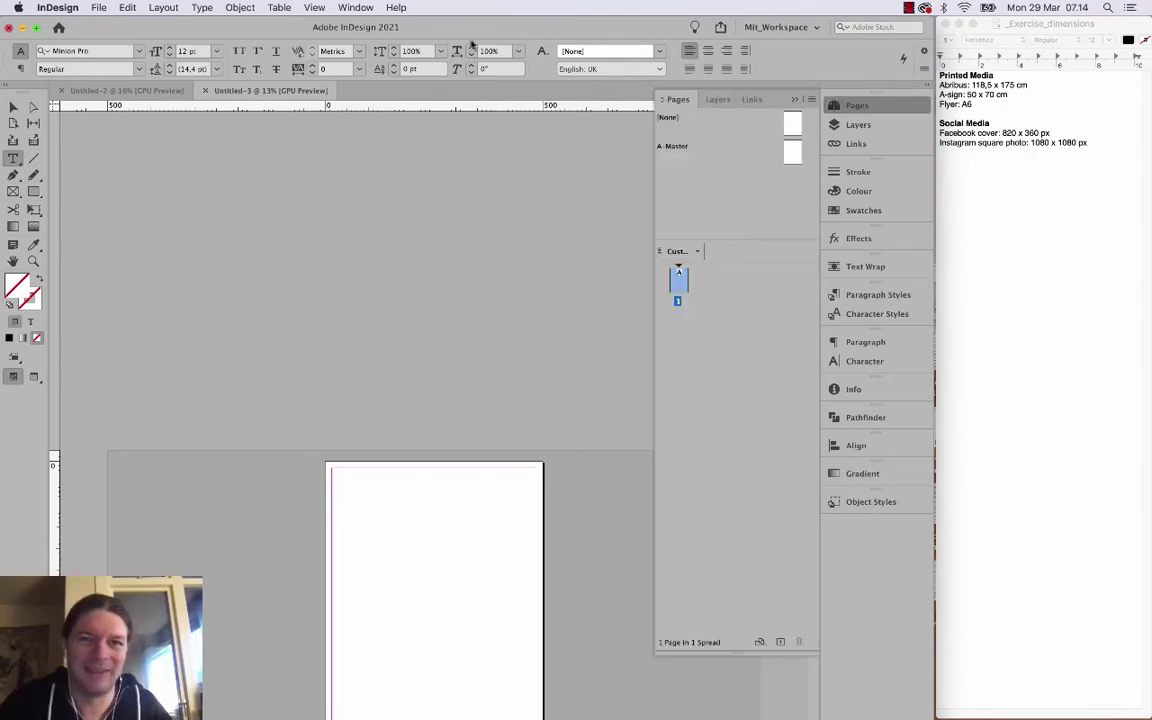
double_click(424, 30)
drag(590, 189, 547, 28)
double_click(547, 28)
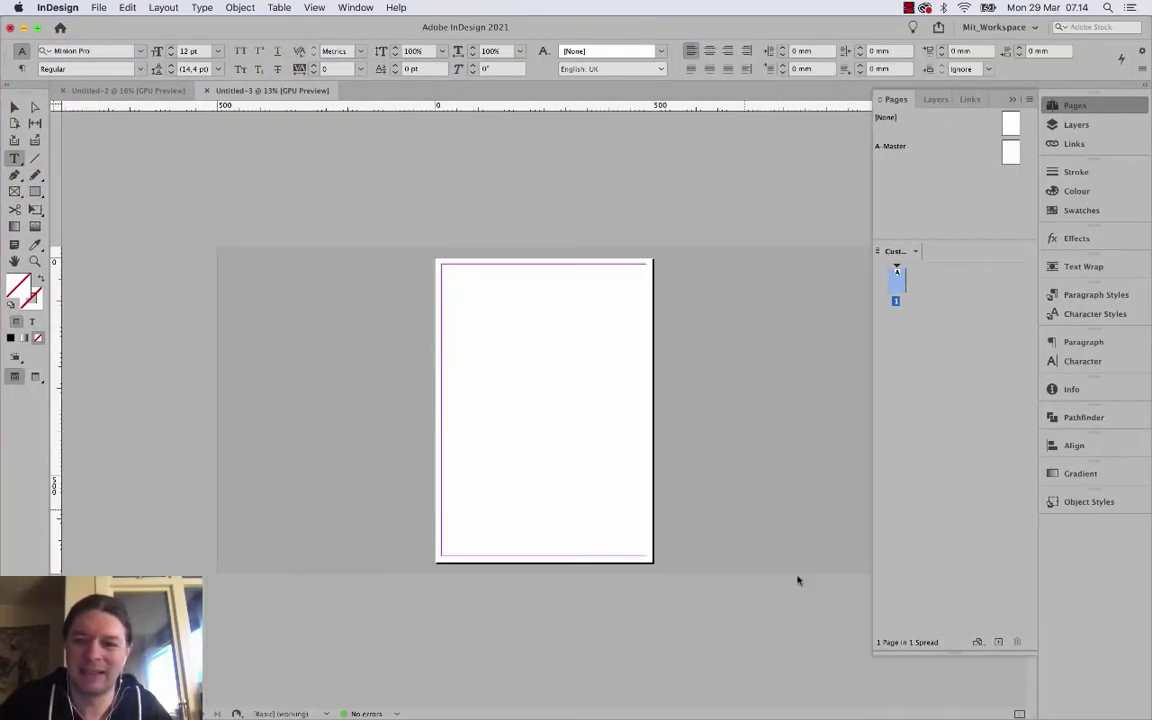
drag(1148, 528, 933, 501)
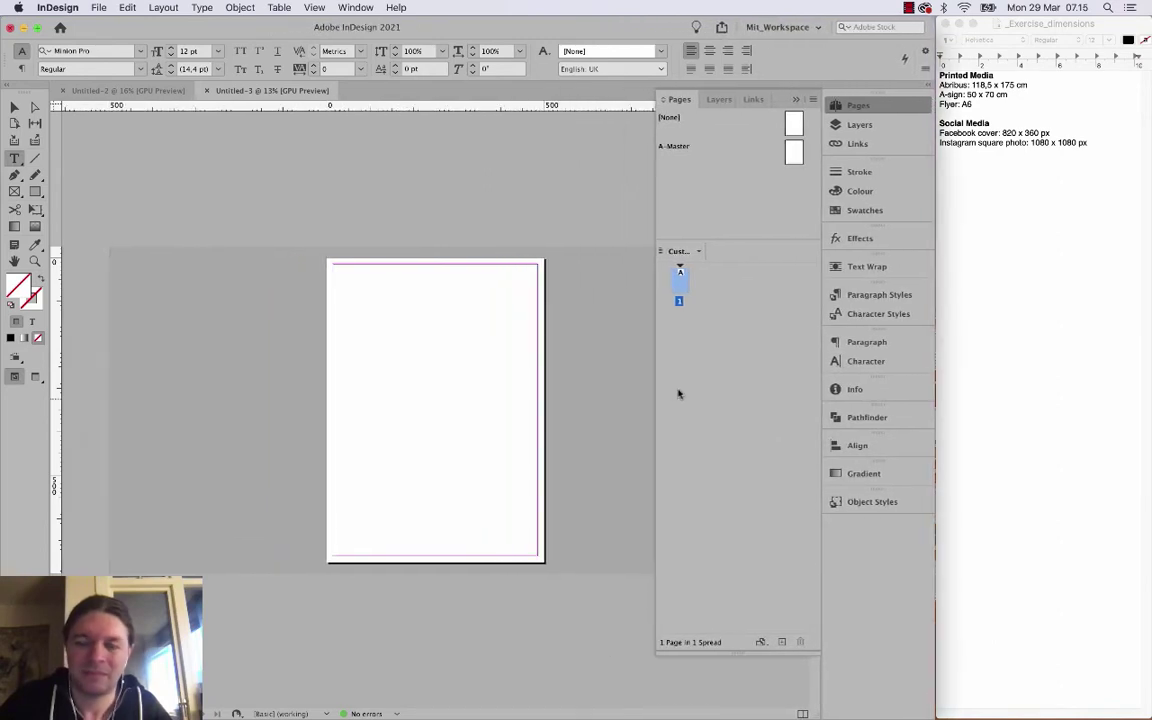
Start a new print document for the flyer, expand the full preset list and choose the A5 preset.
click(99, 7)
mouse_move(110, 23)
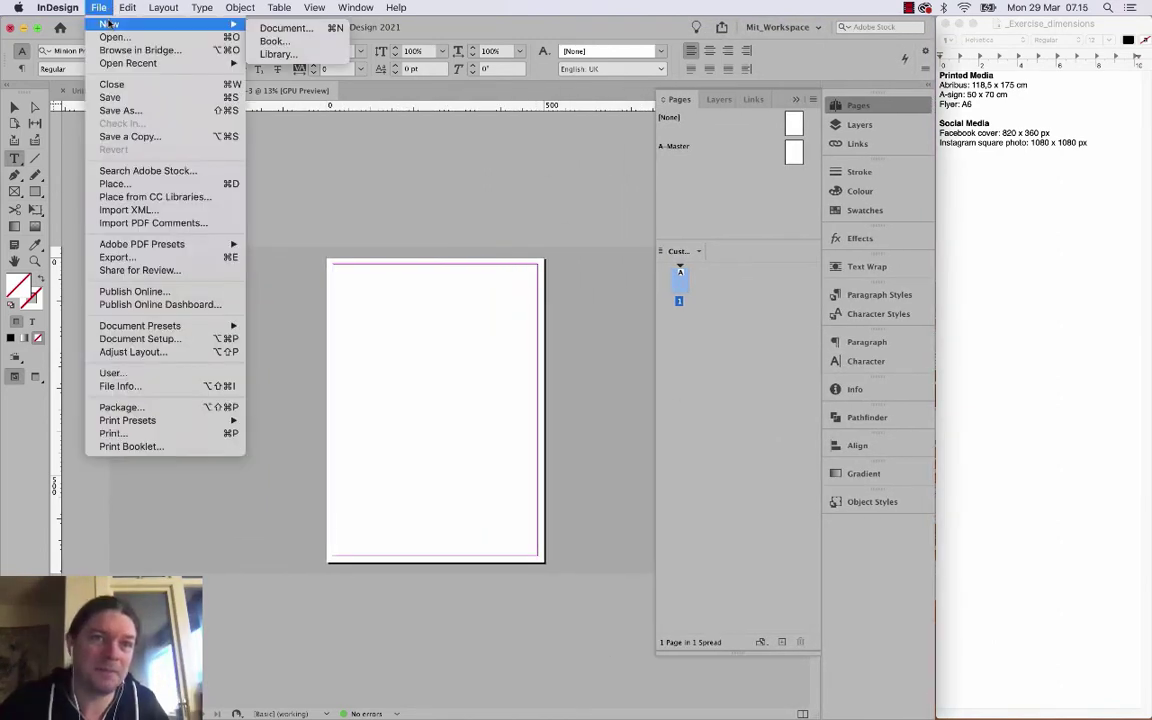
click(285, 28)
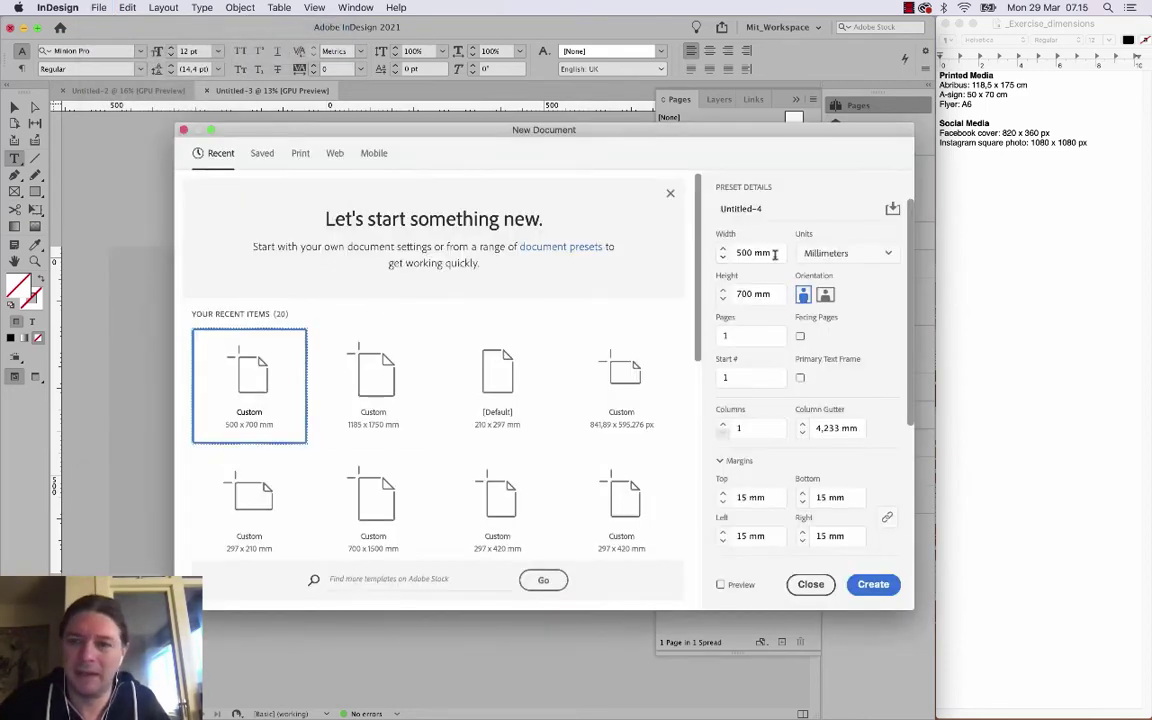
click(299, 153)
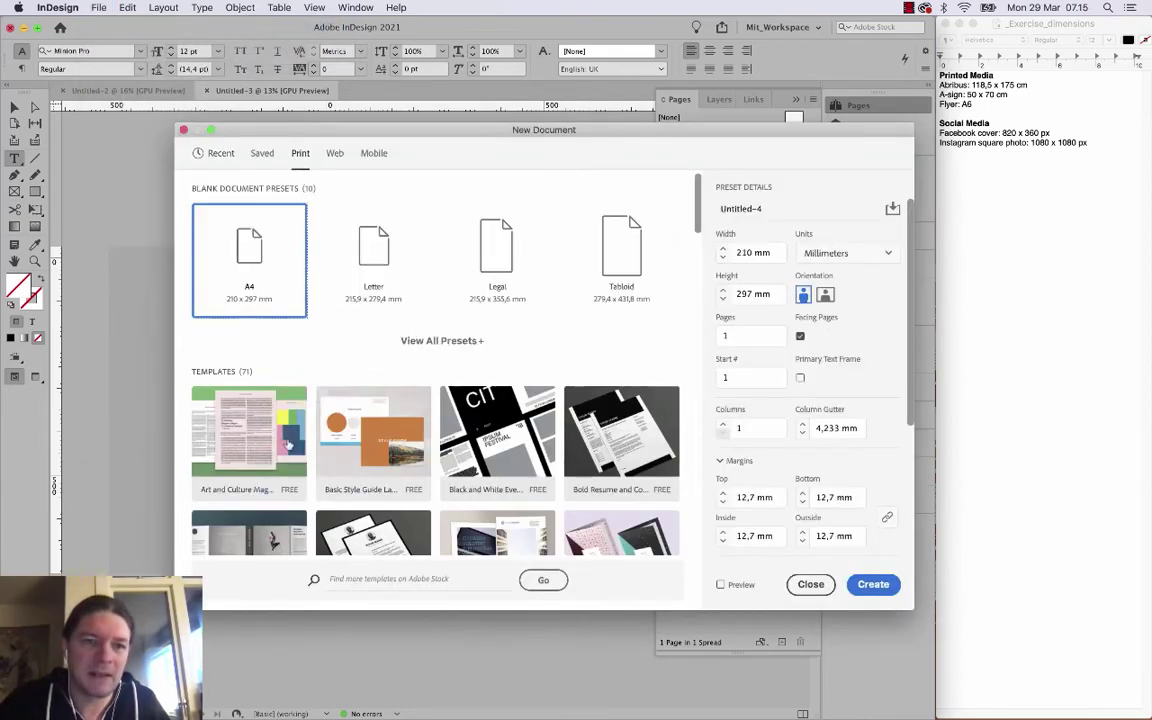
click(413, 340)
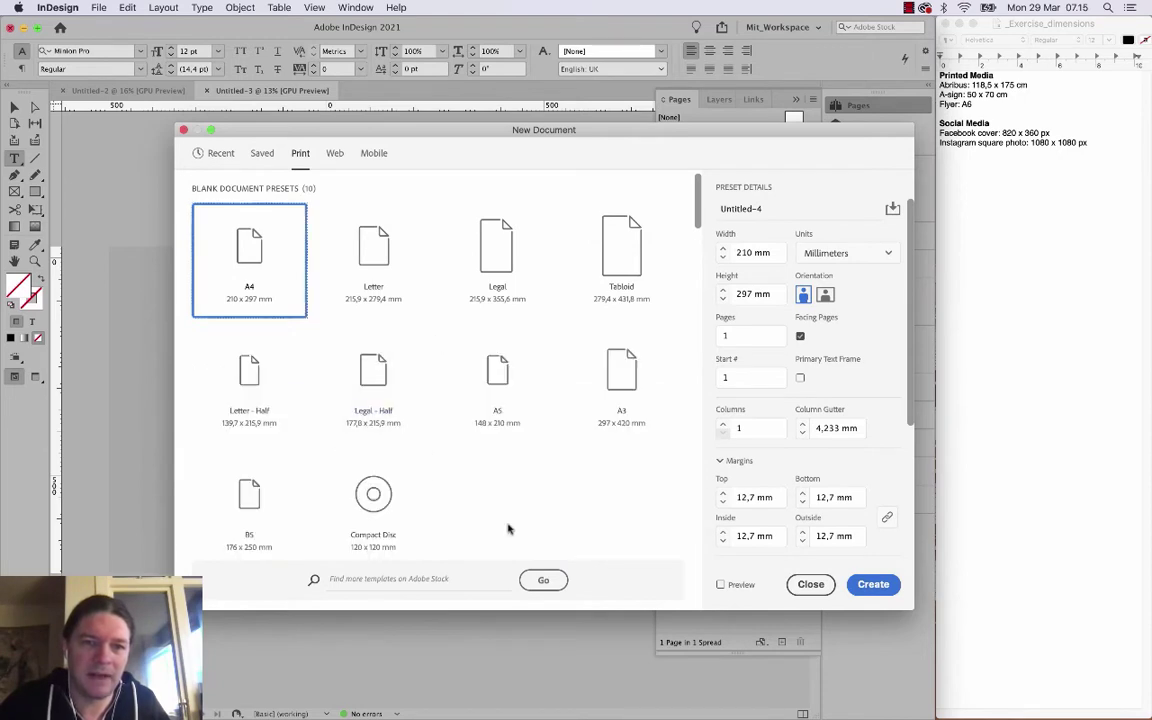
click(507, 398)
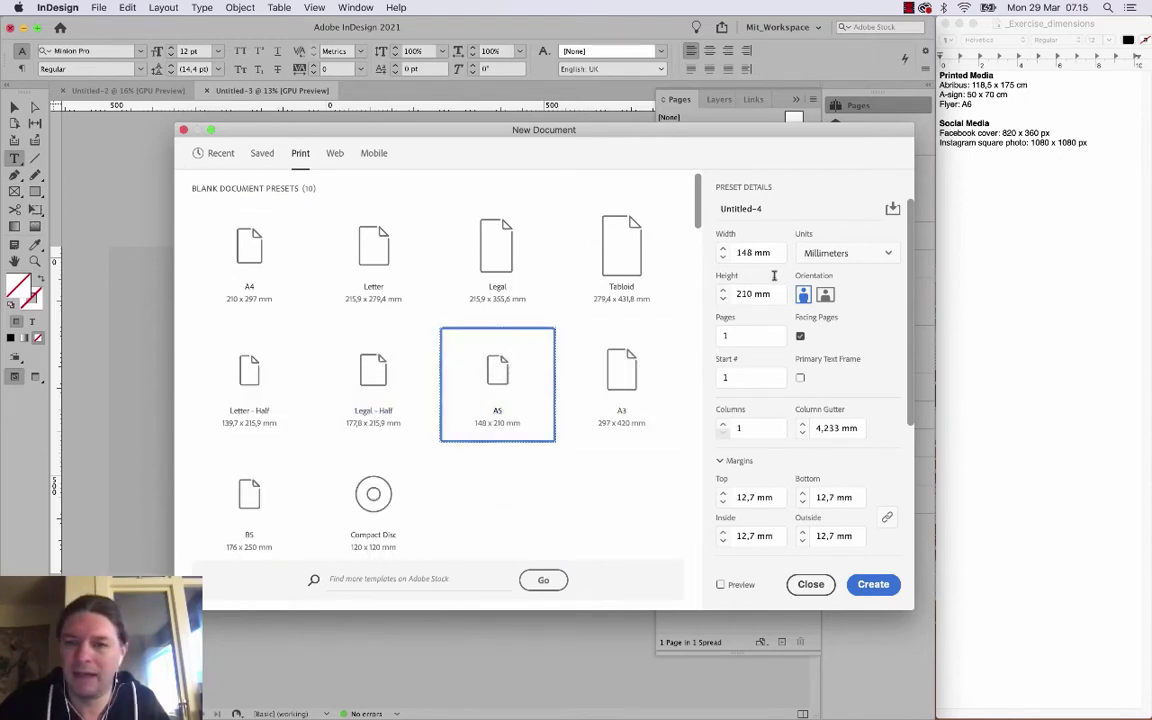
Set the flyer's height to 105 mm and switch to portrait orientation for an A6 page of 105 × 148 mm.
drag(772, 294, 738, 295)
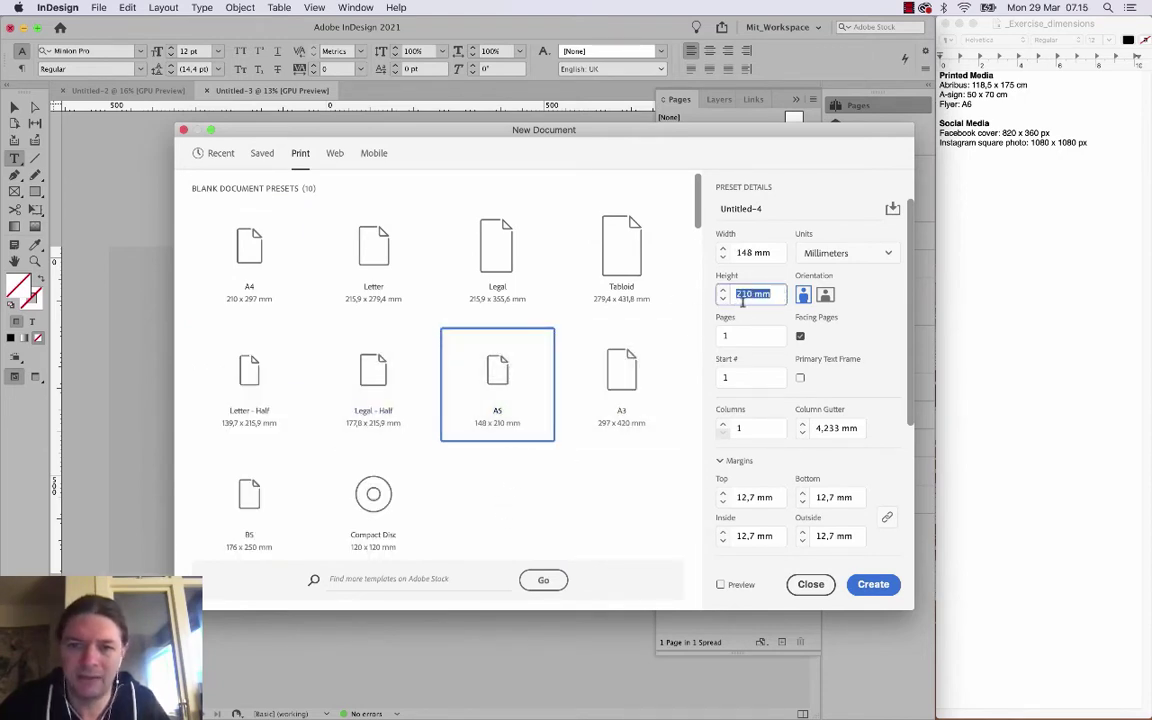
text(105)
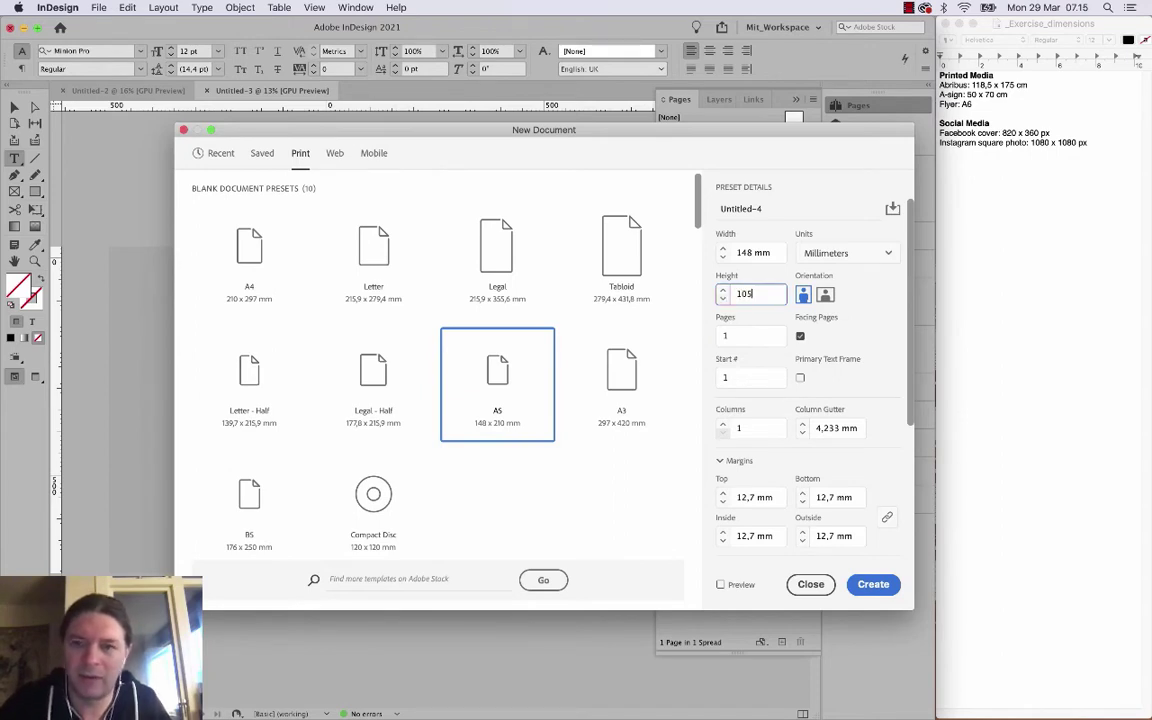
key(shift+Tab)
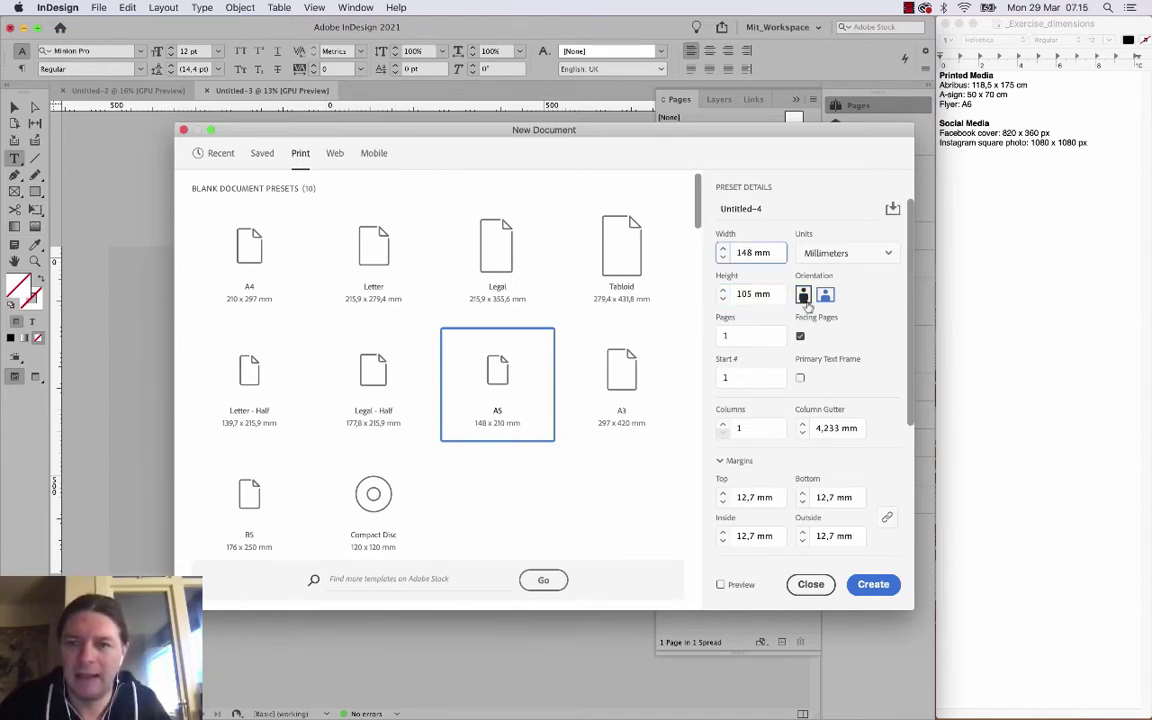
click(805, 298)
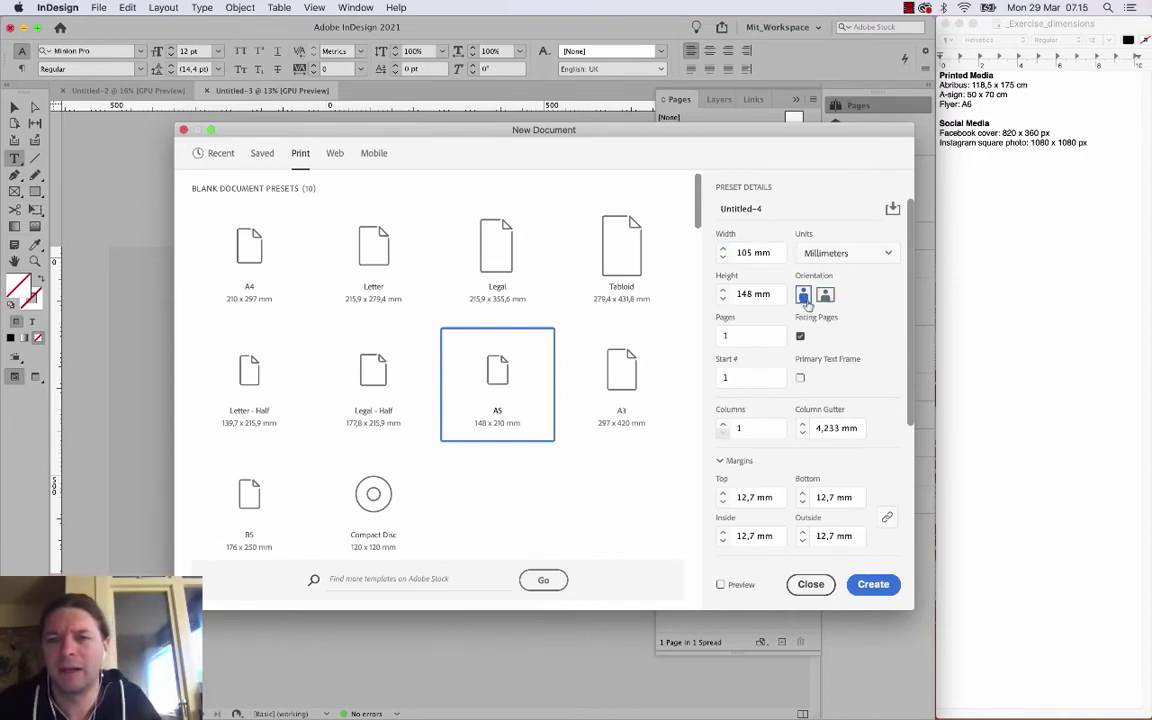
Set all four margins of the A6 flyer to 5 mm.
scroll(845, 365, down, 5)
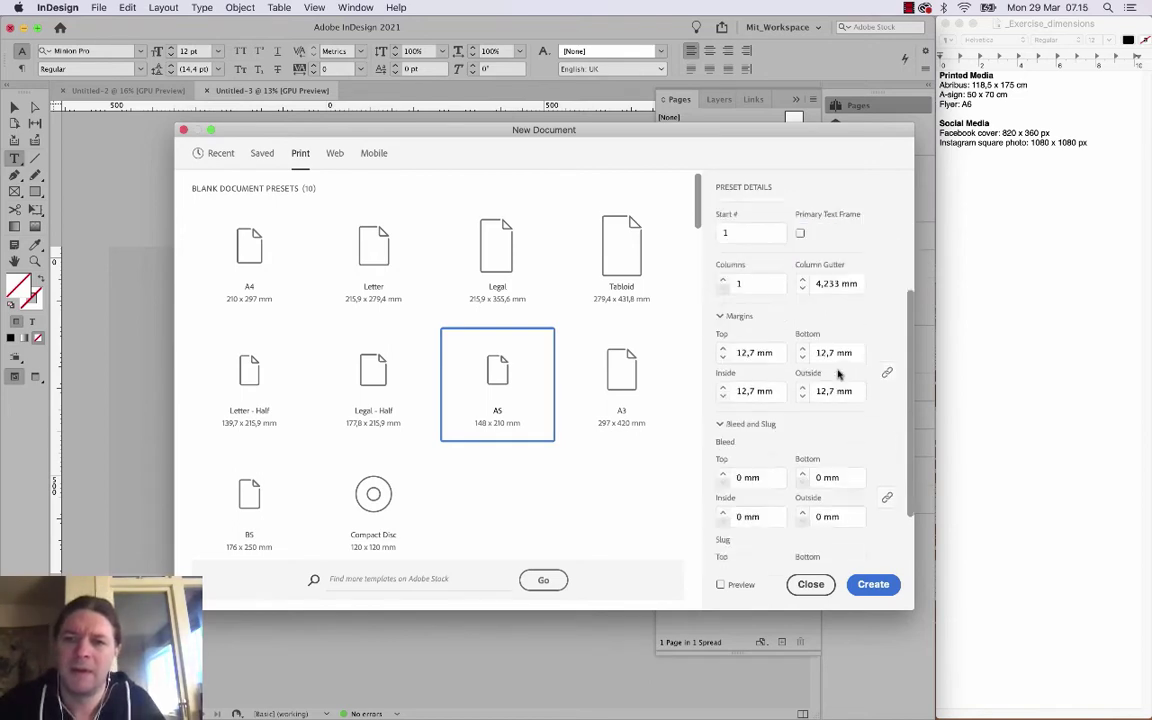
triple_click(769, 287)
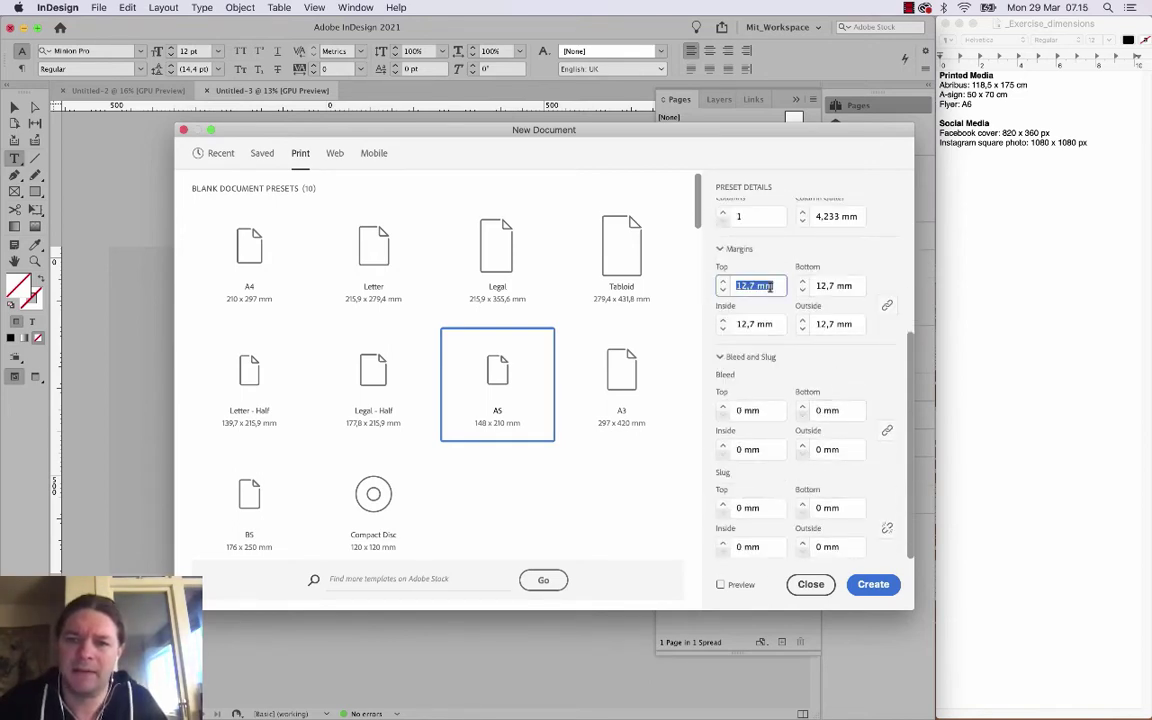
text(5)
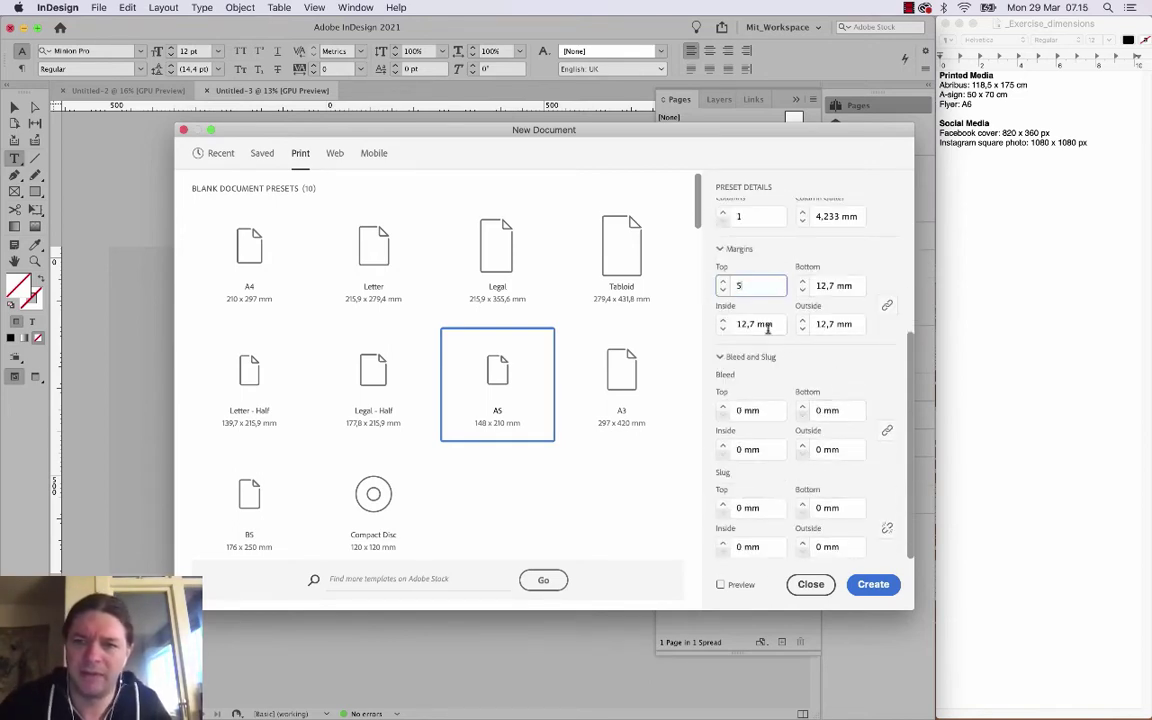
key(Tab)
Set the flyer's bleed to 5 mm on all sides and create the document.
scroll(760, 320, up, 5)
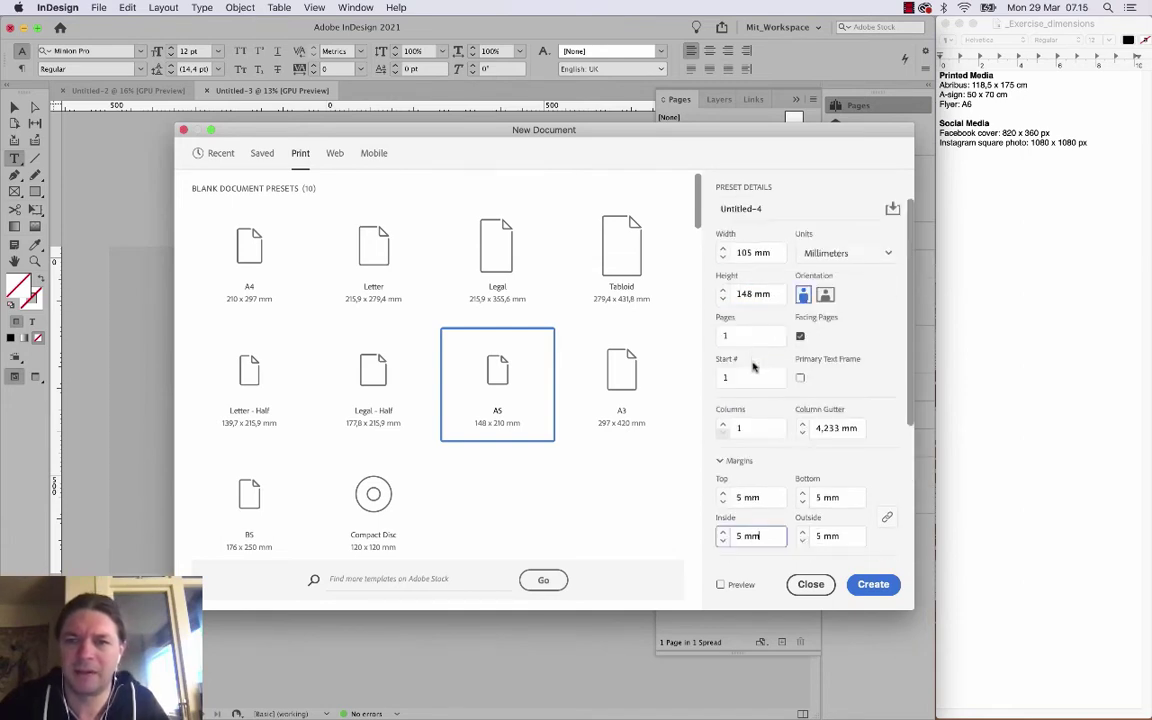
scroll(788, 480, down, 1)
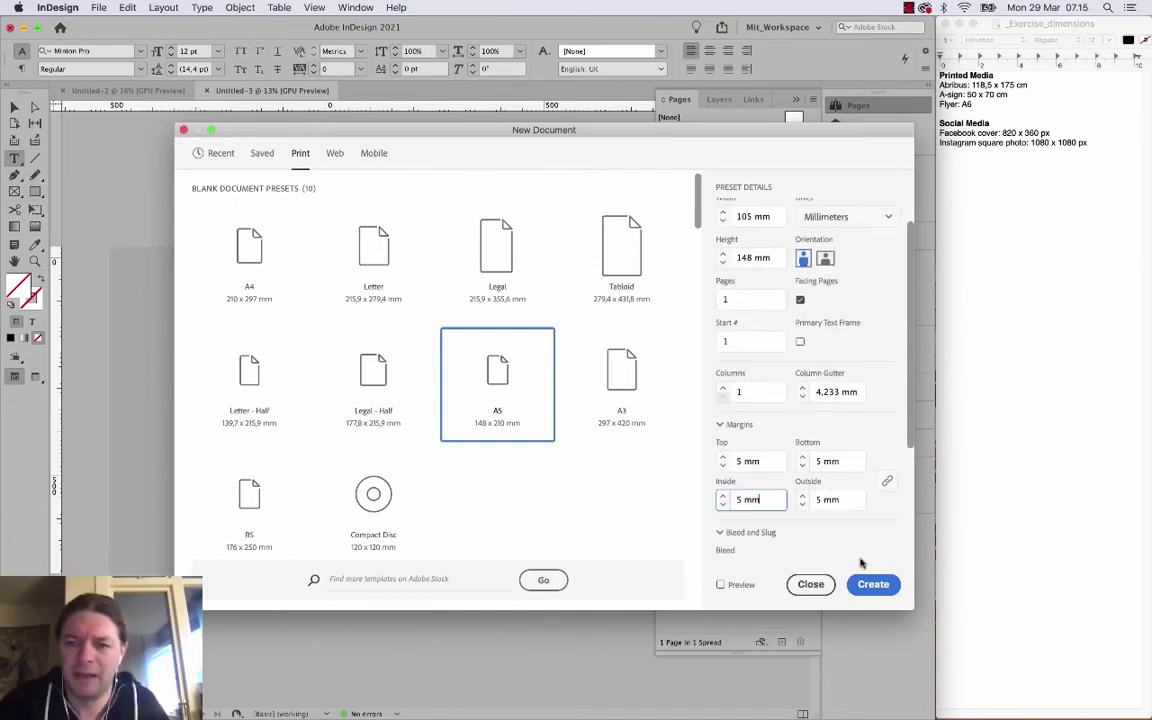
scroll(825, 527, down, 3)
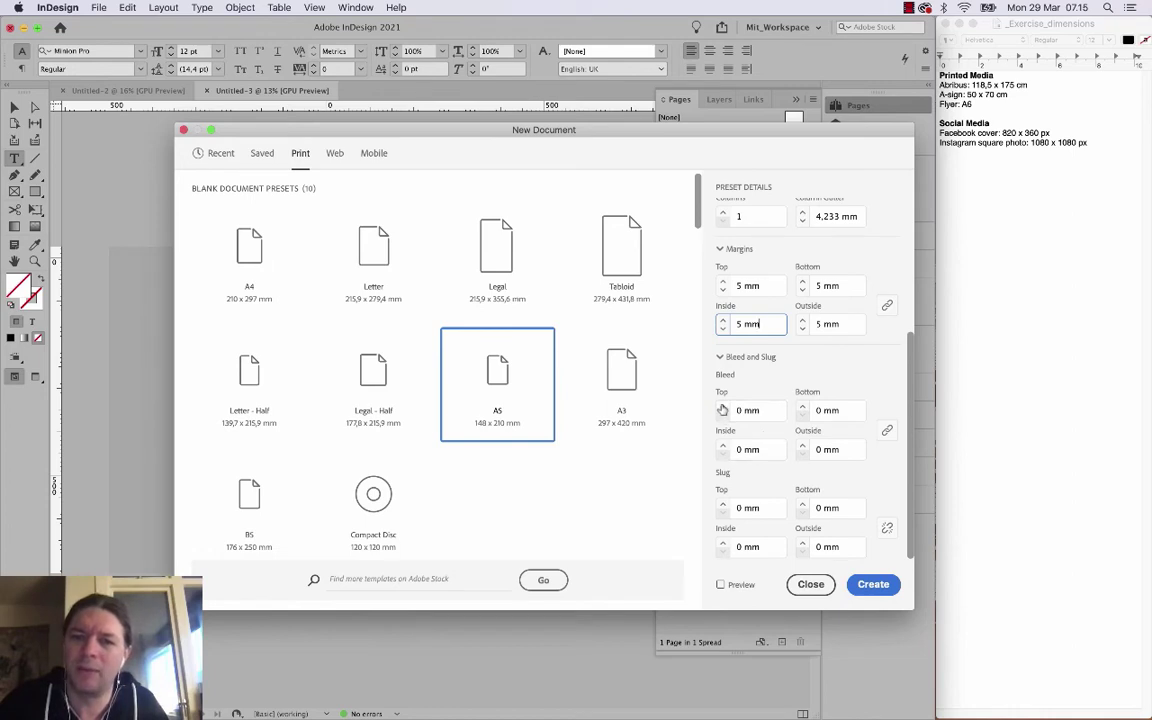
click(722, 406)
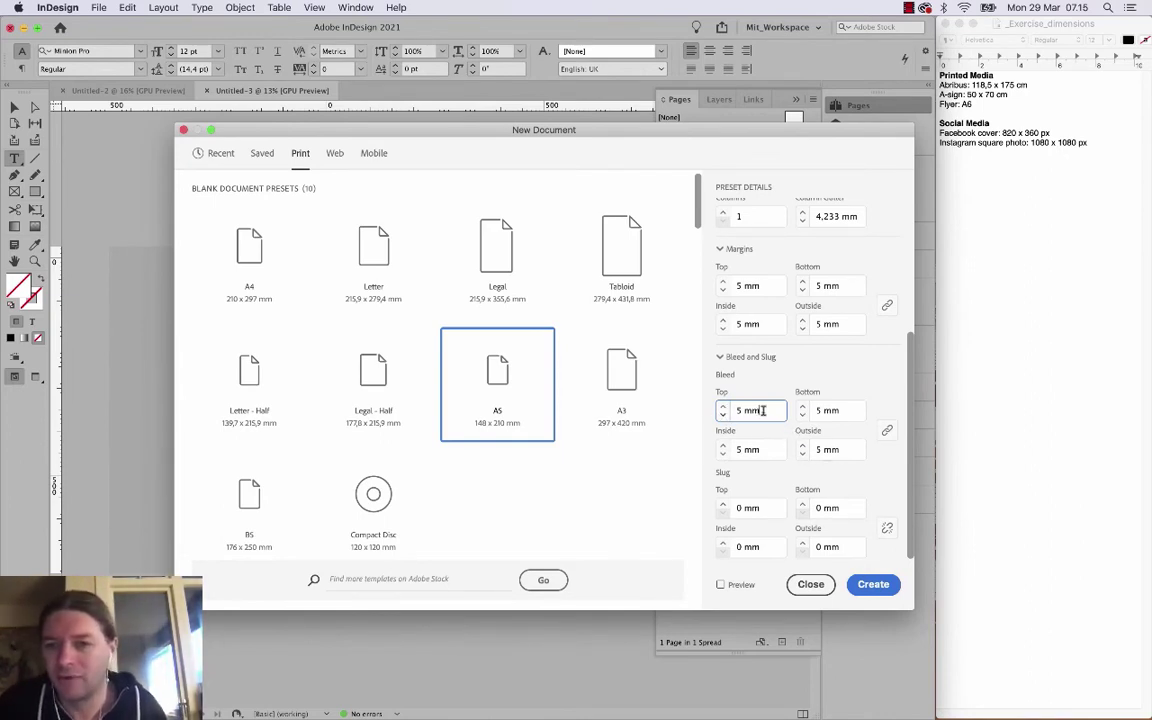
click(763, 410)
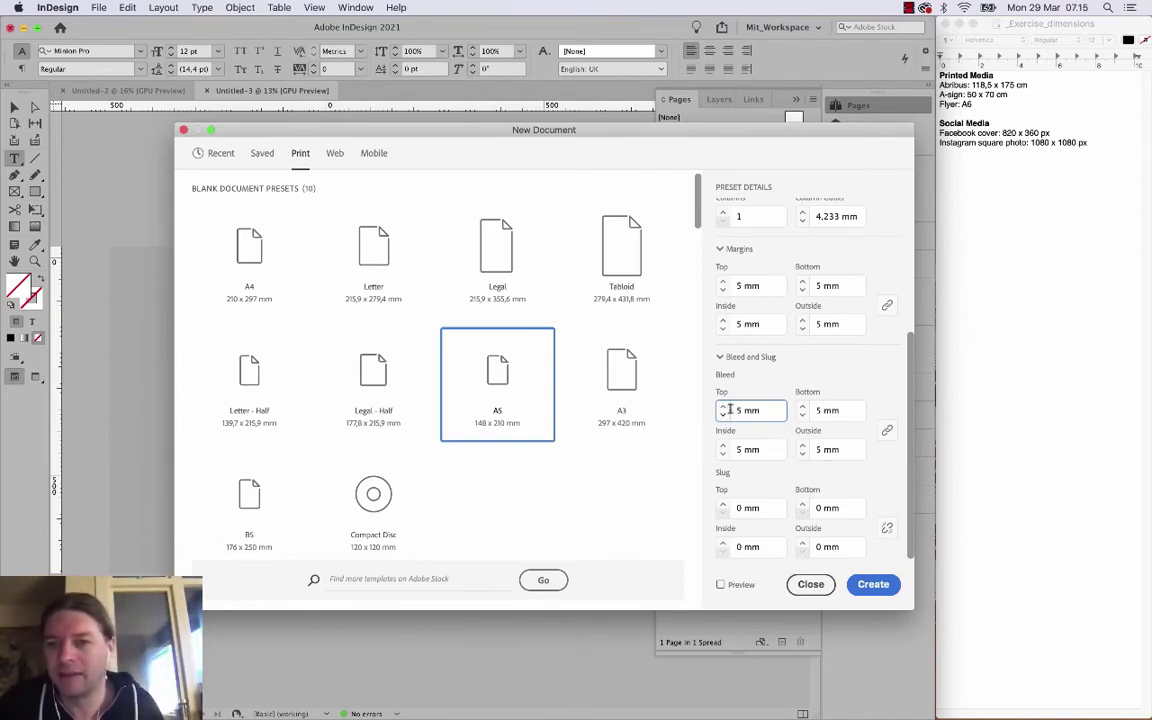
click(866, 584)
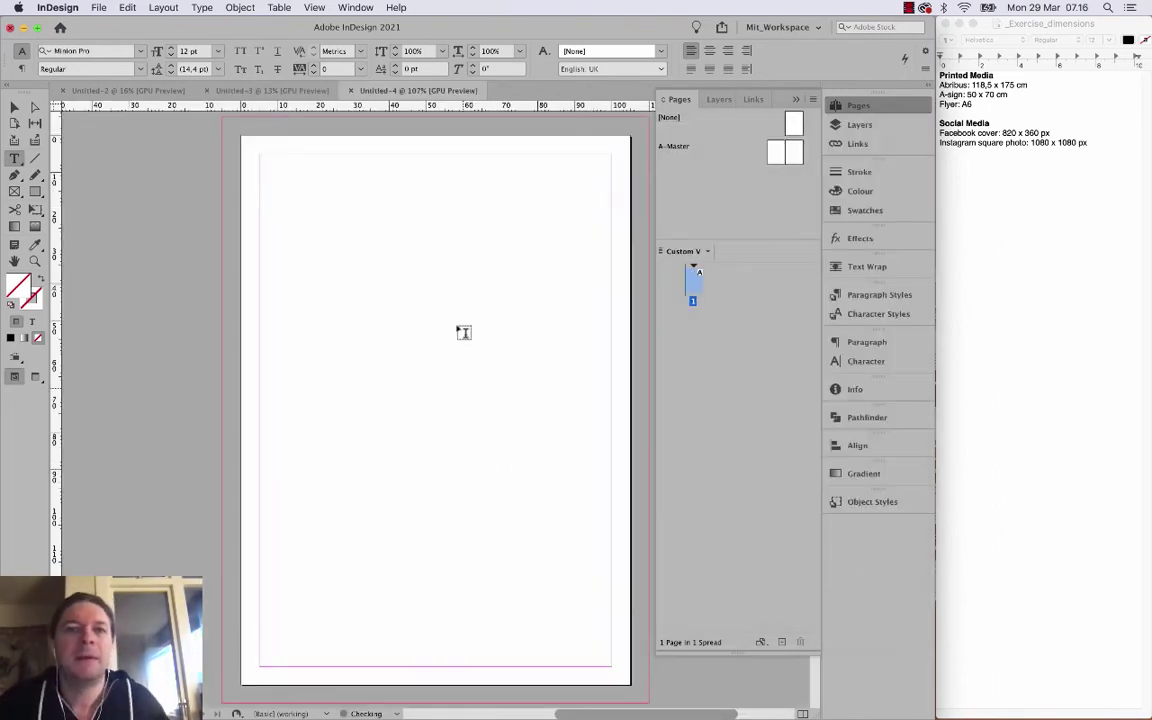
Start a new web document for the Facebook cover and set its size to 820 × 360 px.
click(98, 7)
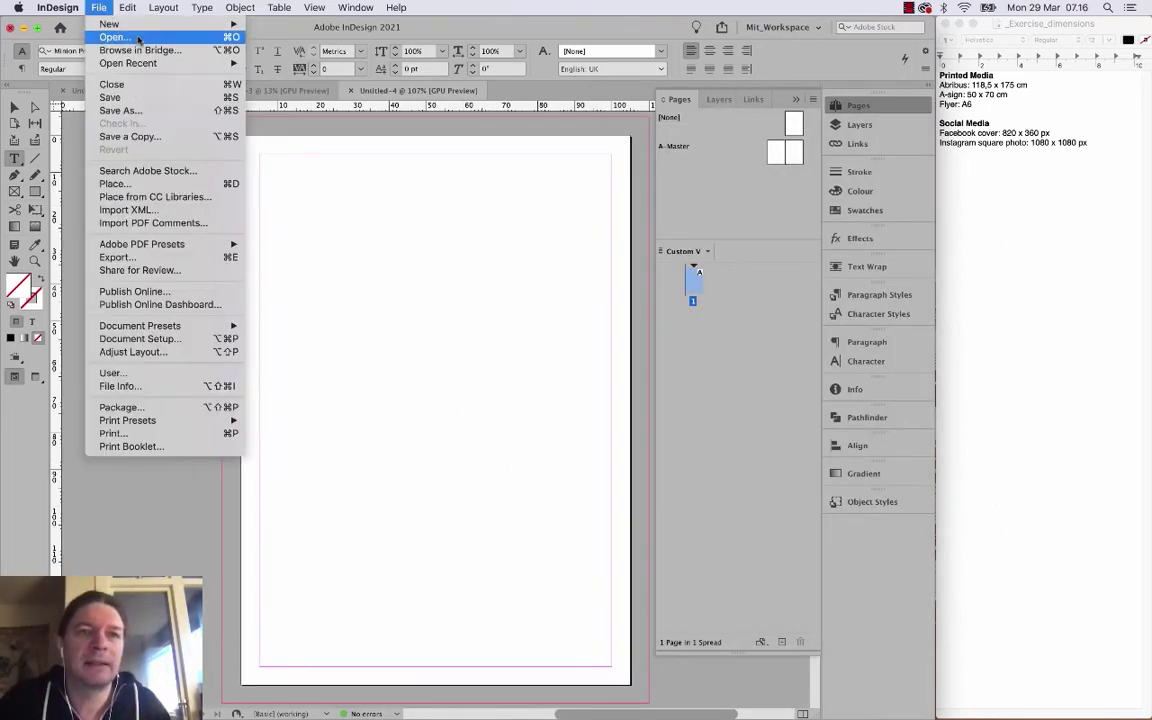
mouse_move(115, 24)
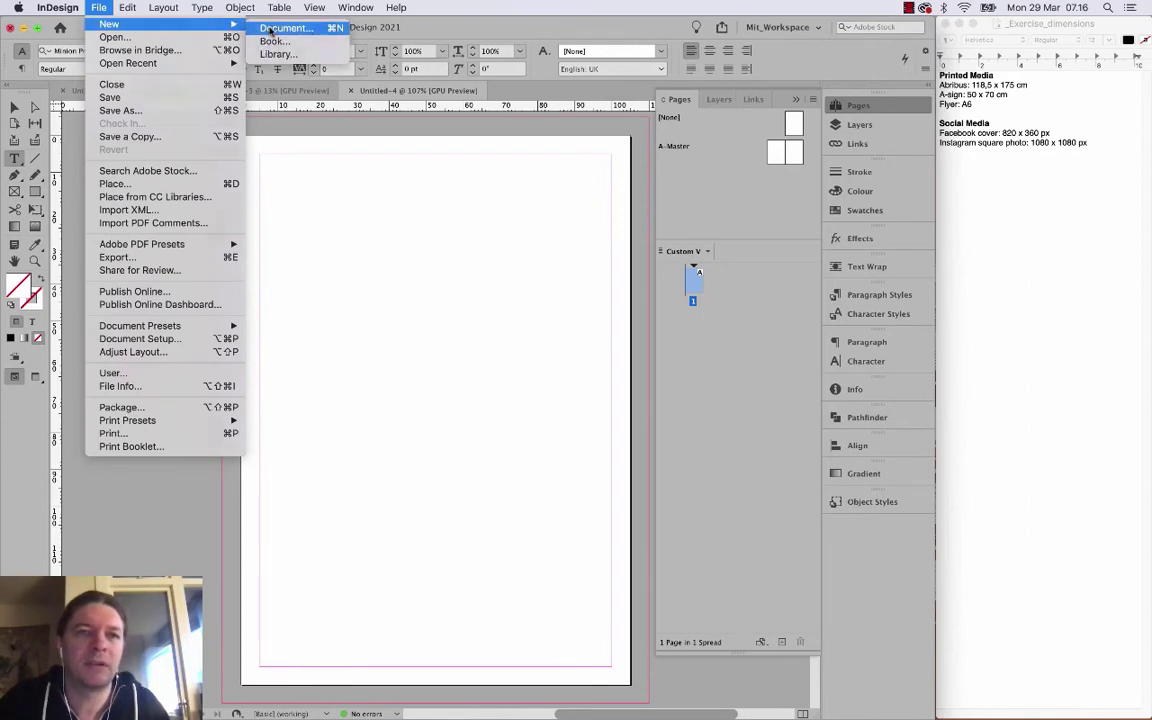
click(270, 31)
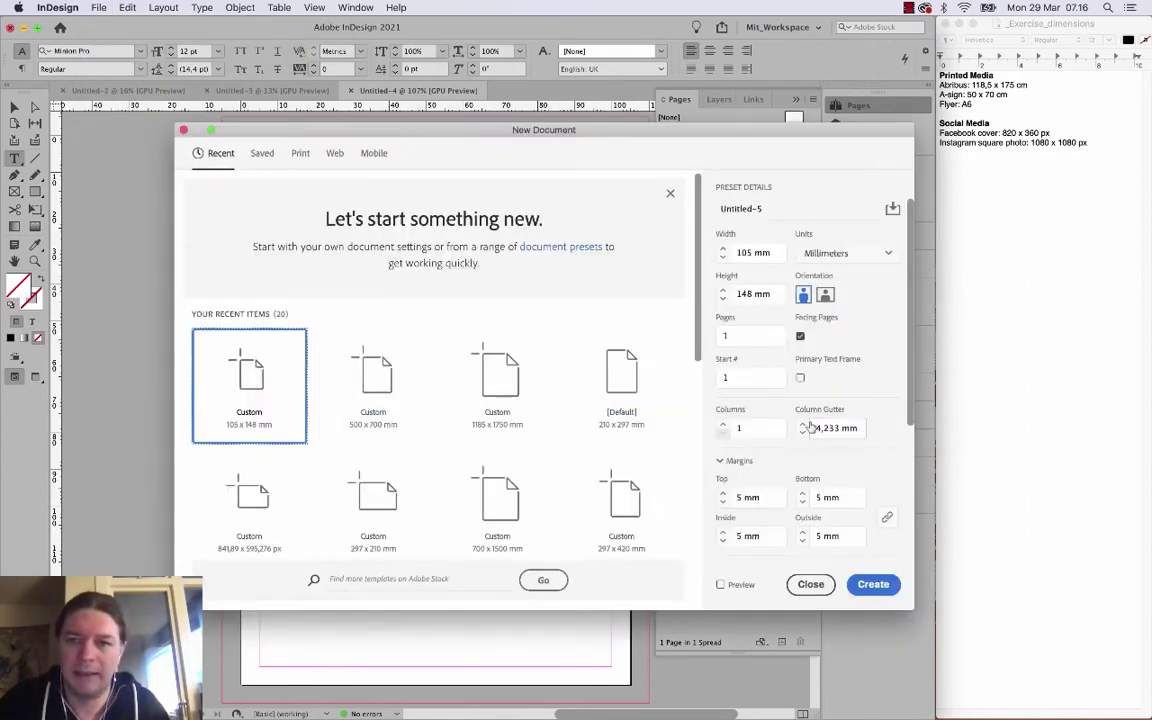
click(333, 155)
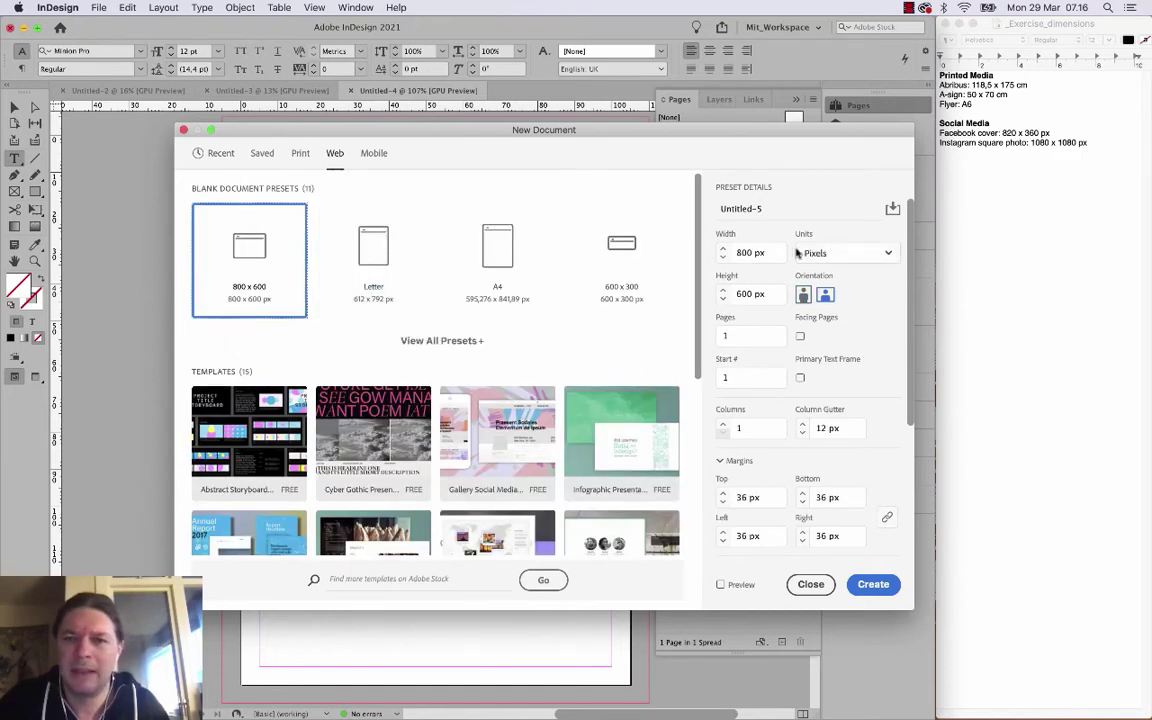
double_click(764, 250)
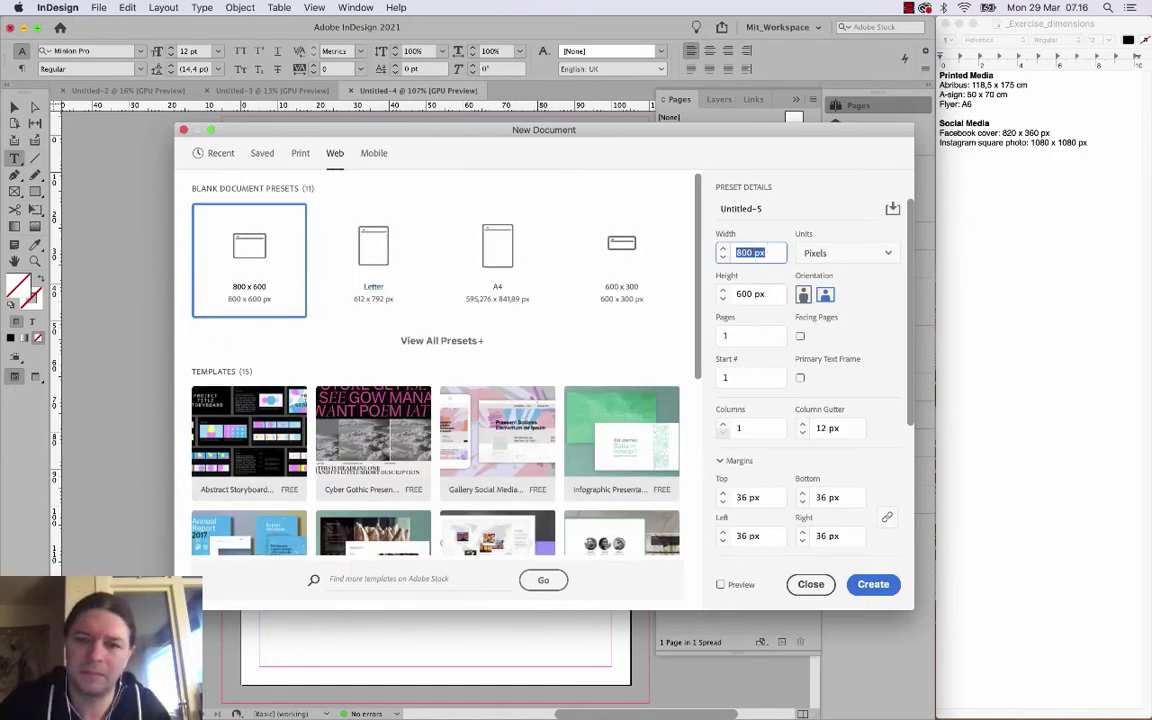
text(820)
double_click(760, 294)
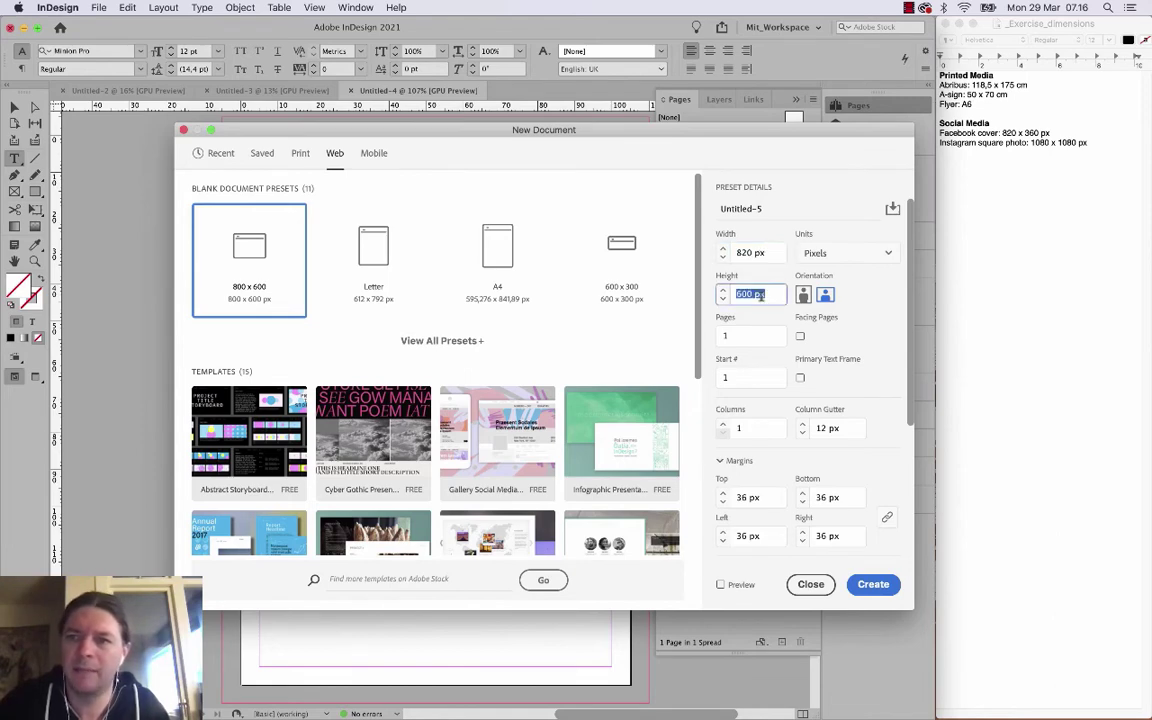
text(360)
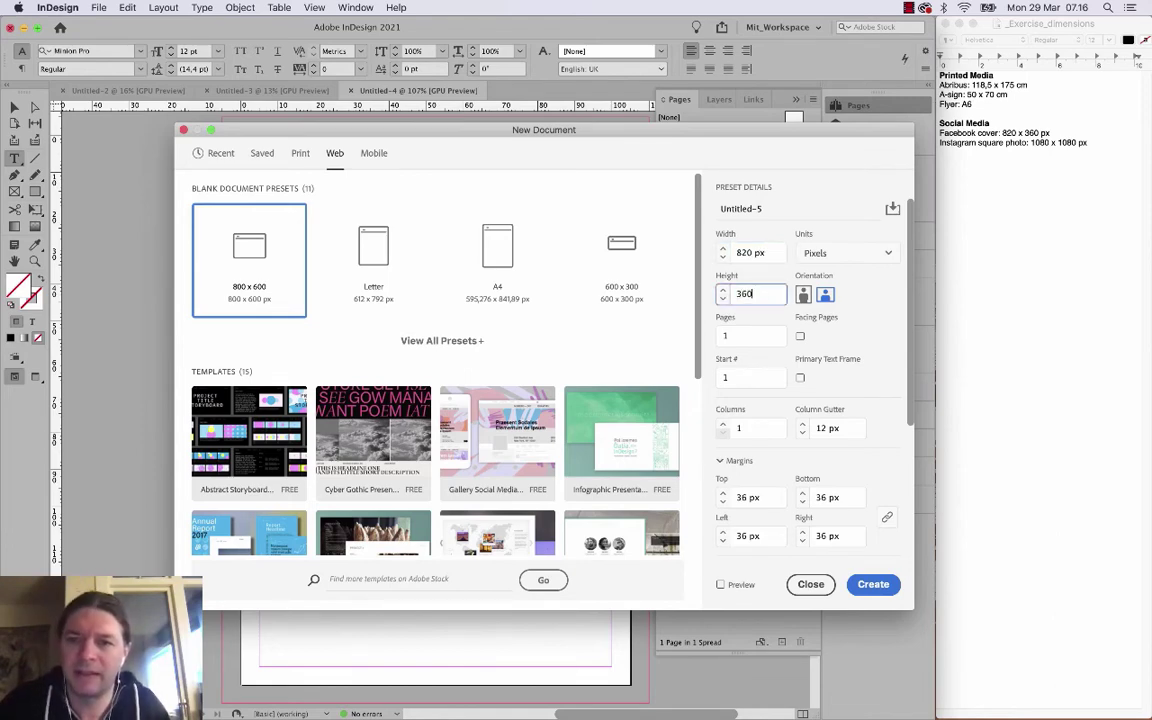
key(shift+Tab)
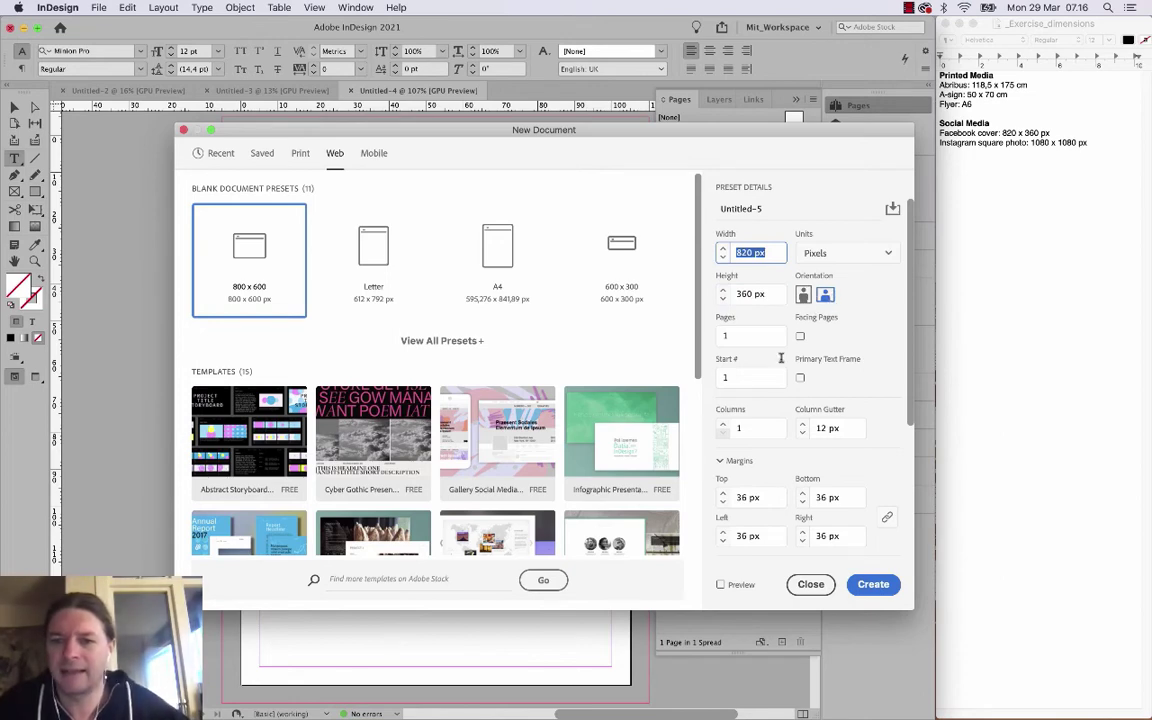
Set all four margins of the Facebook cover to 24 px and create the document.
scroll(759, 451, down, 1)
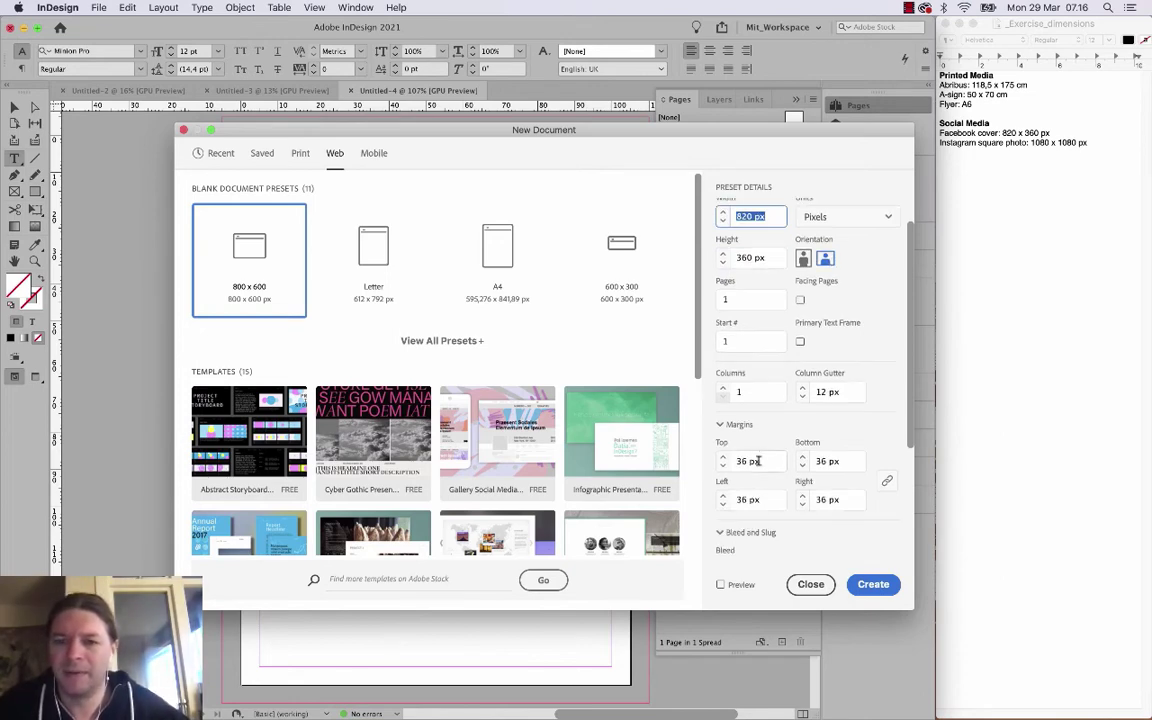
click(758, 461)
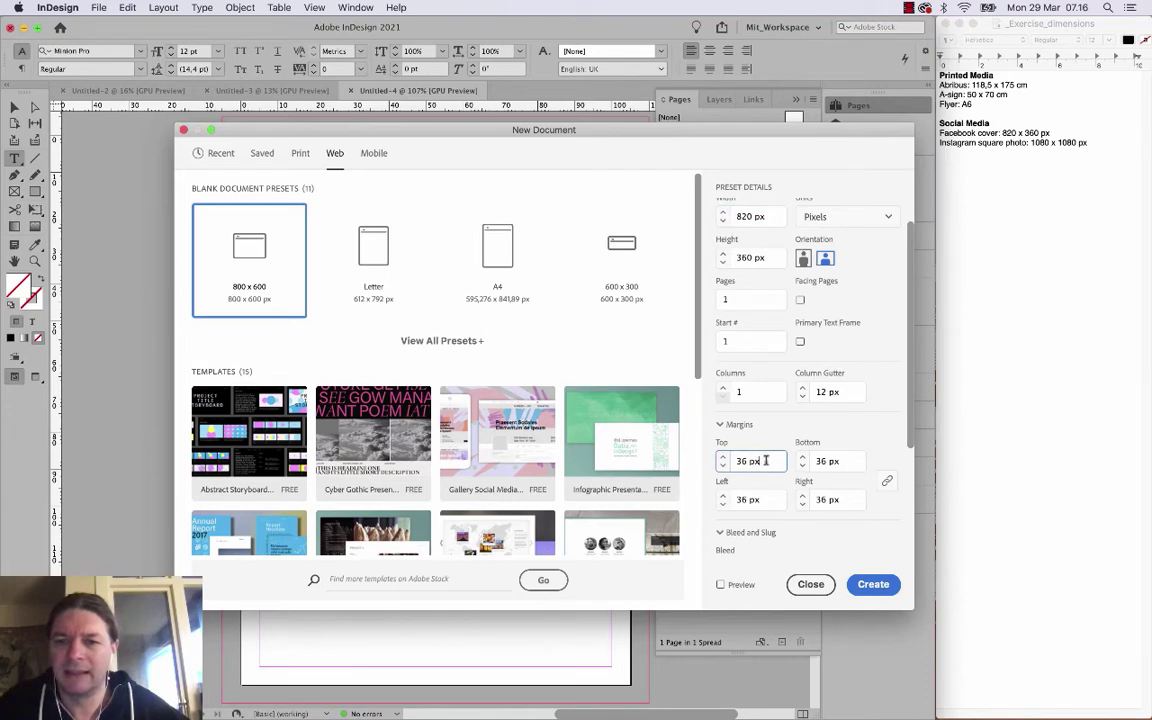
drag(766, 460, 723, 459)
text(24)
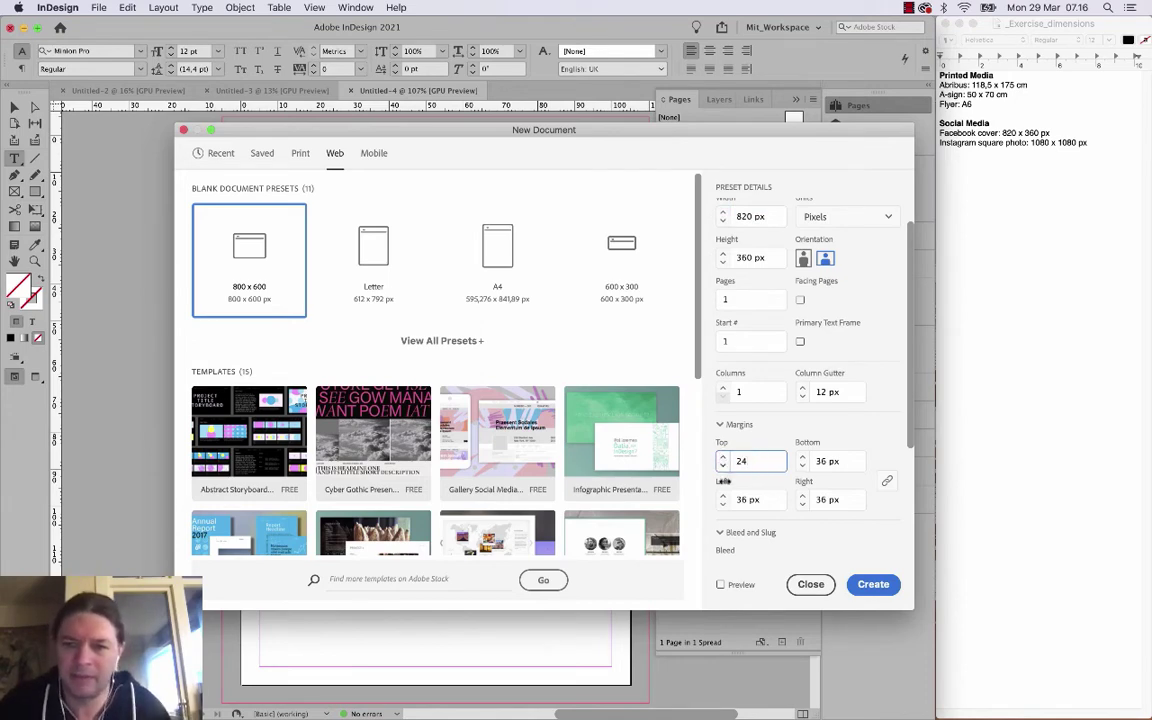
click(731, 499)
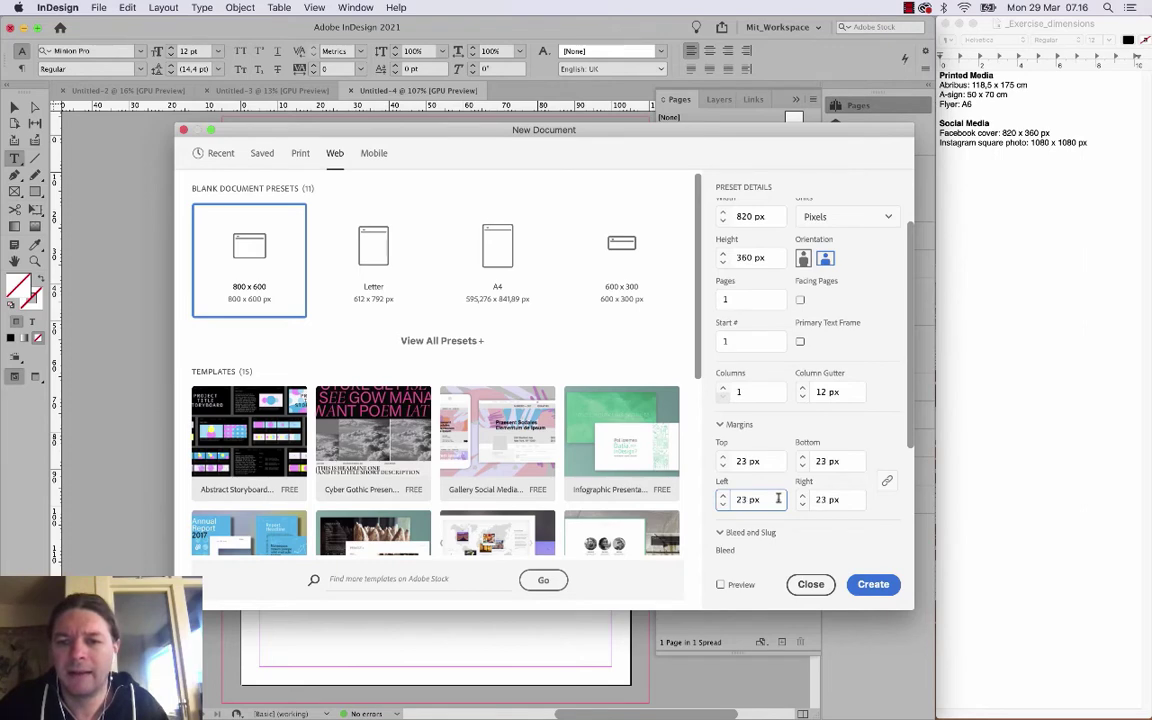
scroll(895, 430, down, 5)
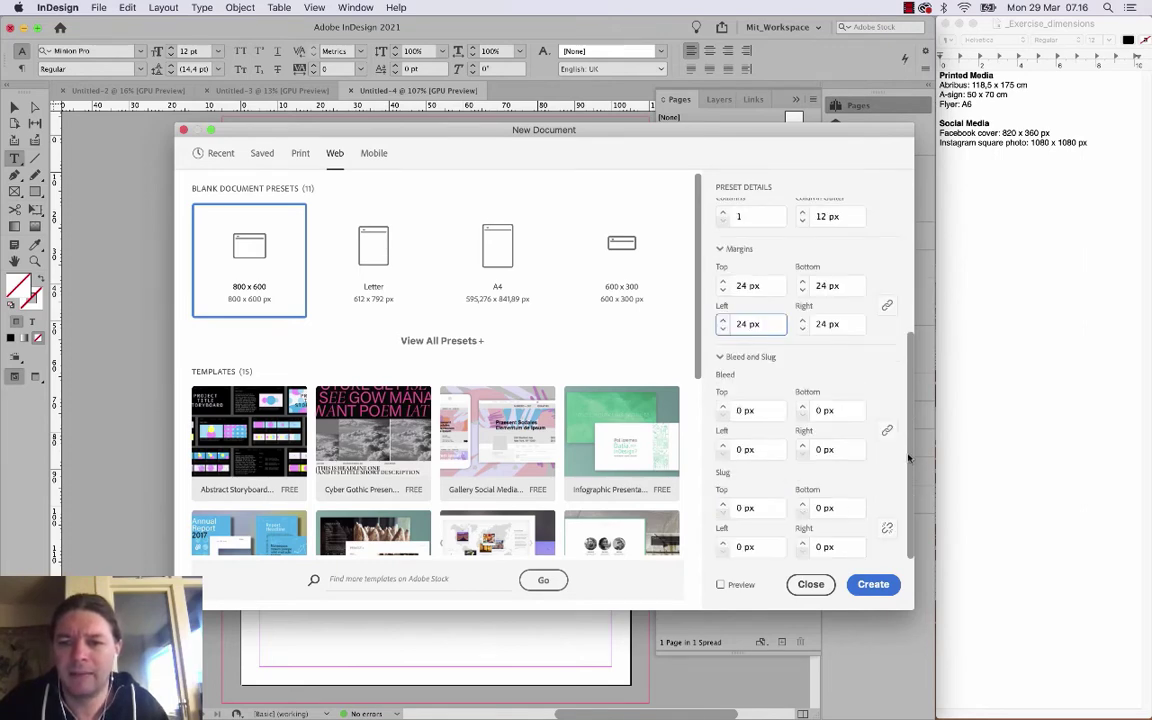
scroll(888, 326, up, 5)
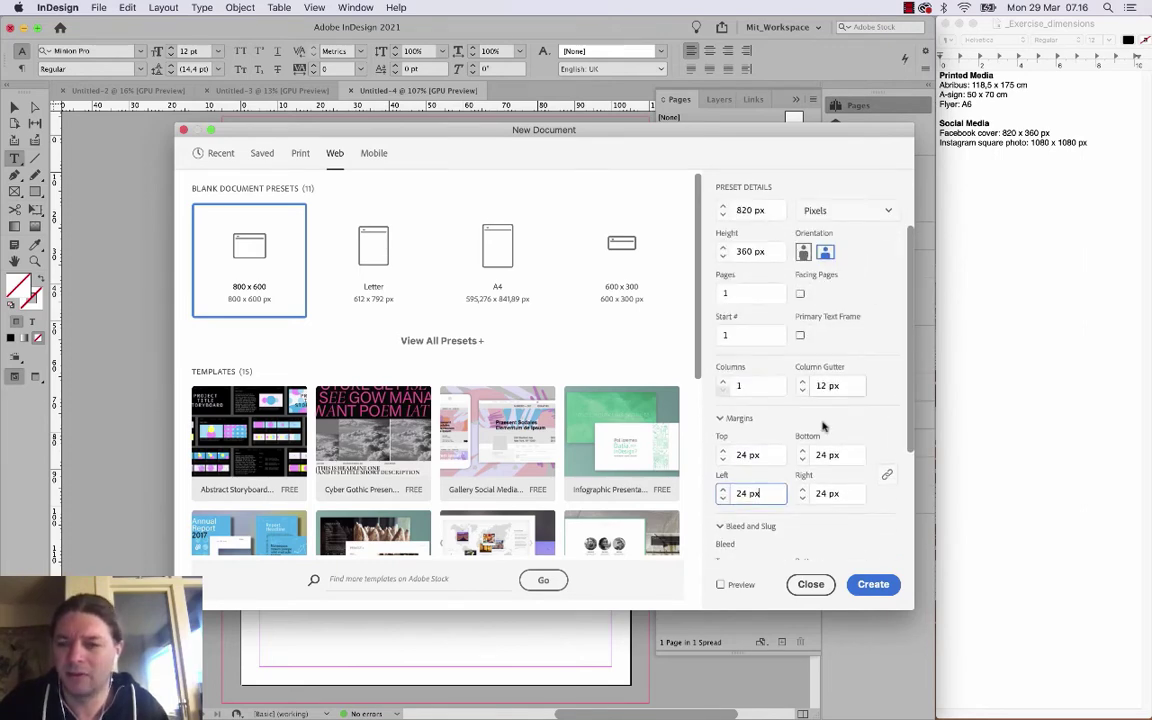
click(876, 587)
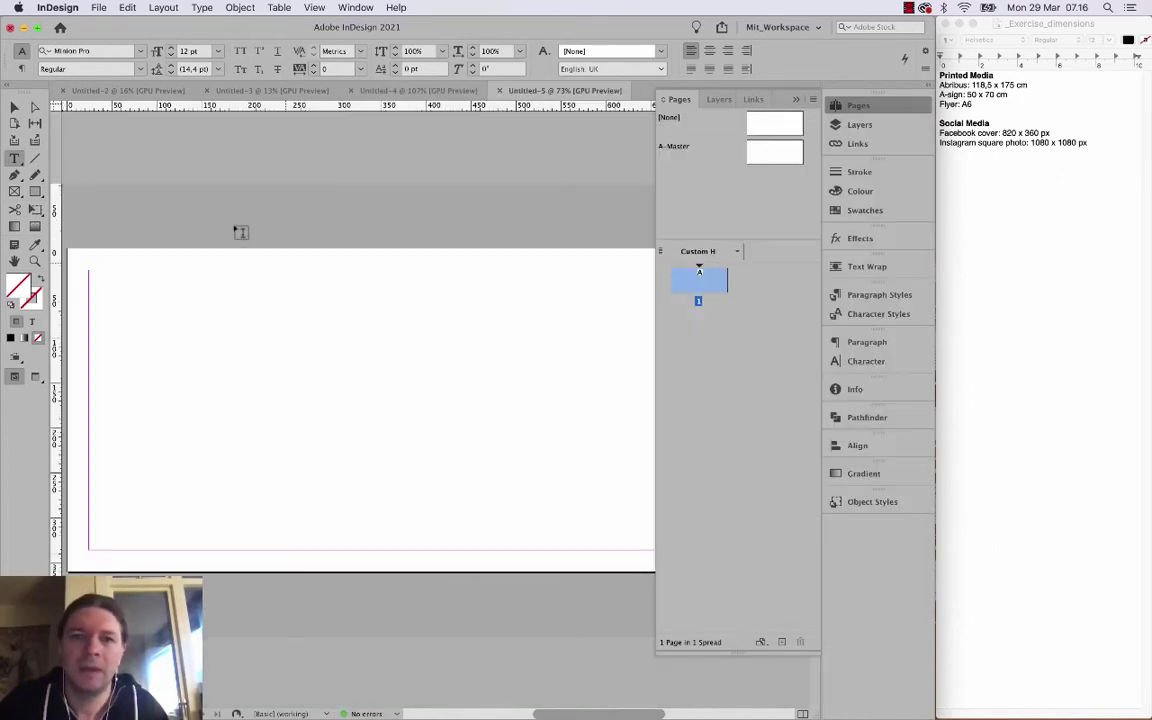
Start a new web document for the Instagram square photo and set its size to 1080 × 1080 px.
click(99, 8)
mouse_move(112, 22)
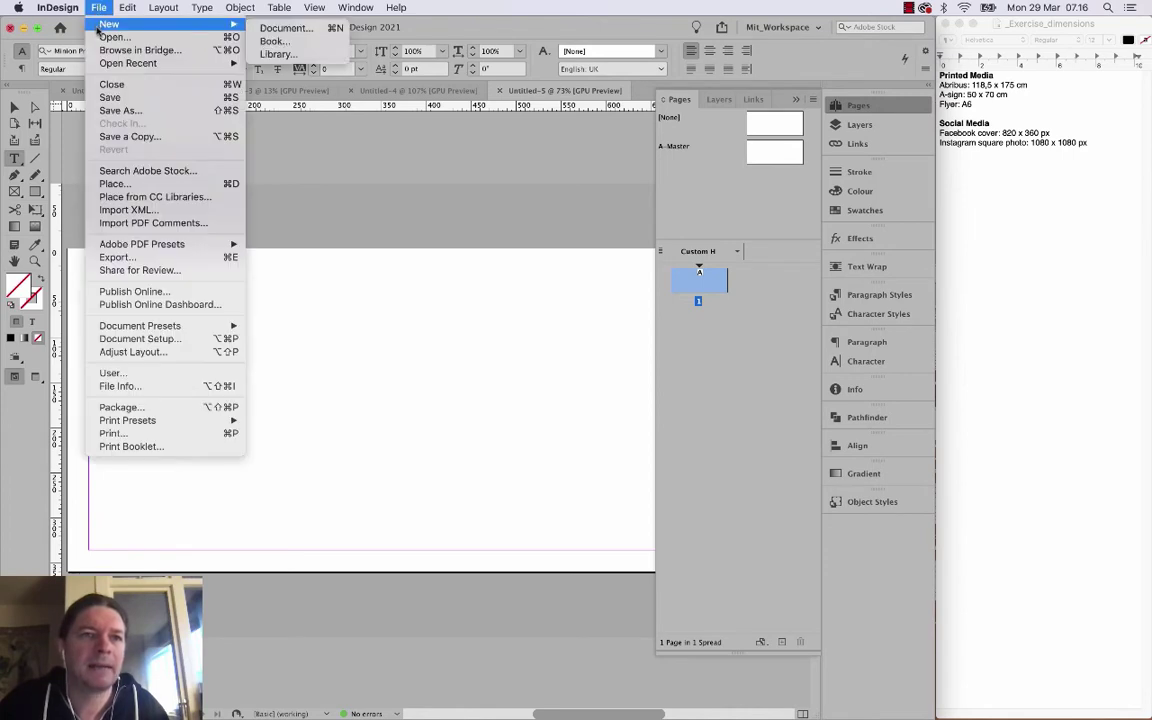
click(274, 26)
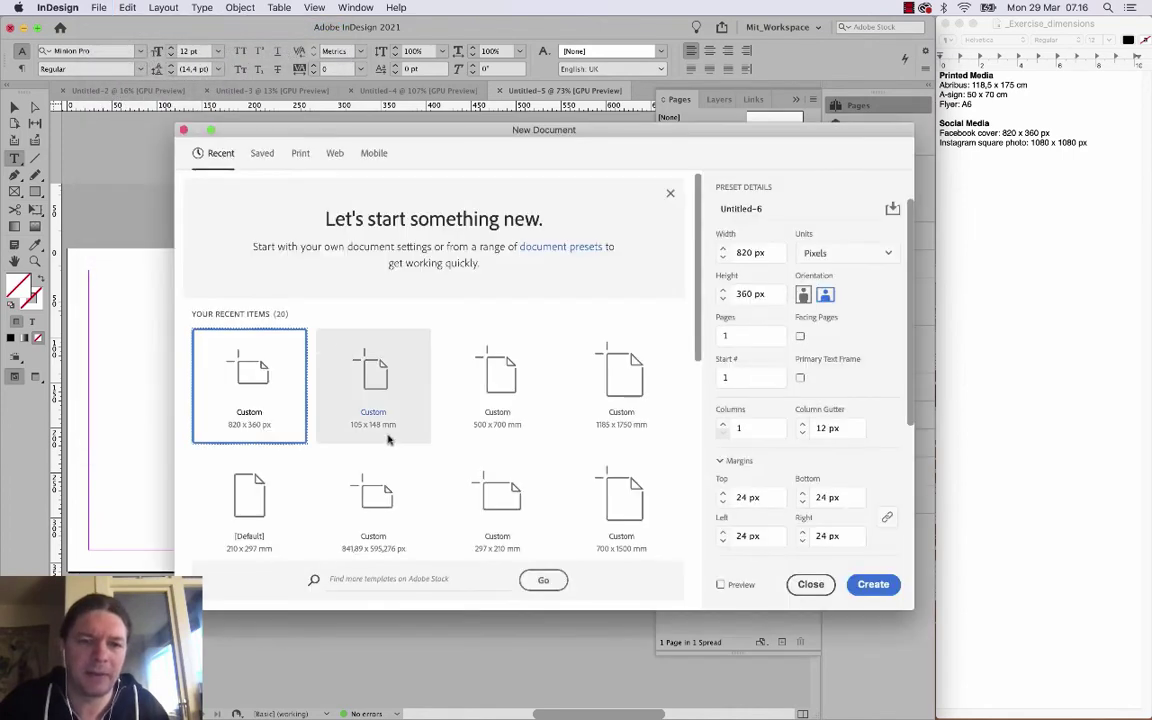
click(335, 154)
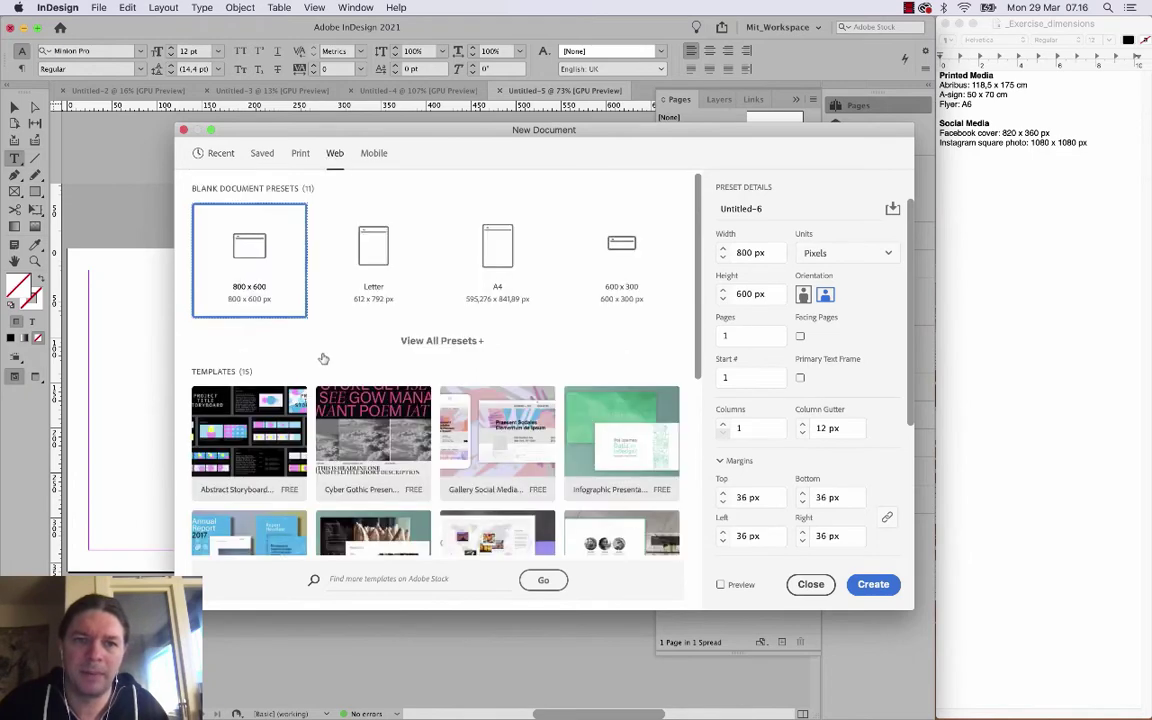
click(764, 253)
drag(764, 253, 671, 244)
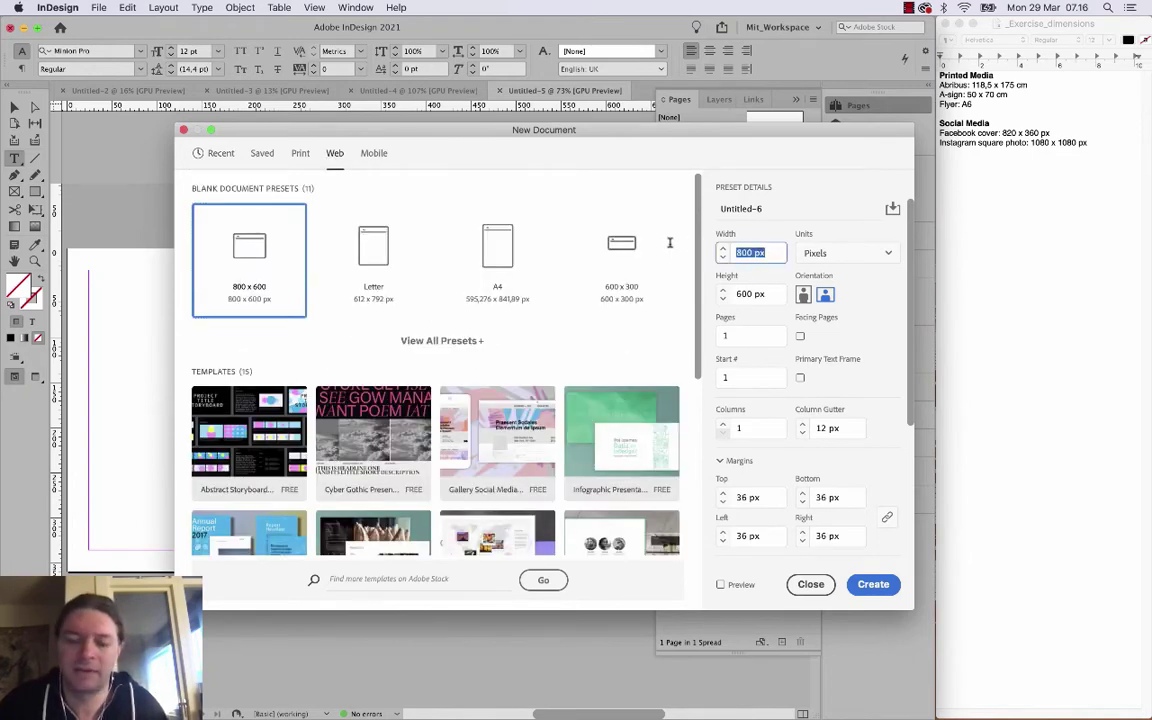
text(1080)
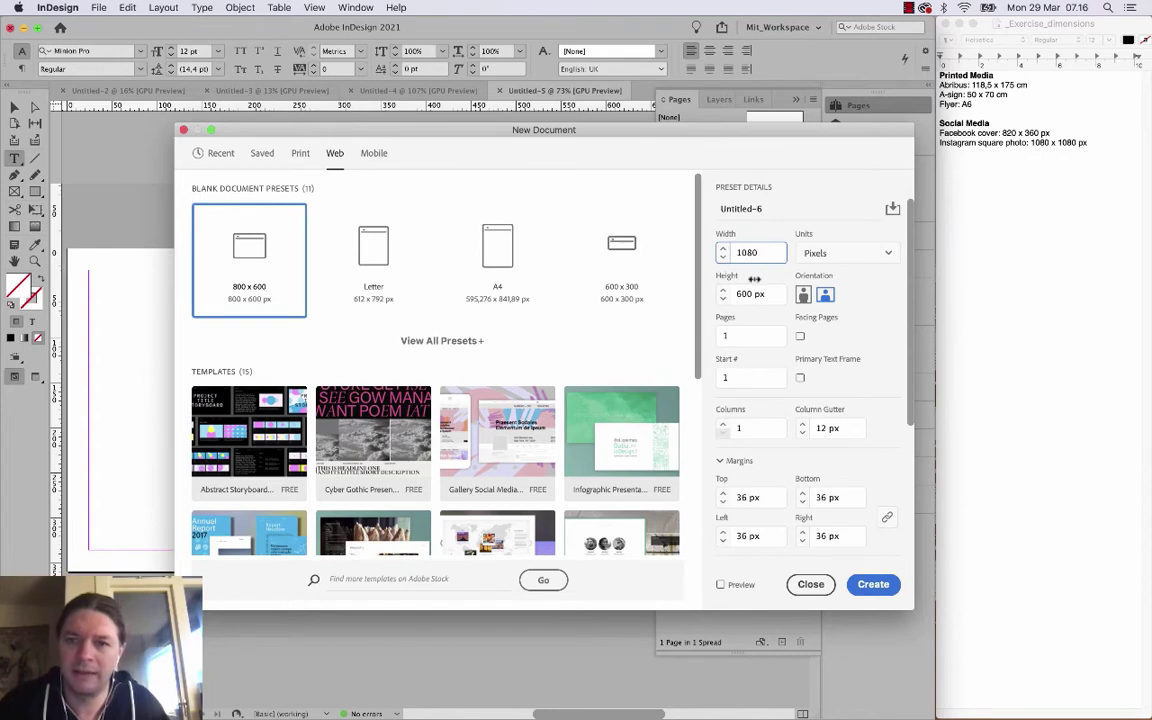
key(Tab)
text(1080)
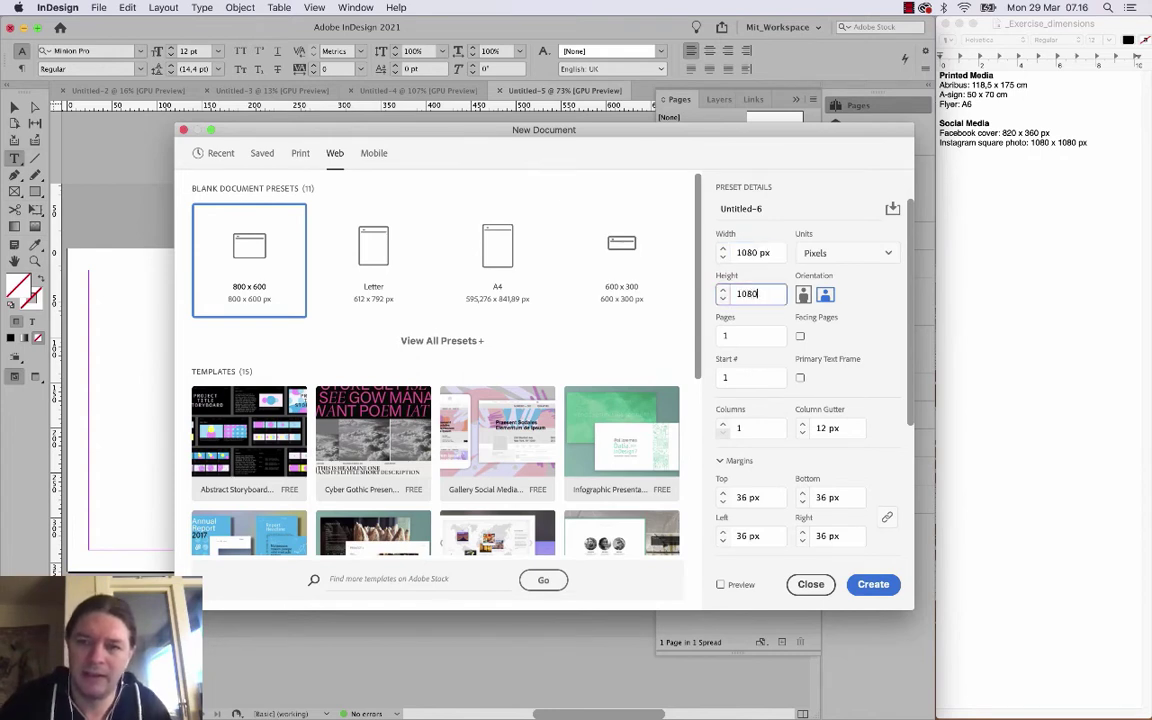
click(772, 255)
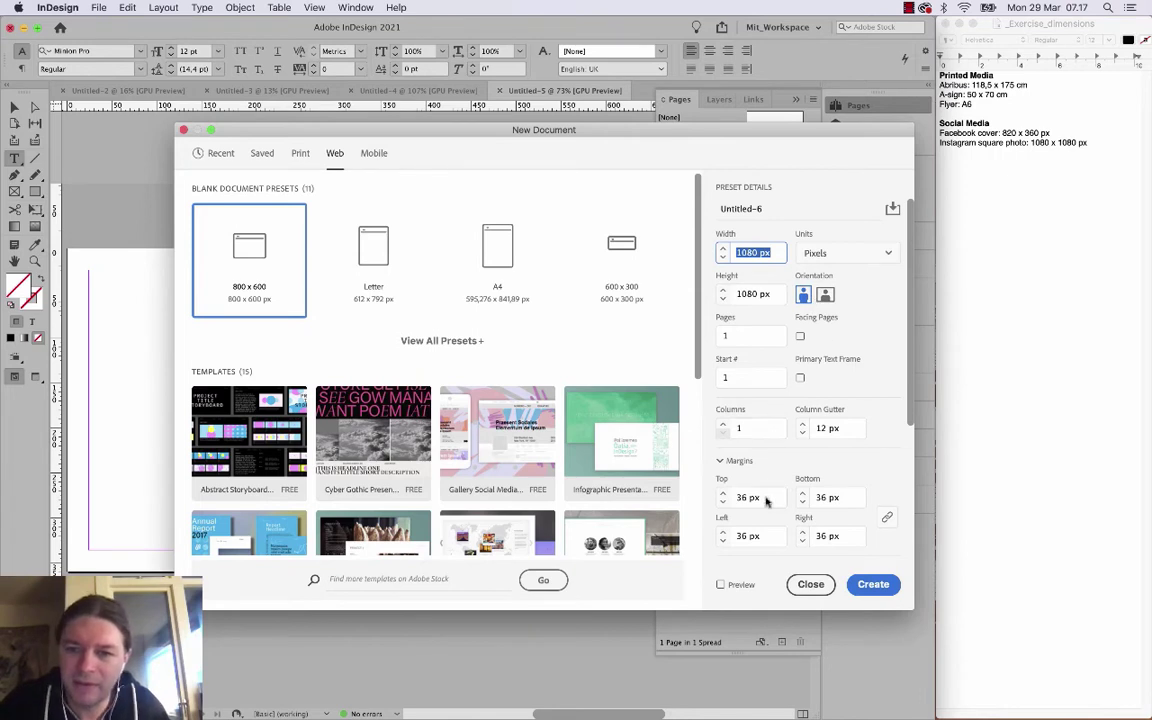
Check the Instagram document's margin and bleed settings and create the document with 36 px margins and no bleed.
scroll(767, 502, down, 2)
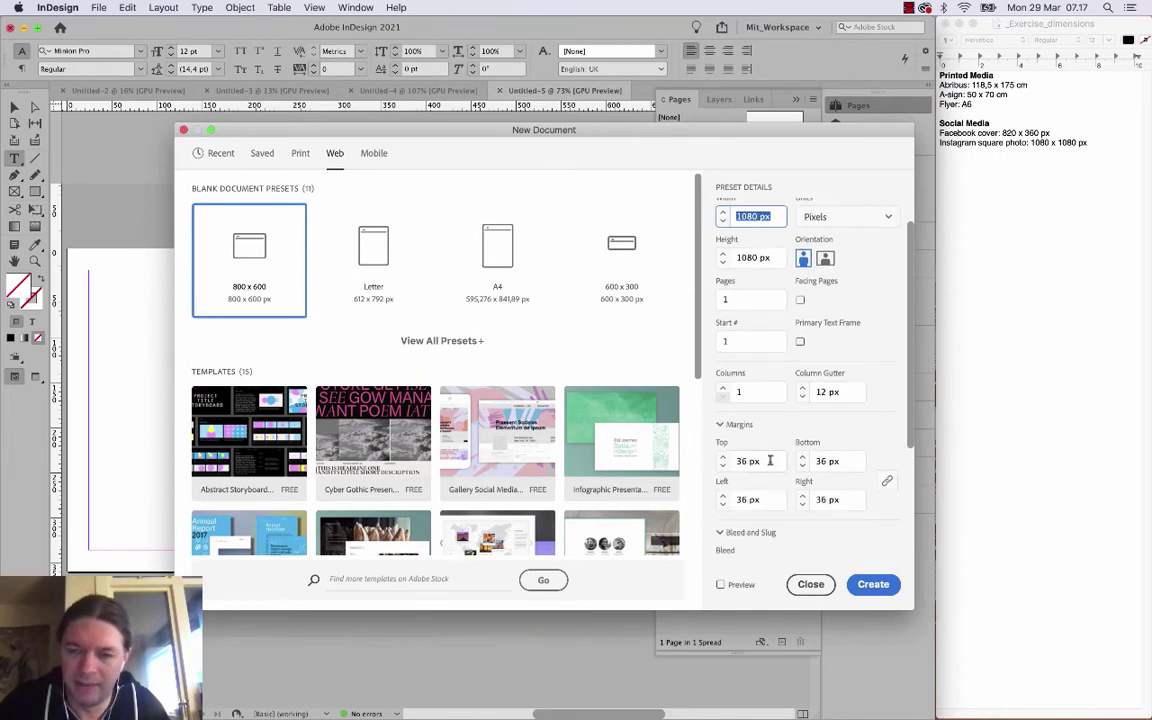
scroll(838, 470, down, 5)
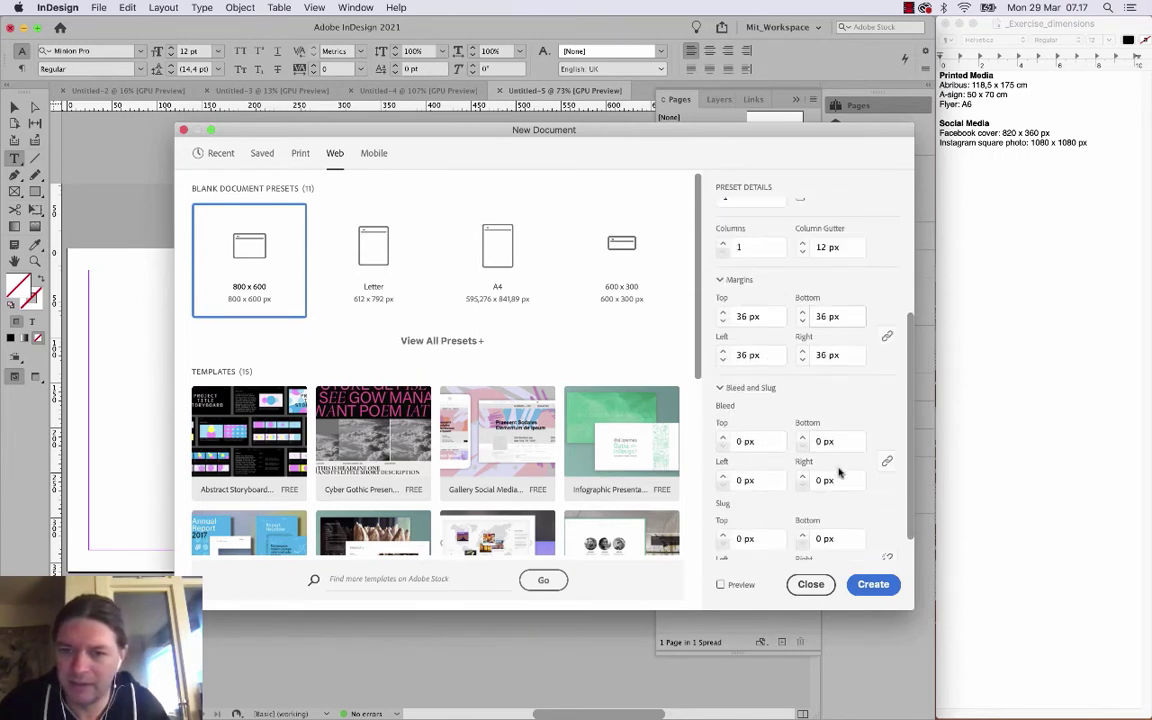
scroll(839, 473, up, 3)
scroll(839, 473, up, 5)
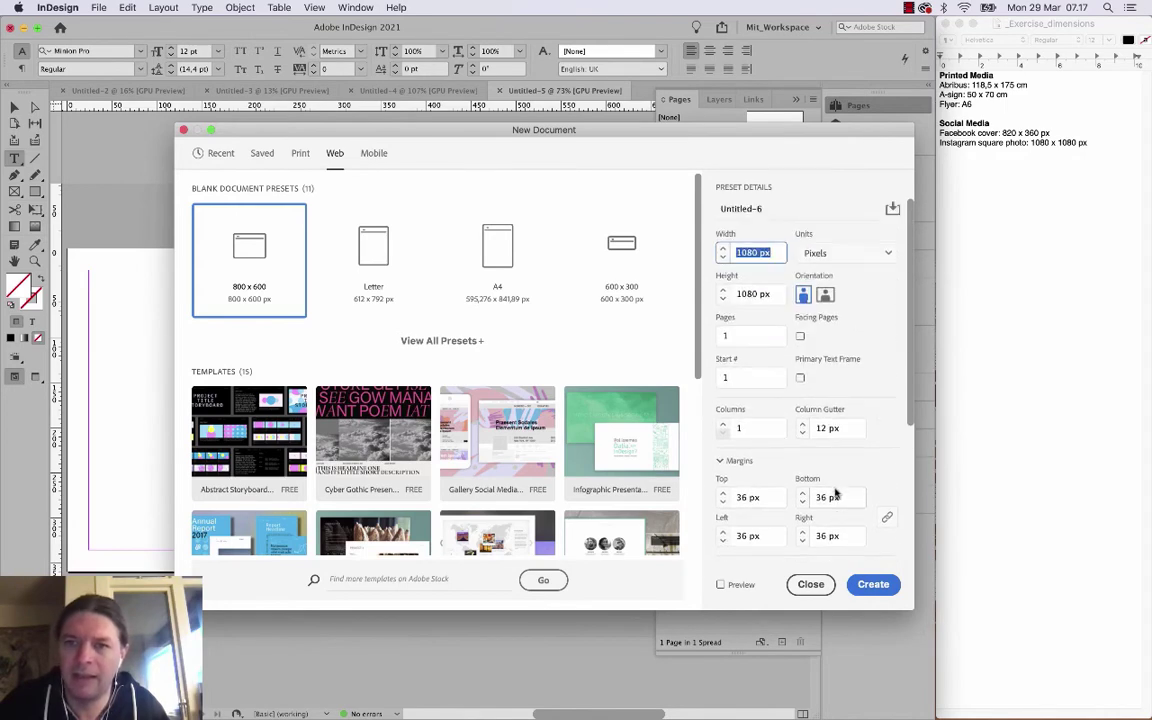
click(873, 584)
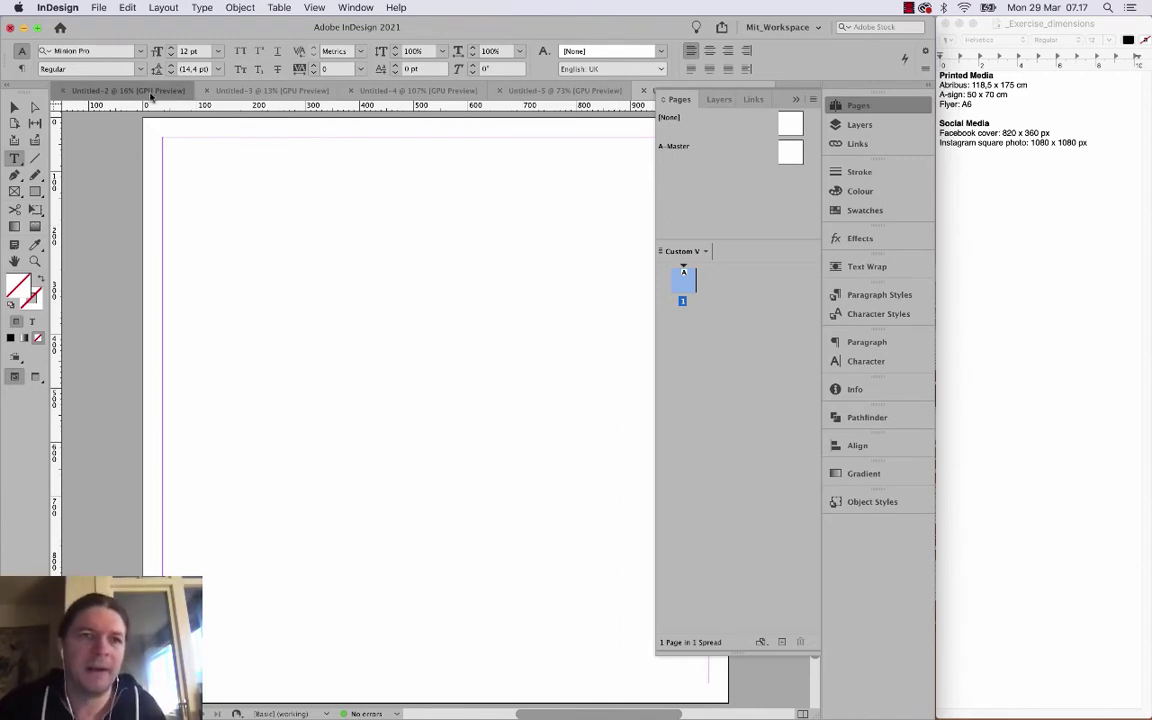
Fit the Abribus poster page in the window, look through the other open documents and return to the poster.
key(super+0)
click(290, 91)
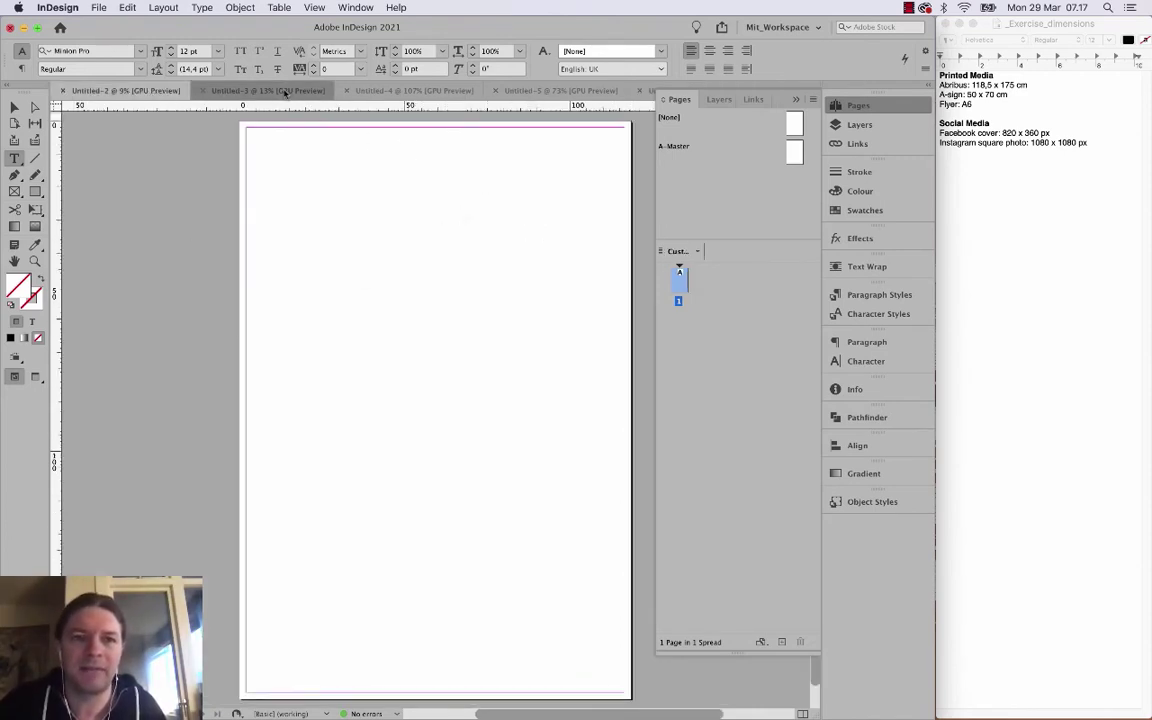
click(410, 91)
click(545, 91)
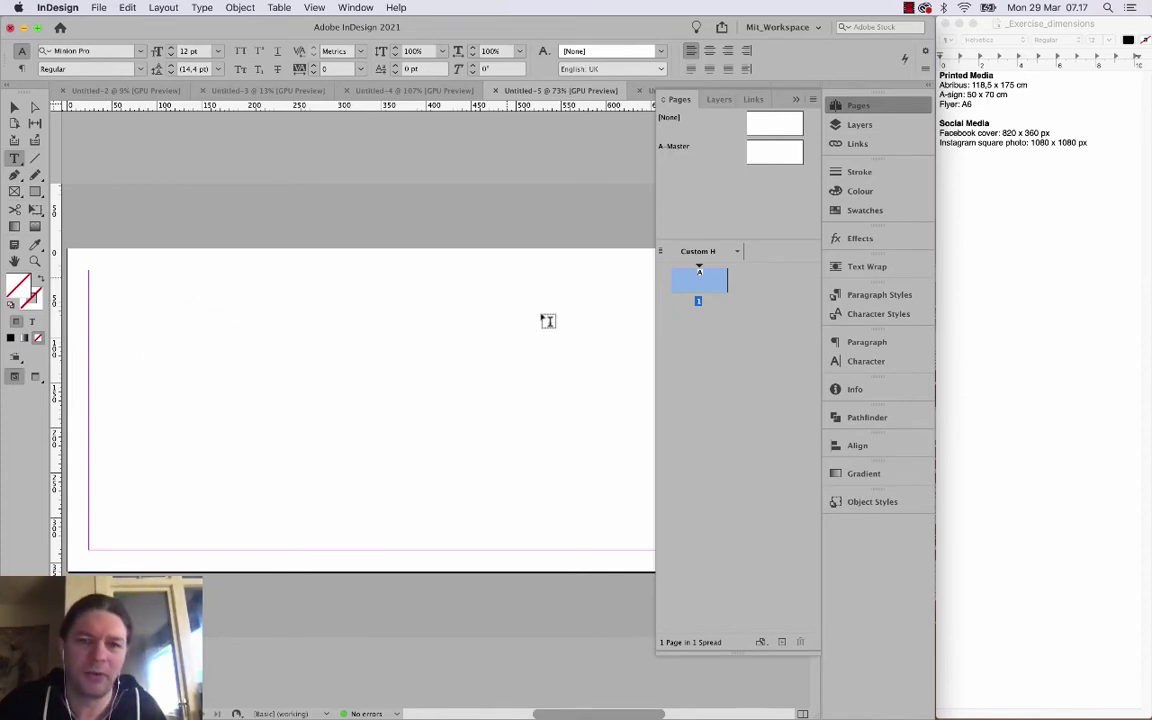
key(ctrl+Tab)
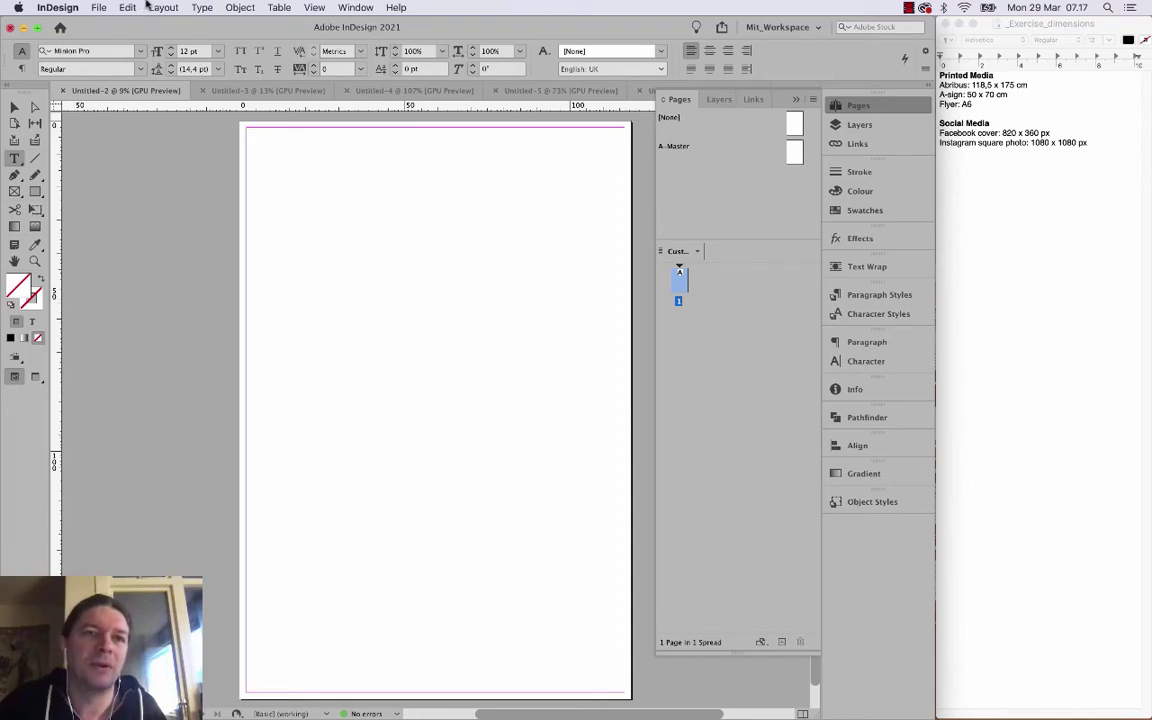
Start creating guides on the Abribus poster with 9 rows and 9 columns, both with a 0 cm gutter.
click(163, 7)
click(160, 62)
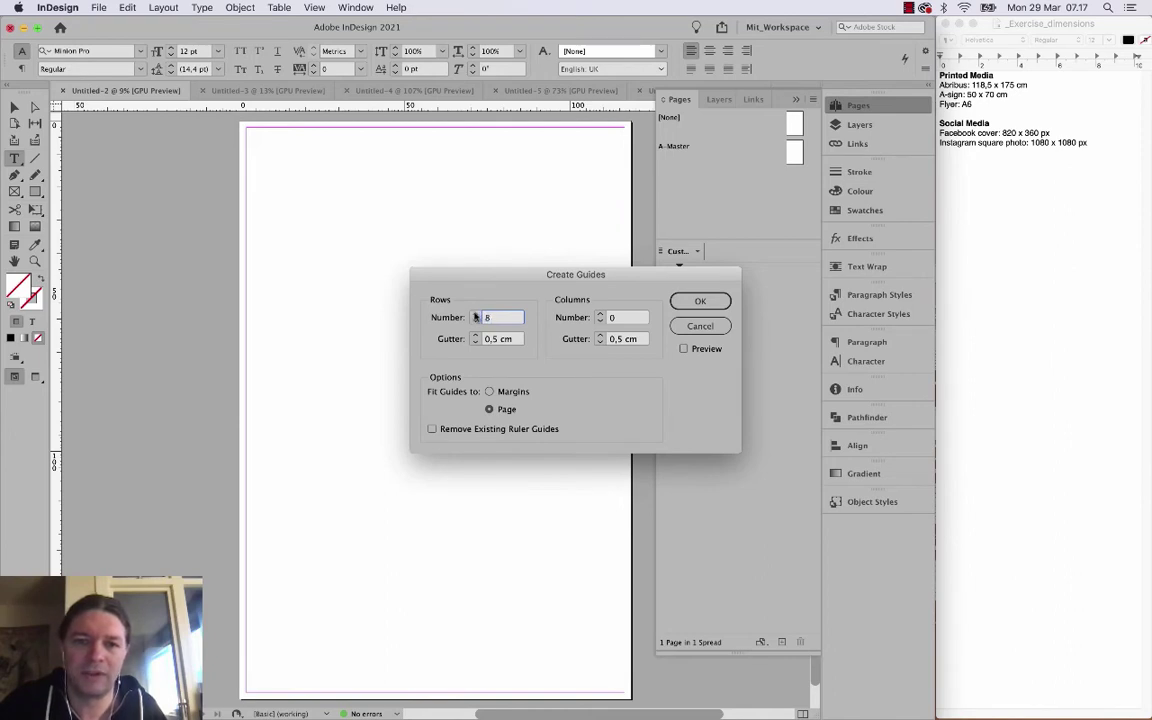
text(9)
click(600, 315)
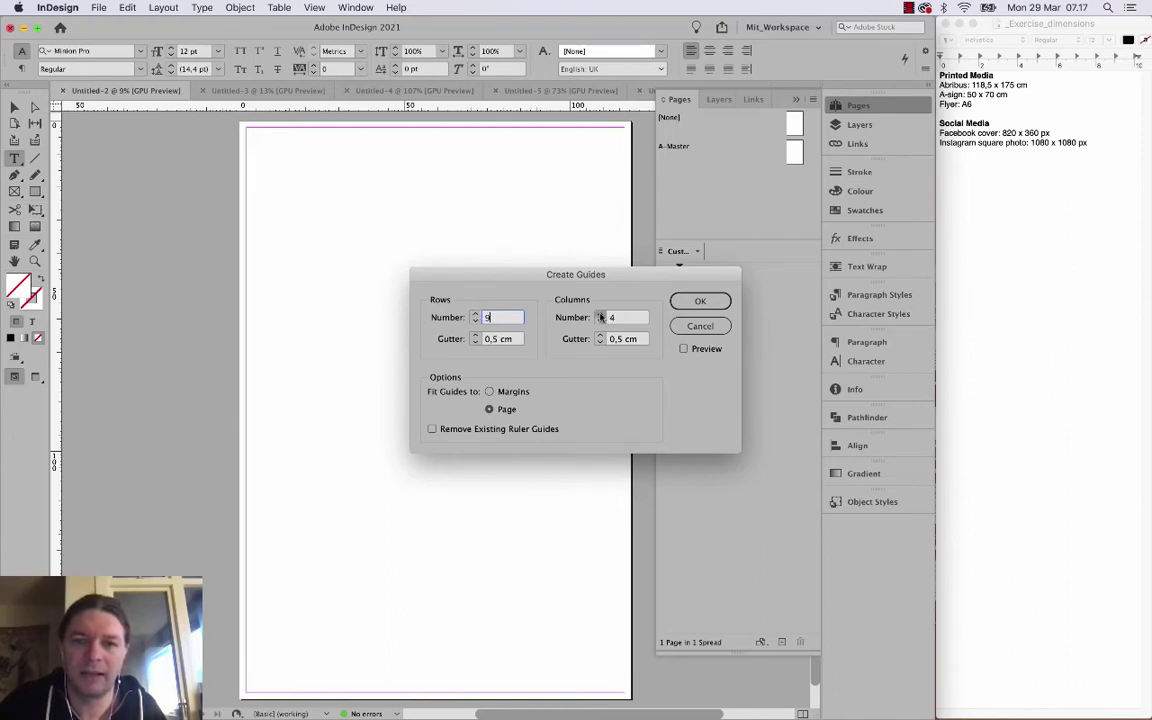
click(600, 315)
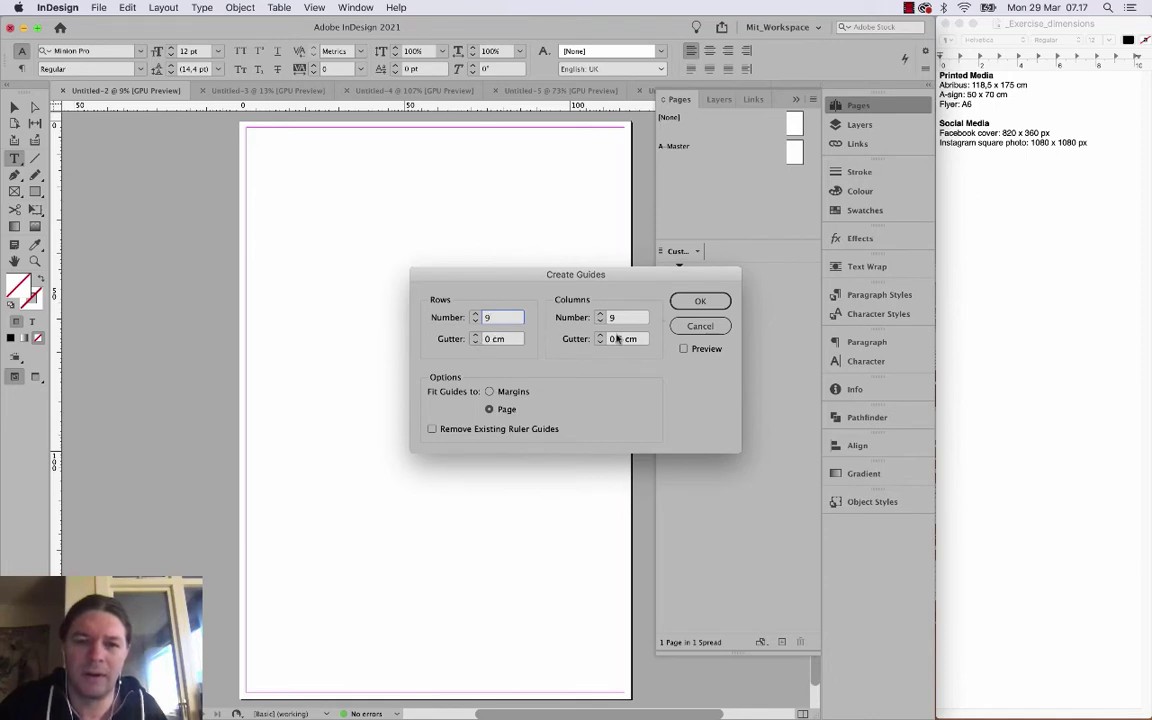
click(600, 336)
click(600, 342)
click(600, 342)
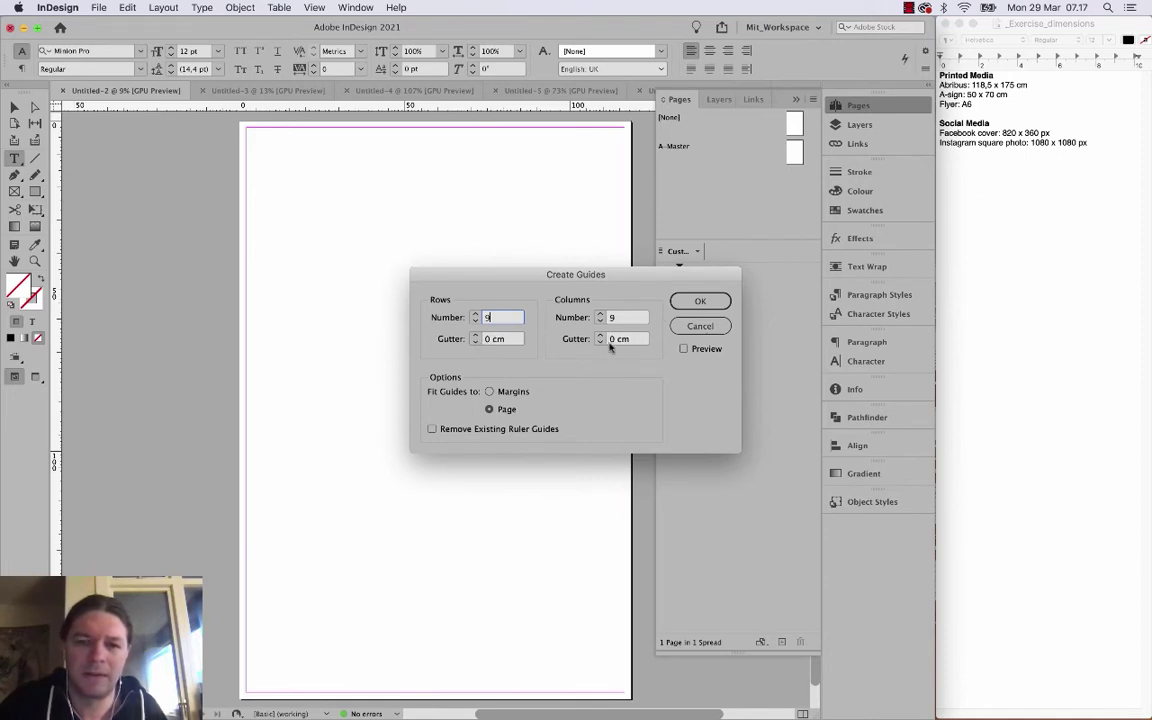
Fit the guides to the margins and preview them on the poster page.
click(491, 391)
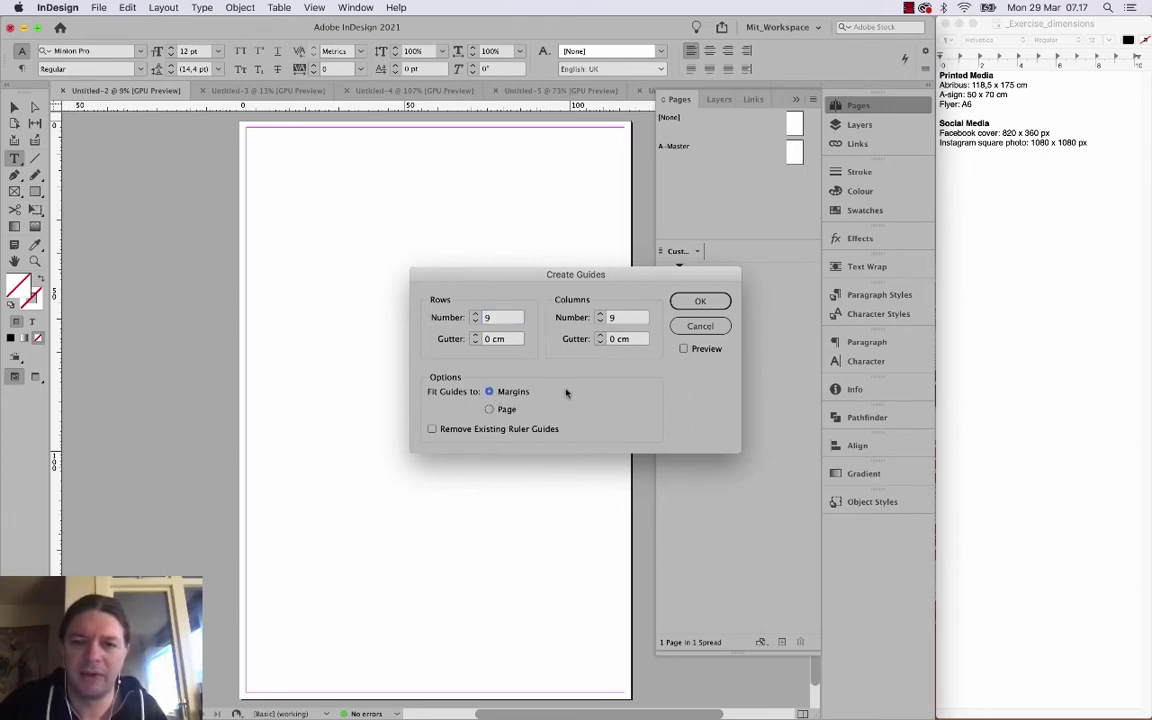
click(684, 348)
drag(548, 279, 446, 447)
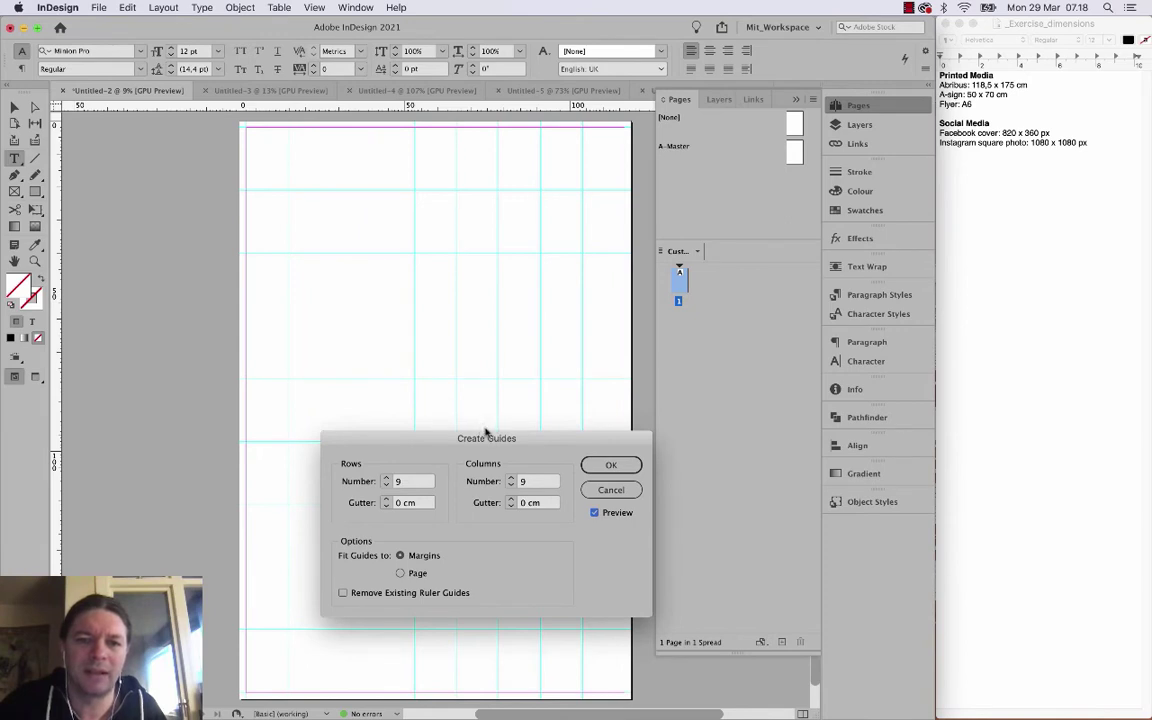
drag(486, 432, 686, 345)
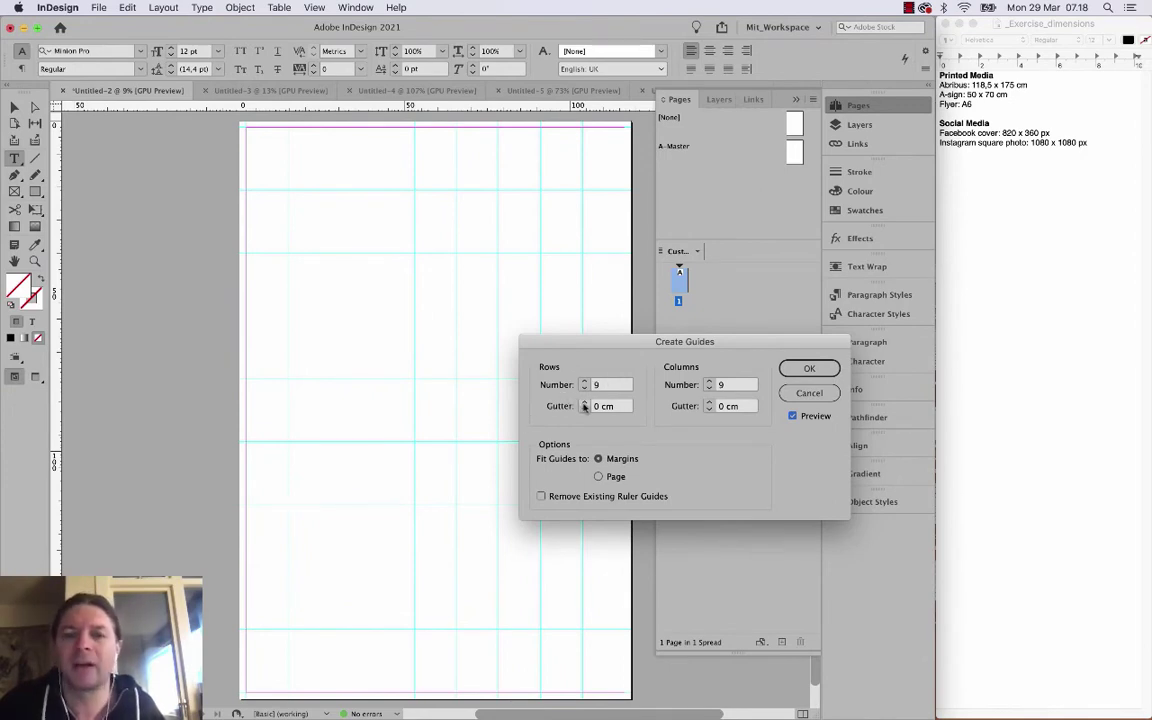
drag(687, 350, 633, 323)
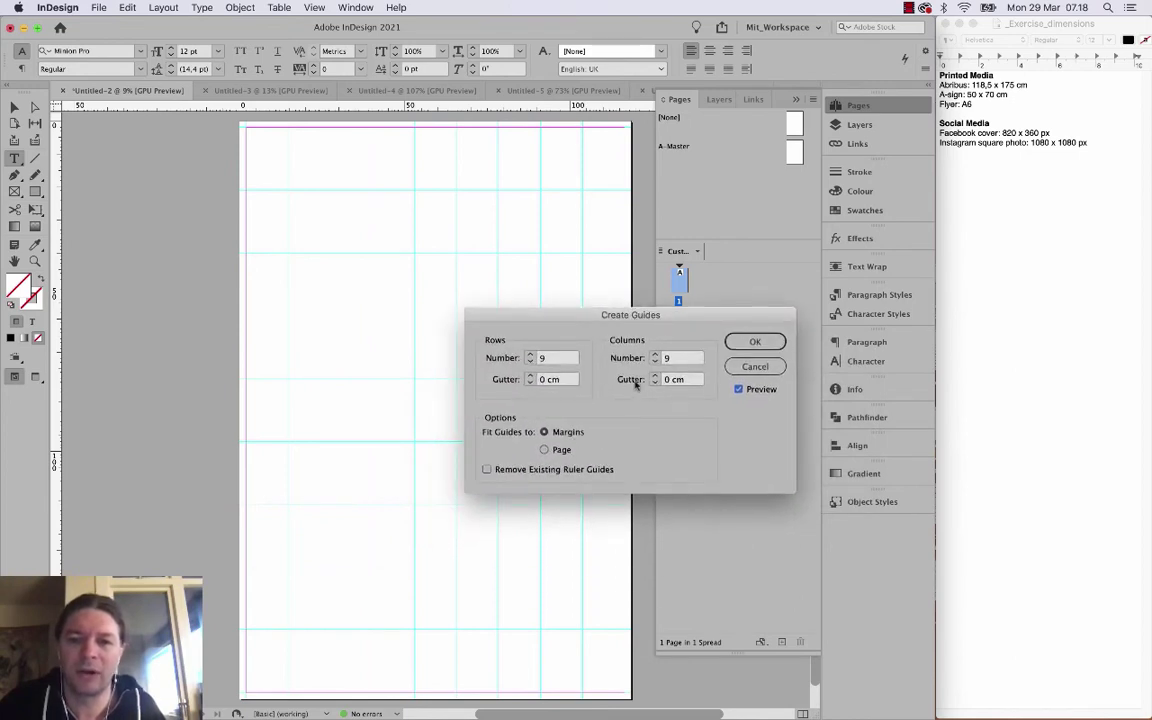
Try row gutters up to 4 cm and column gutters up to 6 cm in the preview, and reset both to 0 cm.
click(530, 376)
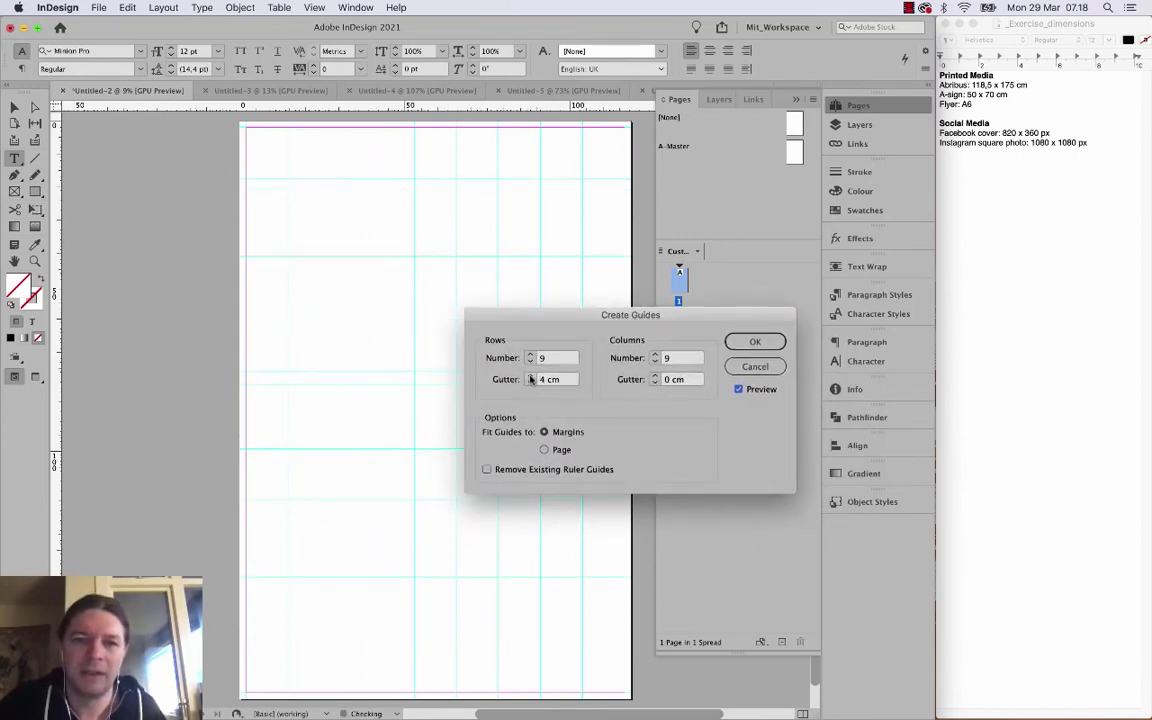
click(654, 375)
click(654, 375)
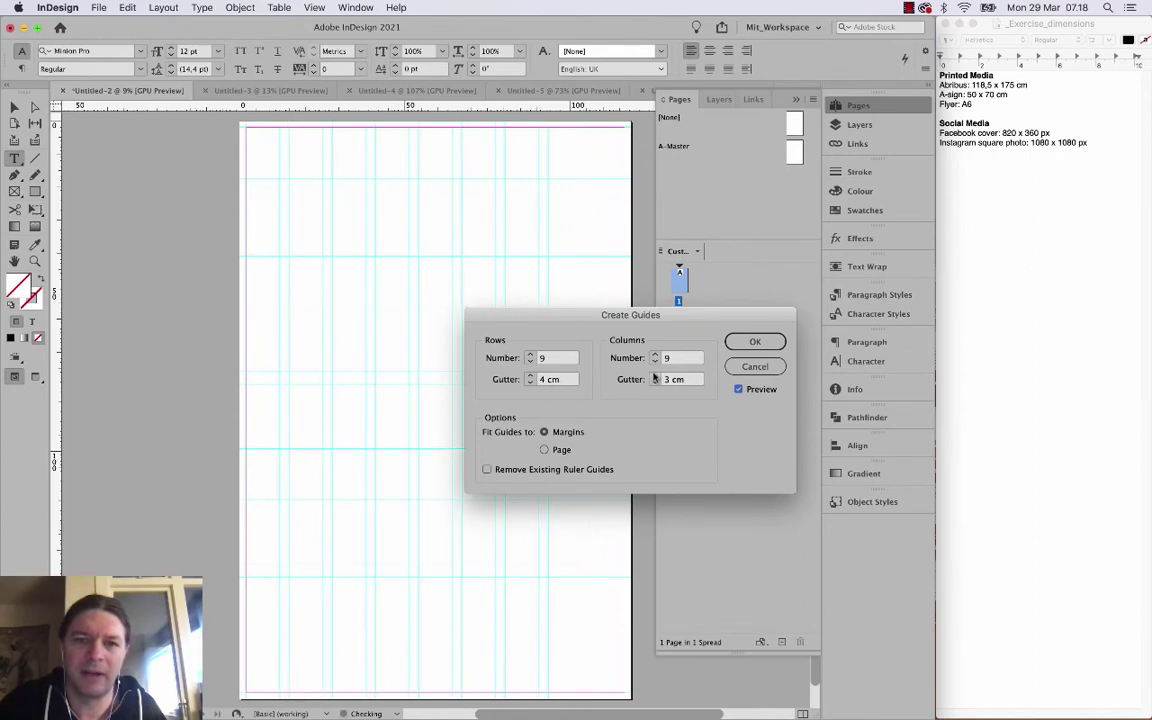
click(654, 375)
click(654, 375)
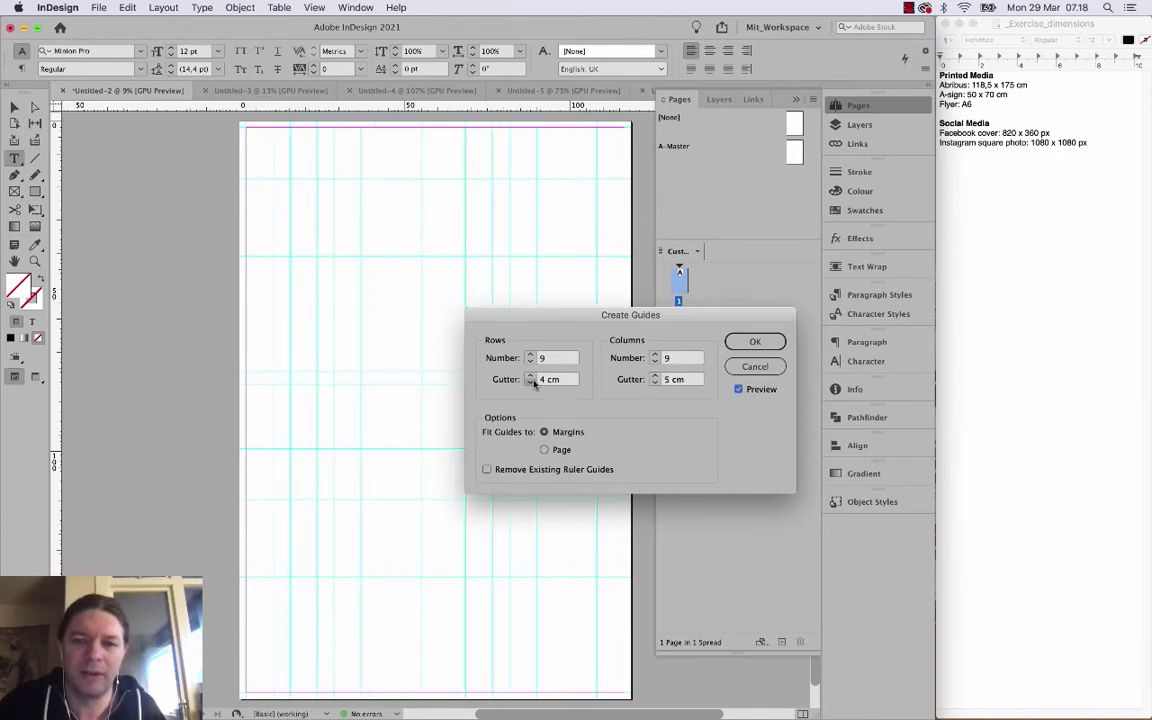
click(530, 382)
click(530, 382)
click(530, 382)
click(530, 382)
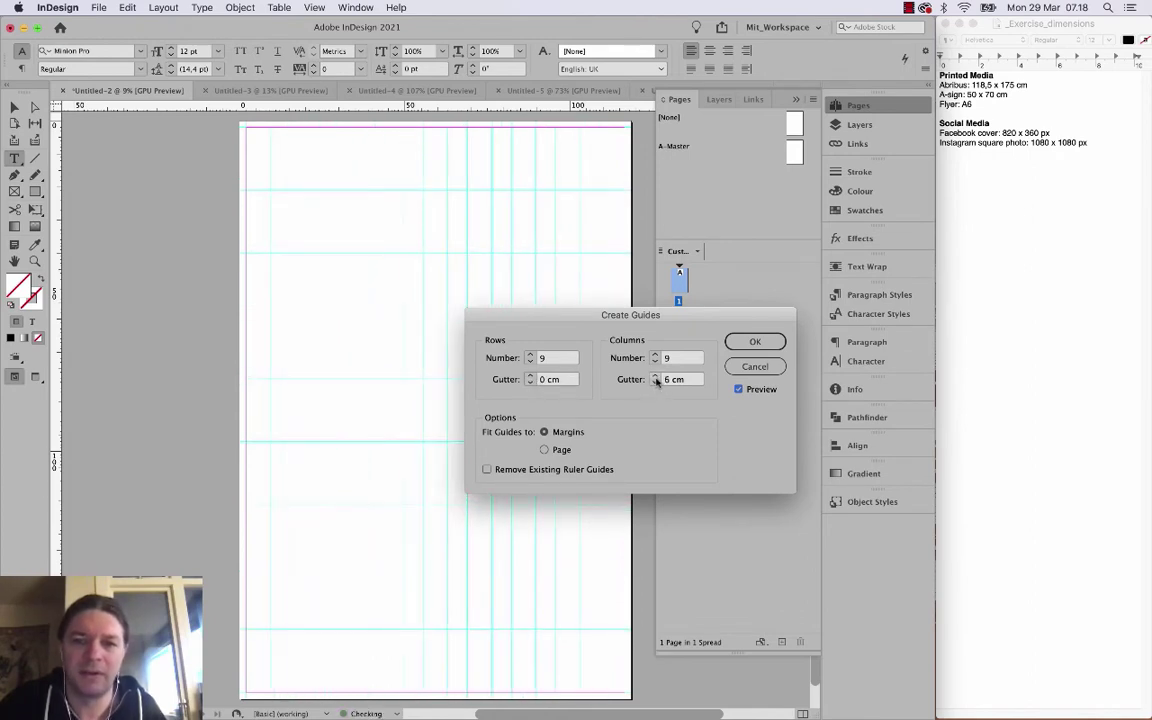
click(654, 383)
click(654, 383)
click(654, 383)
click(654, 383)
click(654, 383)
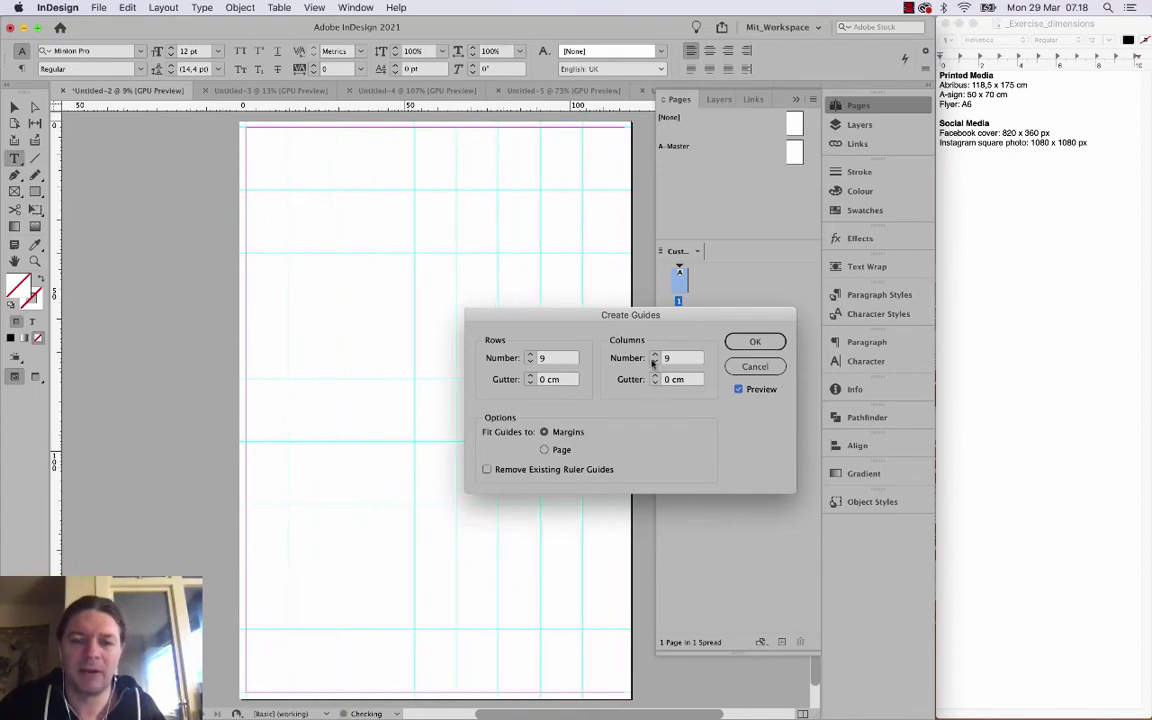
Apply the 9 × 9 guide grid to the Abribus poster.
drag(649, 318, 617, 357)
click(738, 380)
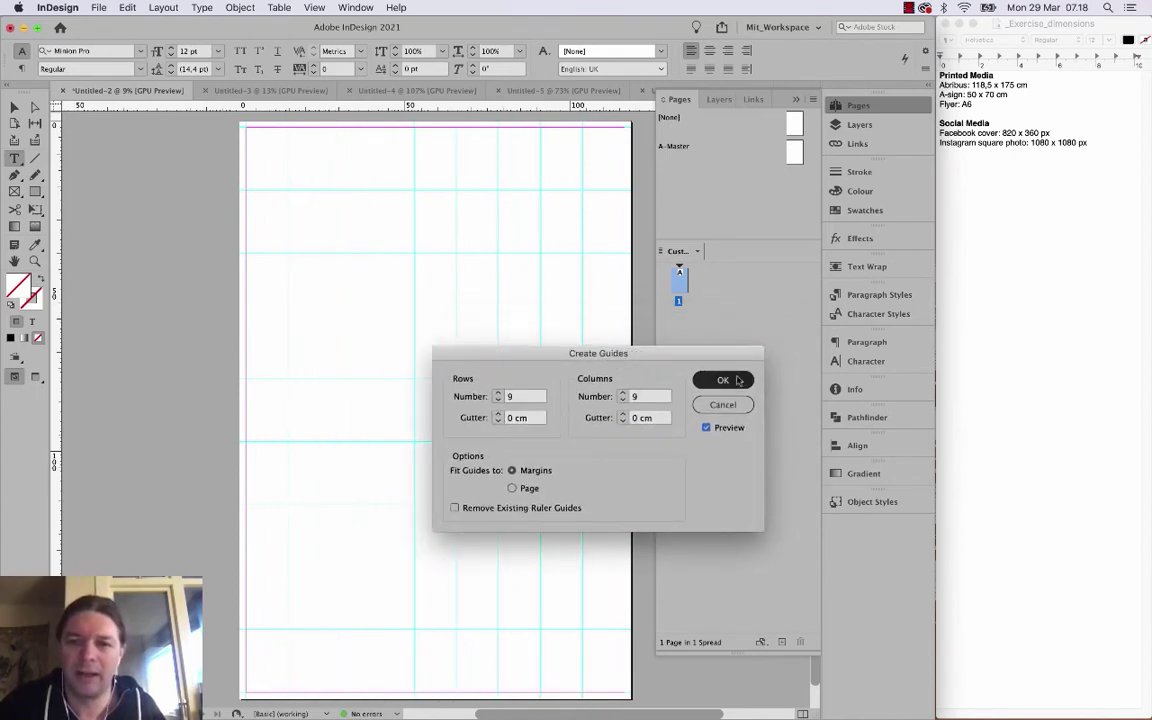
click(738, 380)
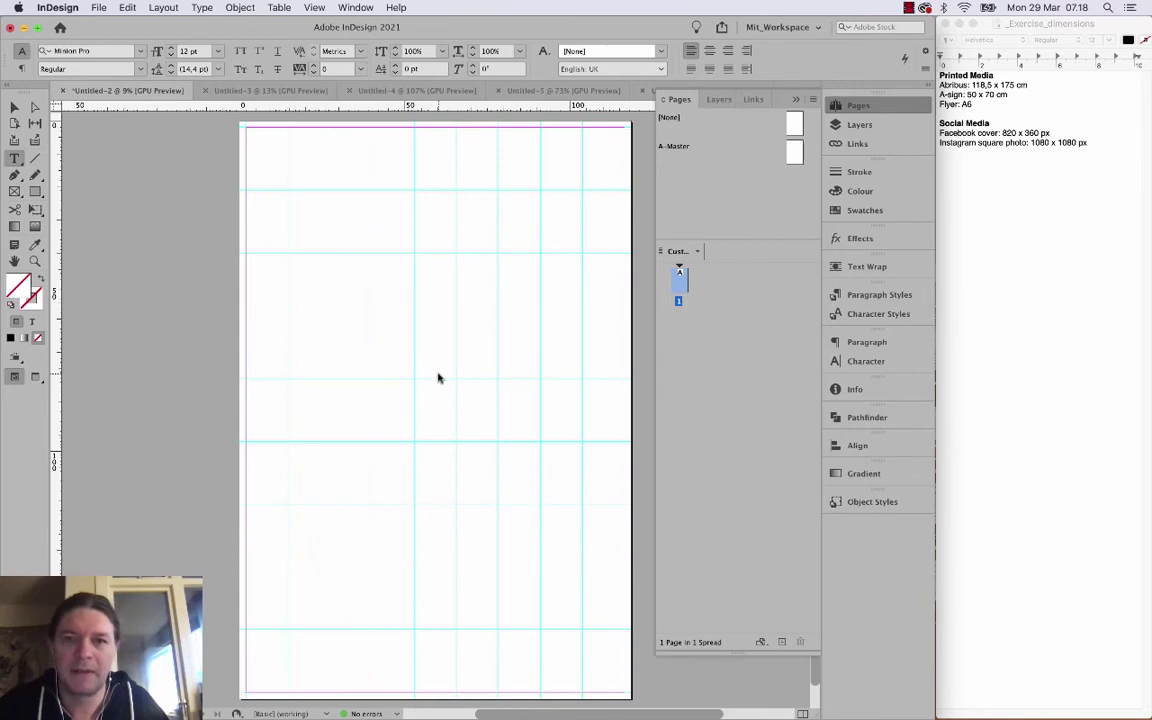
Start saving the Abribus poster and create a folder named Templates inside anno_crossmedia_blok2 > Types of media.
key(super+s)
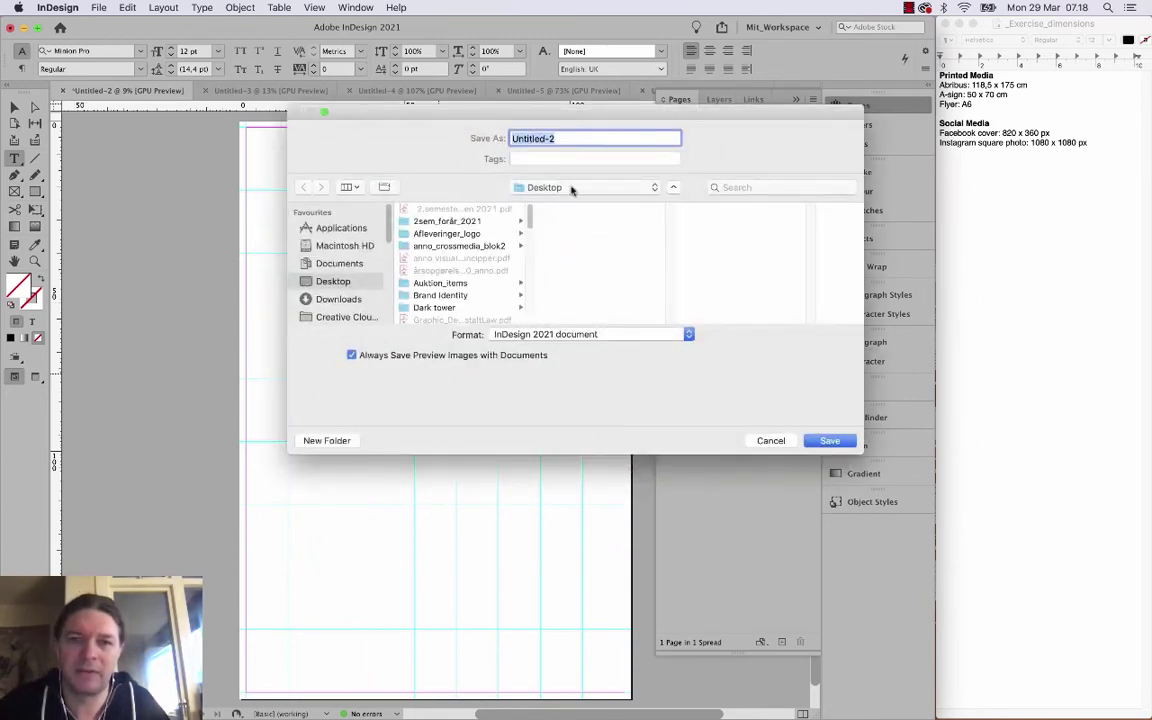
click(492, 246)
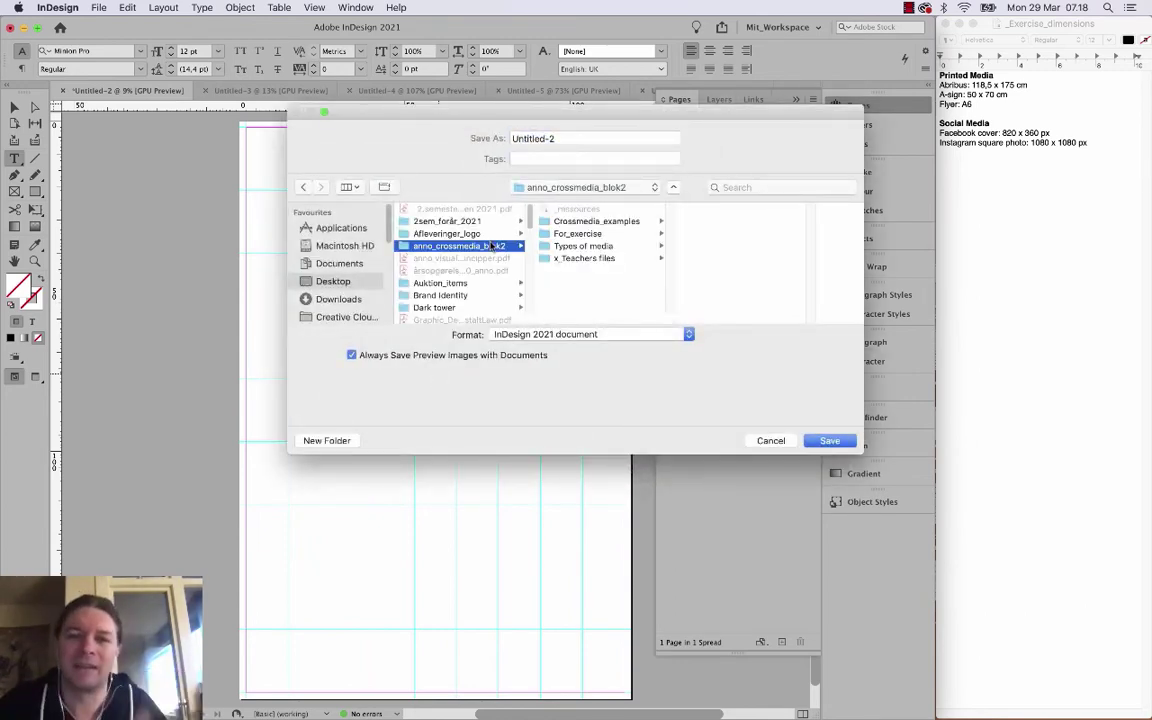
click(590, 247)
click(330, 440)
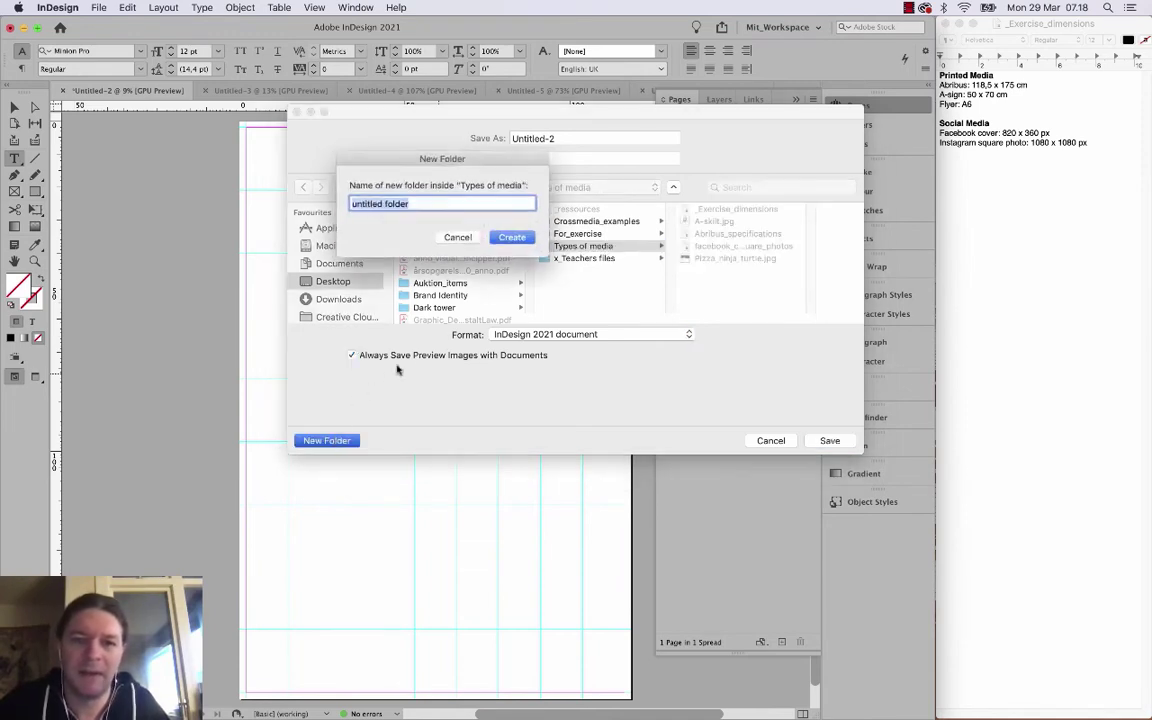
text(Templates)
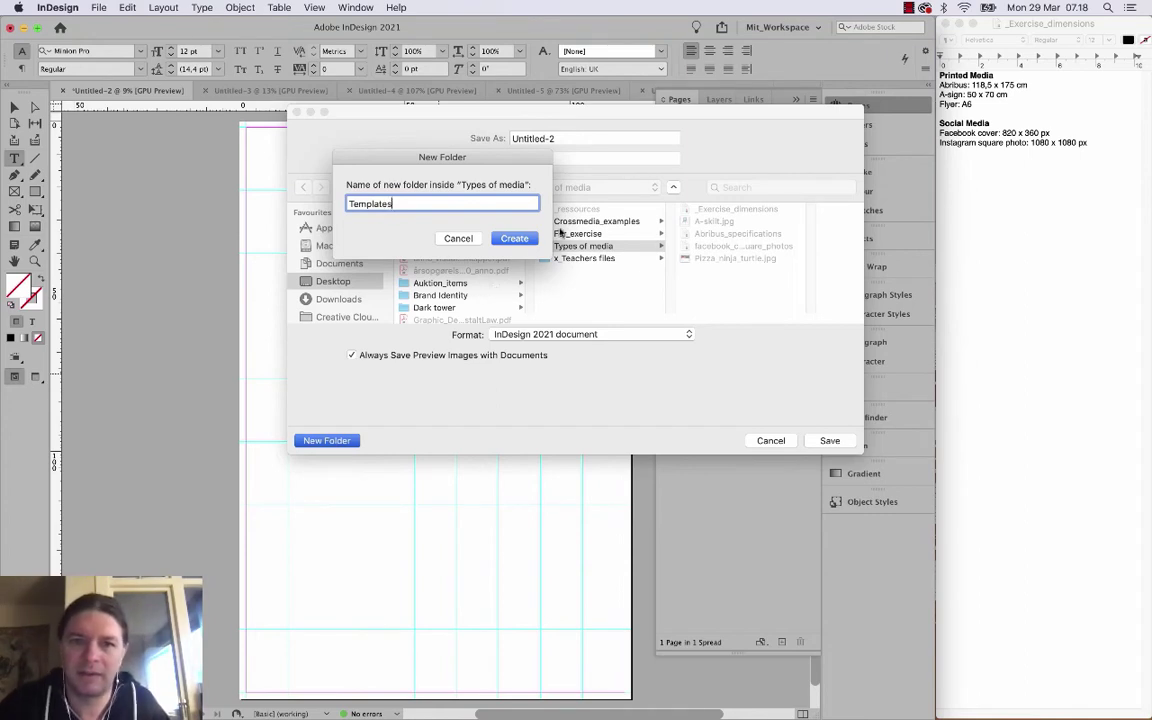
key(Return)
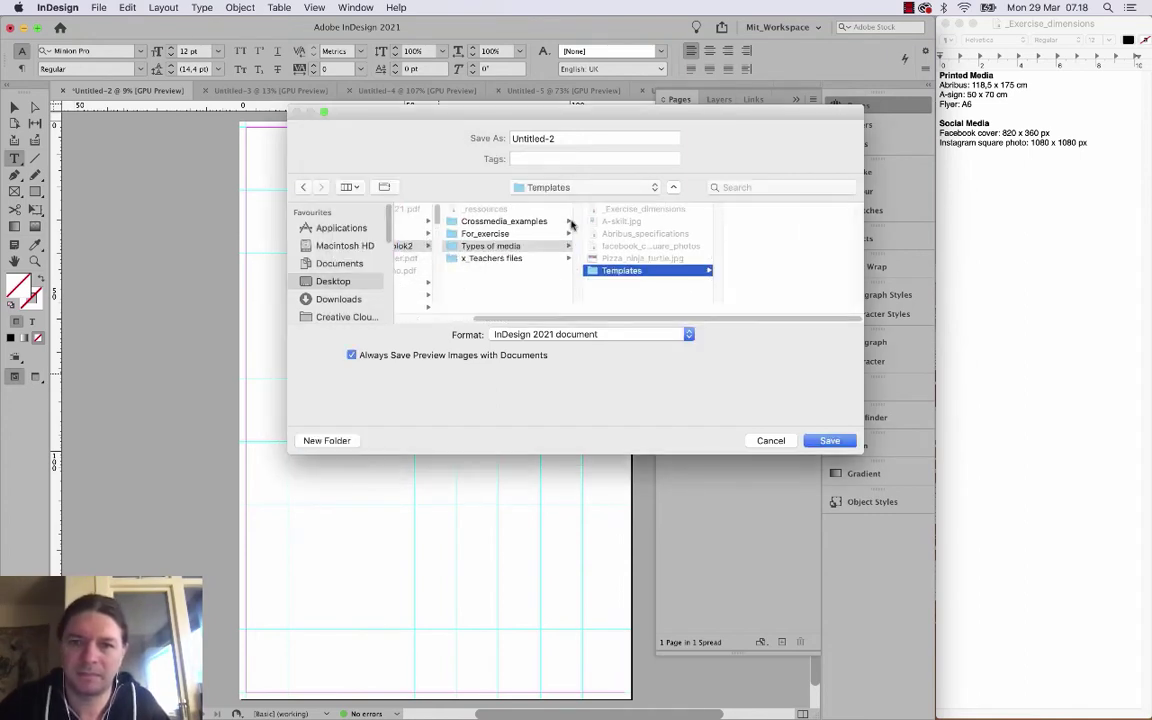
Save the poster as an InDesign 2021 template named Abribus in the Templates folder and close it.
key(Tab)
text(A)
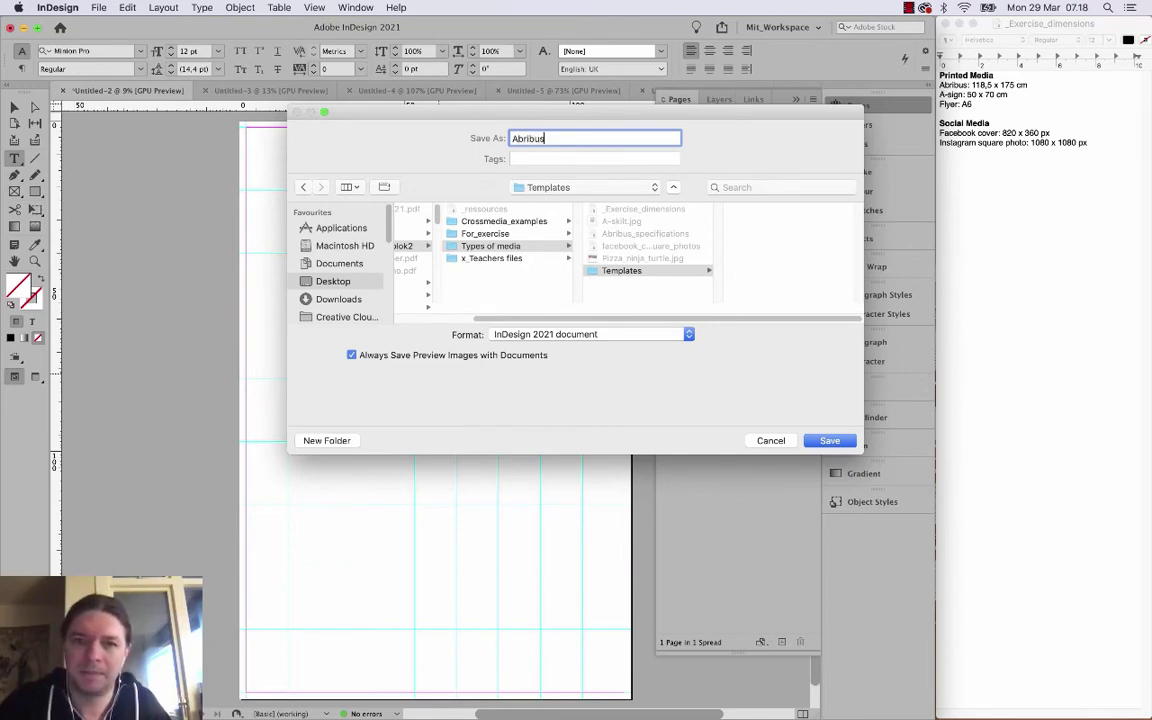
click(640, 333)
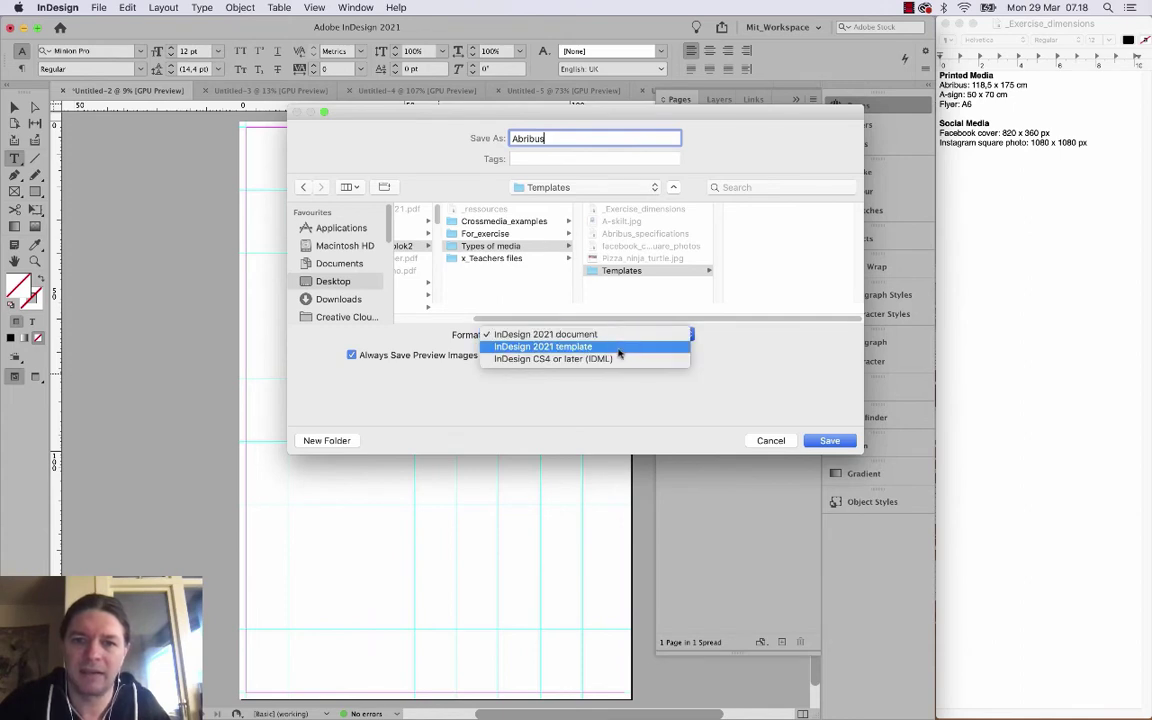
click(620, 347)
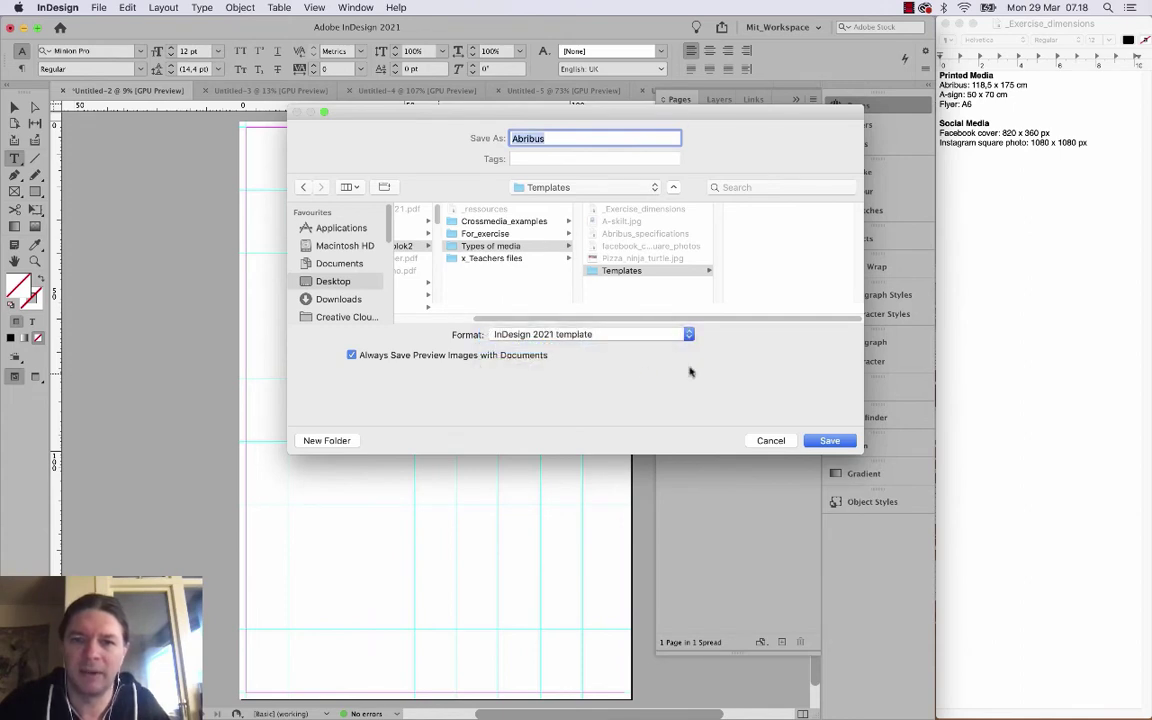
click(831, 441)
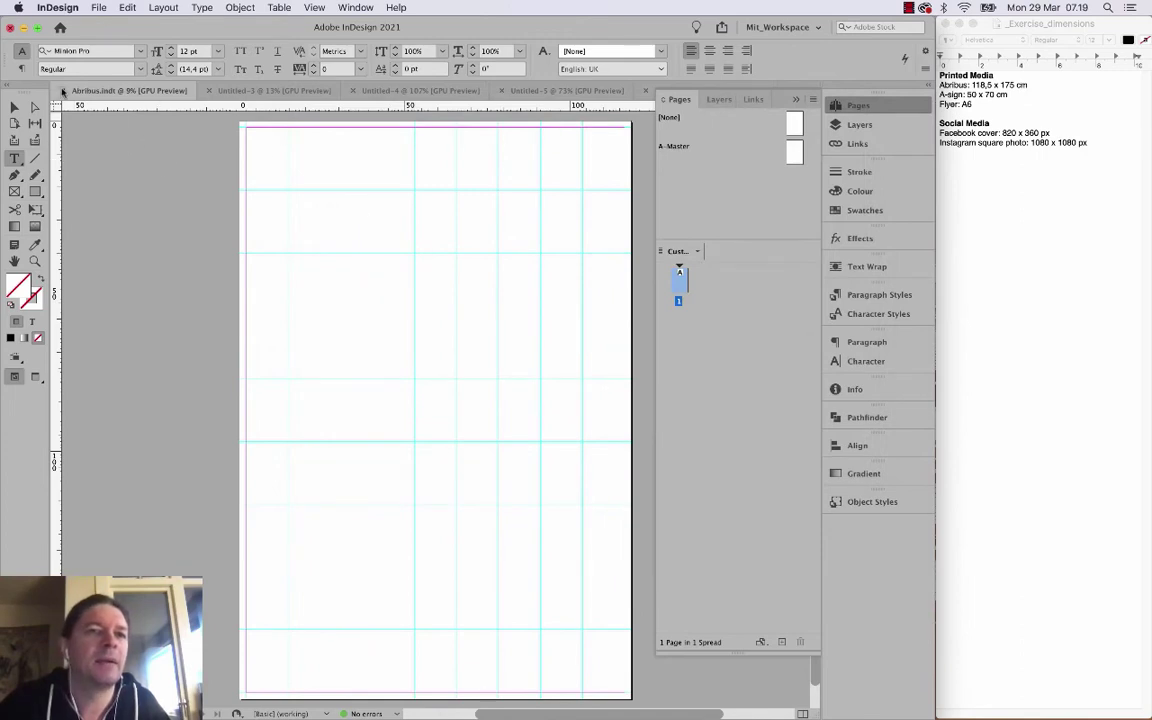
click(62, 91)
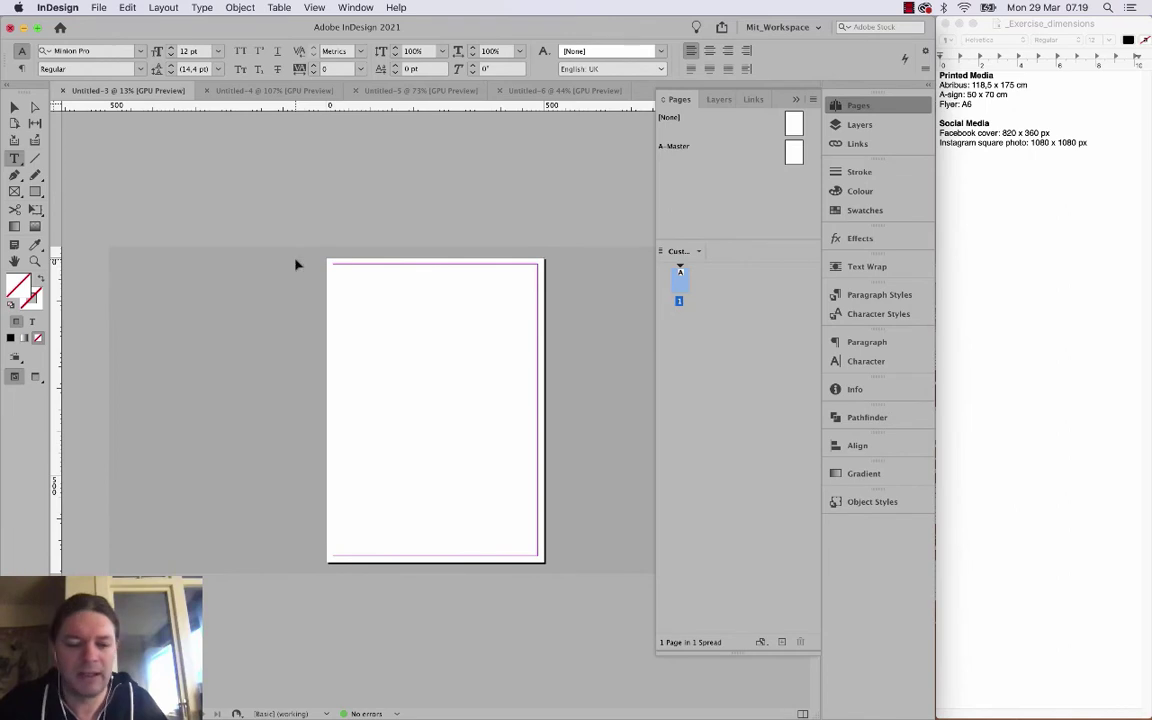
Start creating ruler guides on the A-sign document with 9 rows and 9 columns.
click(128, 7)
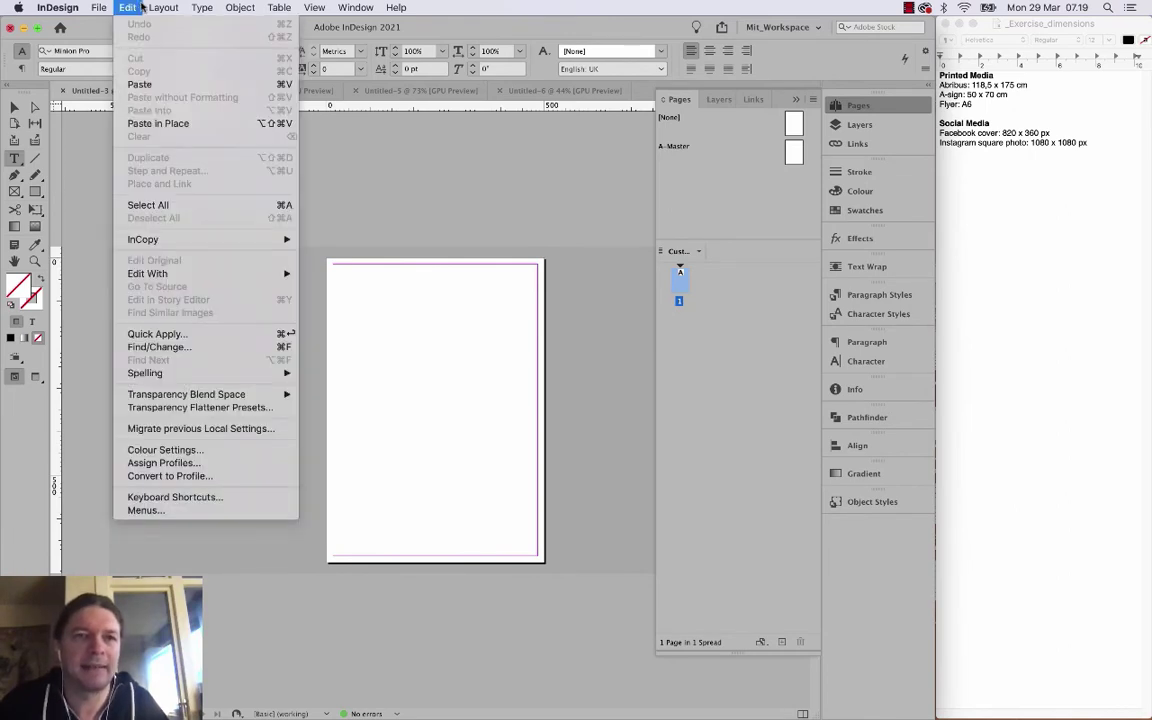
mouse_move(163, 7)
click(175, 62)
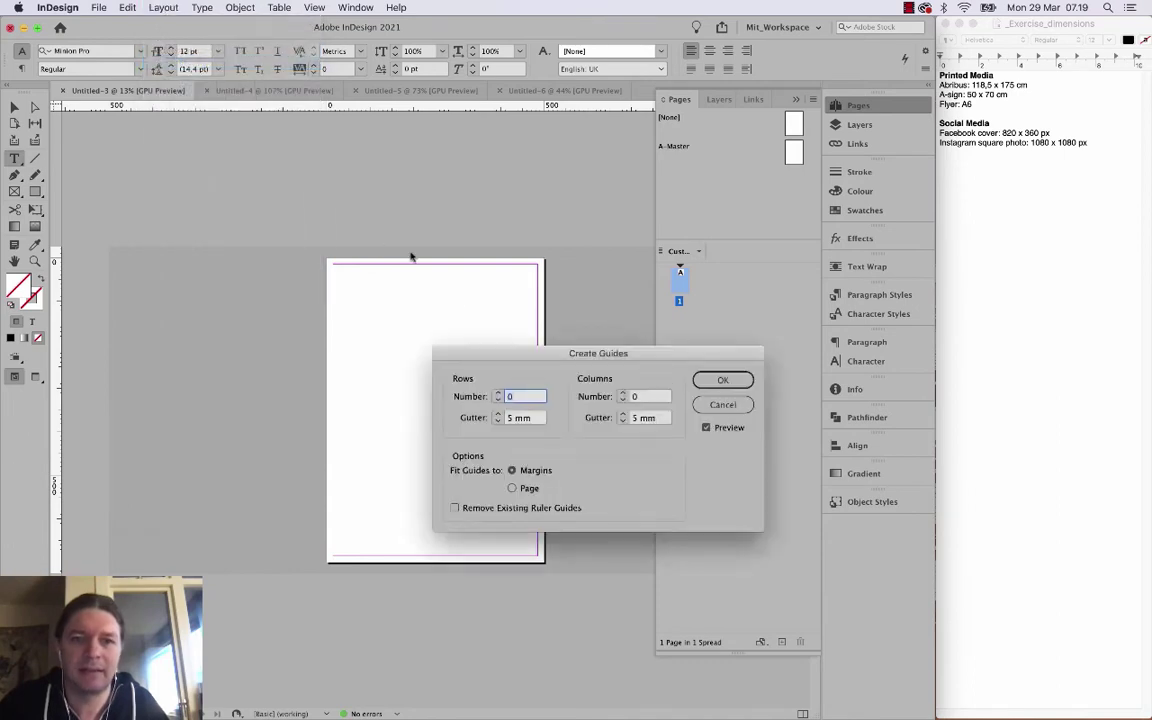
click(650, 397)
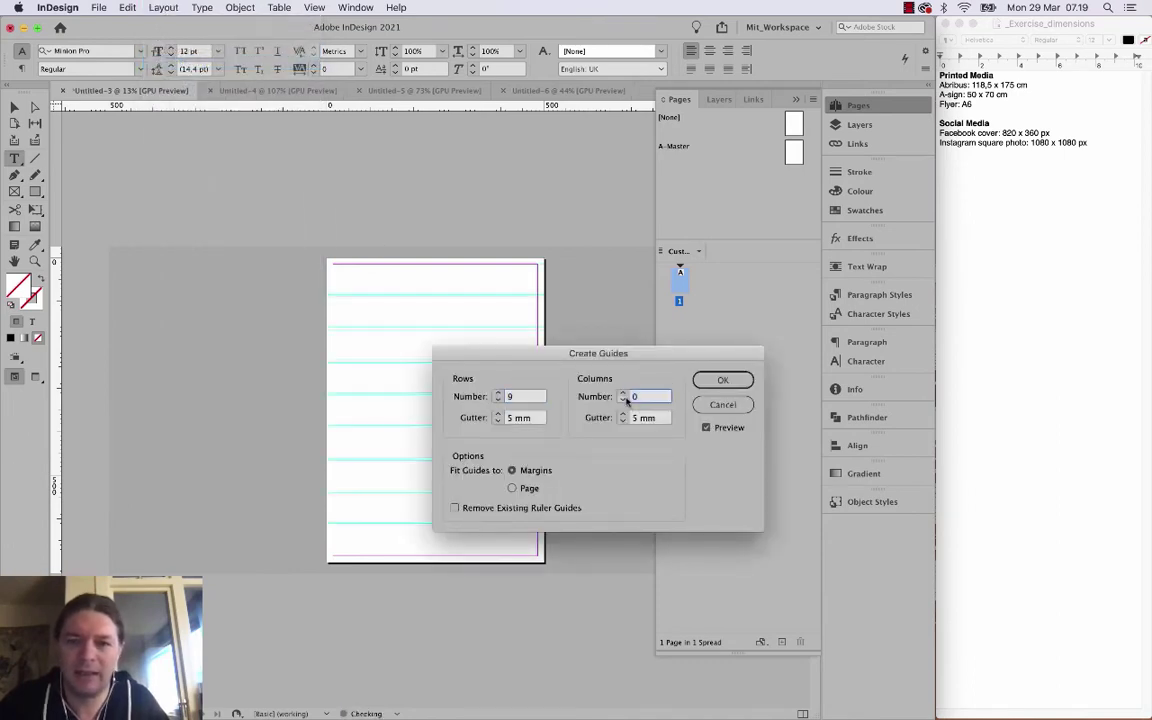
text(9)
Lower the row gutter of the A-sign guide grid to 1 mm.
click(498, 421)
click(498, 421)
click(498, 421)
click(498, 421)
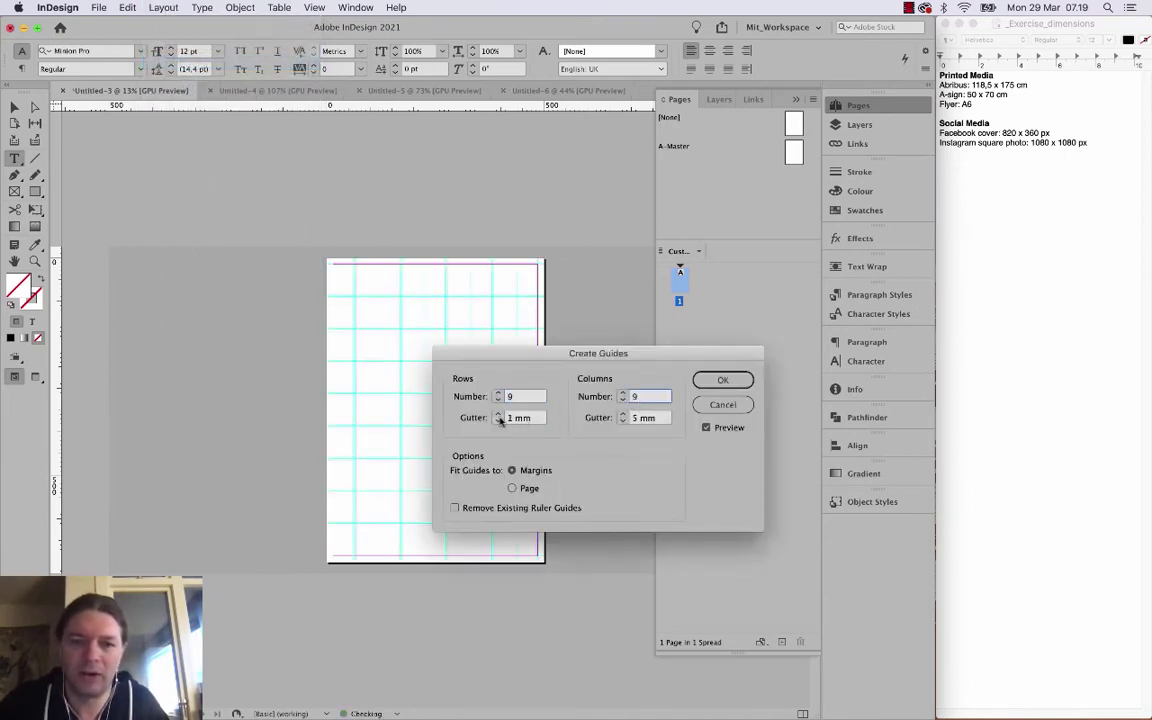
Set the row and column gutters to 0 mm and create the nine-by-nine guide grid fitted to the margins.
click(498, 421)
click(623, 421)
click(623, 421)
click(623, 421)
click(623, 421)
click(623, 421)
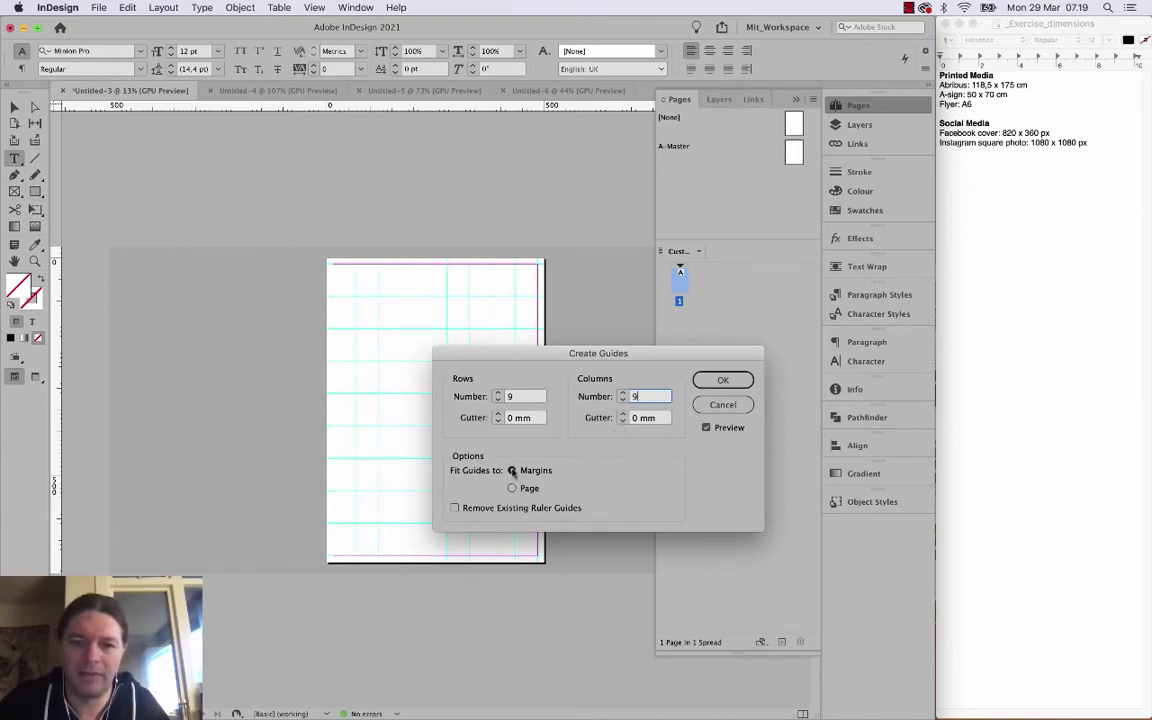
click(716, 380)
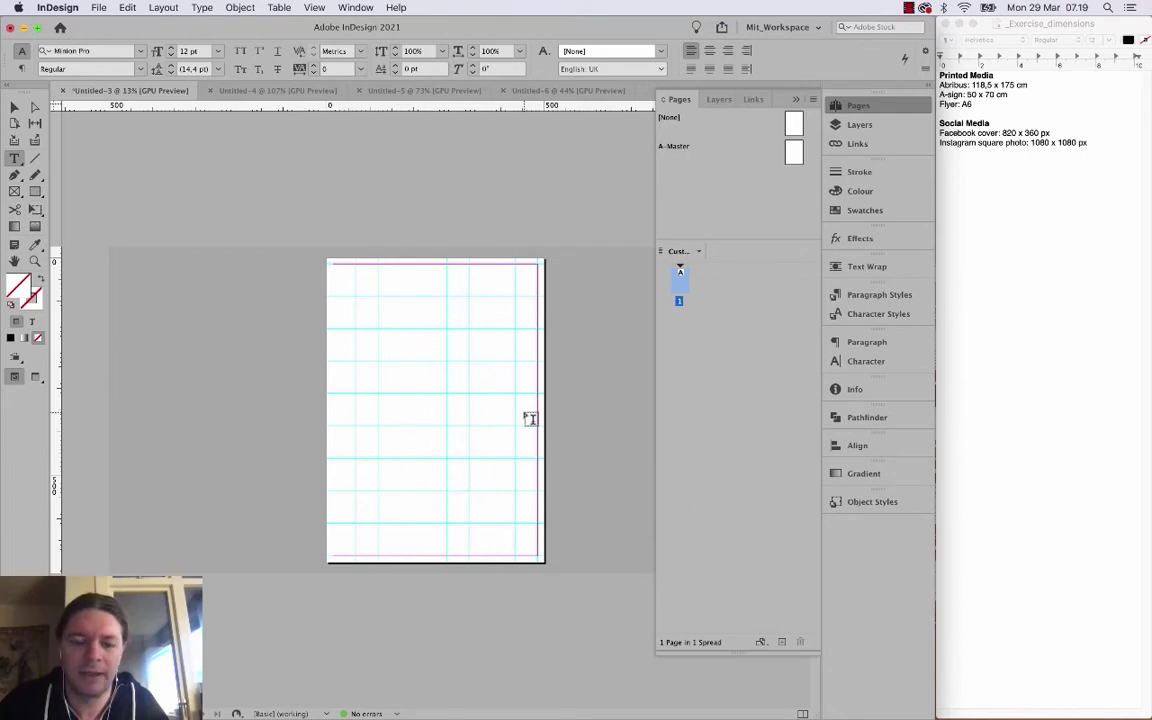
Save the document as an InDesign 2021 template named A-sign in the Templates folder and close it.
key(super+s)
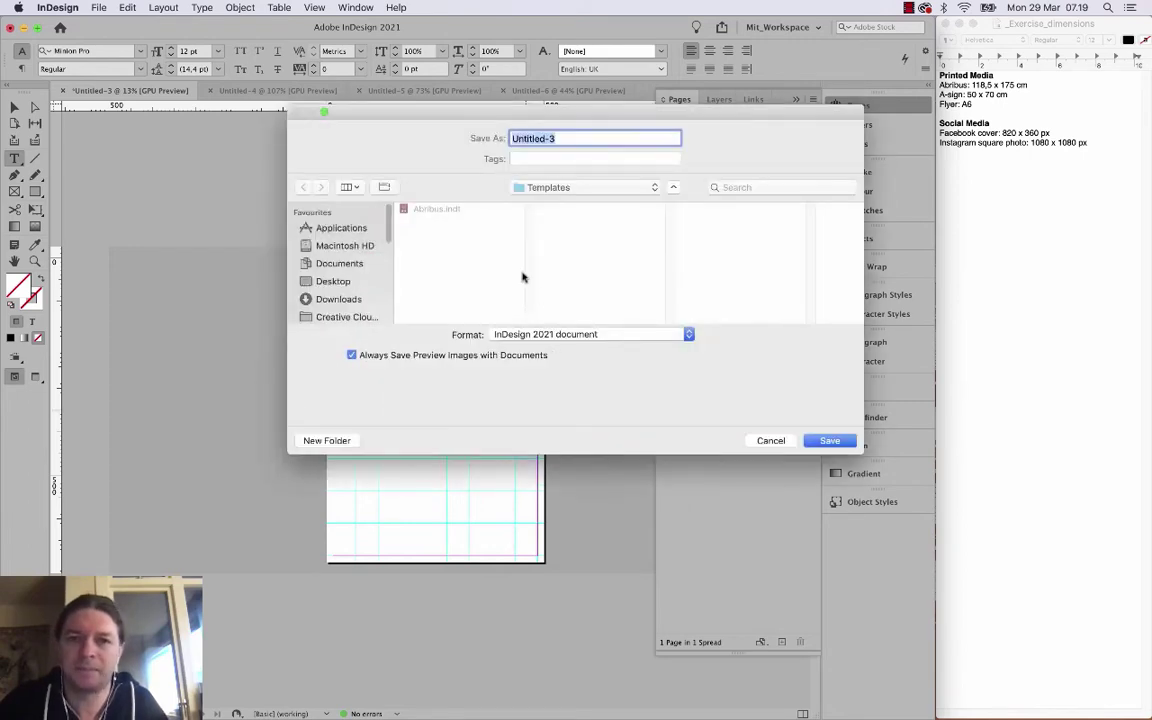
text(A-sign)
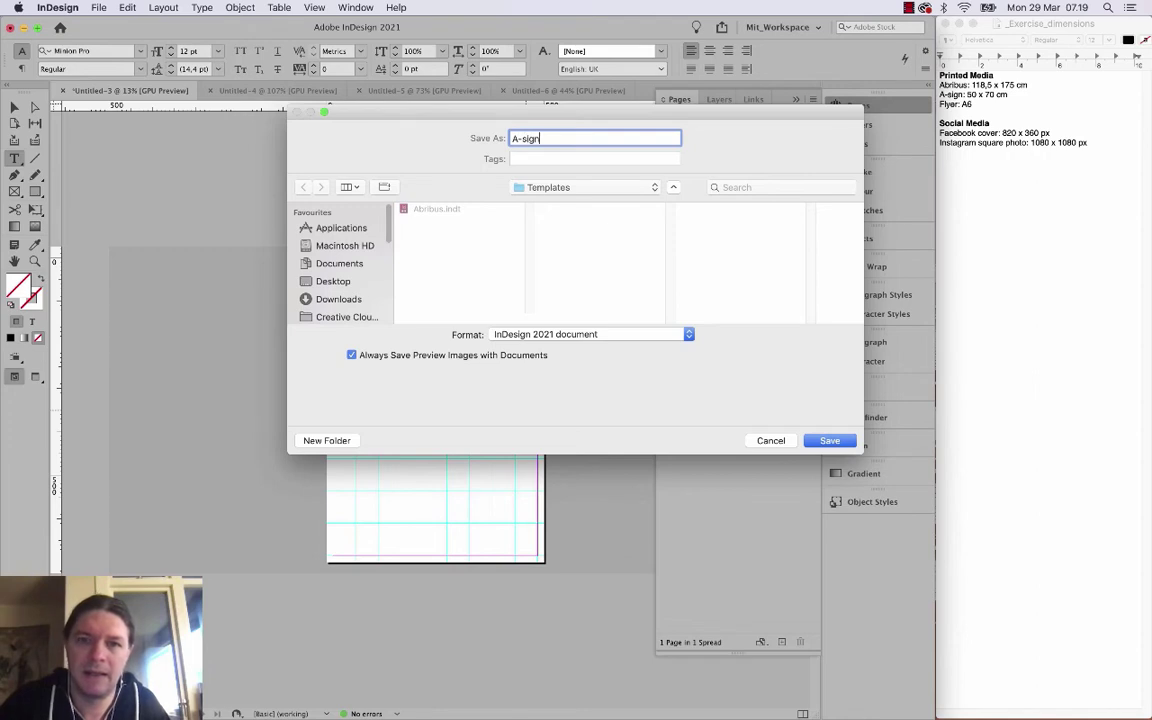
click(598, 336)
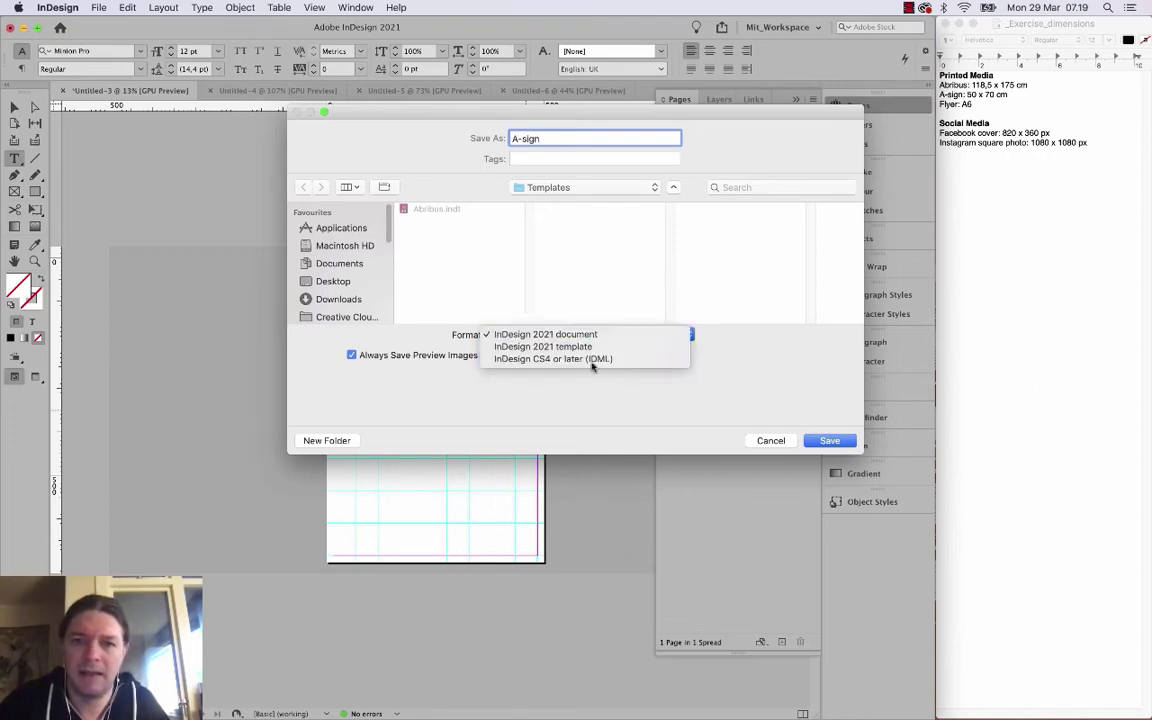
click(591, 344)
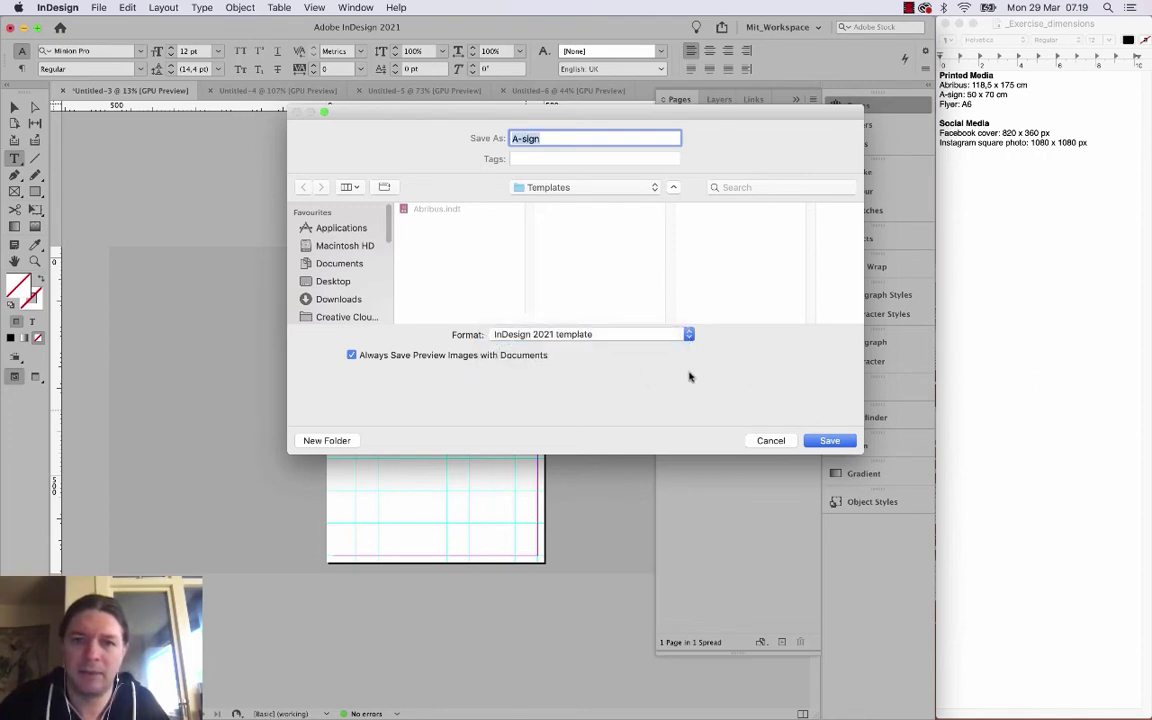
click(832, 441)
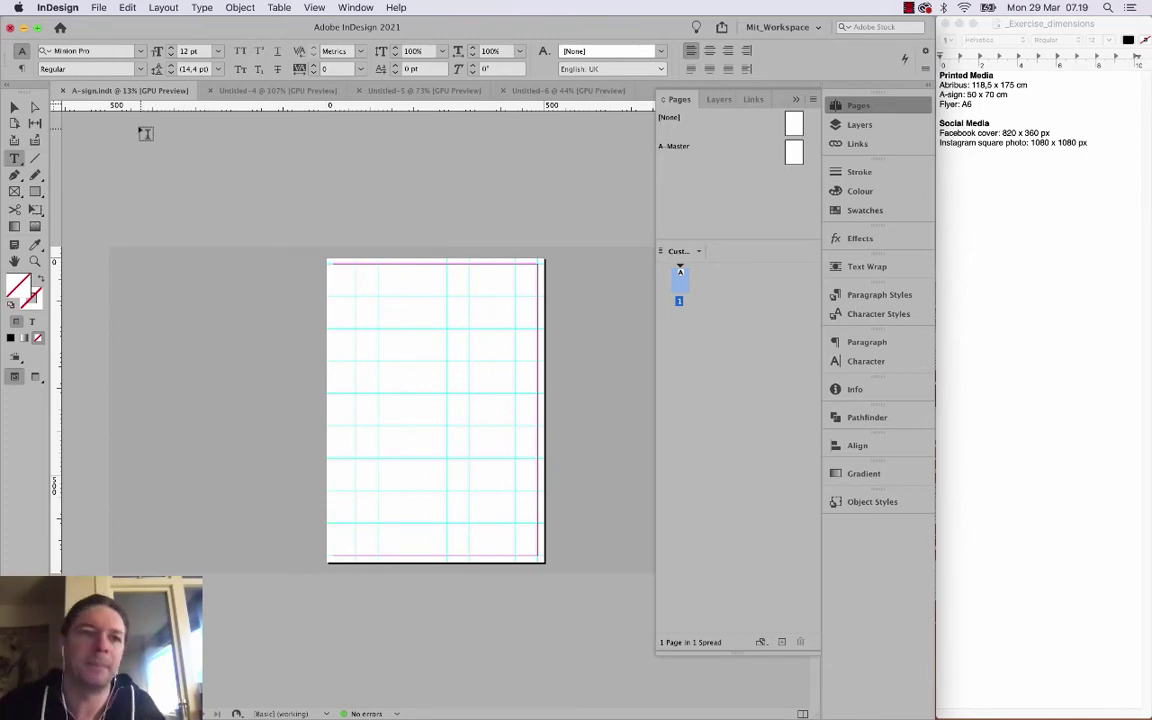
click(62, 91)
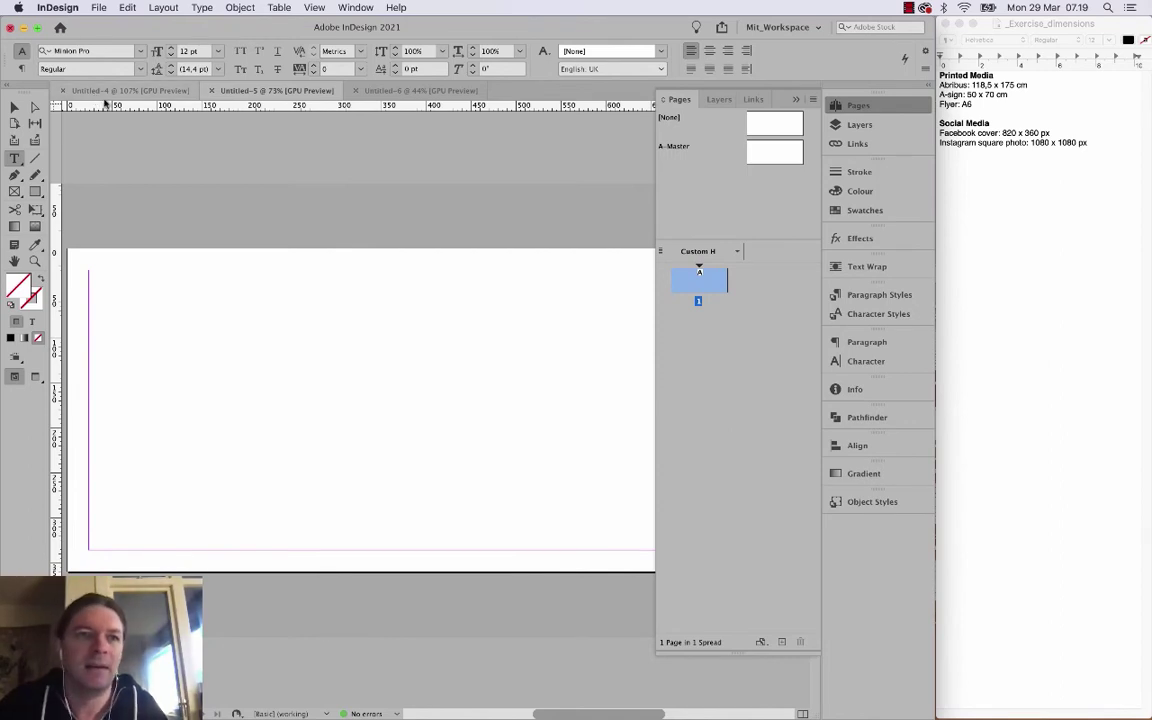
In the Untitled-4 document, create guides with 9 rows, 9 columns and 0 mm gutters, fitted to the margins.
click(103, 98)
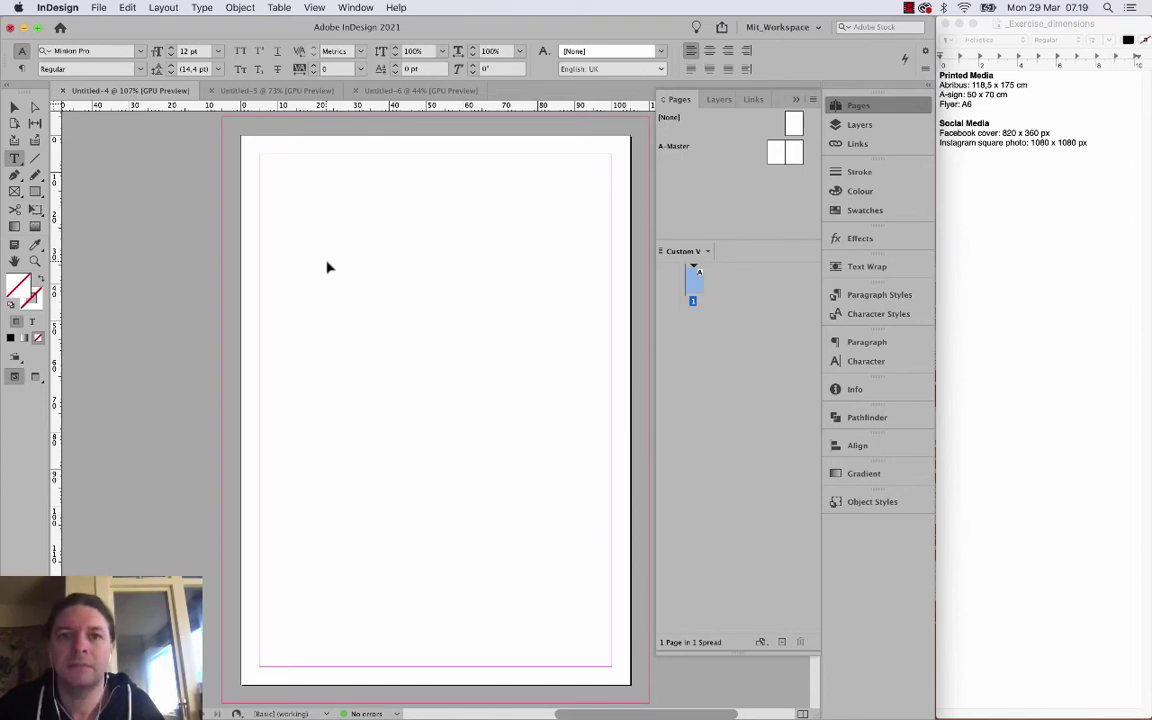
click(155, 7)
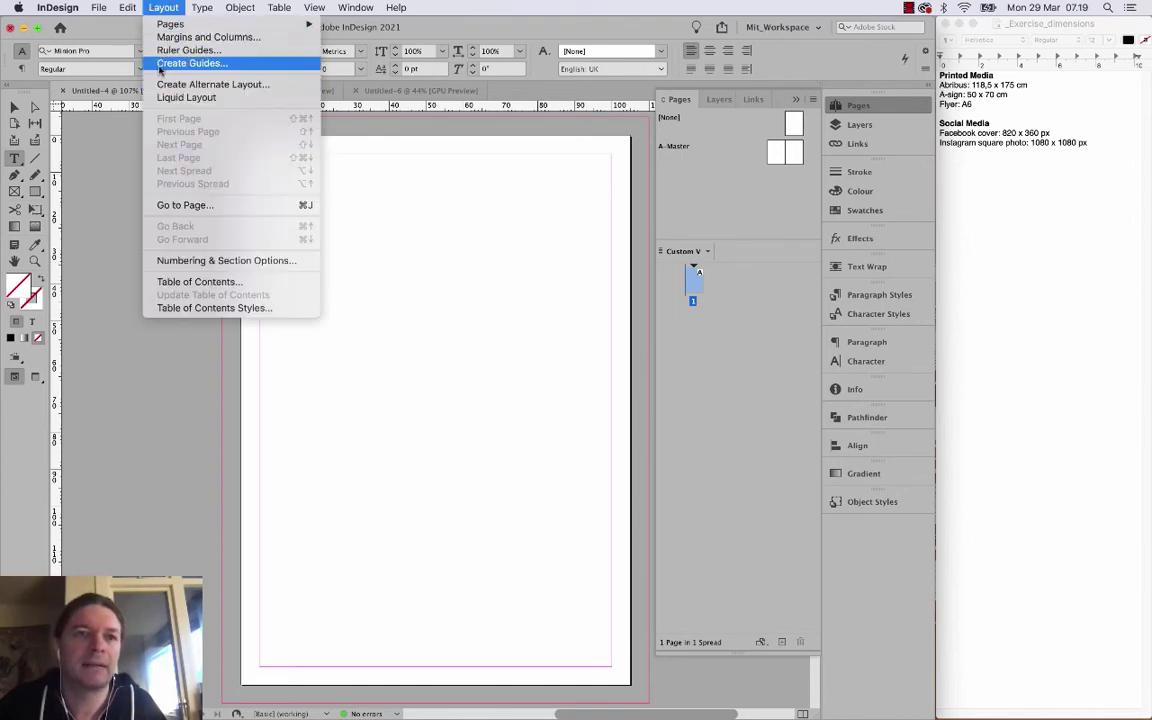
click(160, 64)
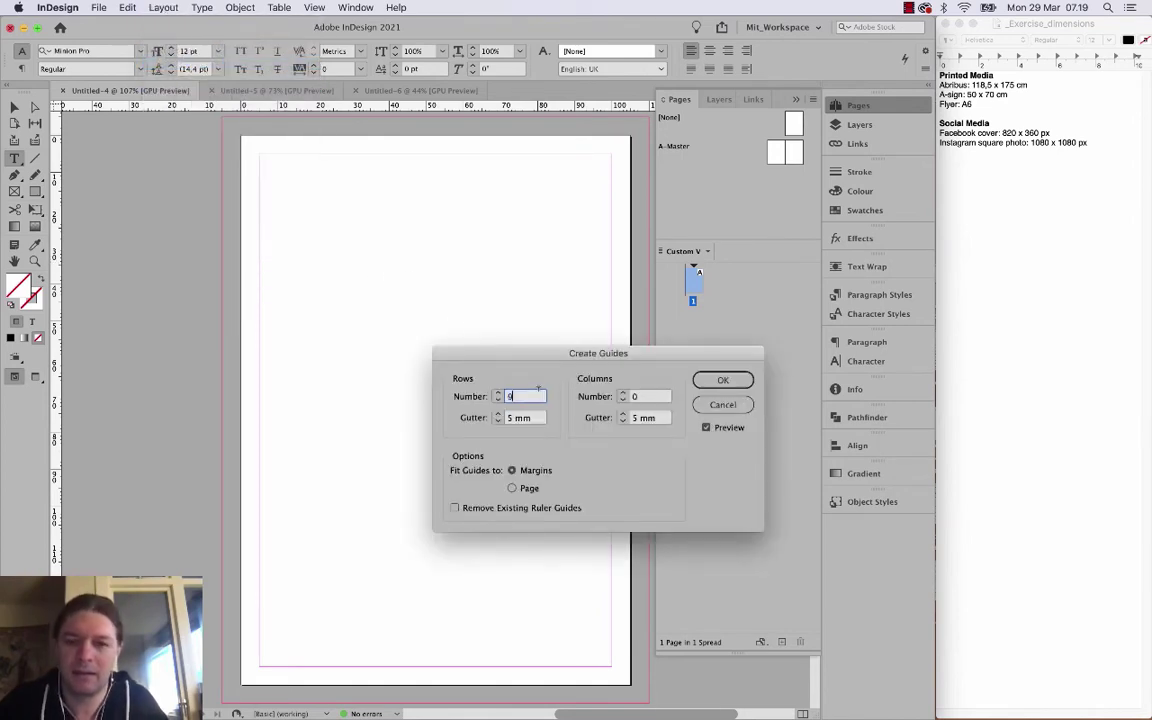
text(9)
click(648, 396)
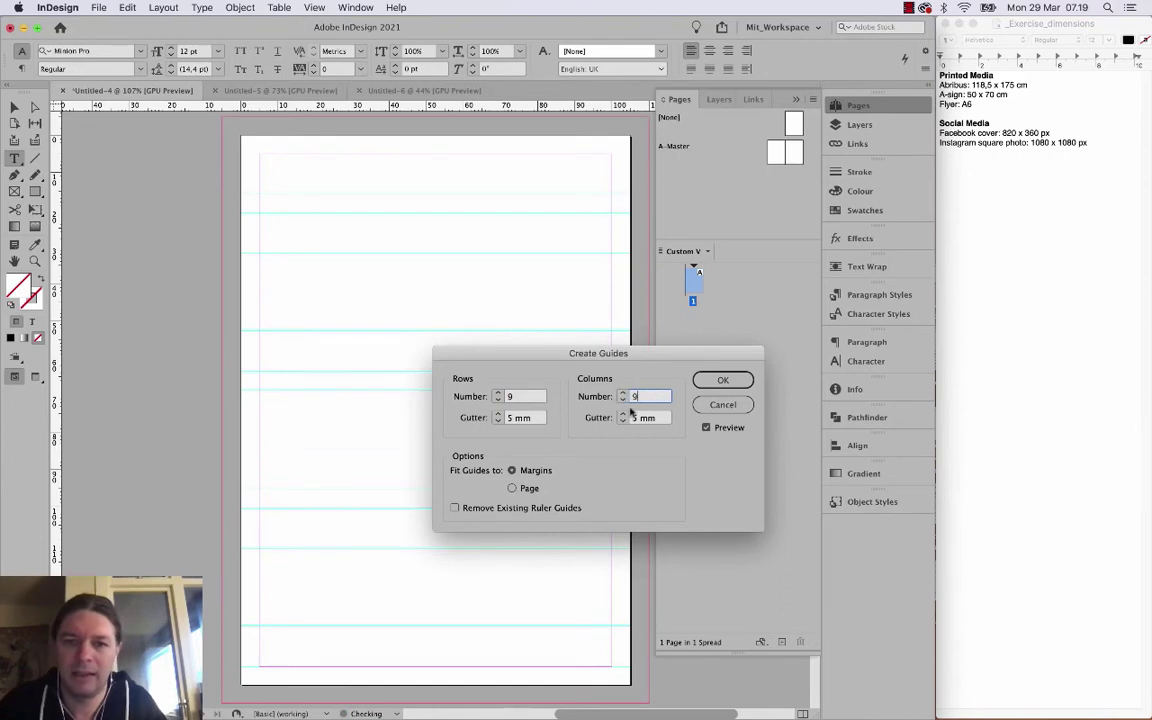
text(9)
key(Tab)
text(0)
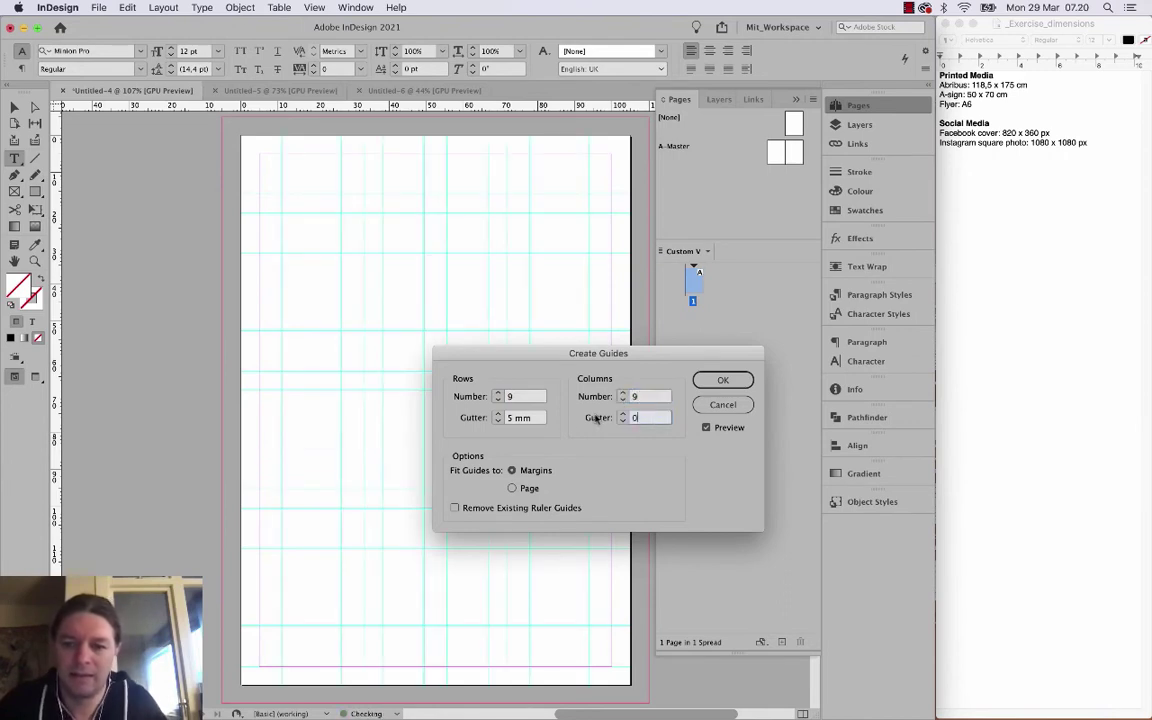
click(524, 417)
text(0)
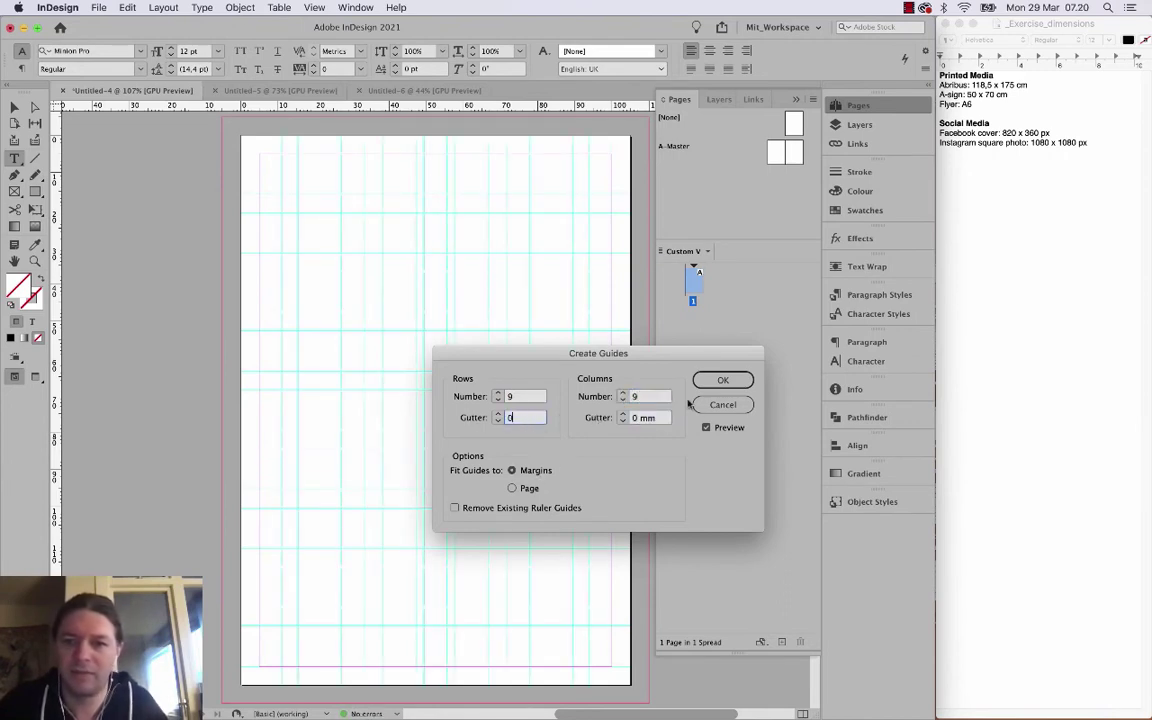
click(723, 380)
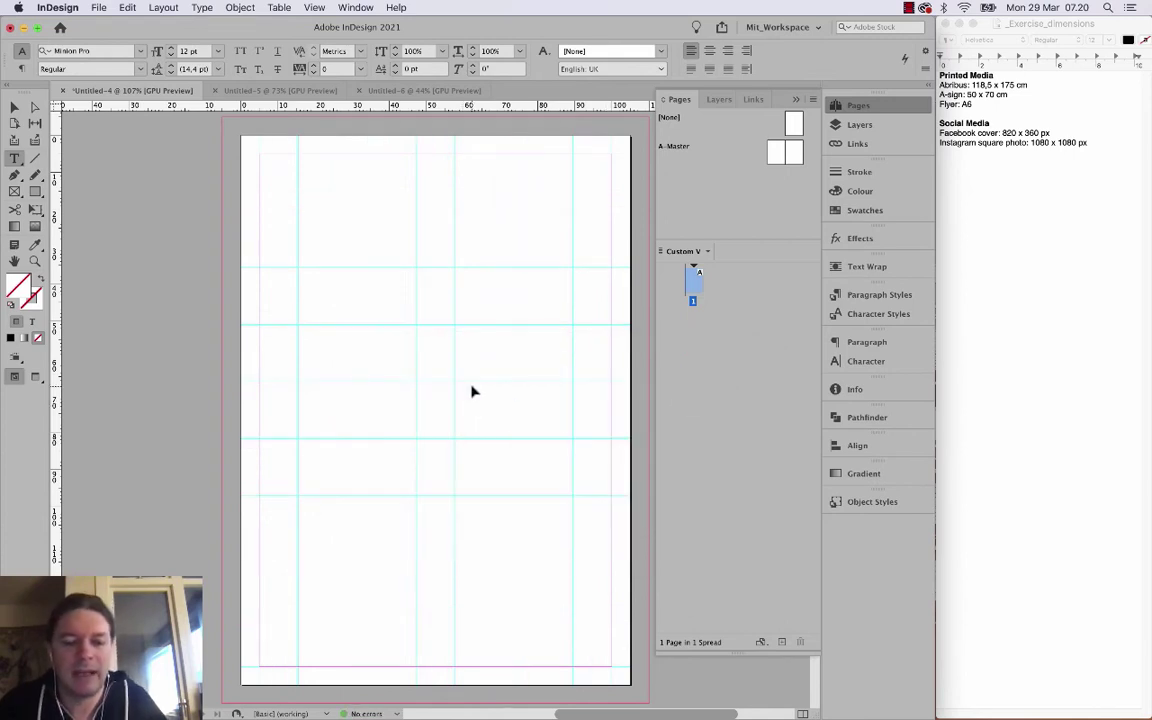
Save the document as an InDesign 2021 template named Flyer in the Templates folder and close it.
key(super+s)
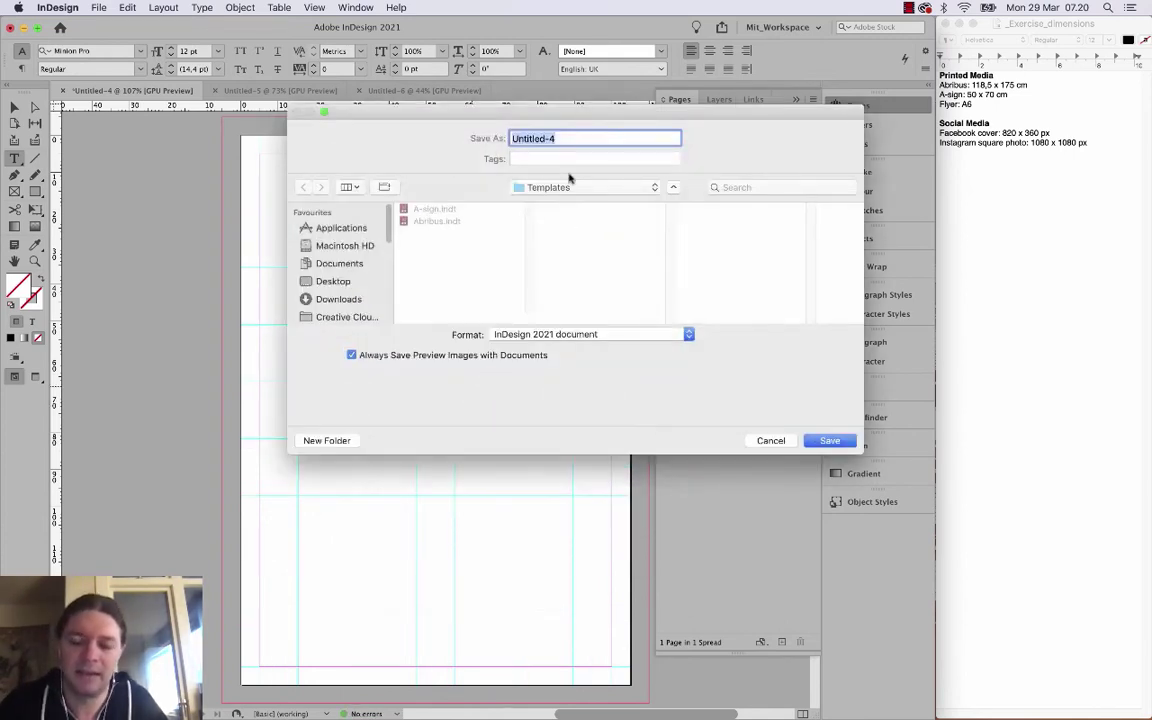
text(Flyer)
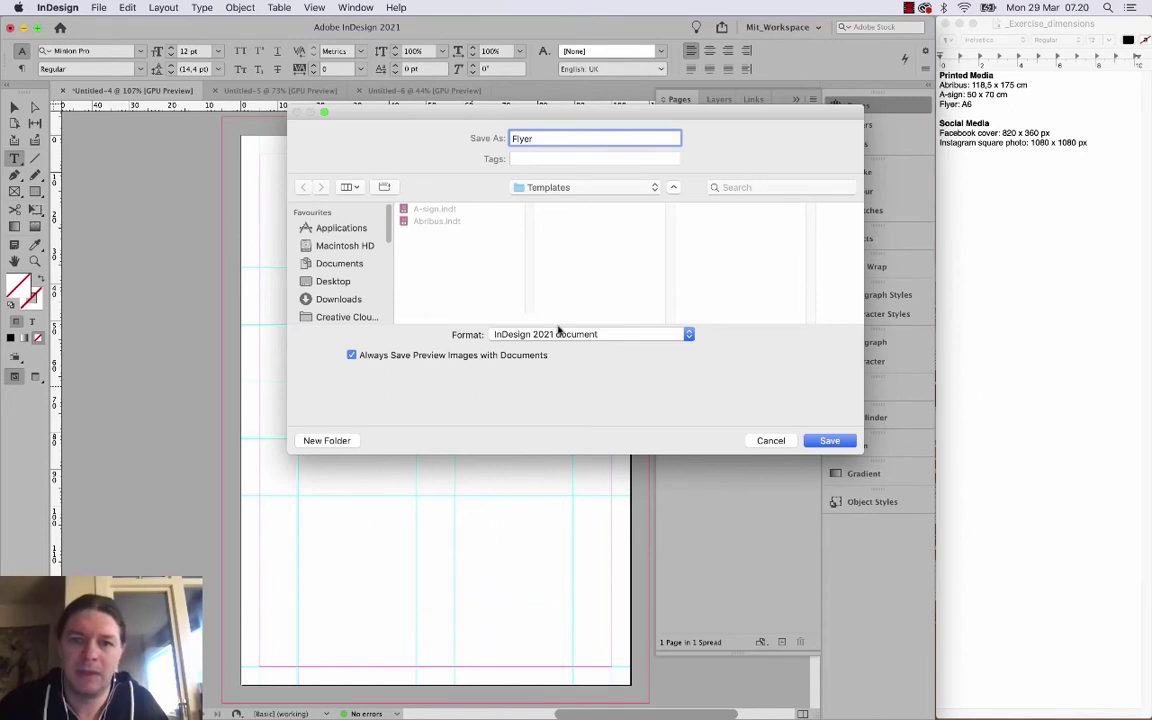
click(558, 333)
click(600, 347)
click(846, 441)
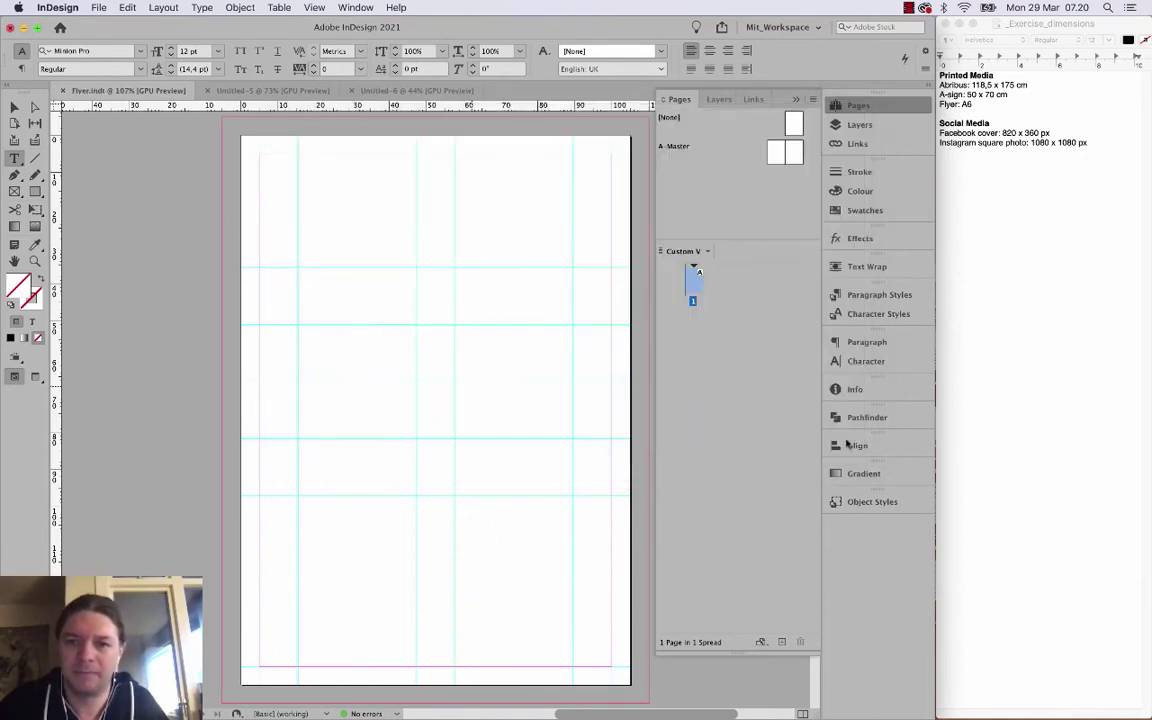
click(63, 90)
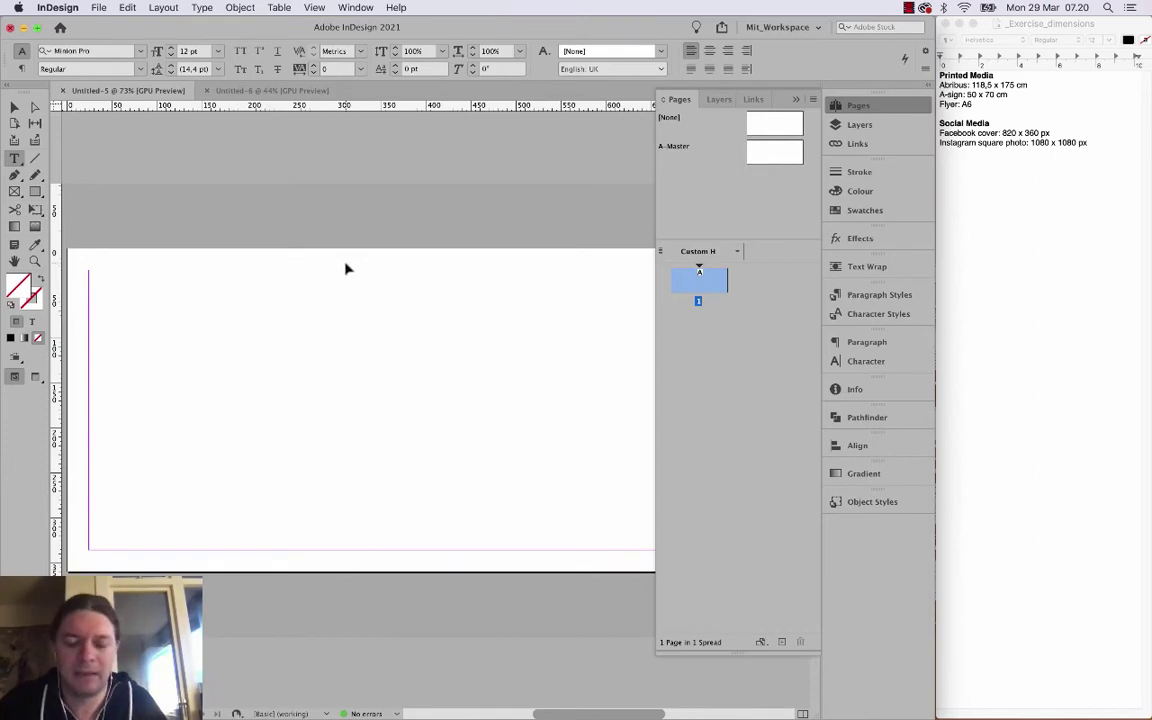
In the Untitled-5 document, create guides with 9 rows, 9 columns and 0 px gutters, fitted to the margins.
key(super+s)
click(766, 440)
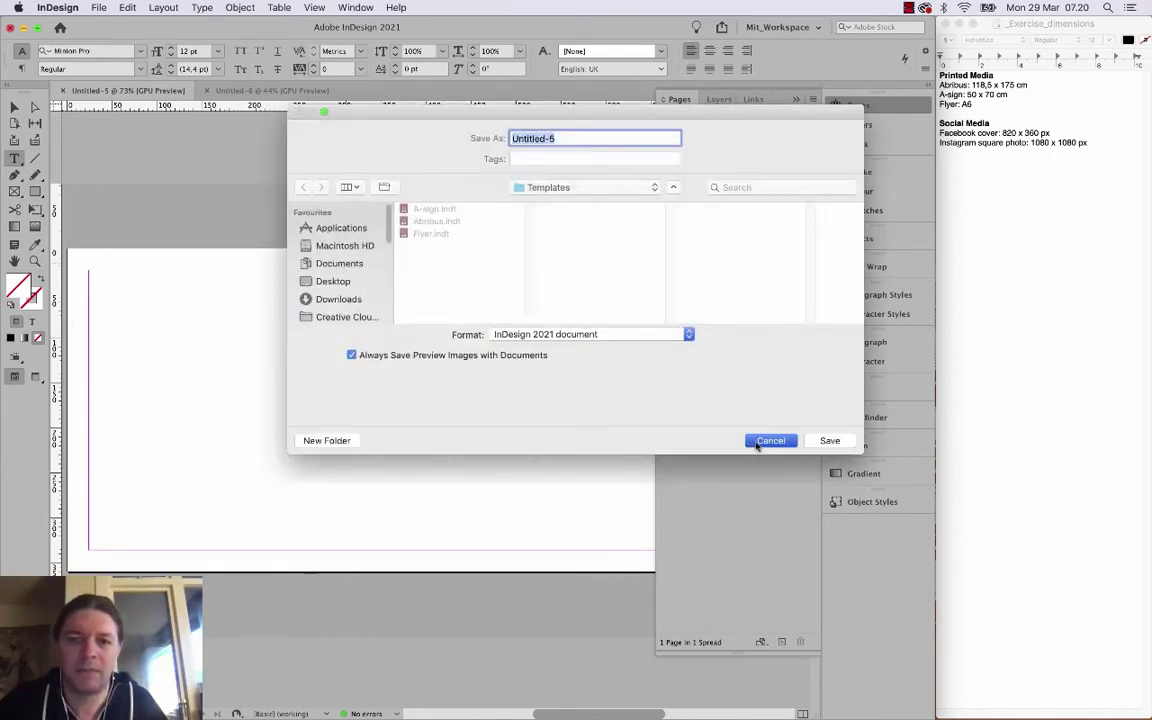
click(155, 7)
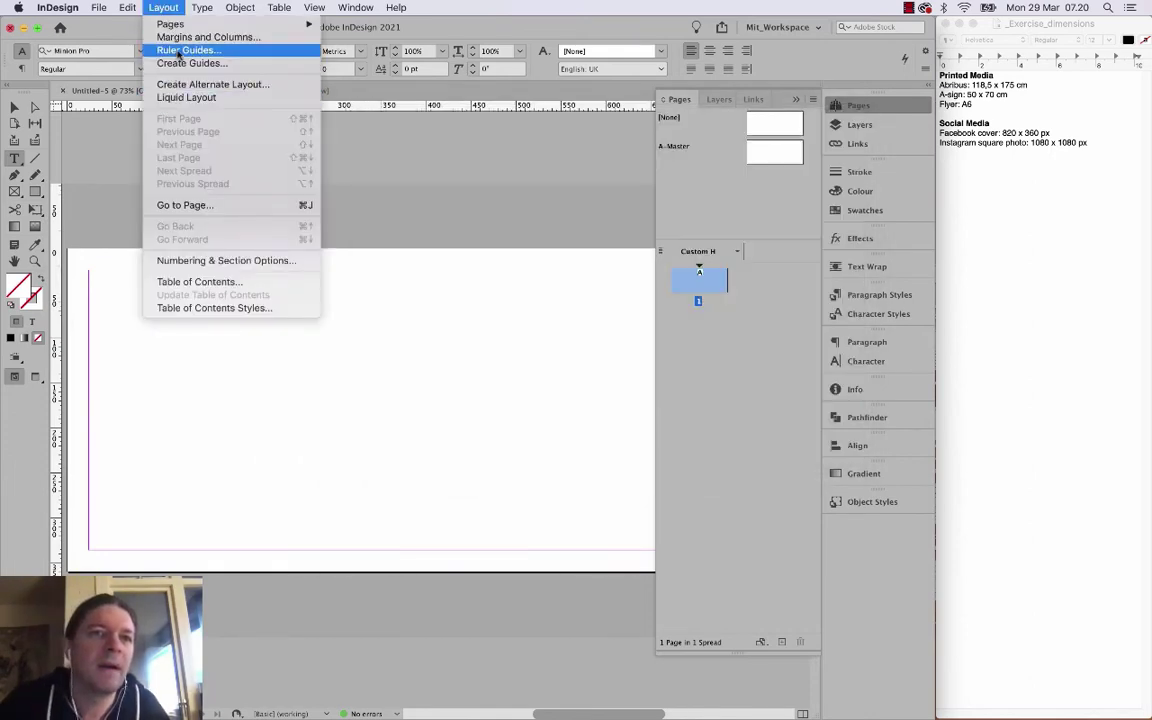
click(183, 68)
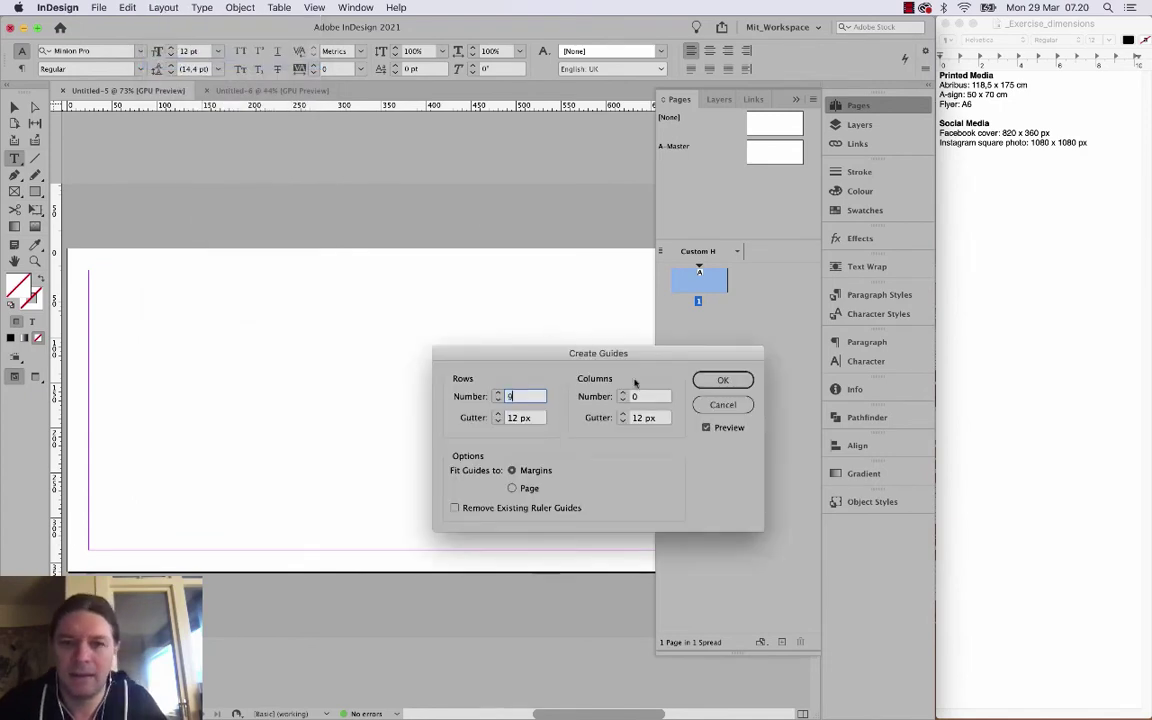
text(9)
click(656, 398)
text(9)
click(535, 417)
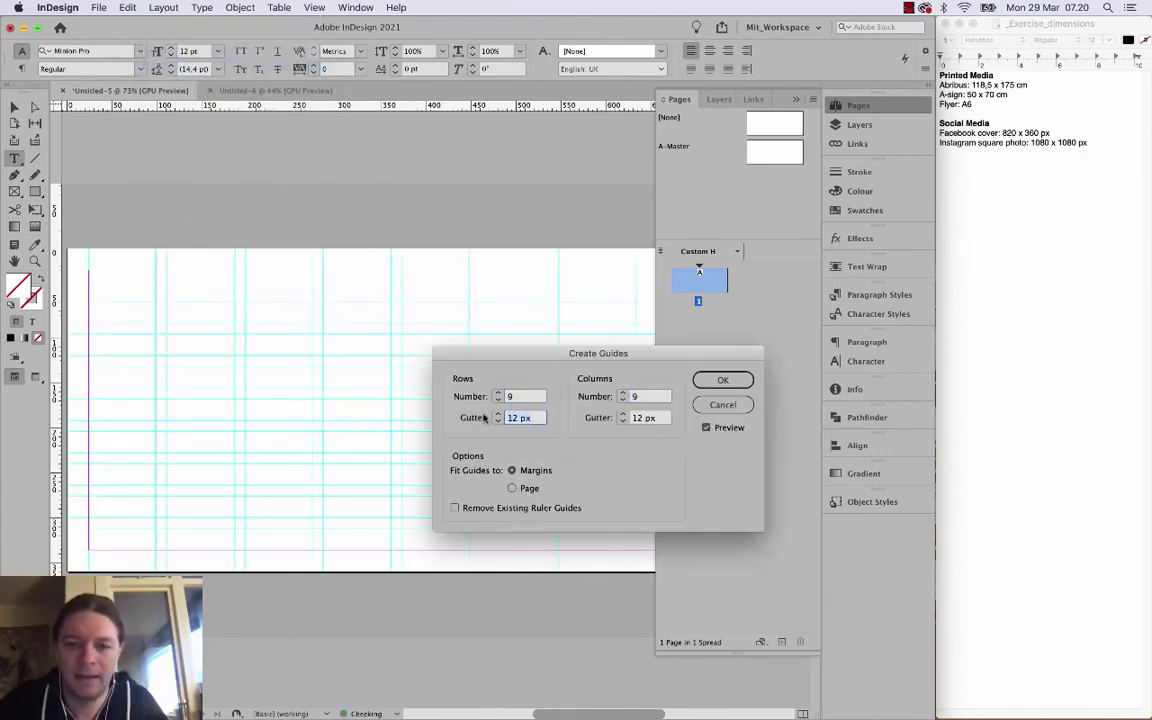
text(0)
click(650, 417)
text(0)
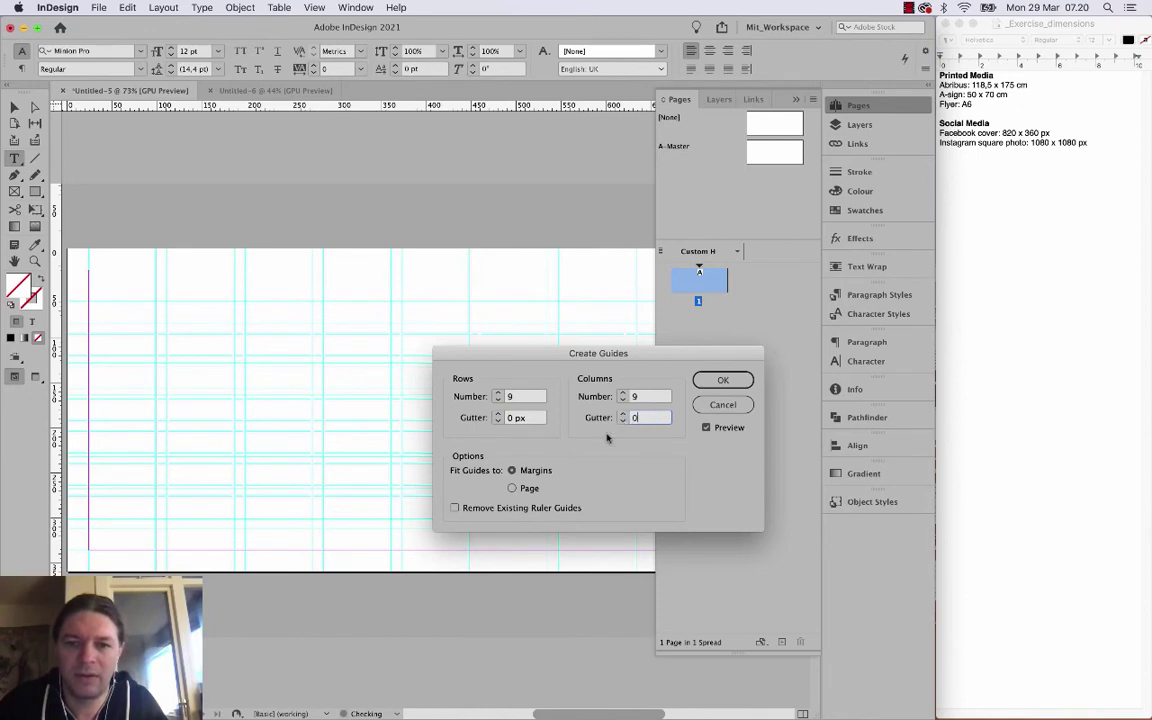
key(Return)
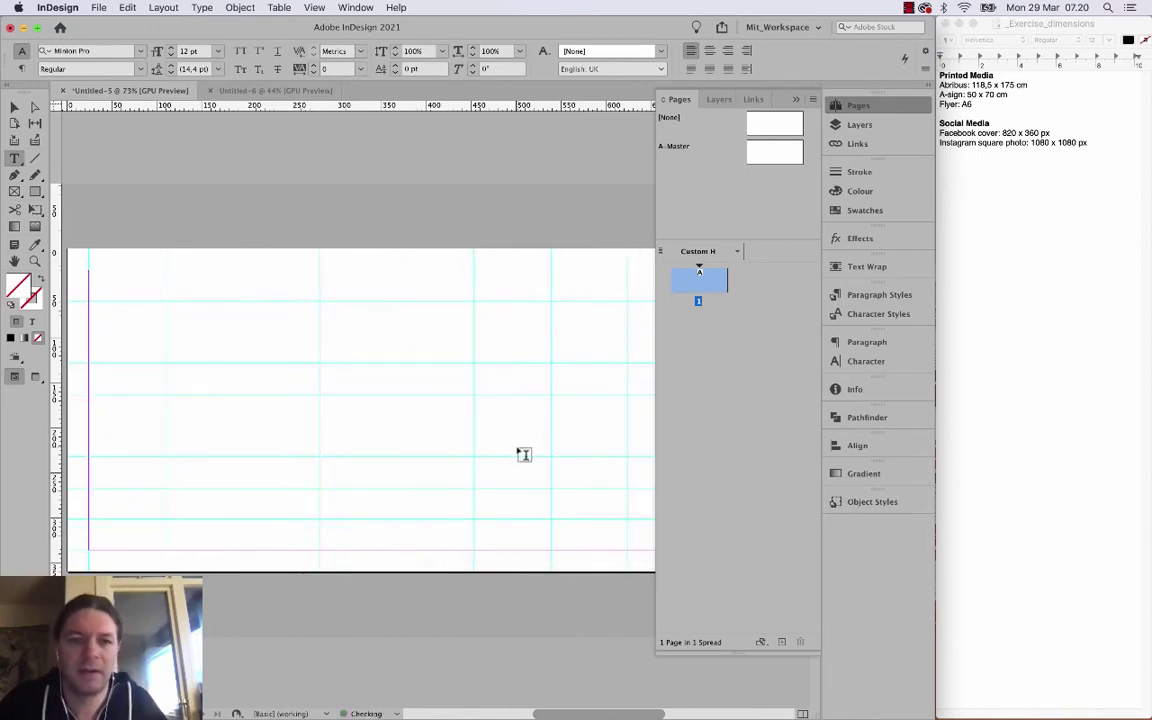
Save the document as an InDesign 2021 template named Facebook_cover in the Templates folder and close it.
key(super+s)
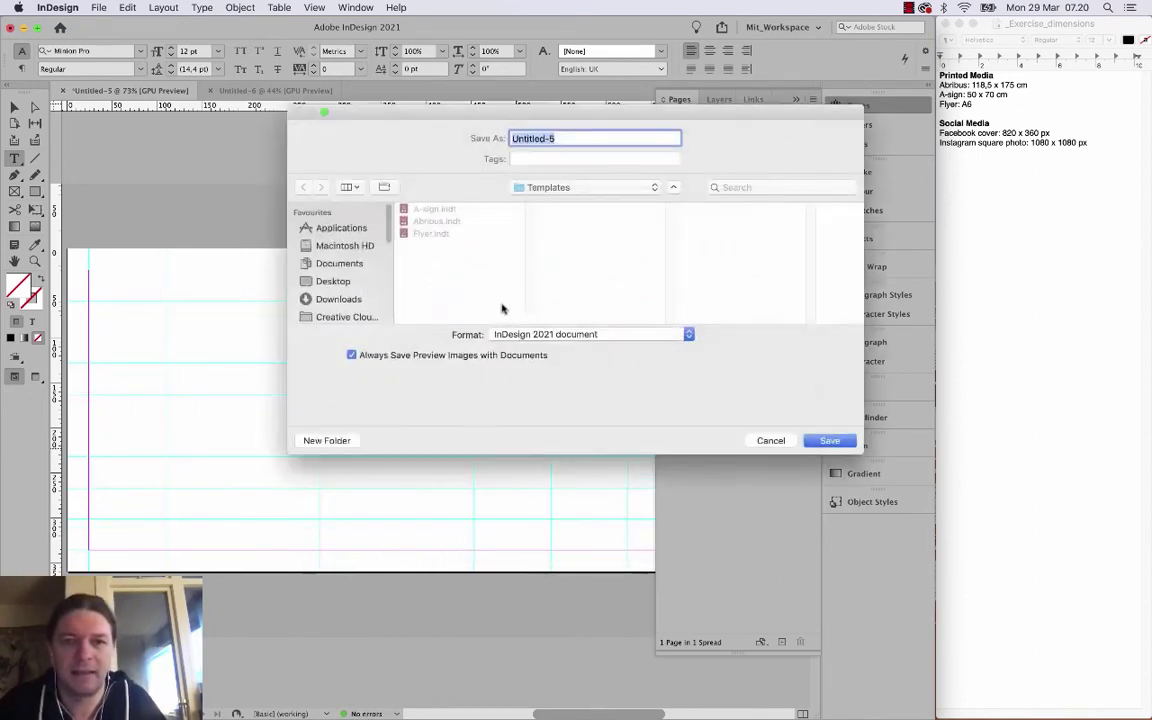
text(Faceb)
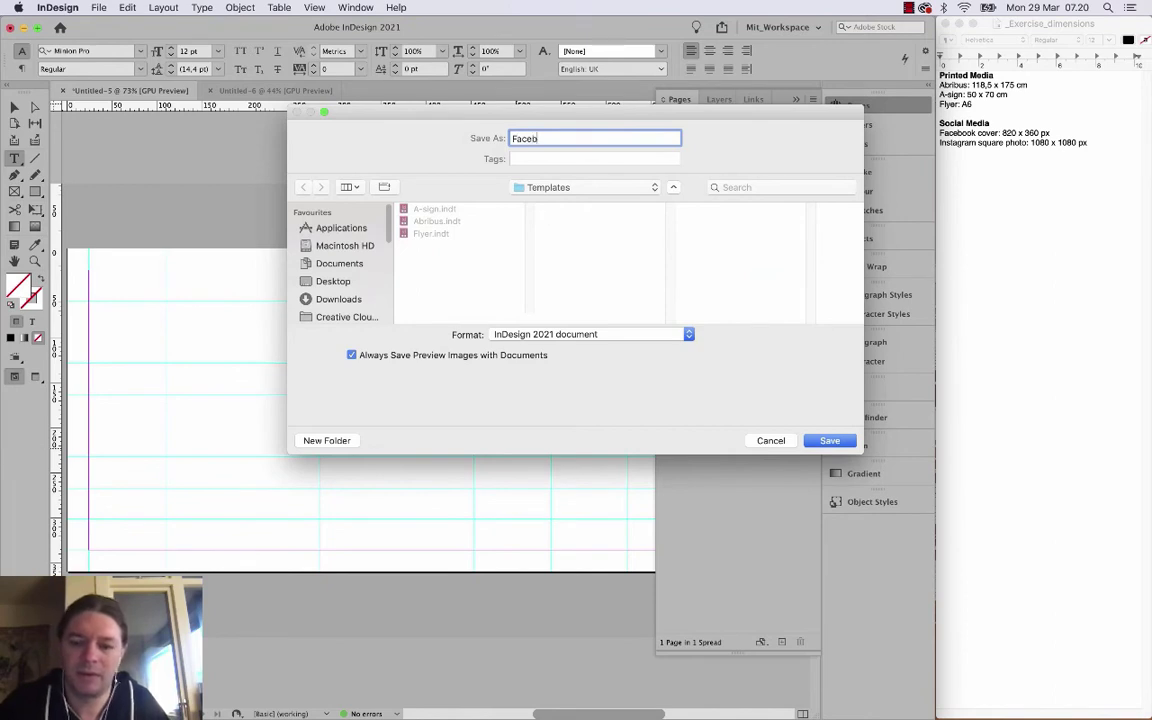
text(ook_cover)
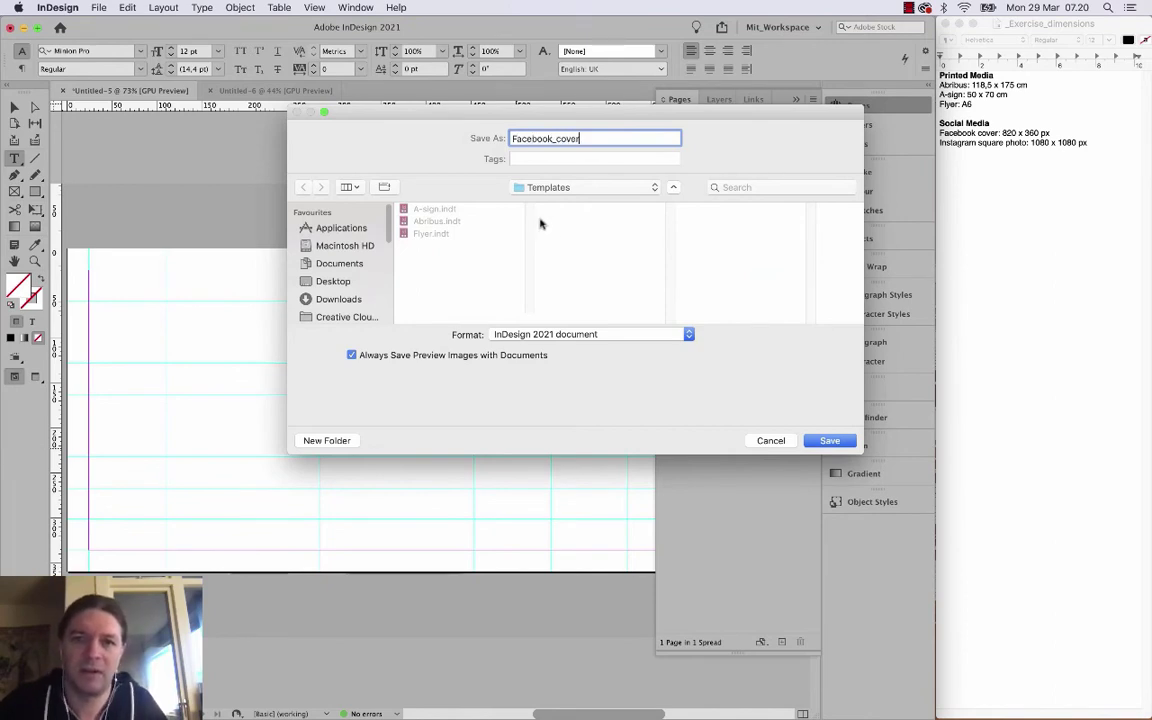
click(682, 334)
click(675, 347)
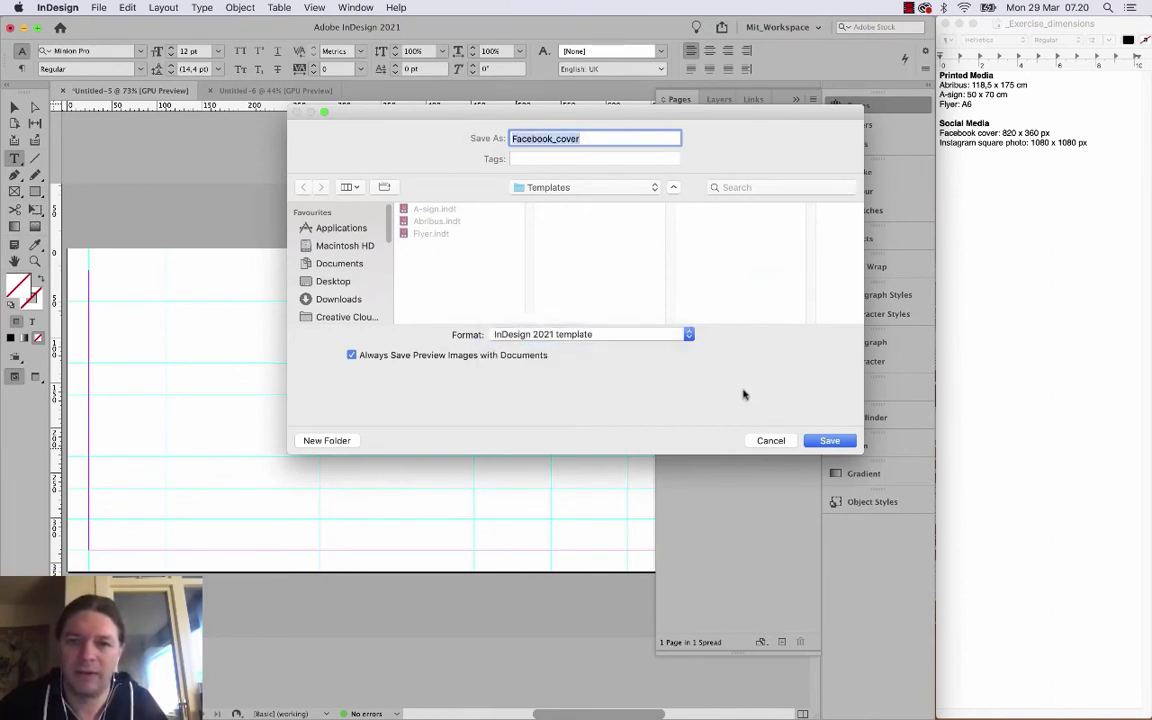
key(Return)
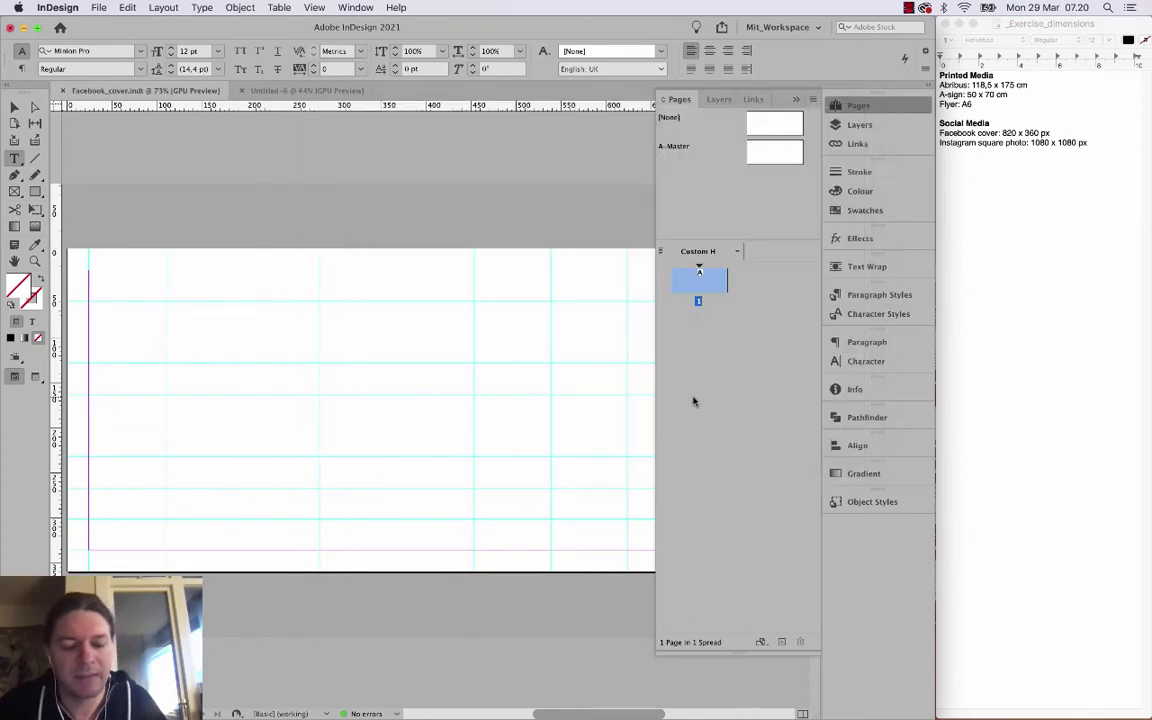
click(62, 91)
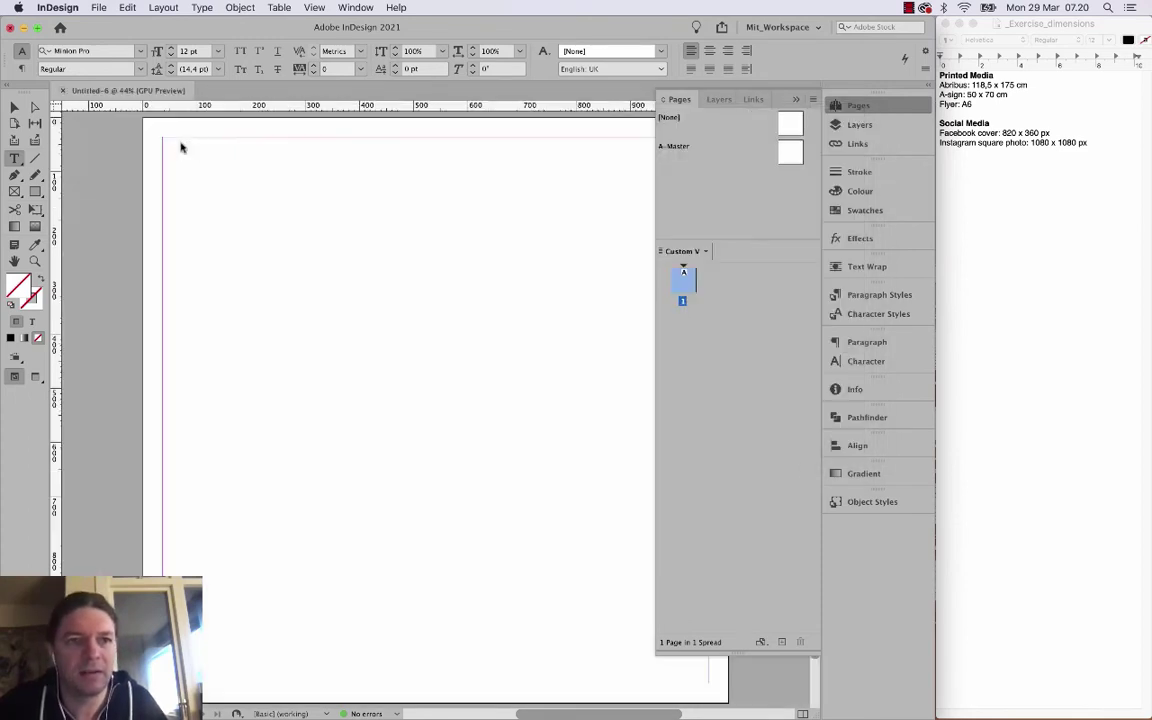
In the Untitled-6 document, create guides with 9 rows, 9 columns and 0 px gutters, fitted to the margins.
click(158, 7)
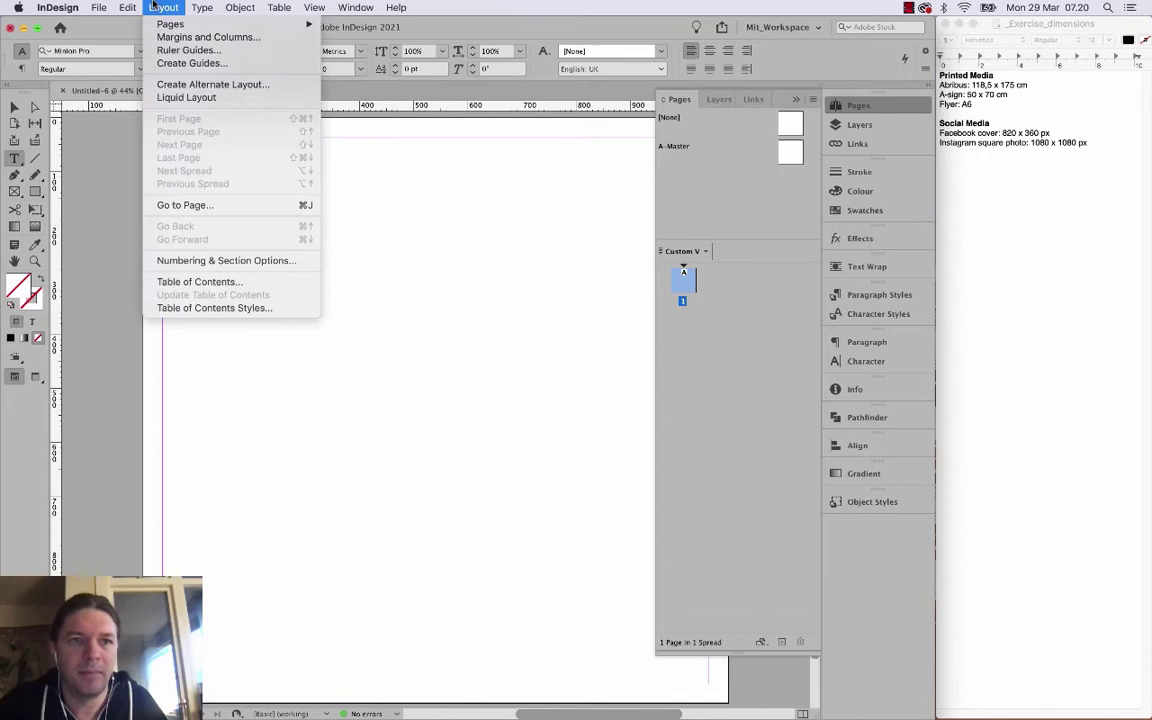
click(195, 63)
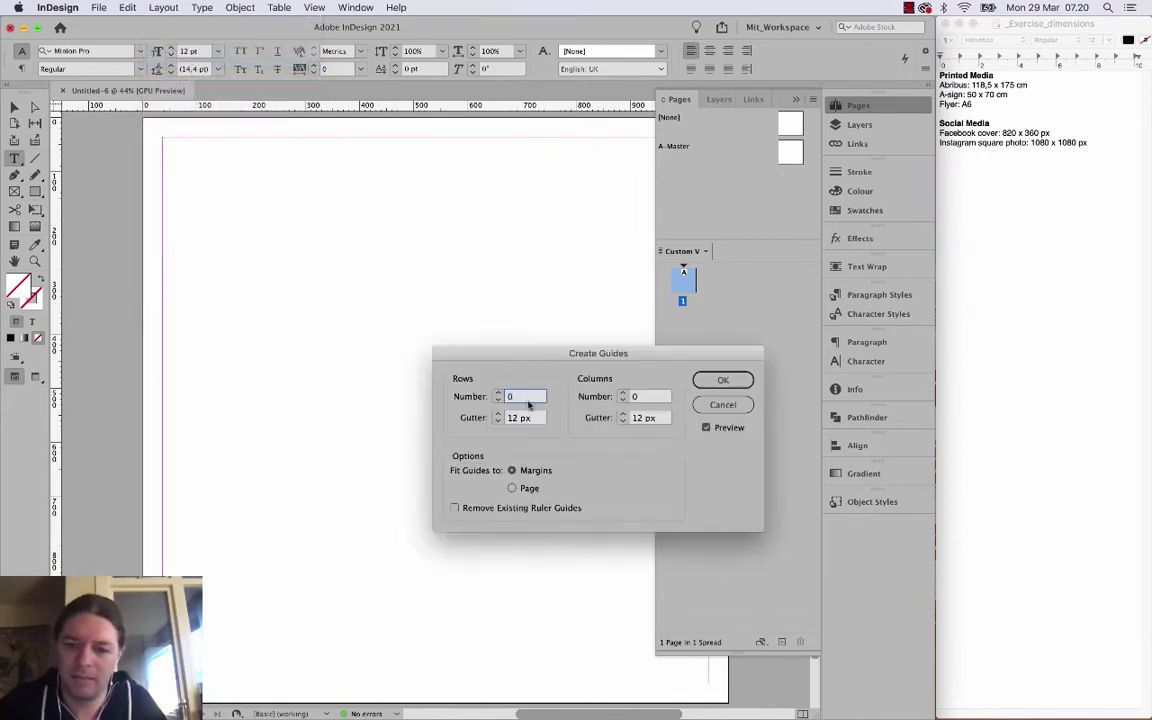
text(9)
key(Tab)
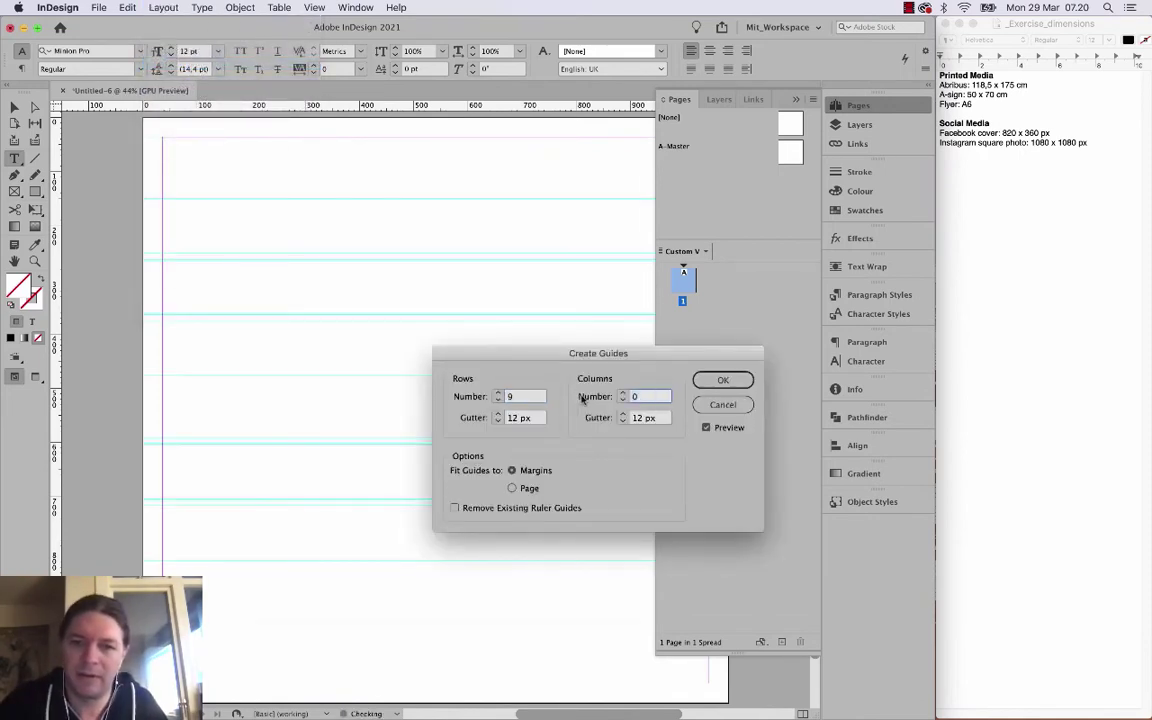
click(533, 418)
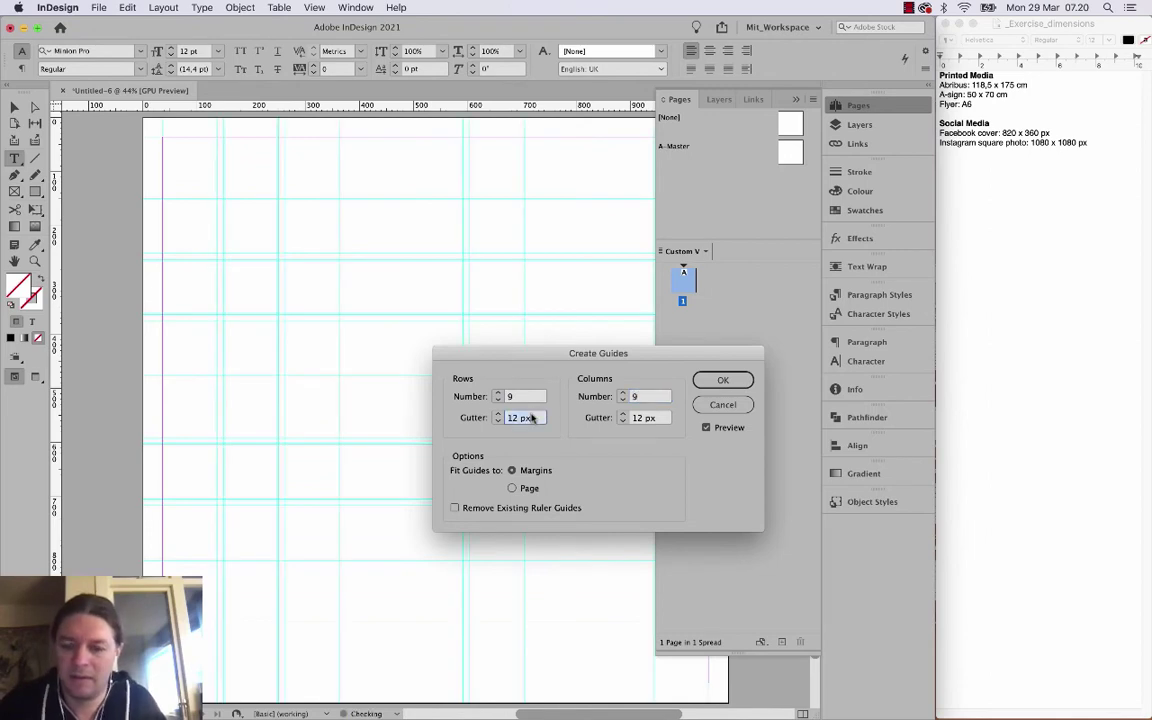
text(0)
click(650, 418)
text(0)
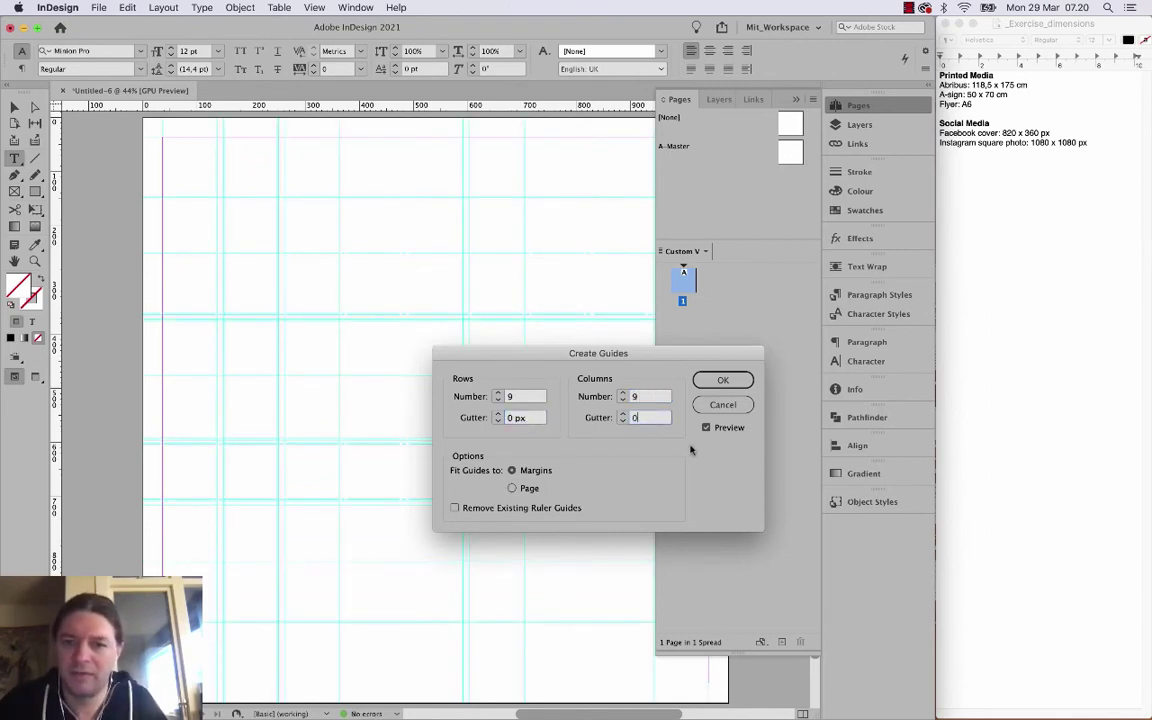
click(716, 388)
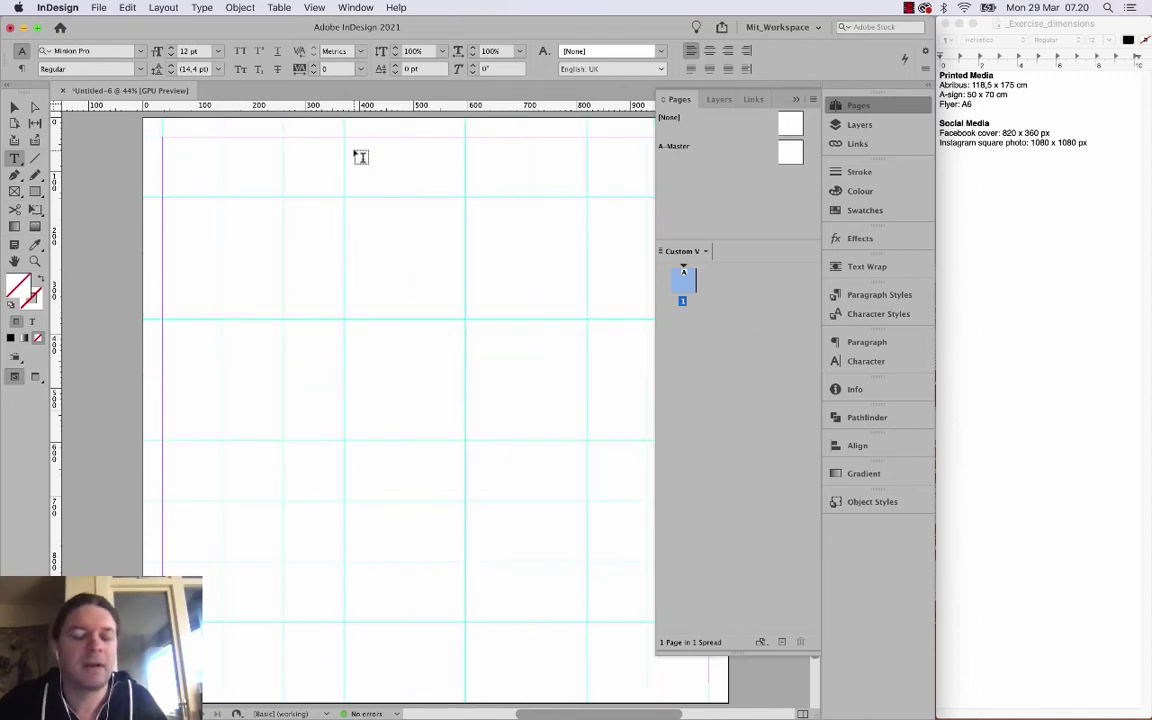
Save the document as an InDesign 2021 template named Instagram_square_photo in the Templates folder.
key(super+s)
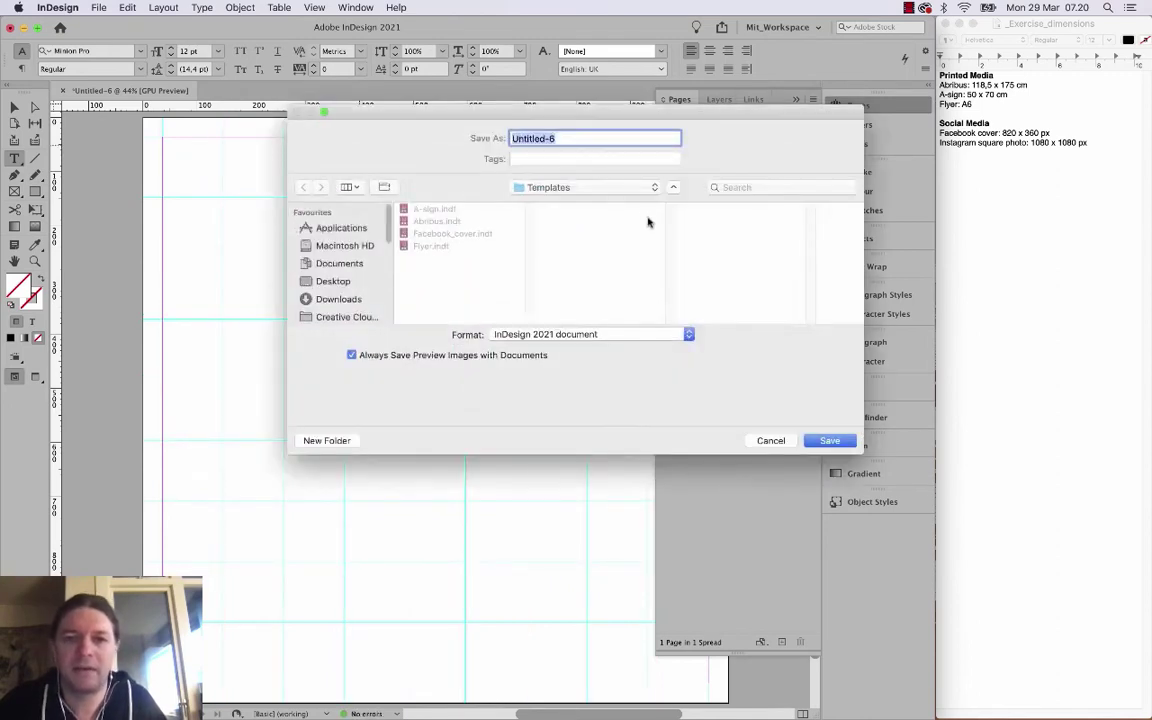
click(558, 335)
click(563, 346)
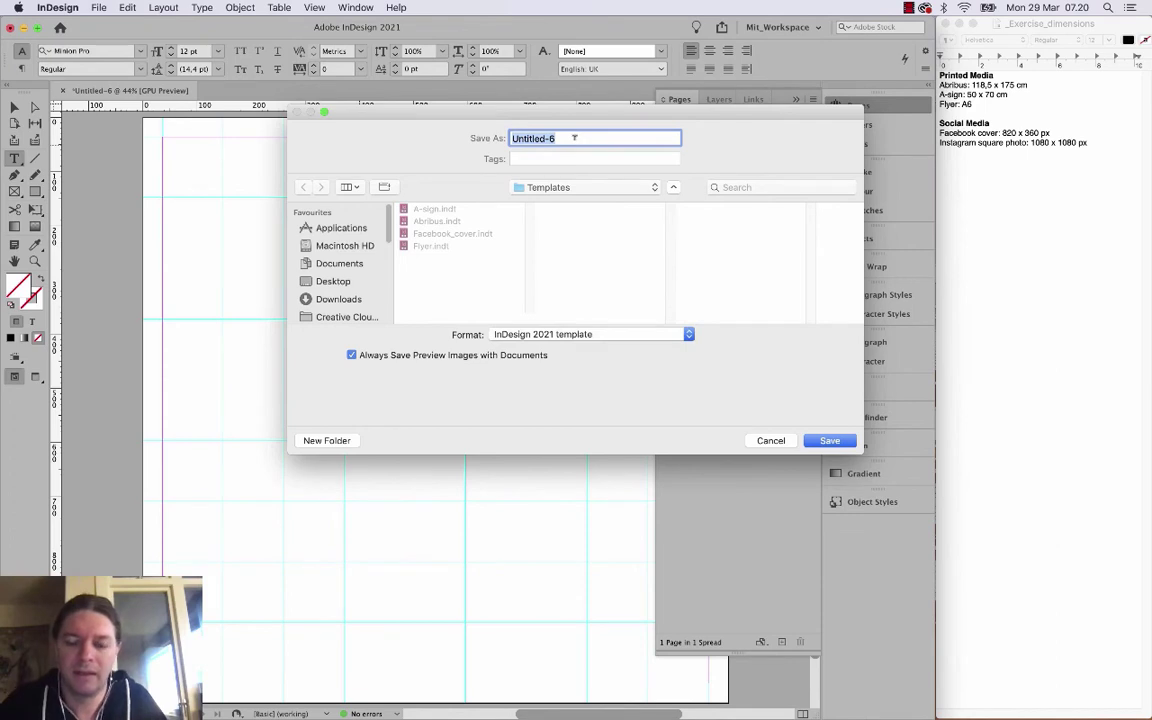
key(BackSpace)
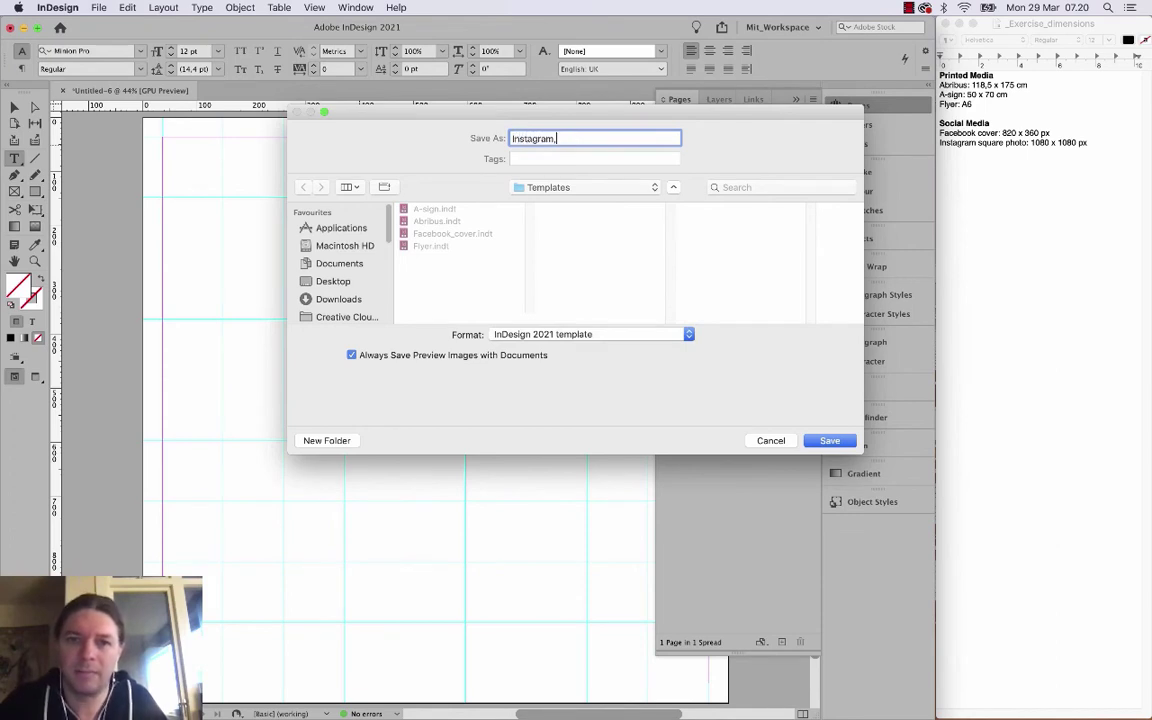
text(Instagram.)
key(BackSpace)
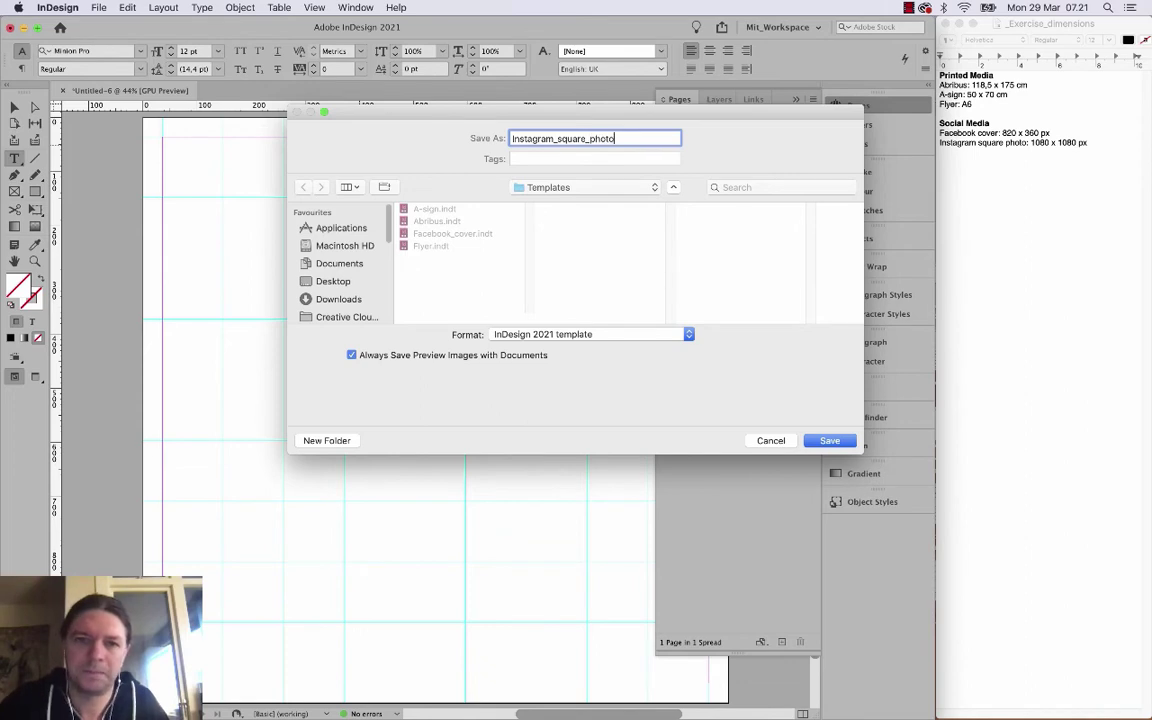
click(828, 440)
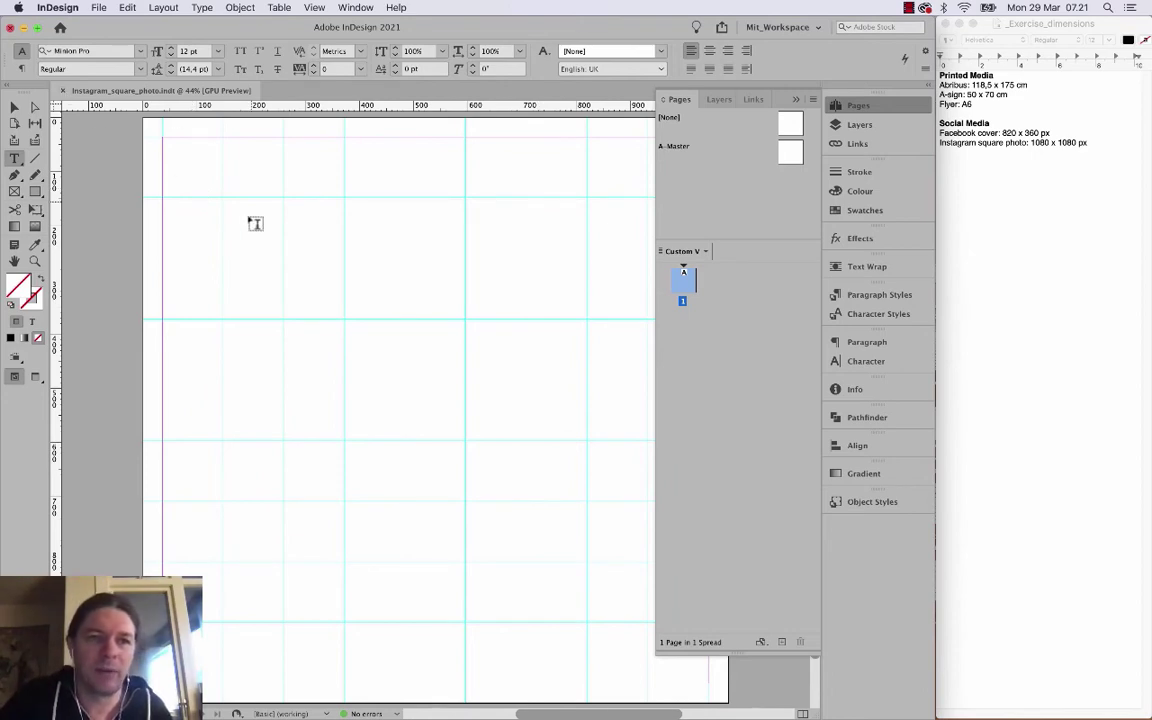
Draw a black-filled rectangle about 560 by 452 px, with its upper-left corner at X 148 px, Y 148 px.
click(35, 191)
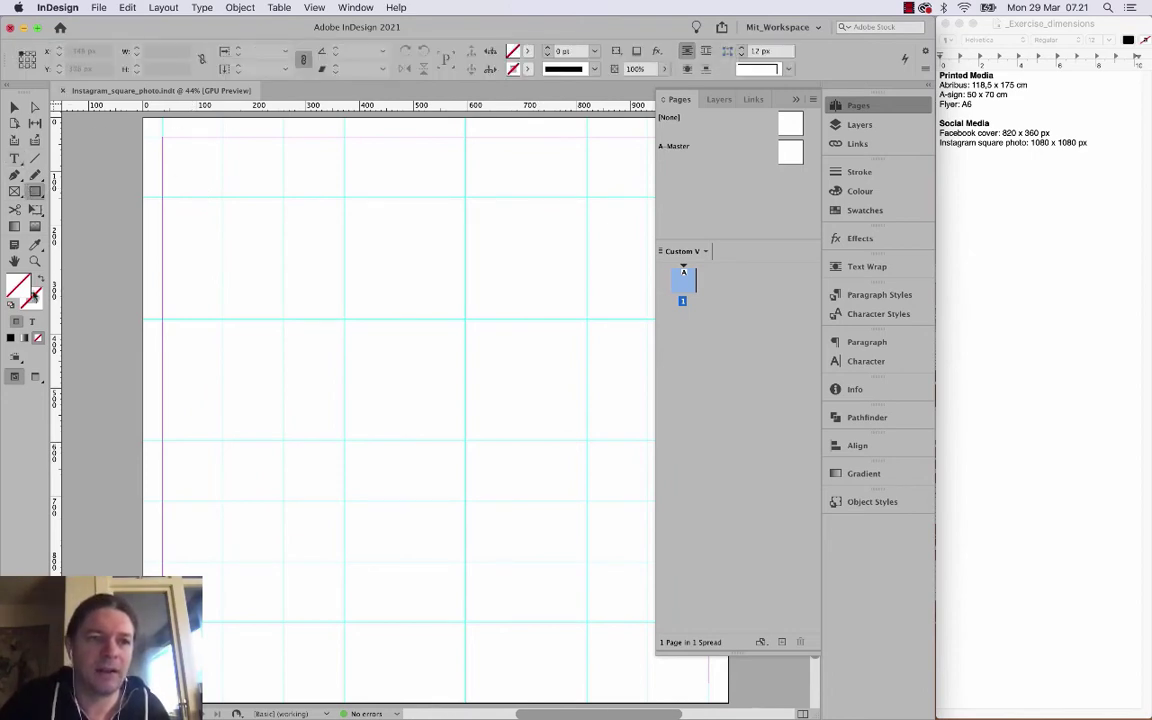
click(11, 338)
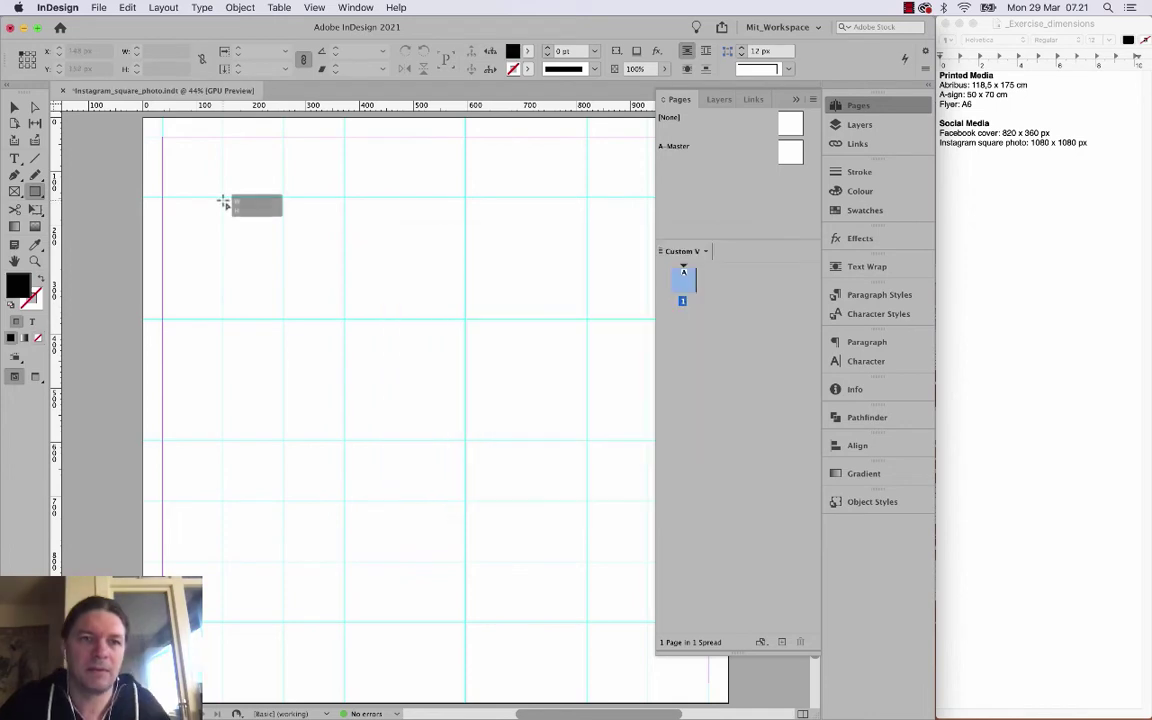
drag(223, 198, 527, 443)
Save the file as an InDesign 2021 document named Instagram_square_photo in the Templates folder, and delete the black rectangle.
key(super+s)
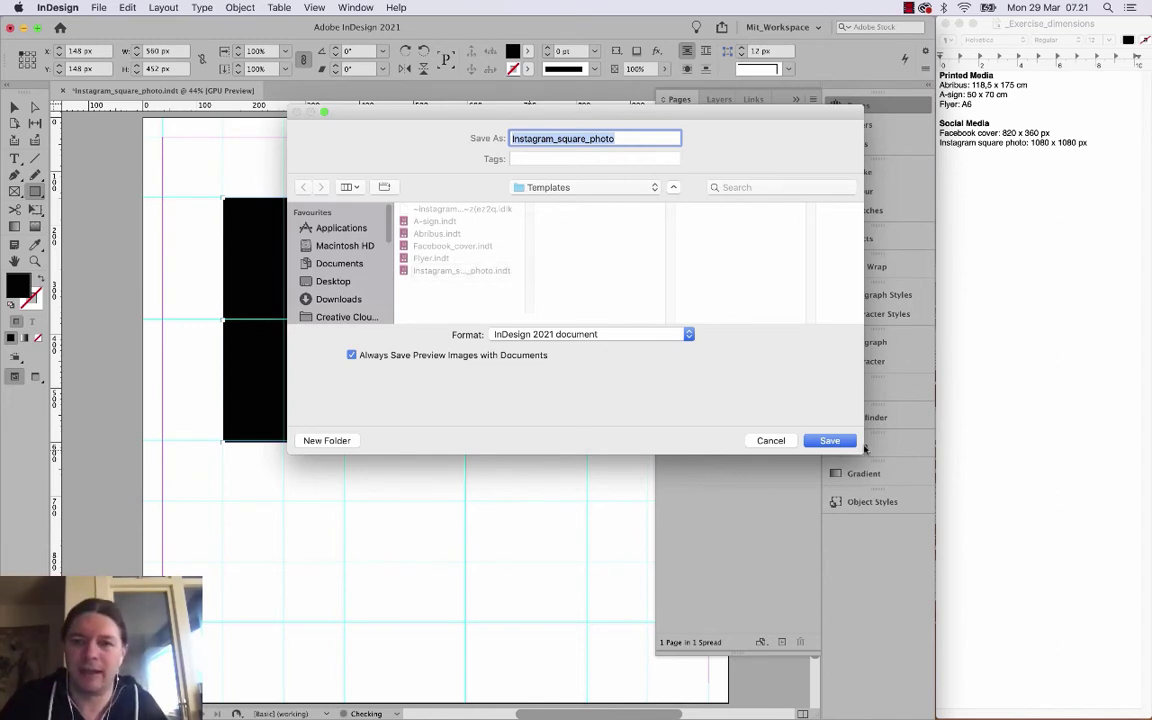
click(830, 441)
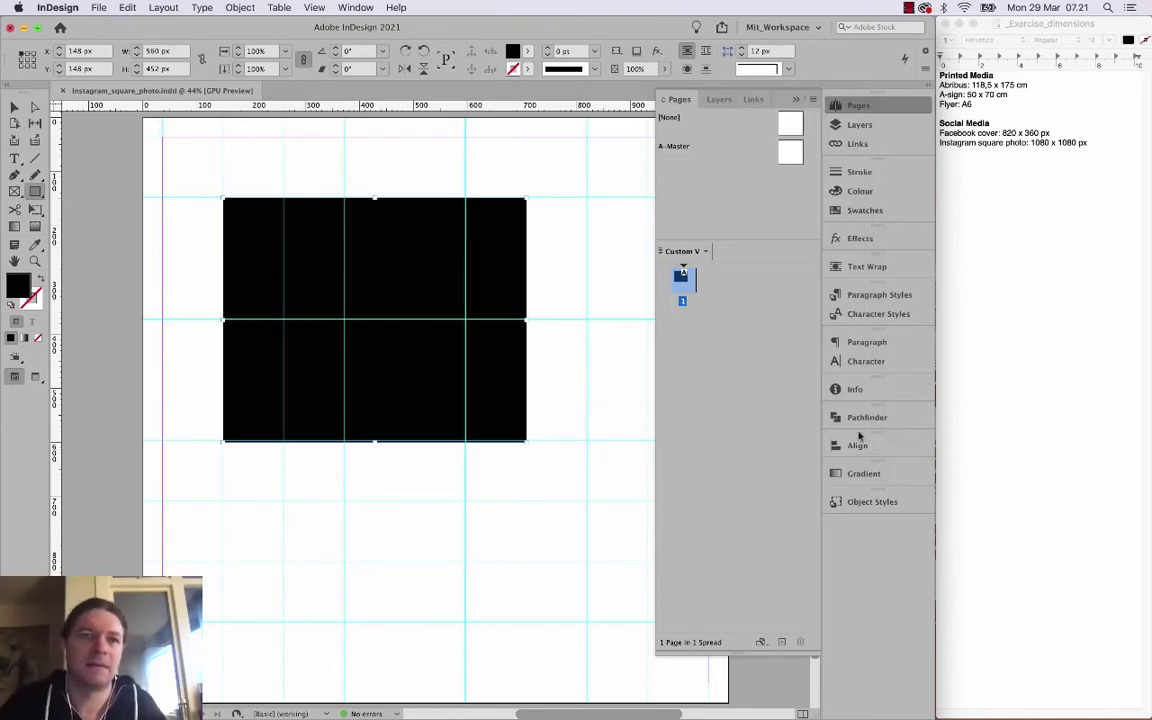
key(Delete)
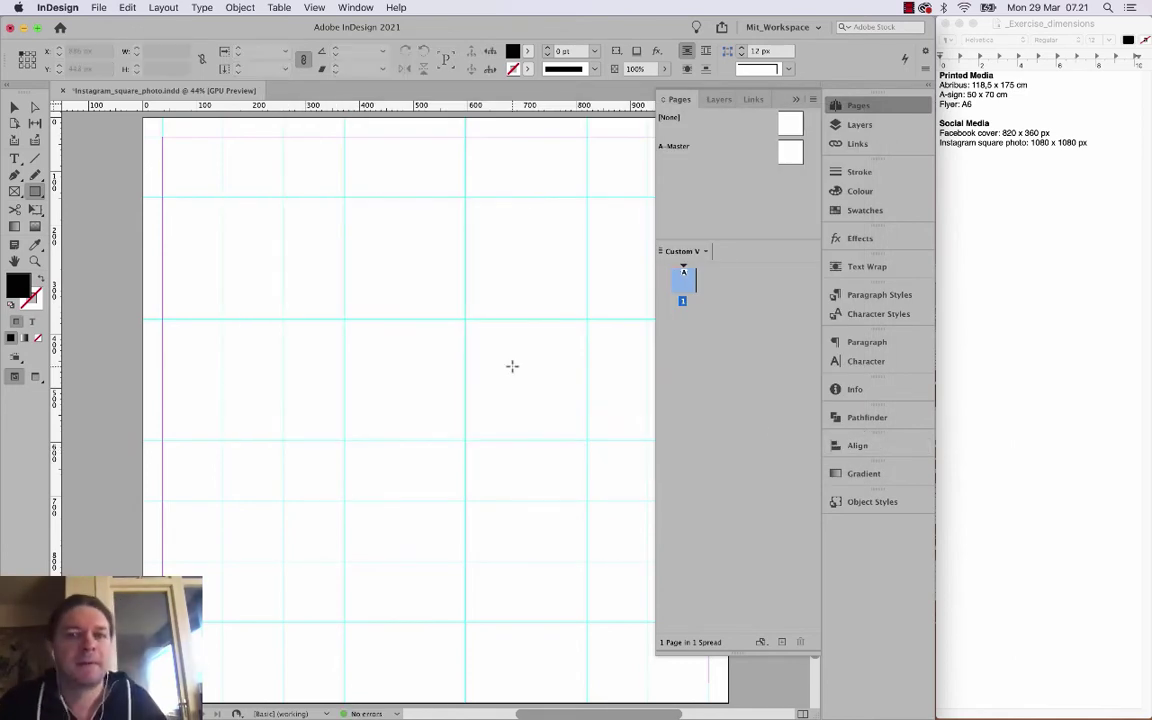
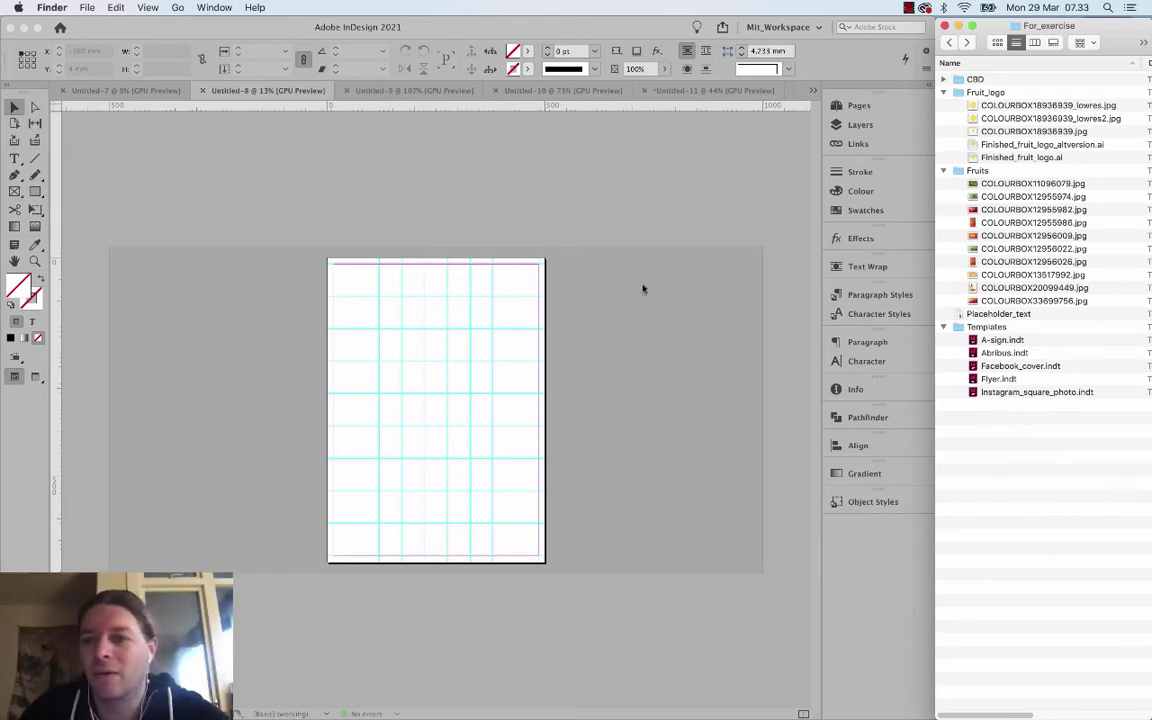
Close all open untitled documents, discarding the unsaved changes in Untitled-11.
click(203, 92)
click(203, 92)
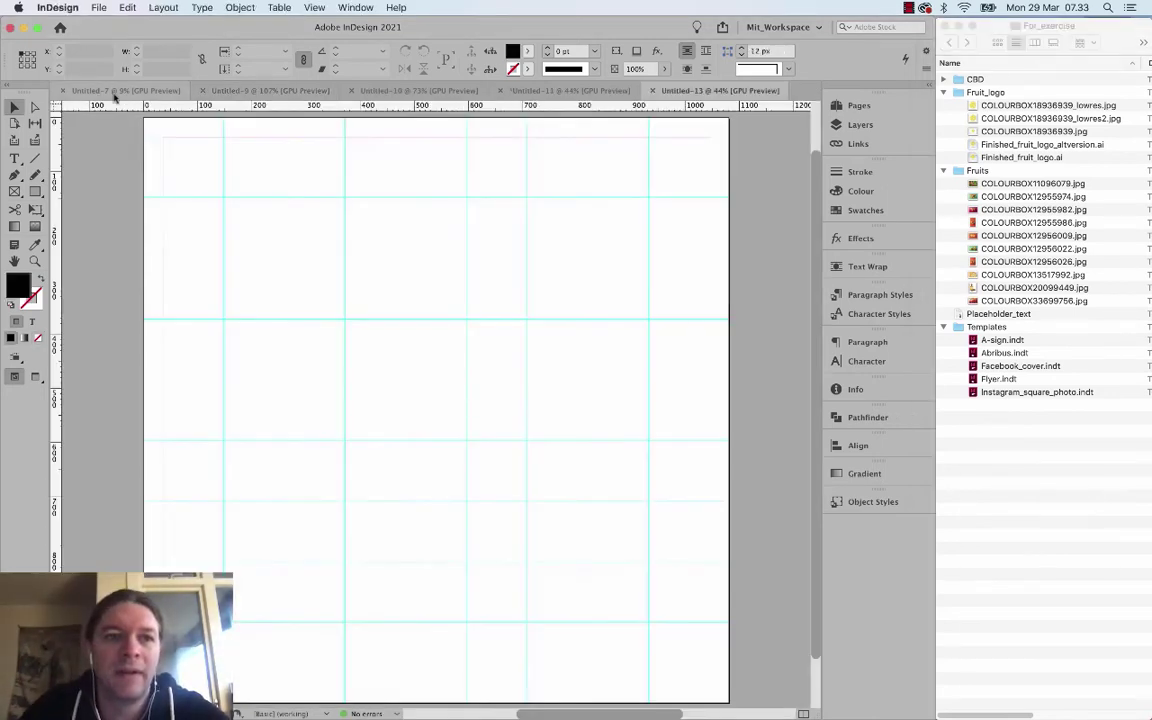
click(62, 91)
click(62, 91)
click(62, 91)
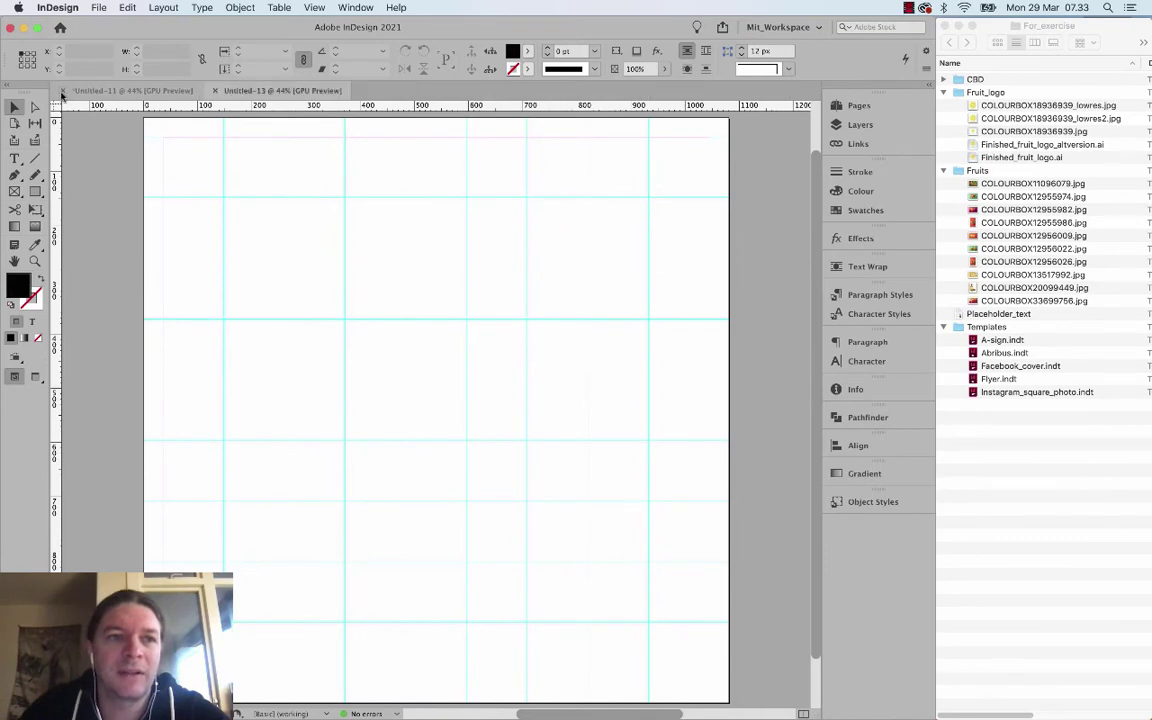
click(62, 91)
click(474, 392)
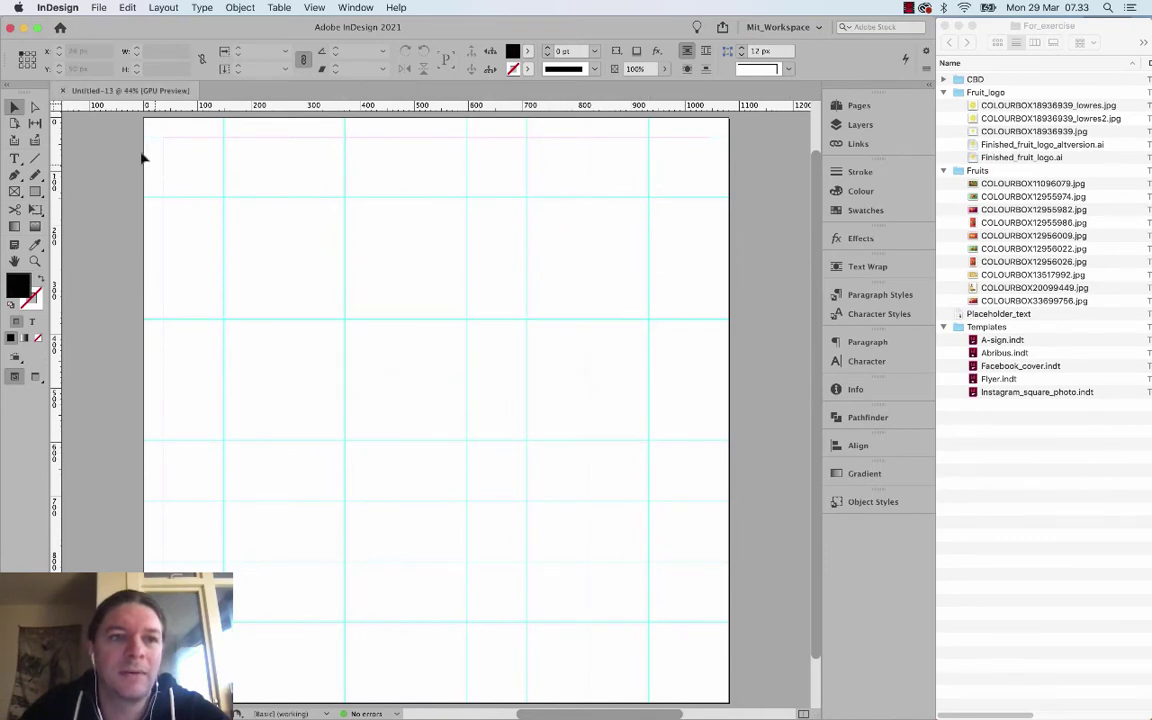
click(62, 91)
Switch to Finder and open the Abribus.indt template from the Templates folder as a new document.
click(980, 437)
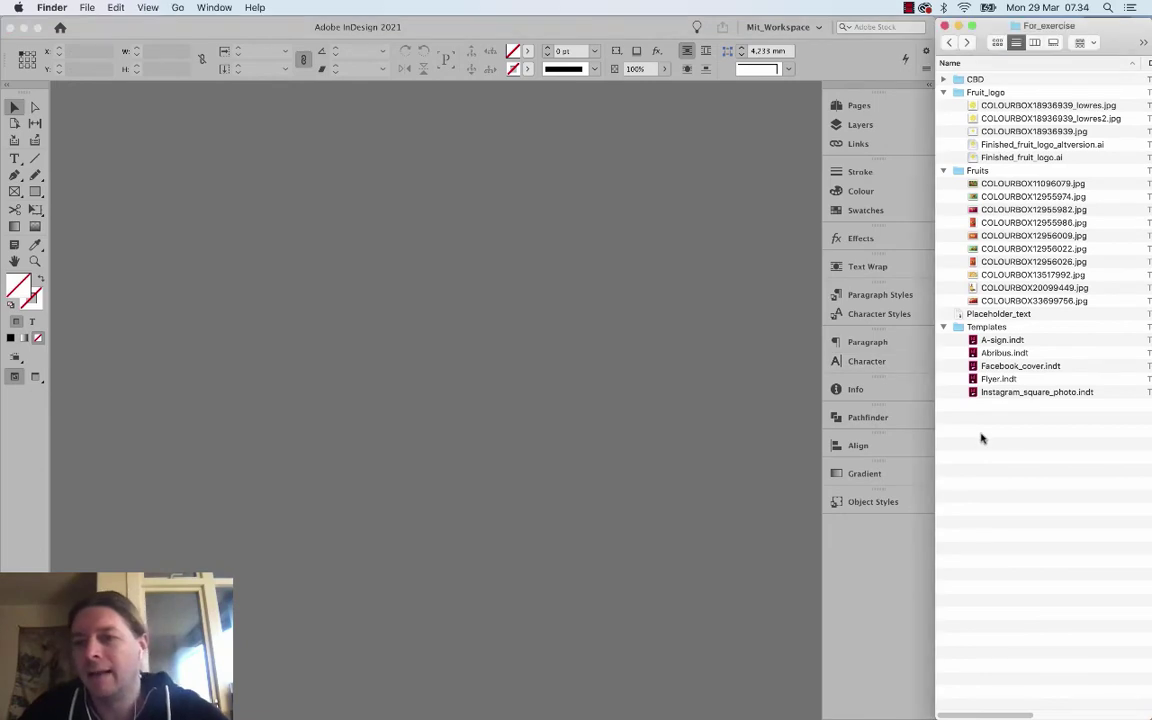
click(1000, 353)
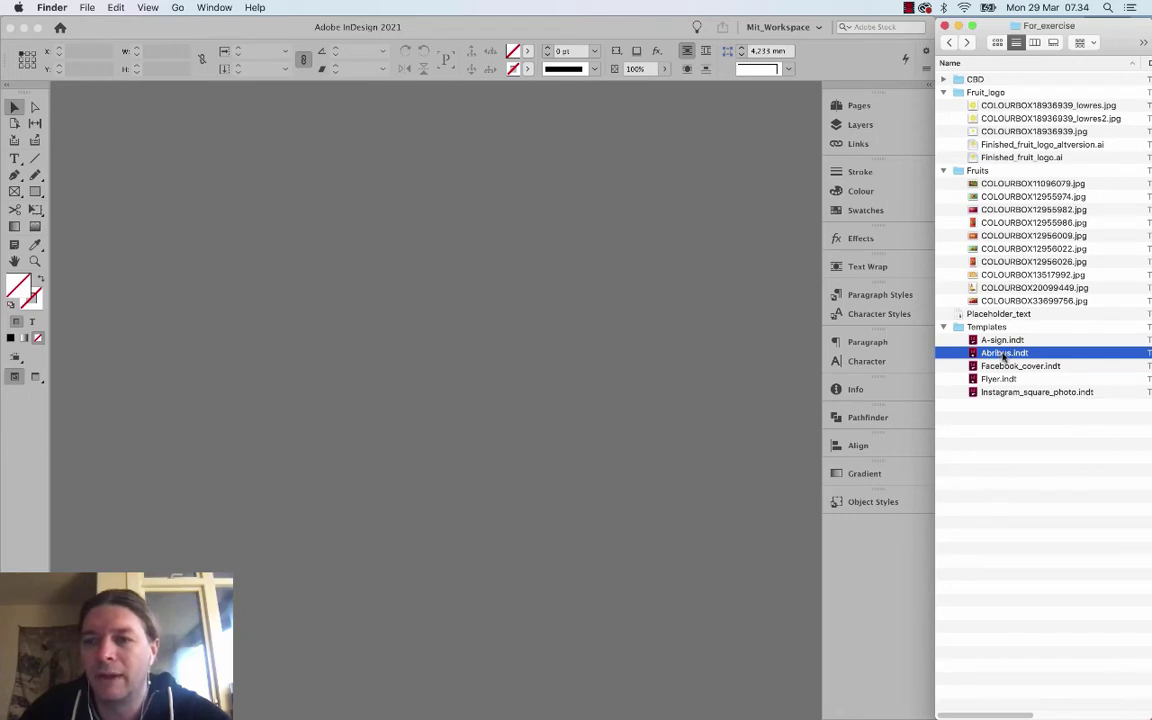
double_click(1003, 354)
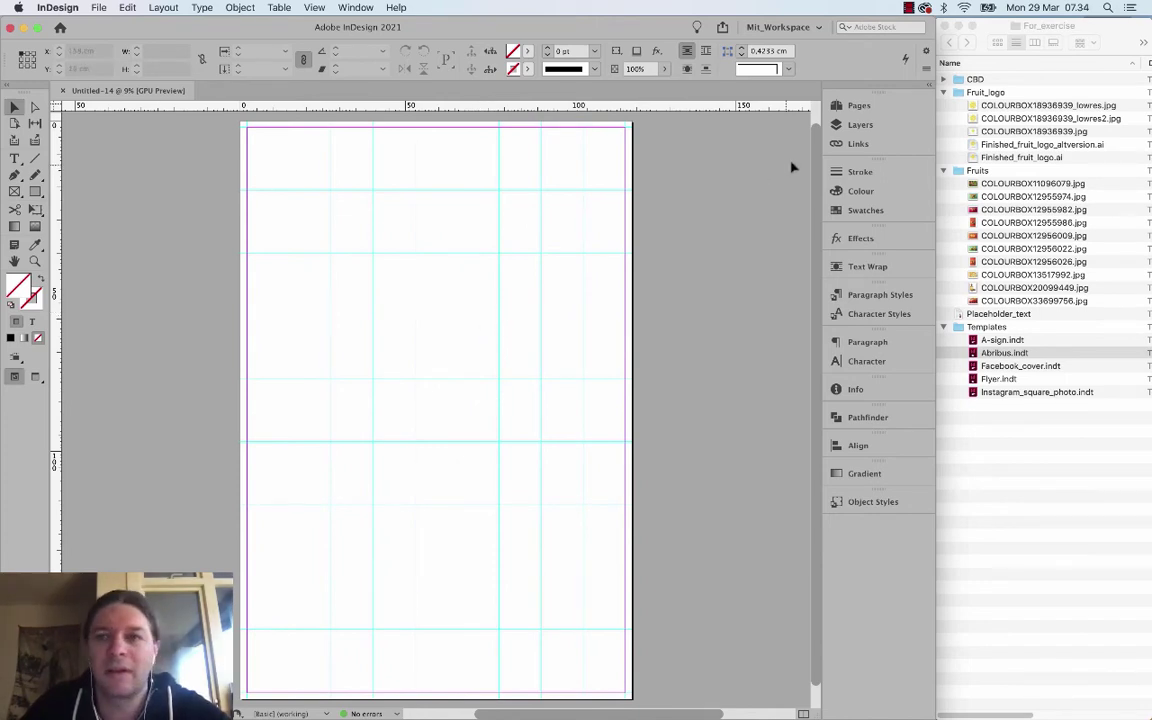
Lock Layer 1 and add a new layer above it.
click(845, 125)
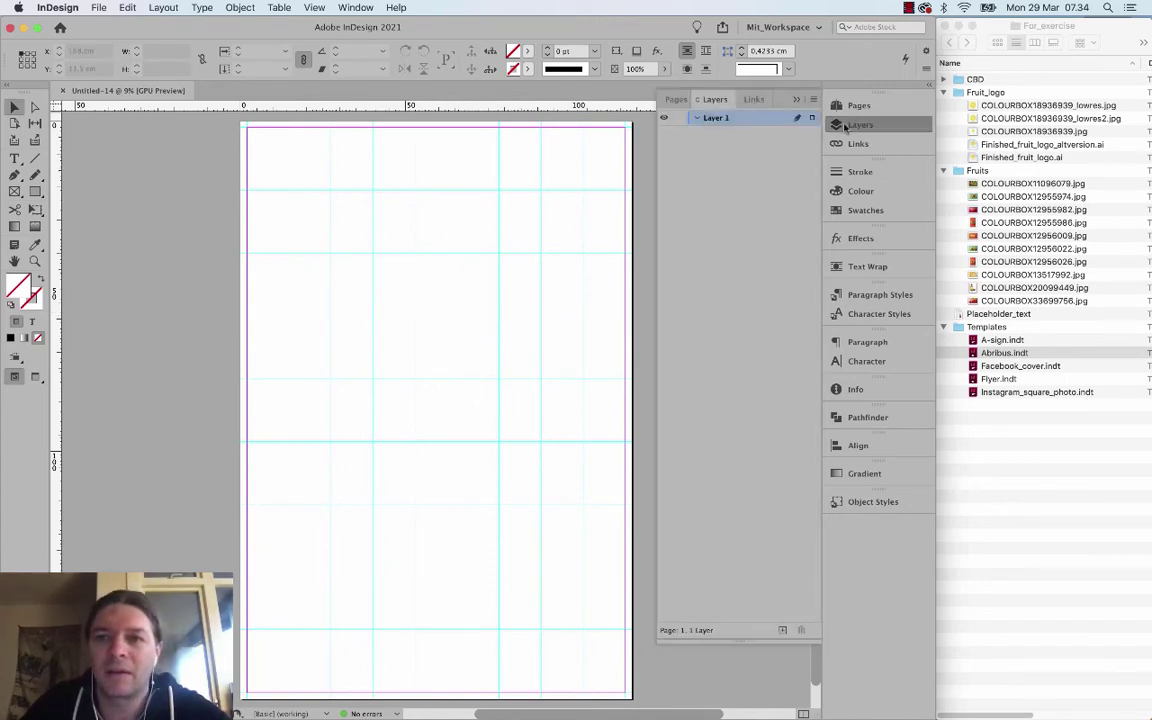
click(679, 118)
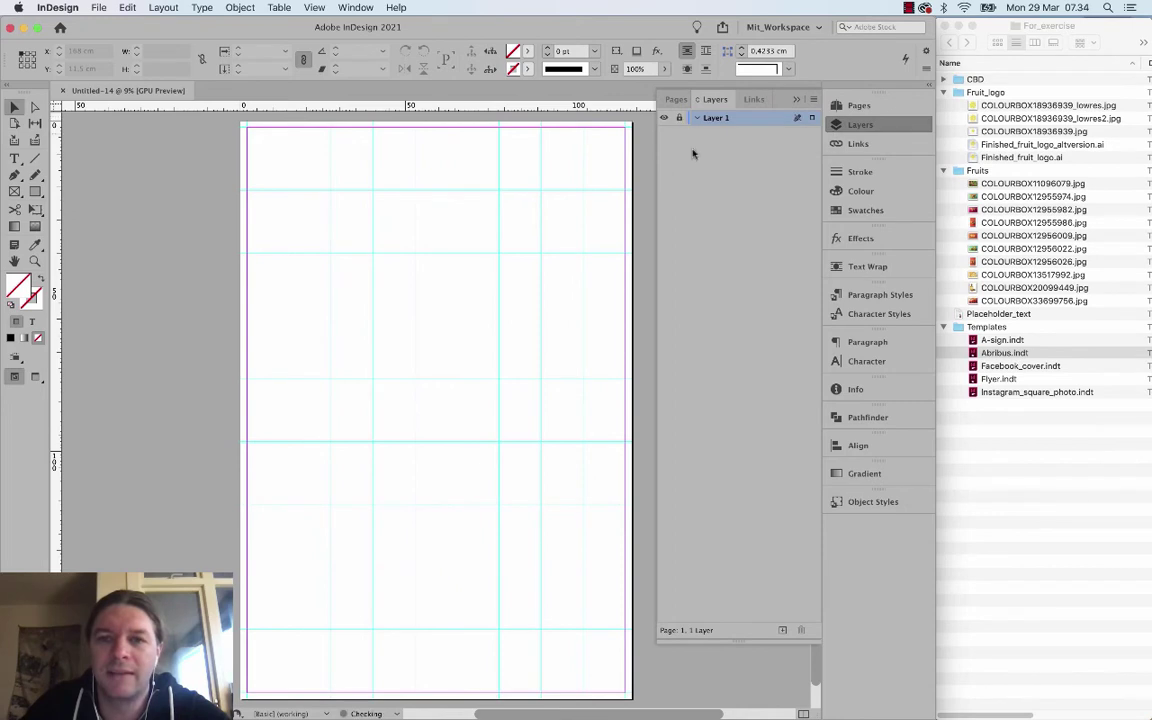
click(783, 630)
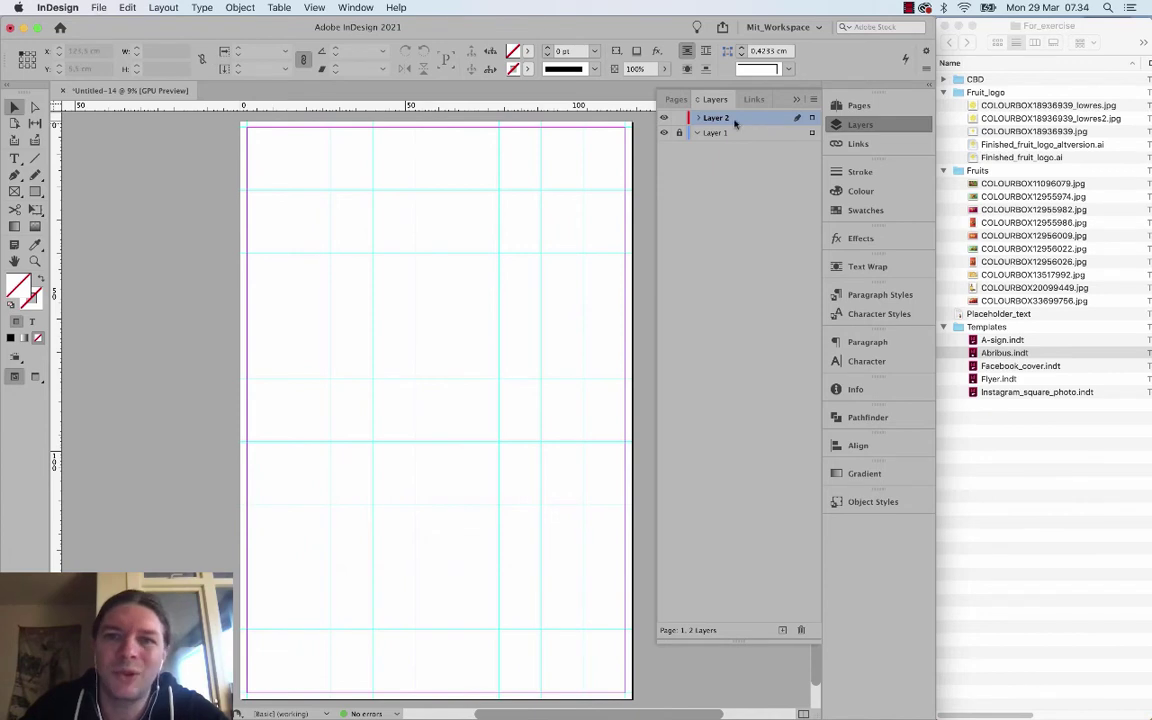
click(796, 99)
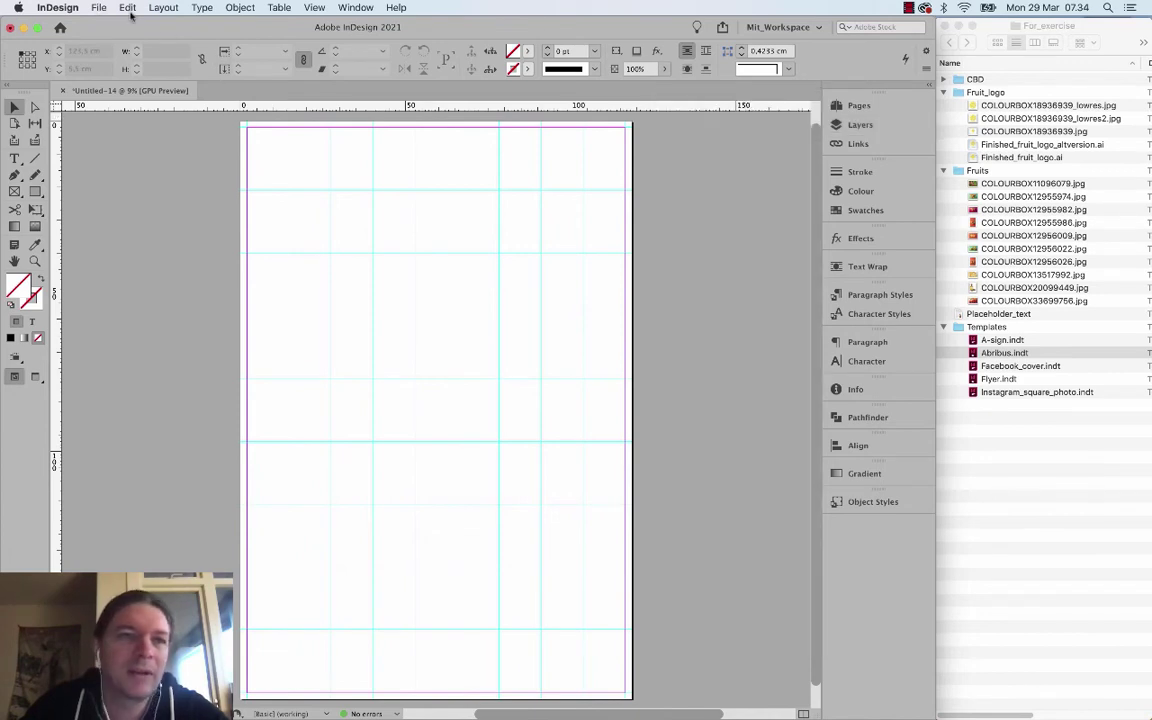
Start placing a file and browse from the Desktop through anno_crossmedia_blok2 and For_exercise to the Fruits folder.
click(97, 7)
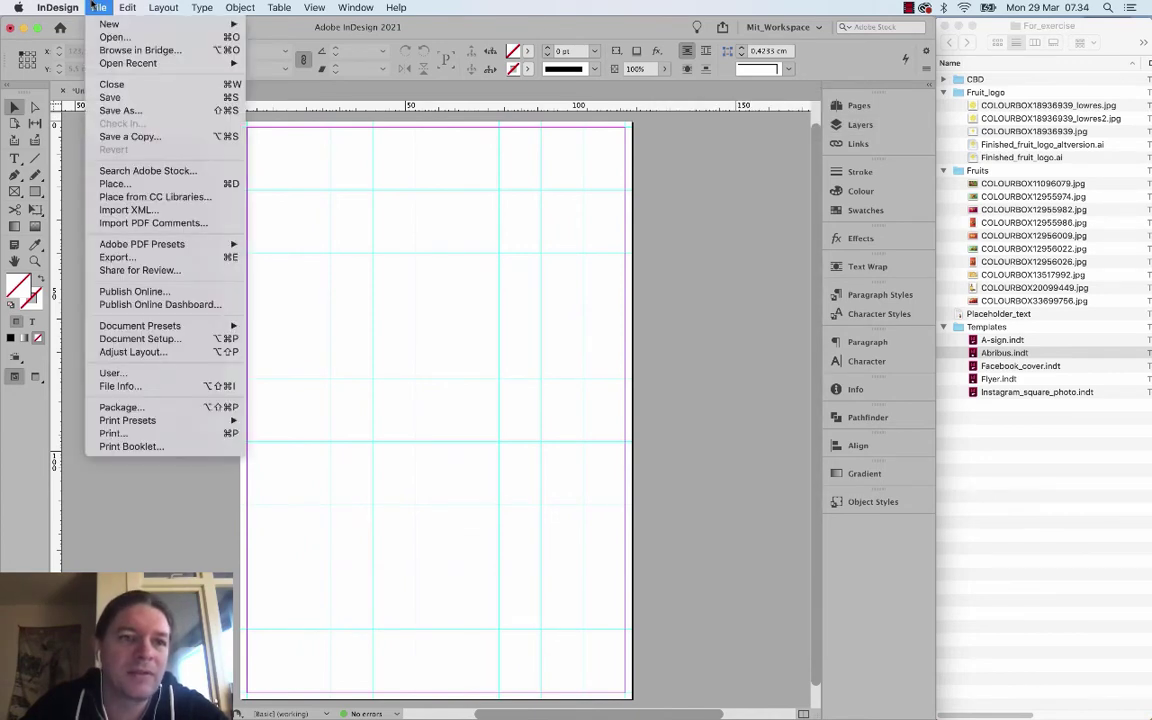
click(93, 6)
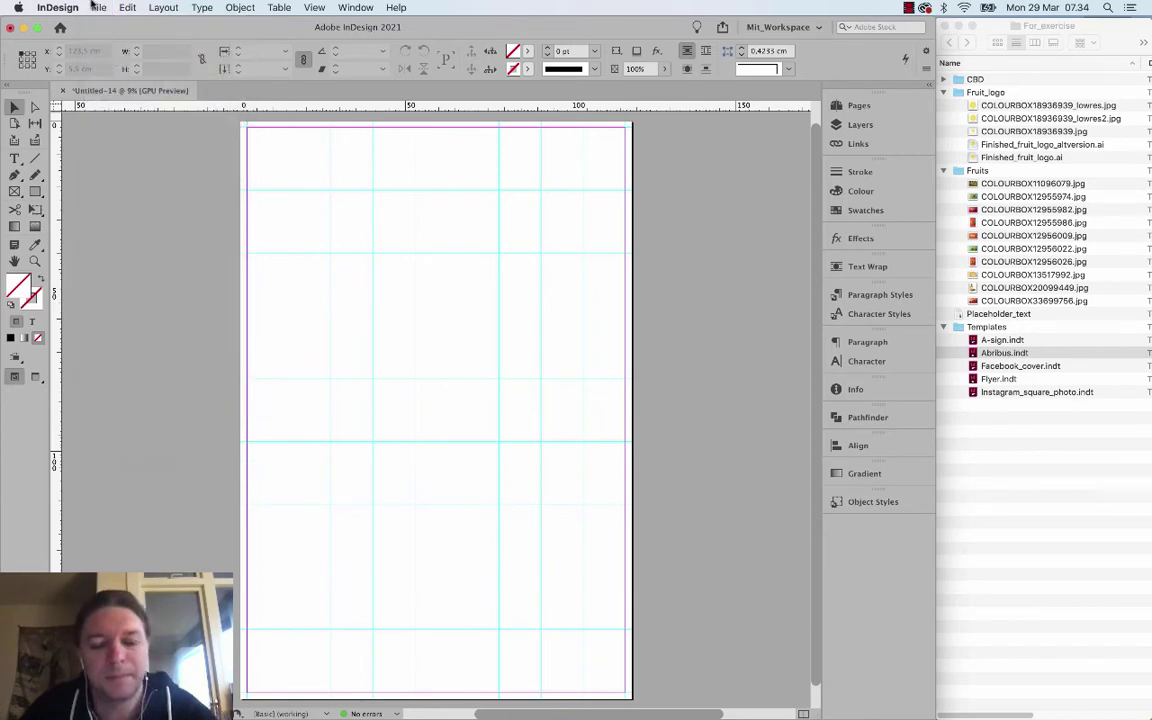
key(super+d)
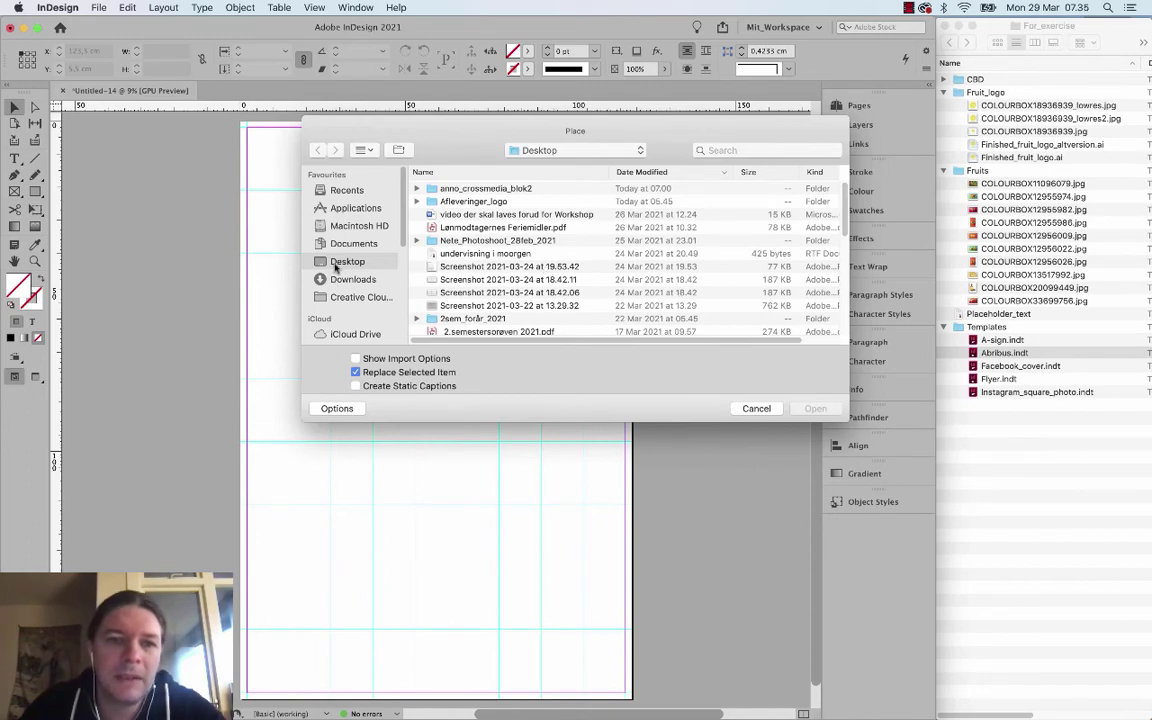
double_click(476, 188)
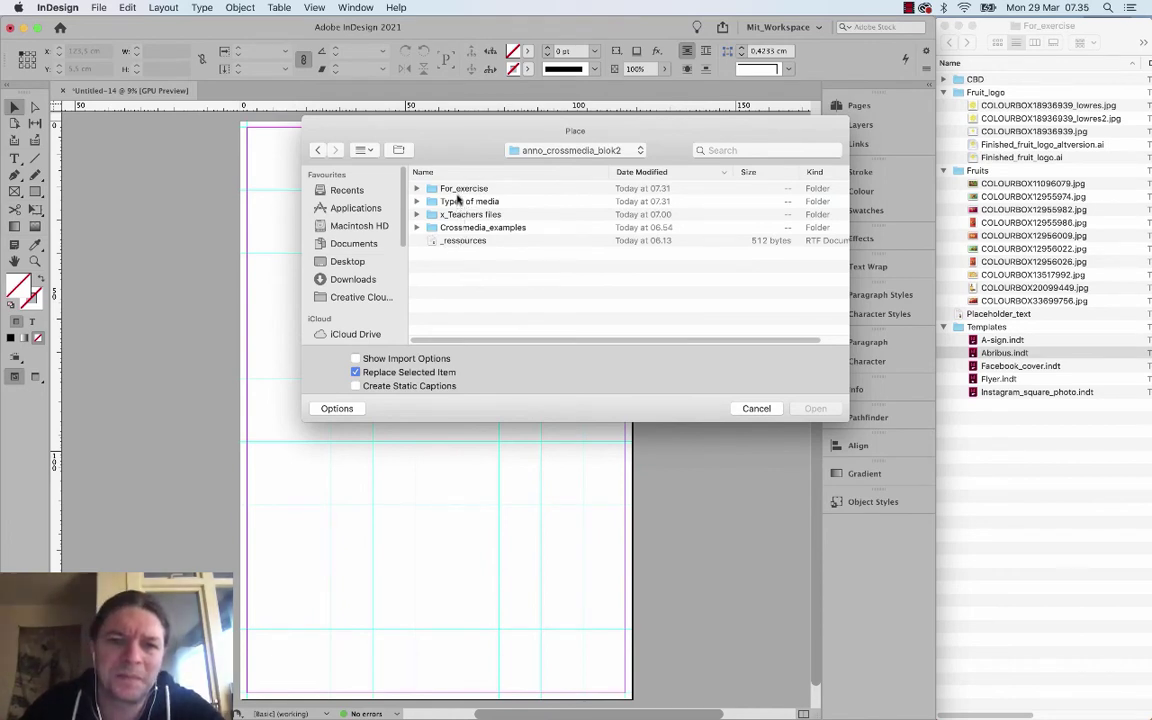
double_click(458, 189)
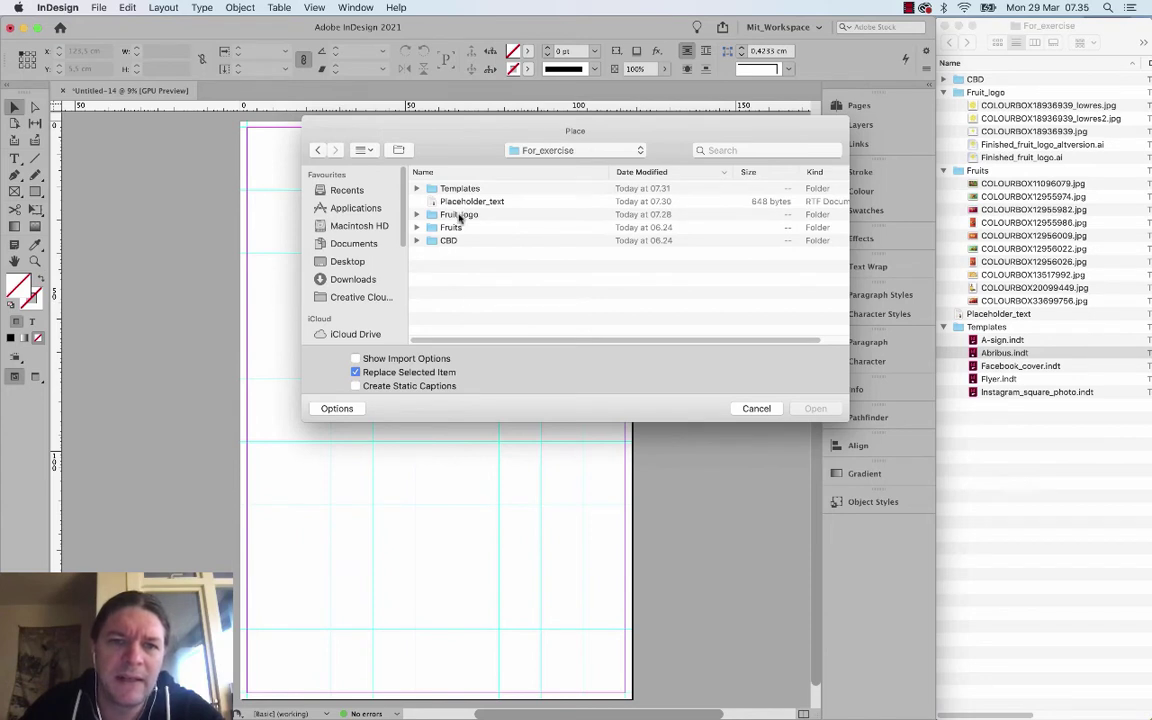
double_click(448, 228)
Preview the citrus photos in the Fruits folder, including COLOURBOX12956009, COLOURBOX12956022, COLOURBOX12956026 and COLOURBOX12955986.
click(467, 190)
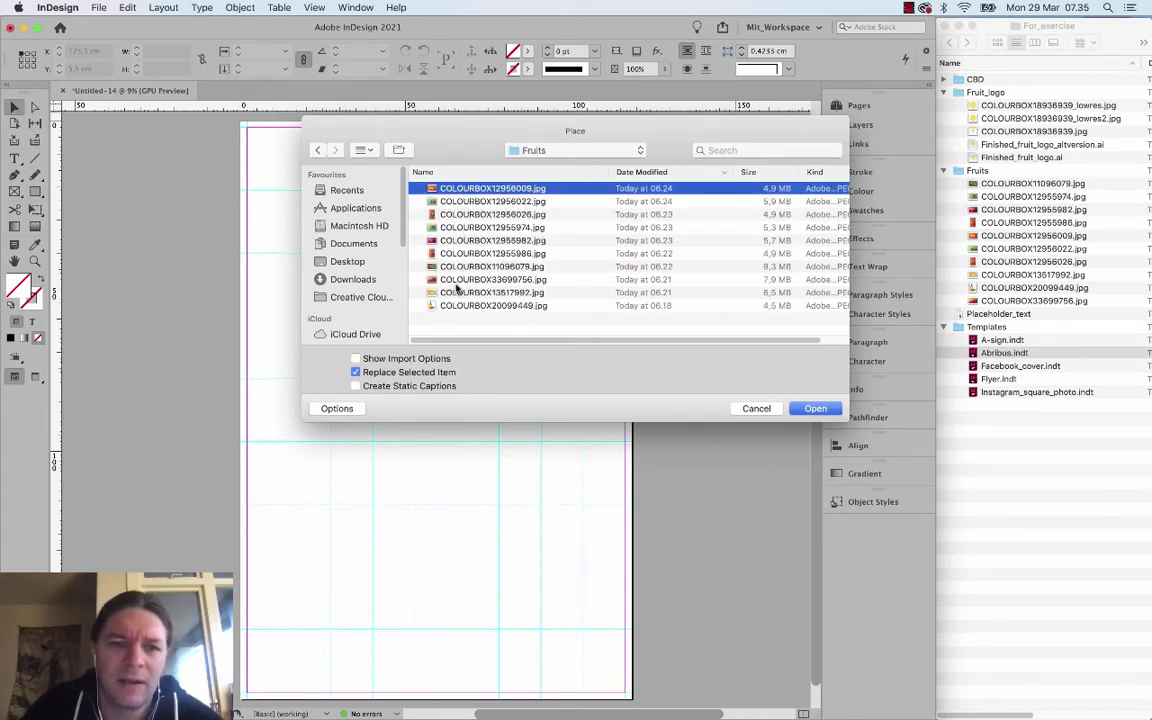
key(space)
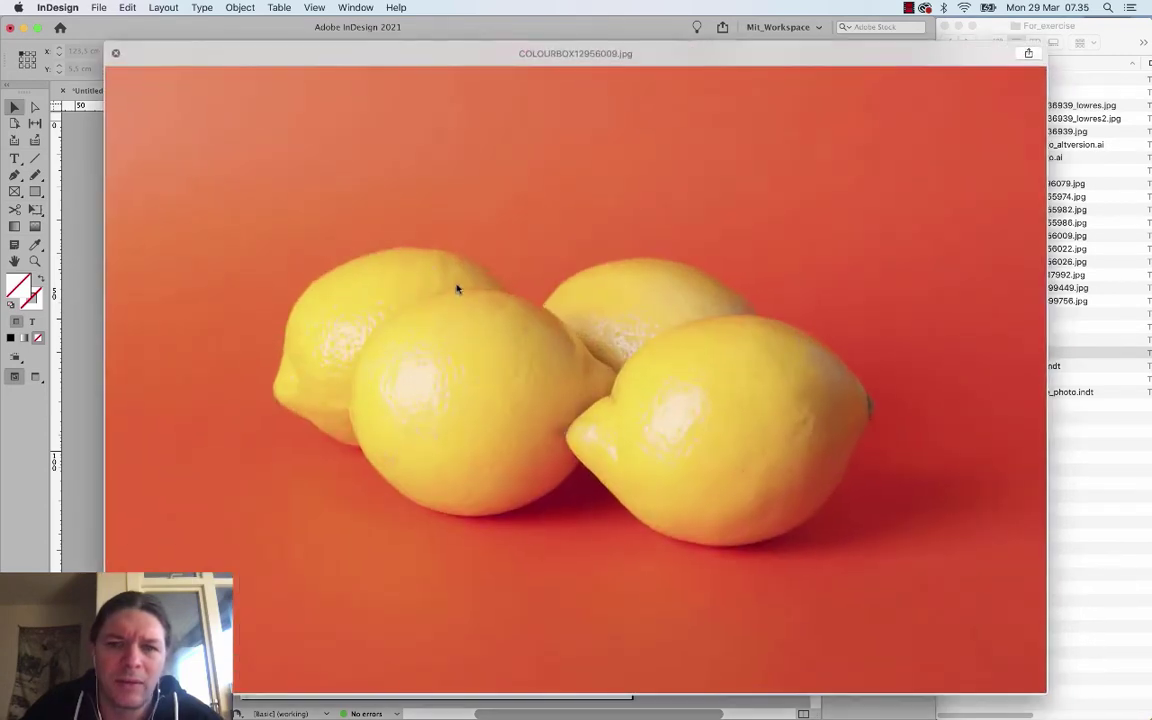
key(space)
key(Down)
key(space)
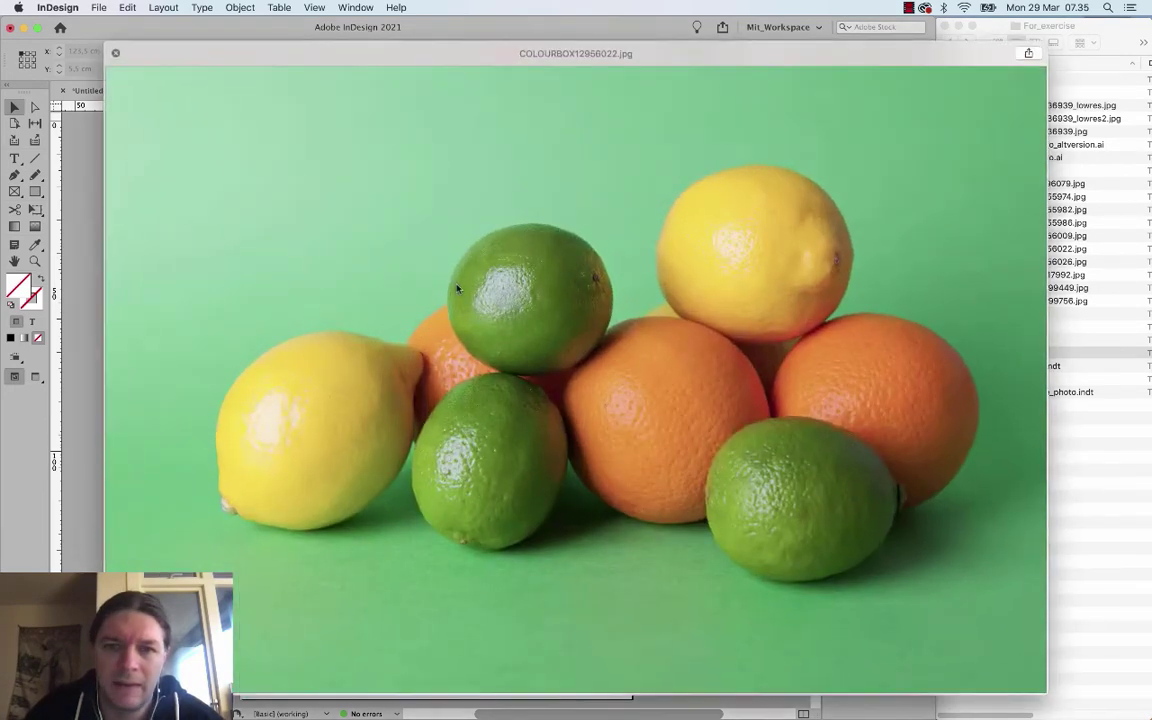
key(Down)
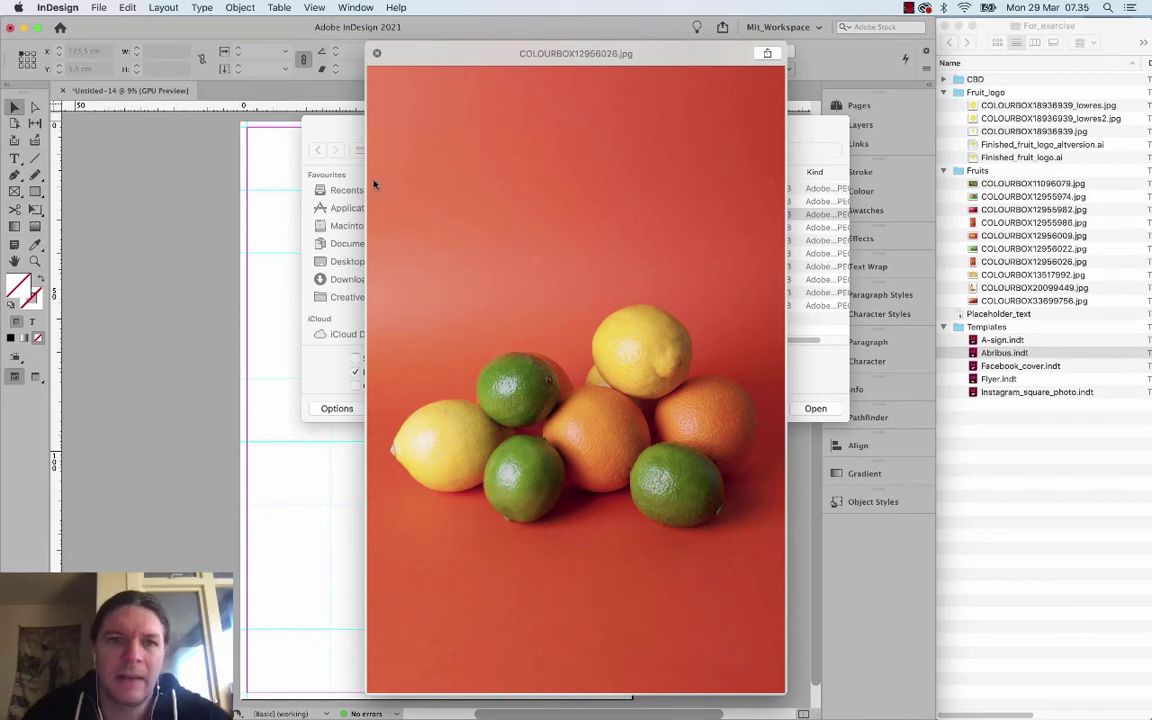
click(378, 53)
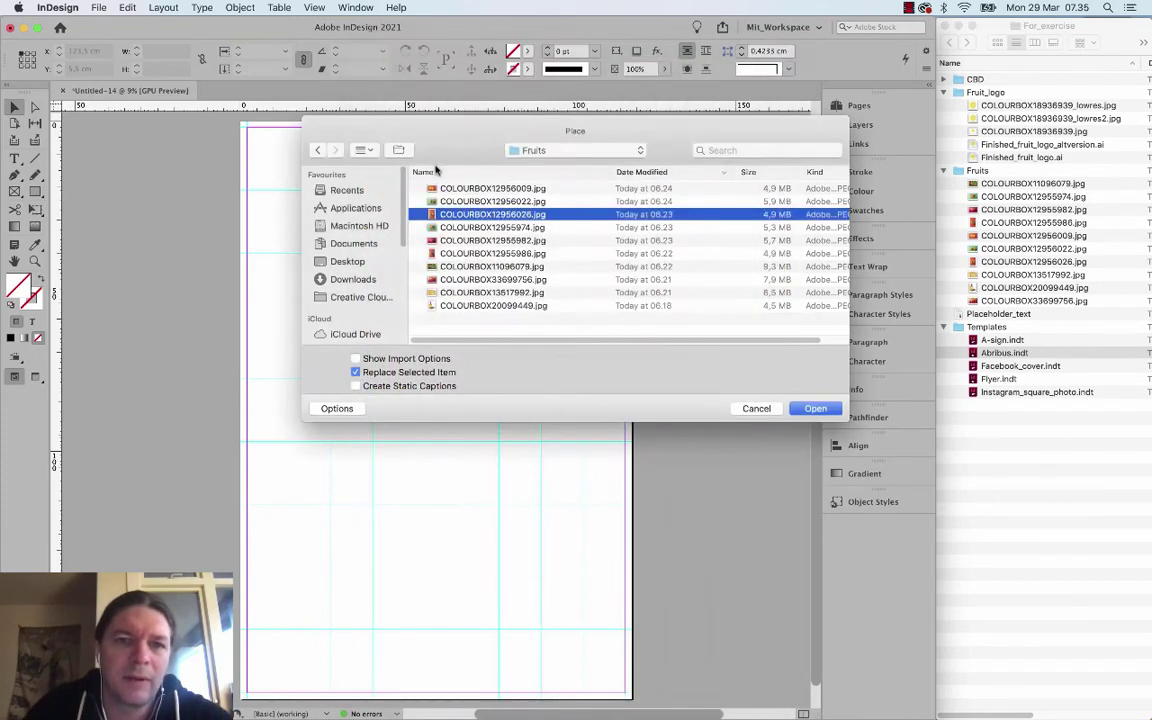
click(457, 253)
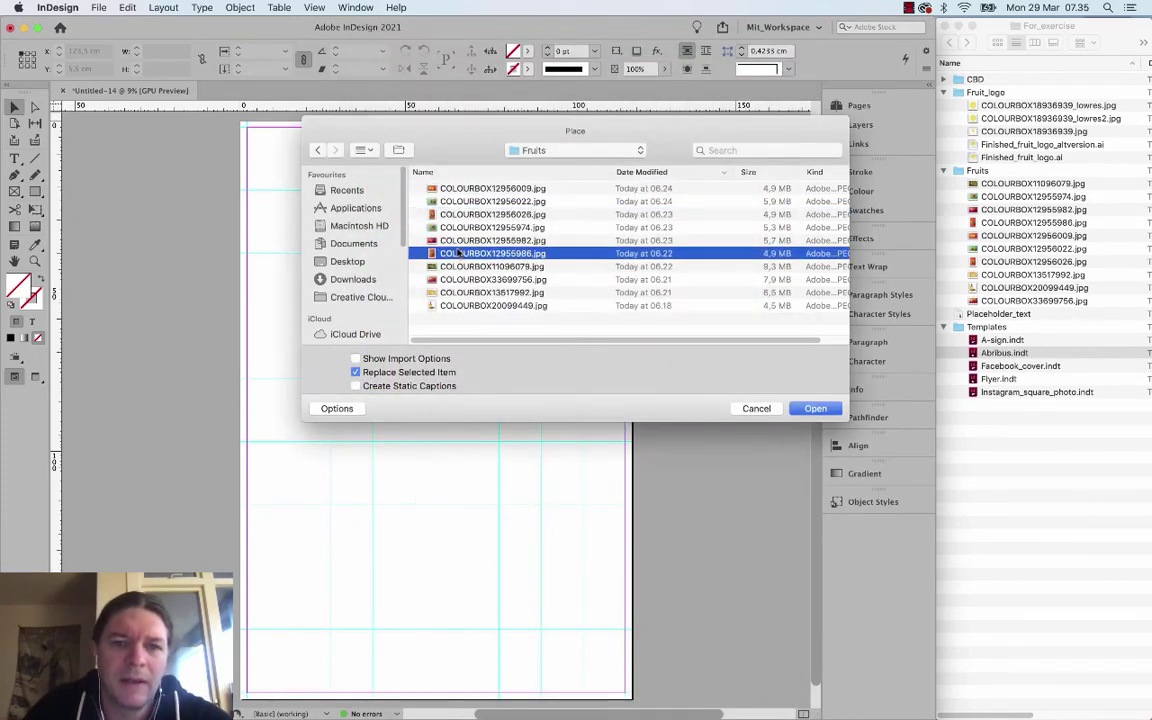
key(space)
key(space)
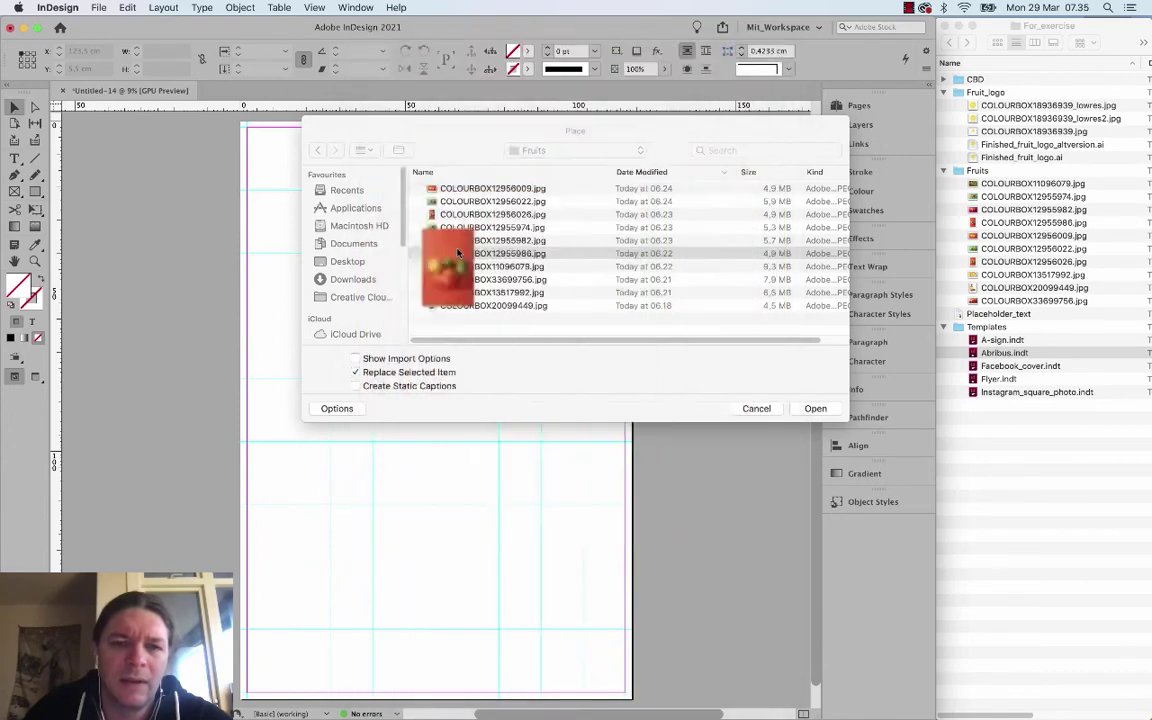
Place COLOURBOX12956026.jpg from the page's top-left corner across the page, about 118.3 by 177.4 cm.
click(435, 196)
key(space)
key(space)
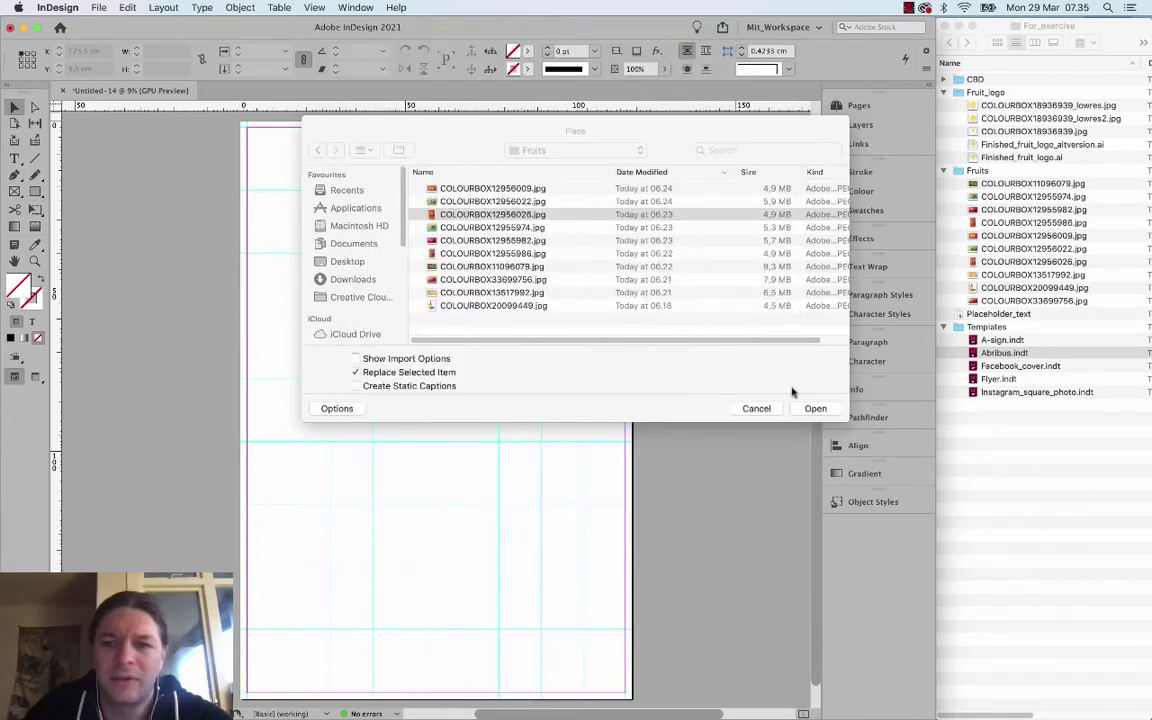
key(Return)
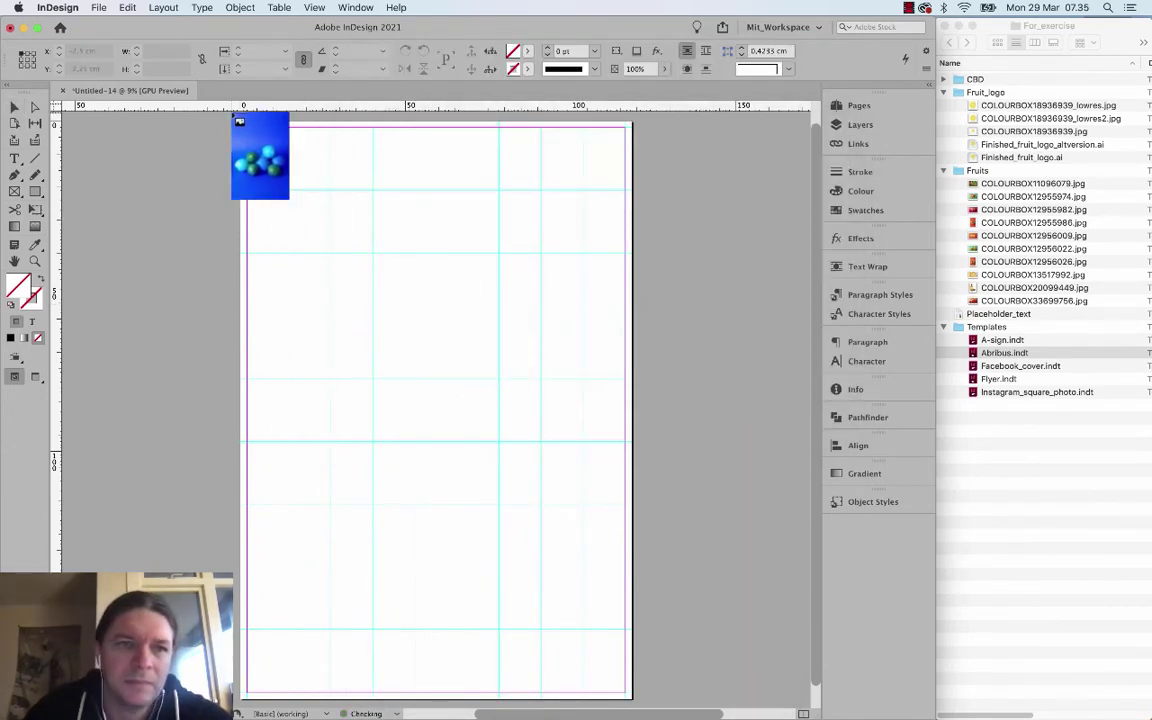
drag(249, 131, 737, 713)
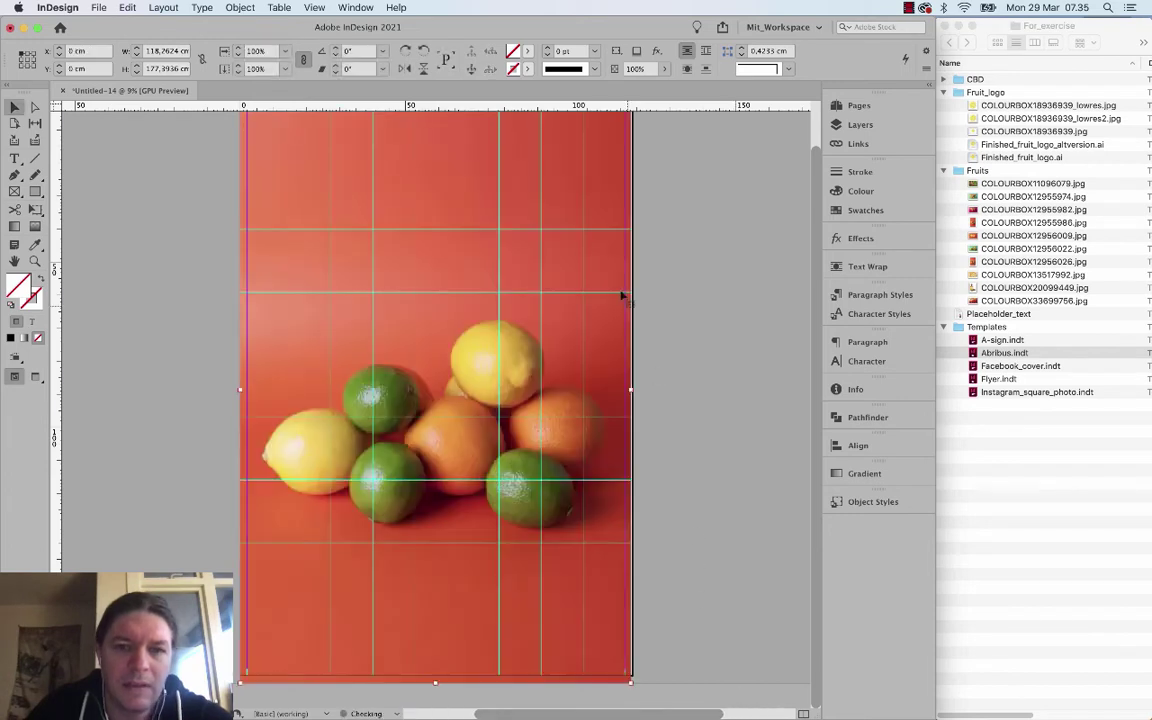
Scale the placed photo up proportionally with the Free Transform tool to about 118.76 cm wide, covering the full page width.
scroll(558, 225, up, 3)
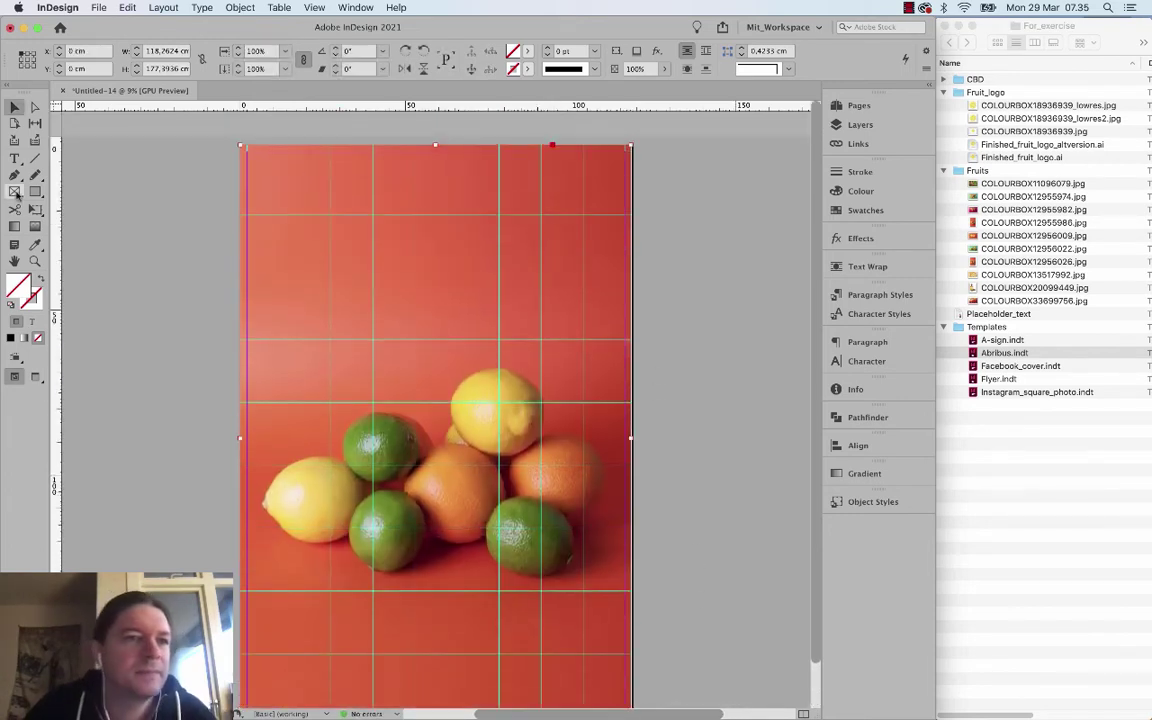
click(34, 208)
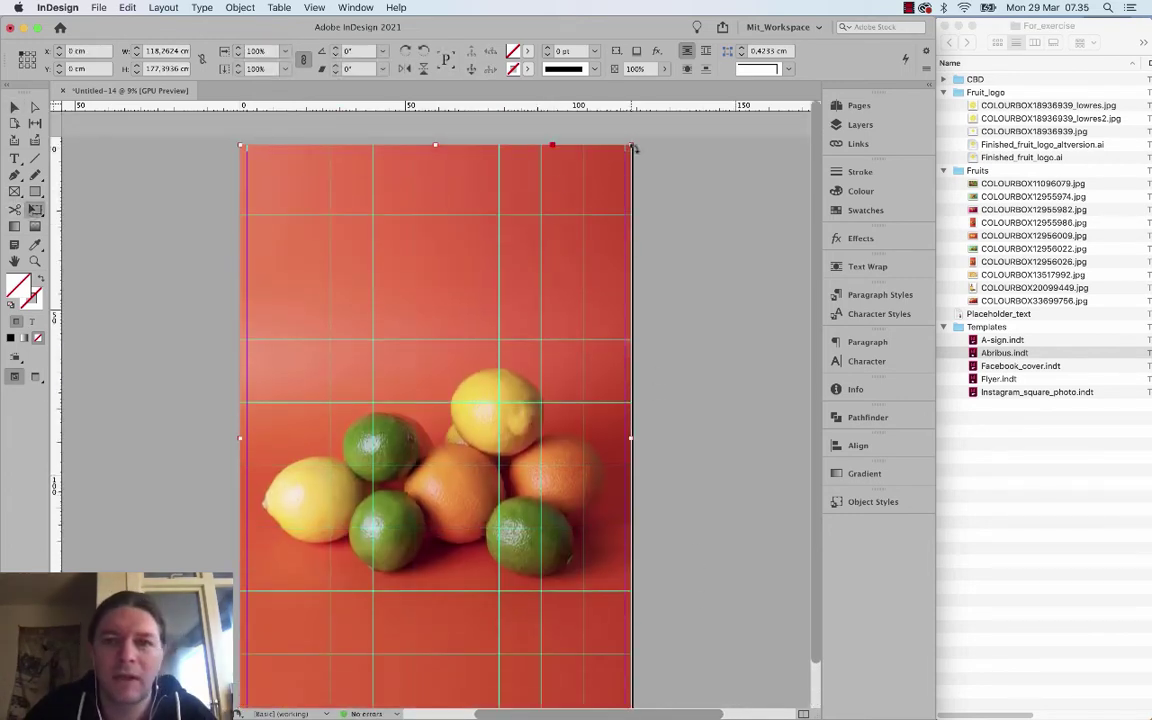
drag(630, 146, 638, 146)
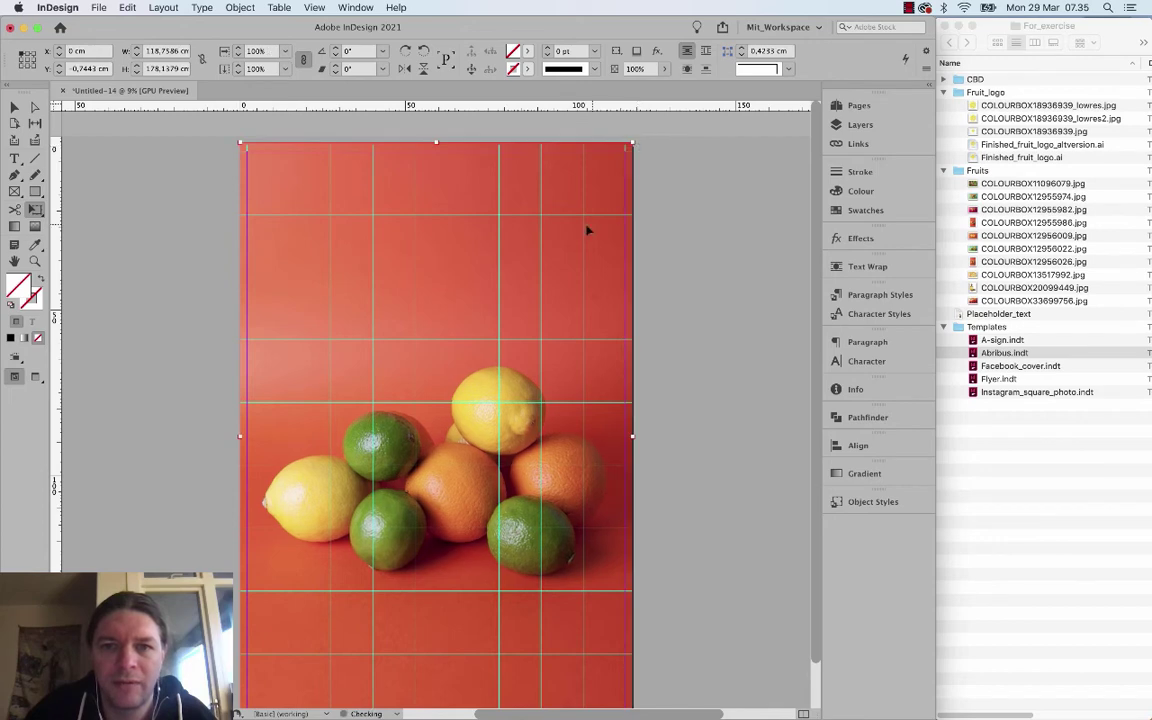
Crop the photo frame's top and bottom edges to the page edges with the Selection tool, then deselect it.
click(15, 106)
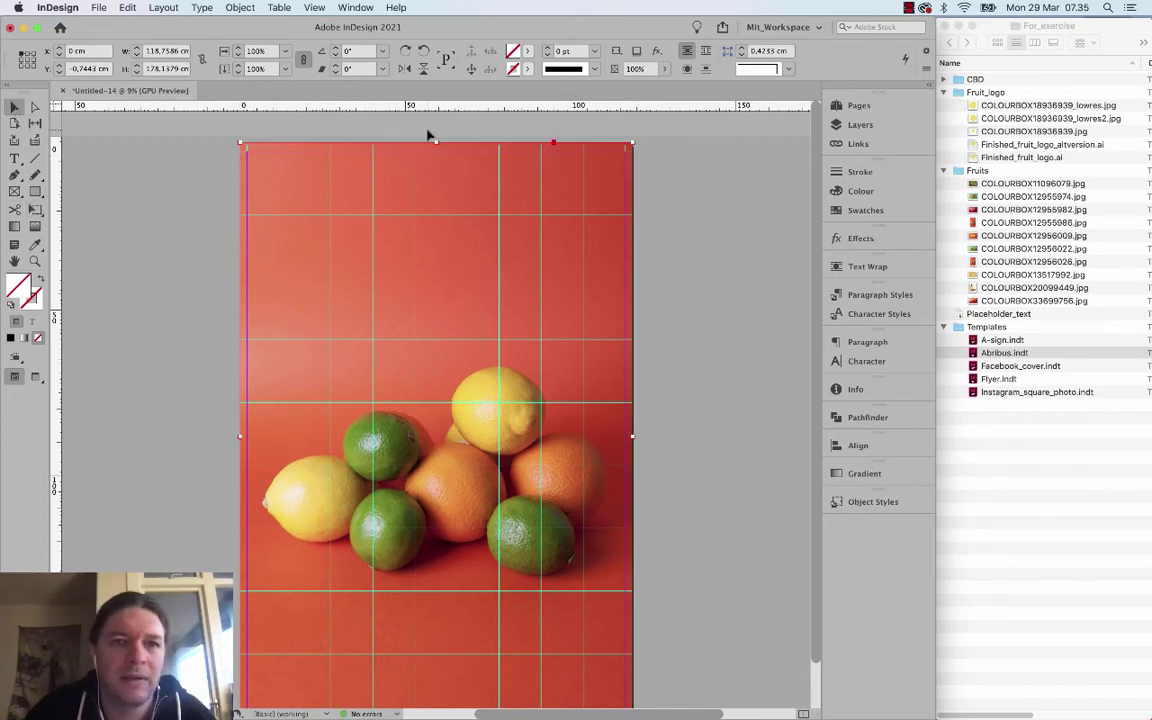
drag(437, 143, 437, 141)
scroll(540, 418, down, 2)
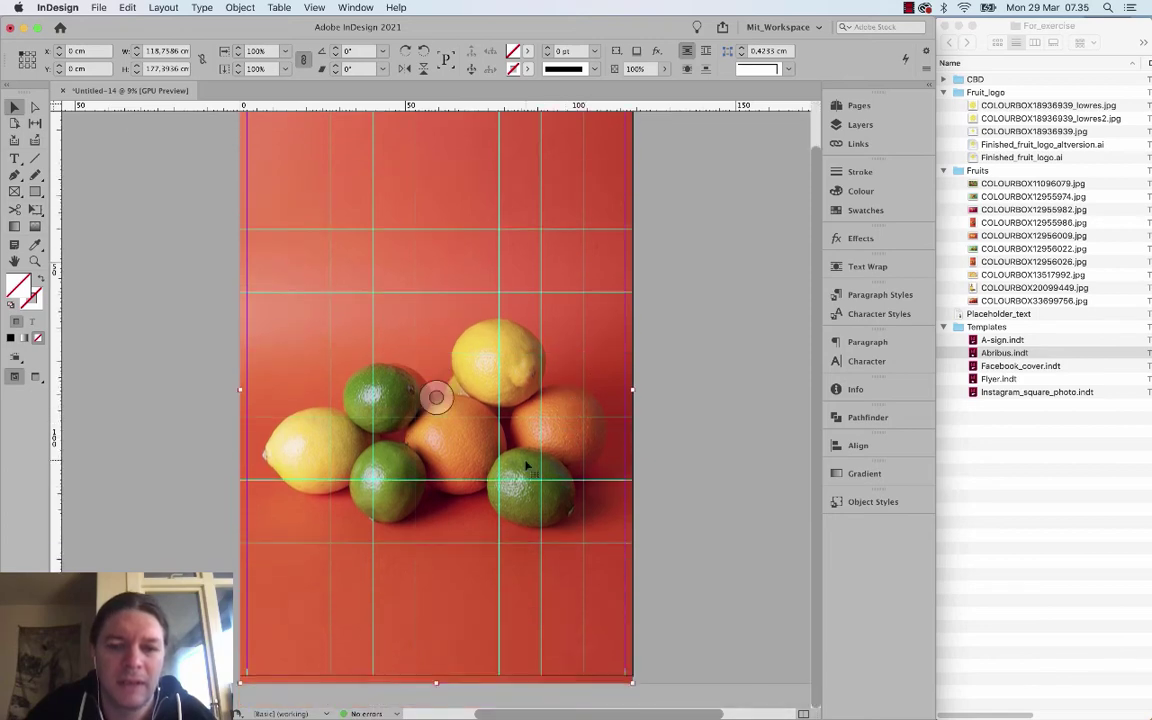
drag(435, 683, 436, 675)
click(701, 461)
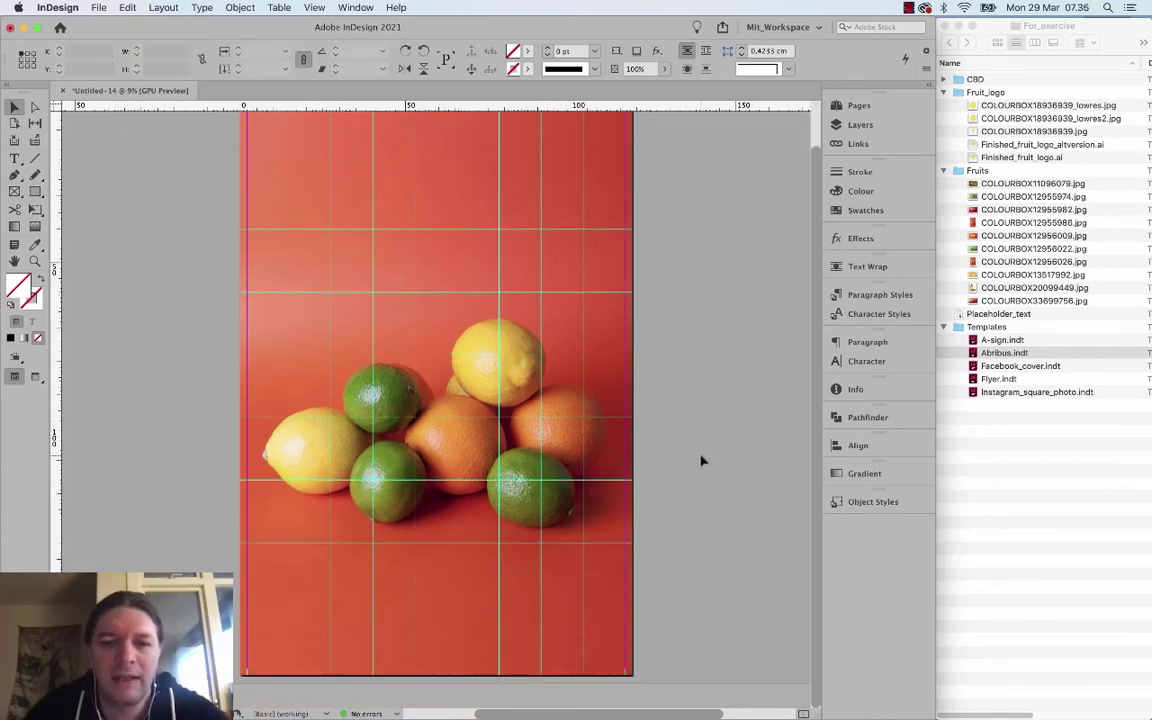
Start placing another file and browse from Fruits up to For_exercise and into the Fruit_logo folder.
scroll(637, 293, up, 1)
scroll(640, 338, up, 1)
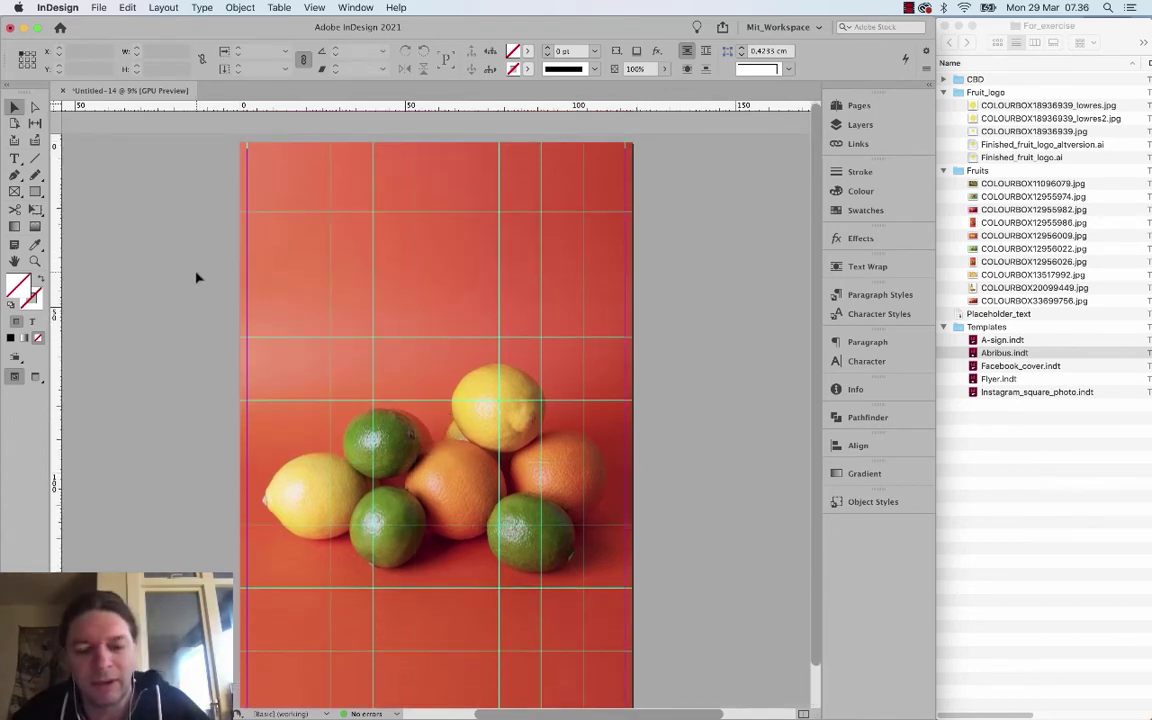
key(super+d)
click(558, 148)
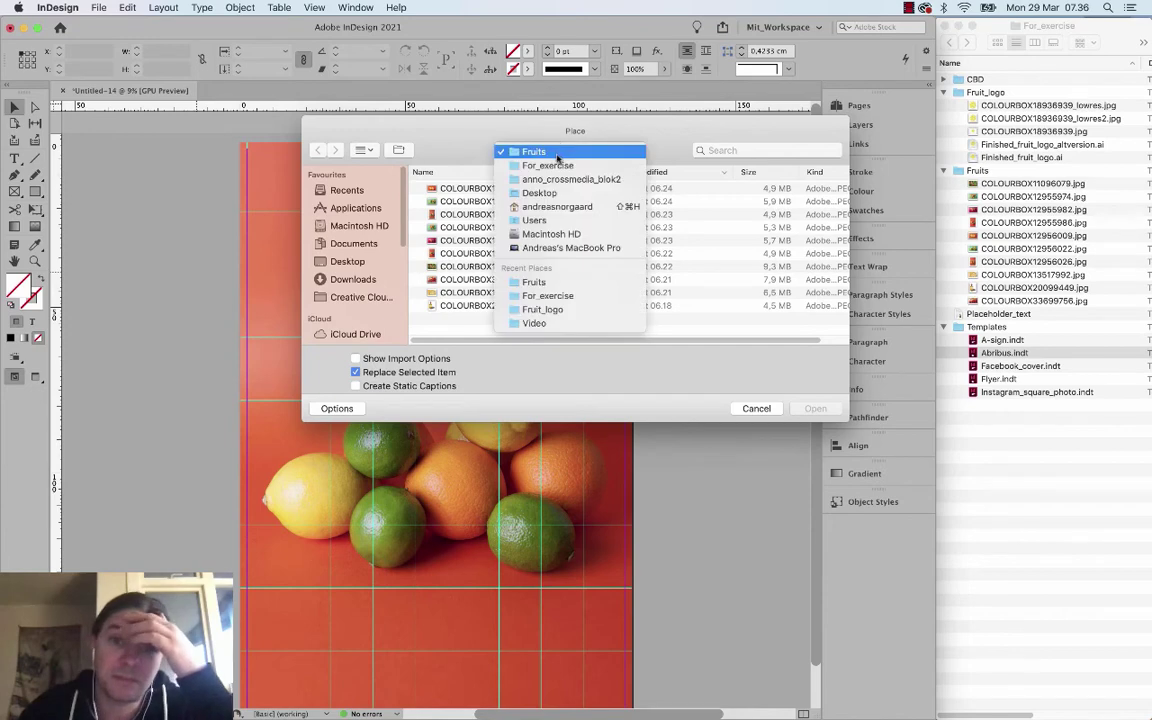
click(552, 160)
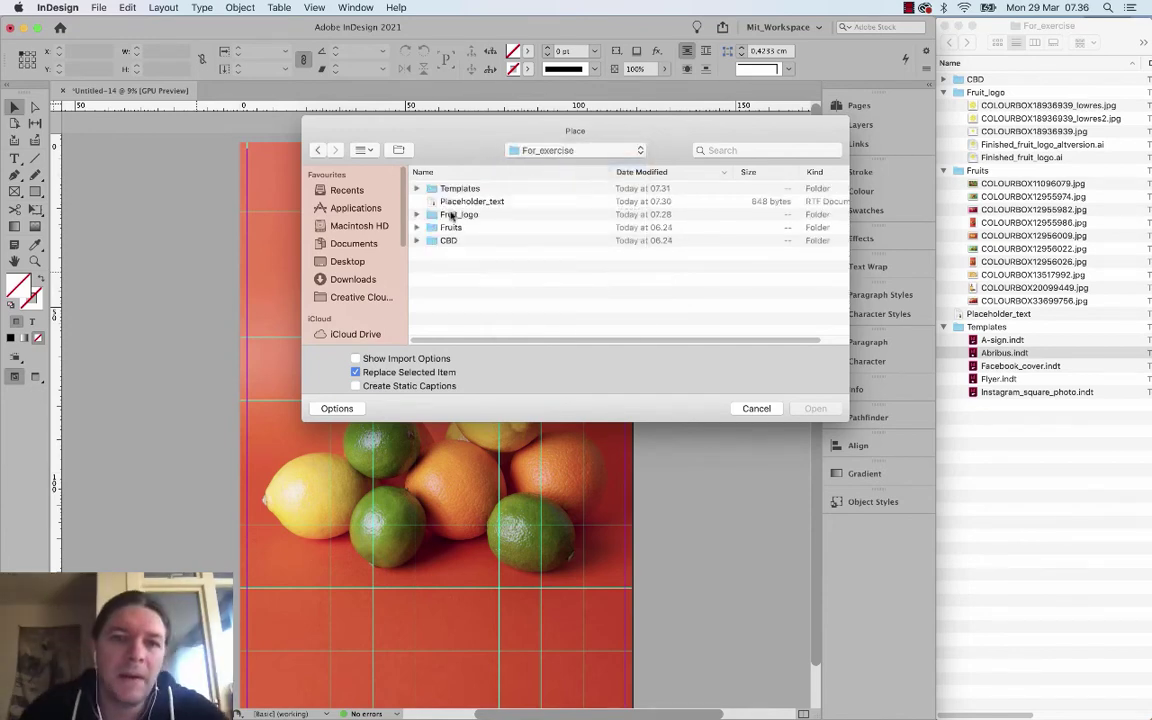
double_click(458, 214)
Preview both finished logo versions and place Finished_fruit_logo.ai about 9 cm wide near the page's top centre.
click(486, 190)
key(space)
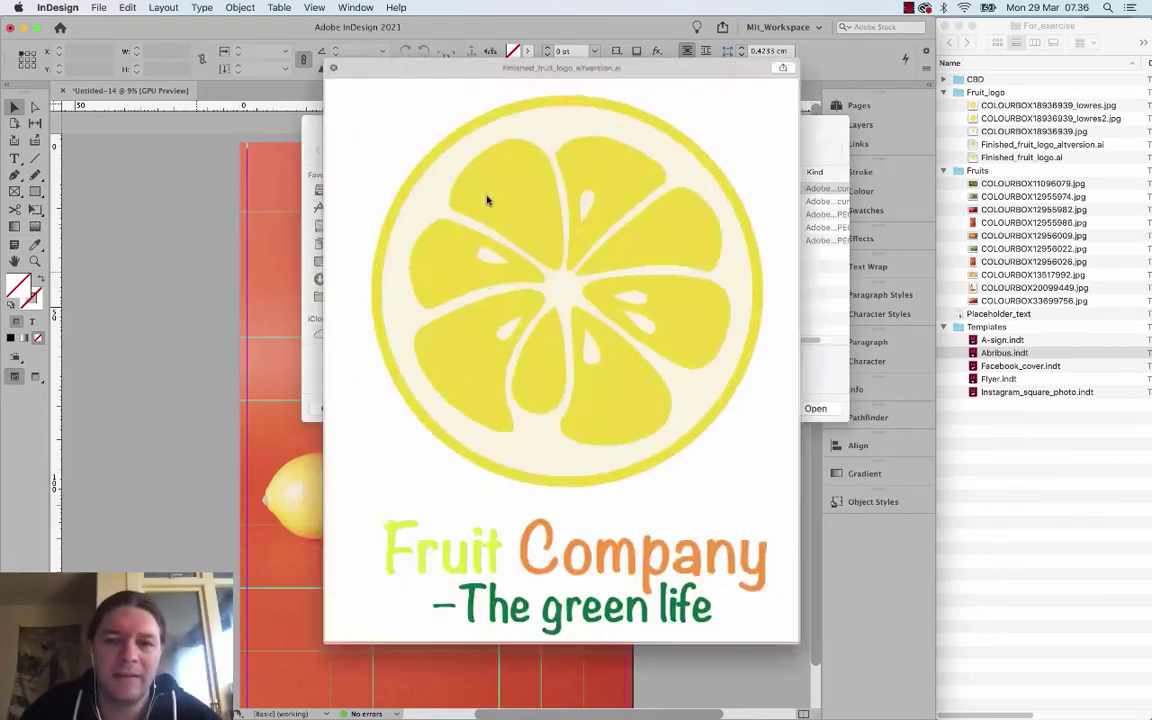
key(space)
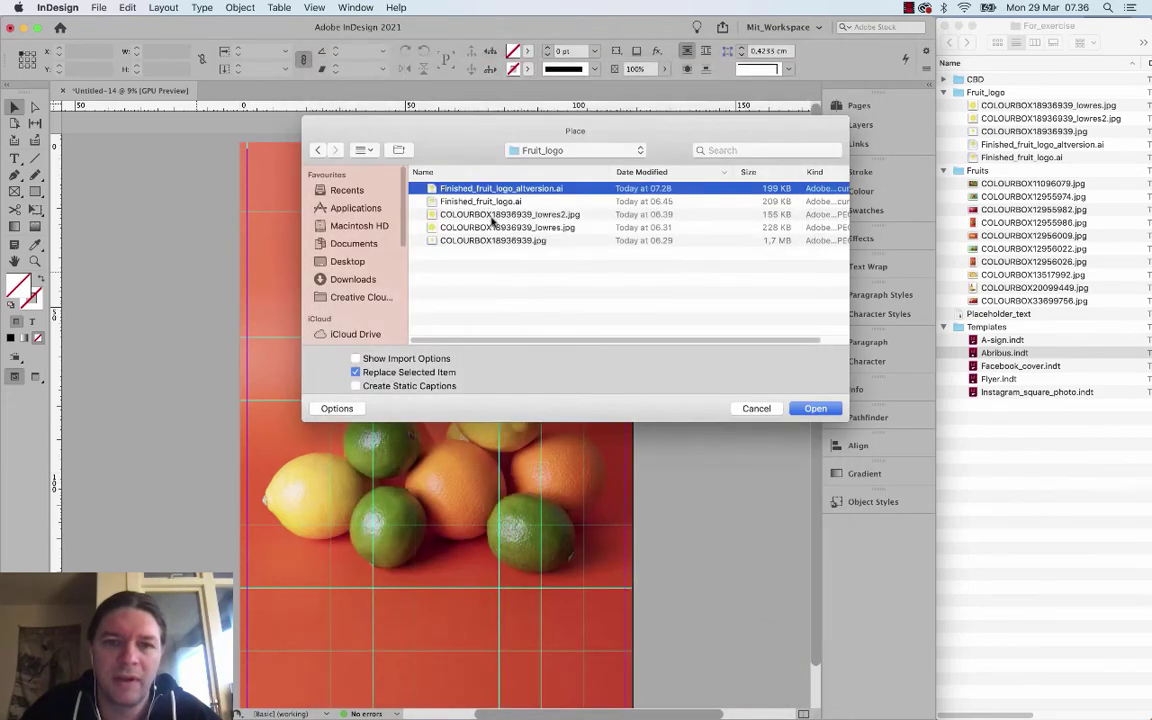
click(492, 203)
key(space)
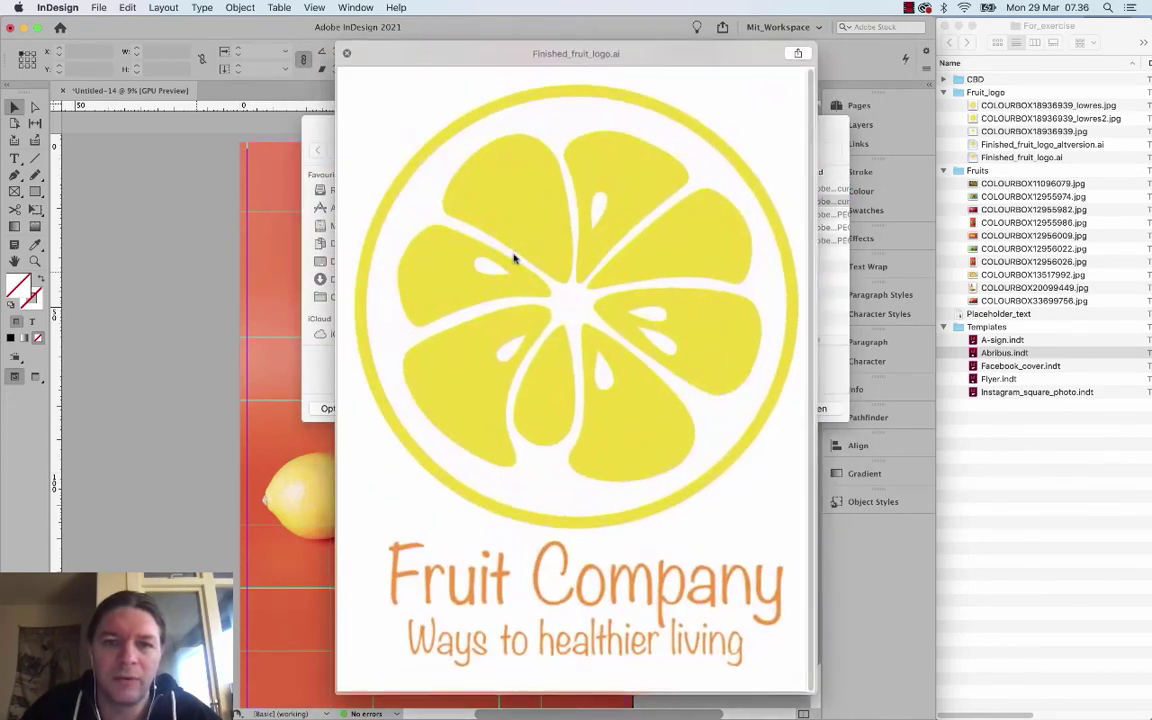
key(space)
click(815, 409)
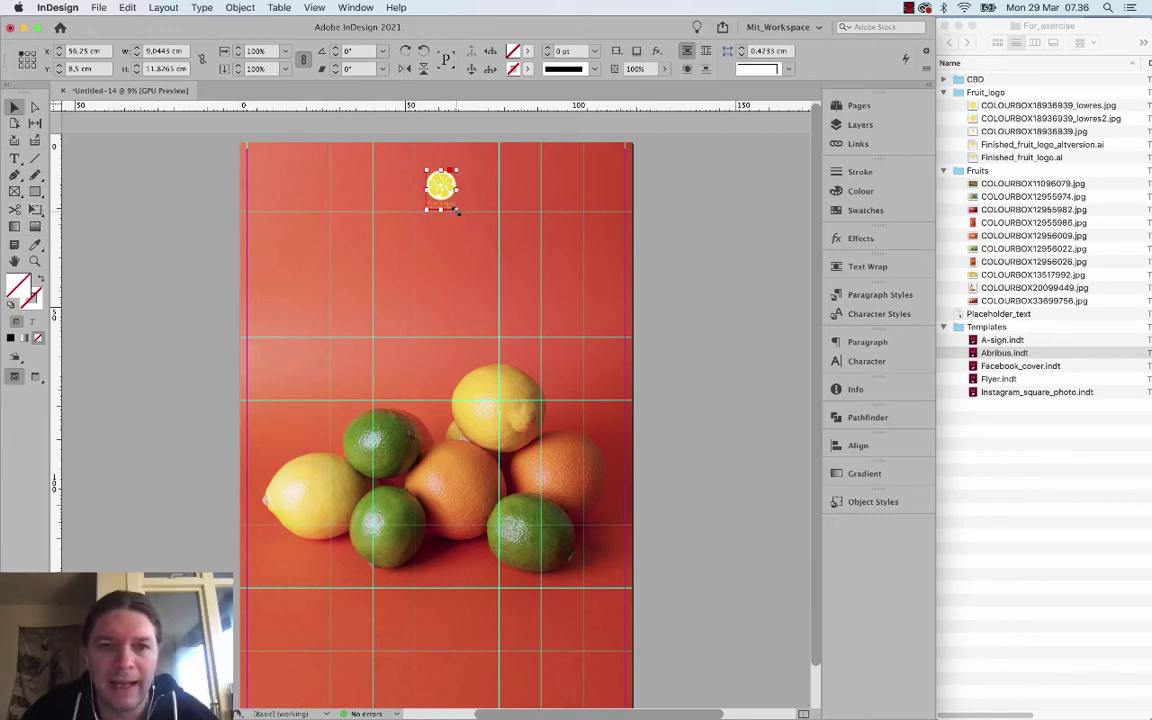
Enlarge the logo proportionally to about 39 by 51 cm and position it in the page's top-right area at X 76 cm, Y 3 cm.
drag(455, 210, 605, 255)
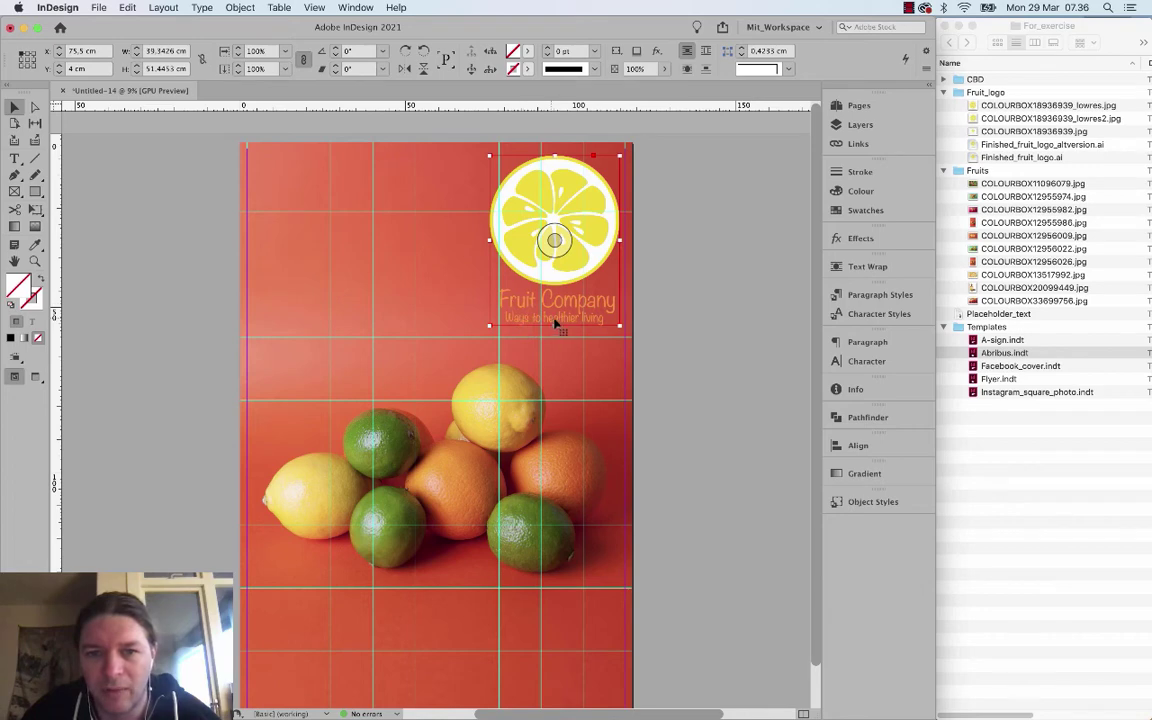
mouse_move(586, 265)
mouse_down()
mouse_move(599, 252)
mouse_move(590, 270)
mouse_move(603, 272)
mouse_up()
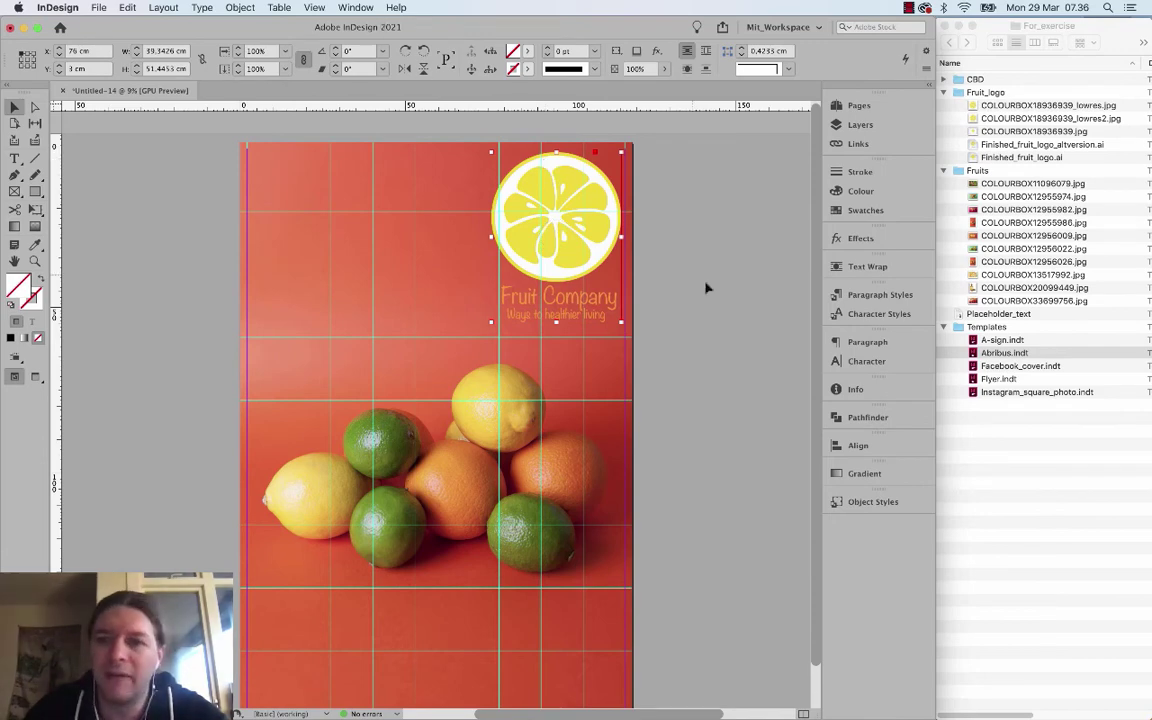
Add a Drop Shadow effect to the logo and turn on the preview.
click(852, 238)
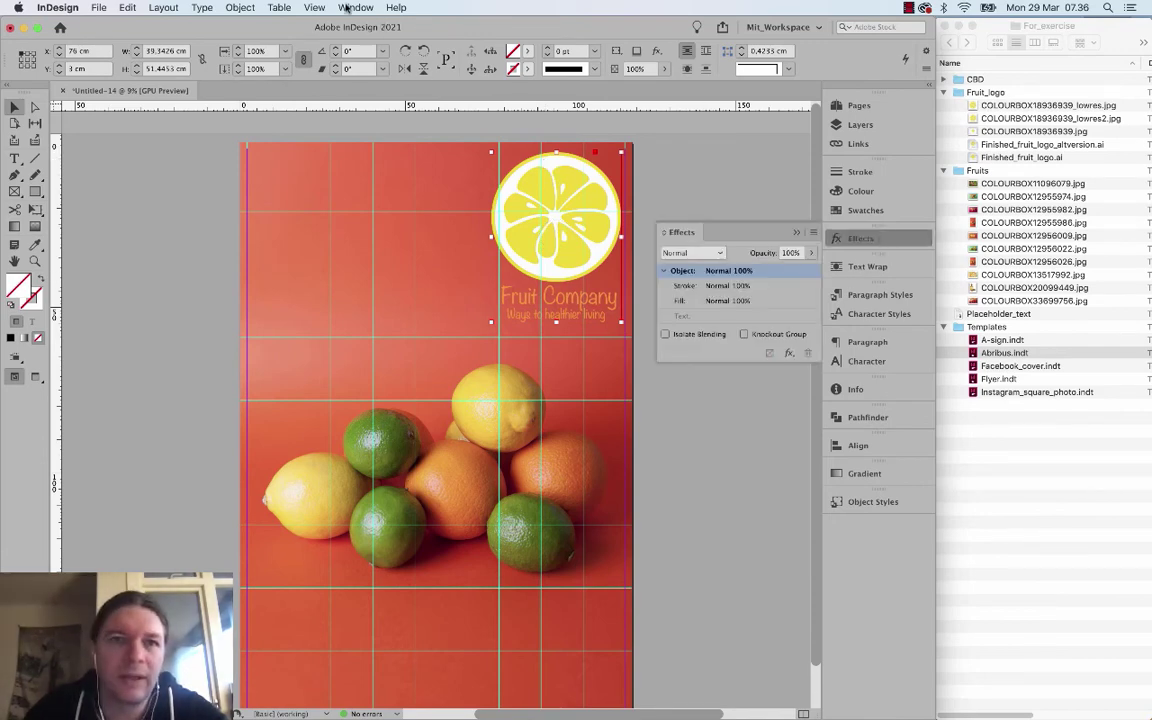
click(352, 7)
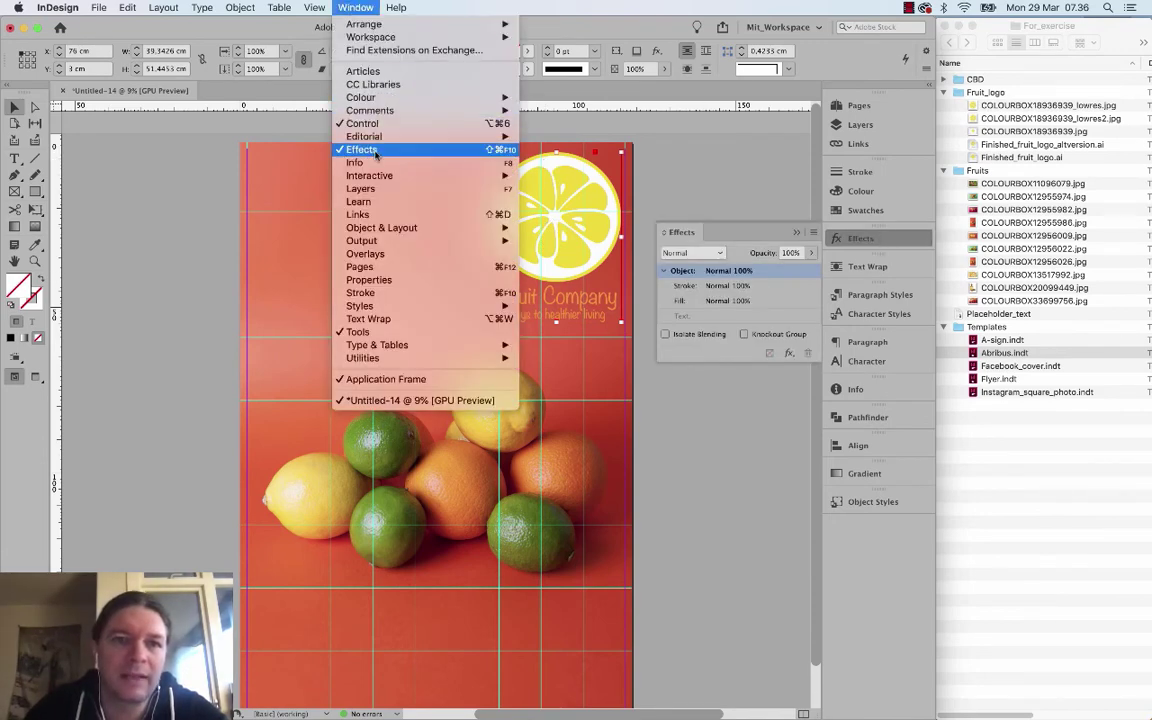
click(356, 8)
click(789, 354)
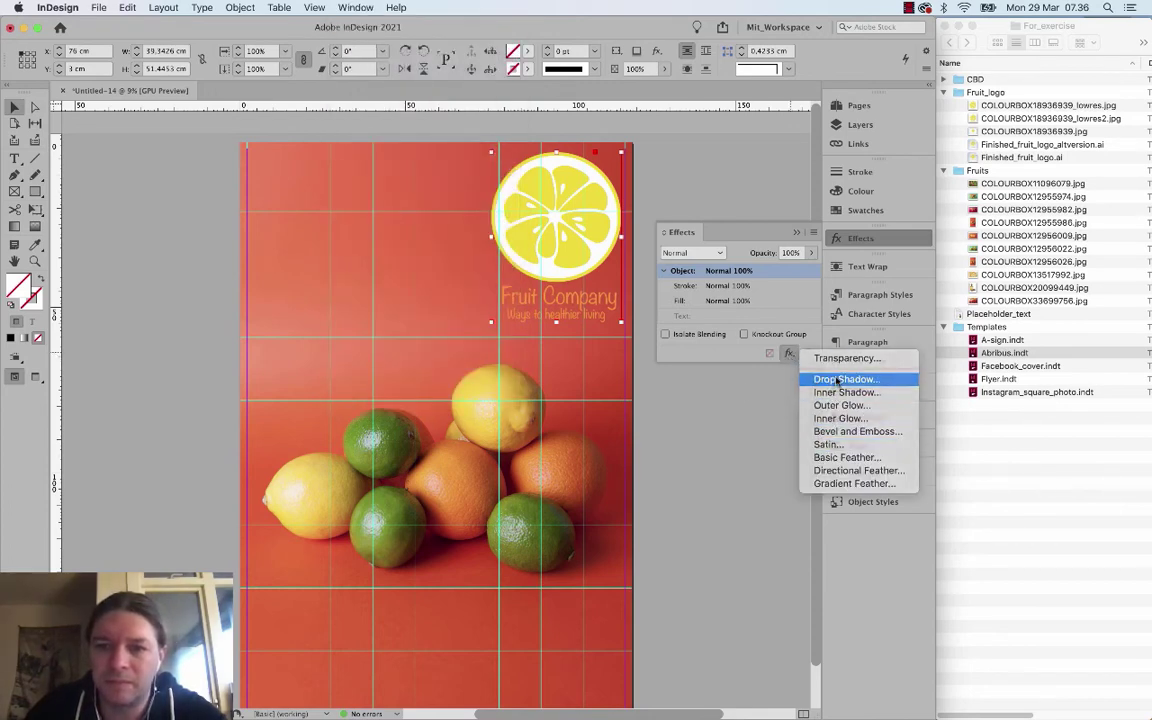
click(628, 373)
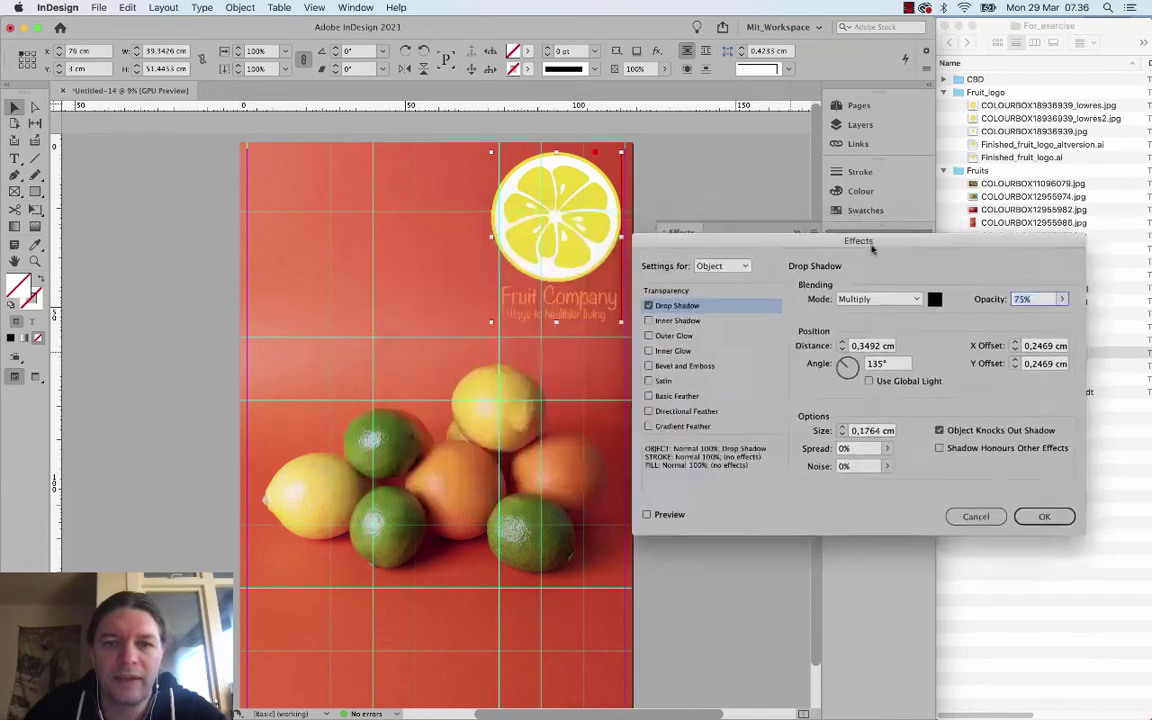
click(689, 531)
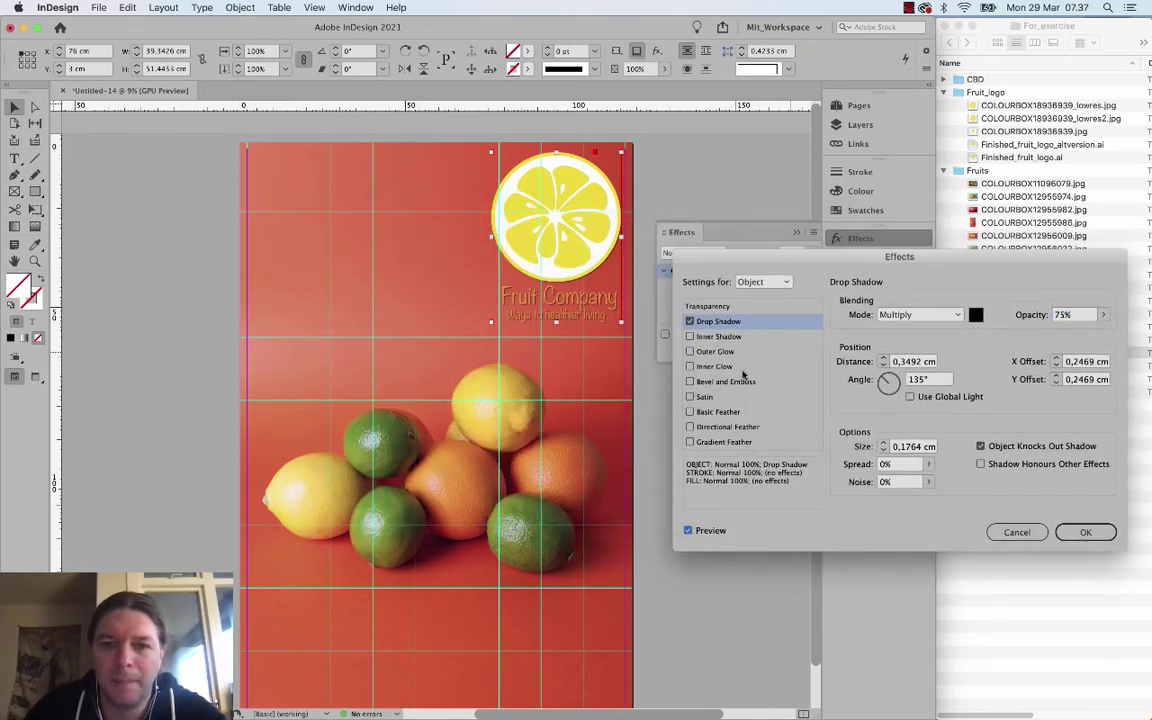
Set the logo's drop shadow distance to 0.5 cm and apply the effect.
click(884, 360)
click(884, 365)
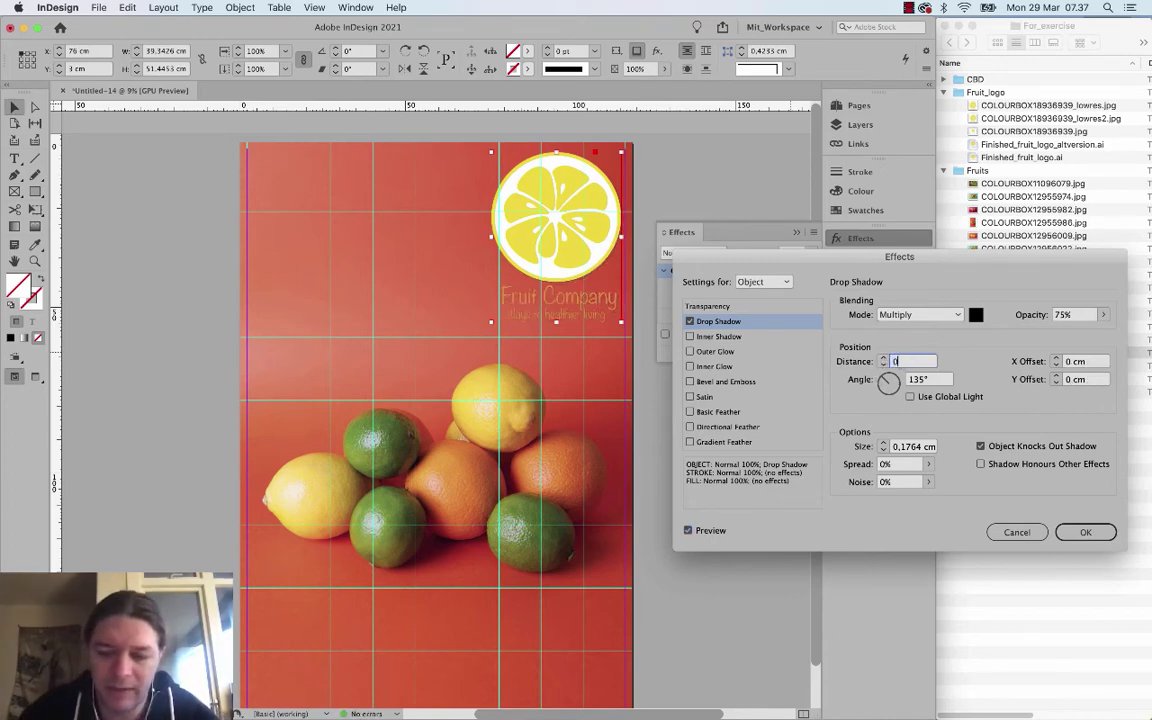
key(Tab)
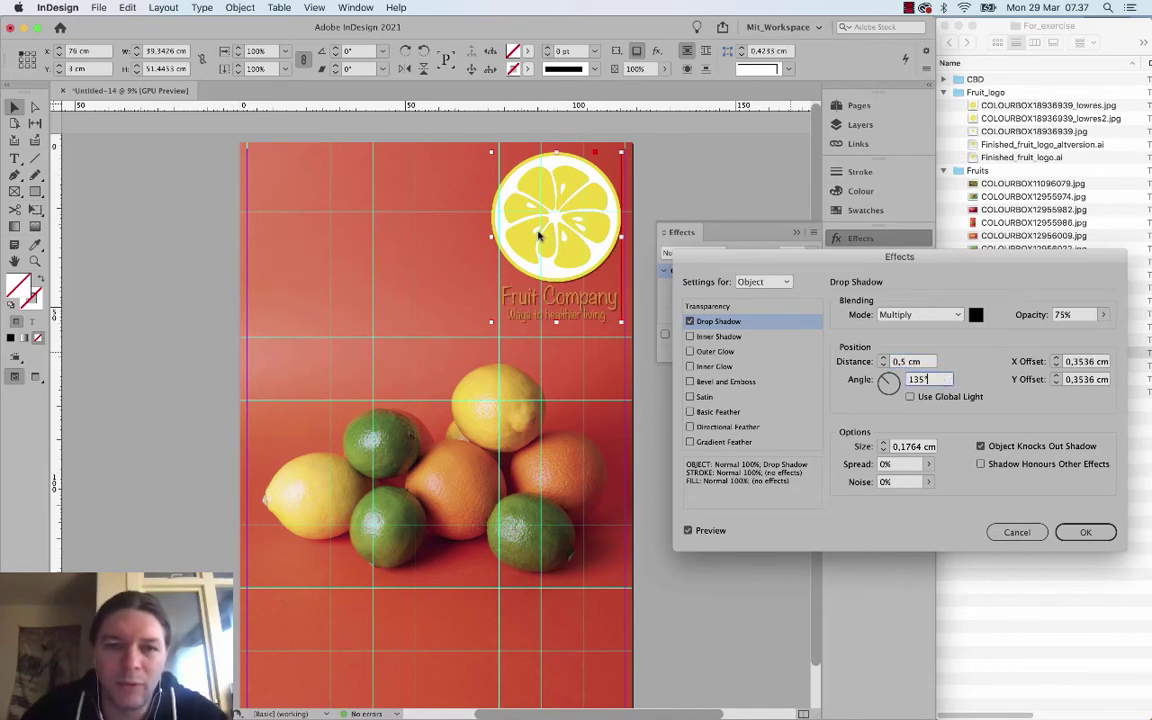
click(1085, 531)
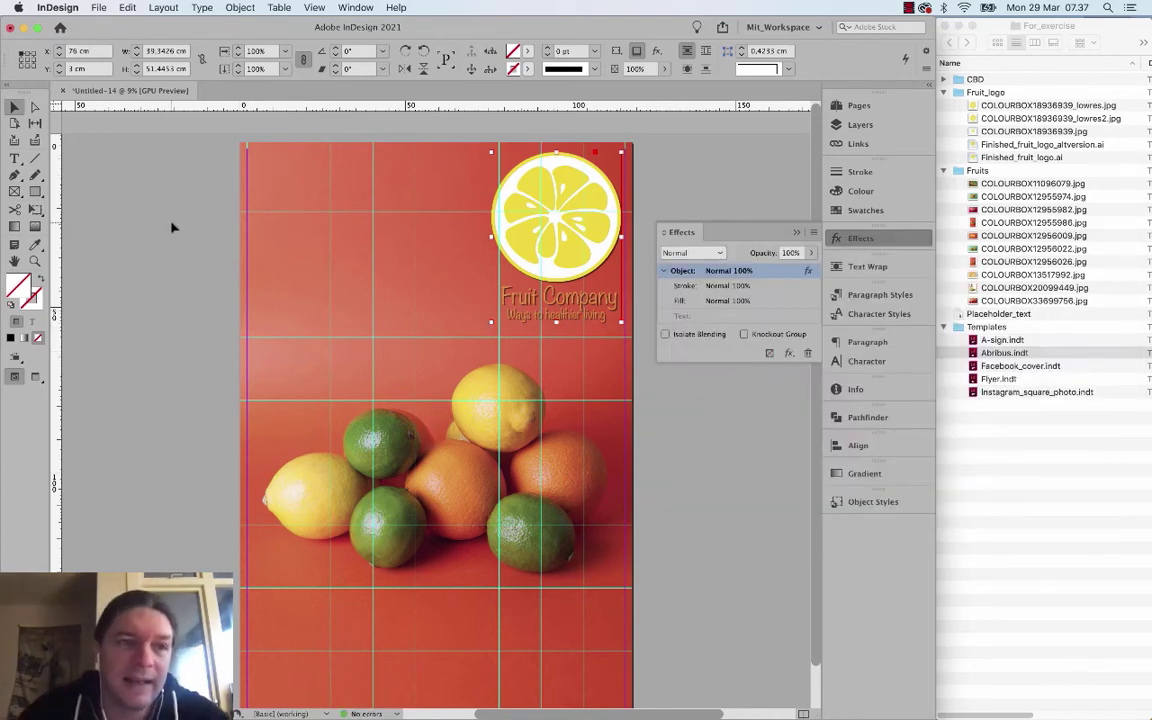
Draw a rectangle about 43 by 58 cm around the logo, starting at the page's top edge.
click(35, 191)
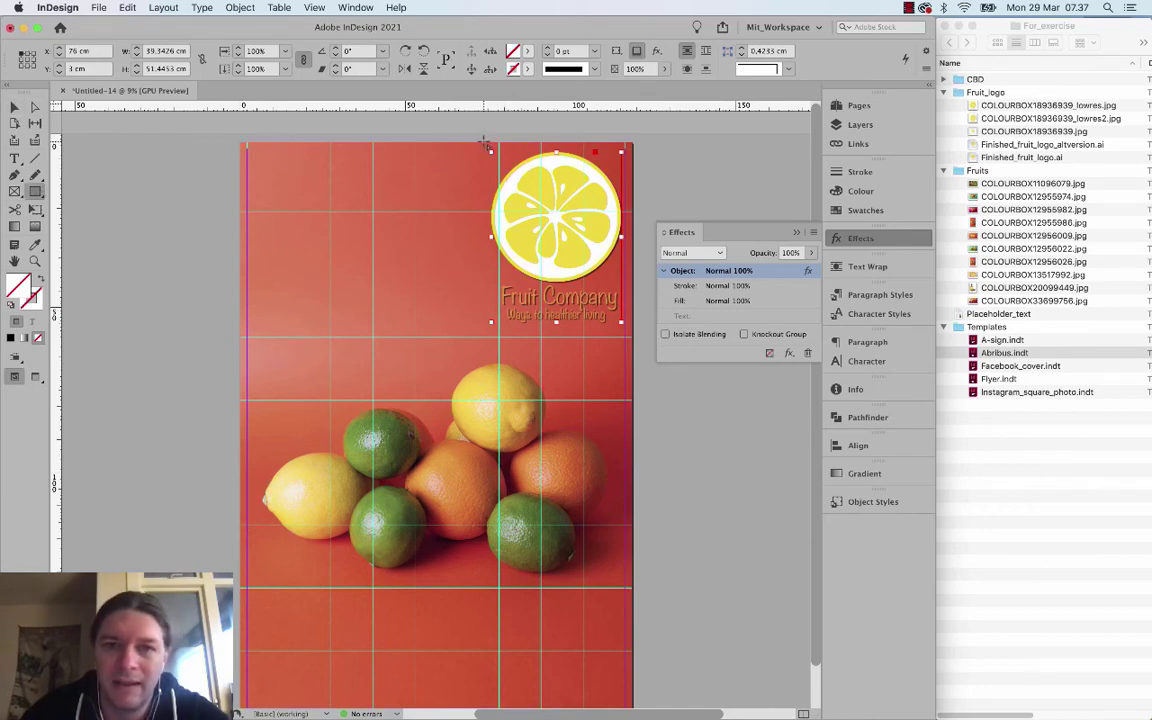
drag(484, 142, 627, 335)
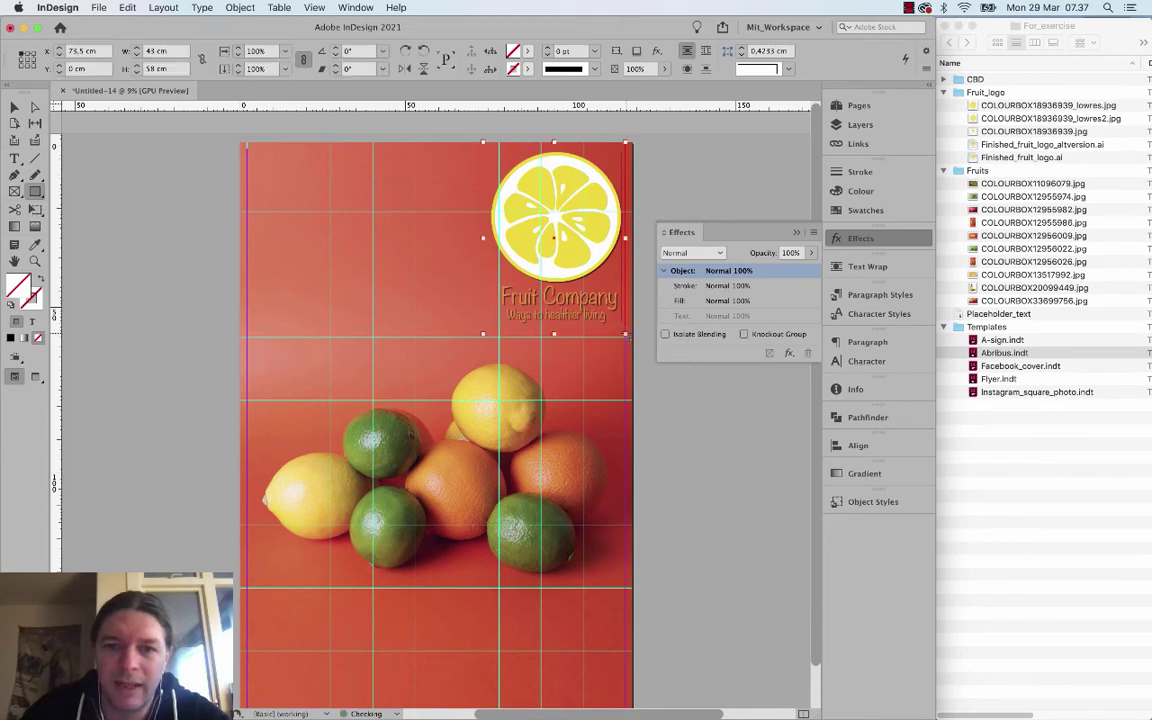
Narrow the rectangle around the logo to 42.25 cm wide from its left edge and fill it with the Paper swatch.
click(14, 107)
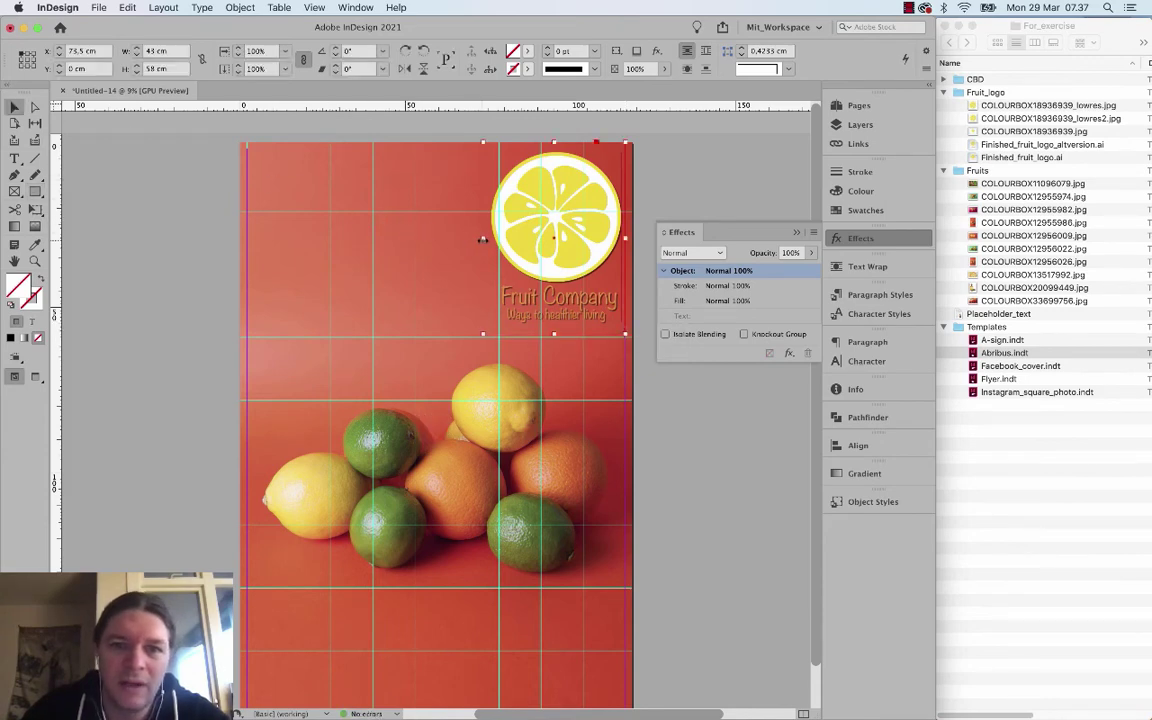
drag(482, 238, 486, 238)
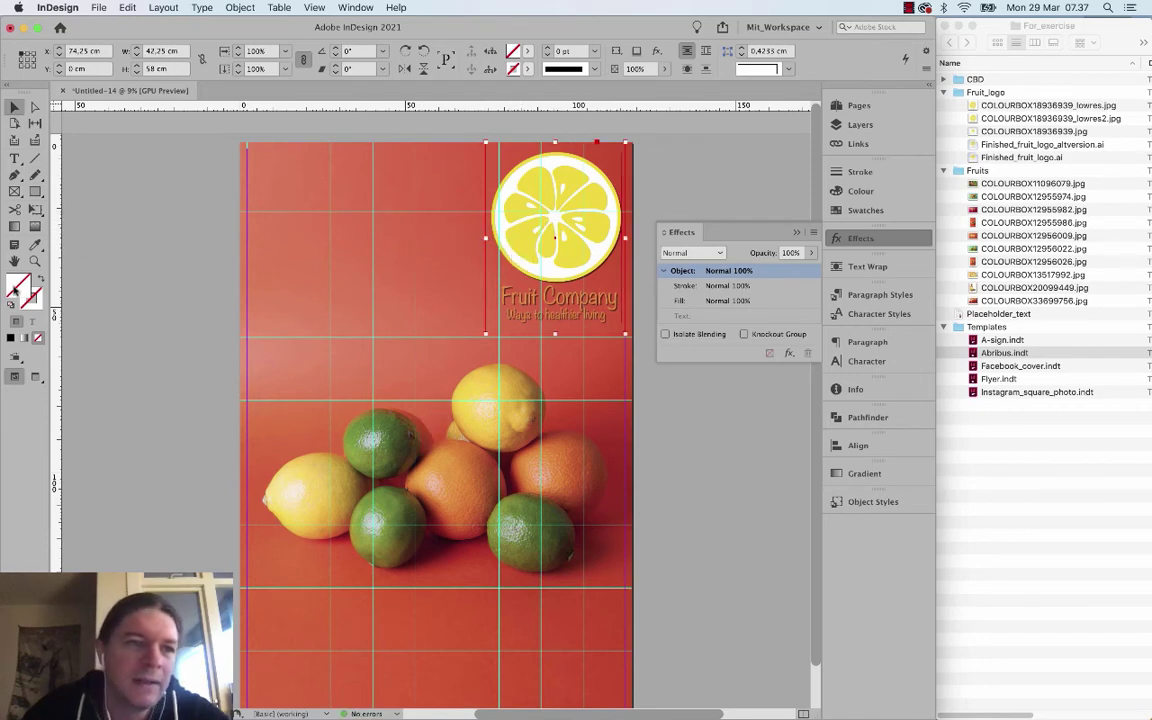
click(848, 210)
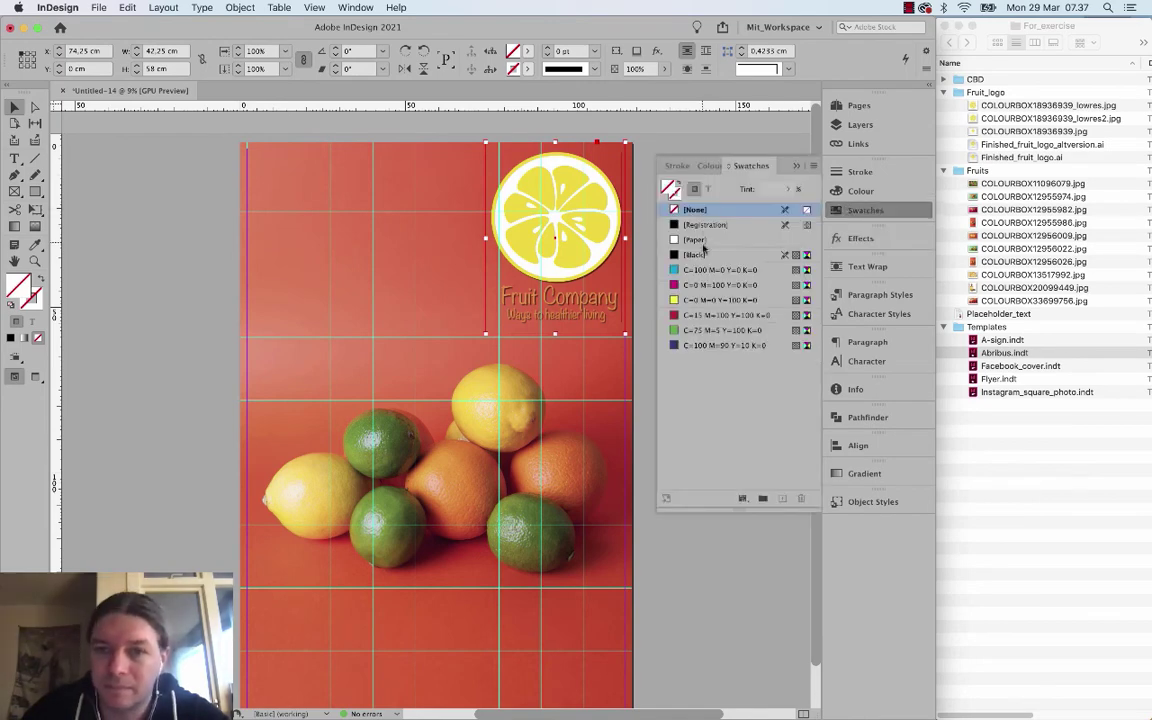
click(695, 240)
Place the white rectangle between the logo and the fruit photo in the stacking order of Layer 2.
right_click(519, 246)
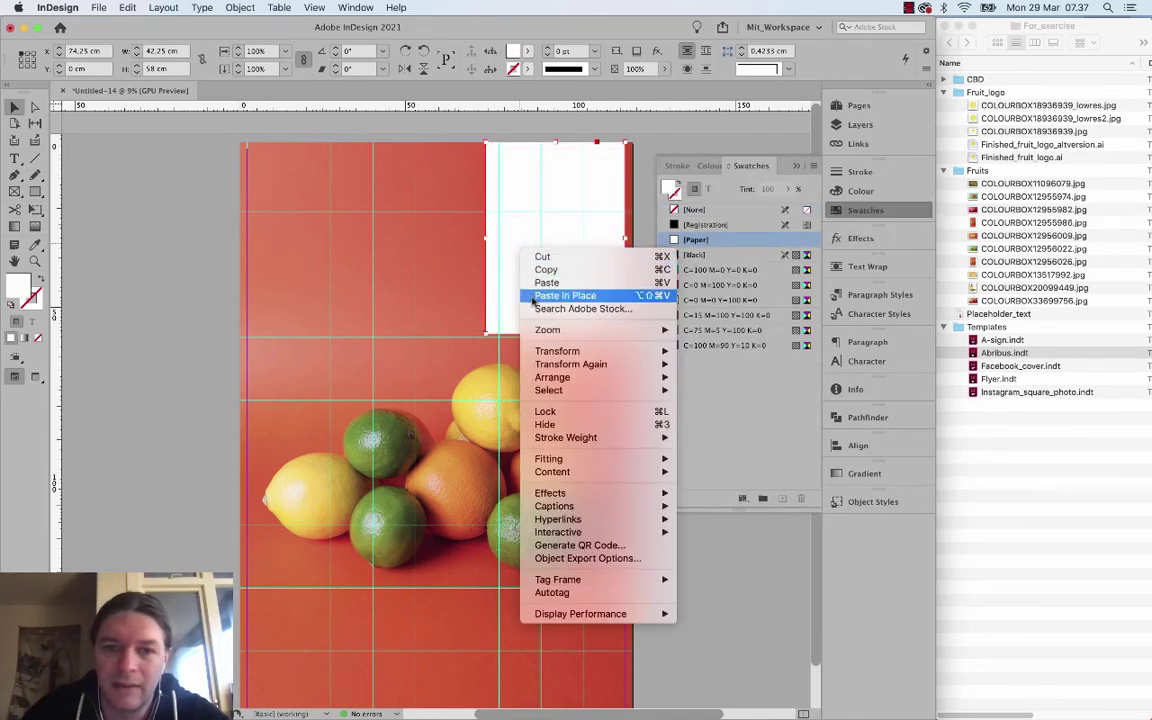
key(super+shift+bracketleft)
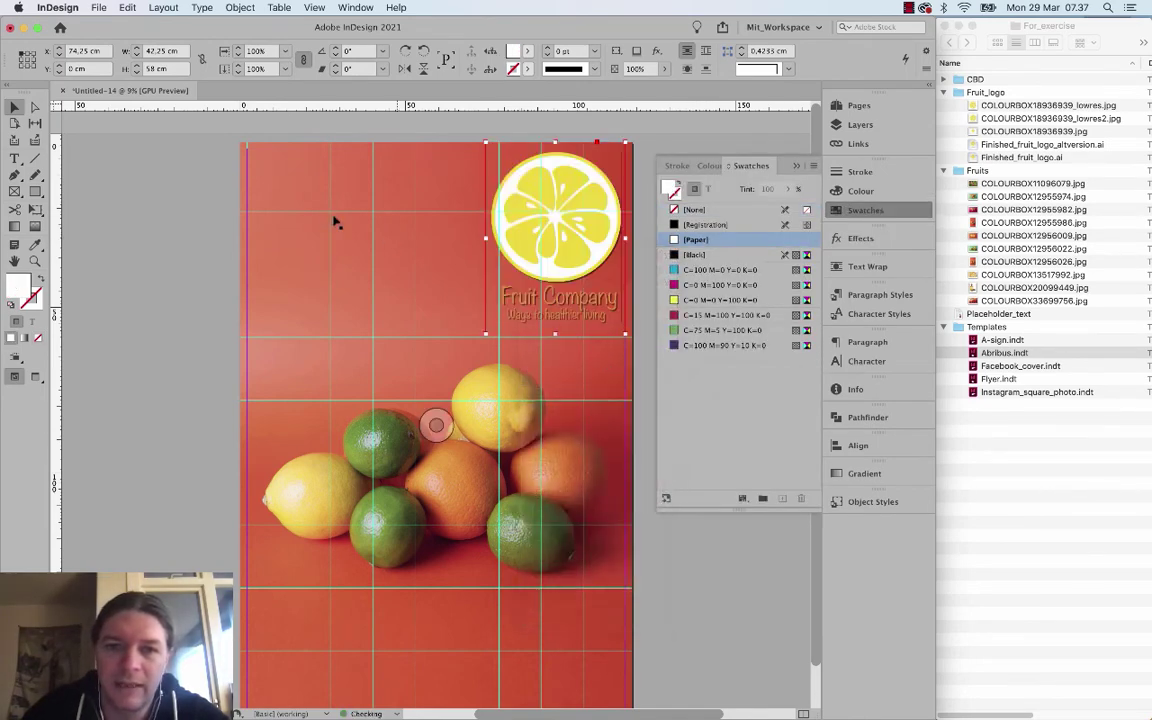
click(837, 128)
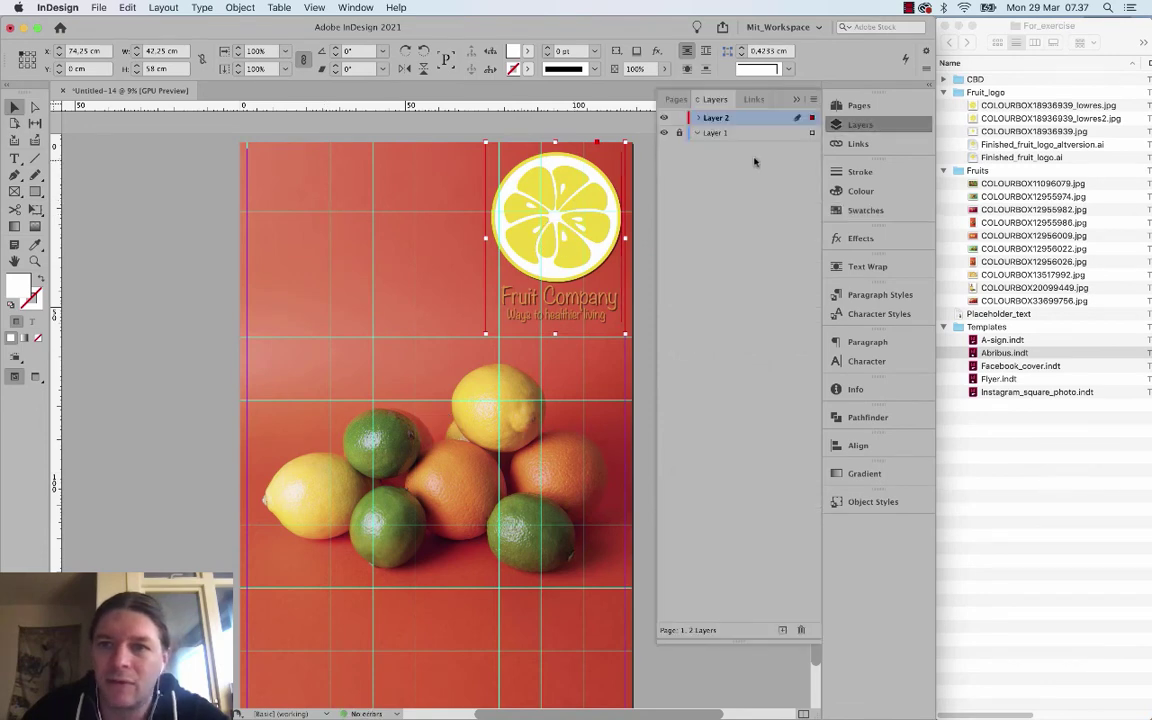
click(698, 119)
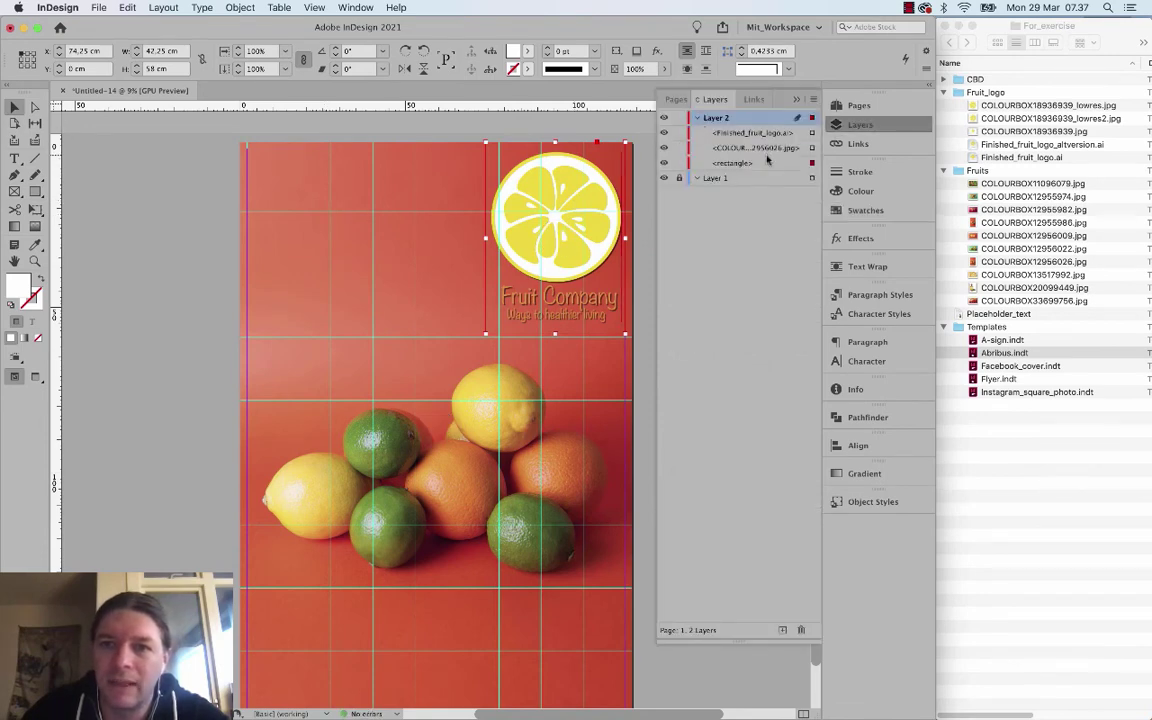
click(693, 162)
drag(760, 147, 740, 142)
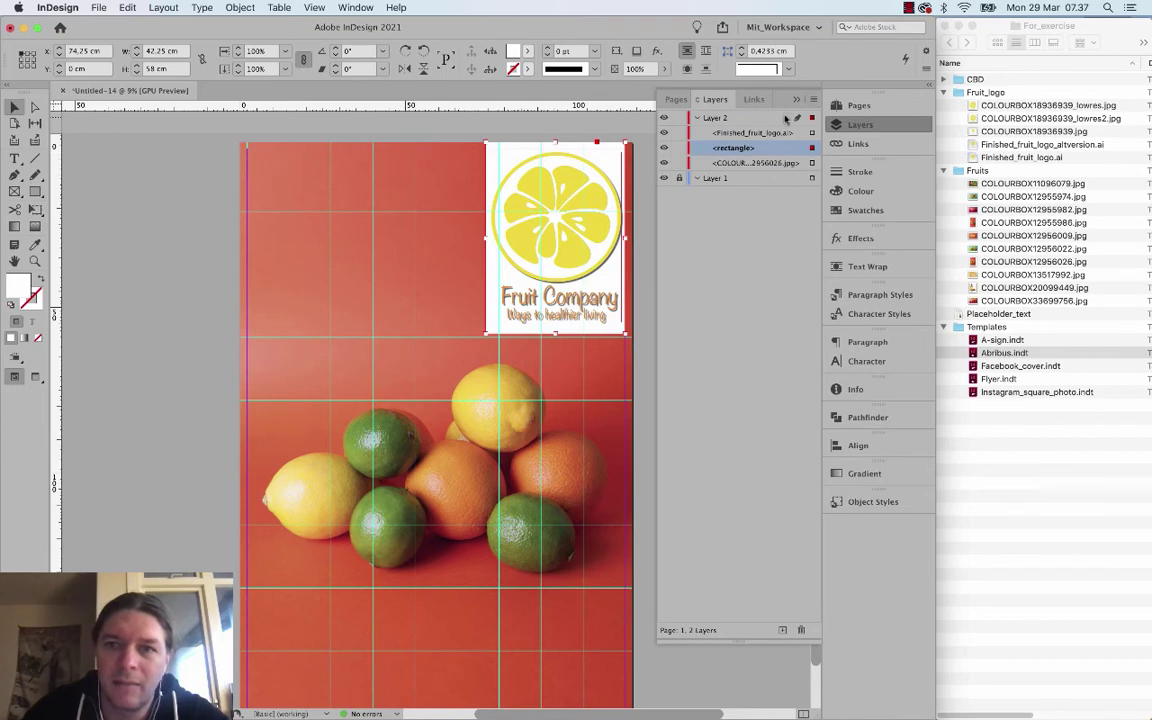
click(795, 101)
click(521, 122)
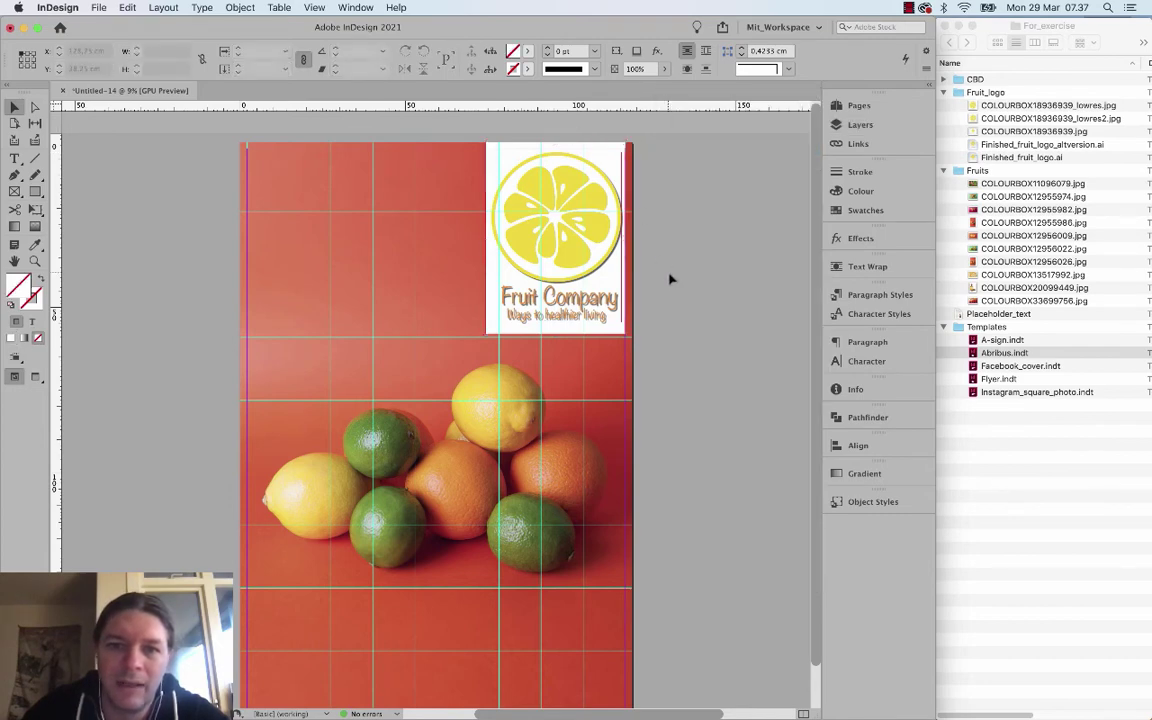
Remove the Drop Shadow effect from the logo.
click(610, 315)
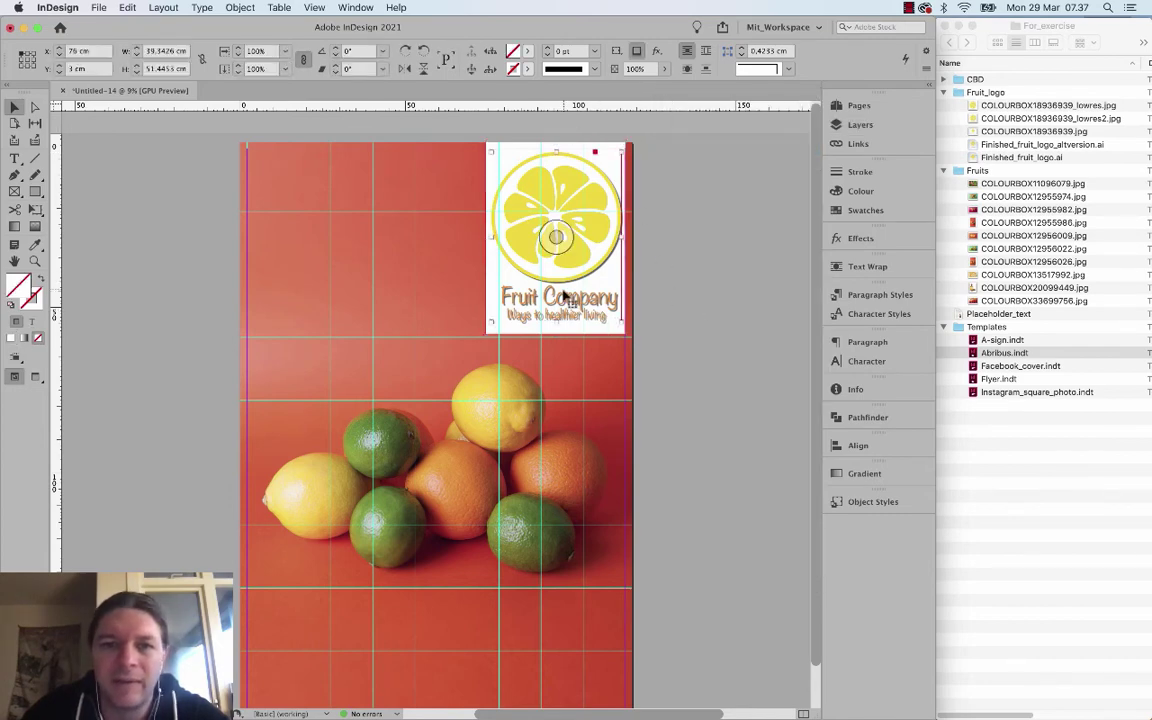
click(860, 239)
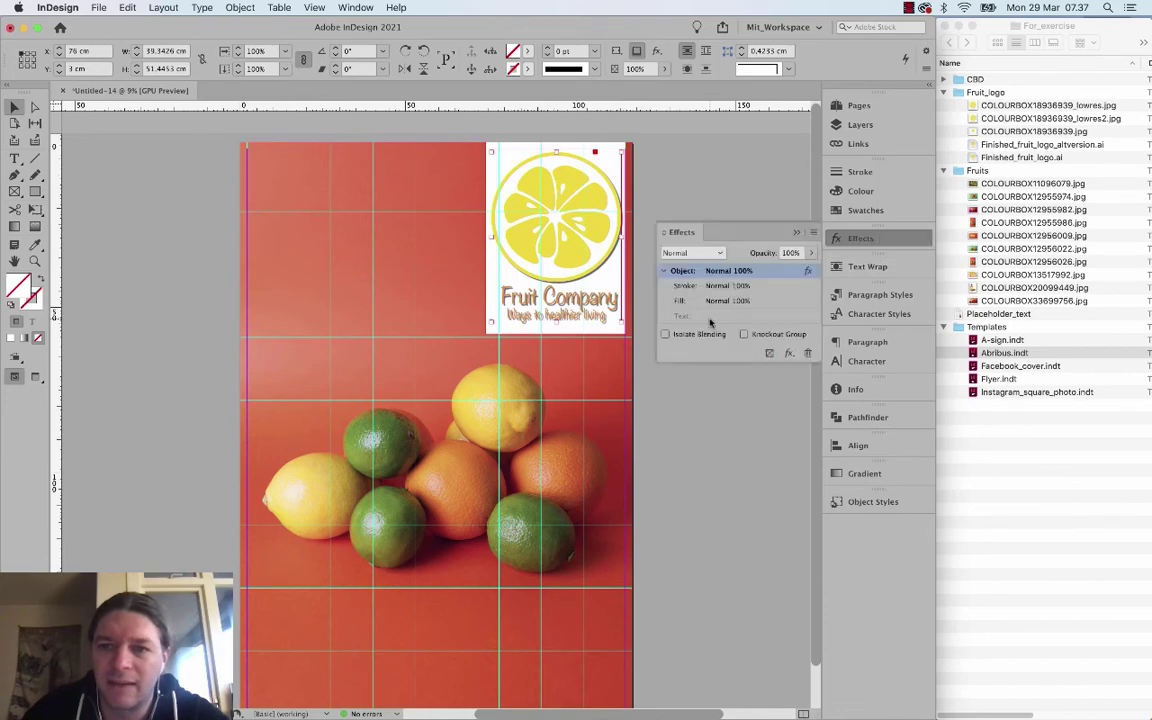
click(786, 354)
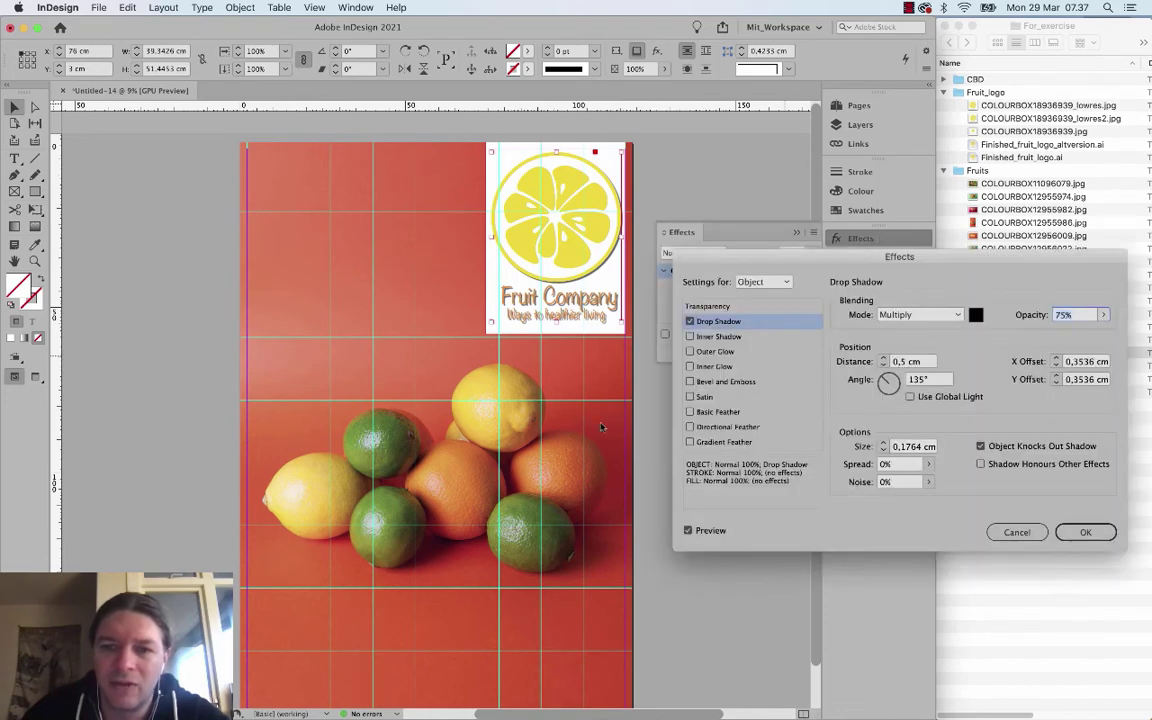
click(1017, 532)
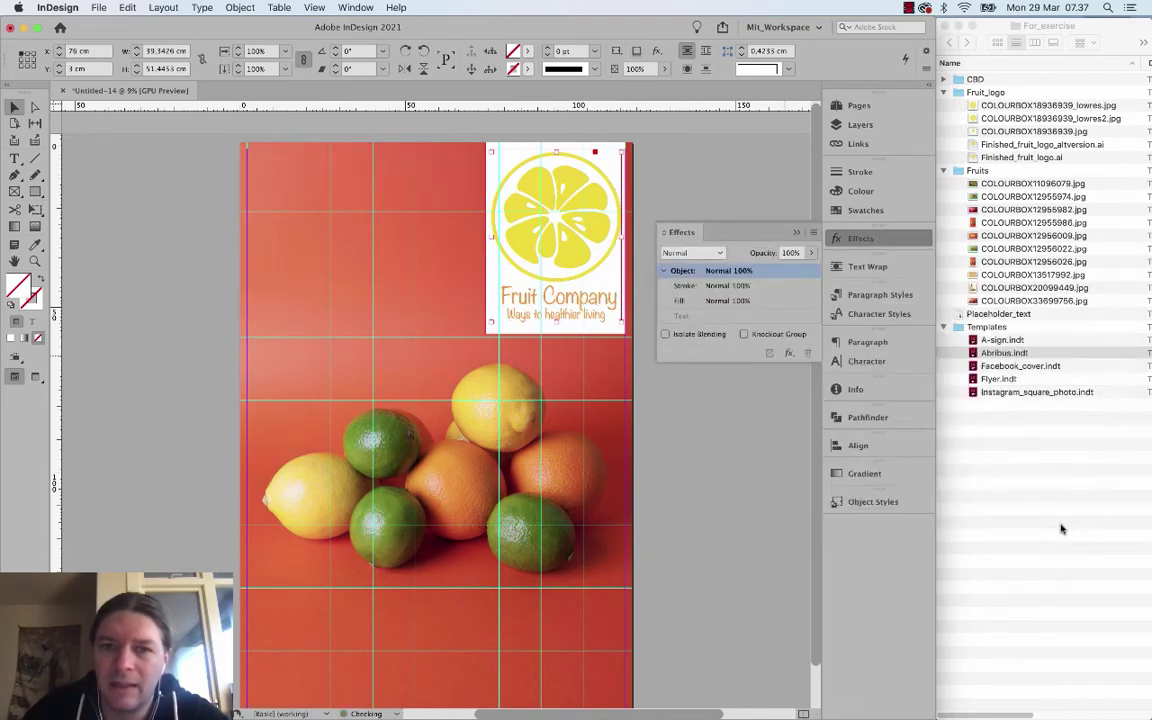
click(90, 185)
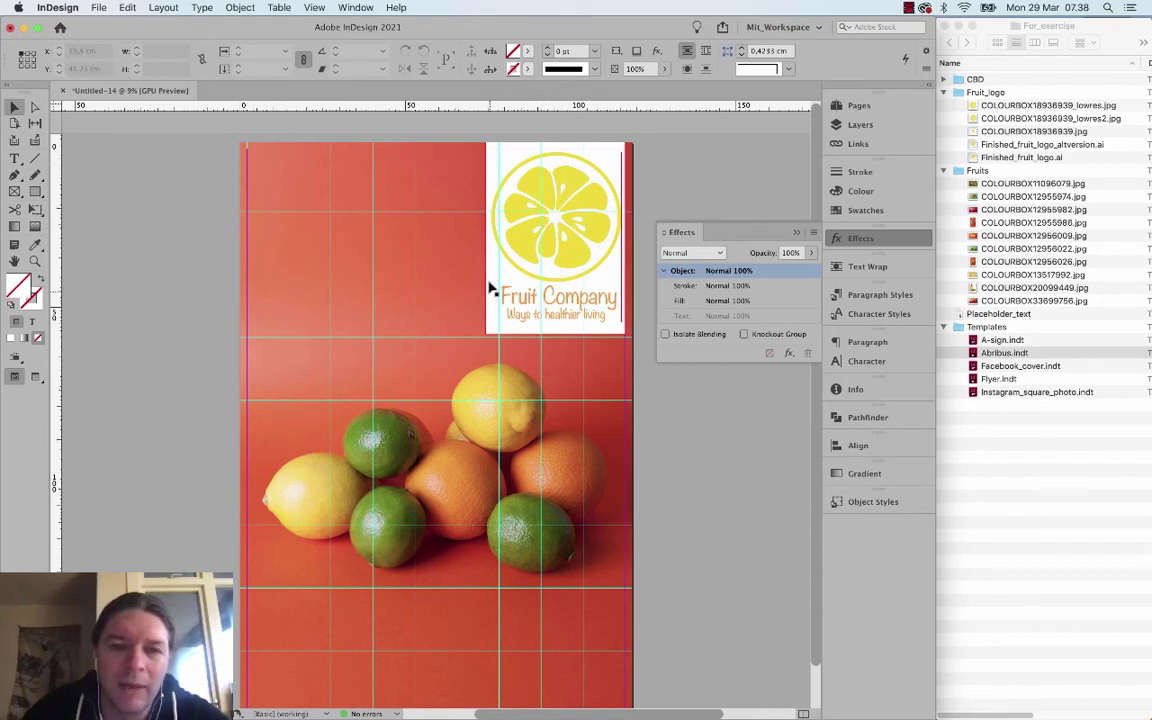
Scale the logo and its white rectangle together proportionally to about 38.2 by 52.5 cm overall, and delete the rectangle.
click(516, 191)
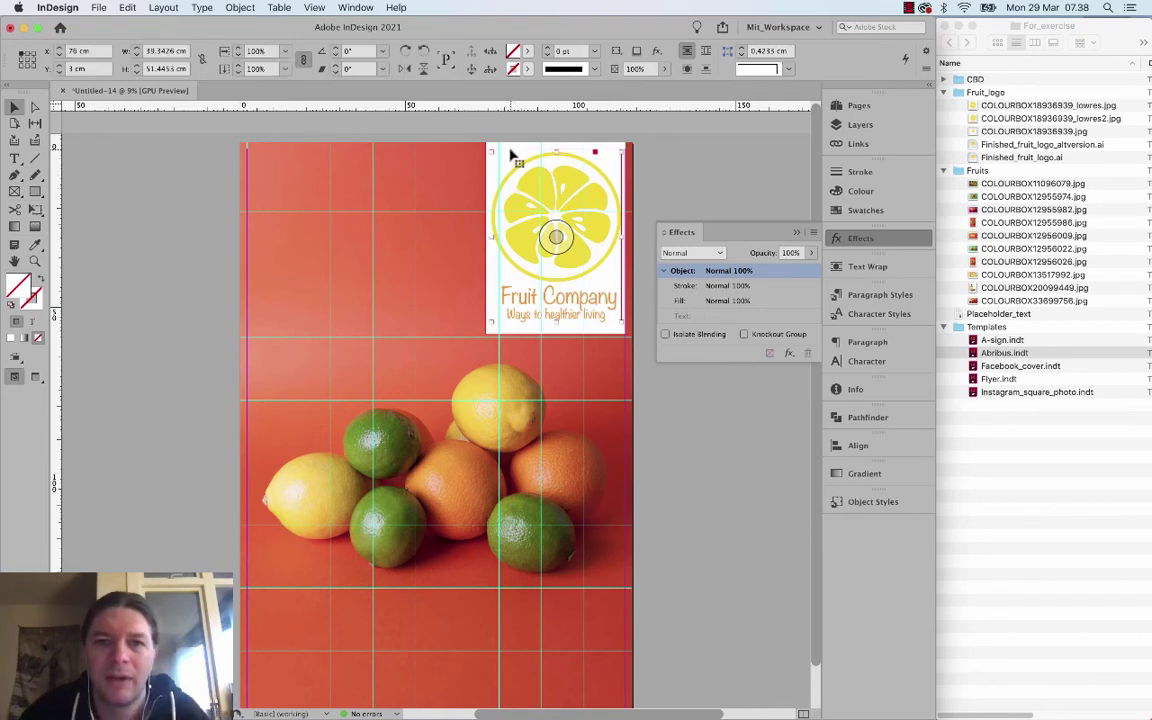
shift+click(512, 150)
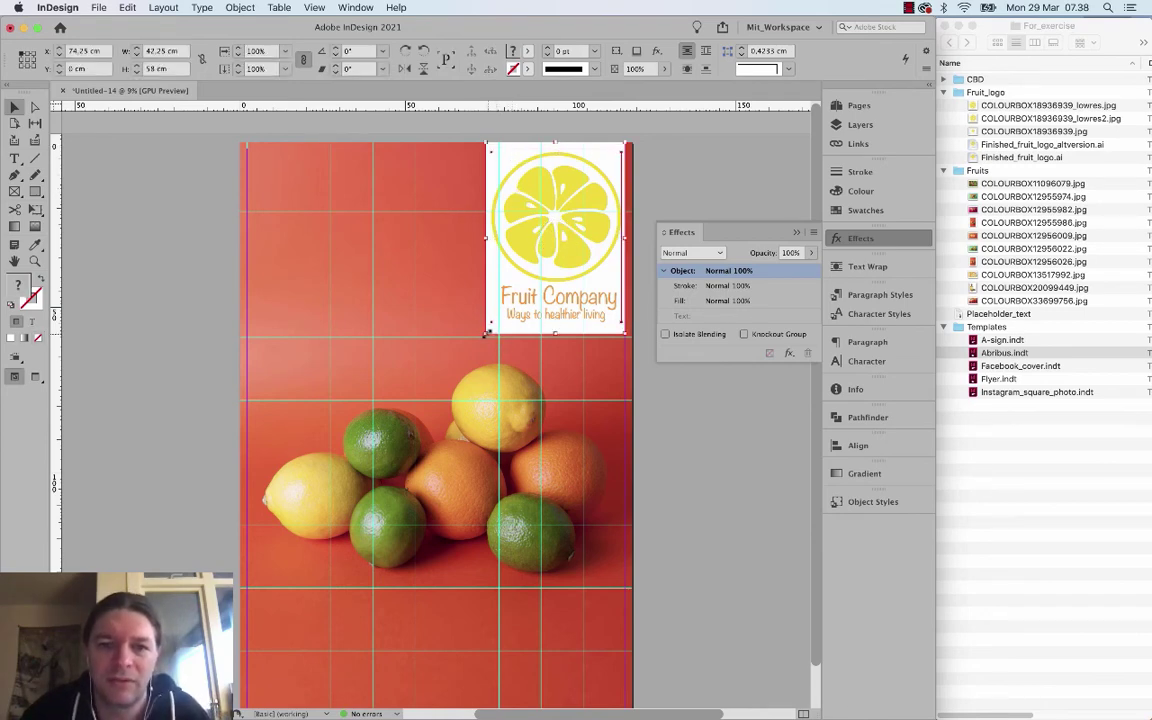
drag(490, 329, 509, 316)
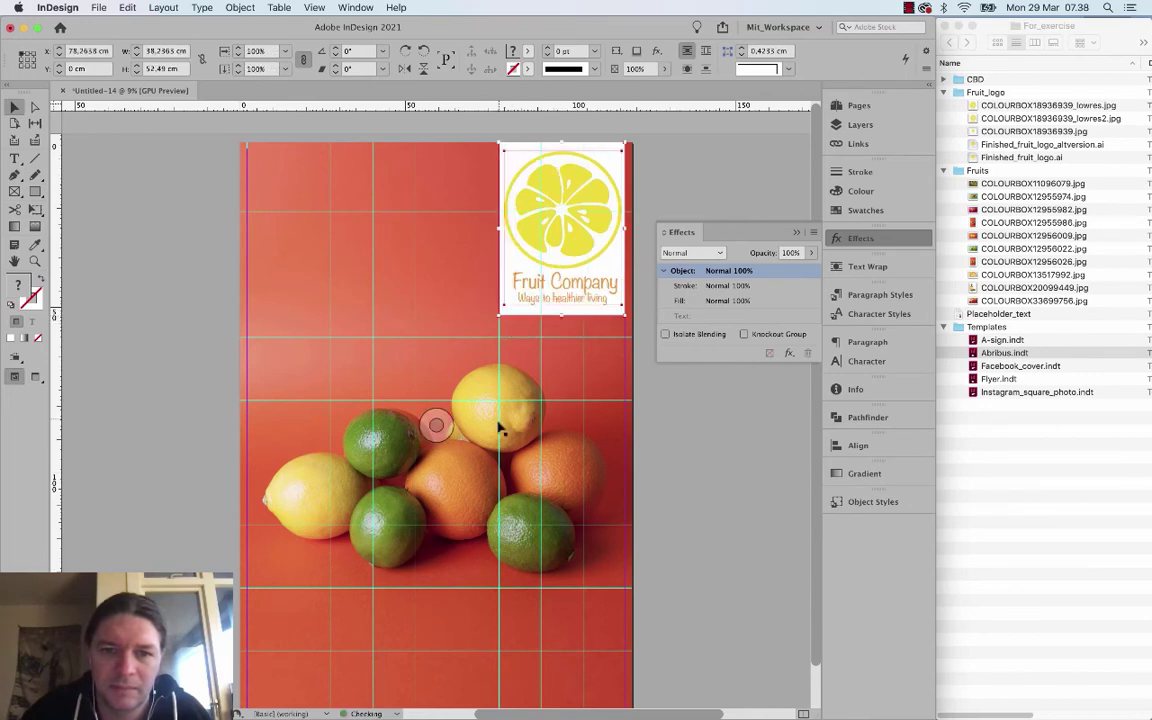
click(688, 193)
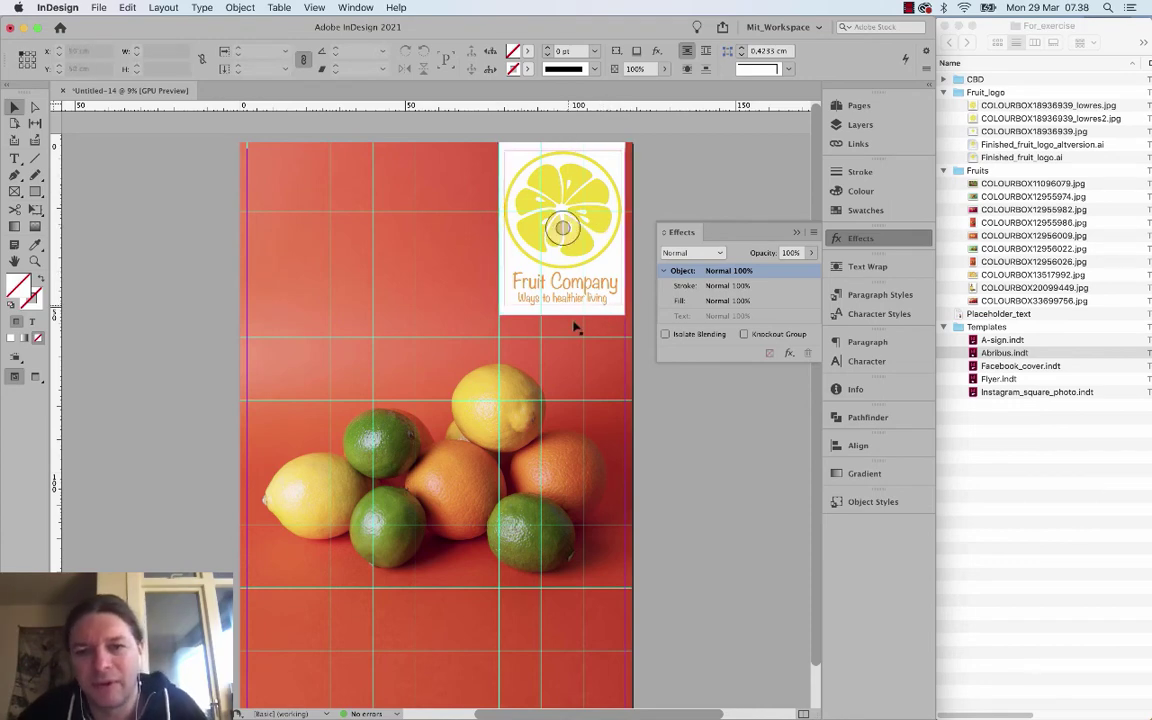
click(620, 150)
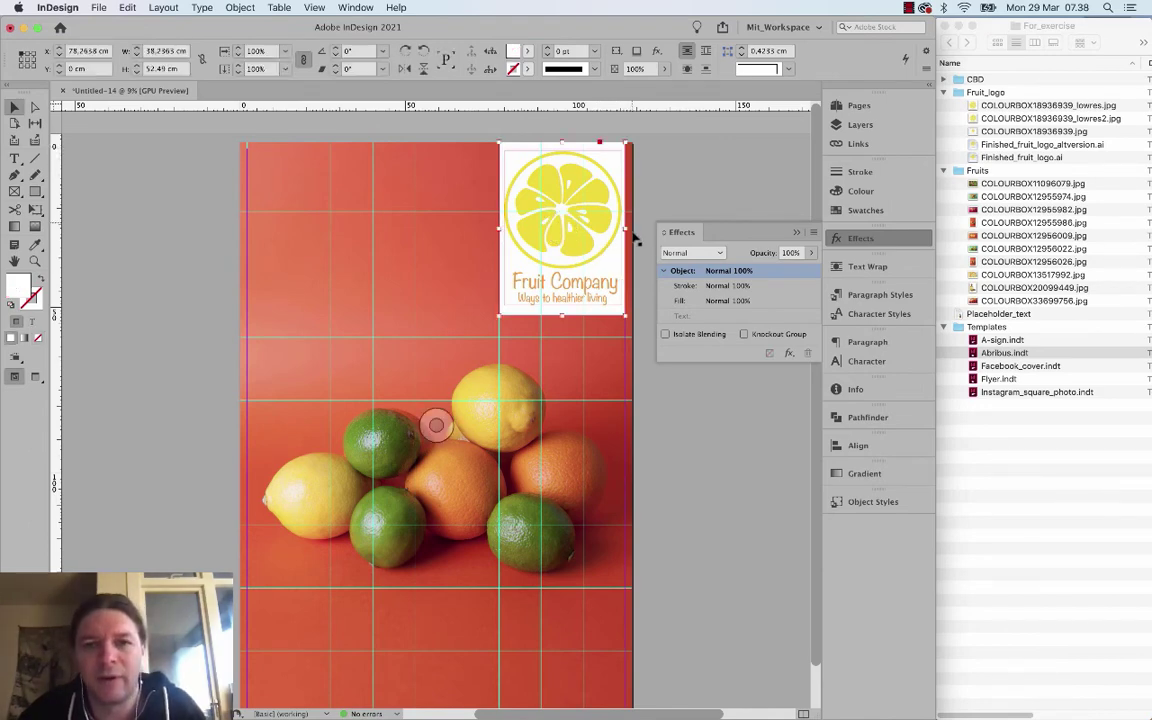
key(Delete)
Add a Drop Shadow effect to the scaled logo.
click(598, 229)
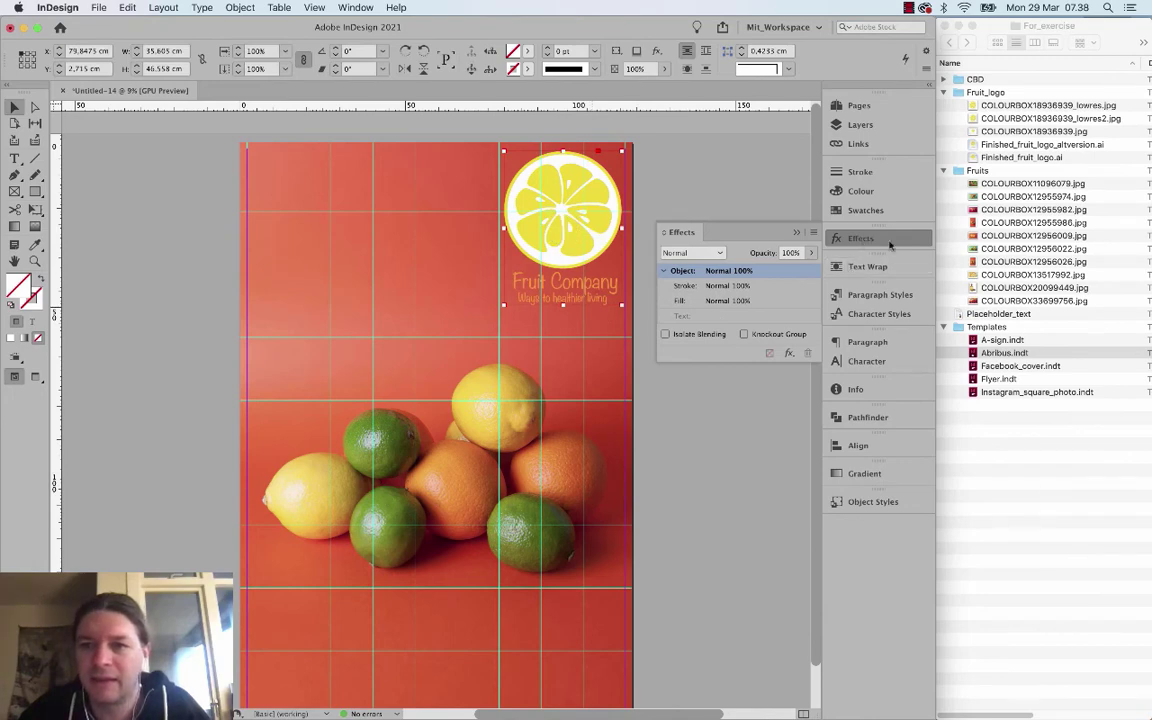
click(789, 353)
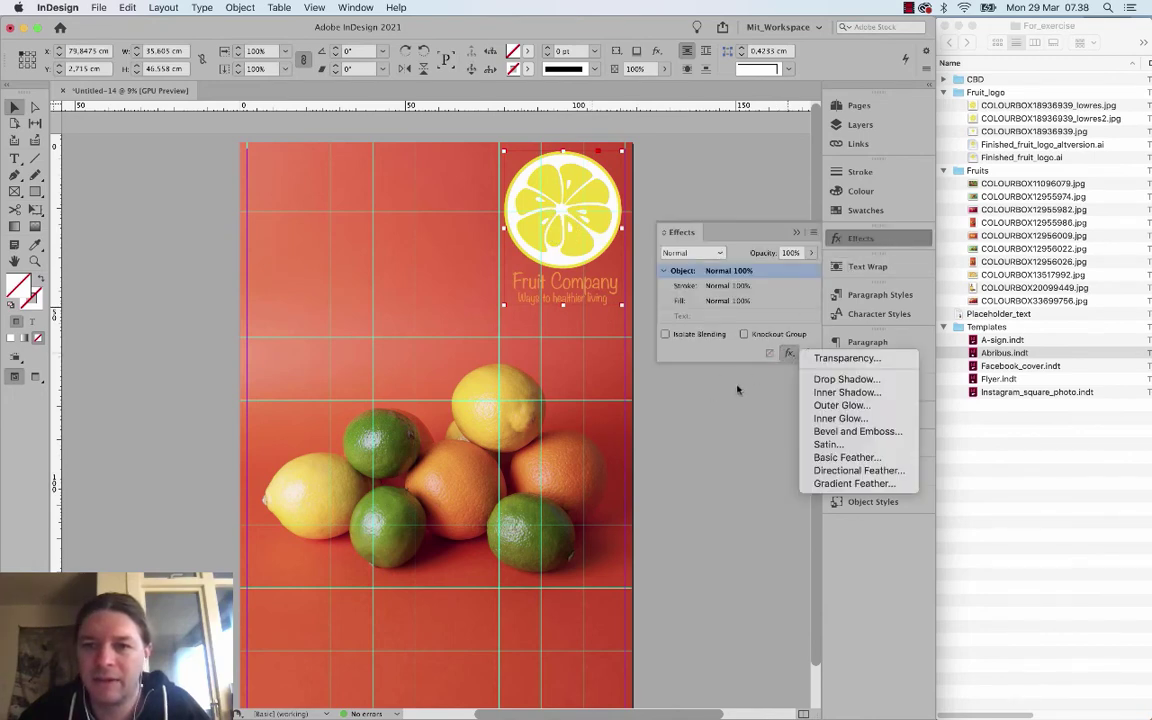
click(845, 379)
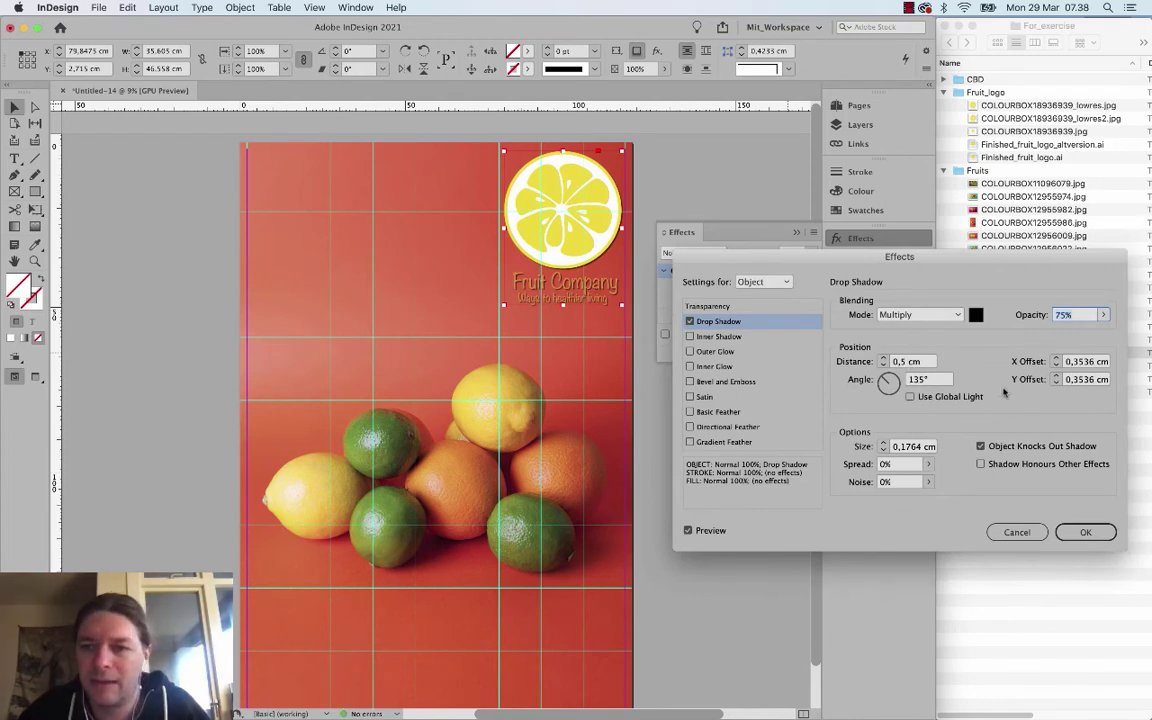
Try different X offsets for the logo's drop shadow and set both the X and Y offsets to 0.2 cm.
click(1054, 359)
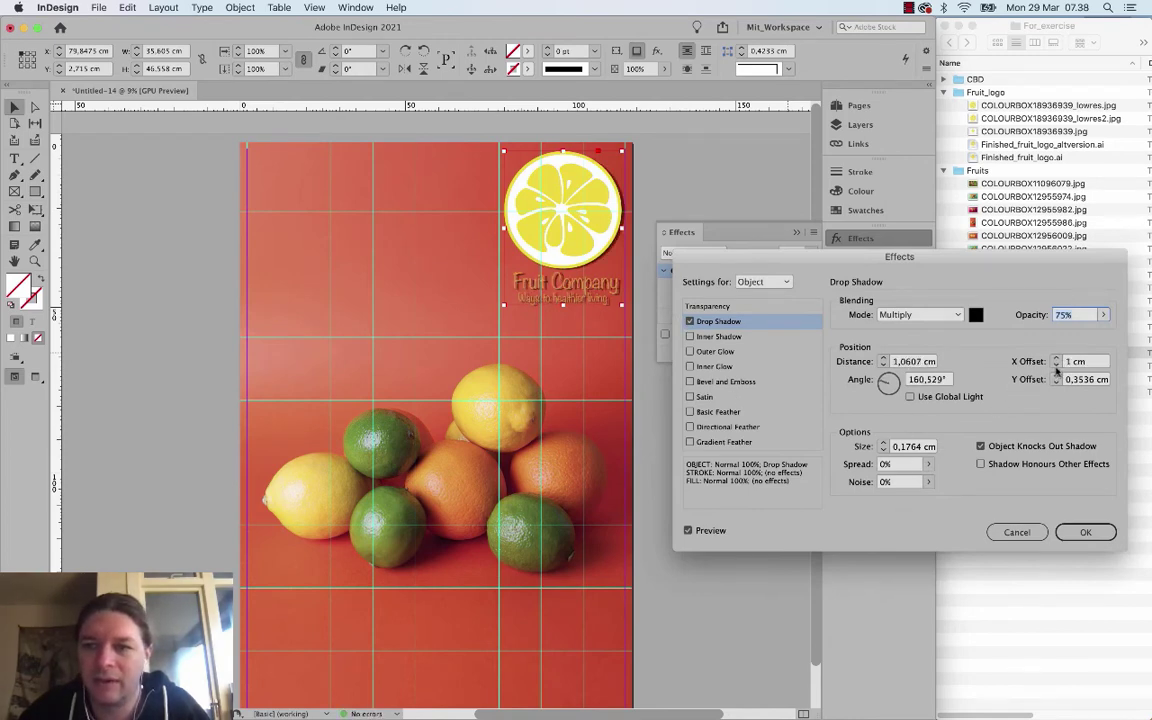
click(1056, 365)
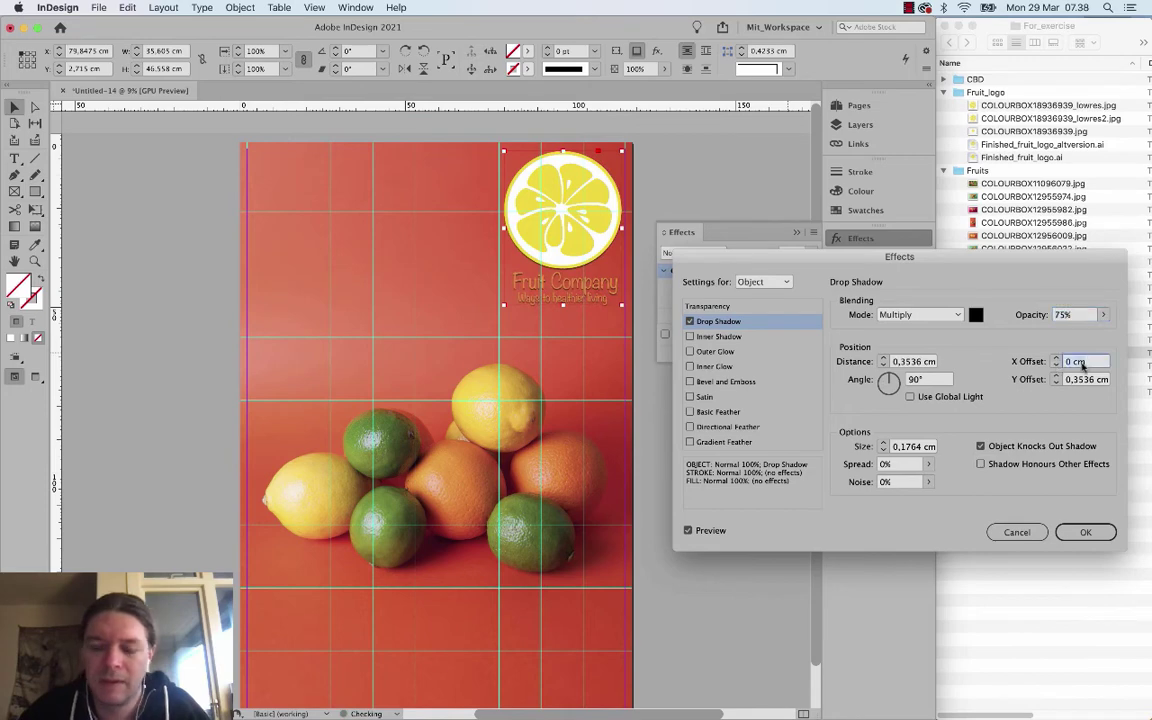
text(0,2)
key(Tab)
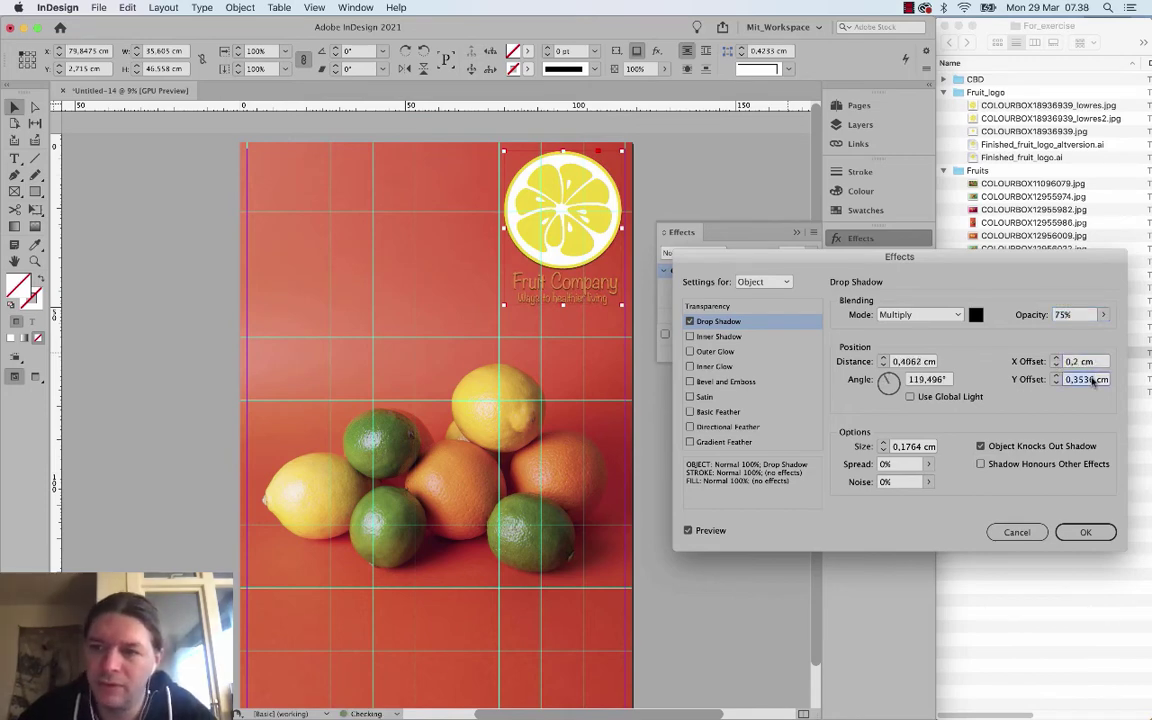
text(0.2)
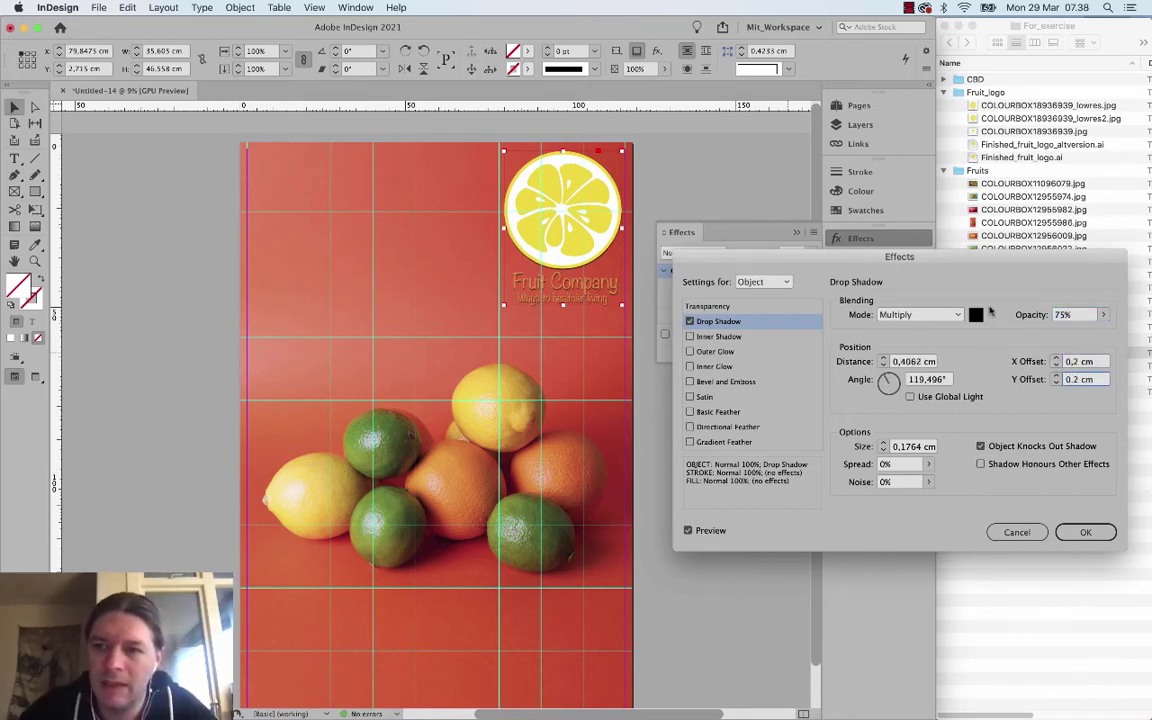
text(,2)
Set the logo's drop shadow to 100% opacity with X and Y offsets of 0.4 cm, and apply the effect.
click(1078, 316)
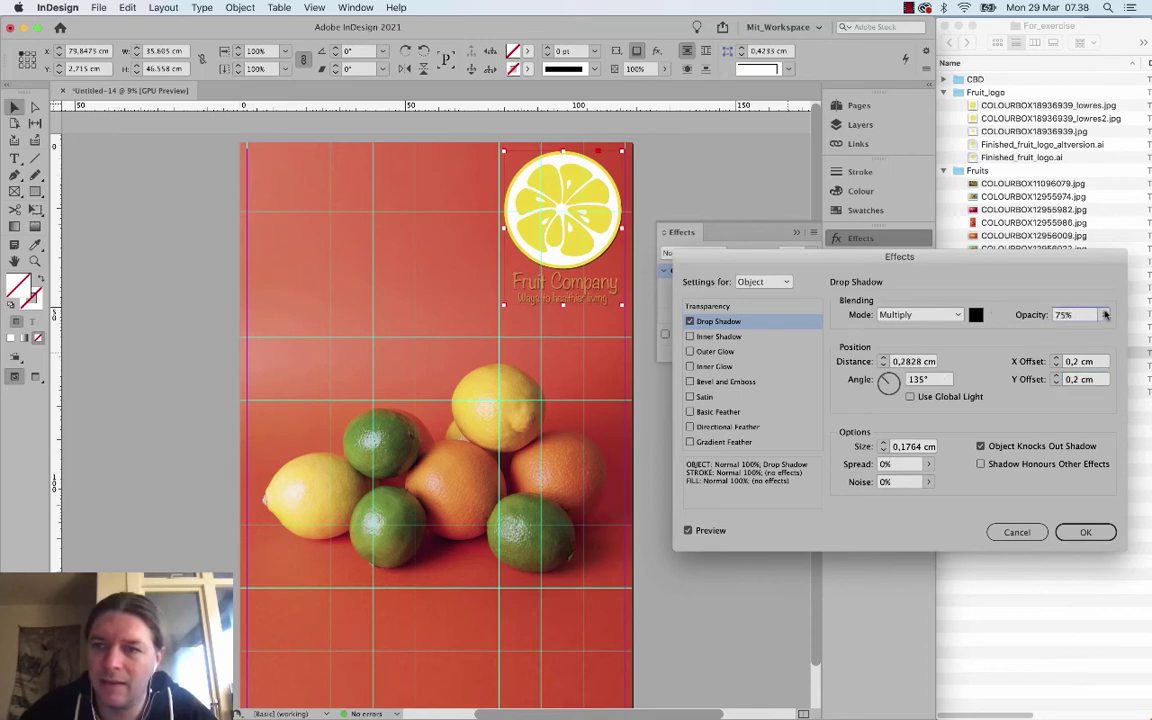
mouse_move(1105, 315)
mouse_down()
mouse_move(1090, 331)
mouse_move(1106, 331)
mouse_up()
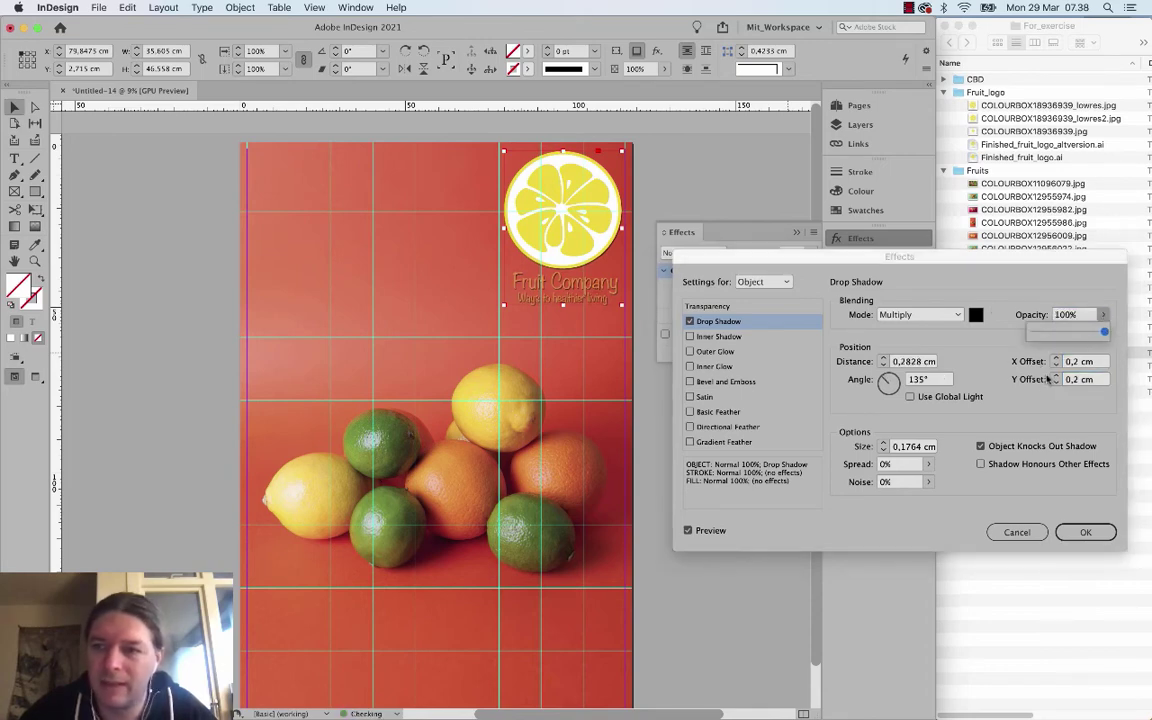
click(1083, 362)
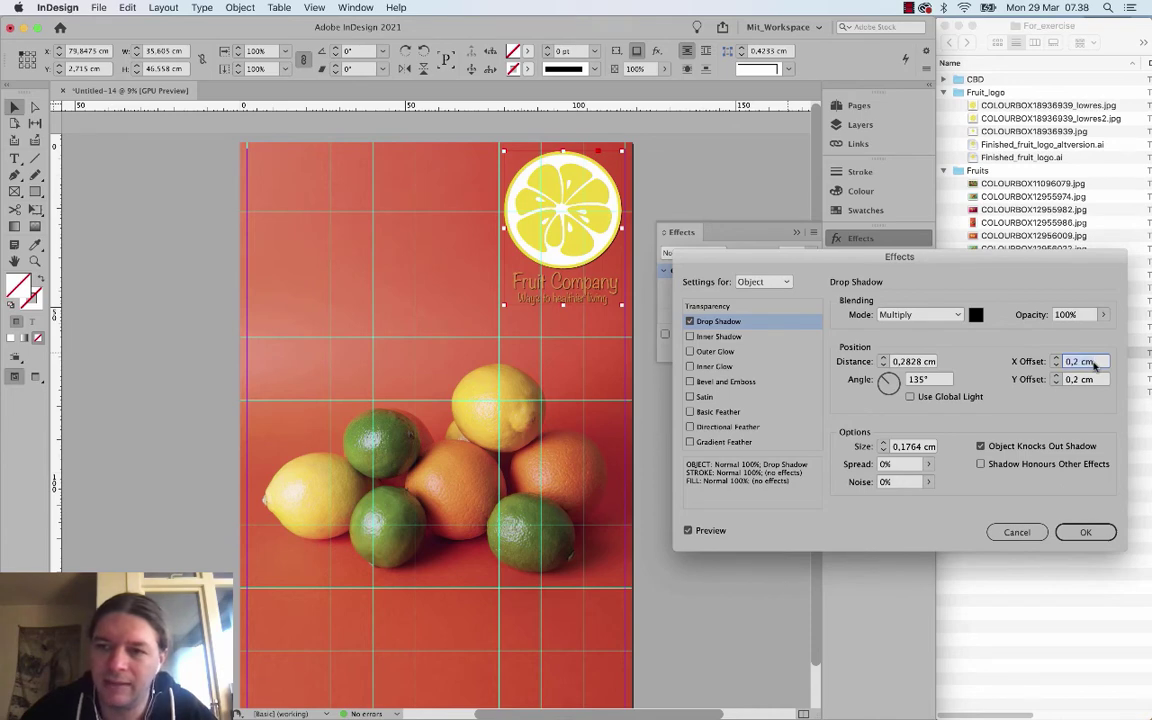
text(0,4)
click(1073, 380)
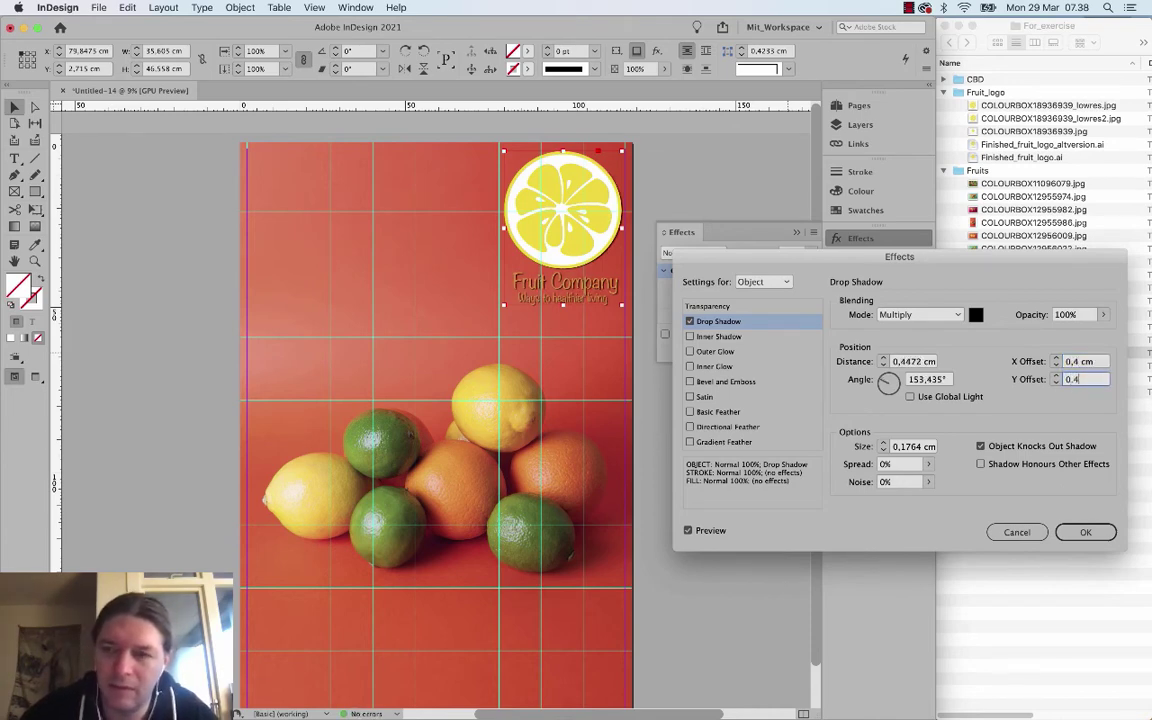
text(0,4)
key(Tab)
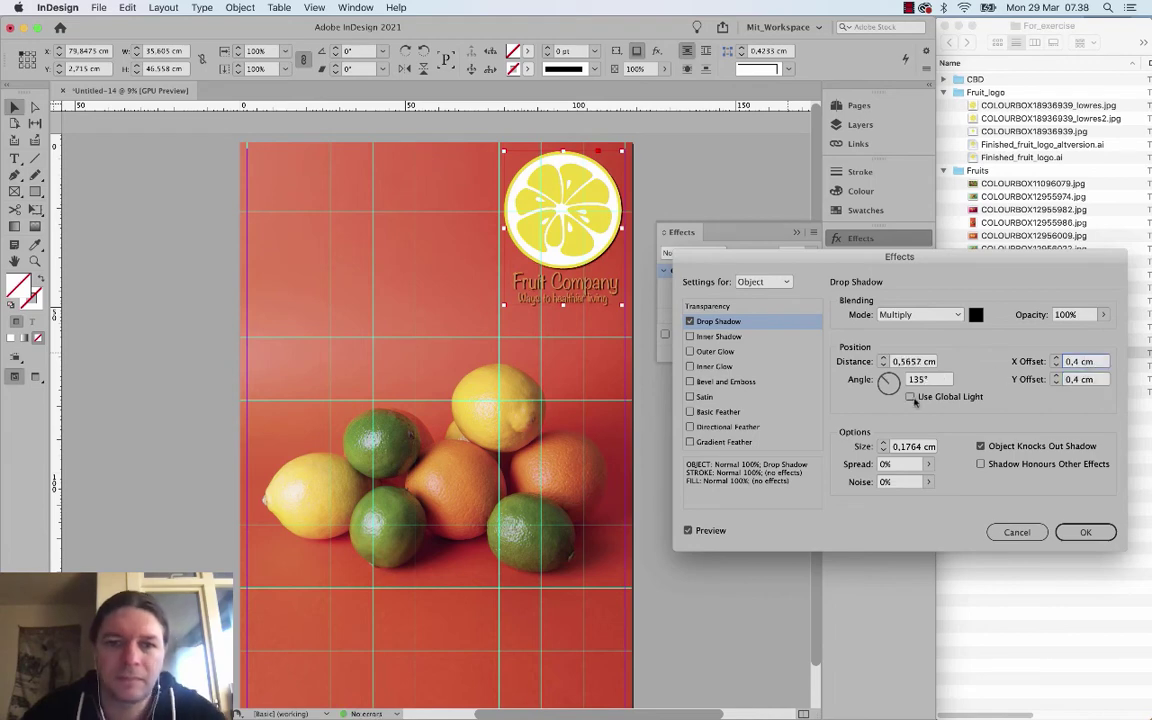
click(1085, 532)
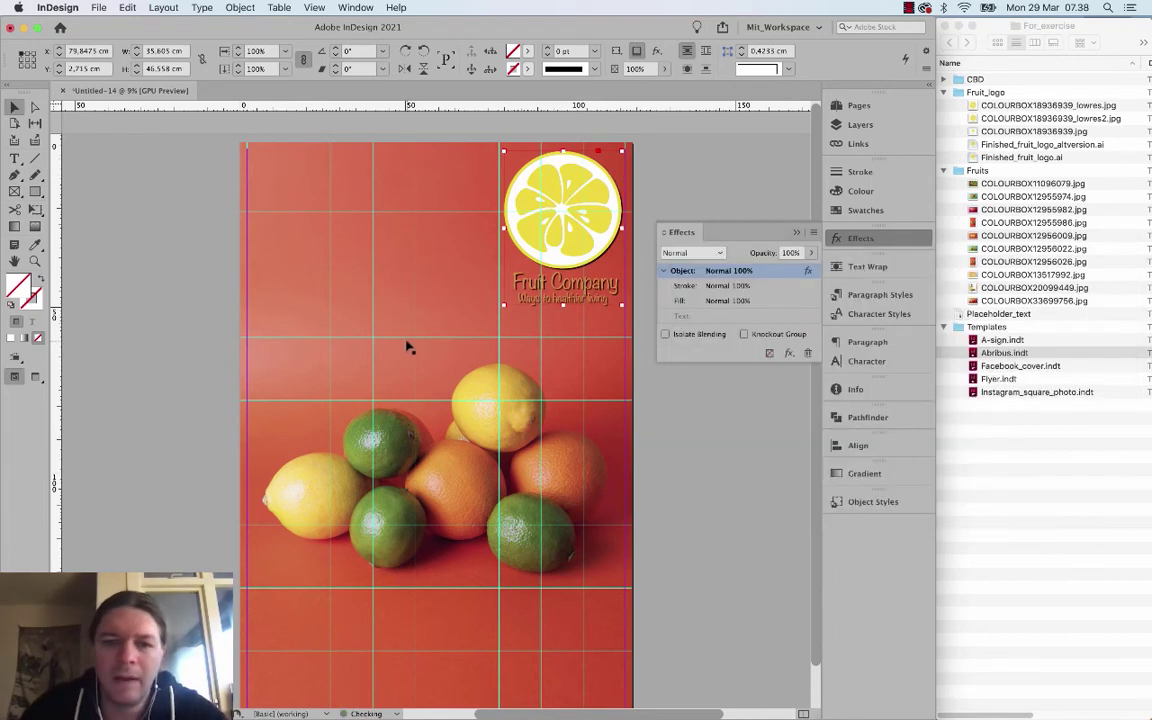
Enlarge the logo proportionally to about 37.4 by 48.9 cm, keeping its top-right corner in place.
click(436, 425)
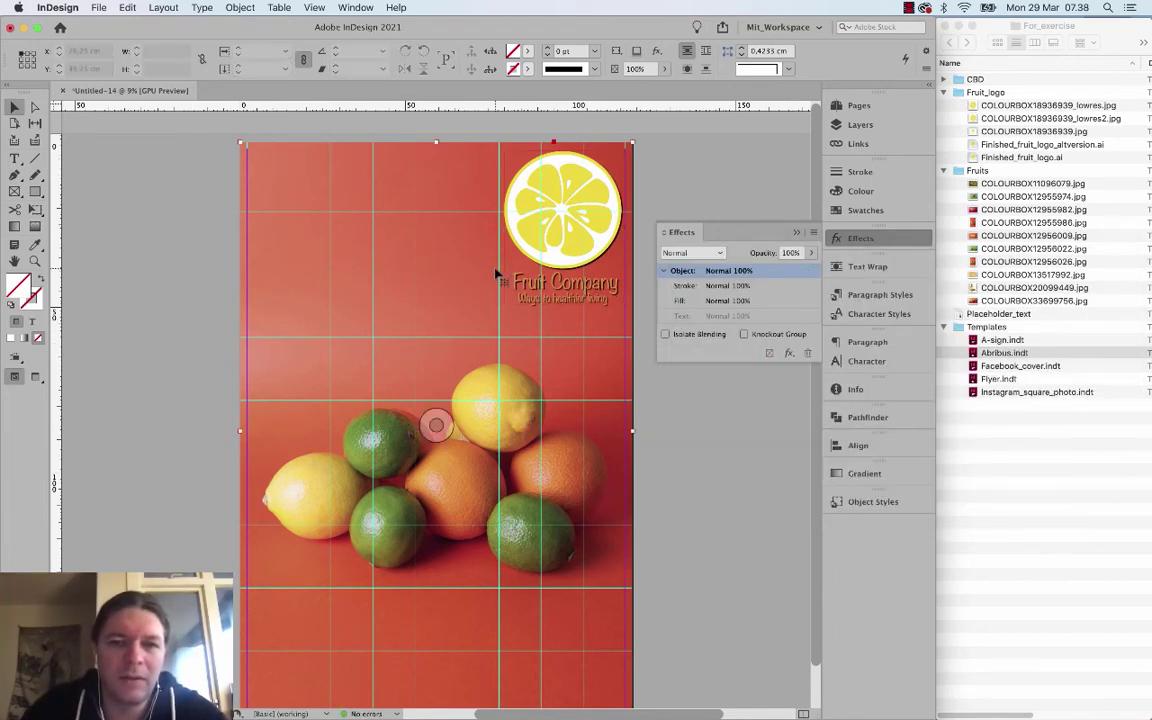
click(555, 200)
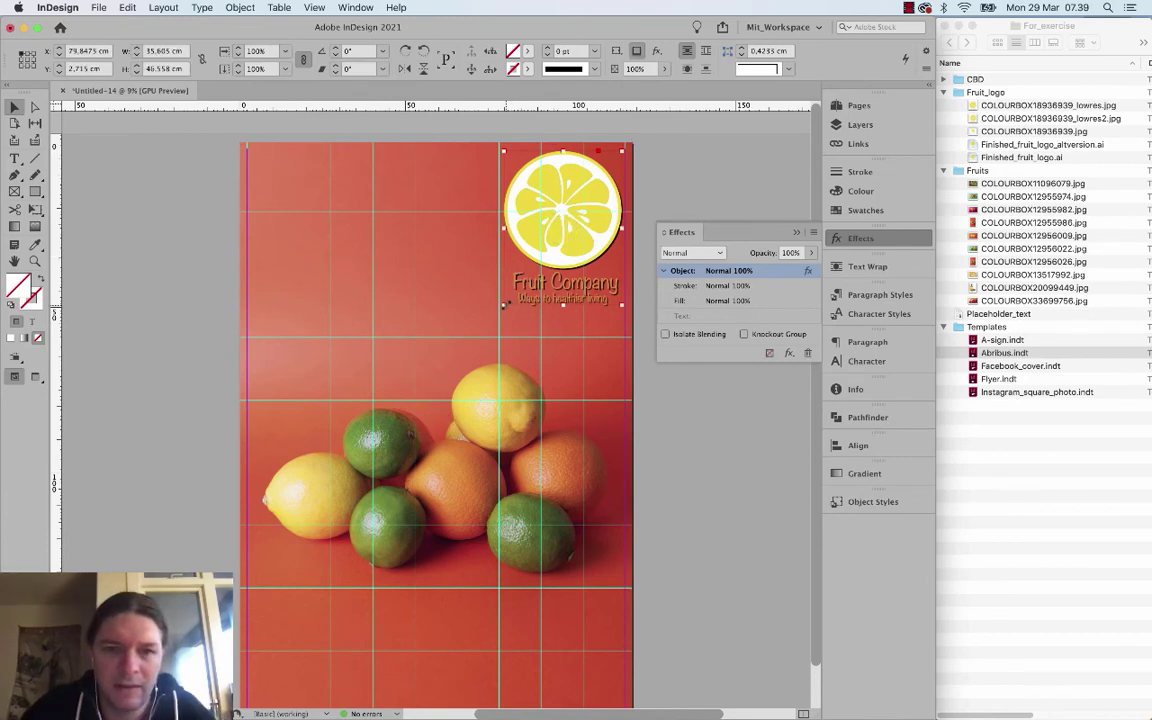
mouse_move(503, 305)
mouse_down()
mouse_move(476, 312)
mouse_move(486, 321)
mouse_move(470, 317)
mouse_move(497, 318)
mouse_move(450, 312)
mouse_move(514, 316)
mouse_up()
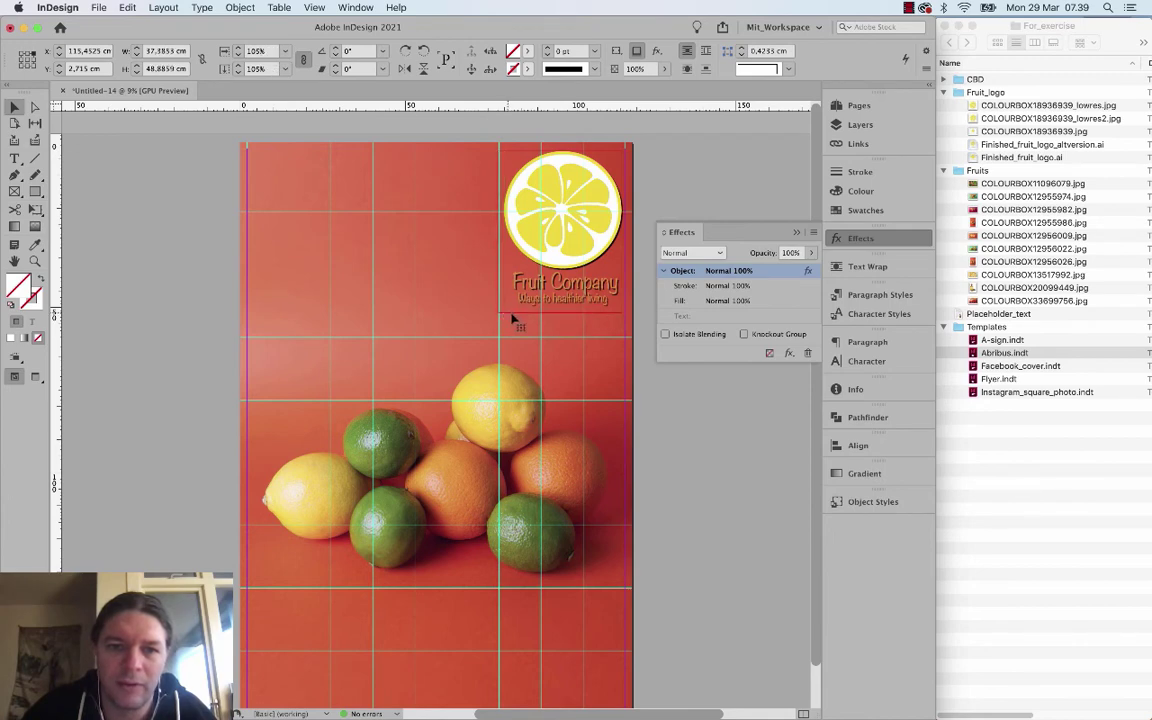
Move the logo slightly upward in the page's upper-right corner and deselect it.
click(648, 203)
click(540, 249)
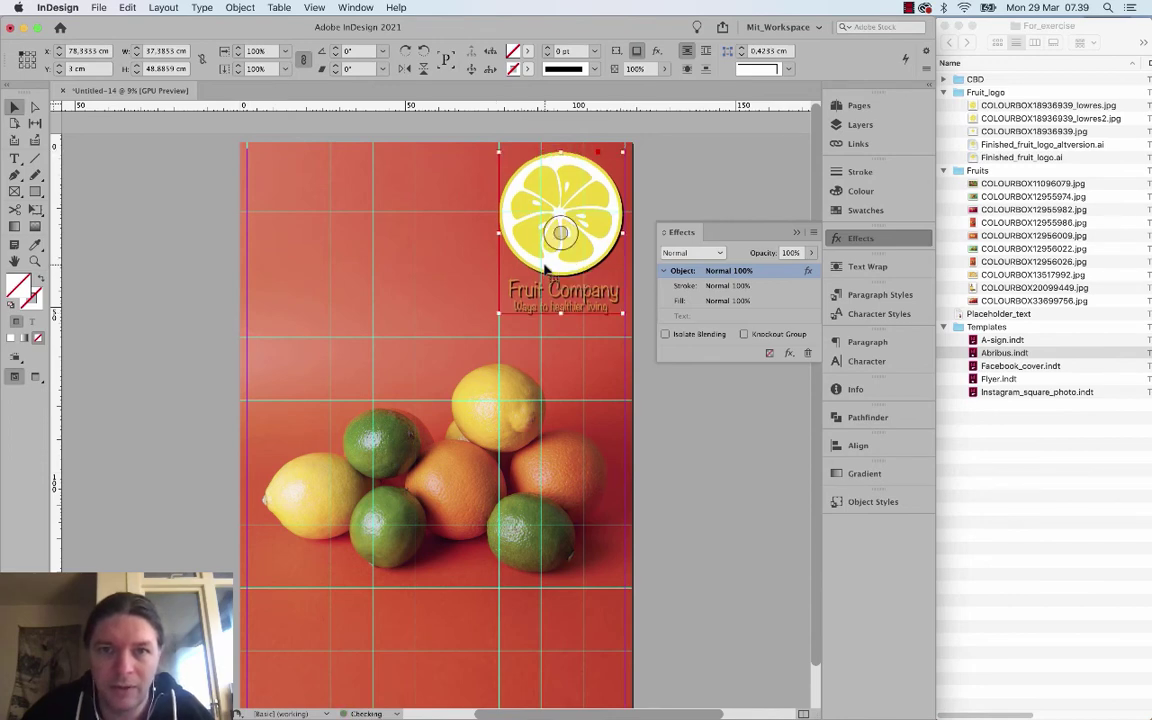
drag(545, 262, 545, 267)
click(645, 222)
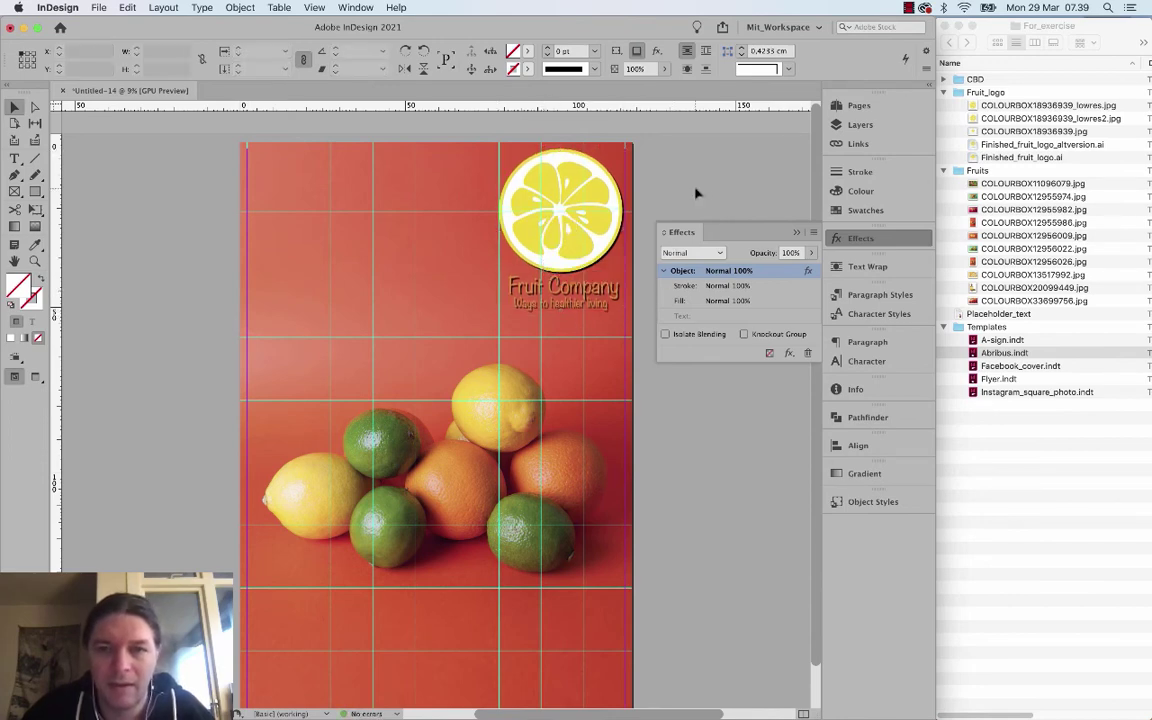
click(795, 233)
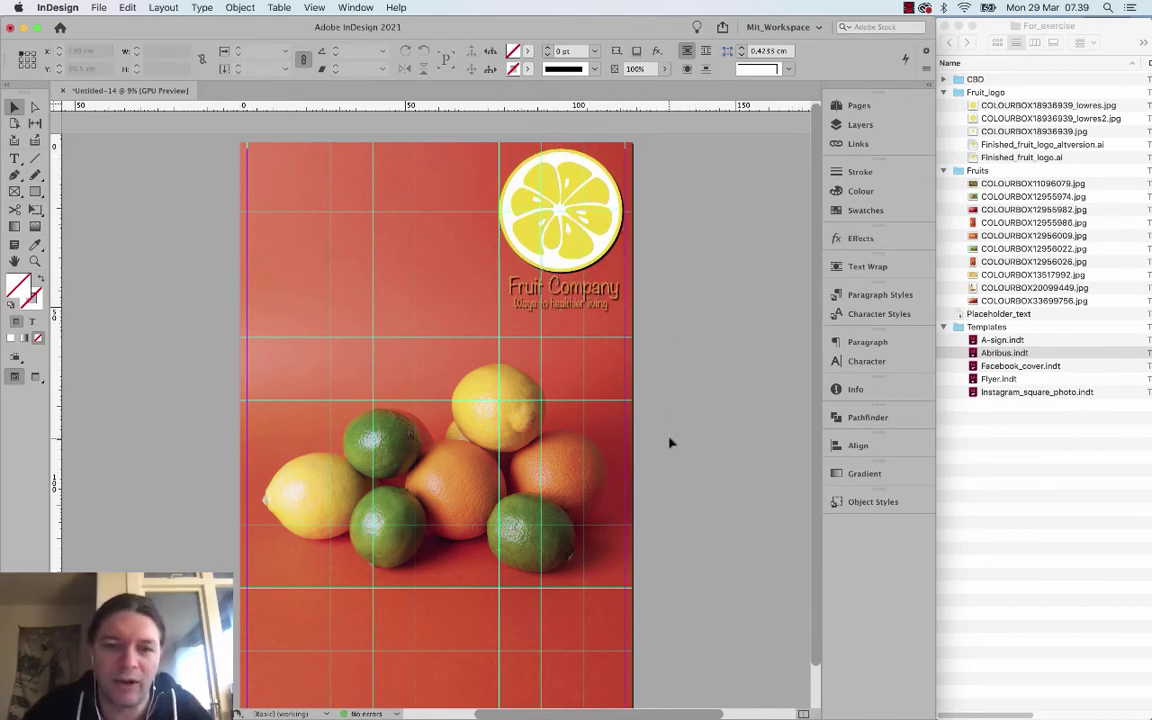
Draw a text frame about 86 by 44.5 cm across the page beside the logo.
scroll(668, 440, down, 2)
scroll(670, 443, down, 2)
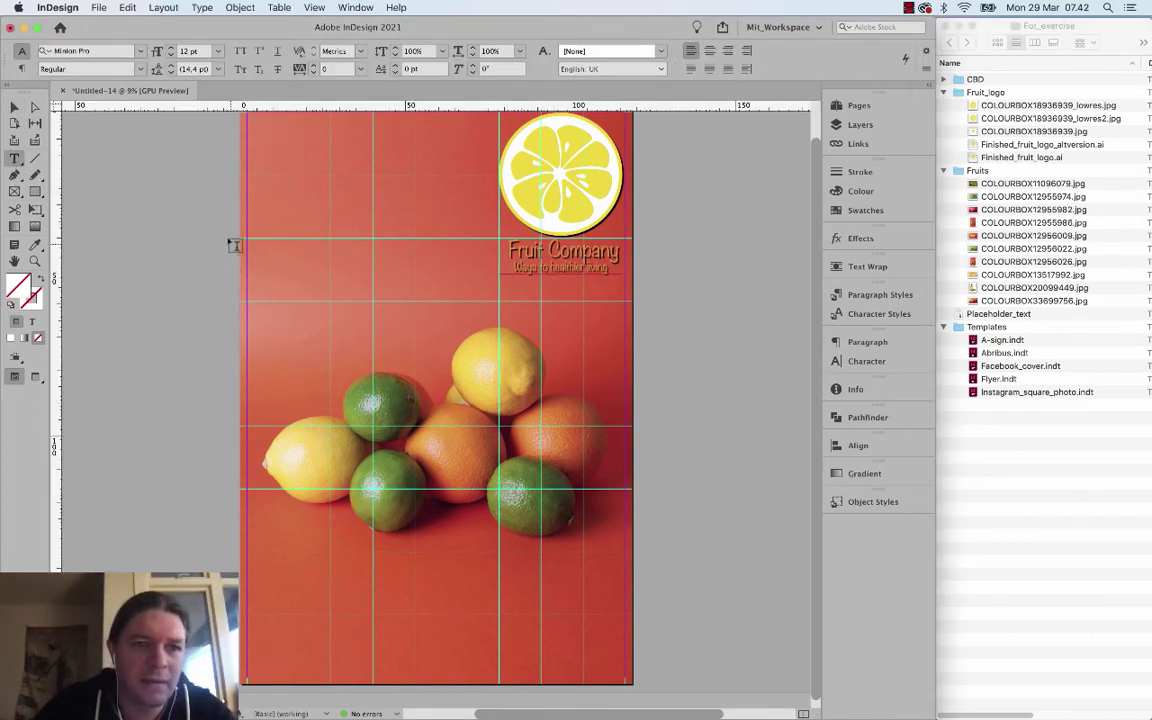
drag(222, 233, 508, 378)
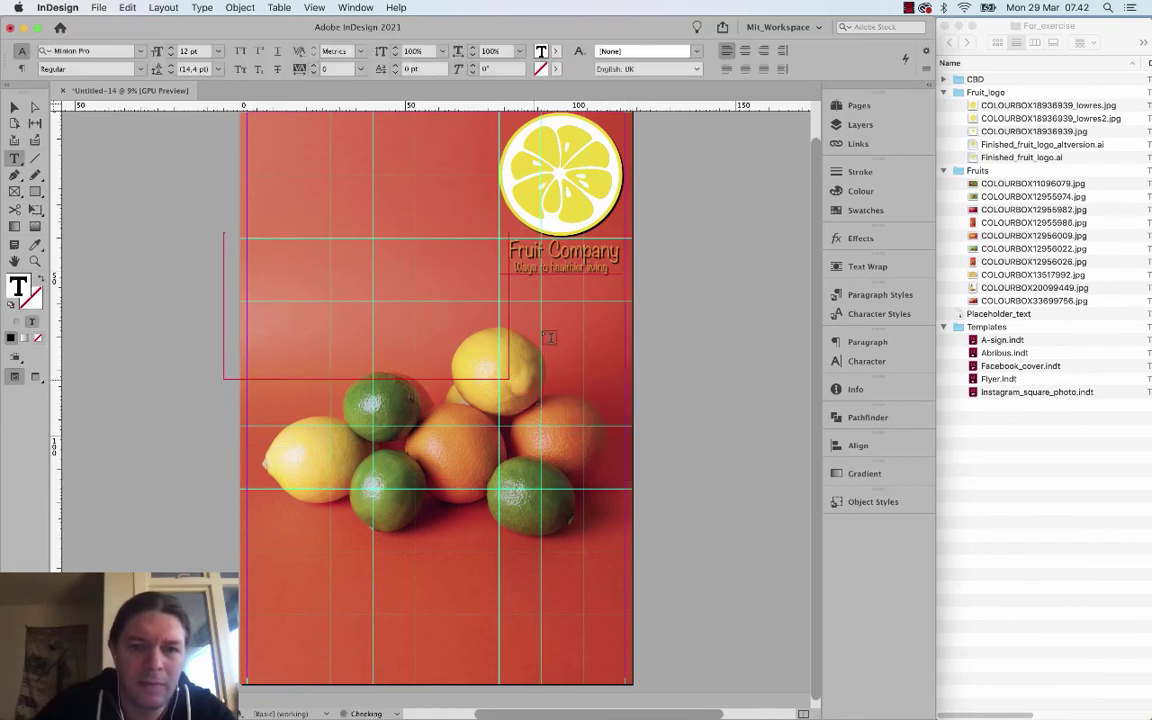
Lock Layer 2 and add a new layer above it.
click(887, 126)
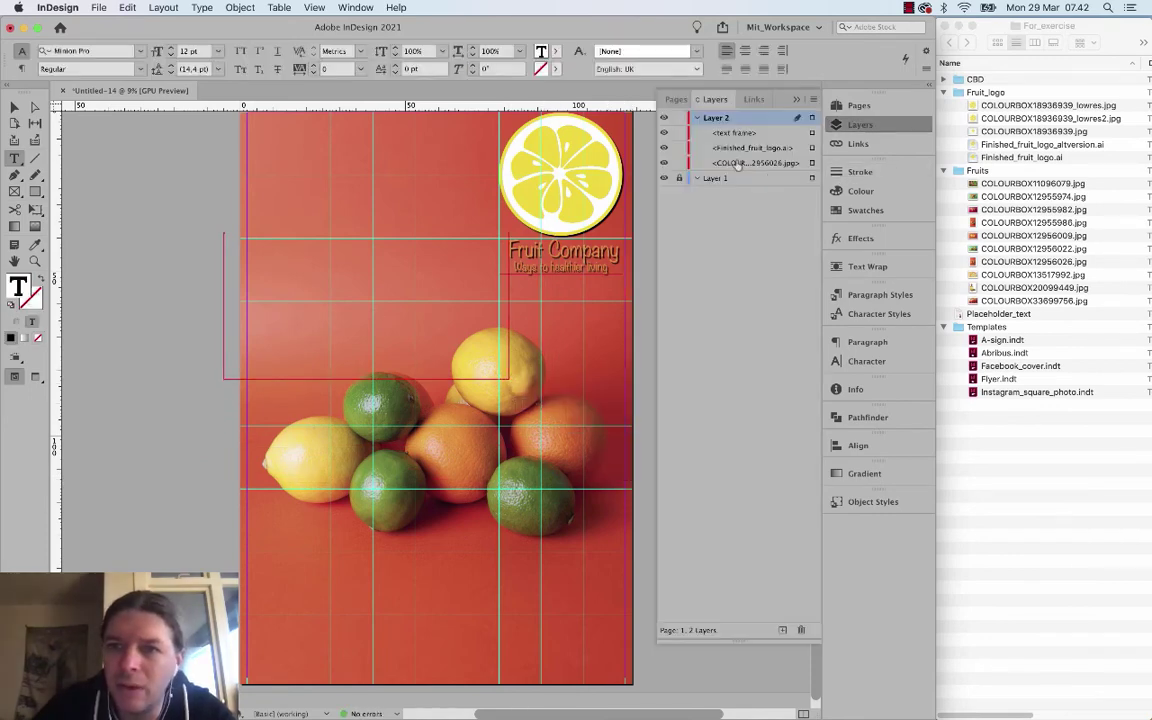
click(679, 118)
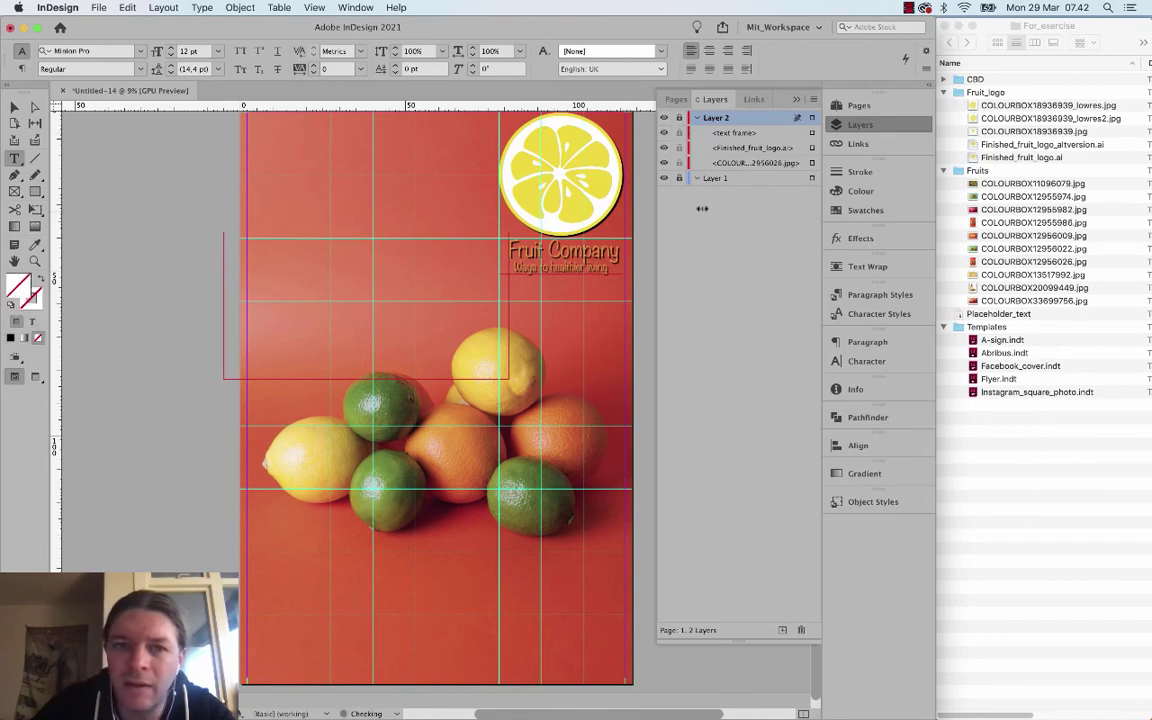
click(783, 630)
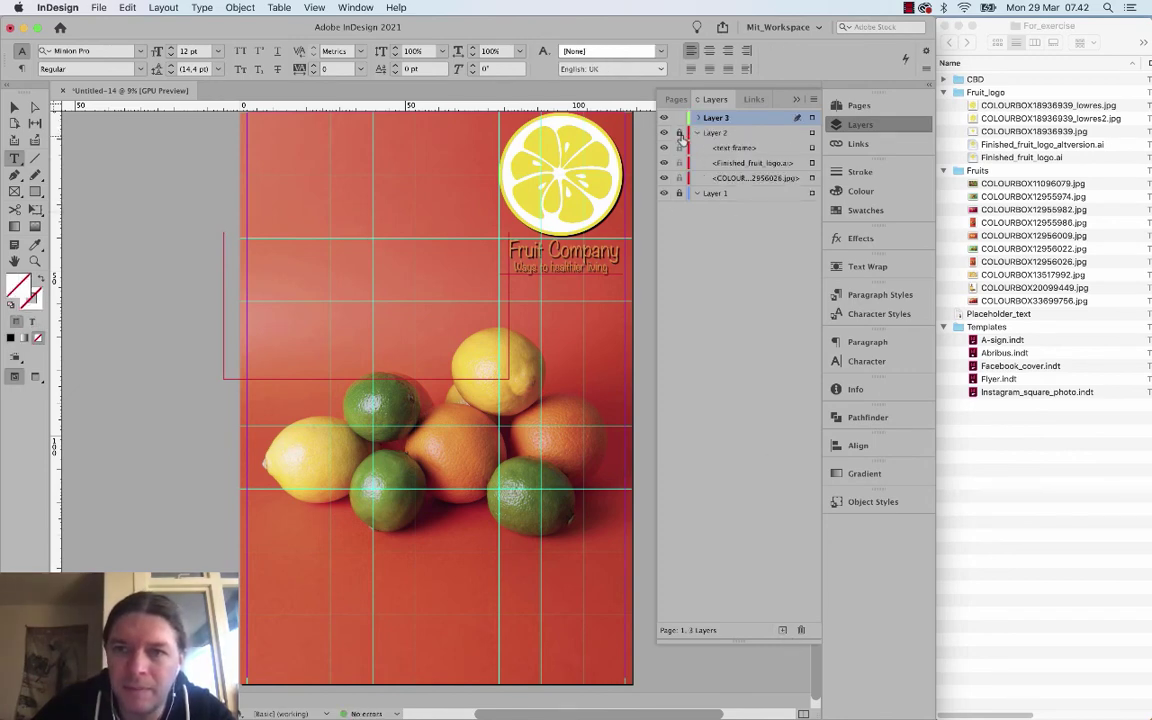
Unlock Layer 2, move its text frame into Layer 3, and lock Layer 2 again.
click(679, 132)
click(722, 146)
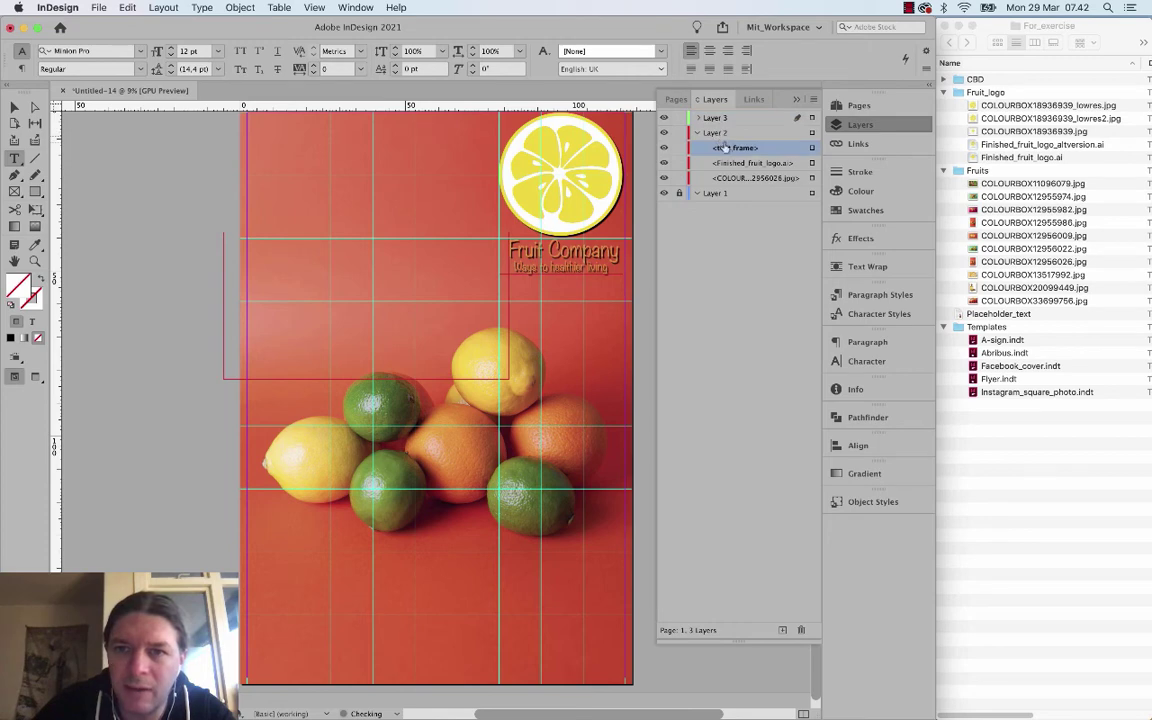
drag(725, 148, 720, 119)
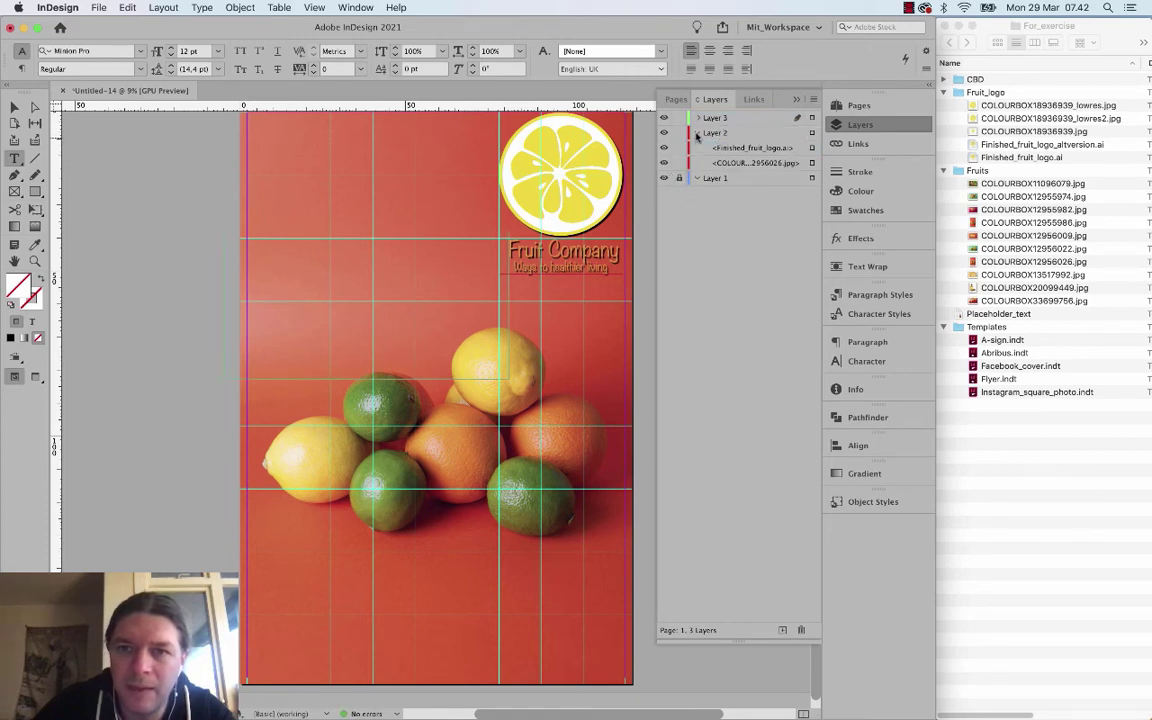
click(697, 133)
click(699, 119)
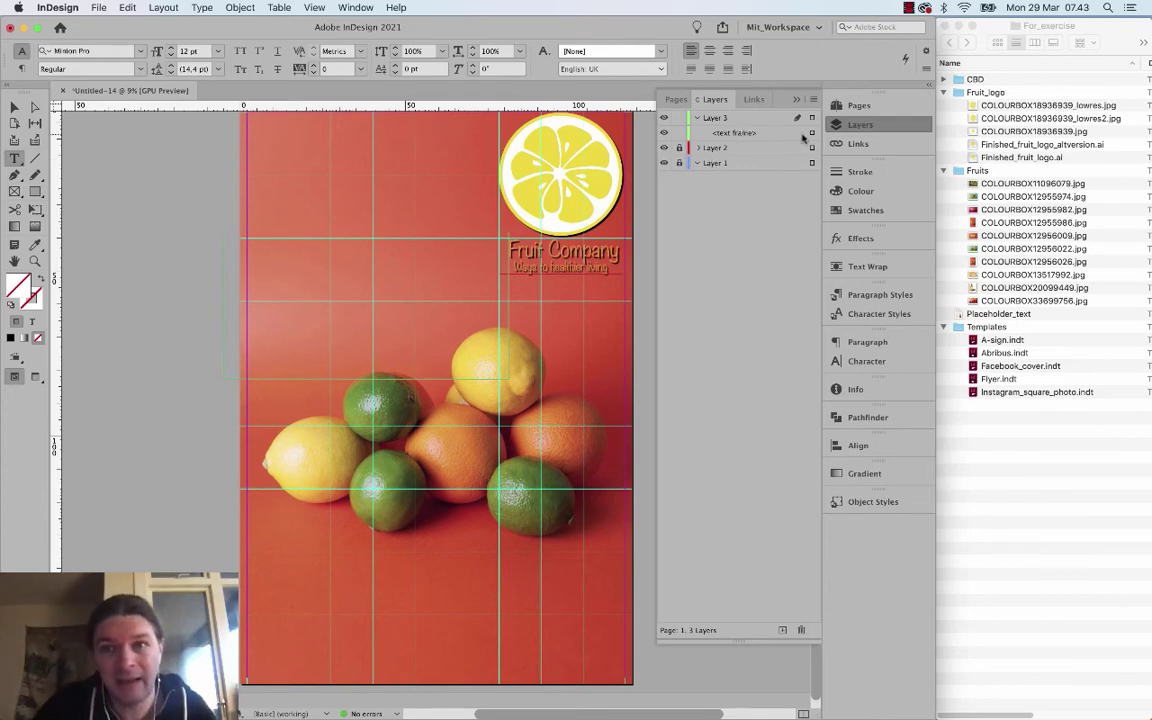
Place Placeholder_text in the text frame at 120 pt and move the frame to about X 40.2 cm, Y 61.5 cm.
click(810, 133)
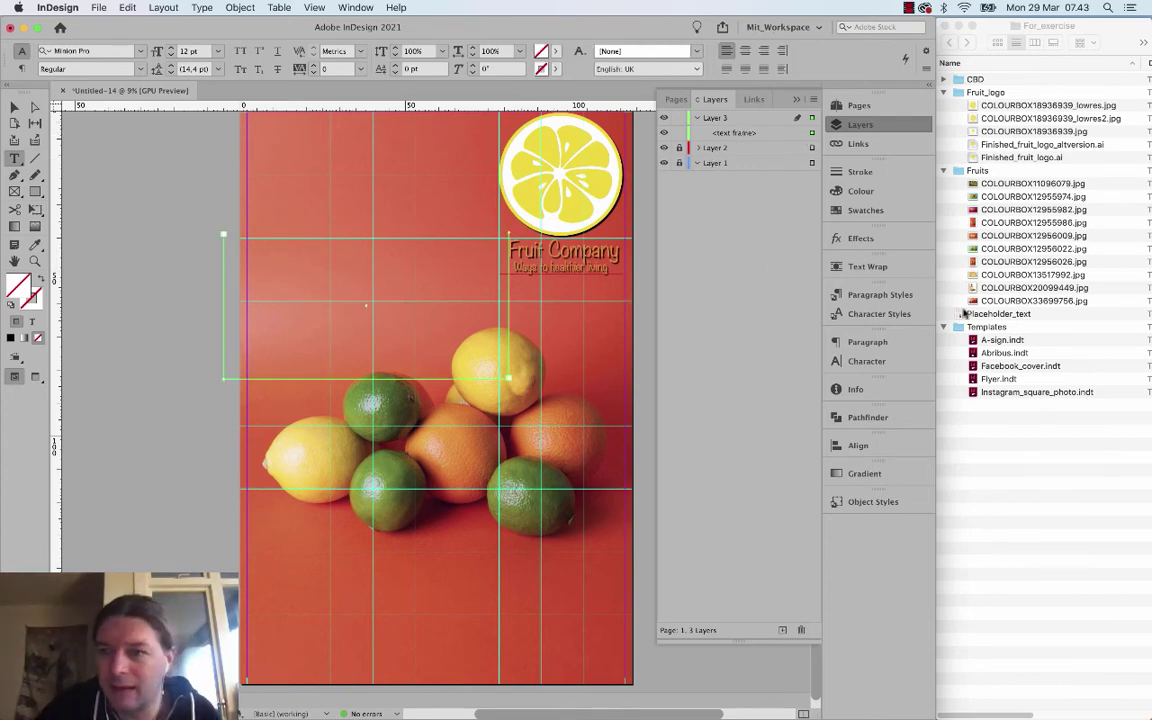
drag(963, 313, 340, 302)
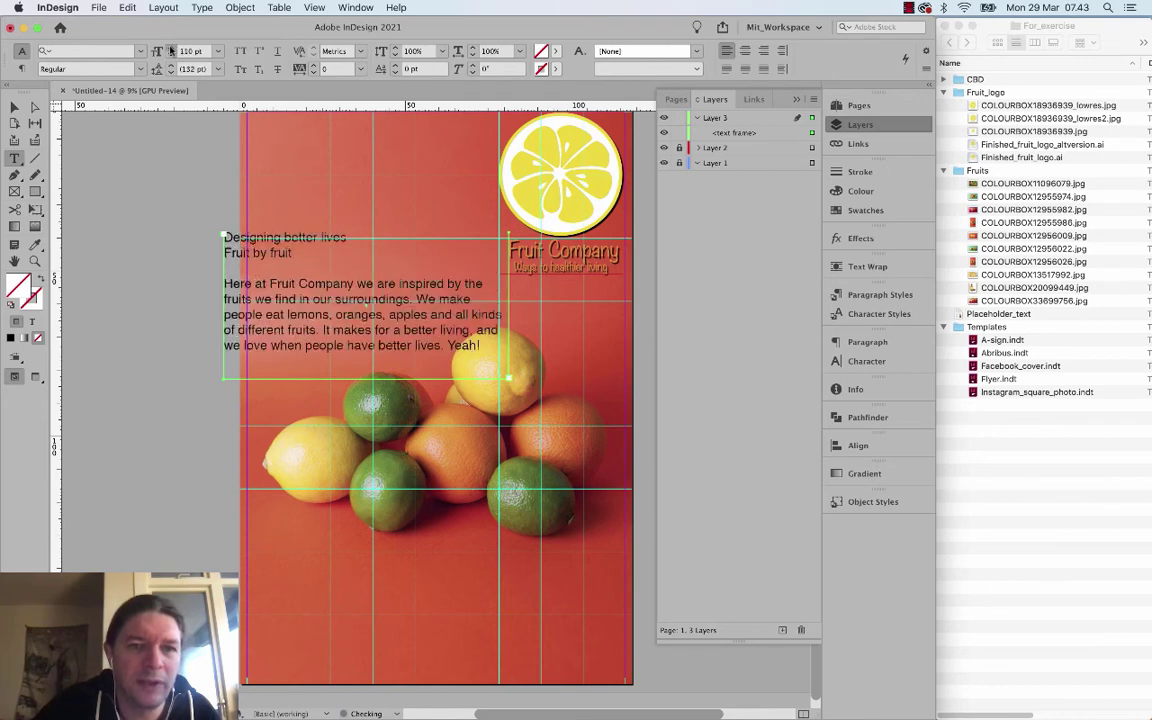
click(171, 47)
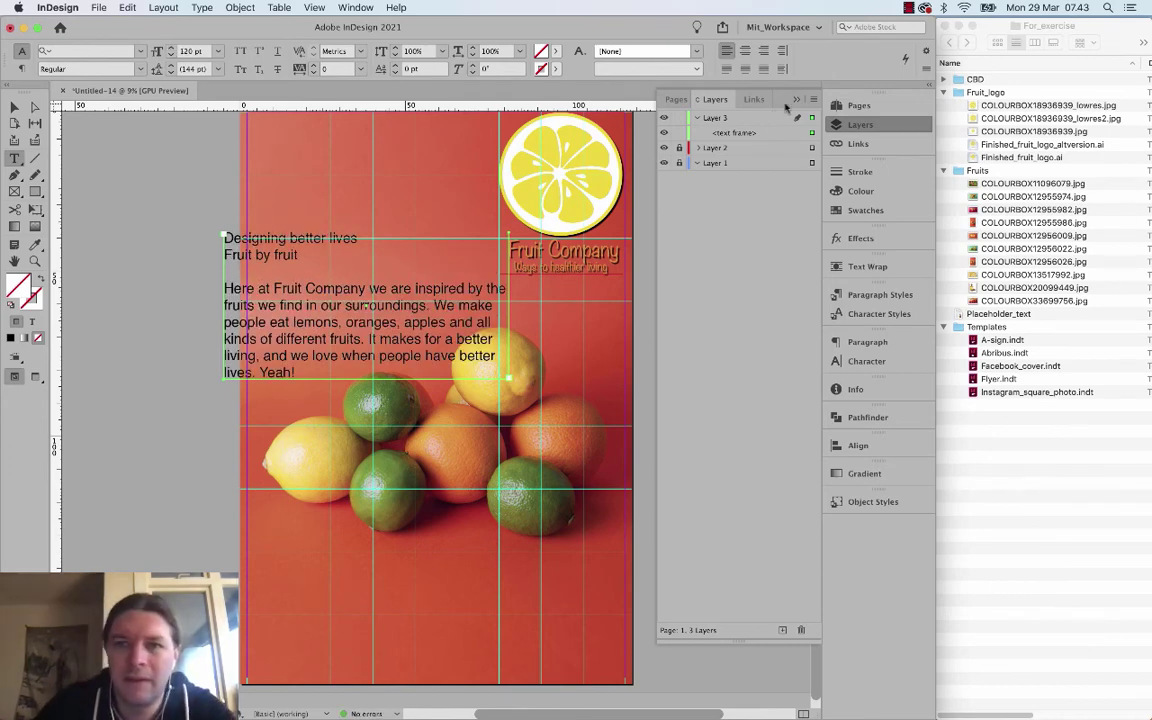
click(795, 100)
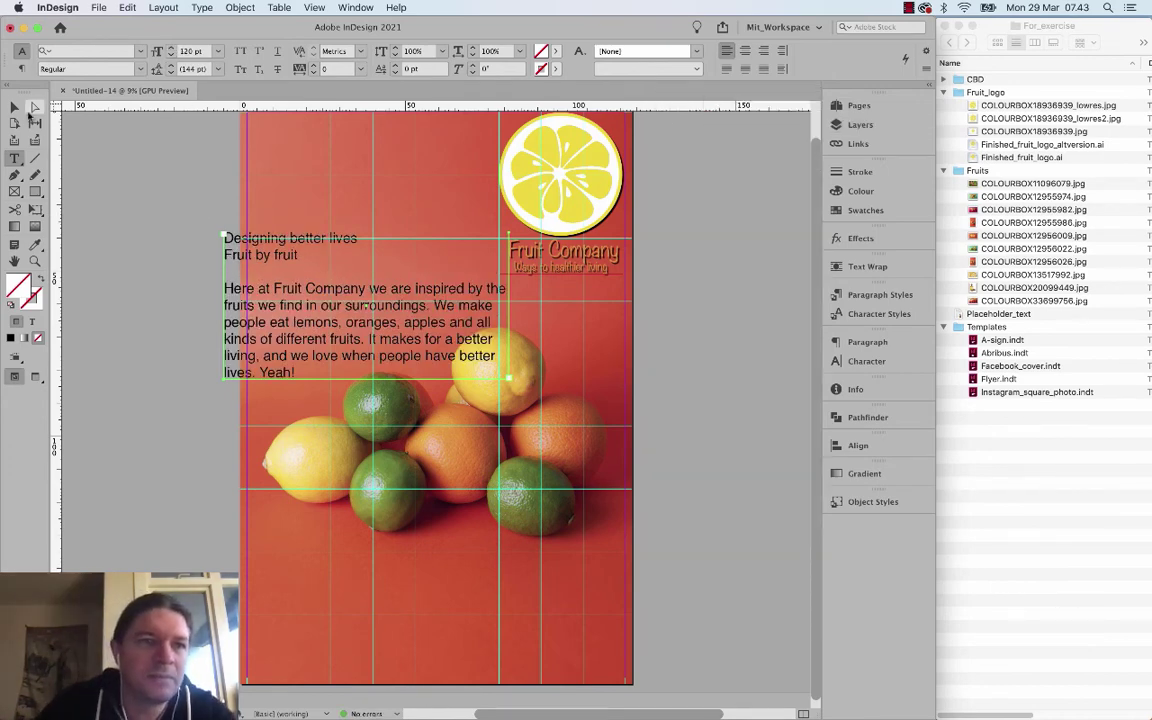
key(Escape)
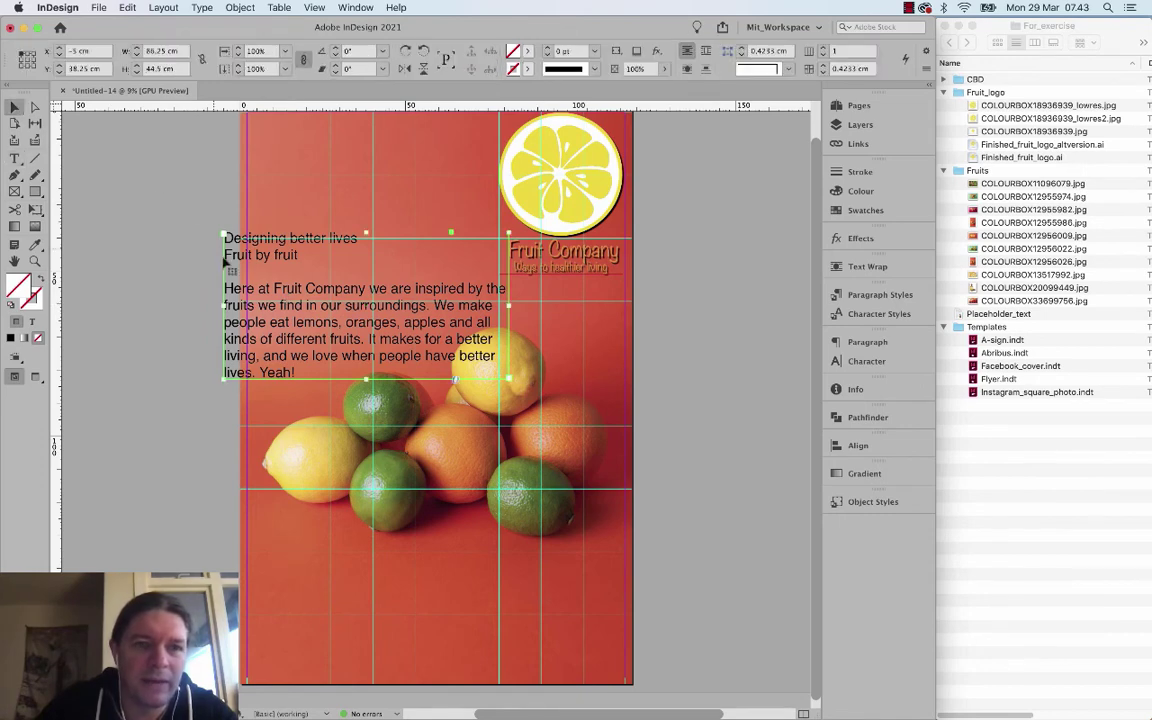
drag(260, 298, 409, 374)
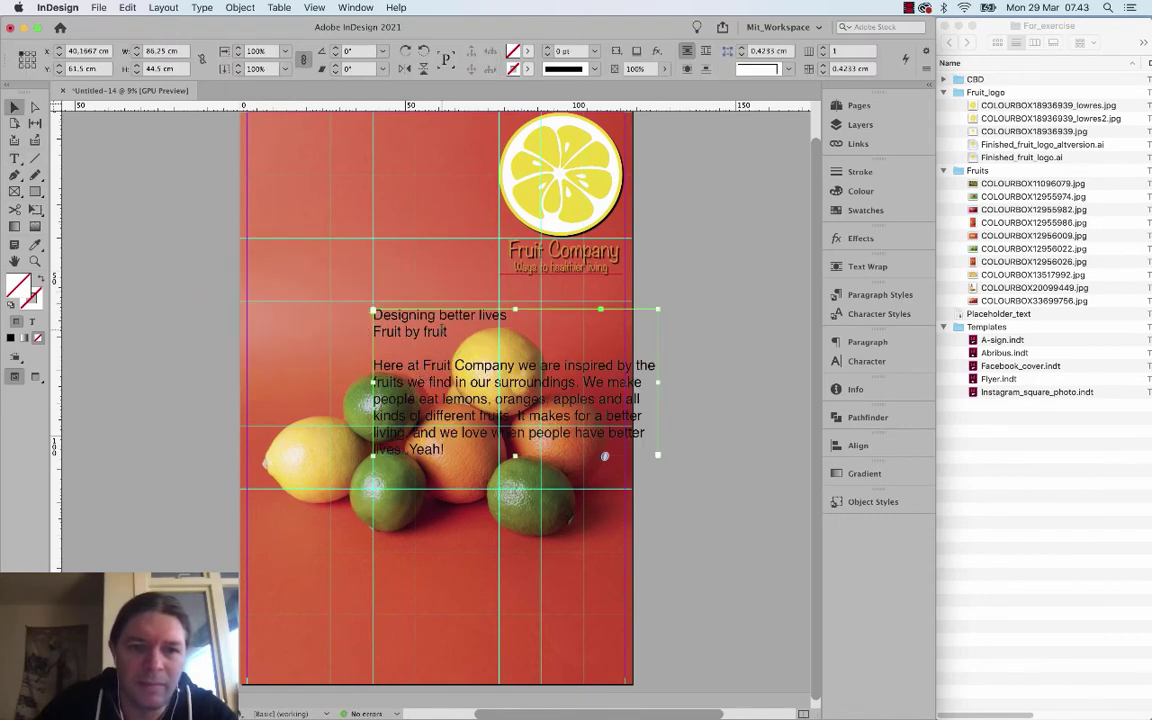
Cut the lines "Designing better lives / Fruit by fruit" into their own text frame of about 54.8 by 34.8 cm above the body text.
double_click(443, 332)
drag(449, 332, 347, 296)
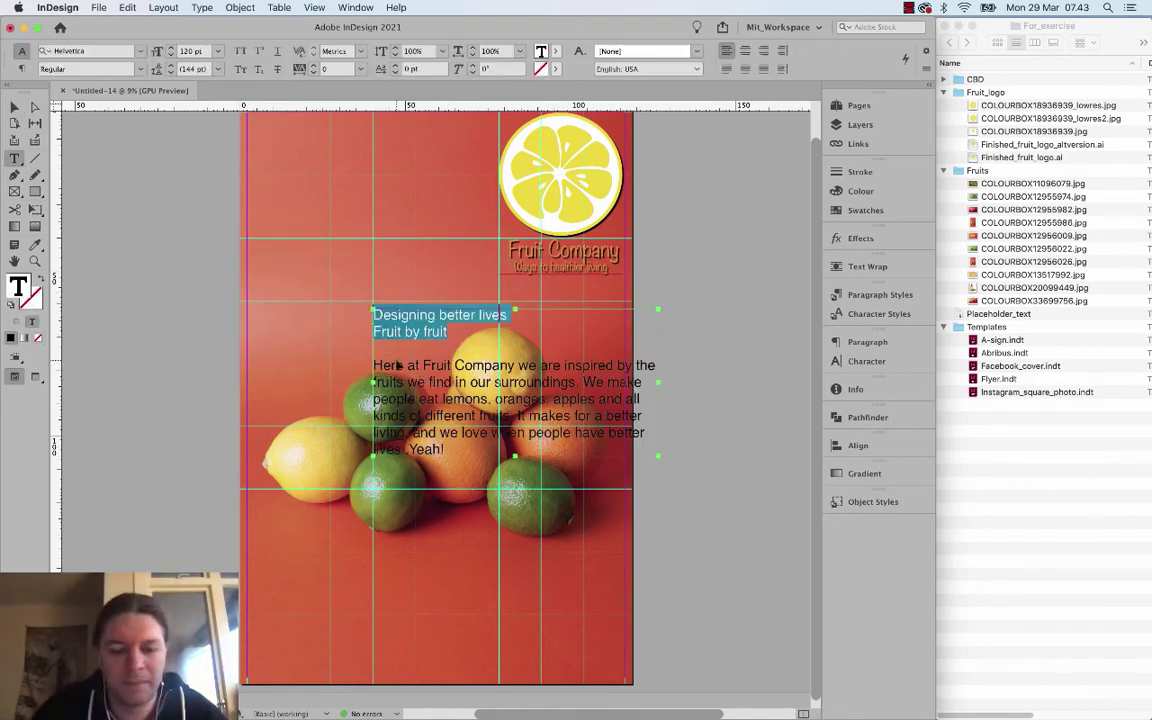
key(BackSpace)
key(Escape)
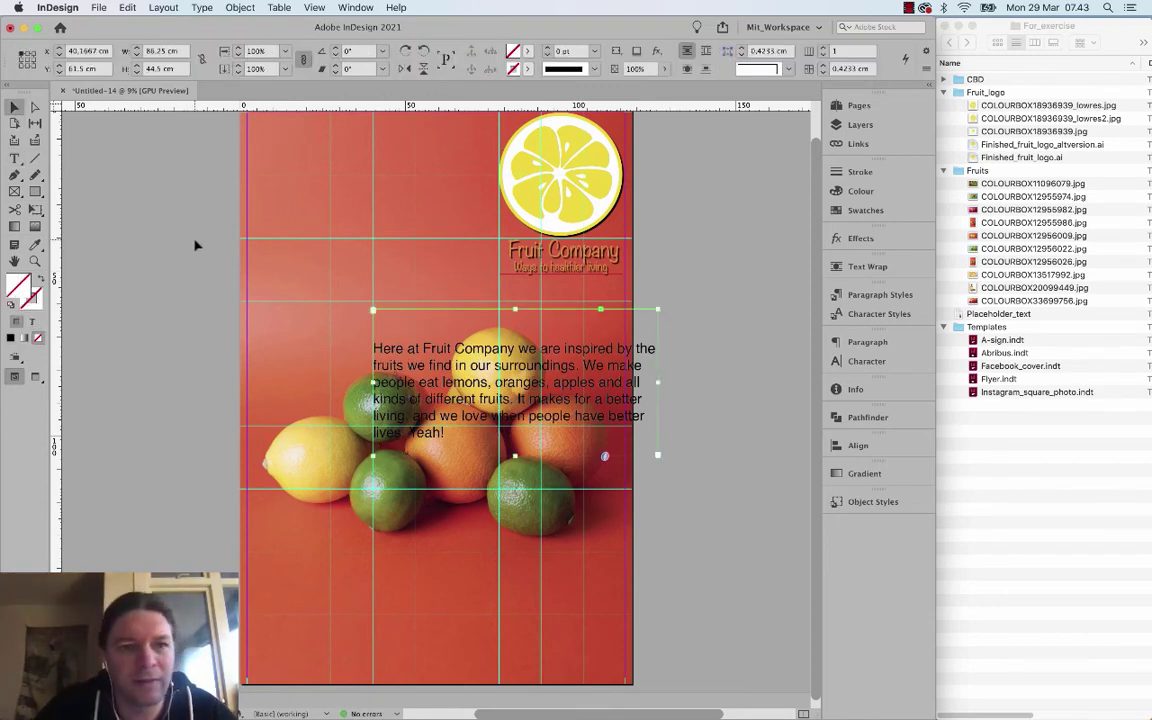
click(215, 247)
key(super+v)
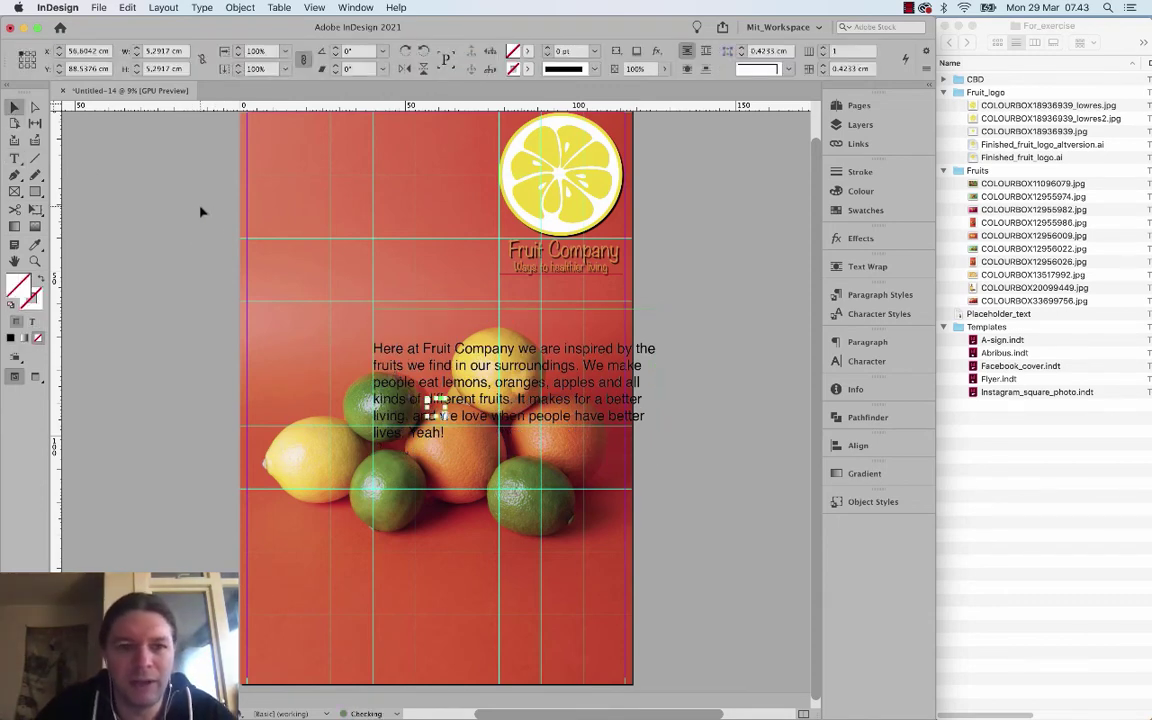
drag(437, 405, 473, 312)
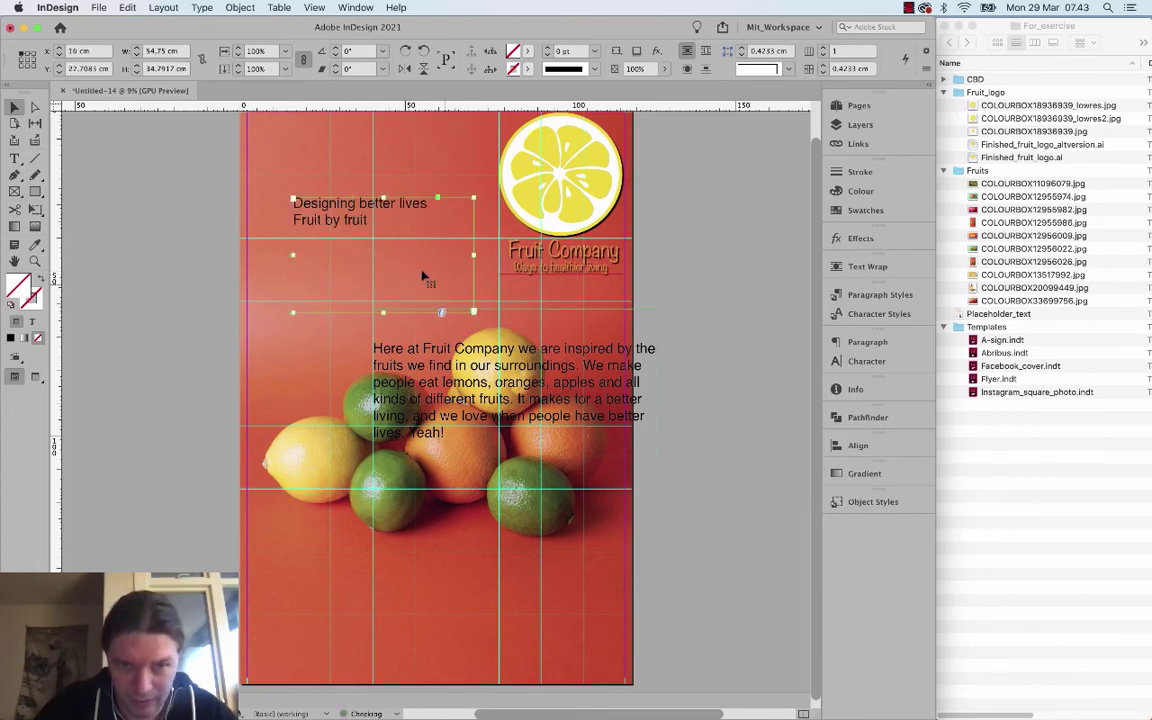
Set the whole heading text in Futura Bold.
double_click(366, 226)
triple_click(366, 226)
key(super+a)
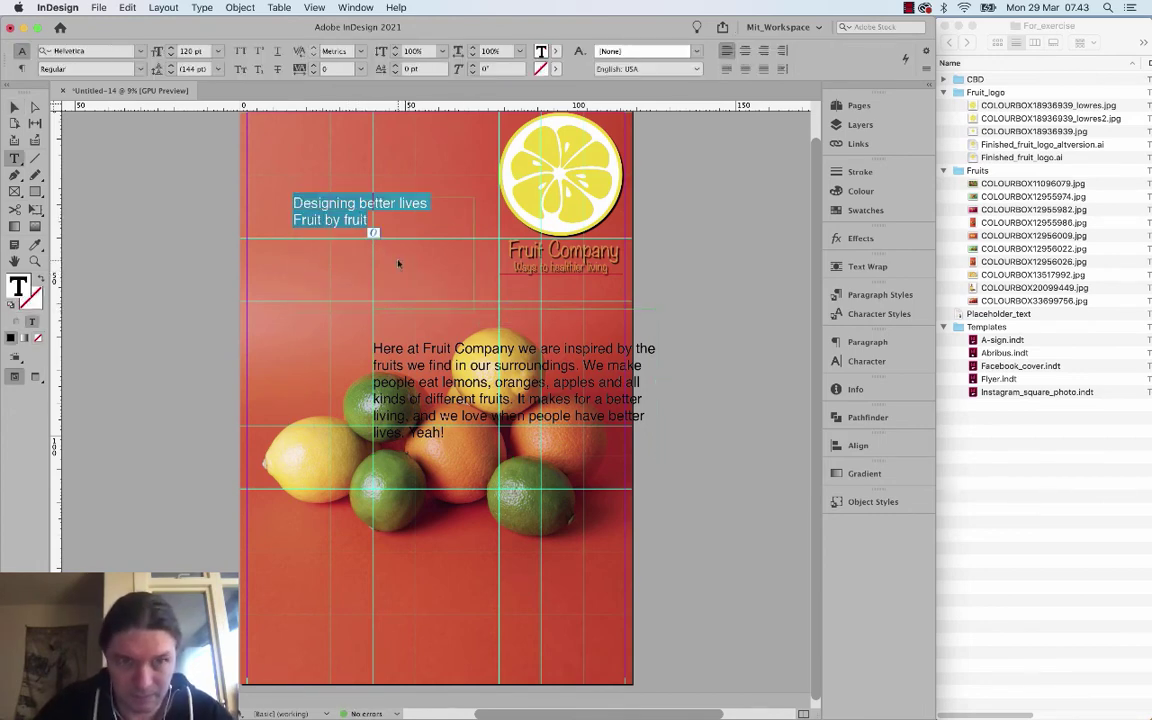
click(114, 50)
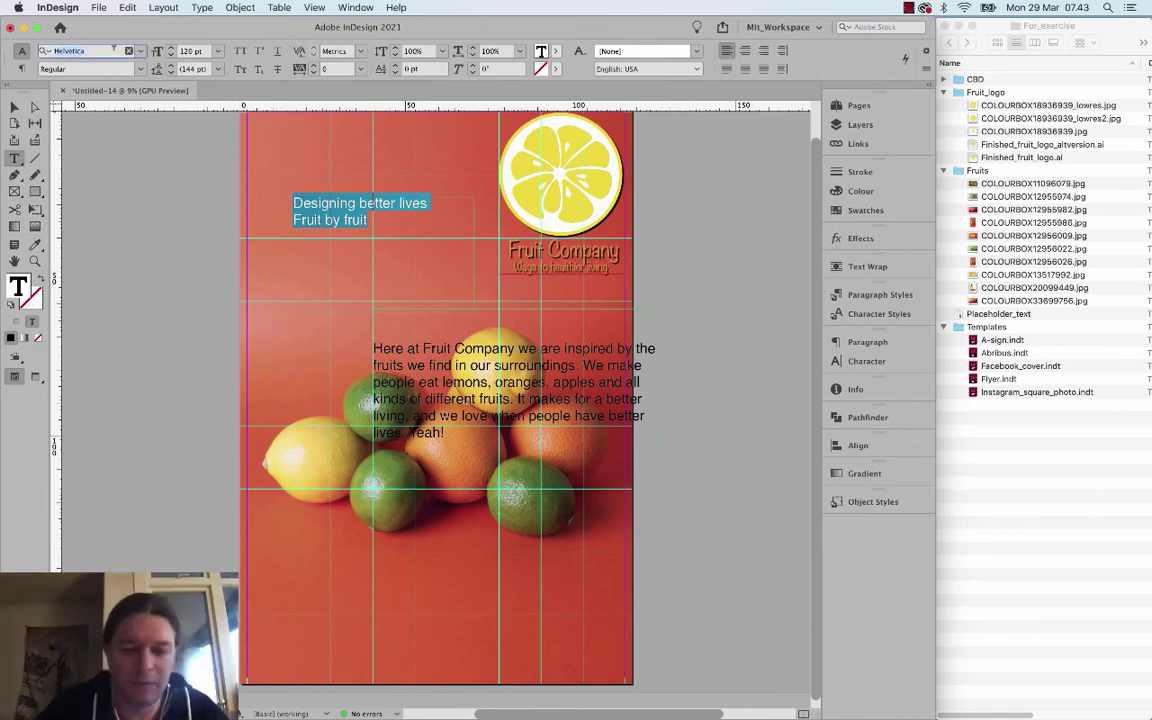
text(futura)
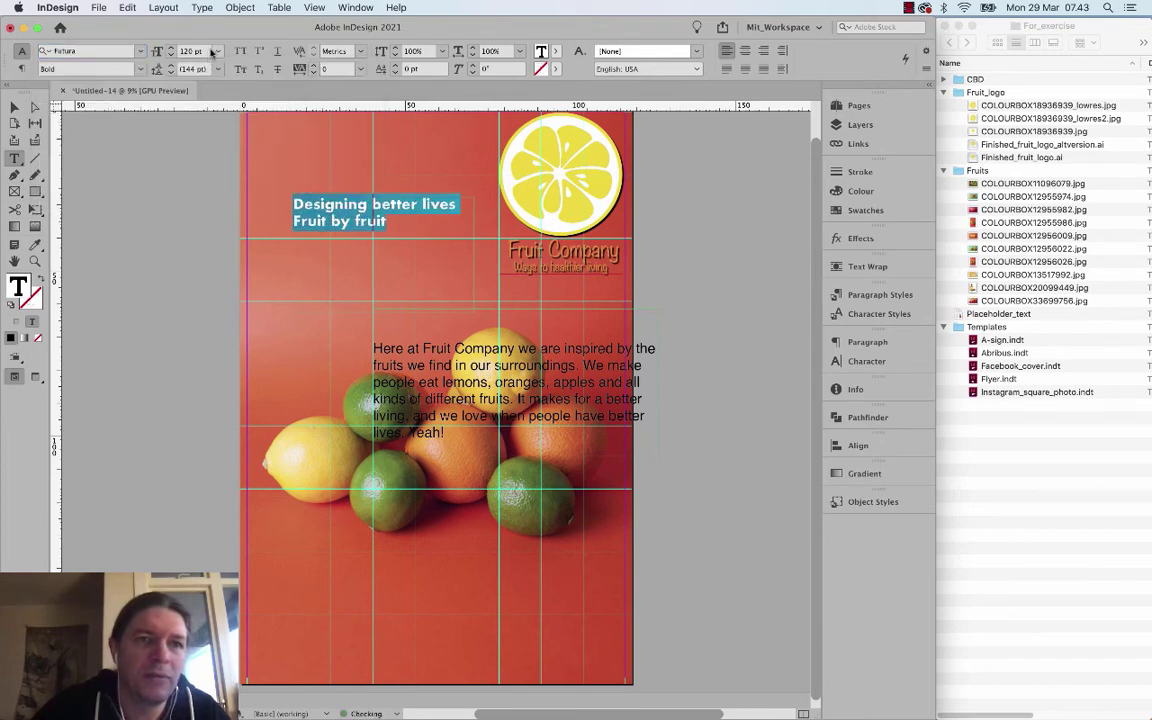
key(Return)
Increase the heading's font size to 240 pt.
click(172, 51)
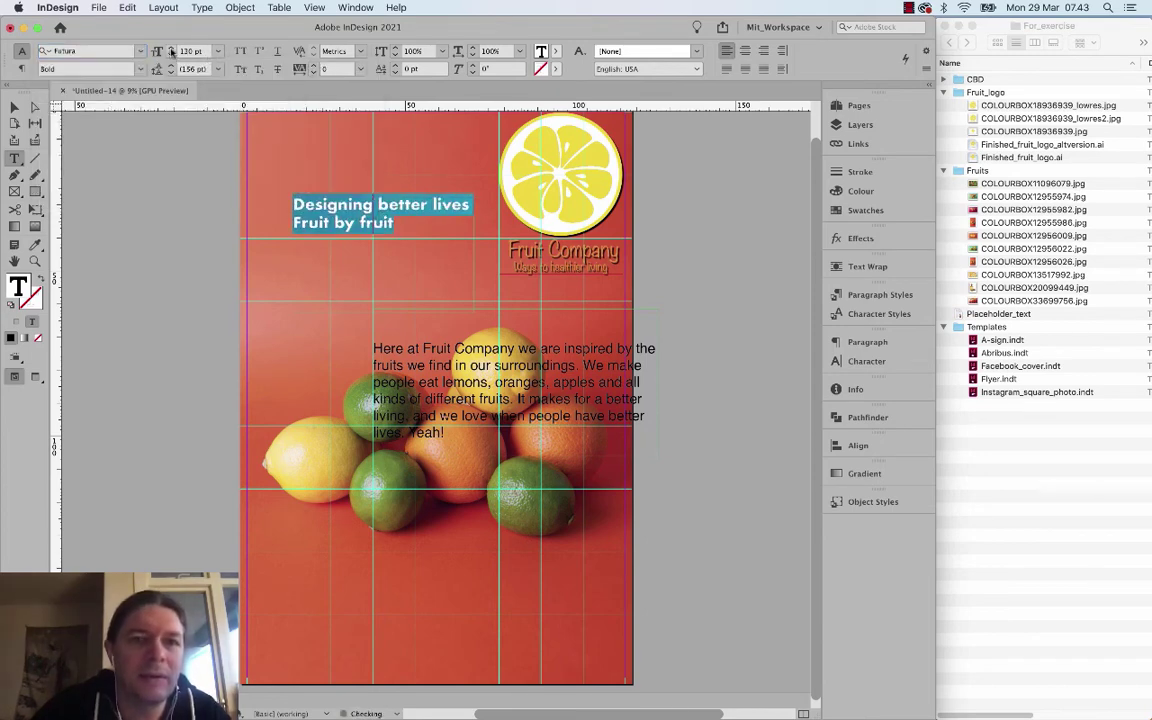
click(172, 51)
click(172, 51)
click(172, 51)
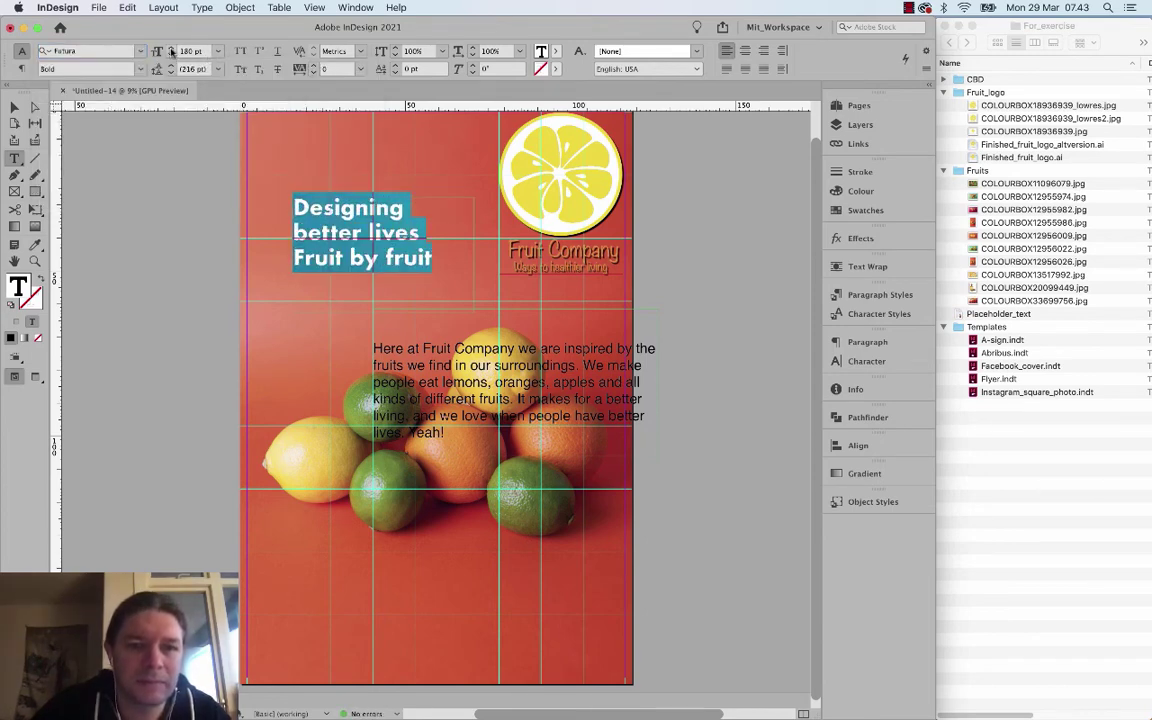
click(172, 51)
click(172, 51)
click(172, 51)
click(172, 51)
click(172, 51)
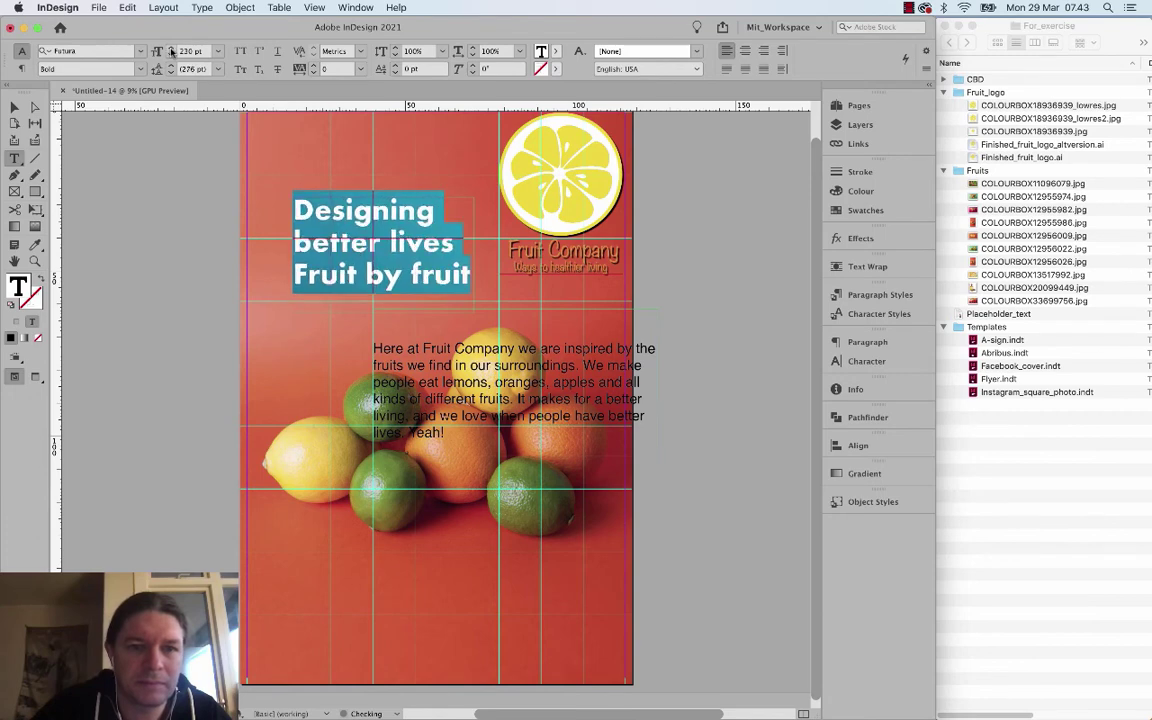
click(172, 51)
Move the heading frame to about X 14.7 cm, Y 21 cm and resize it to about 63.6 by 38 cm.
click(14, 106)
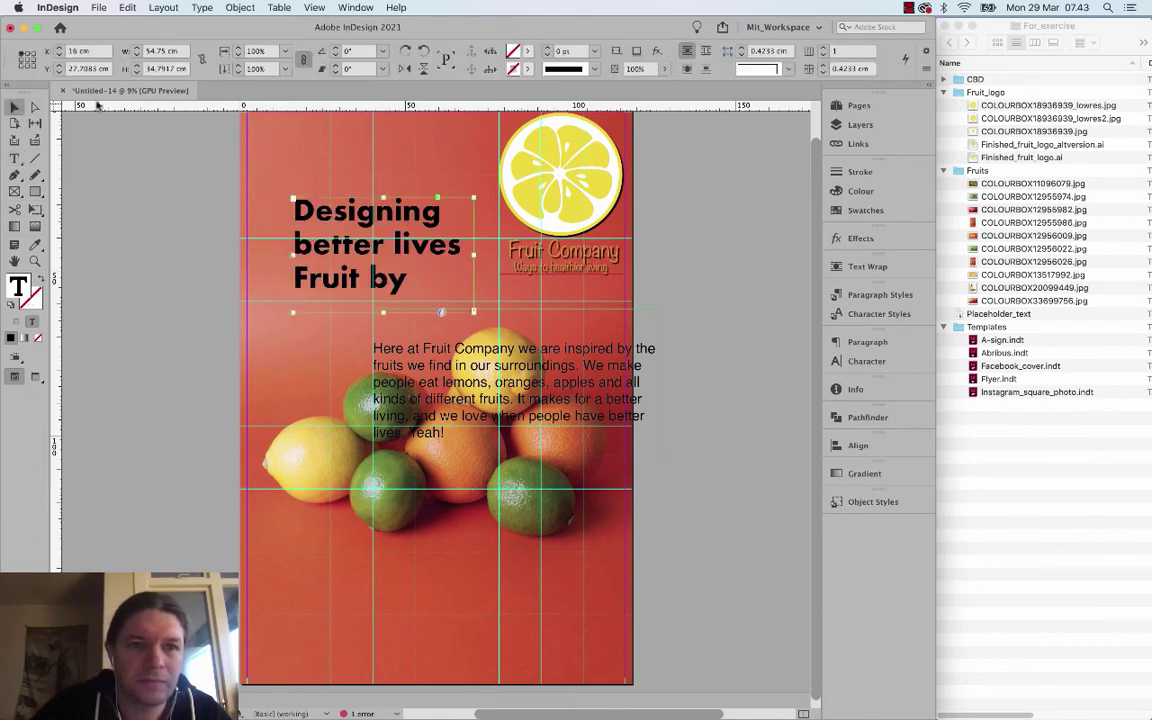
drag(366, 214, 355, 179)
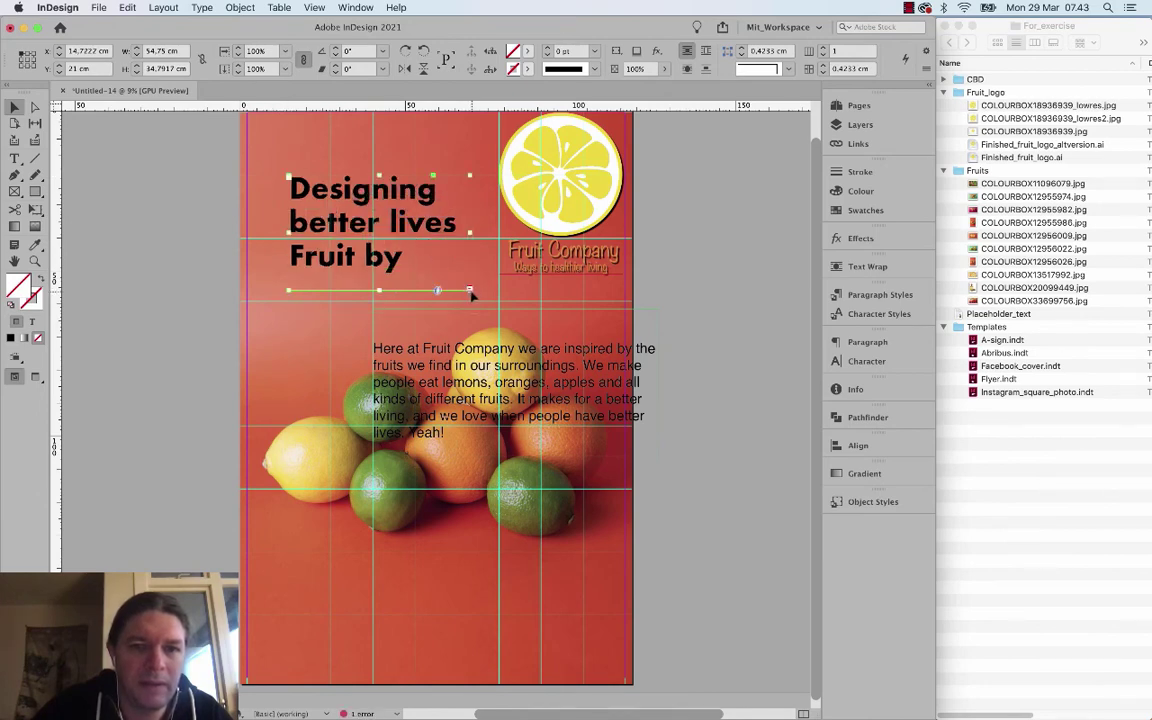
drag(472, 293, 500, 317)
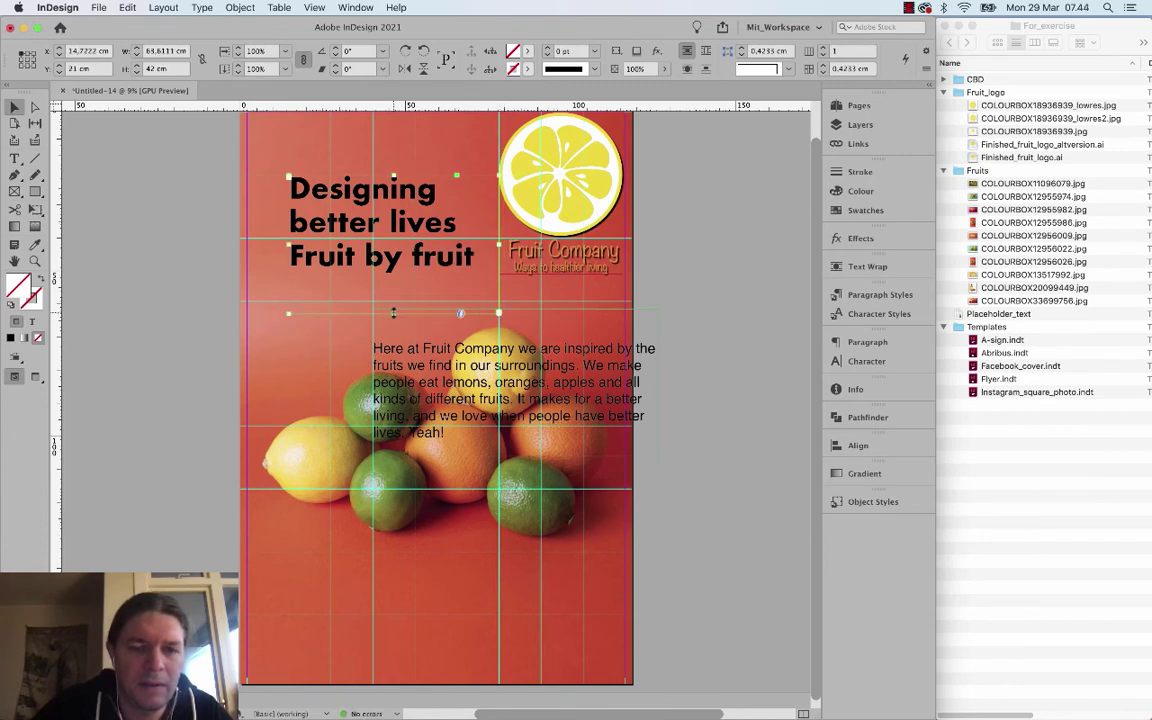
drag(393, 313, 394, 300)
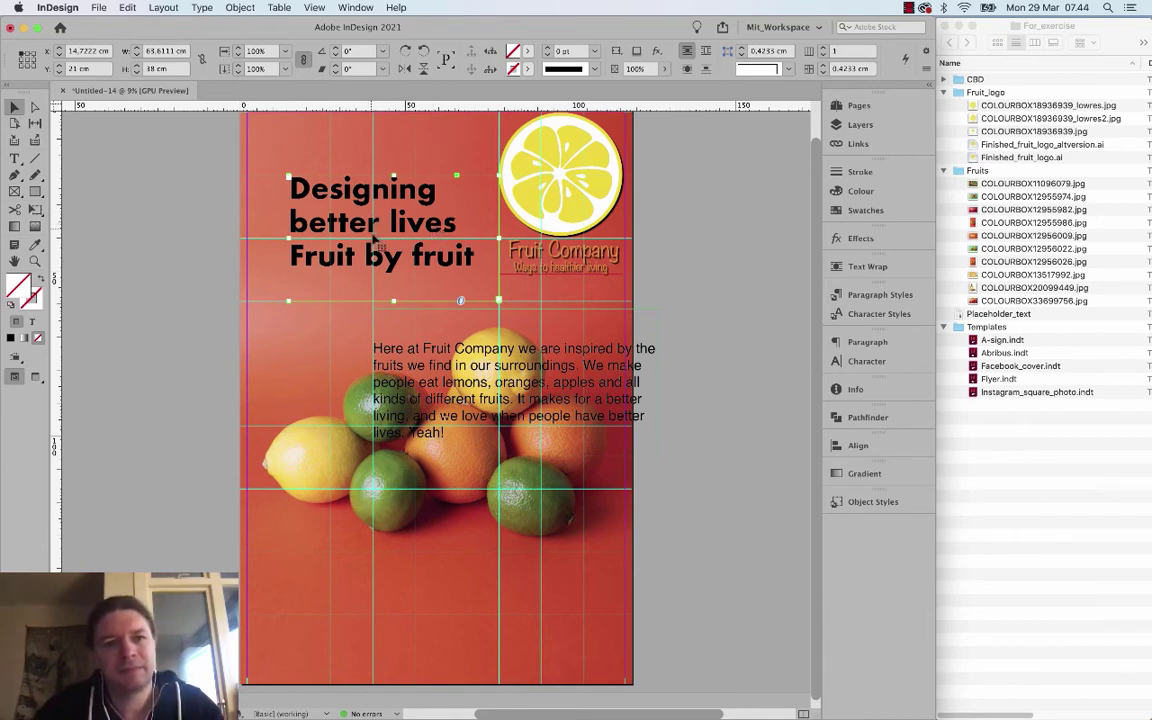
Change the capital F at the start of the heading's last line to a lowercase "f".
double_click(303, 252)
key(BackSpace)
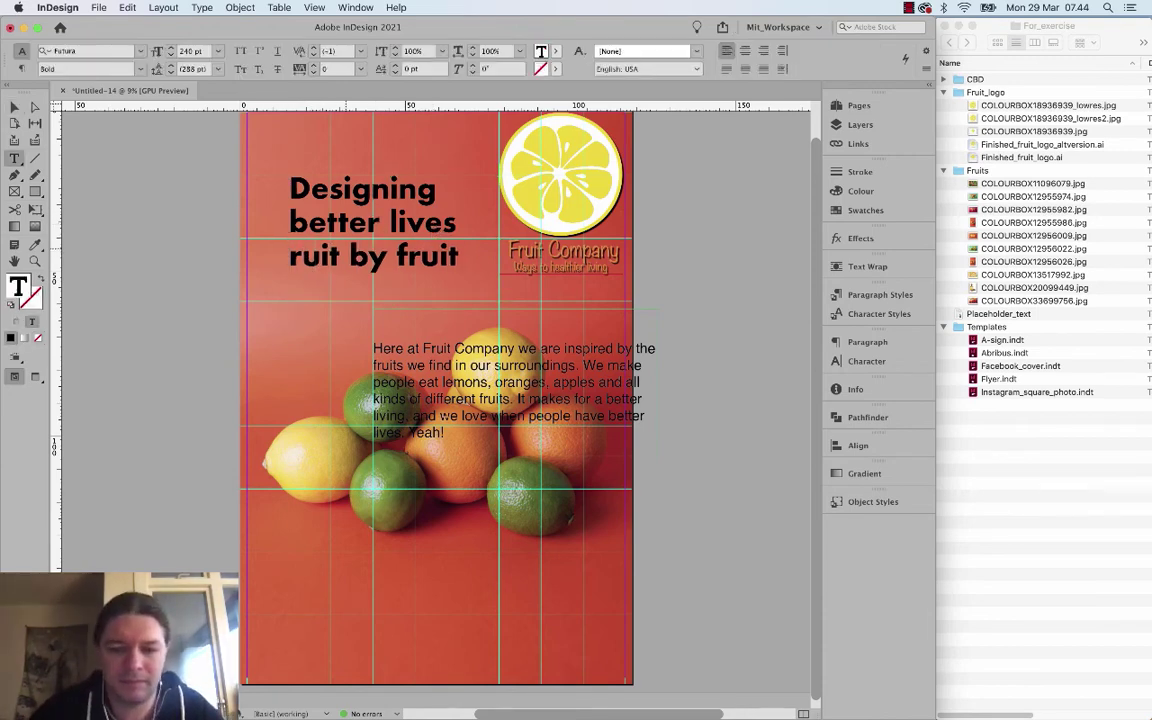
text(f)
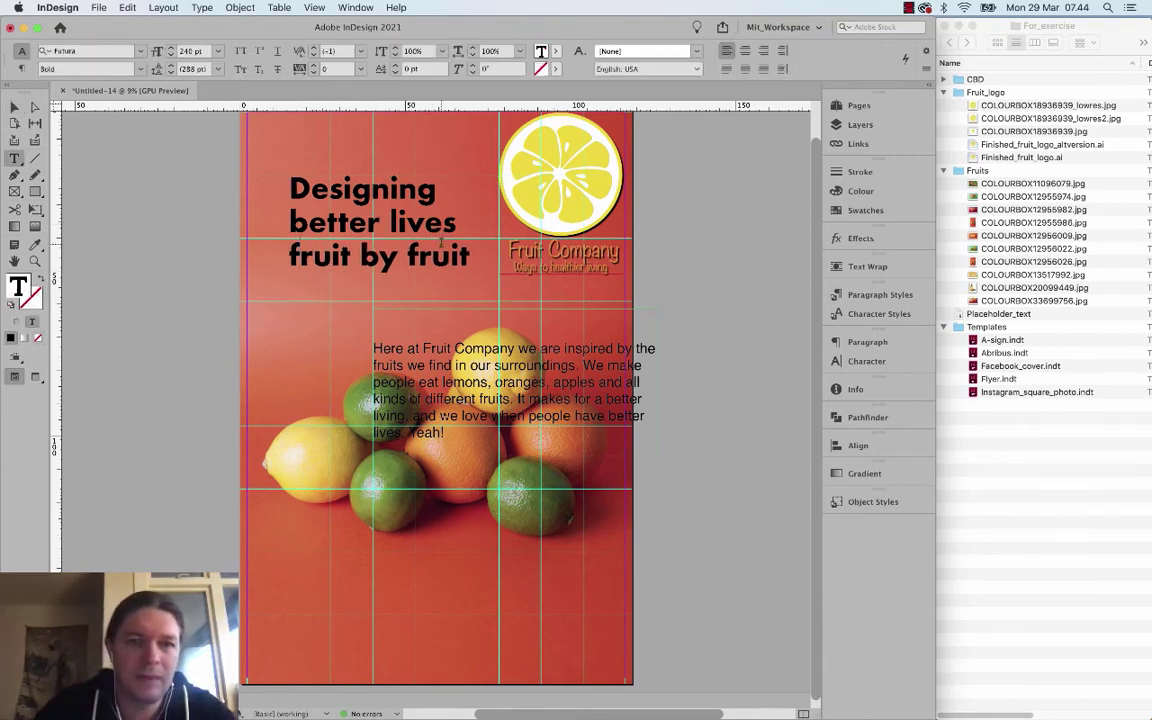
Colour all the heading text with the yellow swatch C=0 M=0 Y=100 K=0.
key(super+a)
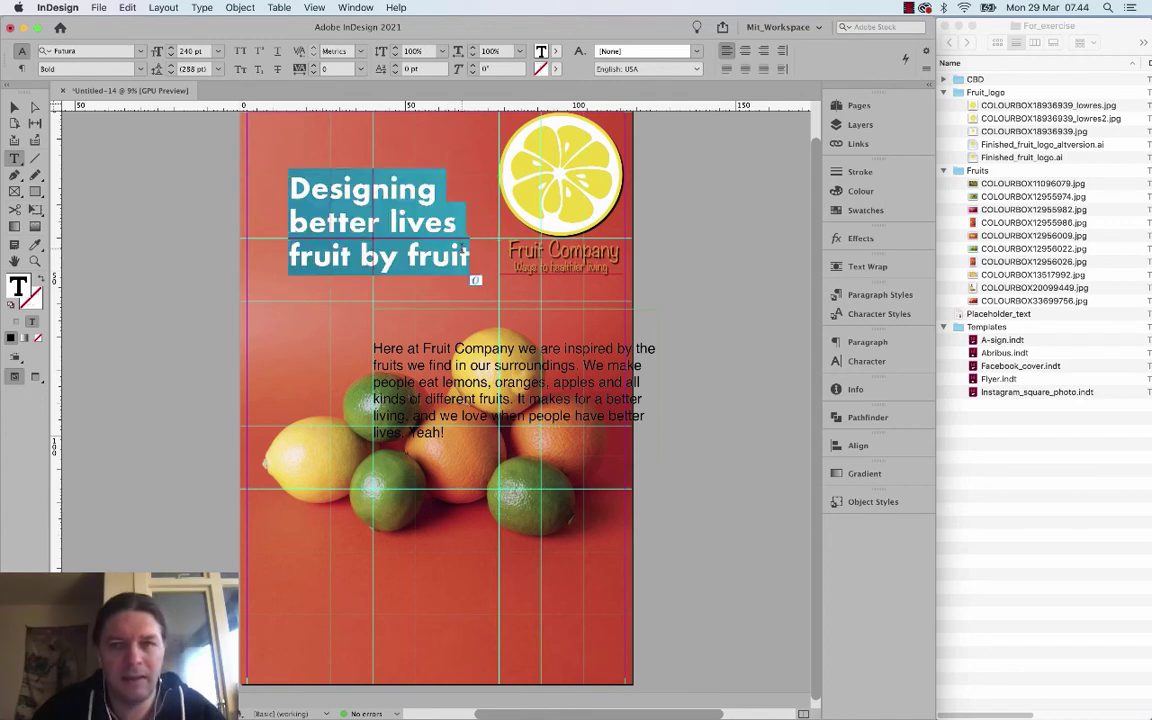
click(866, 210)
click(729, 300)
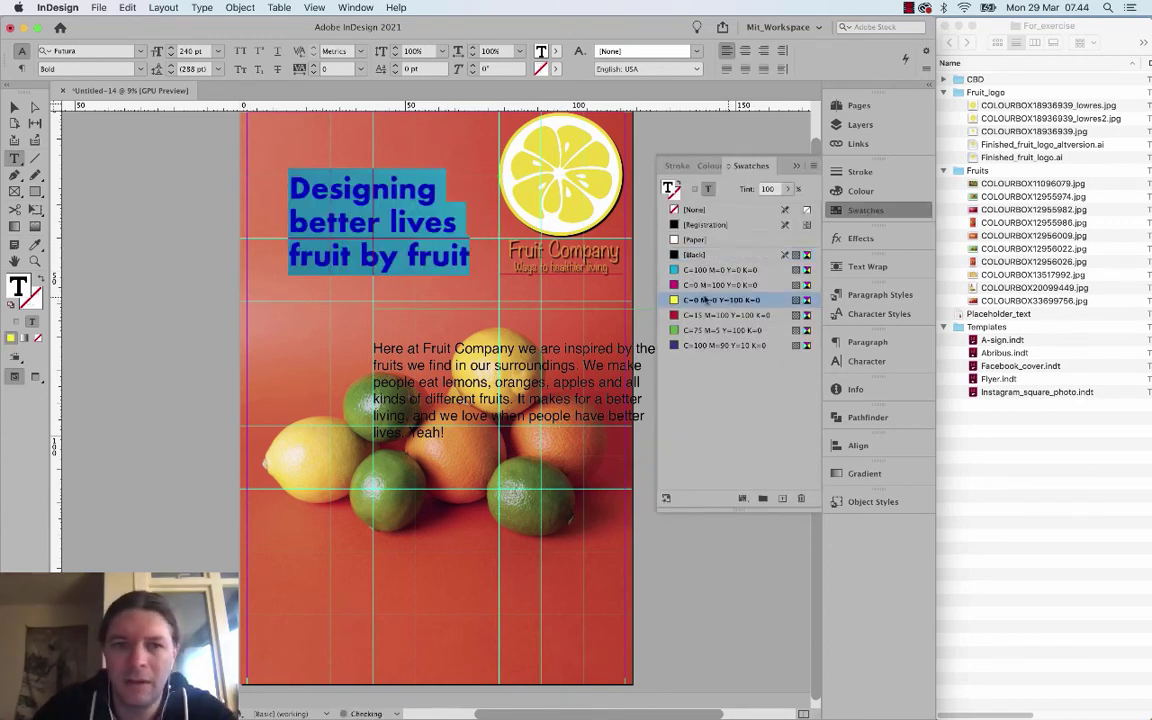
Scale the heading frame together with its text proportionally to about 76.7 by 45.8 cm.
key(Escape)
click(145, 190)
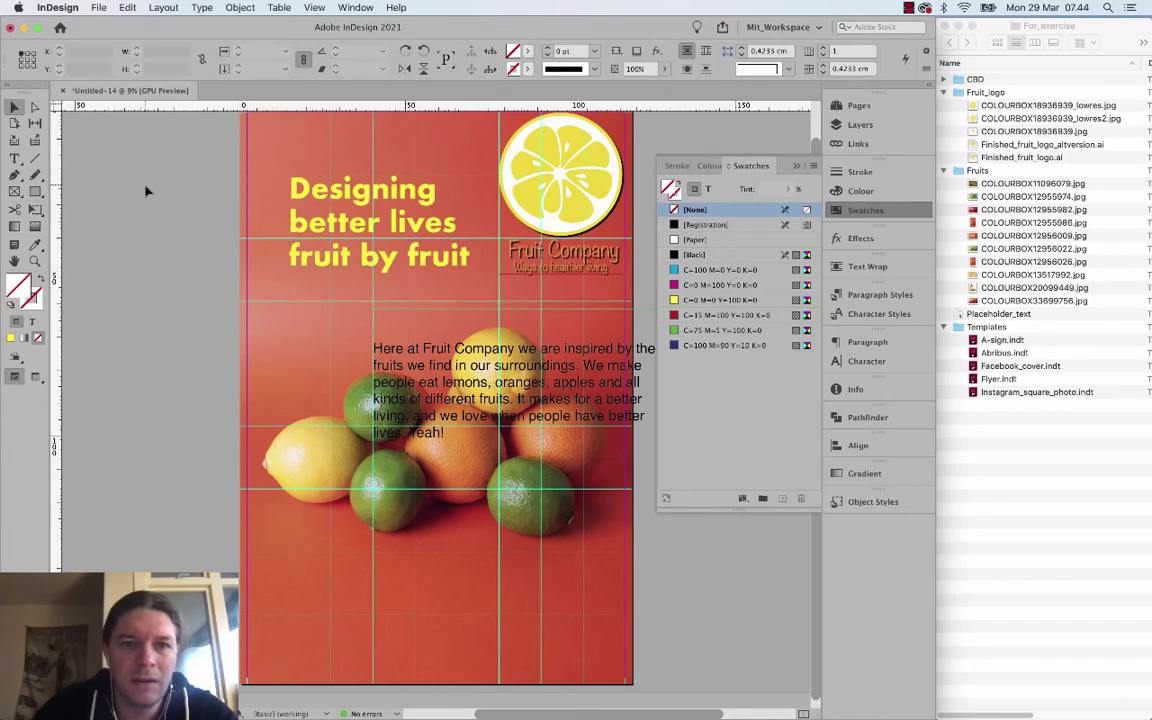
click(797, 166)
drag(428, 231, 424, 233)
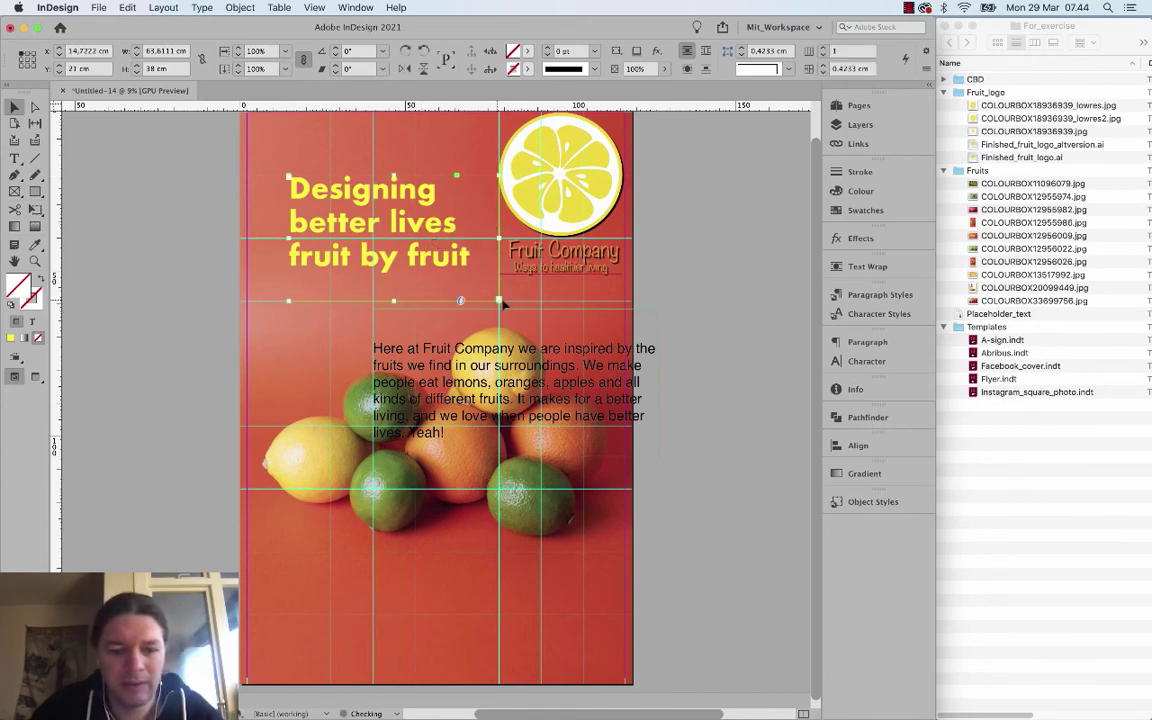
drag(499, 303, 522, 326)
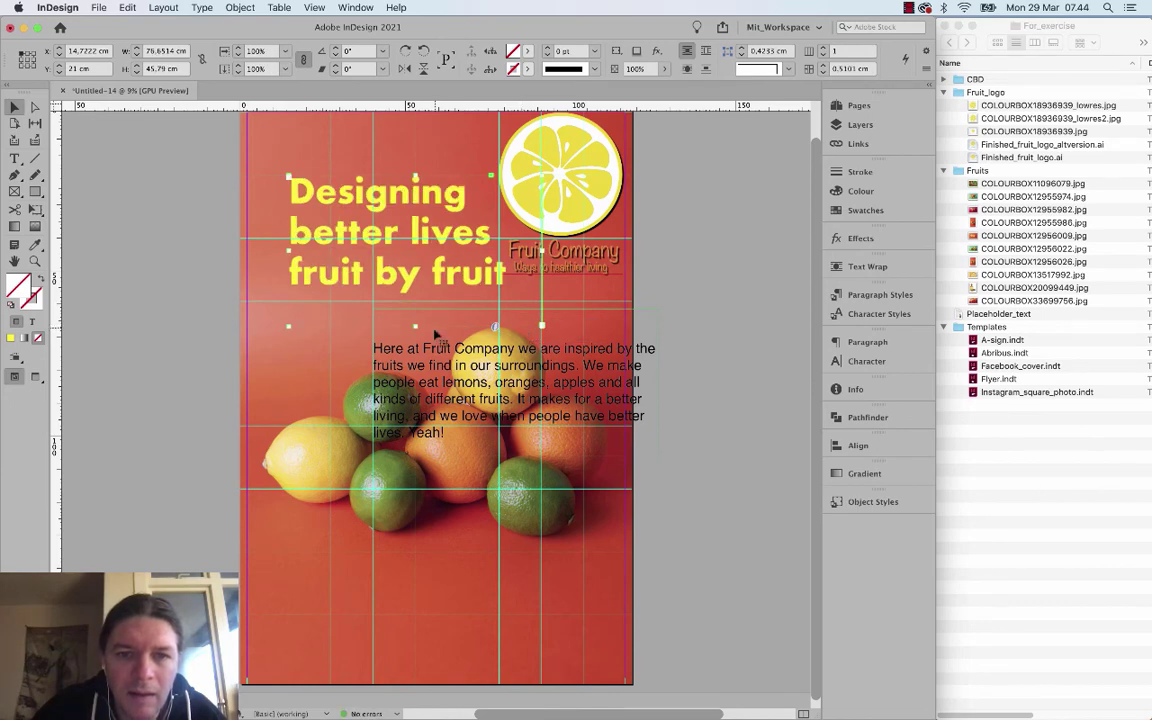
Try the heading frame lower on the page, at about Y 32.2 cm, and move it back up beside the logo.
drag(433, 265, 435, 299)
drag(440, 292, 440, 260)
click(676, 300)
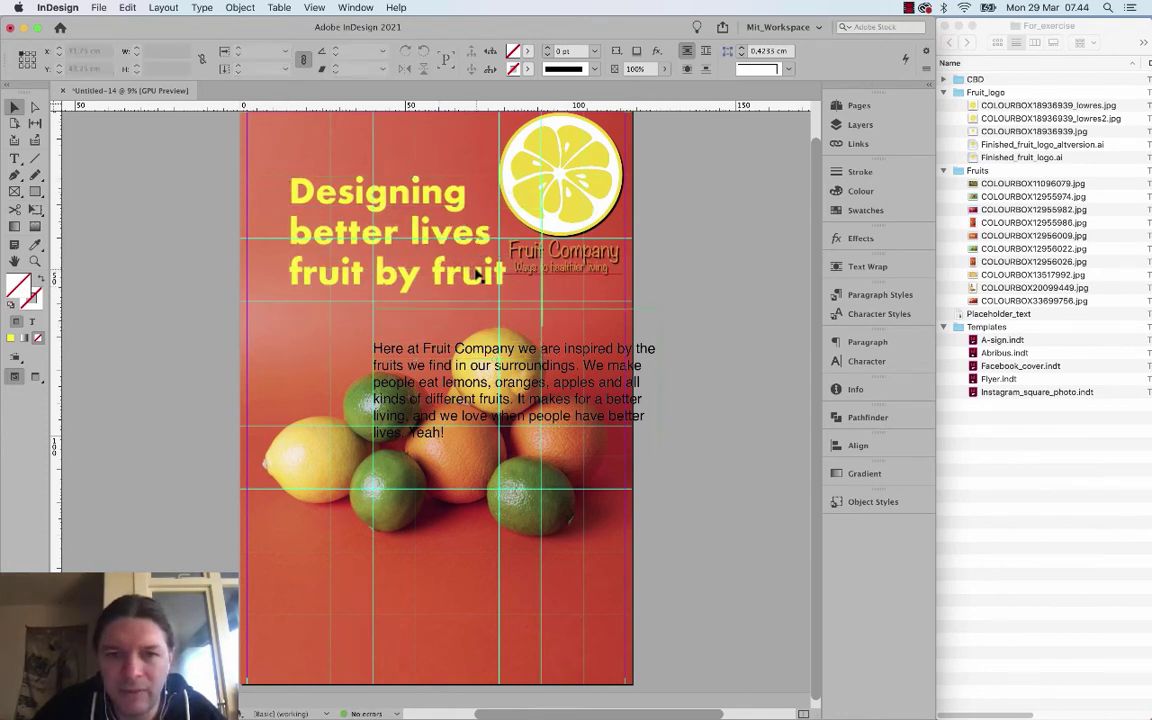
drag(440, 258, 440, 296)
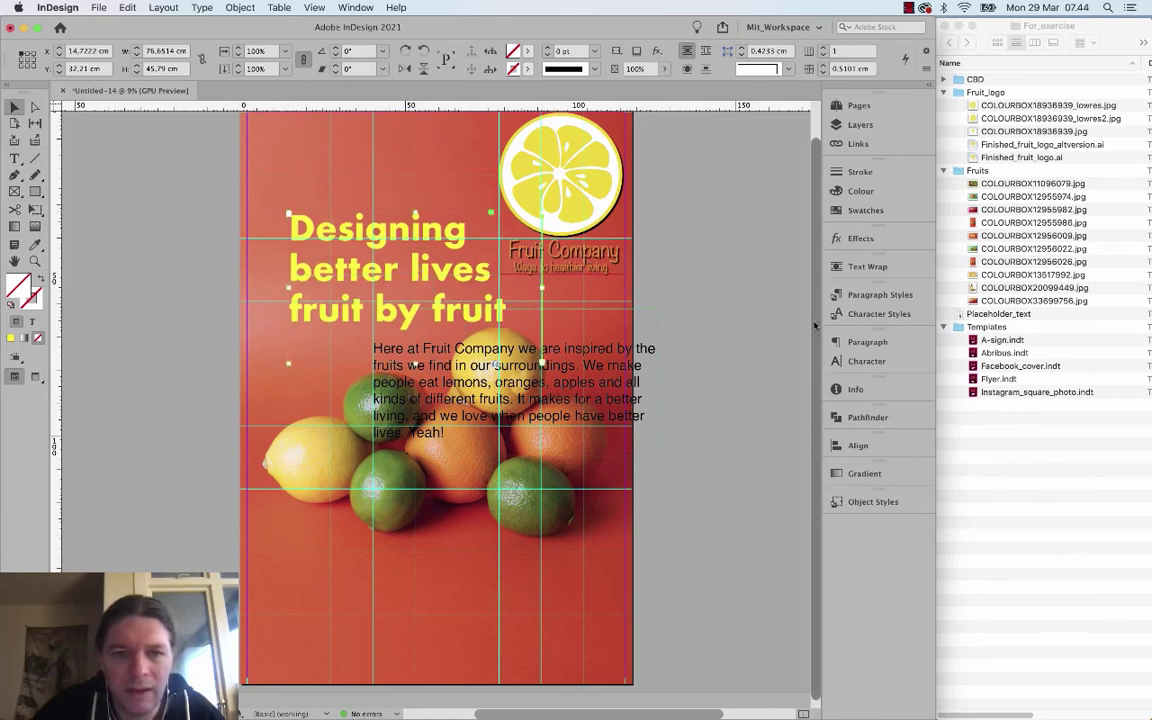
drag(415, 276, 415, 212)
Move the body text frame below the fruits to about X 14.7 cm, Y 135 cm and resize it to about 89.1 by 19 cm.
click(609, 252)
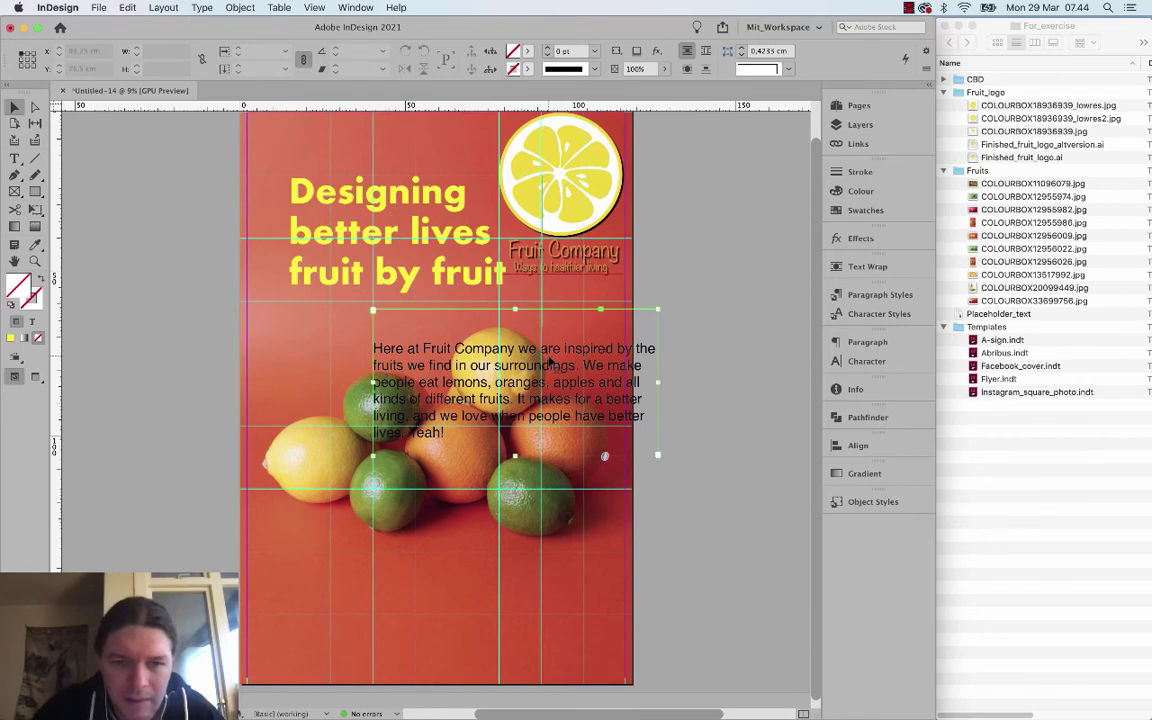
drag(490, 384, 468, 625)
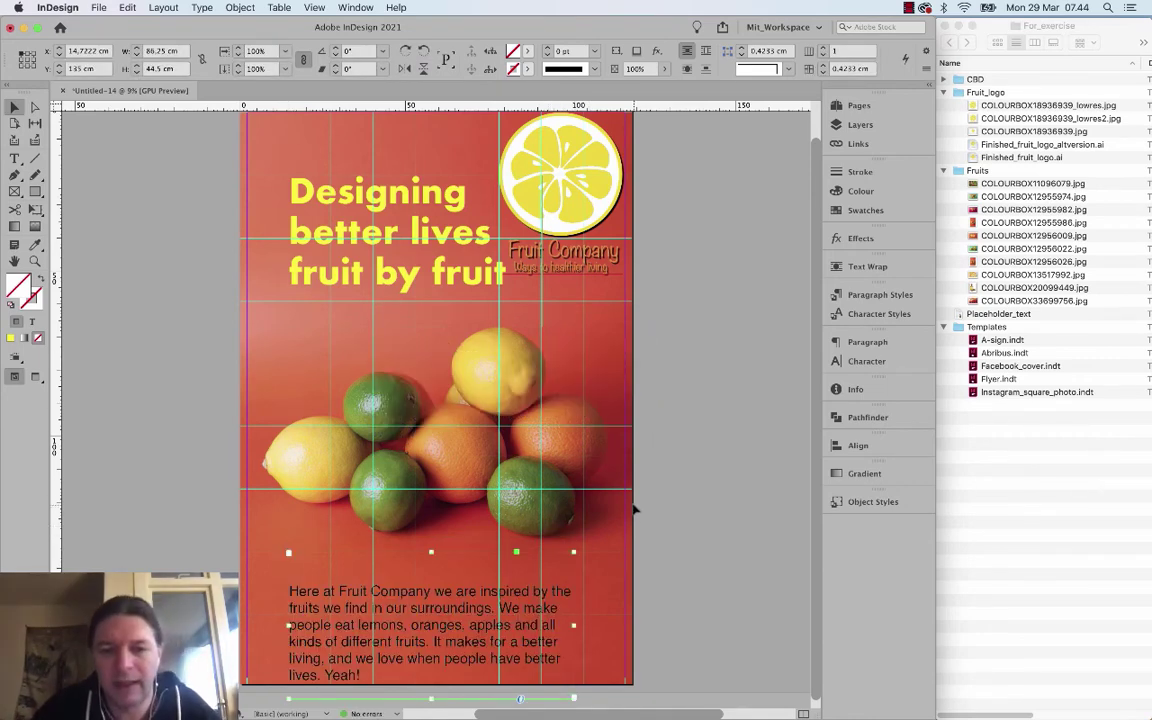
scroll(633, 508, down, 1)
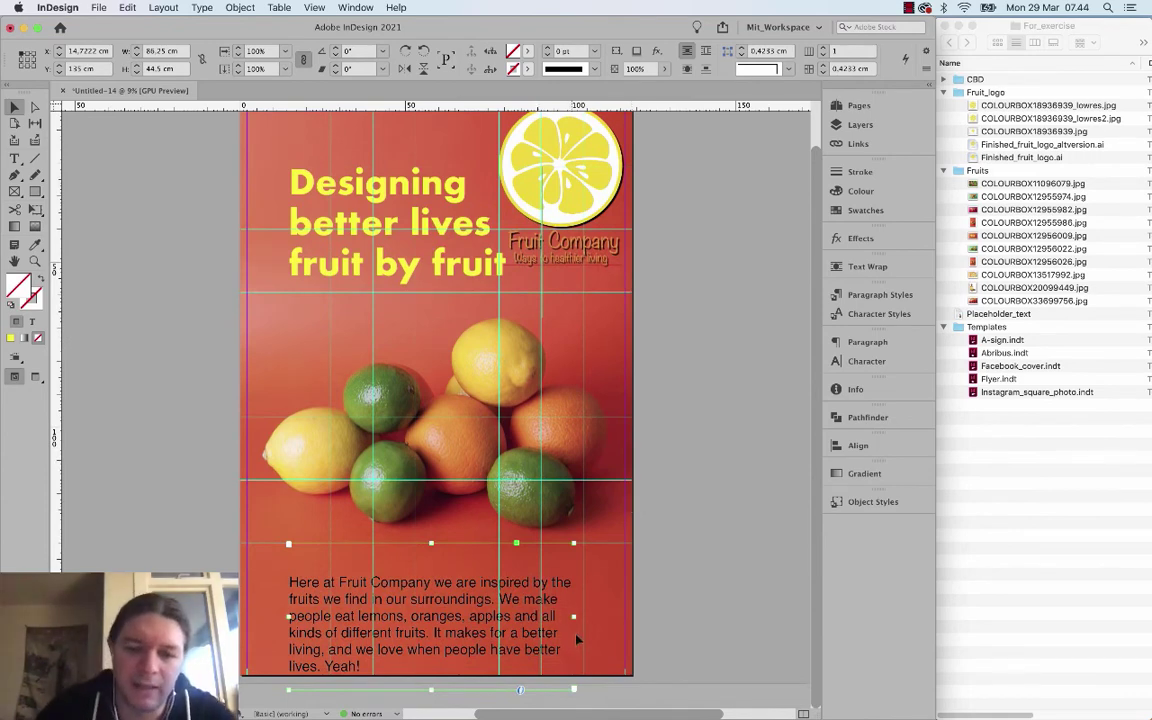
drag(573, 690, 583, 604)
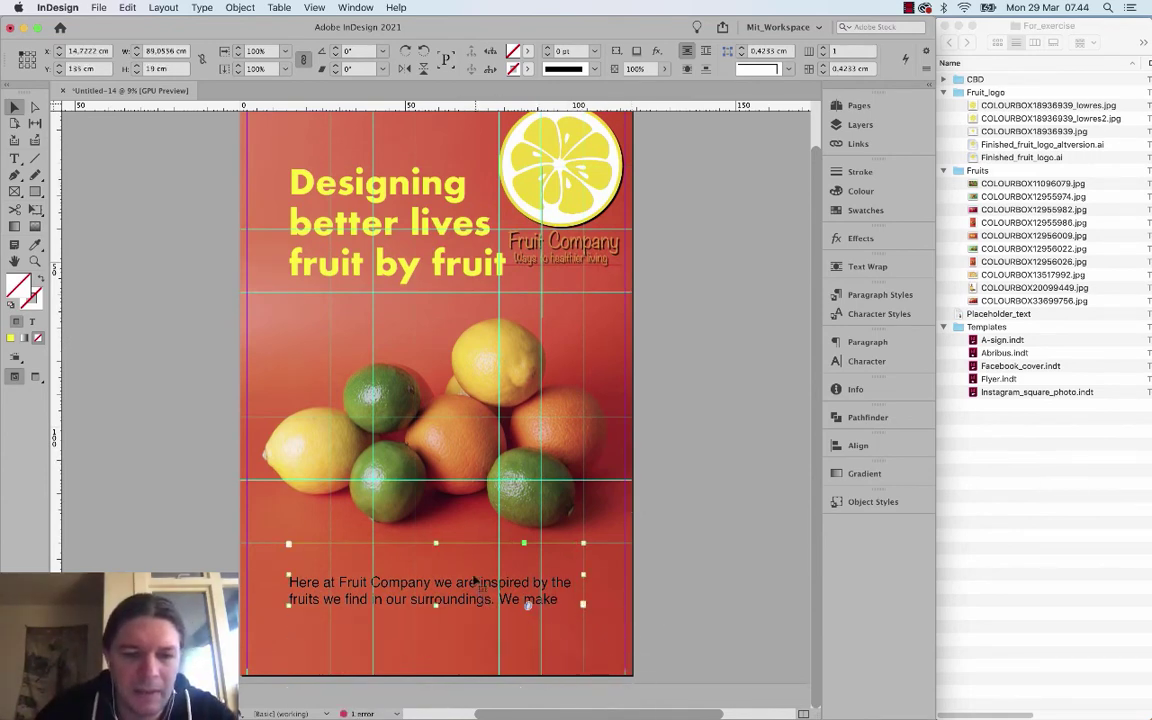
Remove the empty lines above the body text and set its font size to 80 pt.
double_click(446, 595)
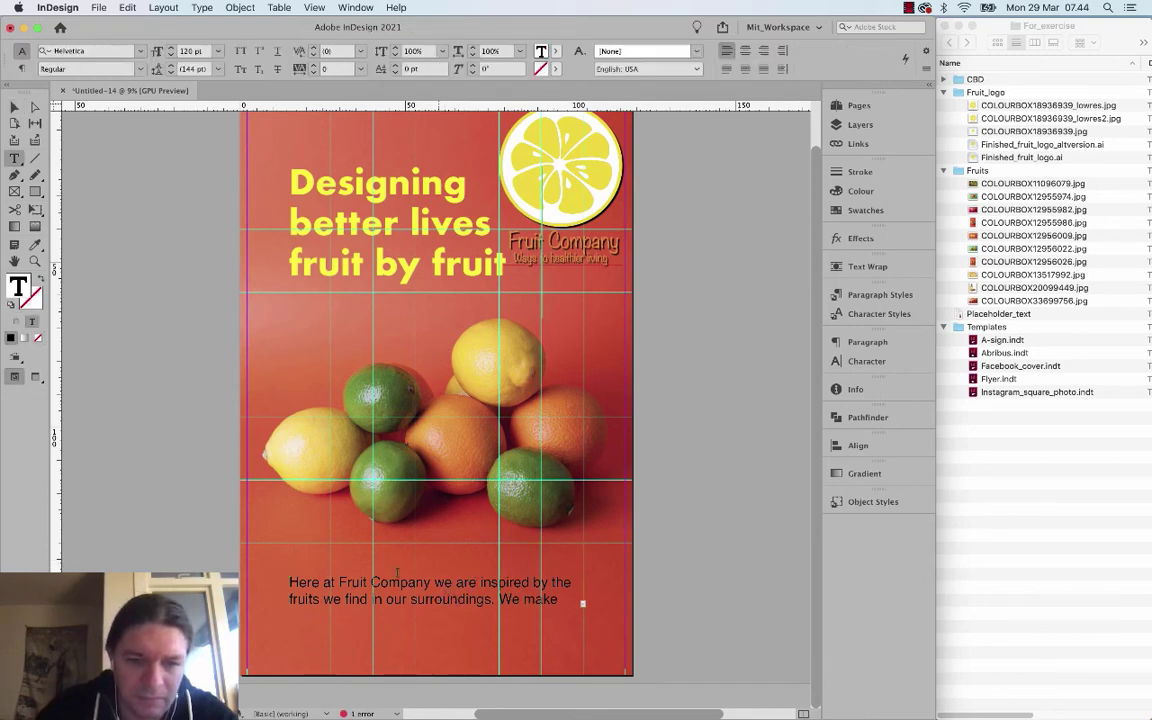
click(340, 568)
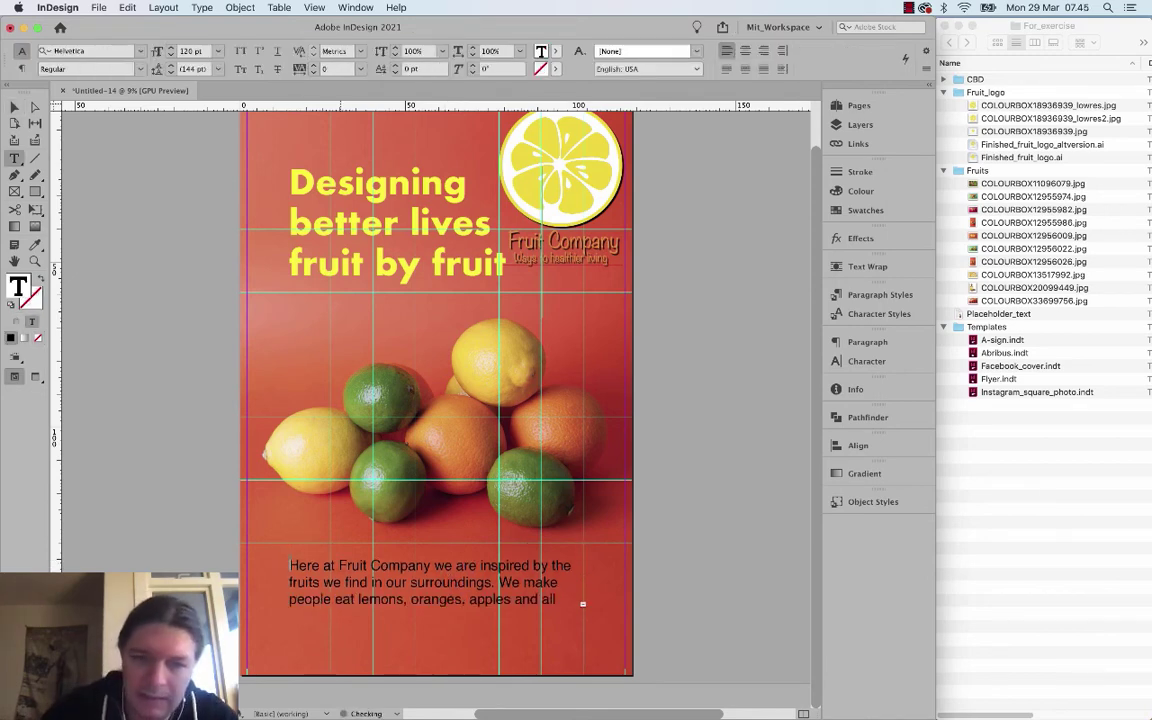
key(super+a)
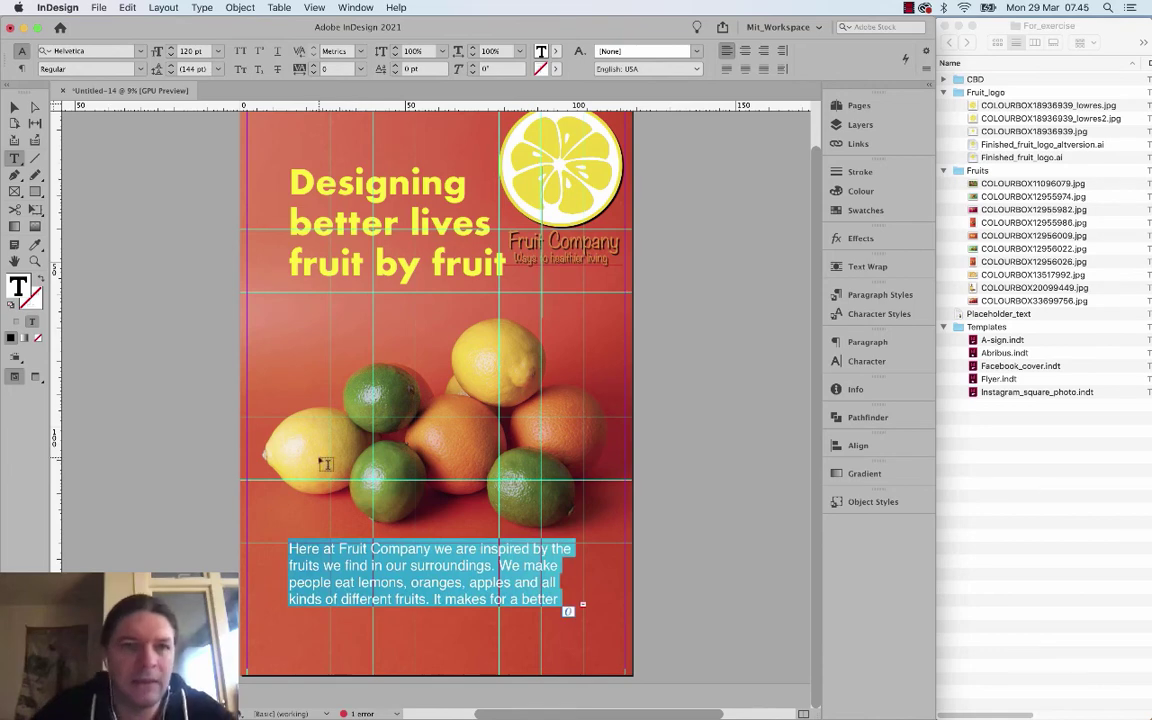
click(190, 51)
text(80)
key(Return)
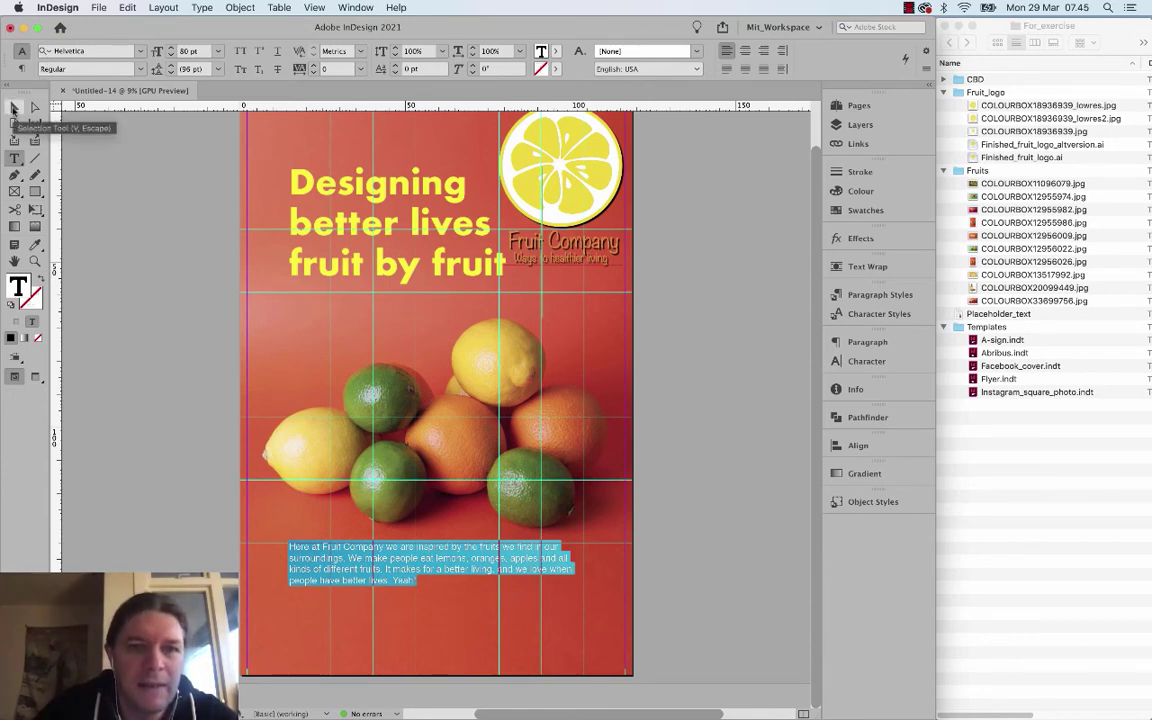
click(14, 108)
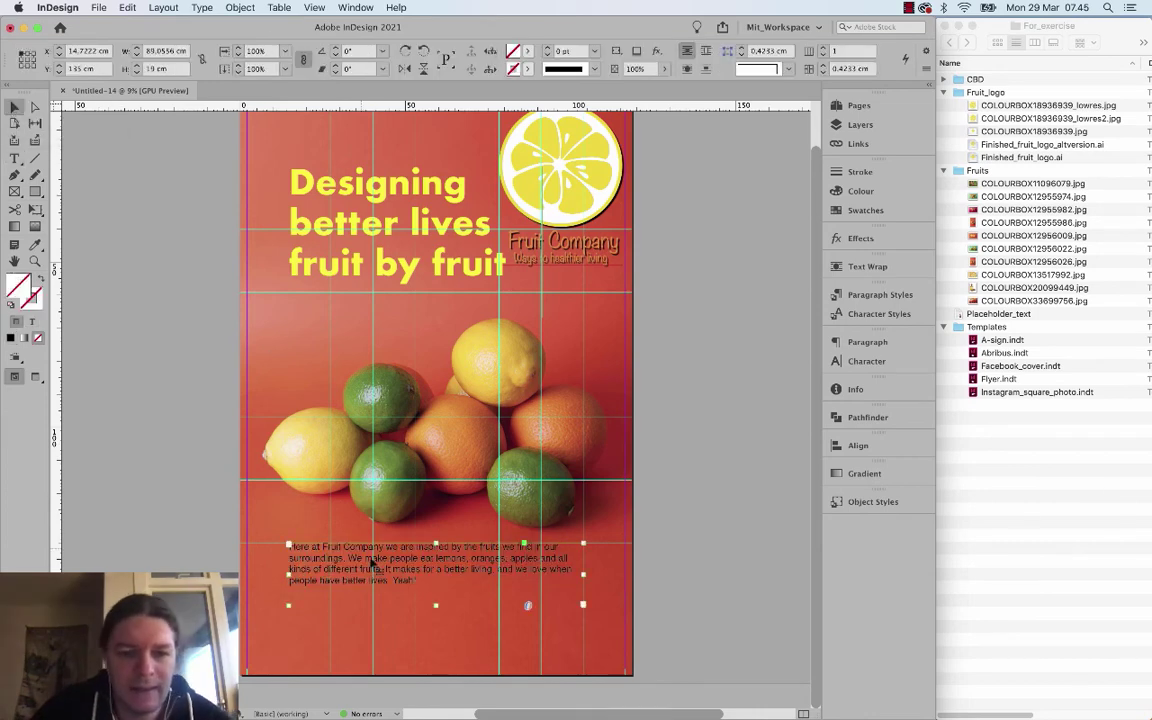
Colour all the body text white with the [Paper] swatch.
double_click(400, 565)
key(super+a)
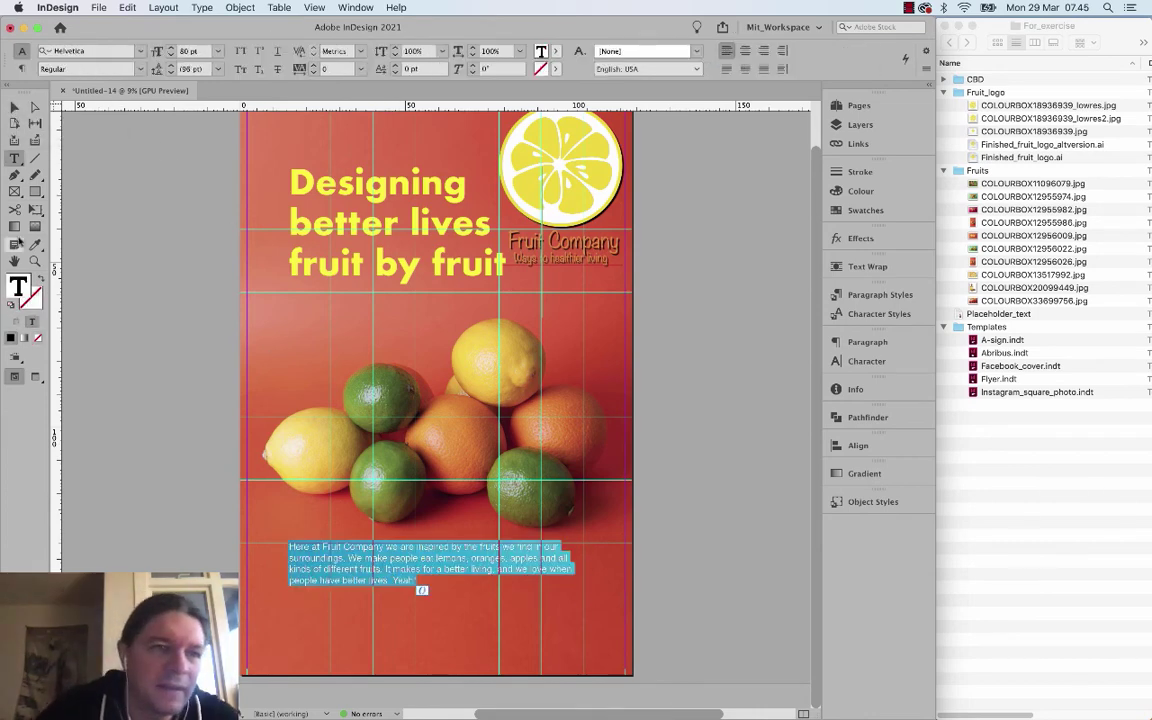
click(869, 211)
click(758, 238)
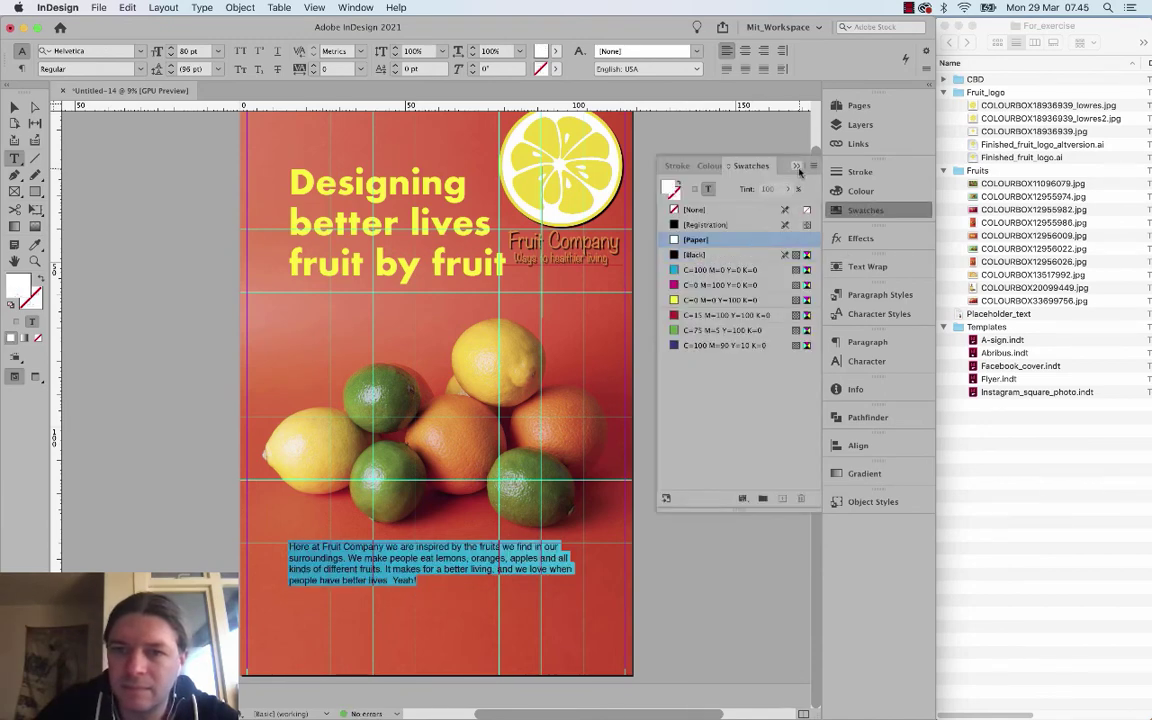
click(478, 567)
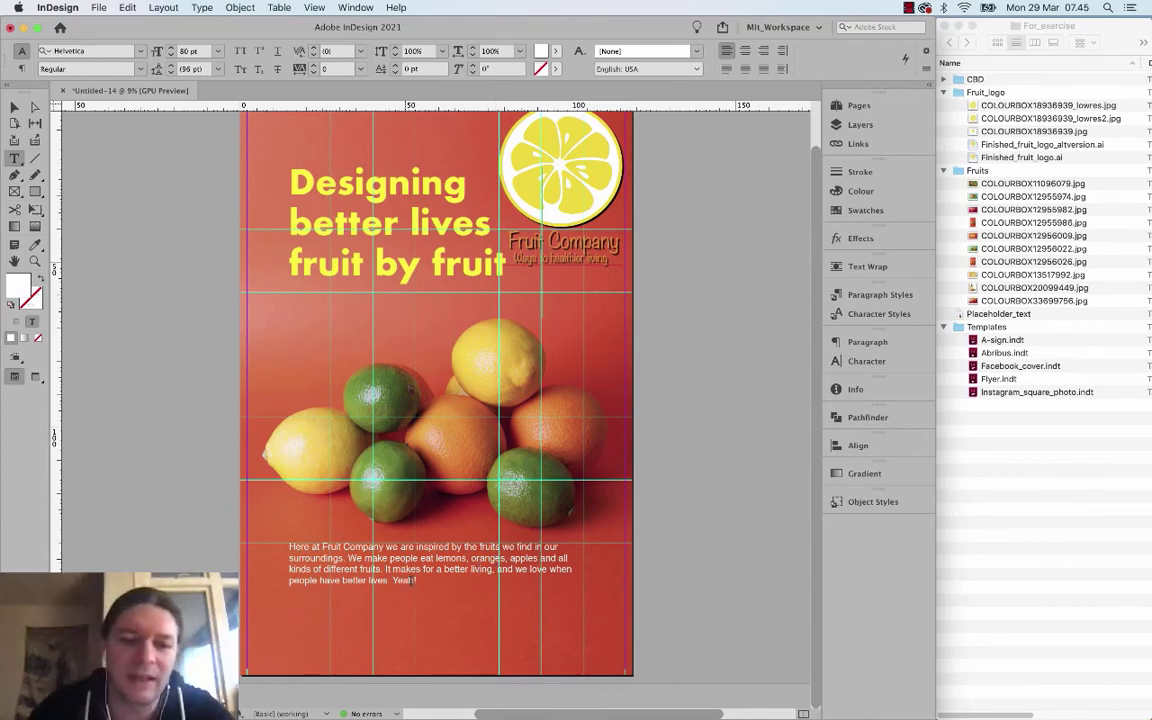
Increase the font size of all the body text to 96 pt so it still fits its frame.
key(super+a)
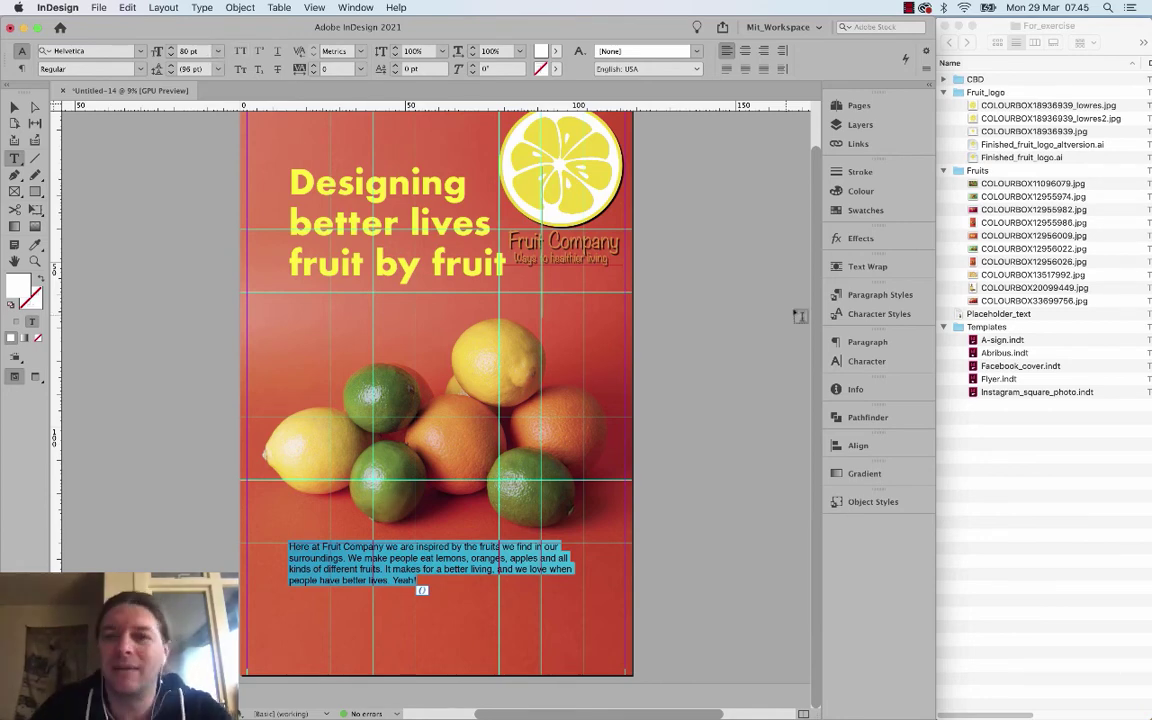
click(865, 210)
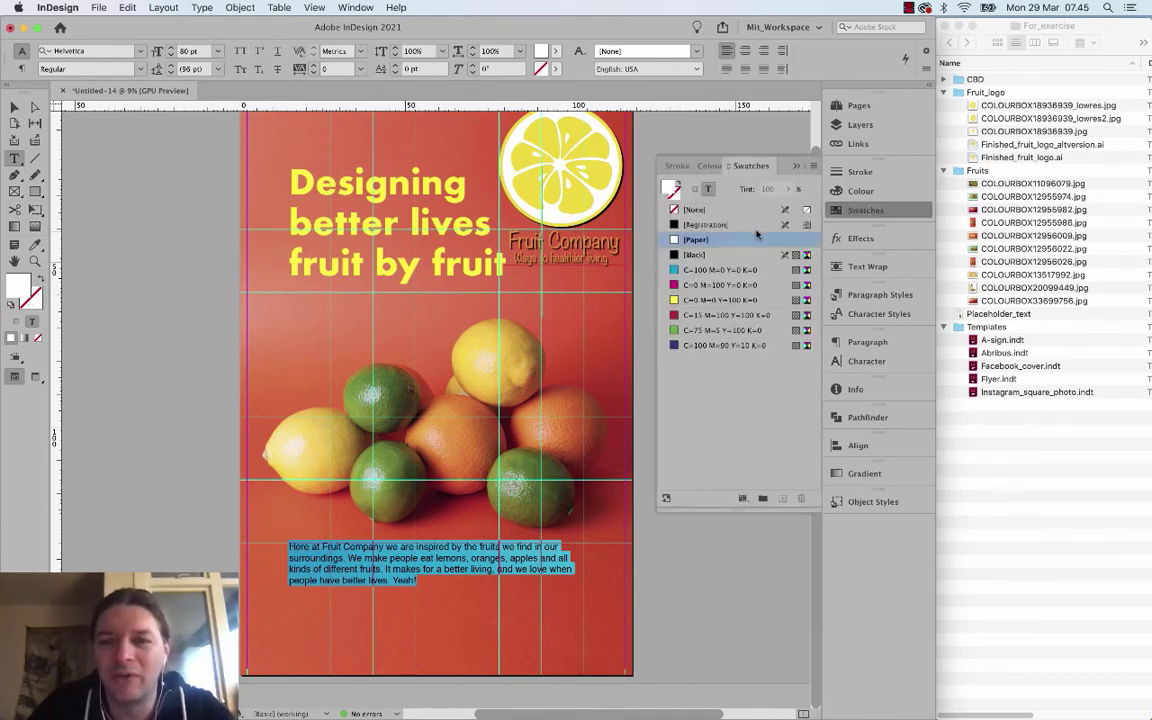
click(796, 167)
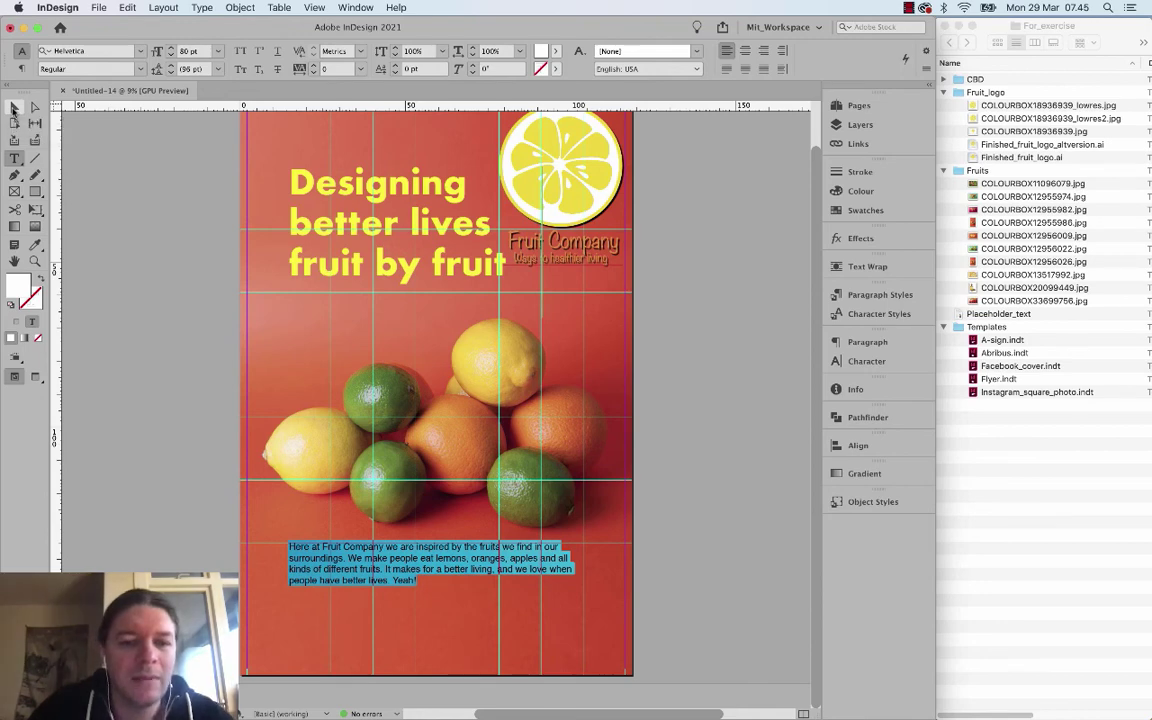
click(170, 49)
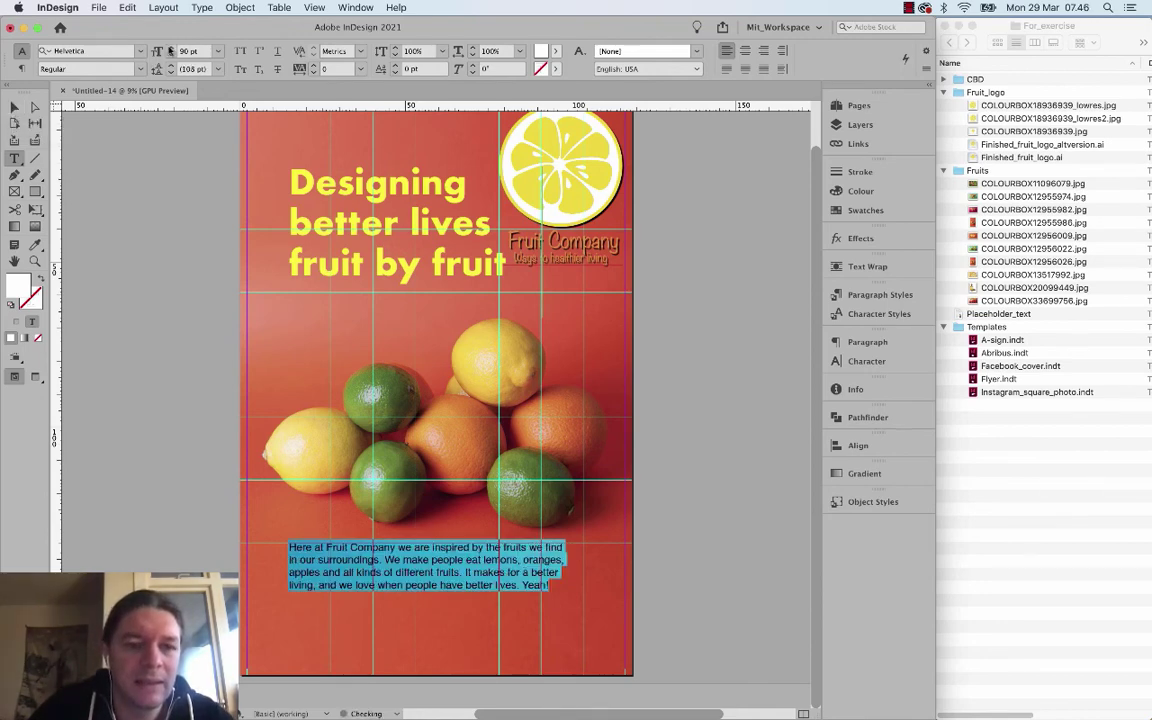
click(170, 49)
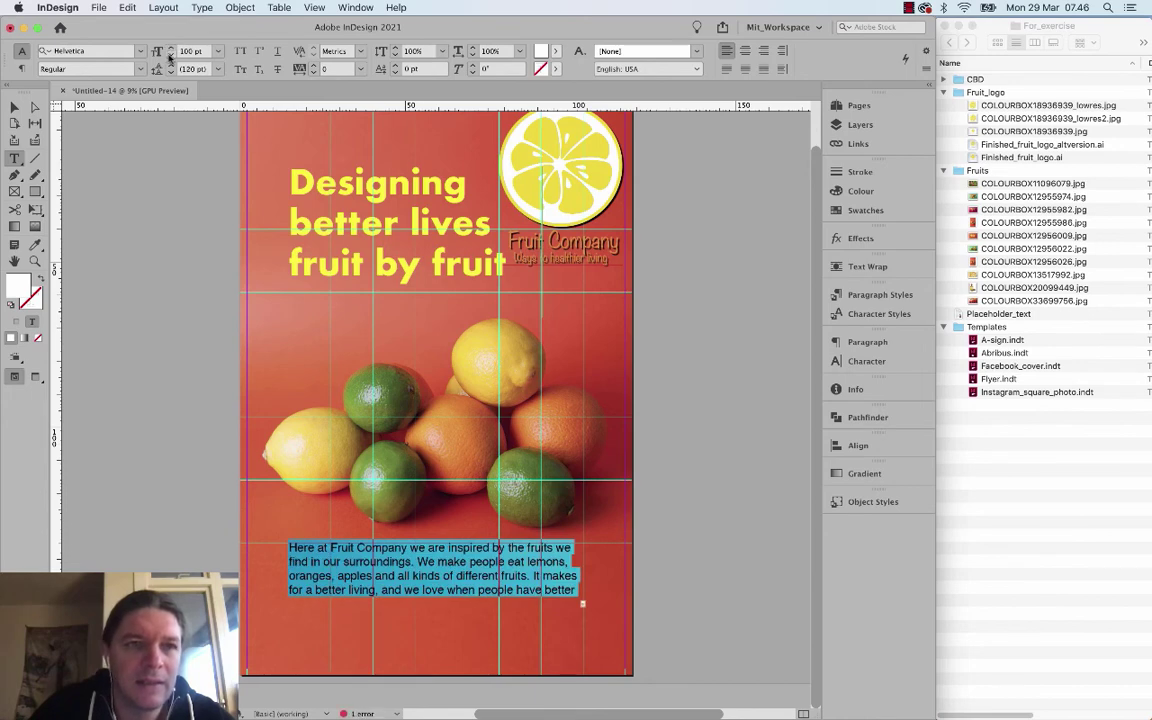
click(170, 56)
click(170, 56)
click(170, 56)
click(170, 56)
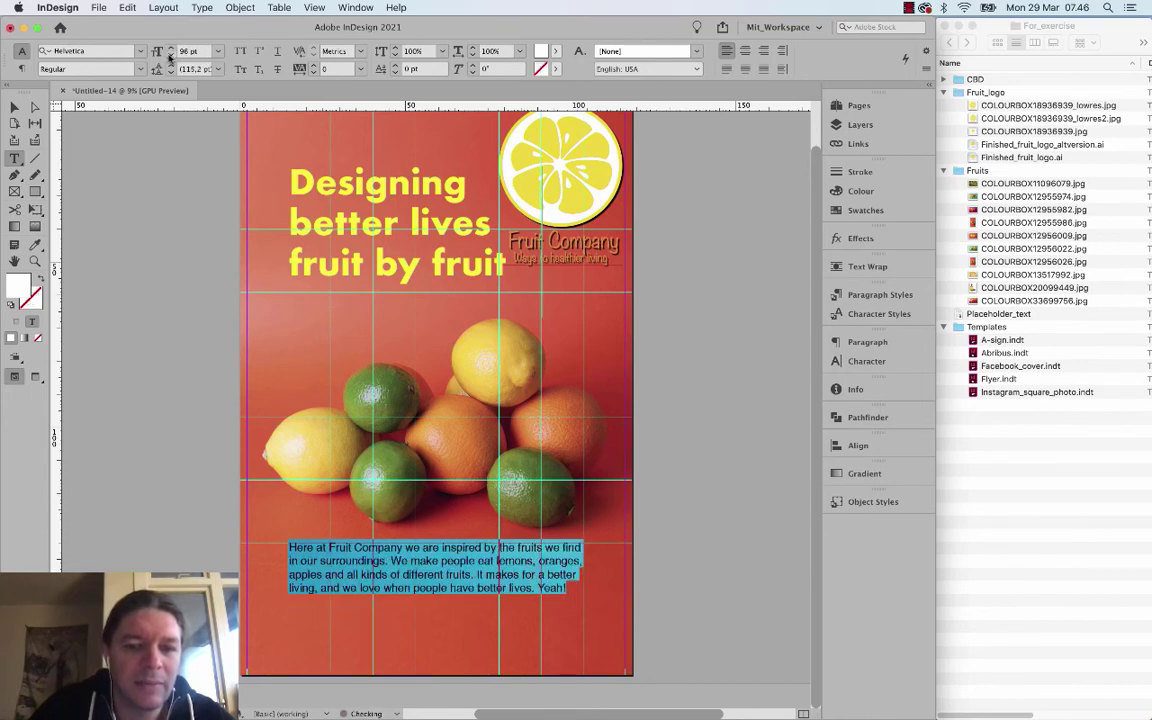
Justify the body text with its last line aligned left.
click(21, 67)
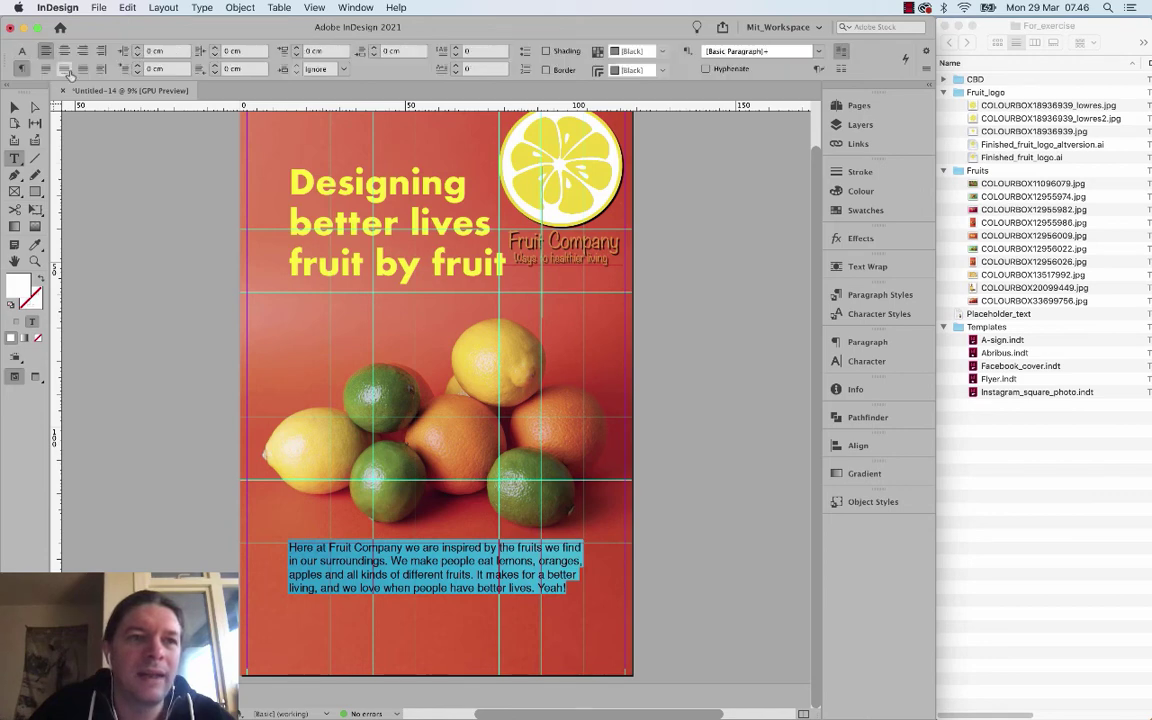
click(45, 68)
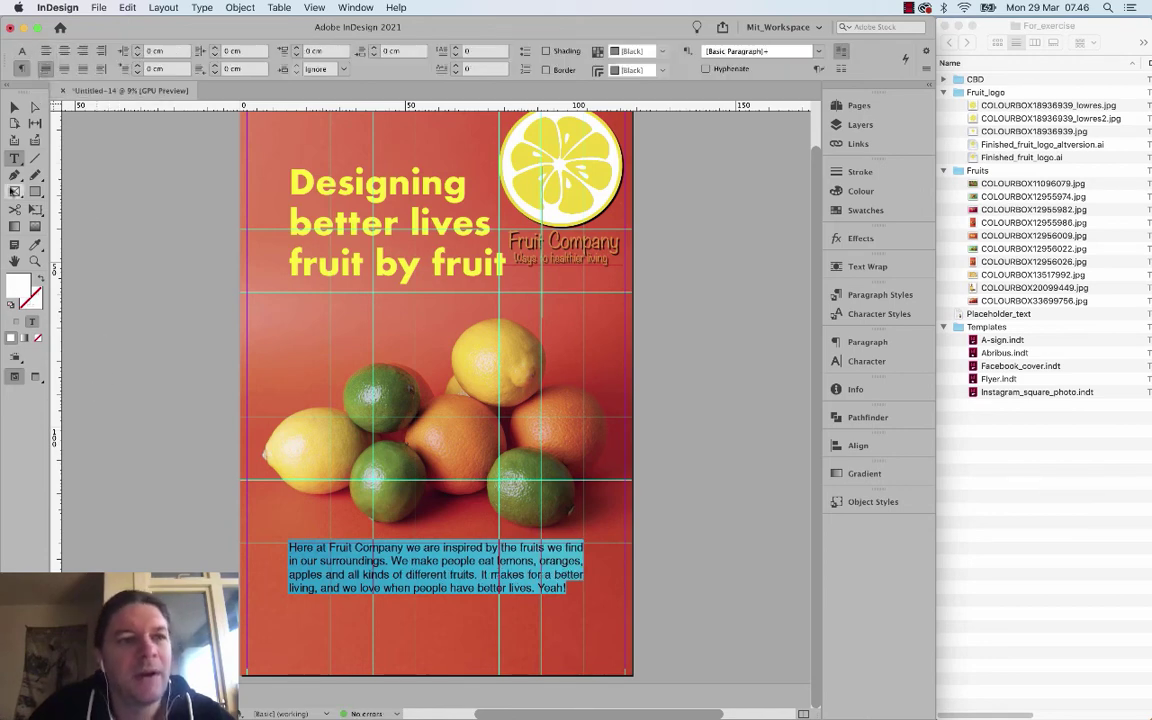
click(16, 109)
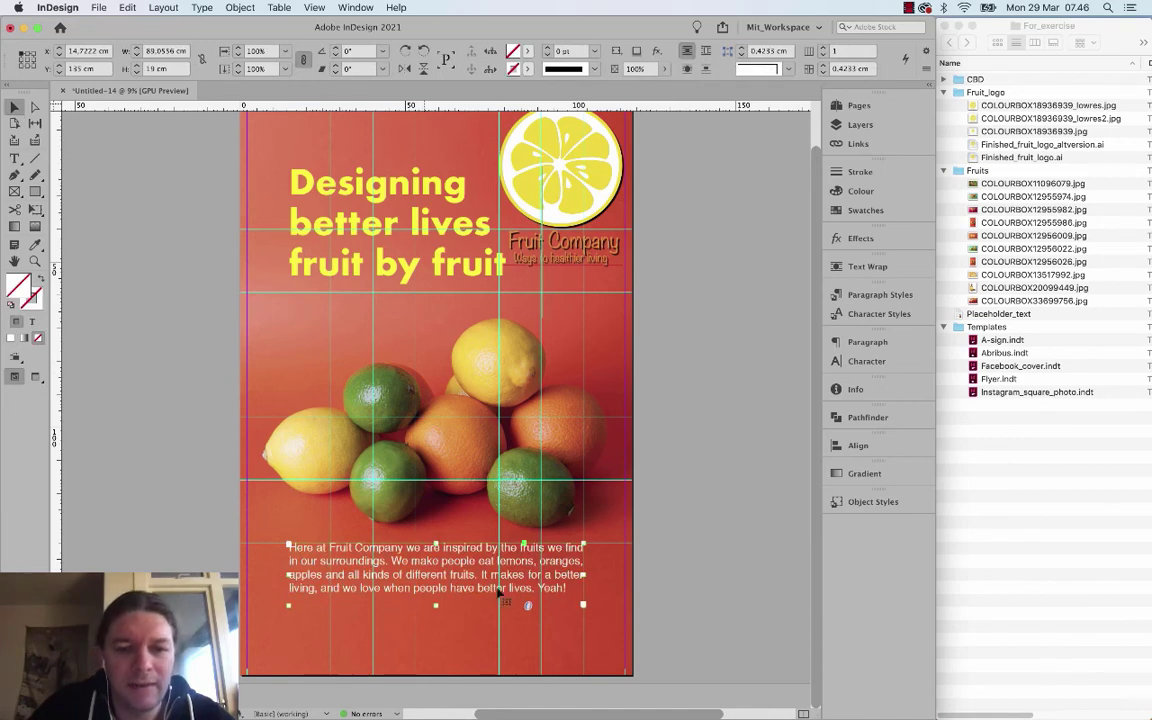
click(674, 540)
Preview the poster without guides, then try the heading frame at Y 40 cm and return it to Y 21 cm.
key(w)
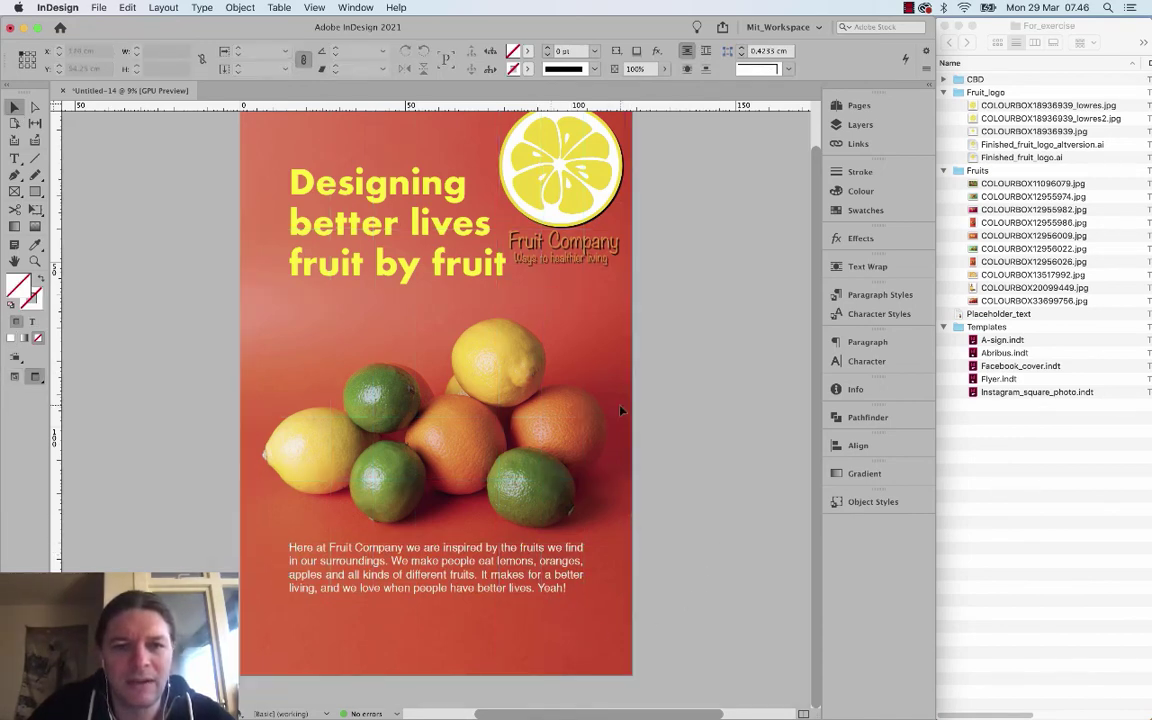
click(451, 249)
key(w)
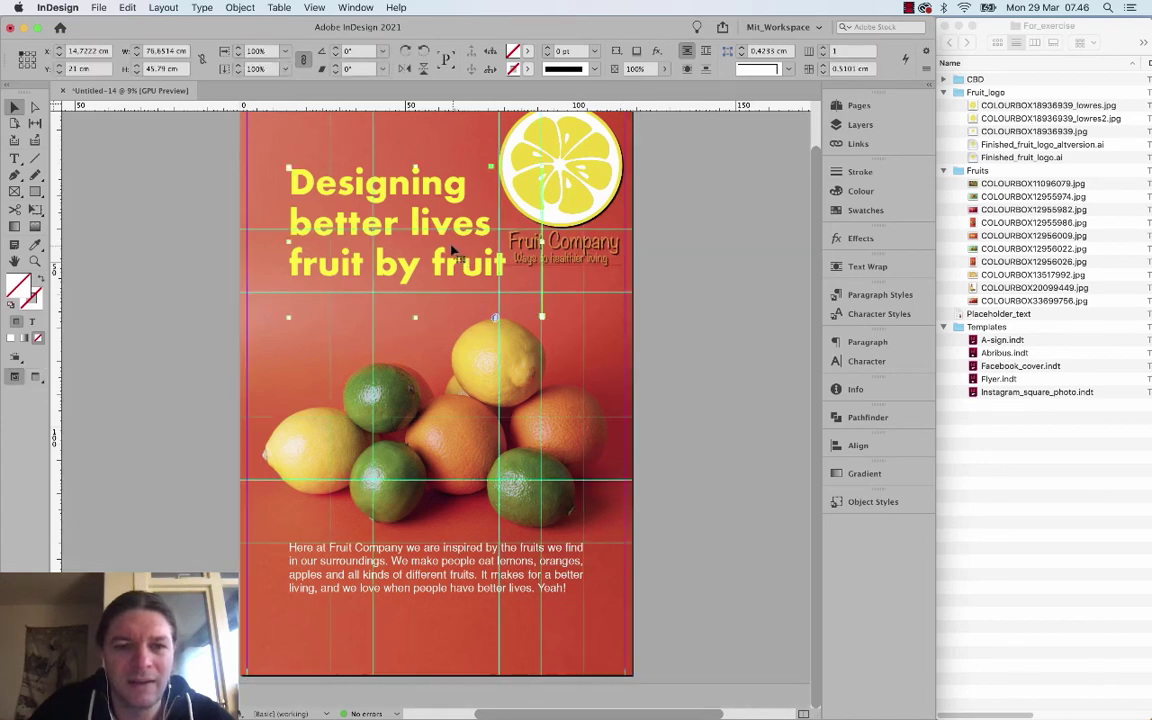
drag(451, 249, 452, 316)
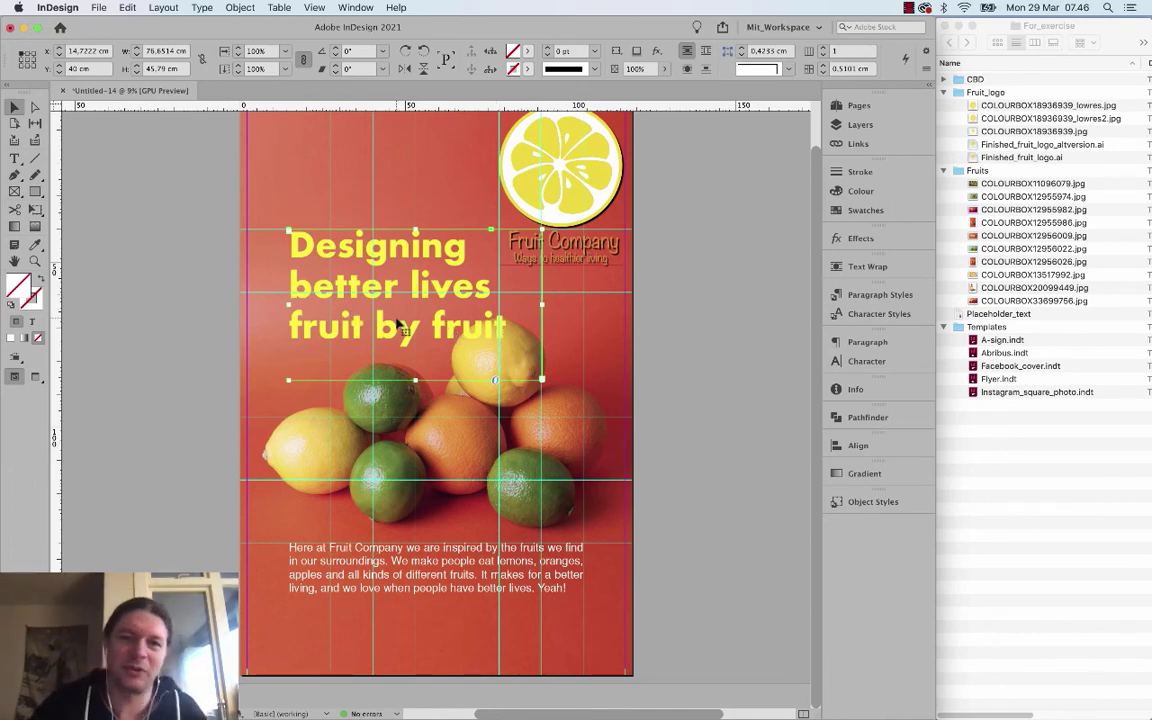
drag(398, 322, 410, 244)
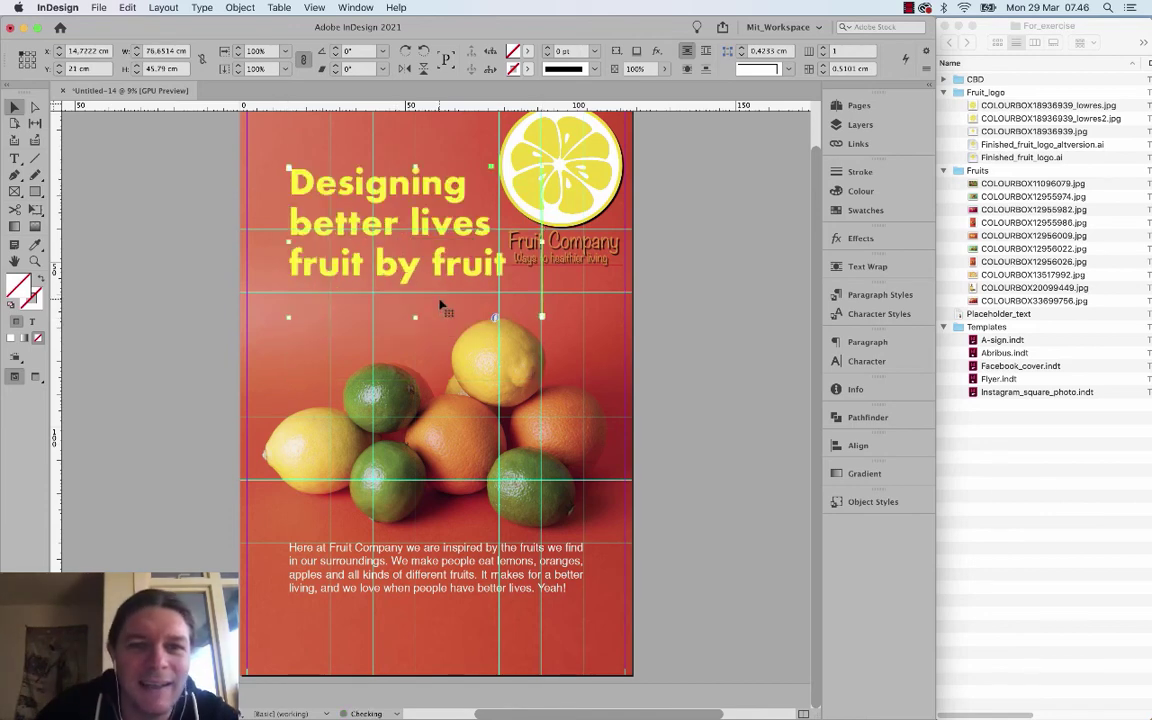
click(683, 266)
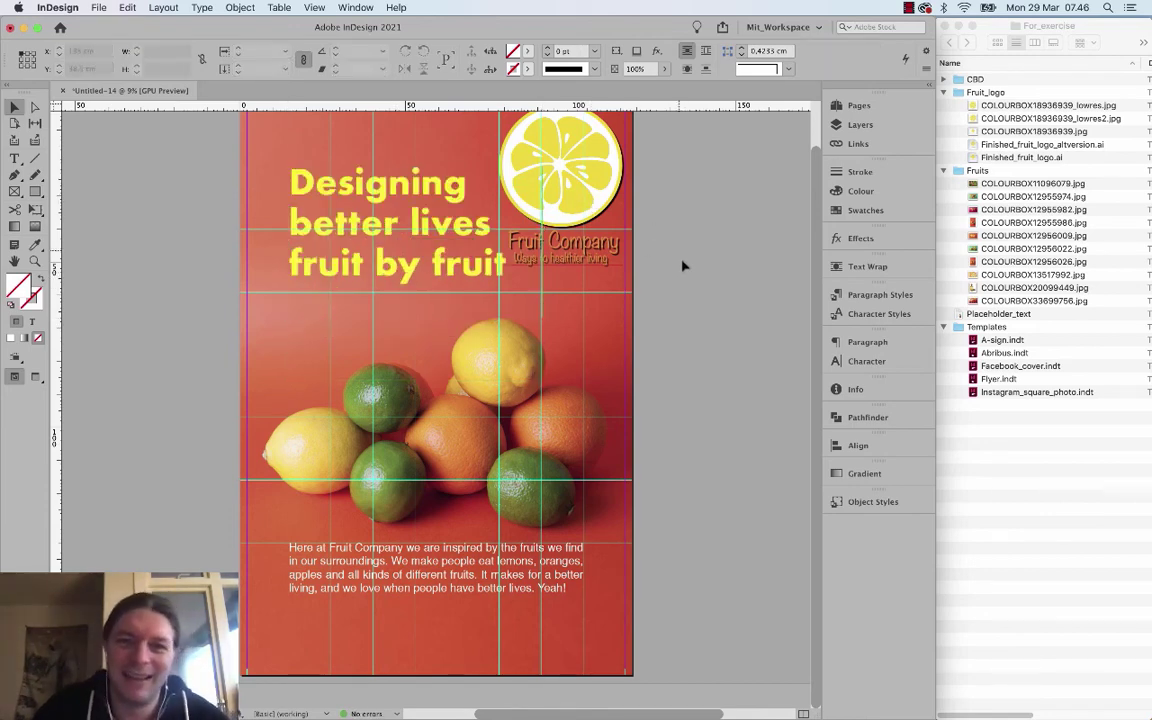
Unlock Layer 2 and Layer 1 so the logo and the fruit photo can be selected.
scroll(659, 312, up, 2)
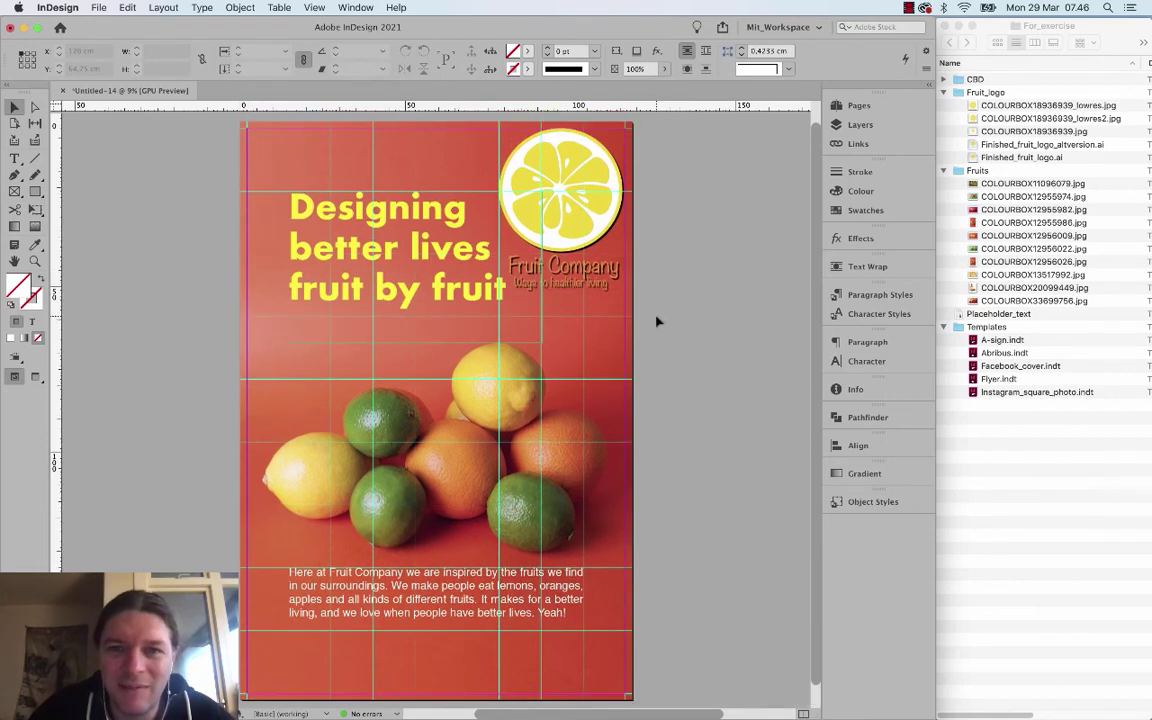
click(858, 126)
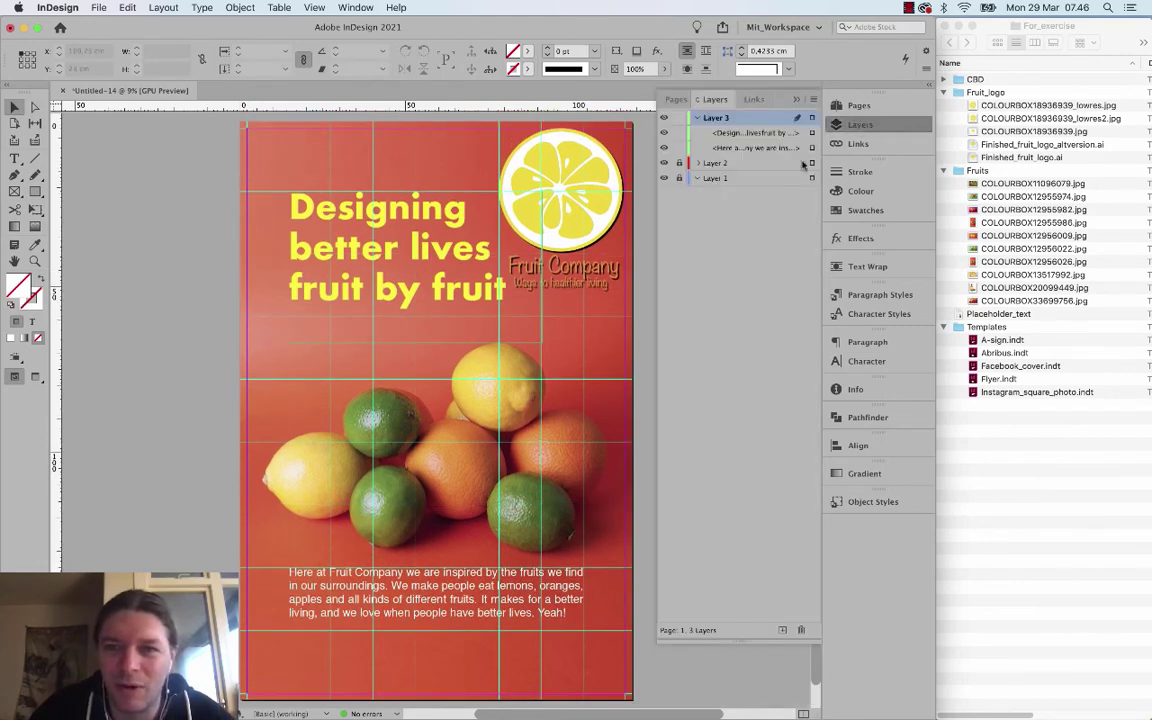
click(680, 163)
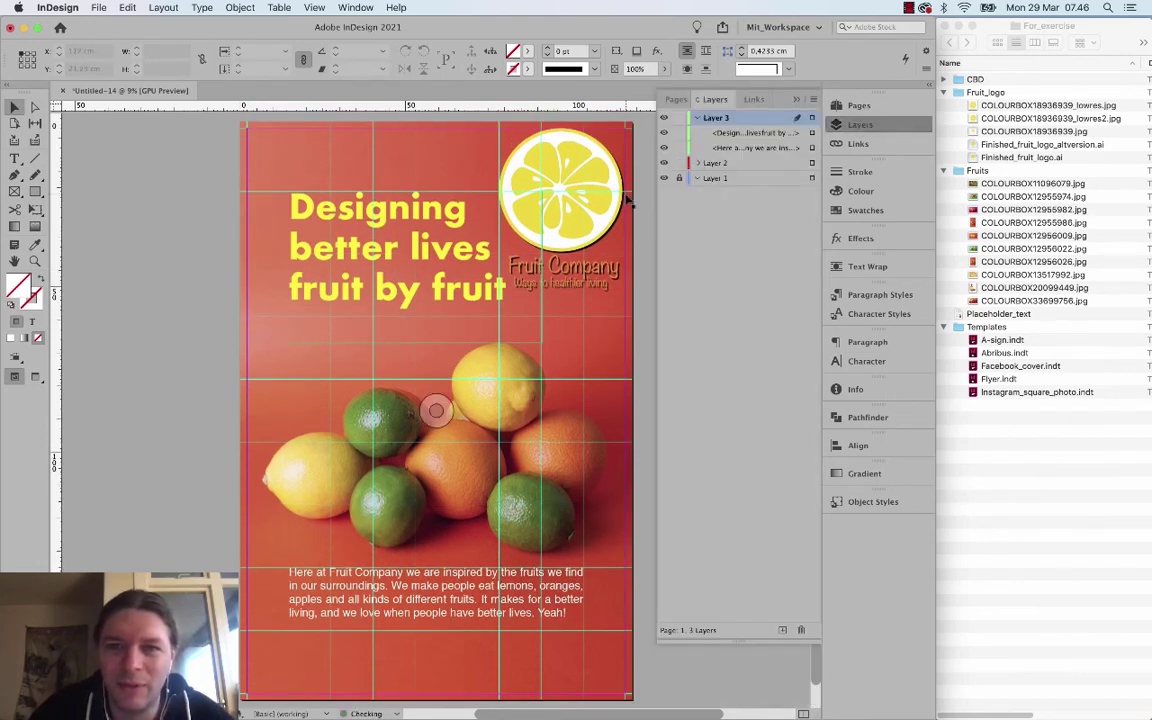
click(537, 236)
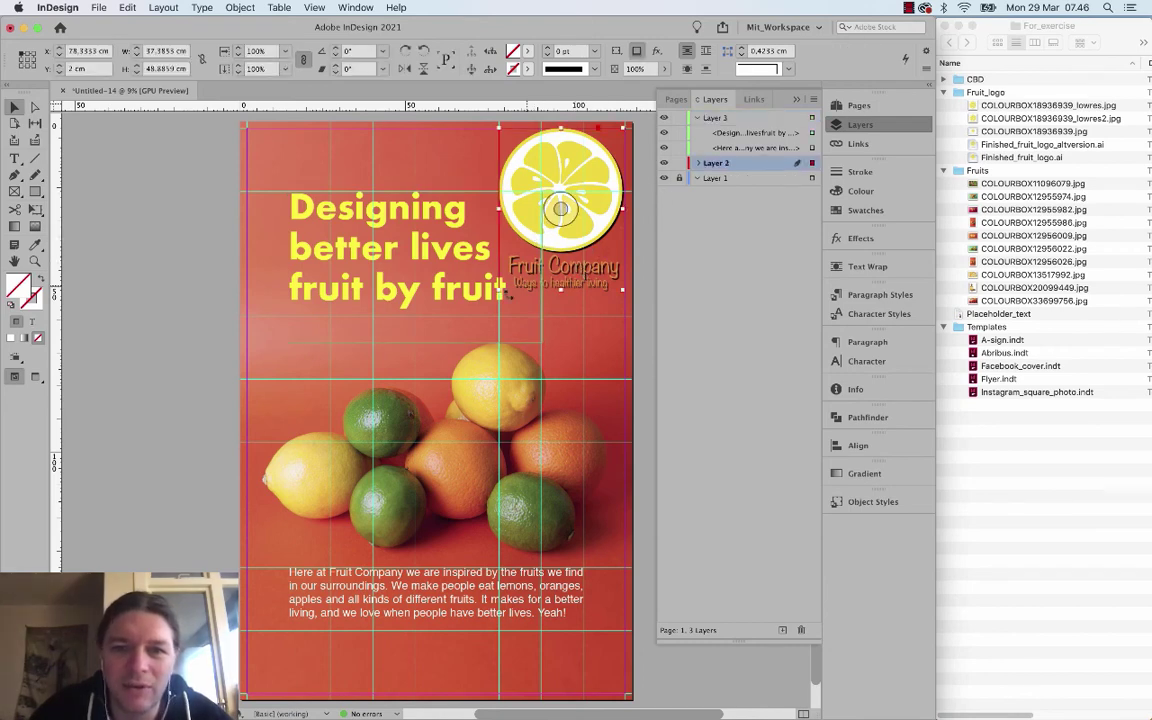
key(super+shift+a)
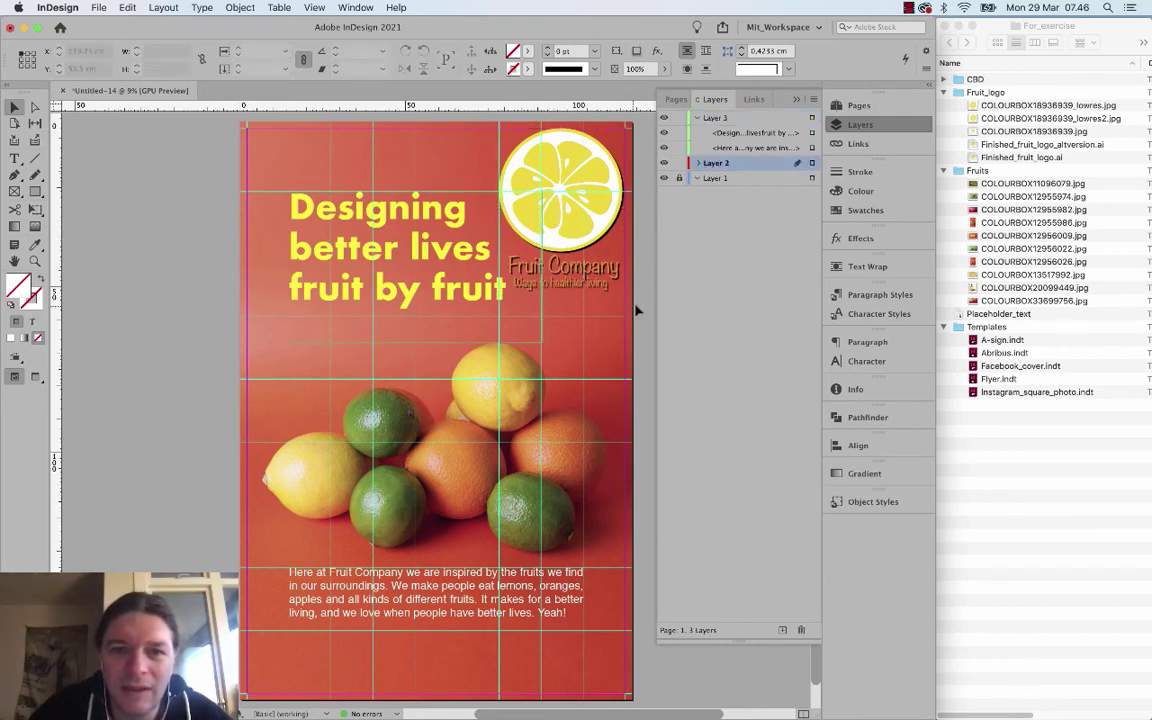
click(612, 288)
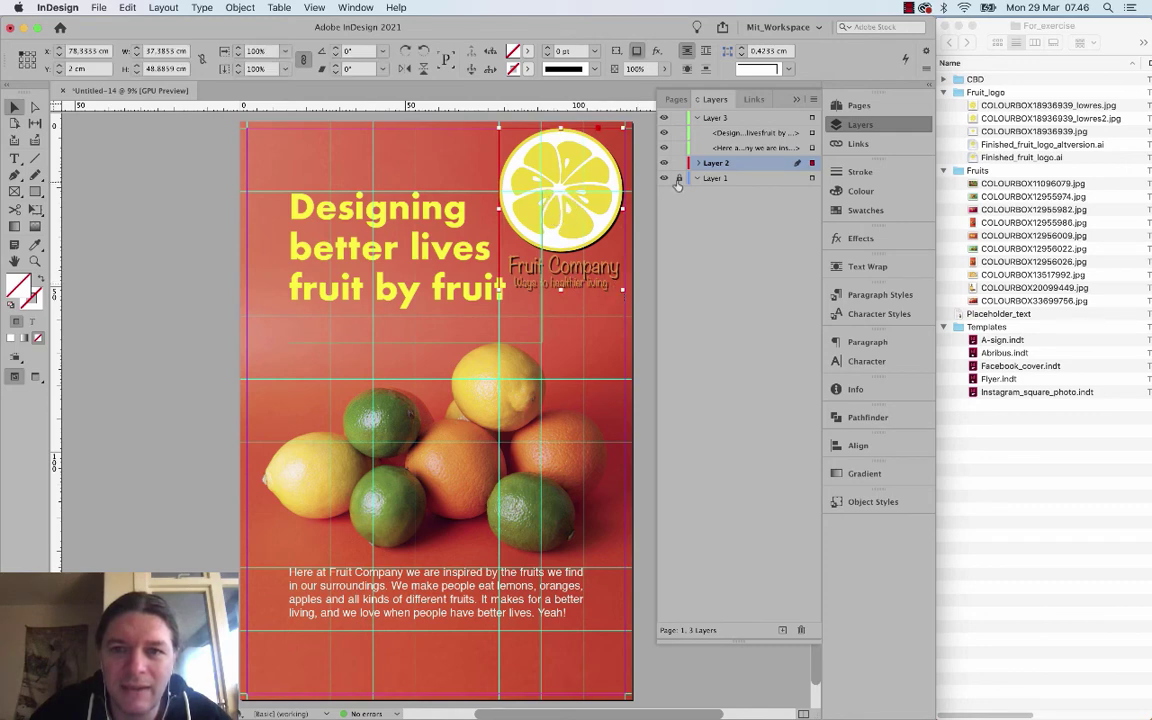
key(super+shift+a)
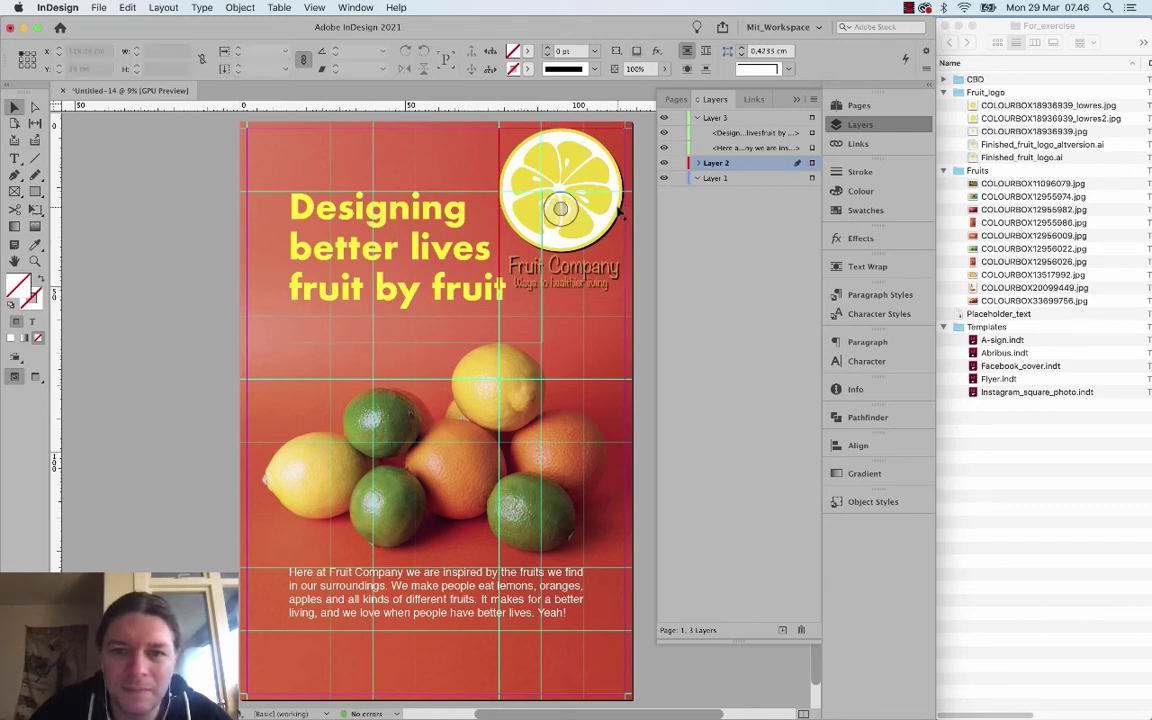
click(618, 207)
key(super+shift+a)
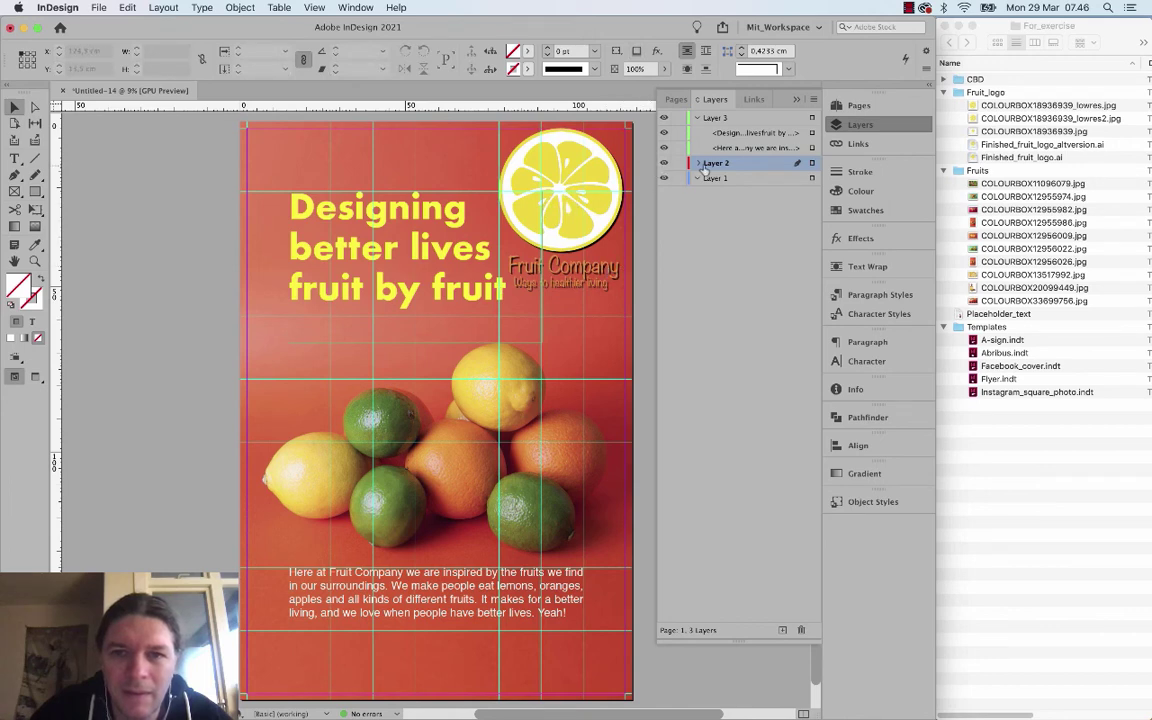
Scale the logo on Layer 2 down to about 24.9 by 32.5 cm, keeping its upper-right corner in place.
click(698, 164)
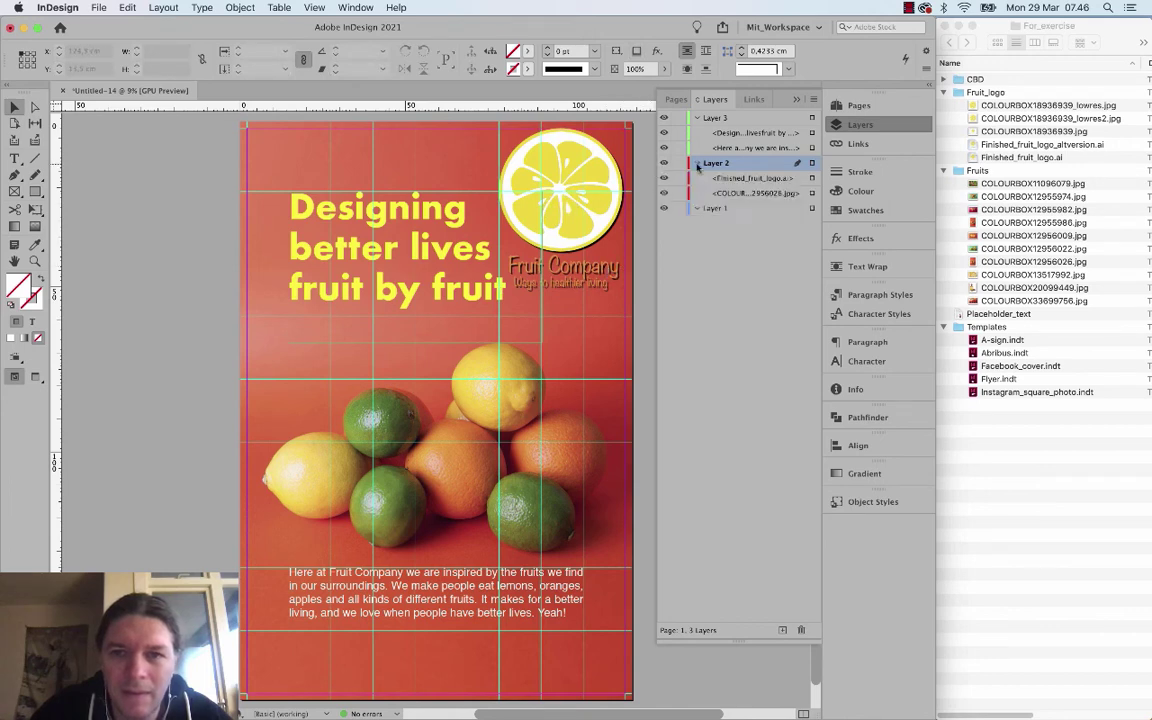
click(812, 194)
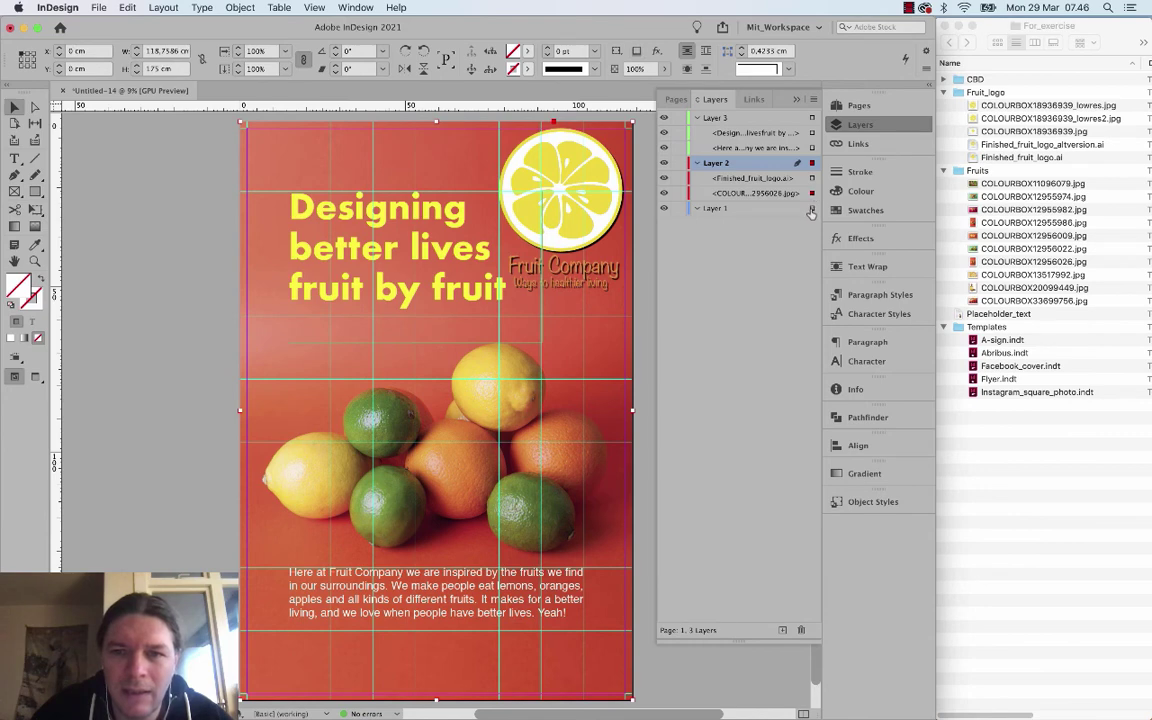
click(811, 210)
click(812, 179)
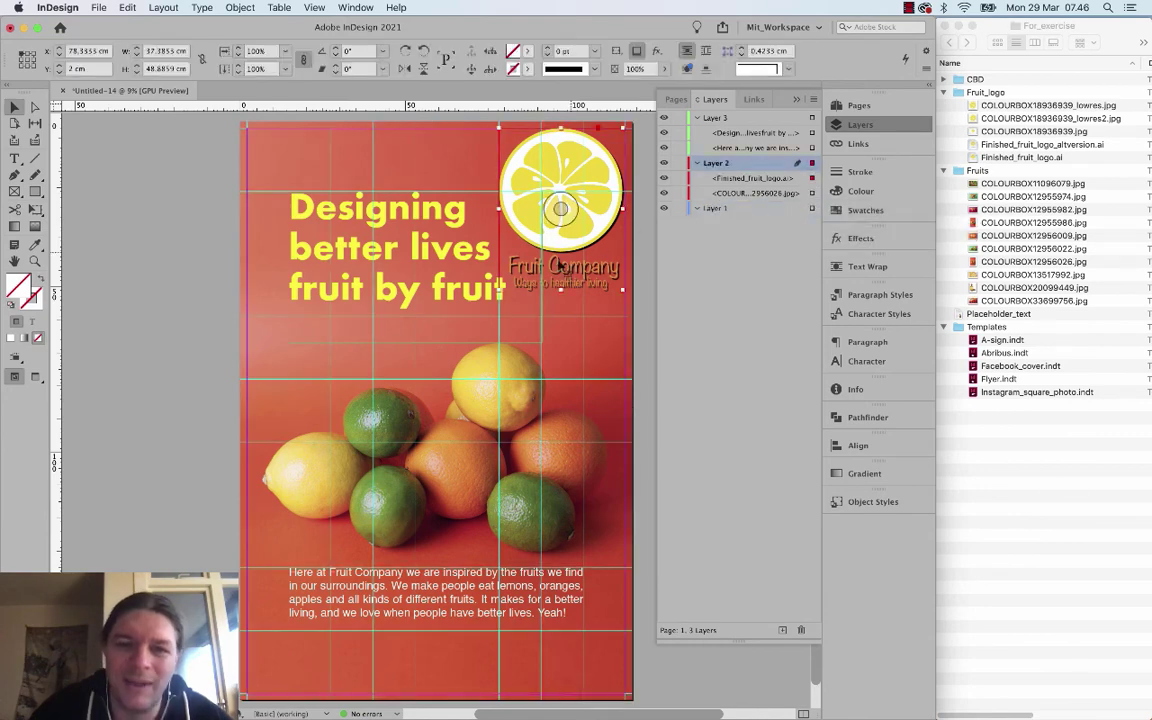
drag(498, 290, 584, 233)
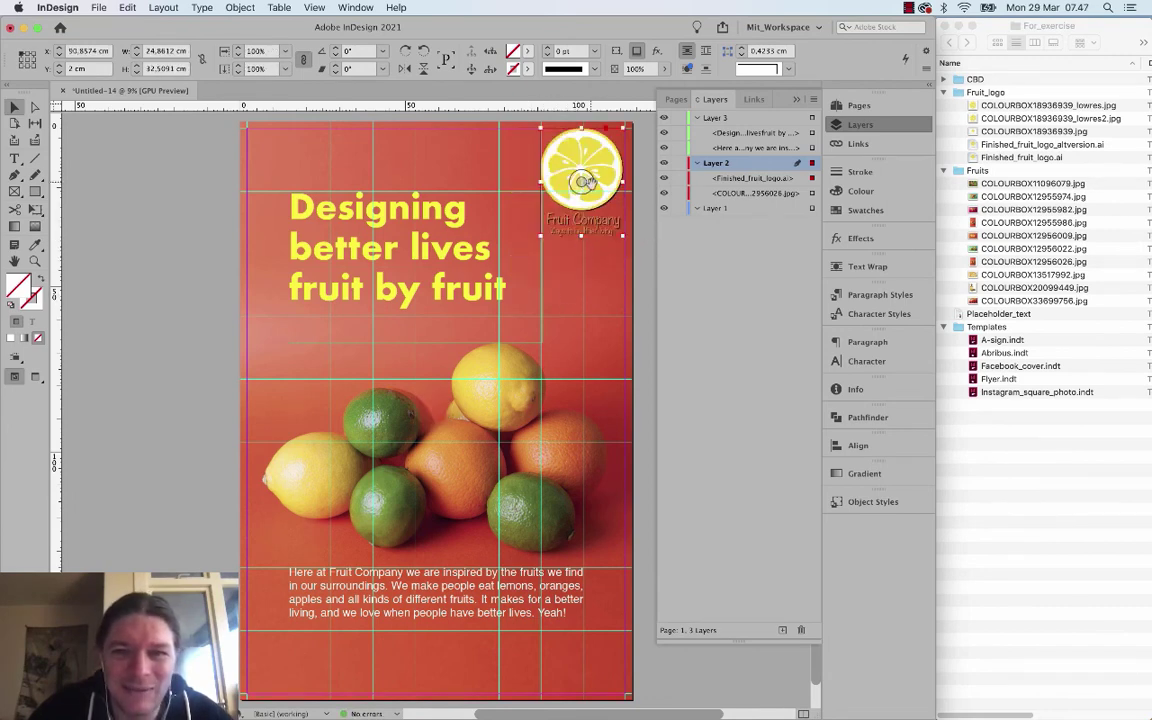
click(647, 210)
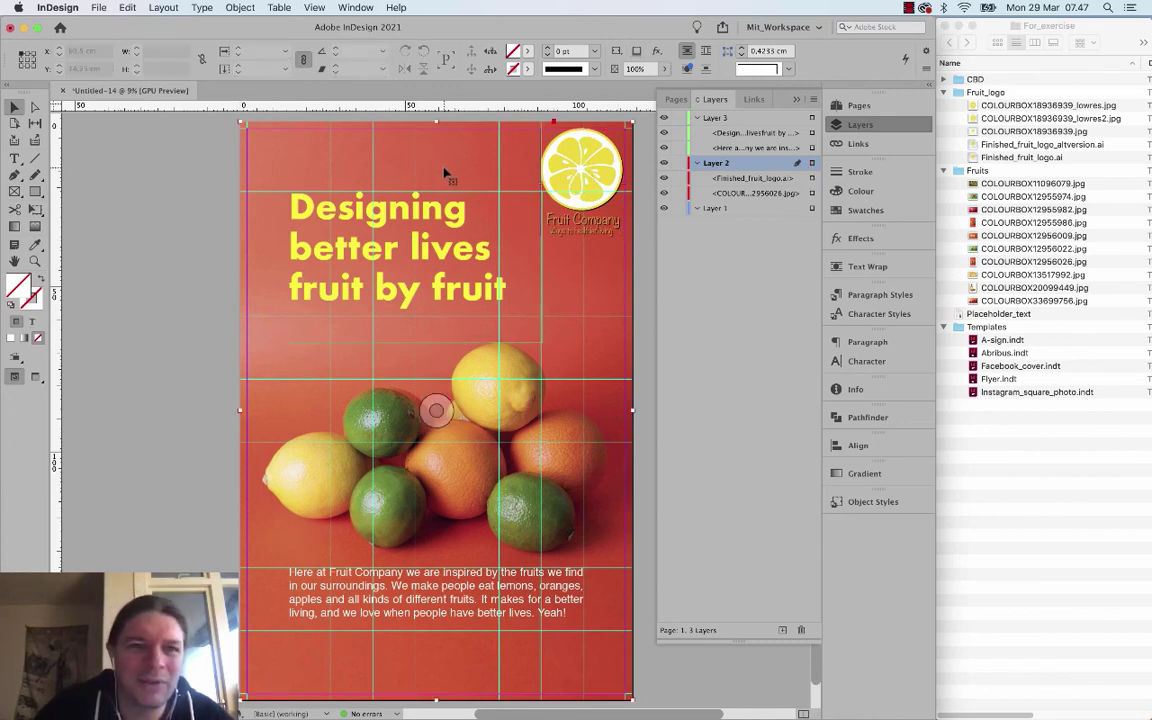
Try a Directional Feather on the fruit photo with a top feather width of 35,2778 cm.
click(400, 158)
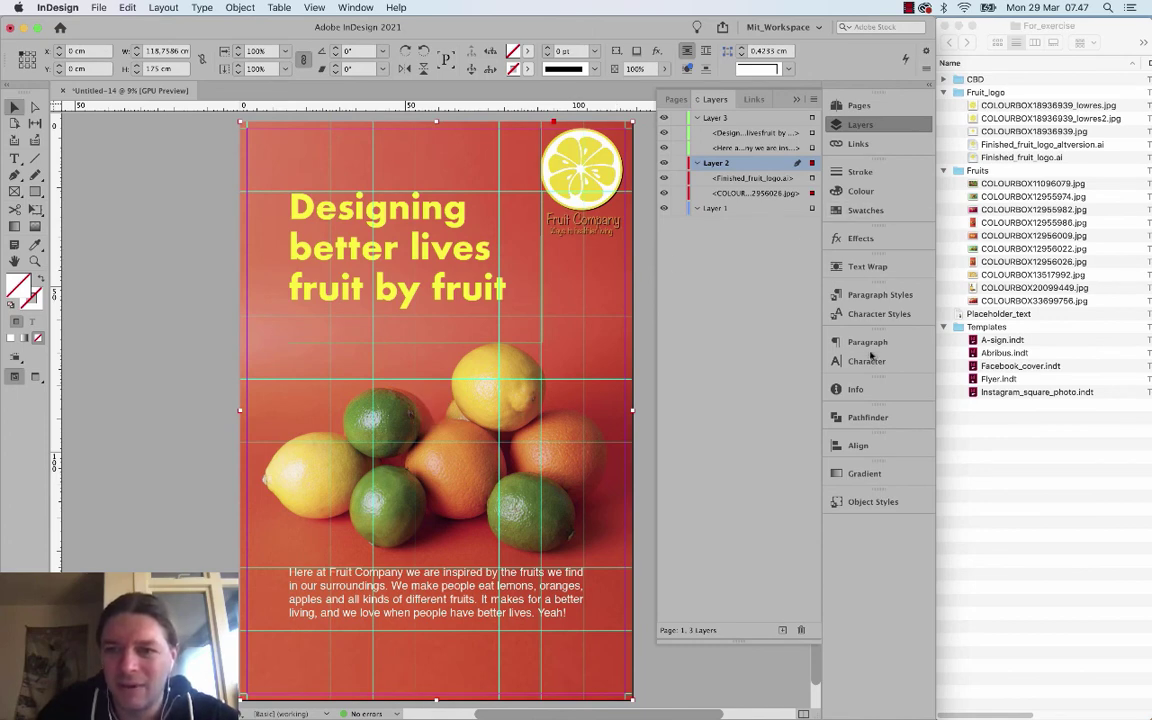
click(859, 238)
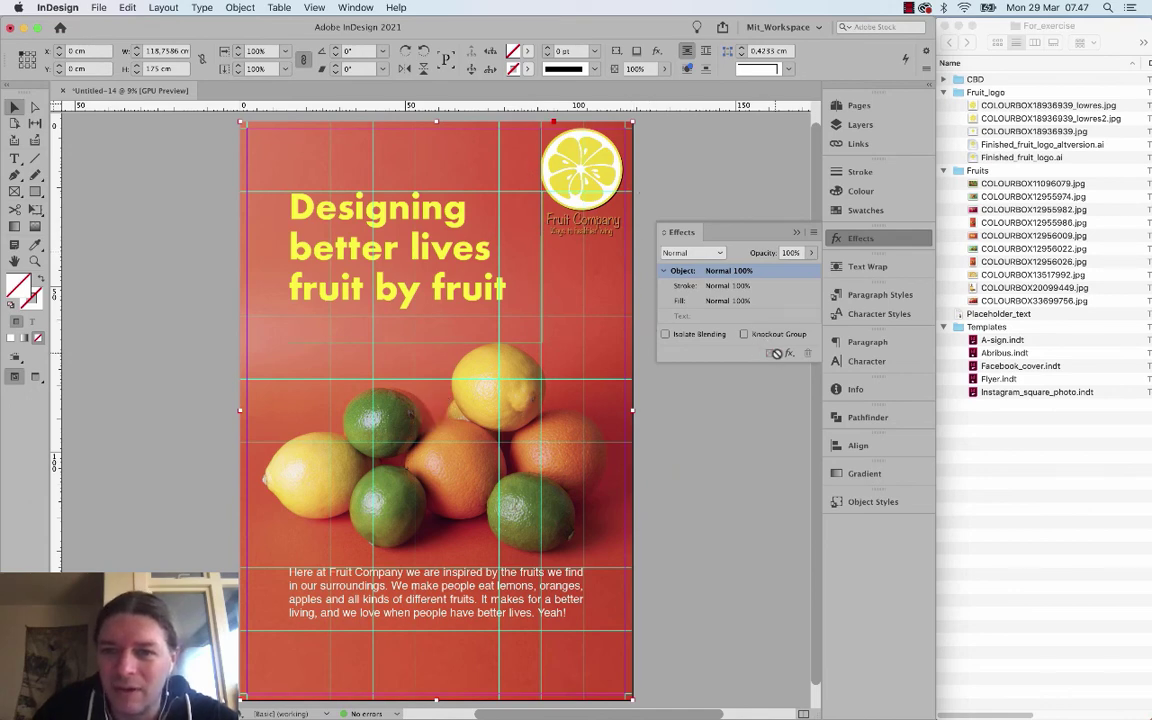
click(789, 353)
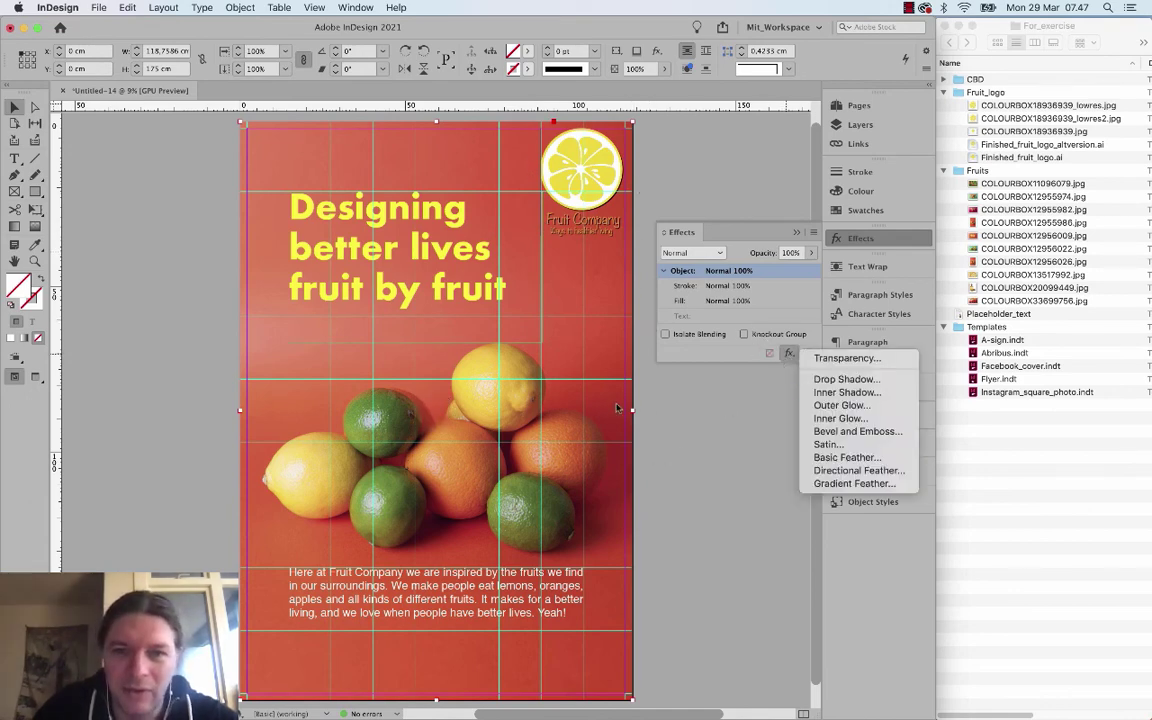
click(849, 471)
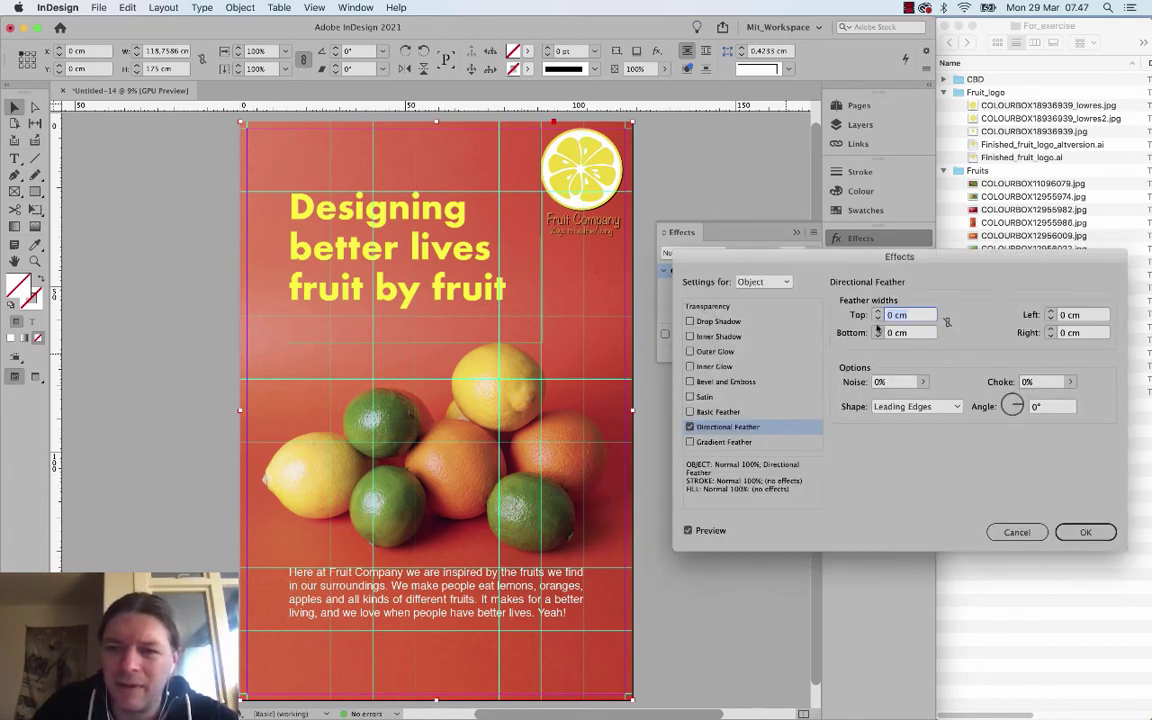
click(878, 314)
click(878, 314)
click(878, 314)
click(878, 314)
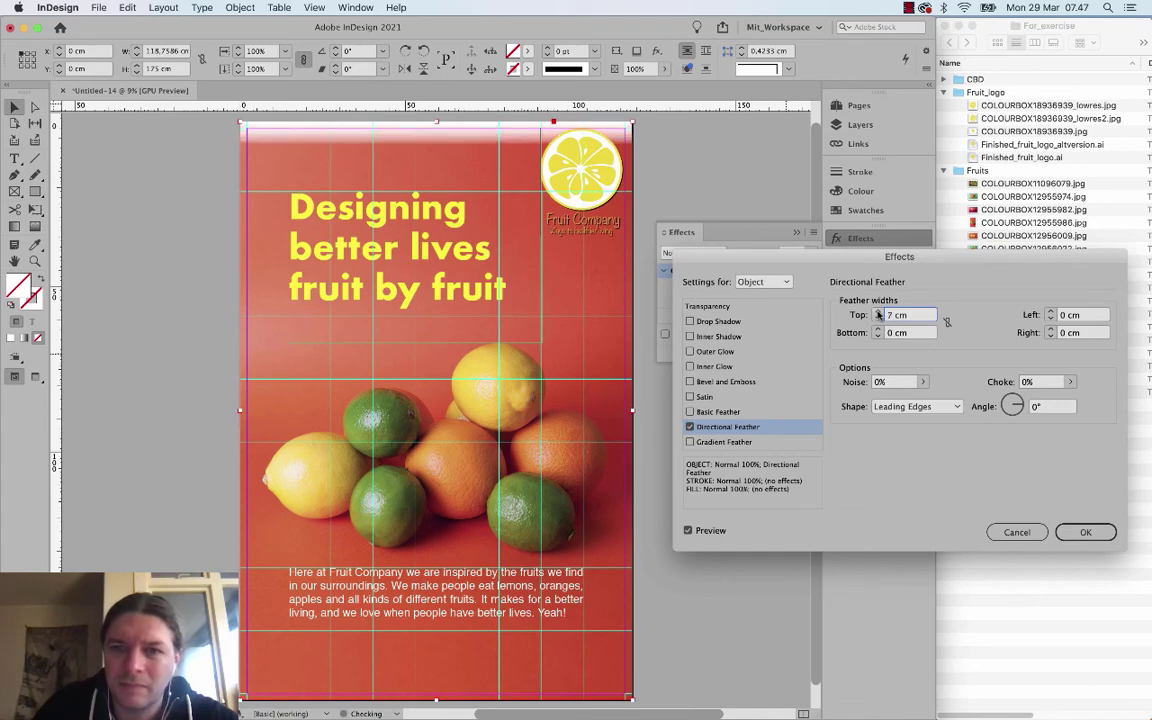
click(878, 314)
click(878, 314)
click(878, 314)
click(878, 314)
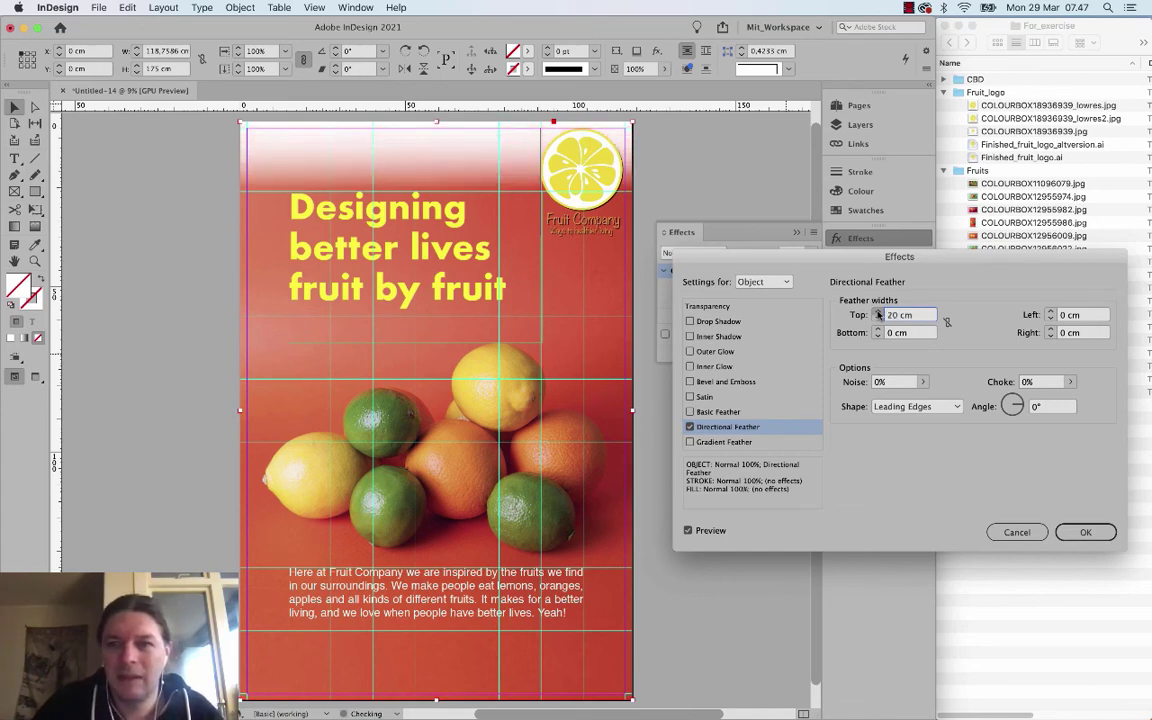
click(878, 314)
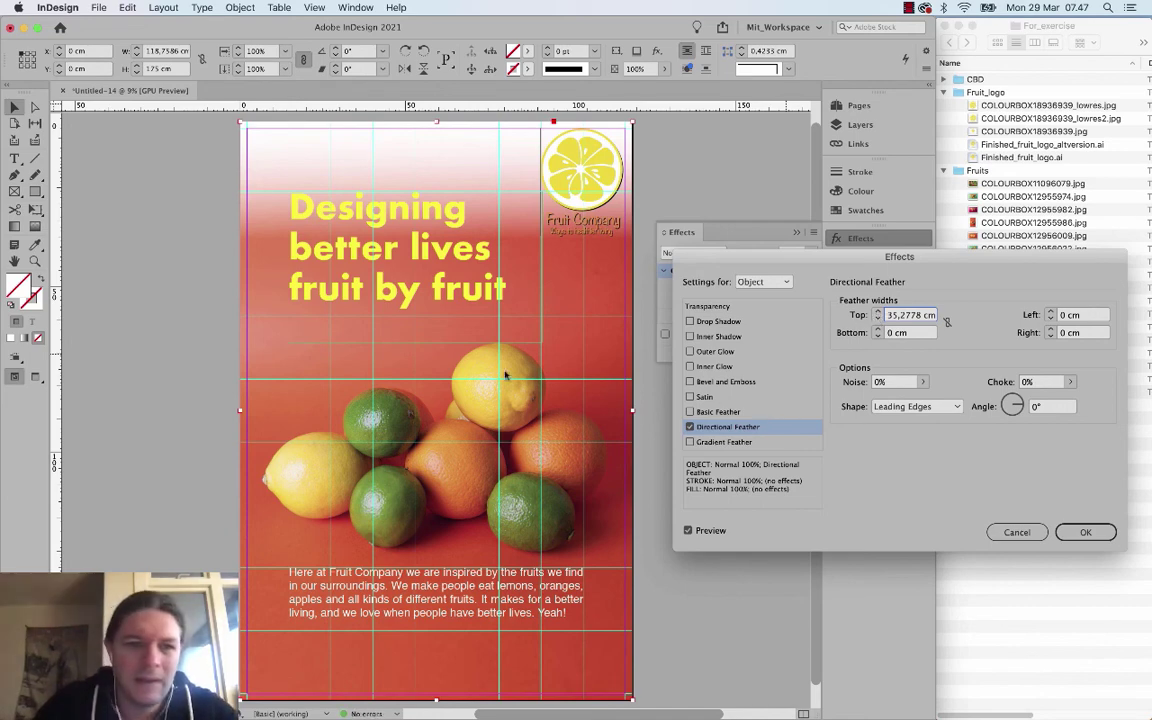
Compare the fruit photo with and without the Directional Feather by switching the effect preview off and on.
click(689, 530)
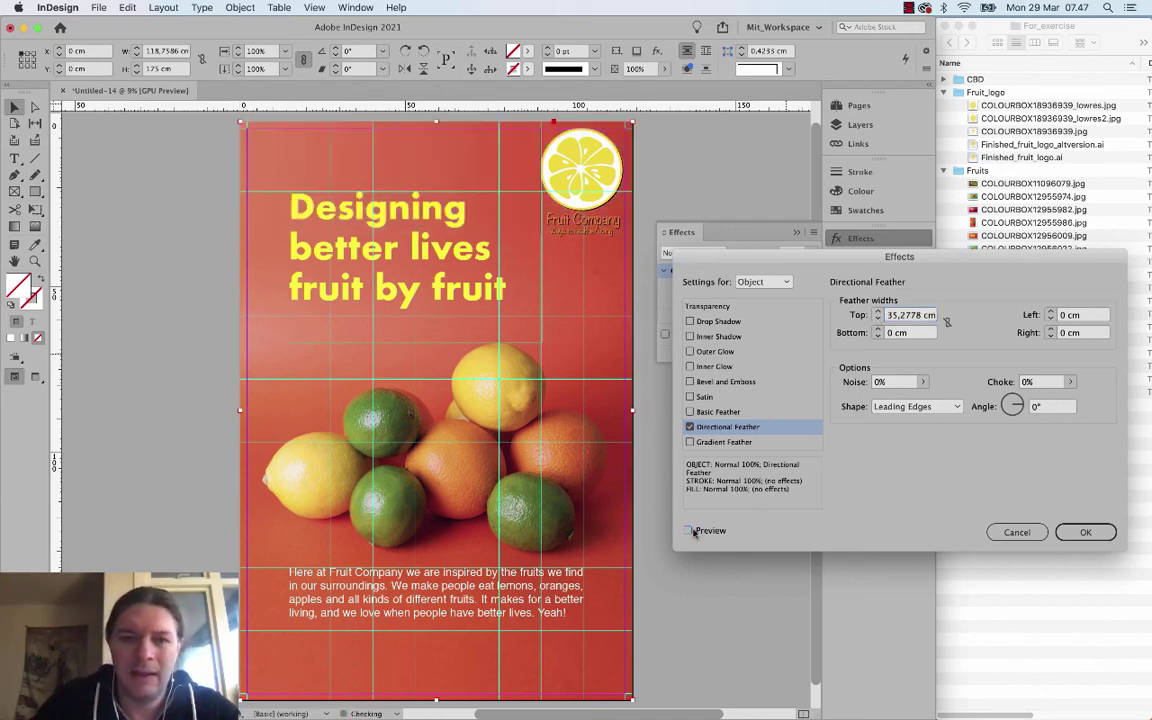
click(689, 530)
click(689, 530)
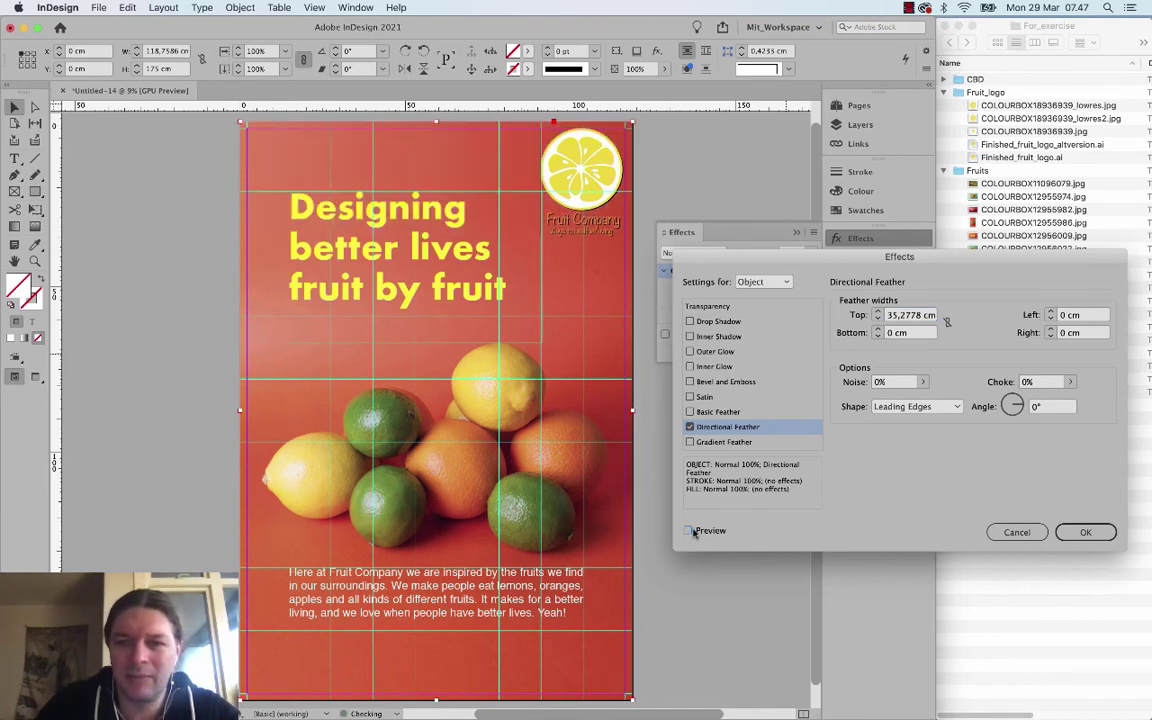
click(689, 530)
click(689, 530)
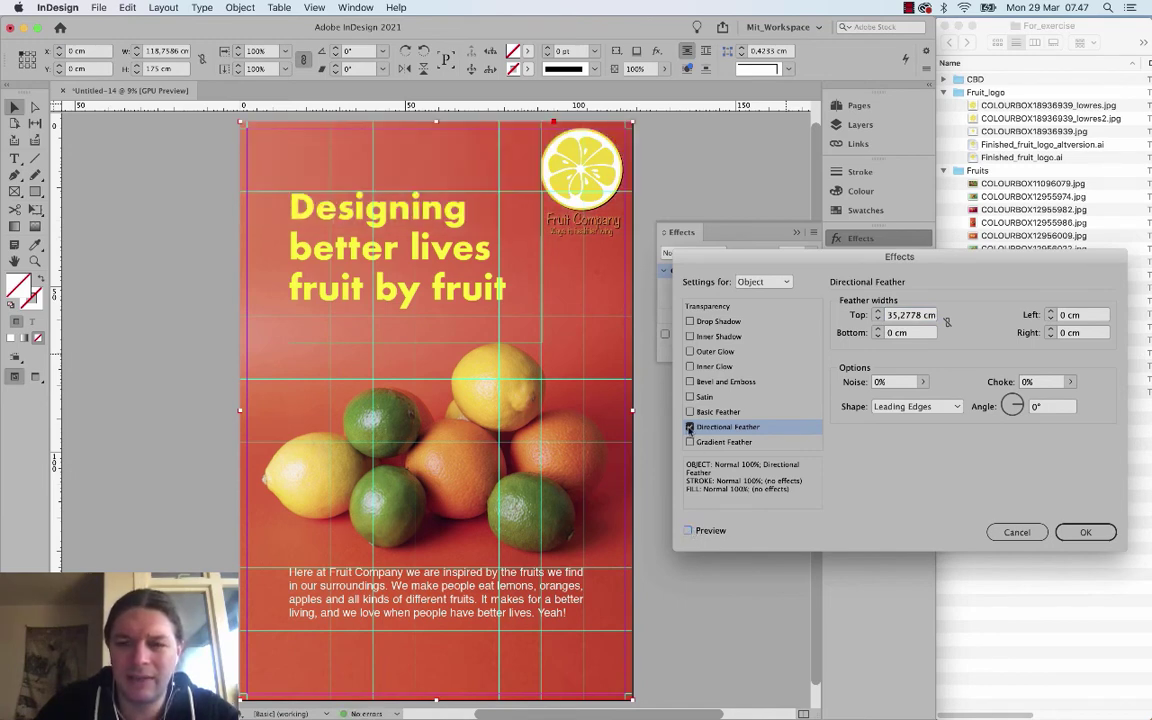
Replace the photo's Directional Feather with a linear Gradient Feather and add one intermediate gradient stop.
click(689, 427)
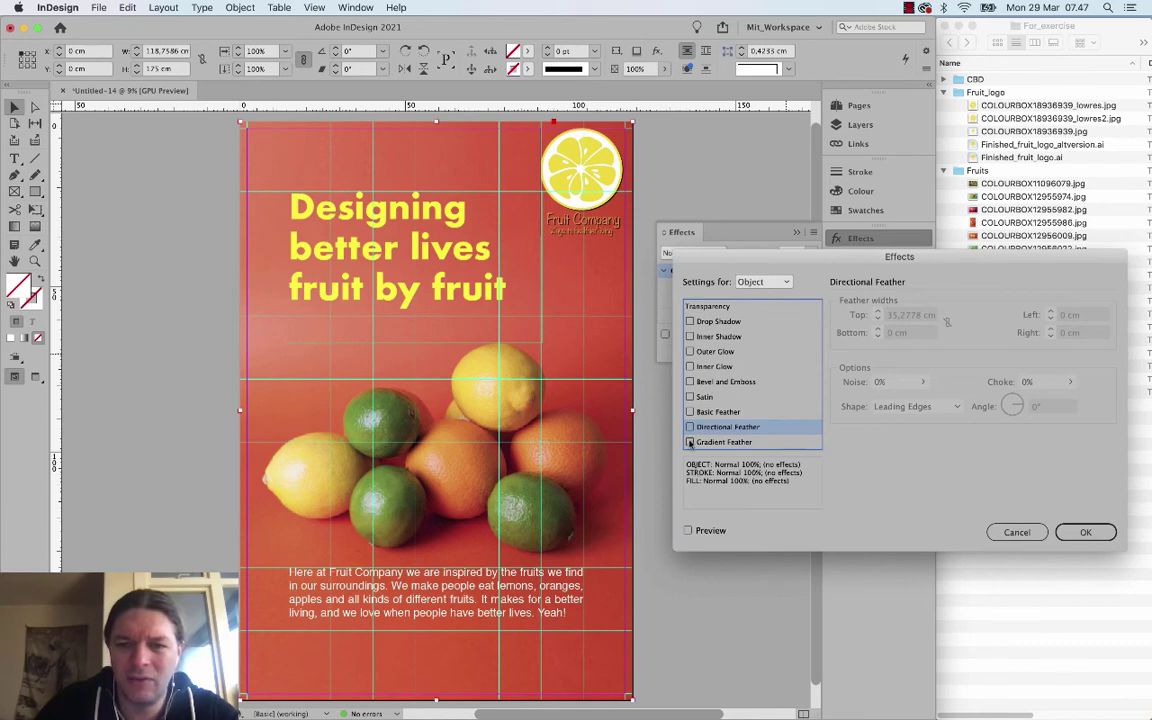
click(689, 442)
click(727, 444)
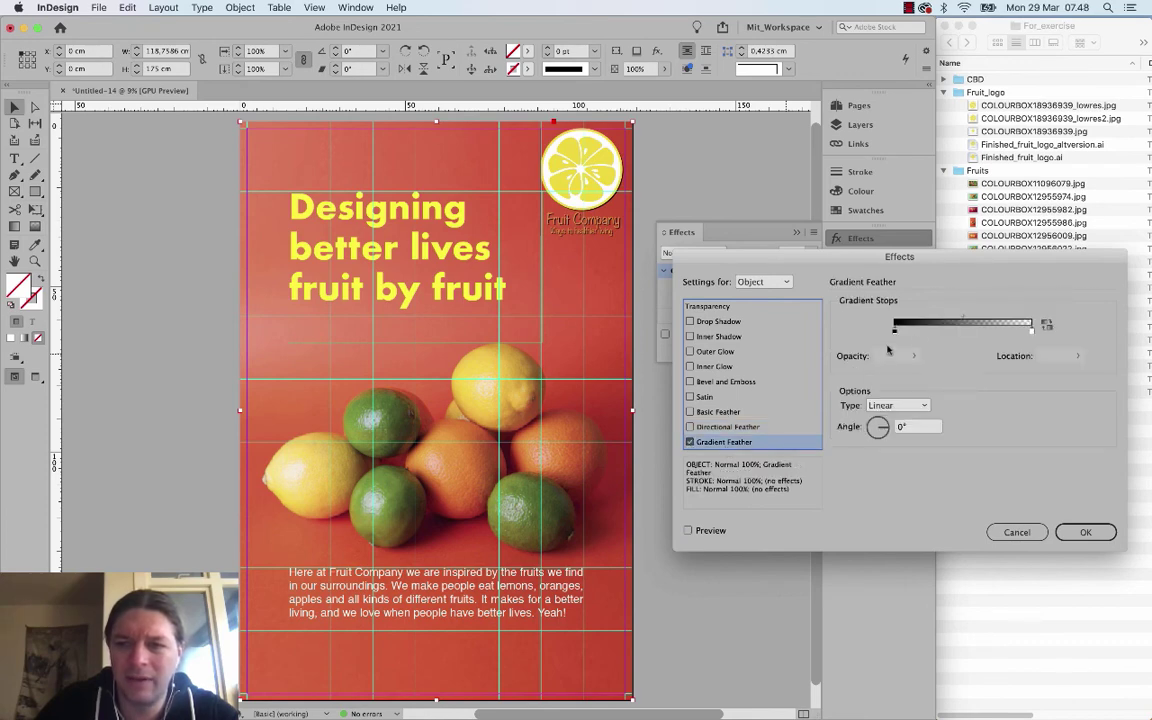
click(980, 333)
click(1016, 333)
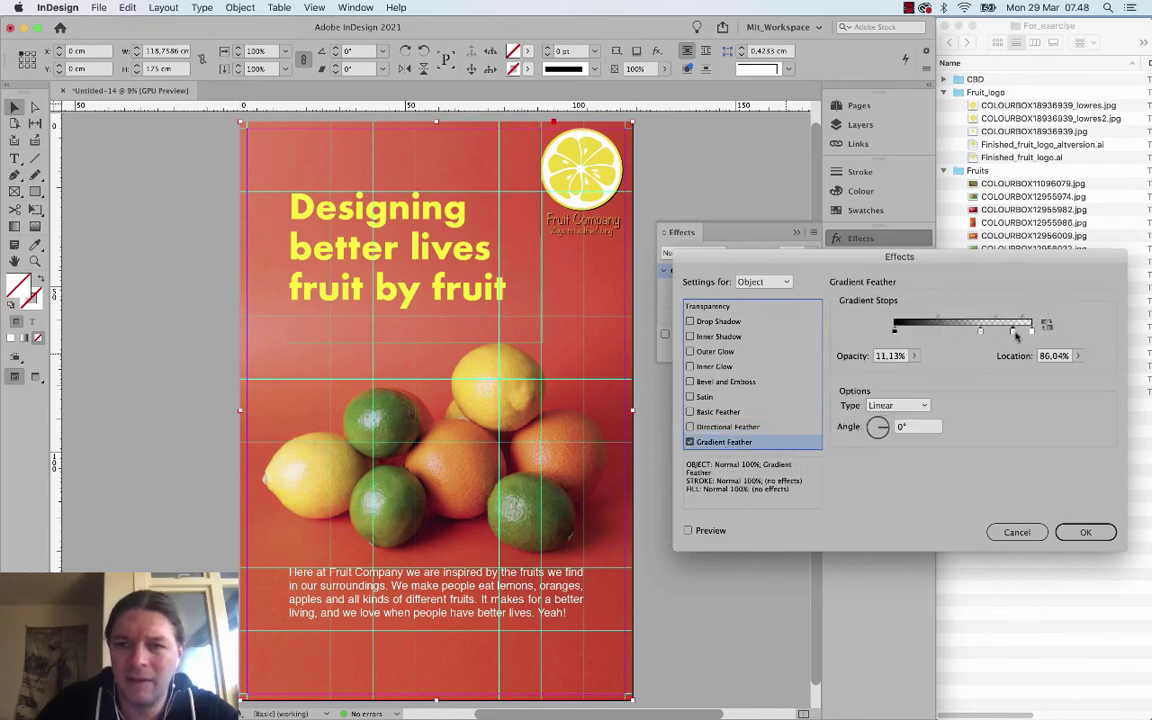
drag(1016, 333, 1071, 346)
Set the Gradient Feather angle to 85° with the preview on, fading the photo out towards the top.
click(878, 424)
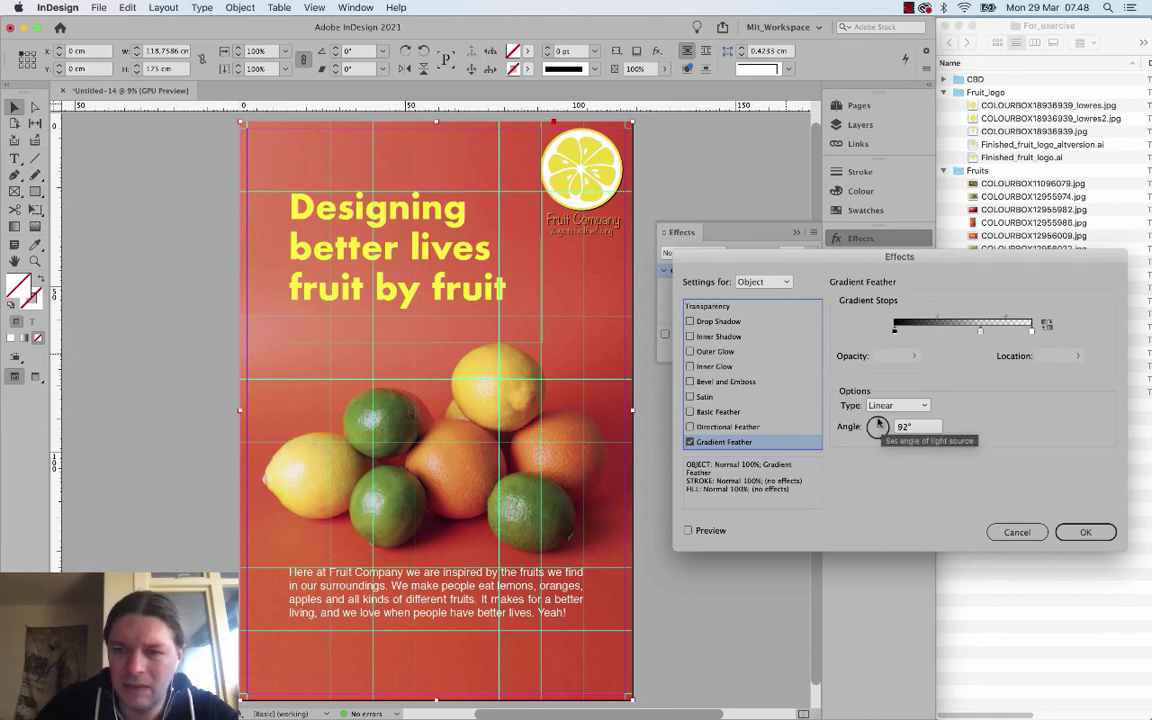
drag(879, 423, 877, 423)
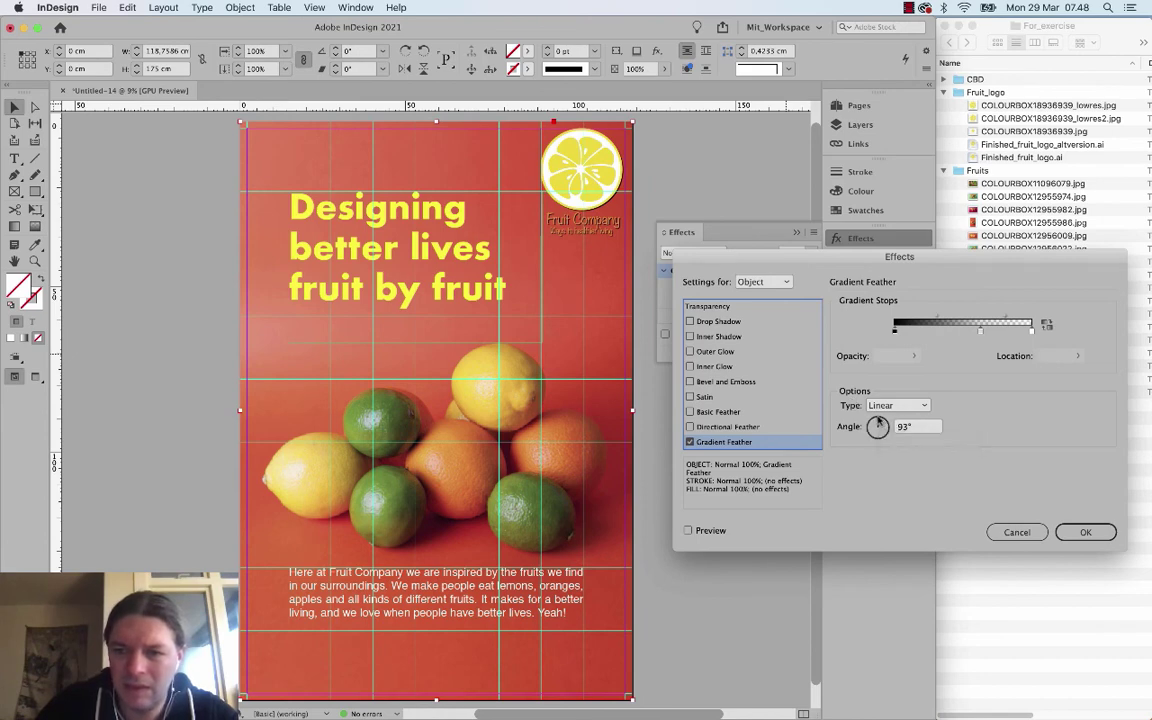
click(690, 530)
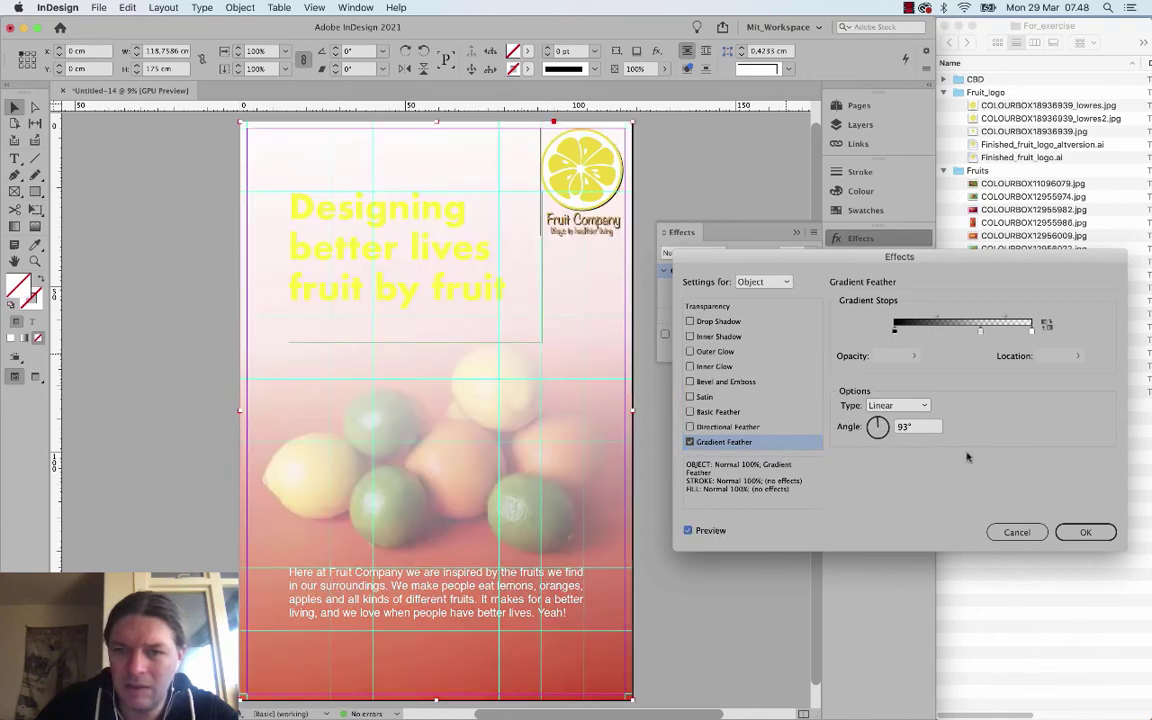
click(879, 425)
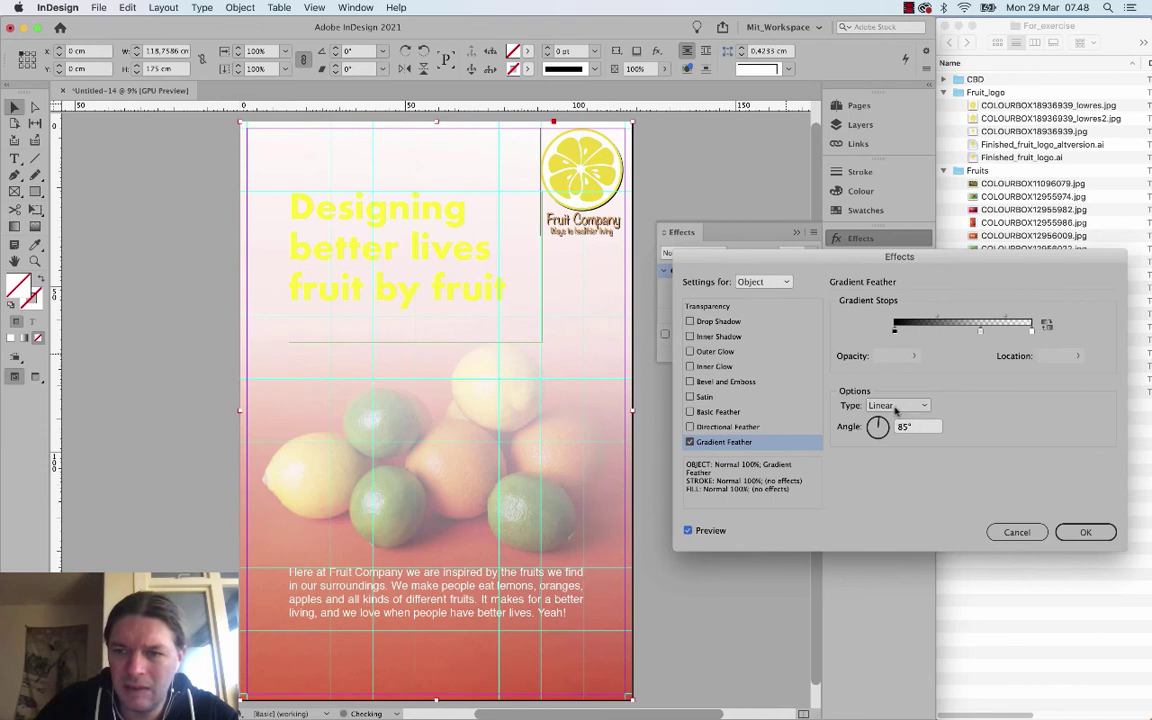
click(877, 426)
click(880, 426)
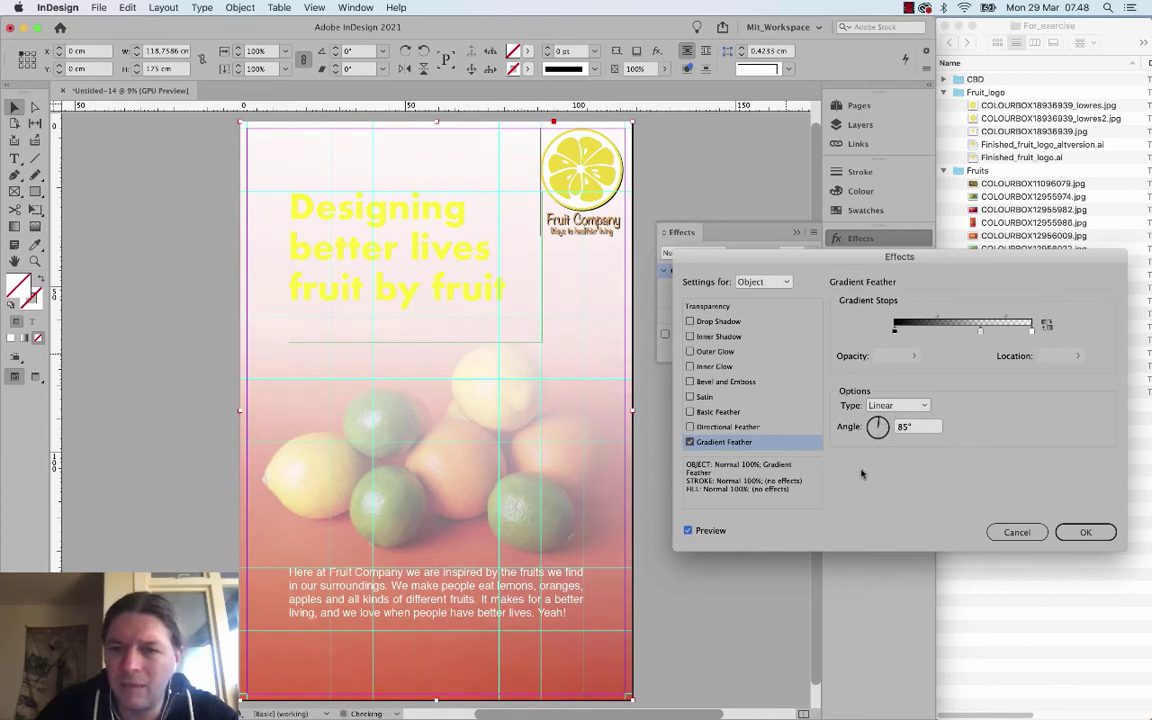
click(878, 422)
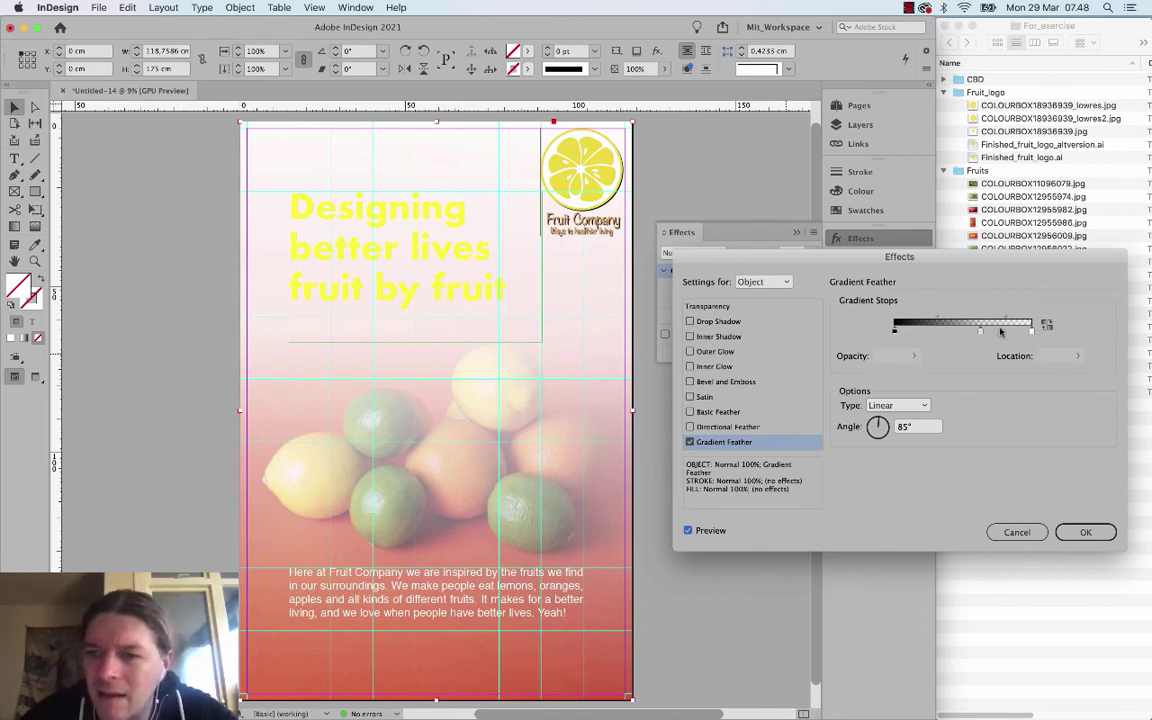
Shift the fade towards the transparent end with the midpoint at 87%, and remove the intermediate gradient stop.
drag(955, 331, 995, 320)
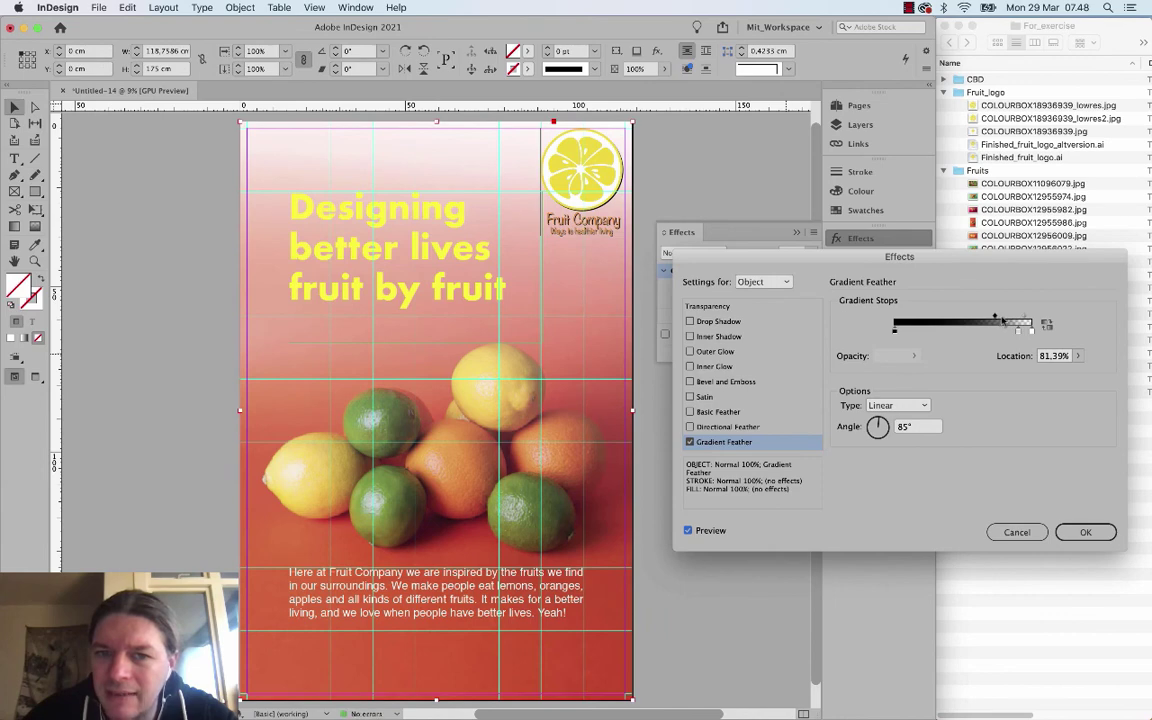
drag(995, 318, 1003, 318)
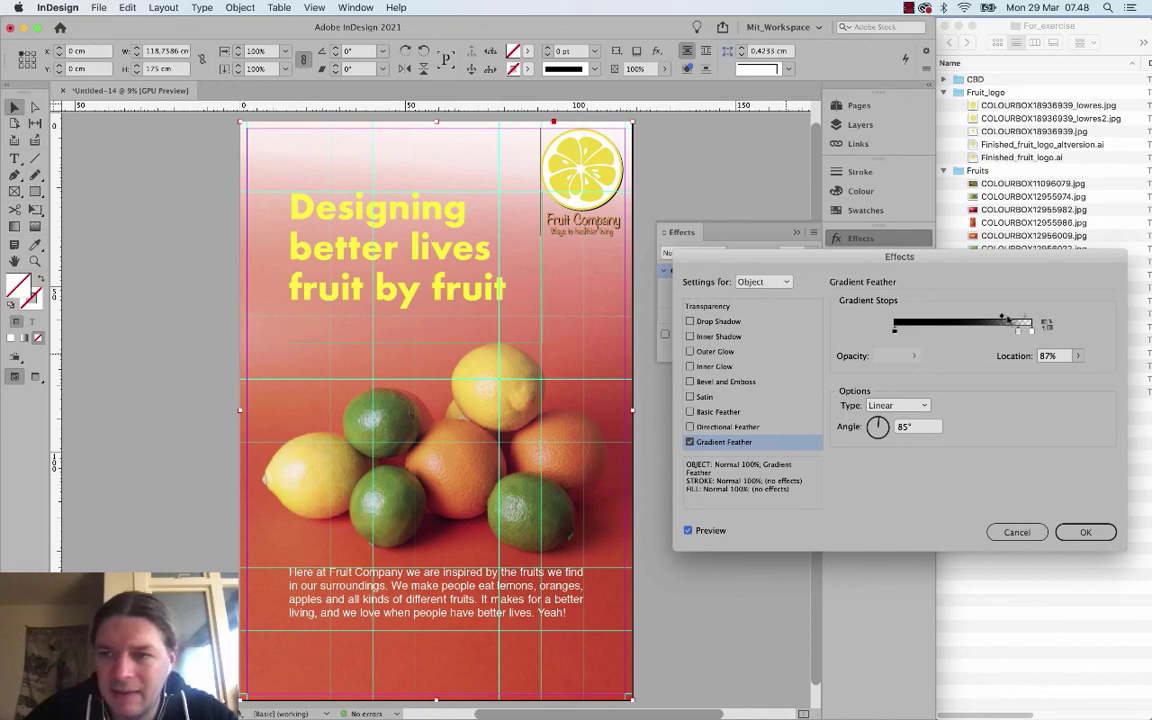
drag(1019, 333, 1008, 341)
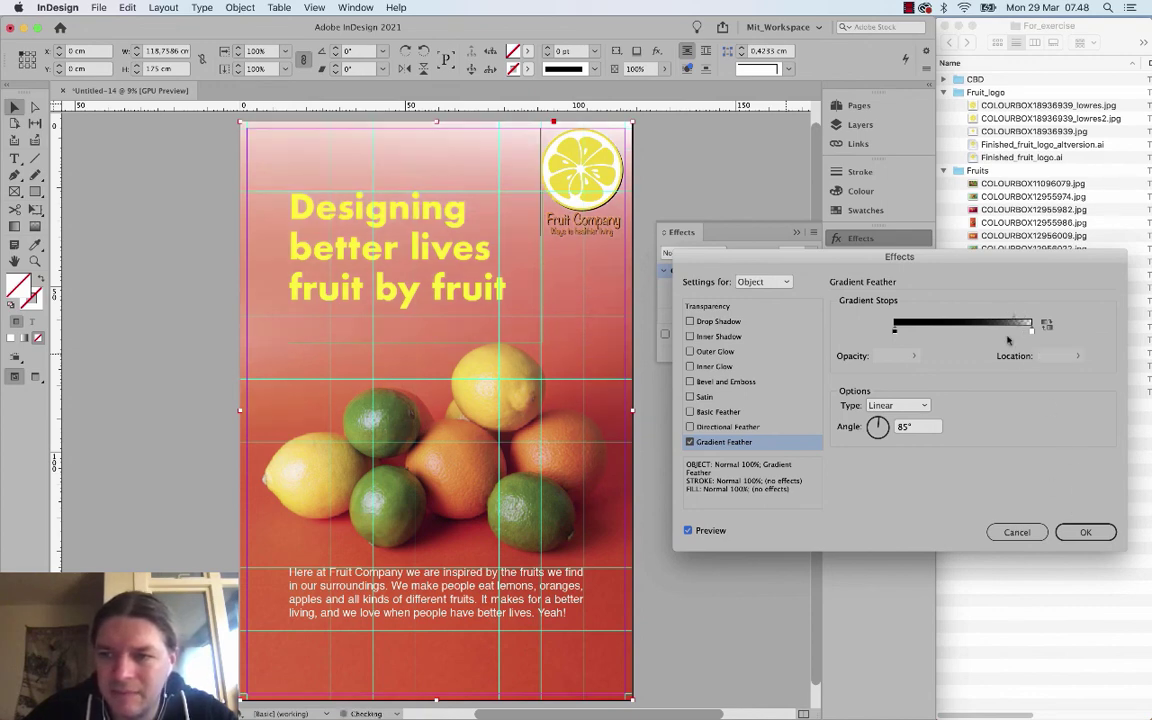
Apply the Gradient Feather to the fruit photo with the gradient midpoint at 87%.
click(1015, 322)
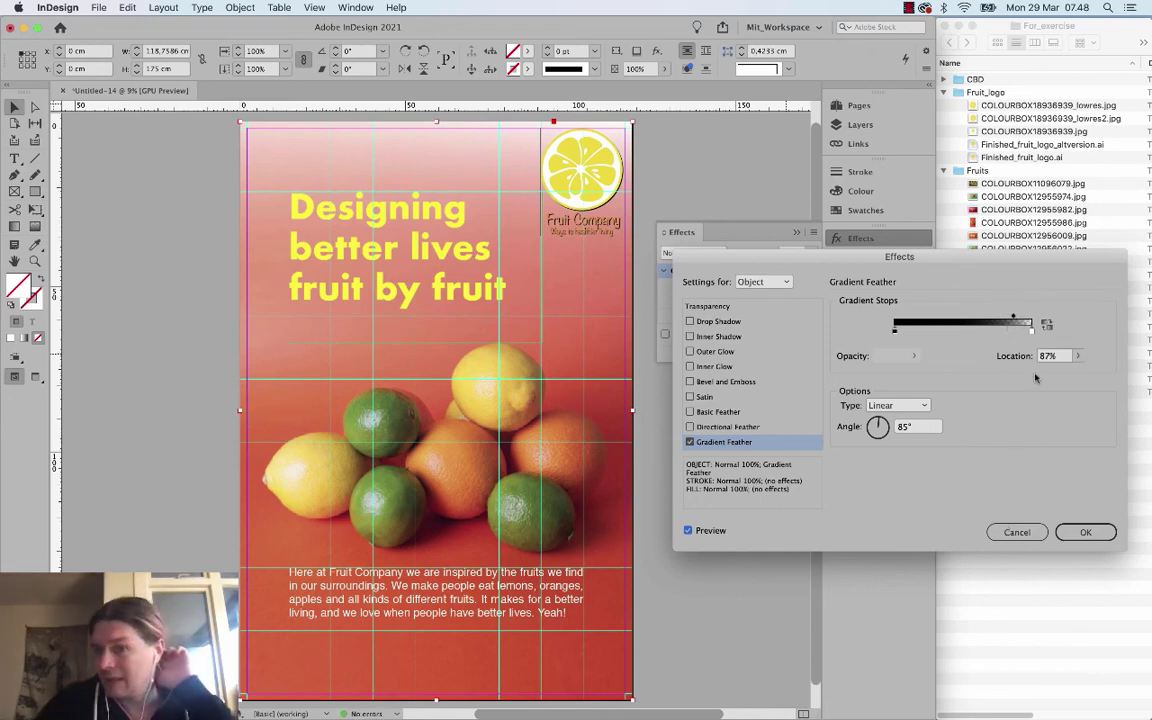
click(1091, 535)
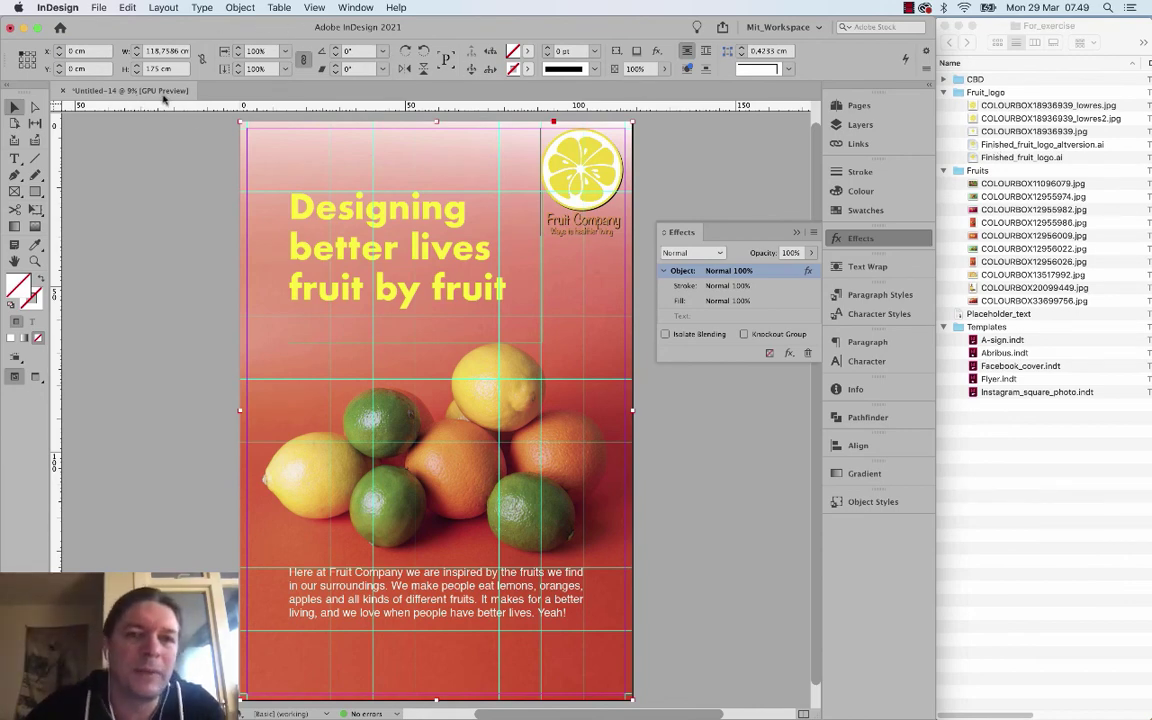
click(397, 350)
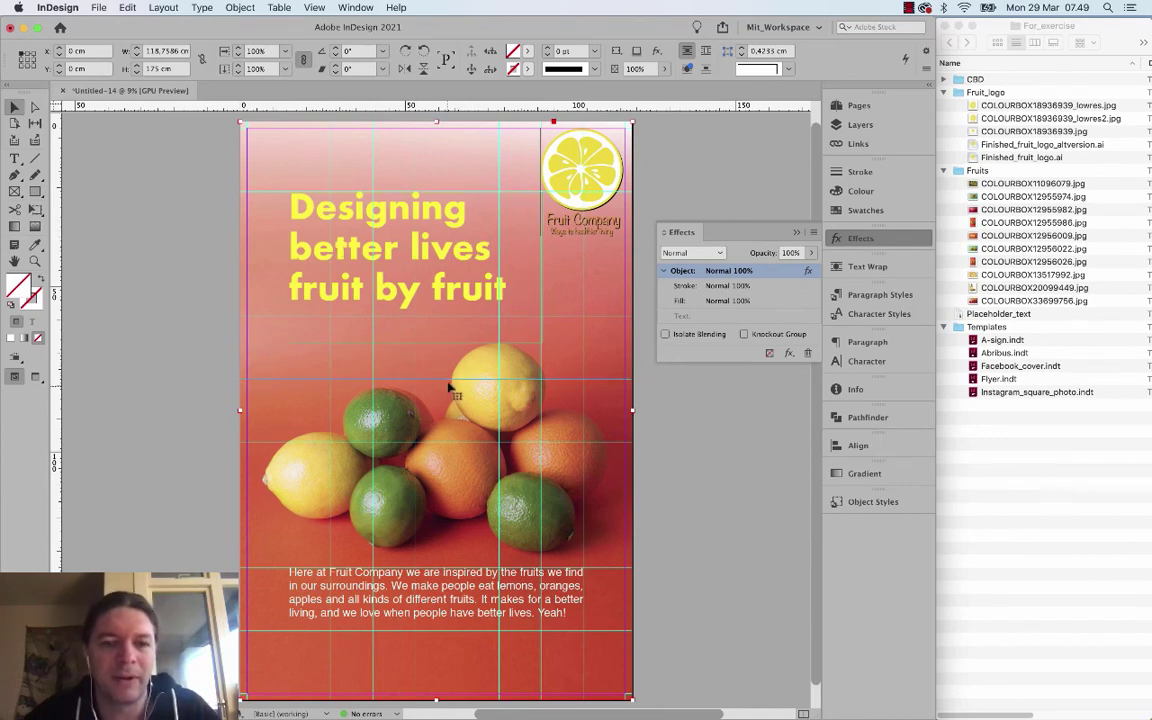
click(365, 597)
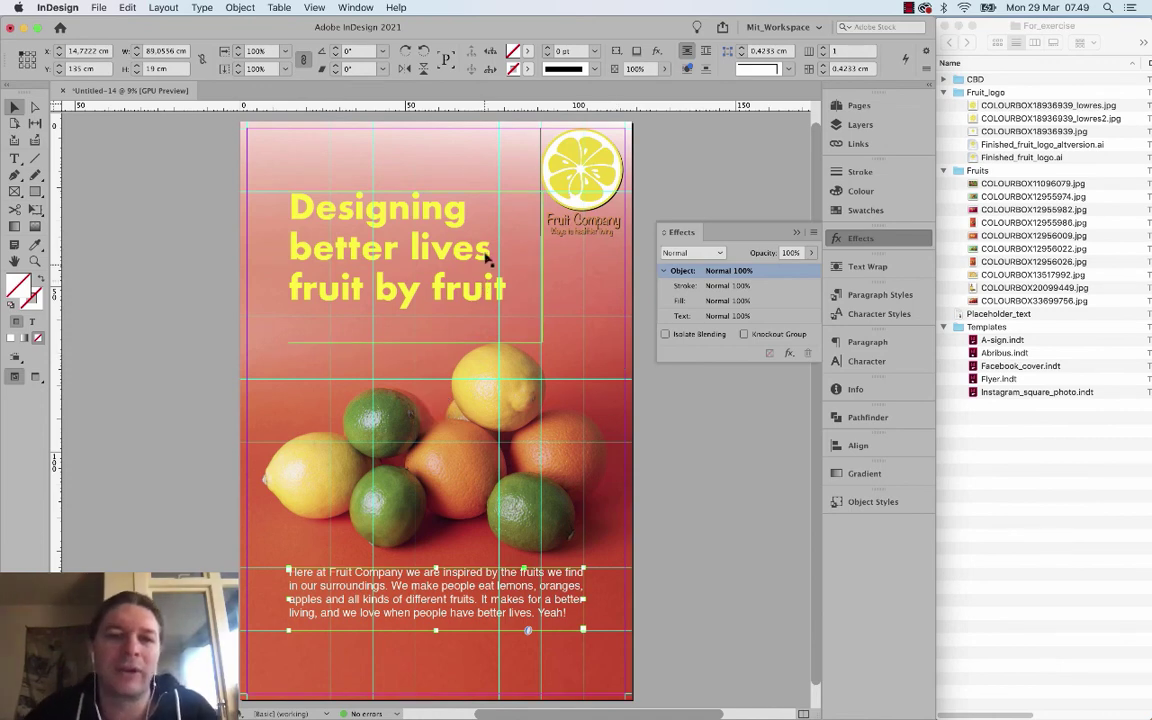
click(441, 250)
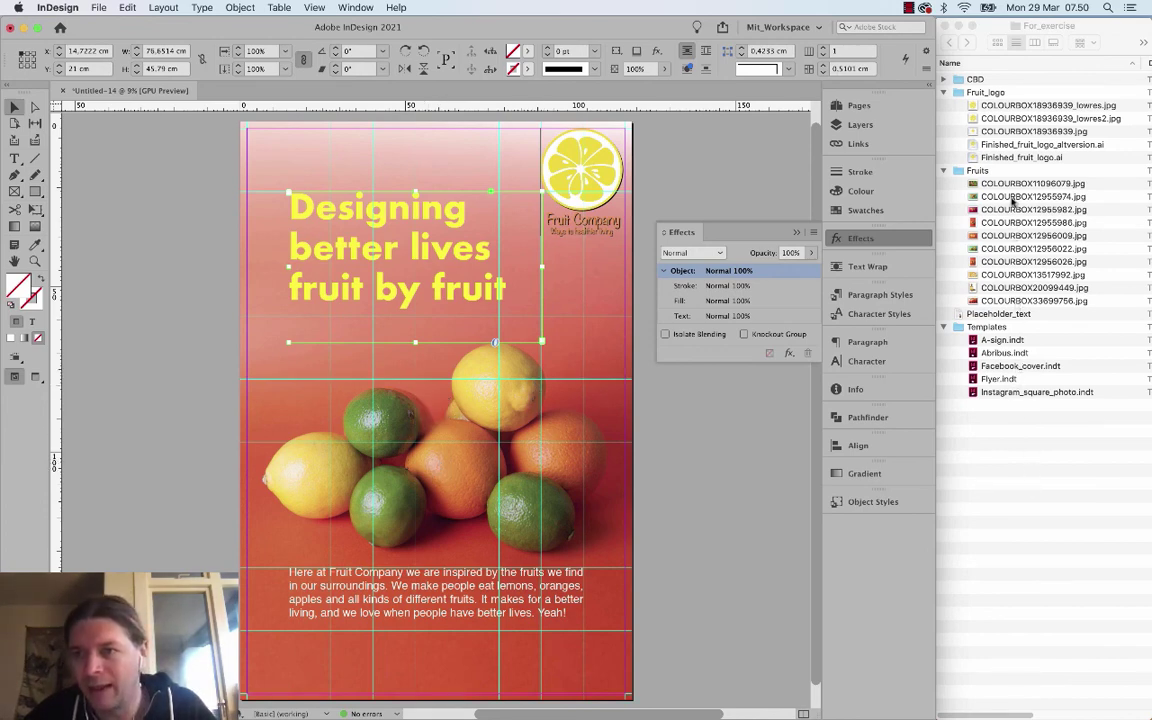
Switch to Finder, expand the CBD folder and preview its first four photos, COLOURBOX36542643.jpg through COLOURBOX43873258.jpg.
click(947, 80)
click(945, 80)
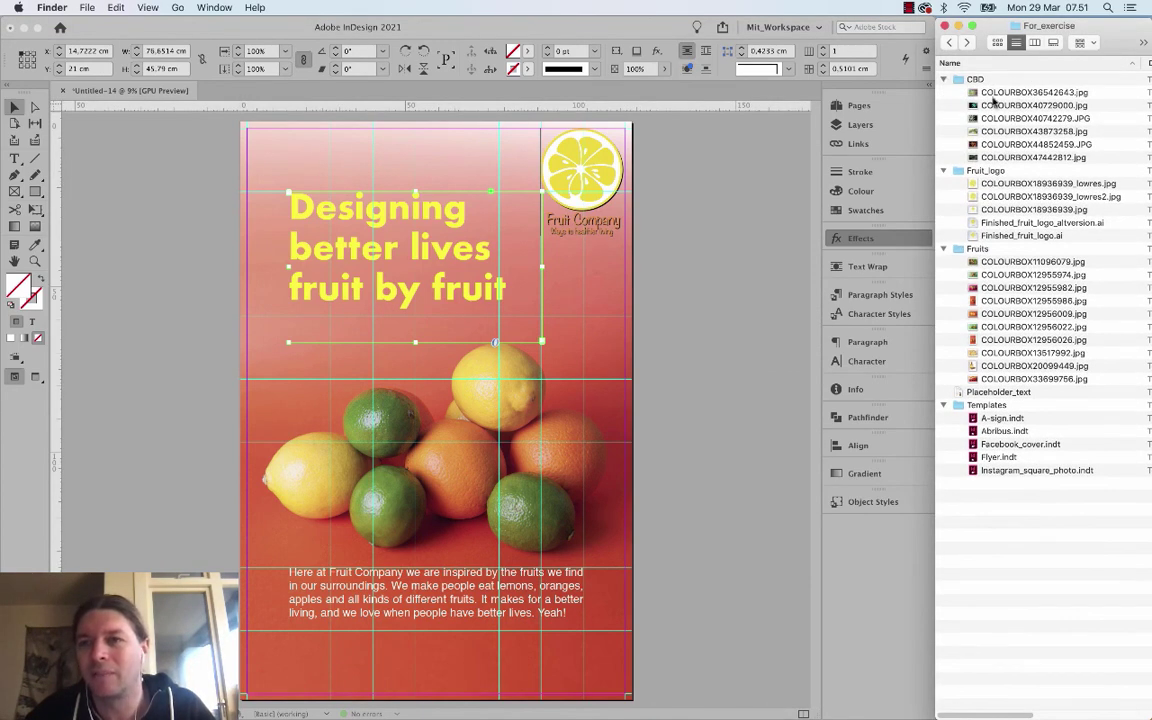
click(993, 93)
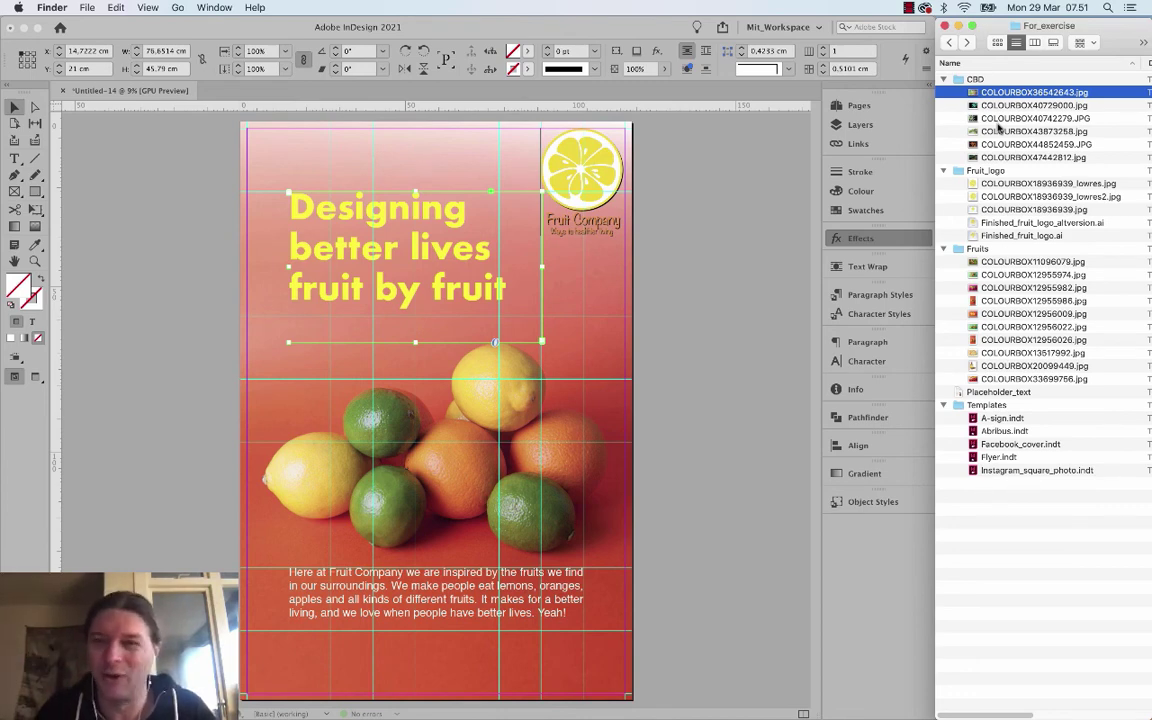
key(space)
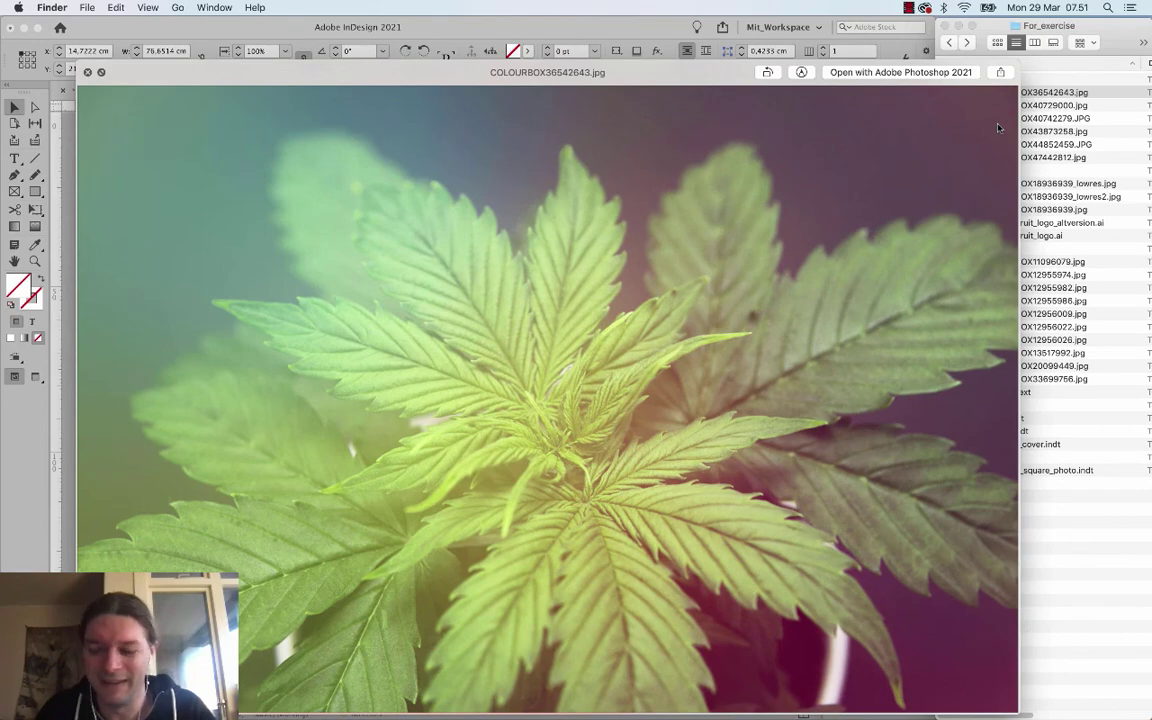
key(space)
key(Down)
key(space)
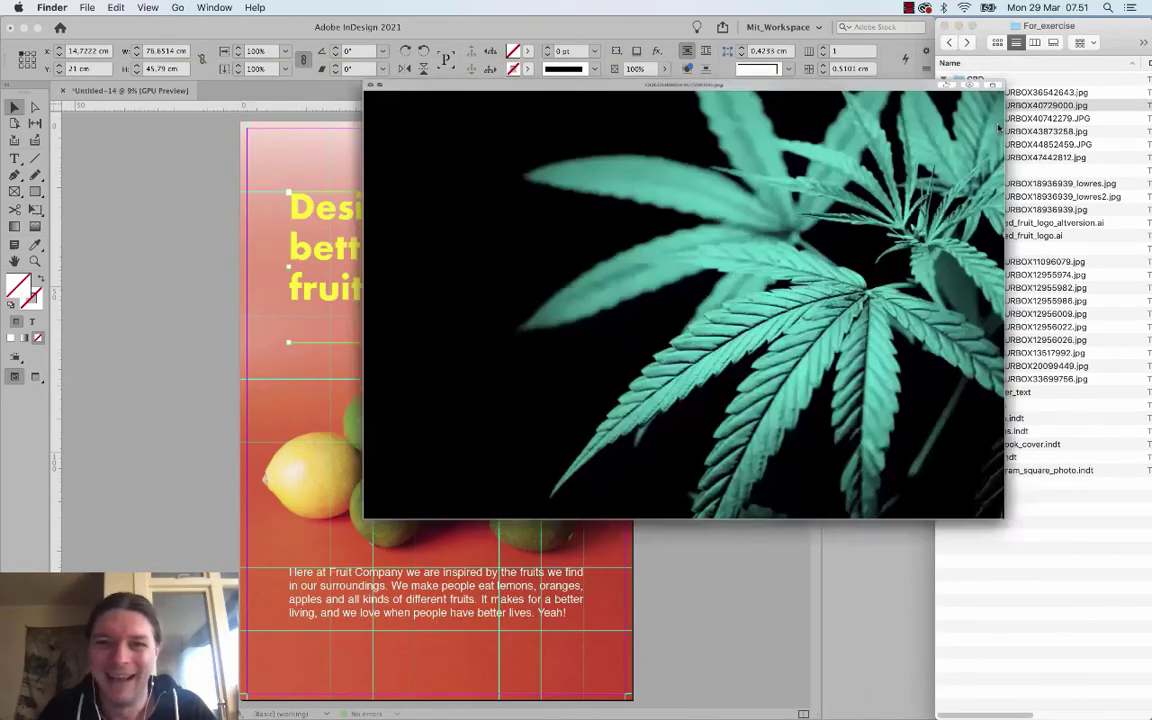
key(Down)
key(space)
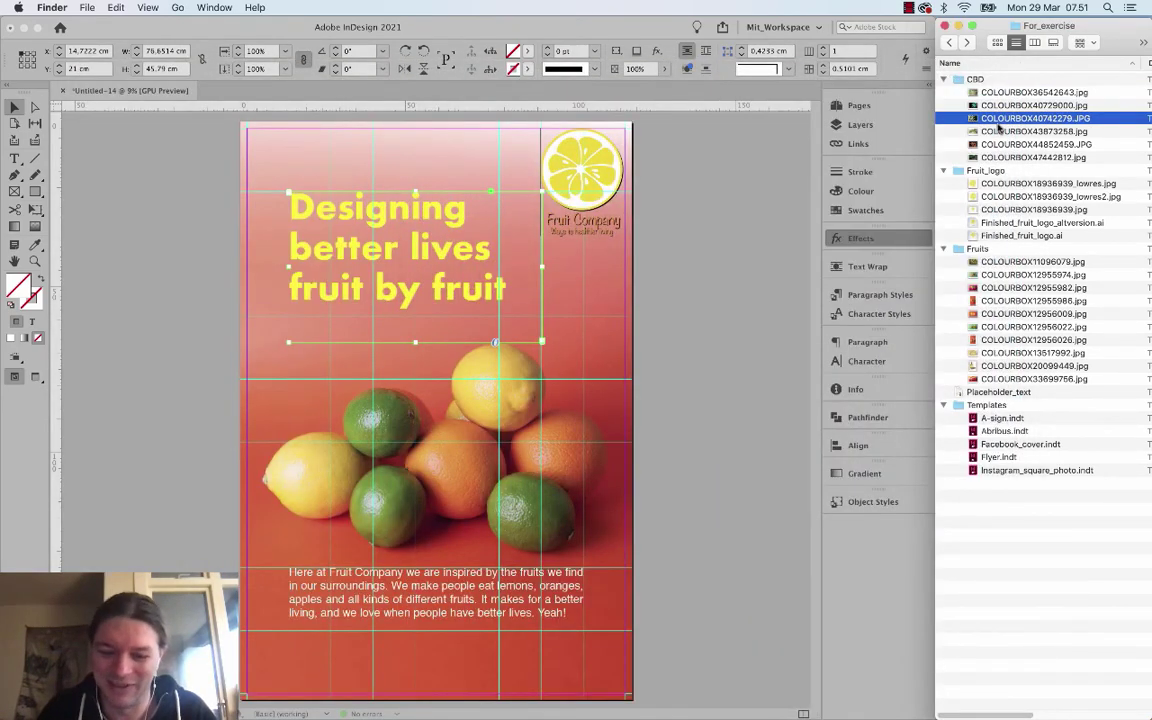
key(space)
key(space)
key(Down)
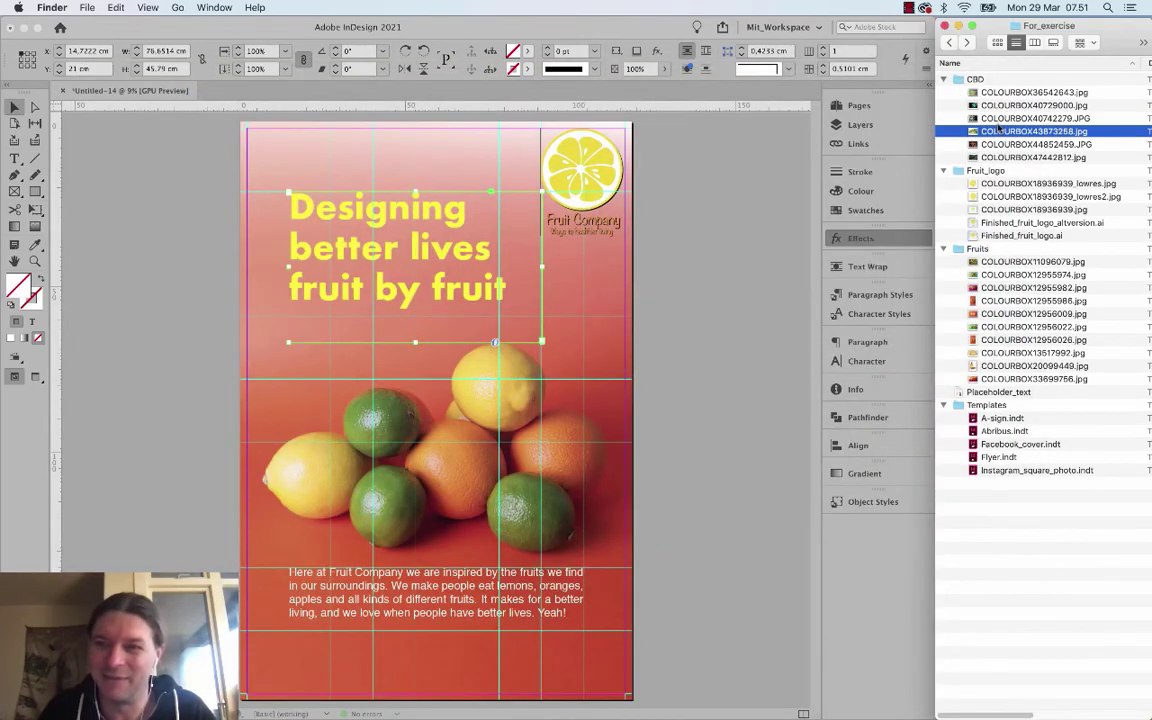
key(space)
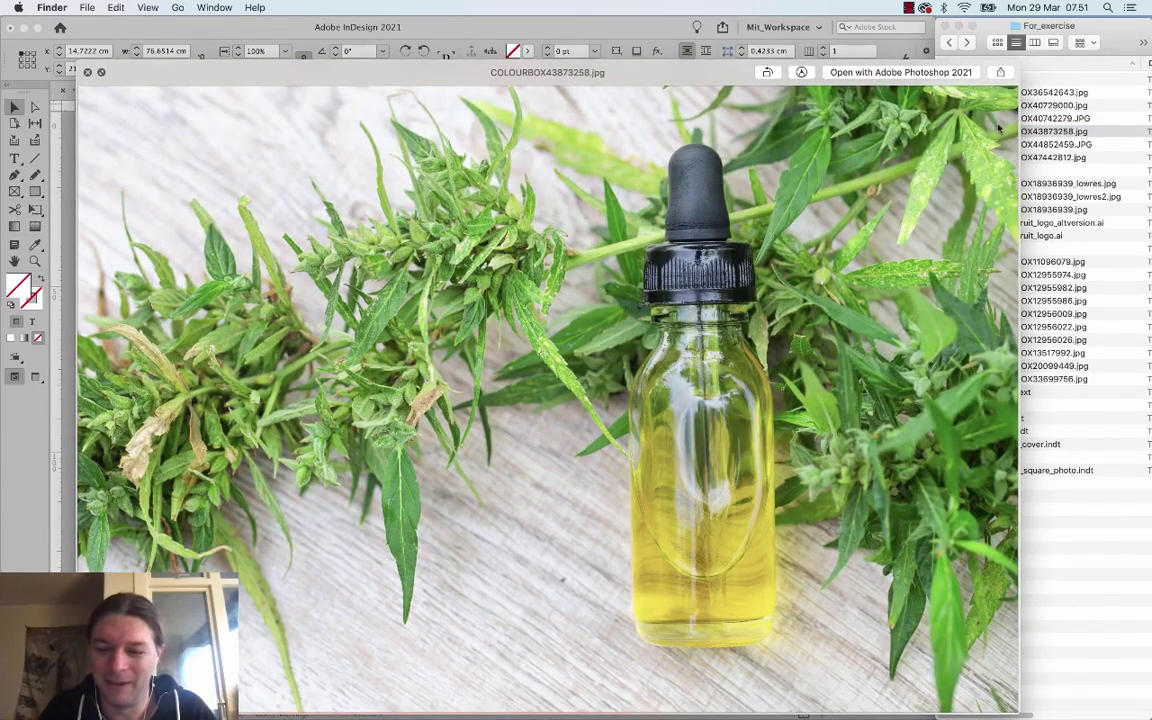
key(Up)
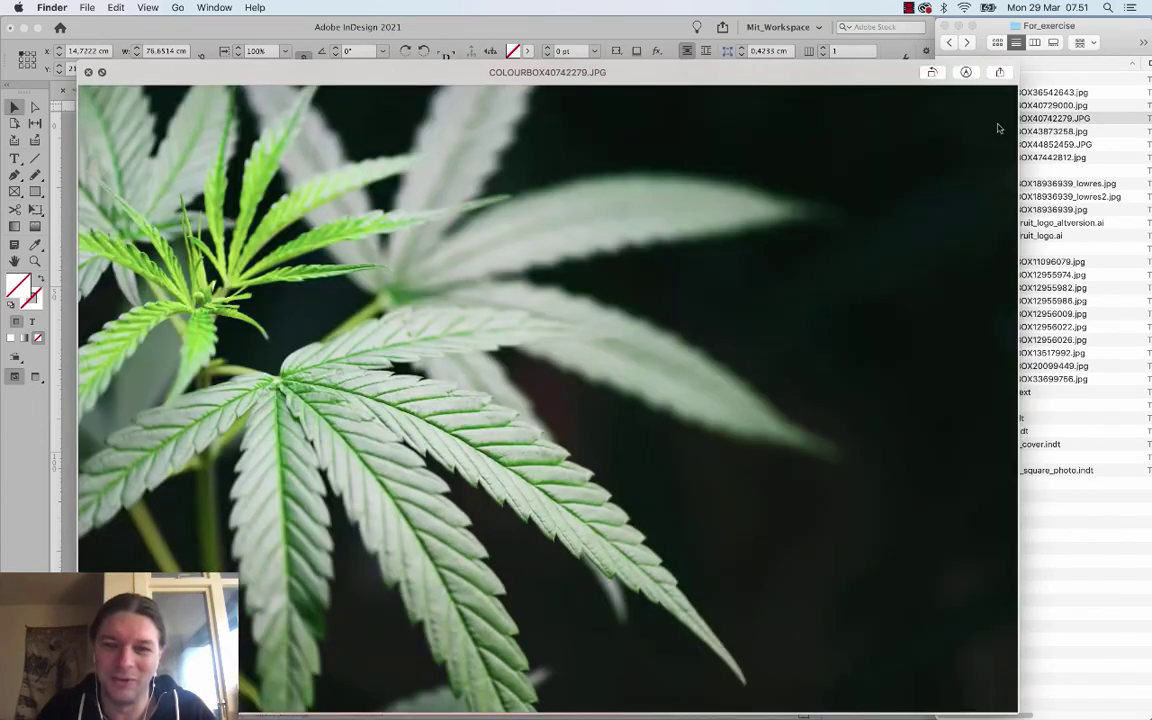
key(space)
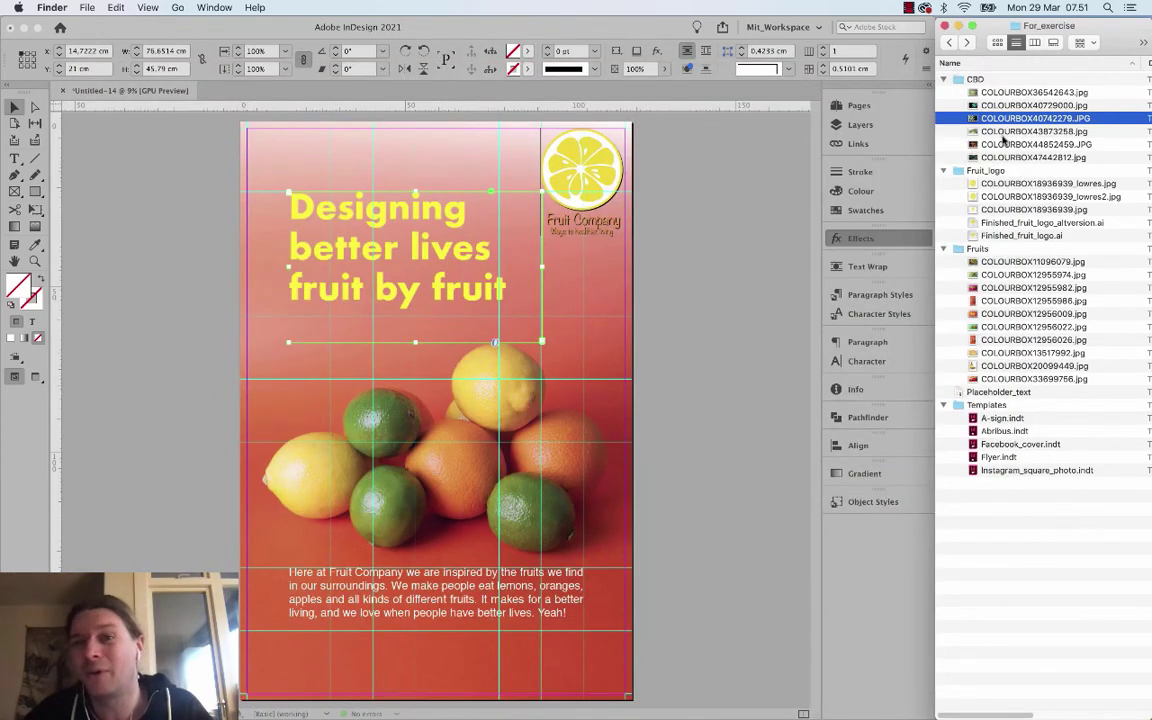